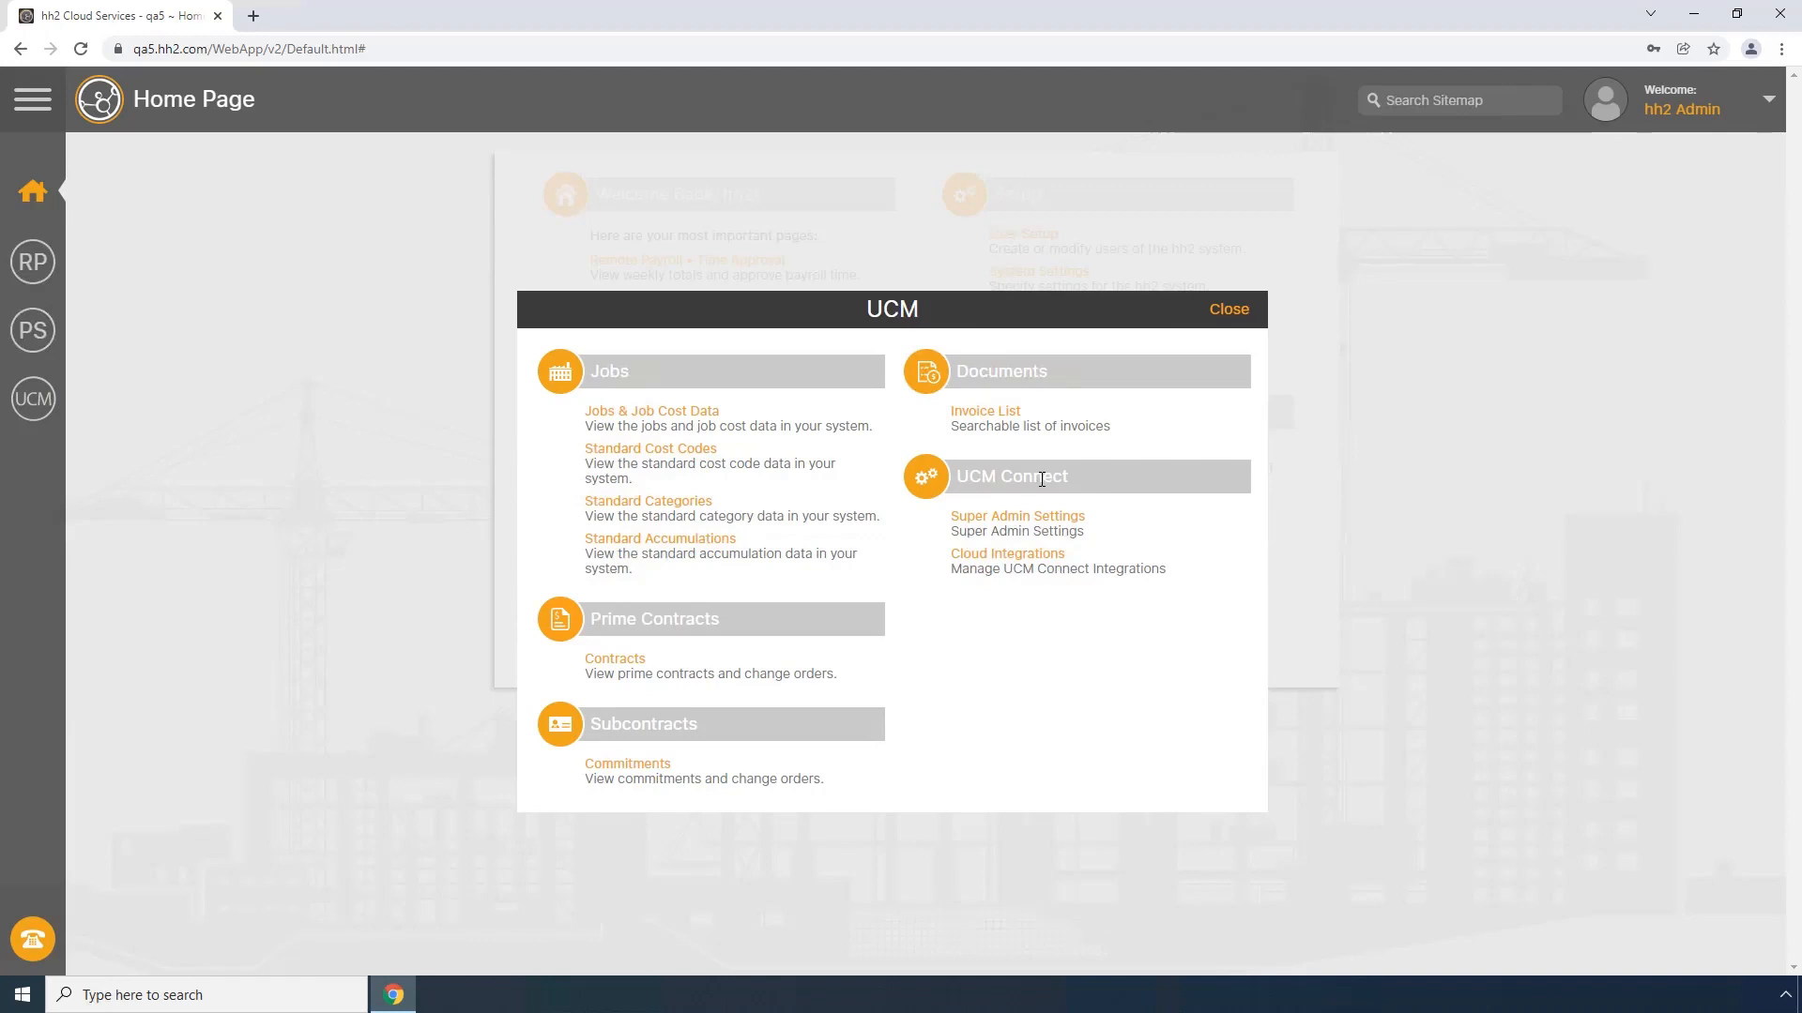
Step: Open the entity sync settings of the QA5 Autodesk cloud integration and view the AP Vendor outbound sync options
{"action": "left_click", "coordinate": [1007, 559]}
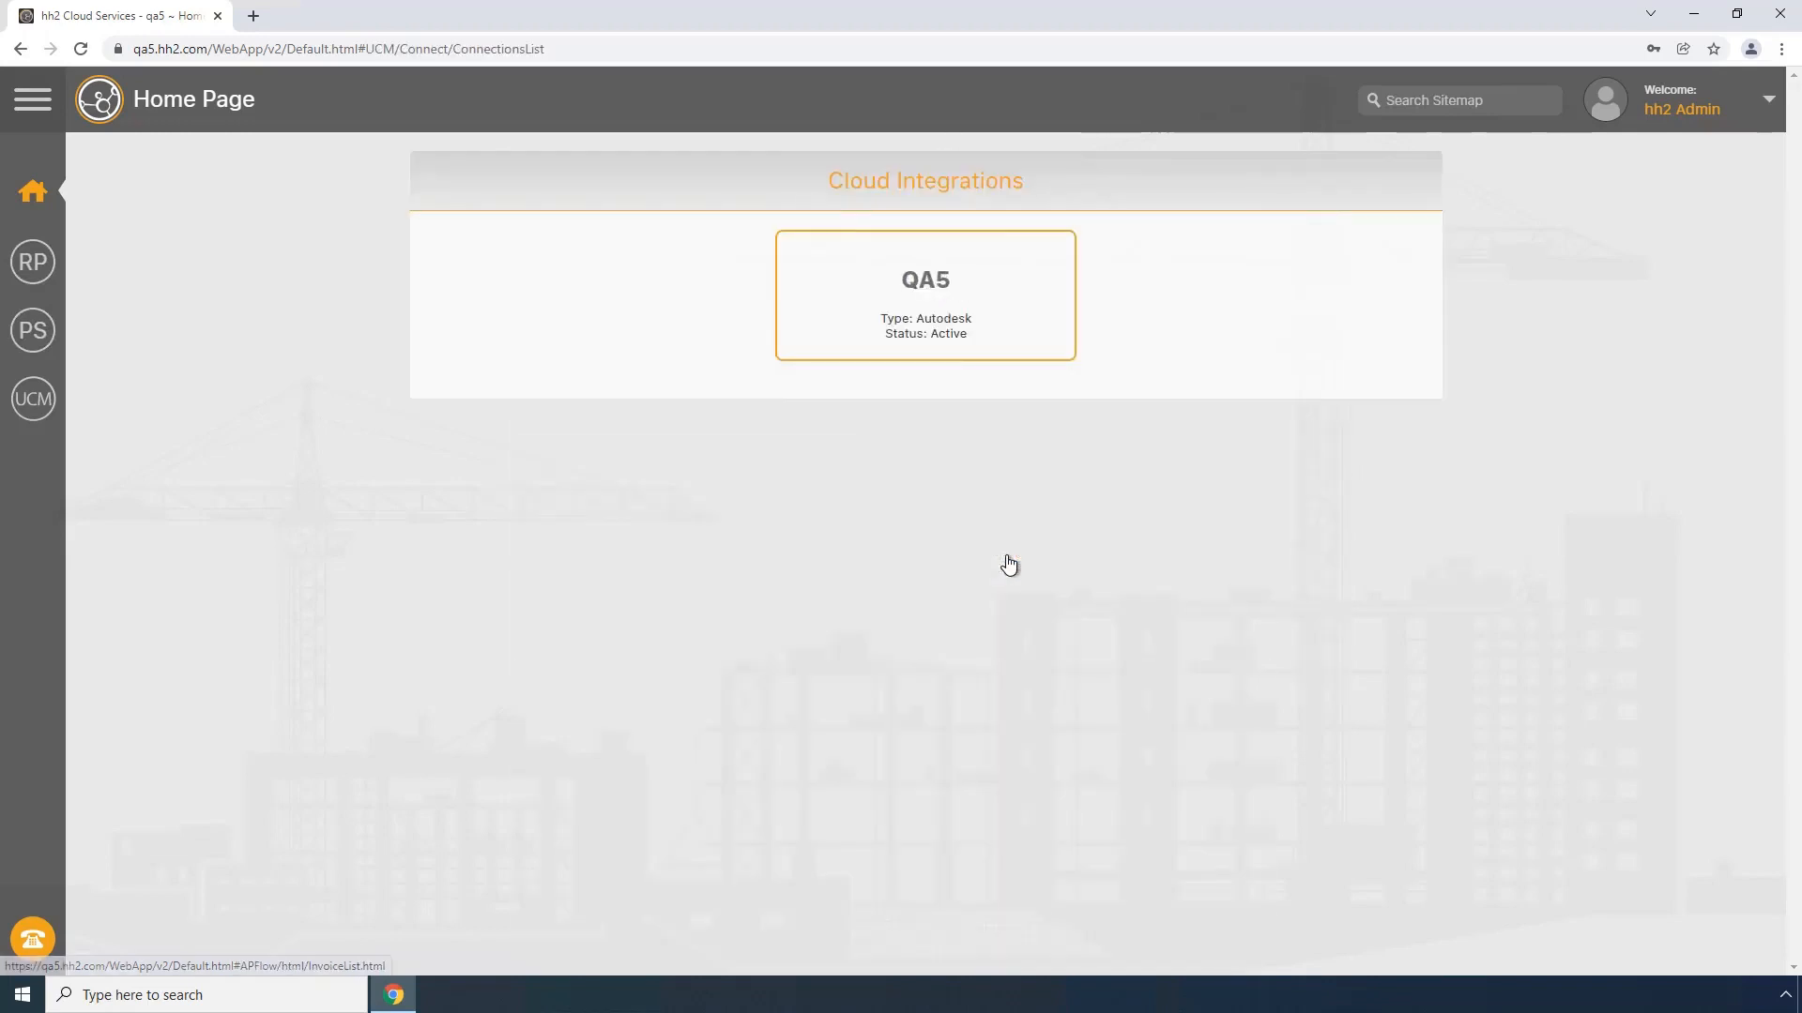
{"action": "left_click", "coordinate": [935, 309]}
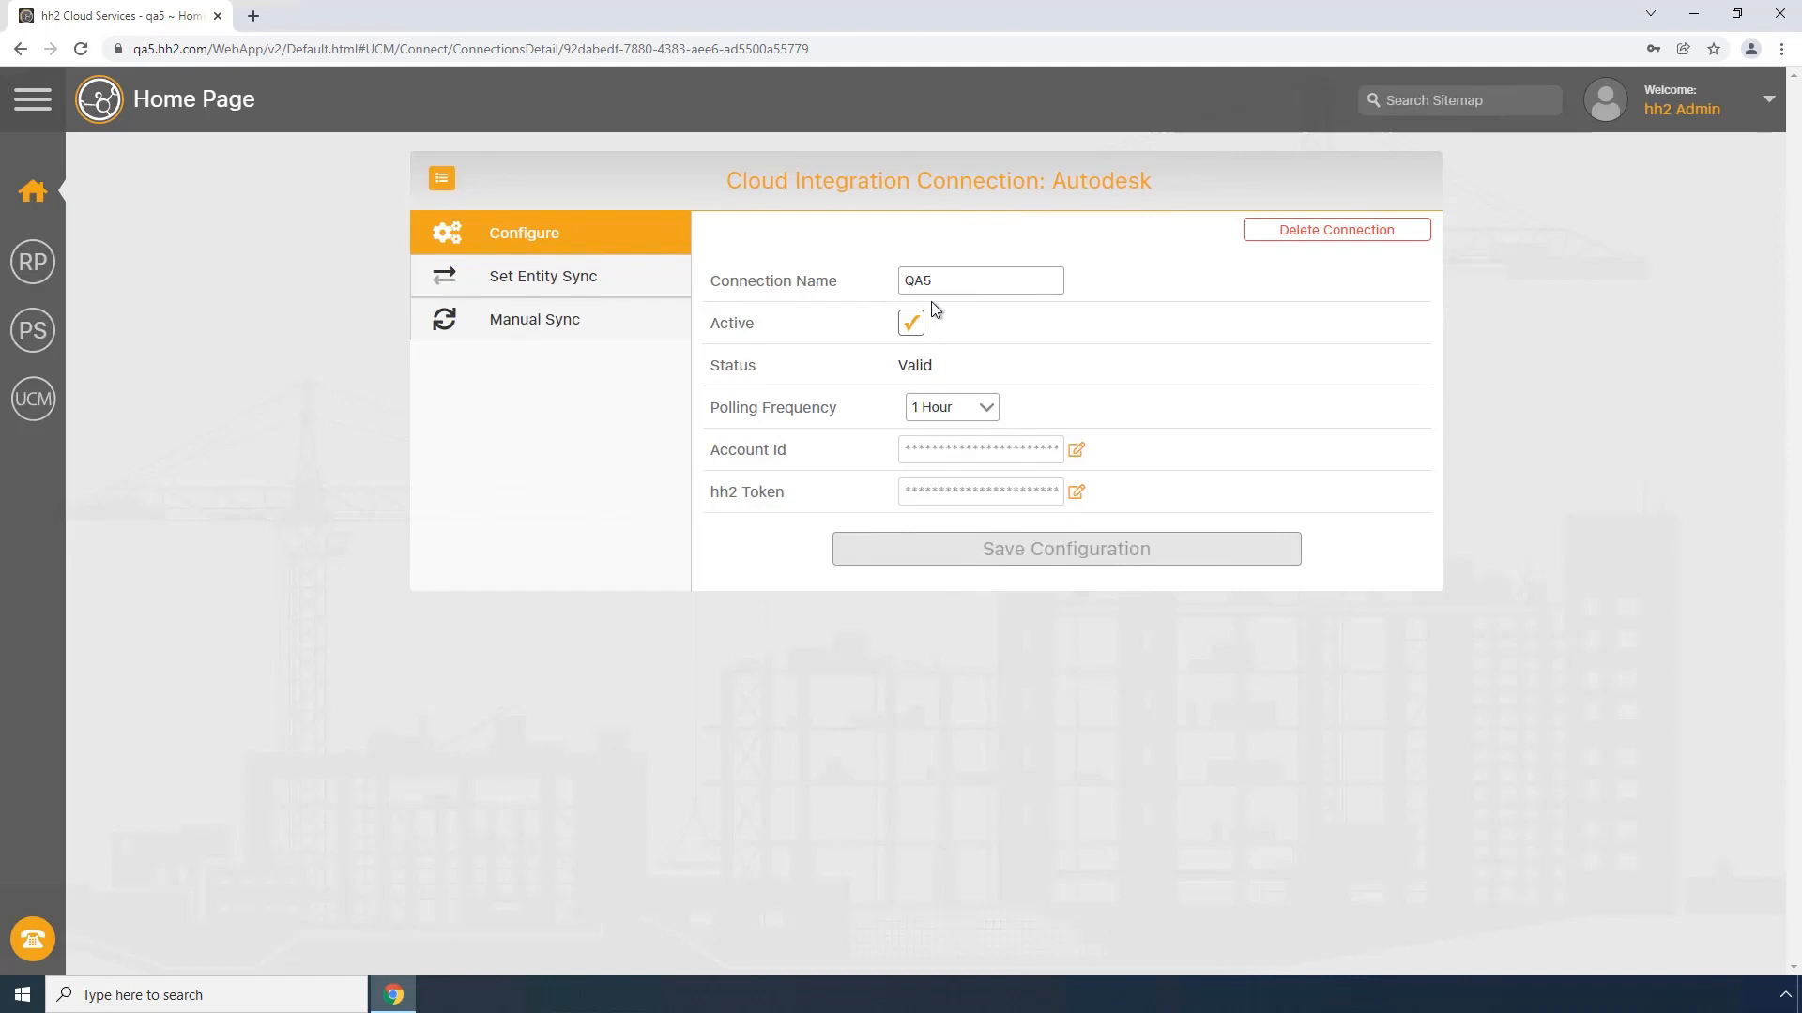
{"action": "left_click", "coordinate": [522, 279]}
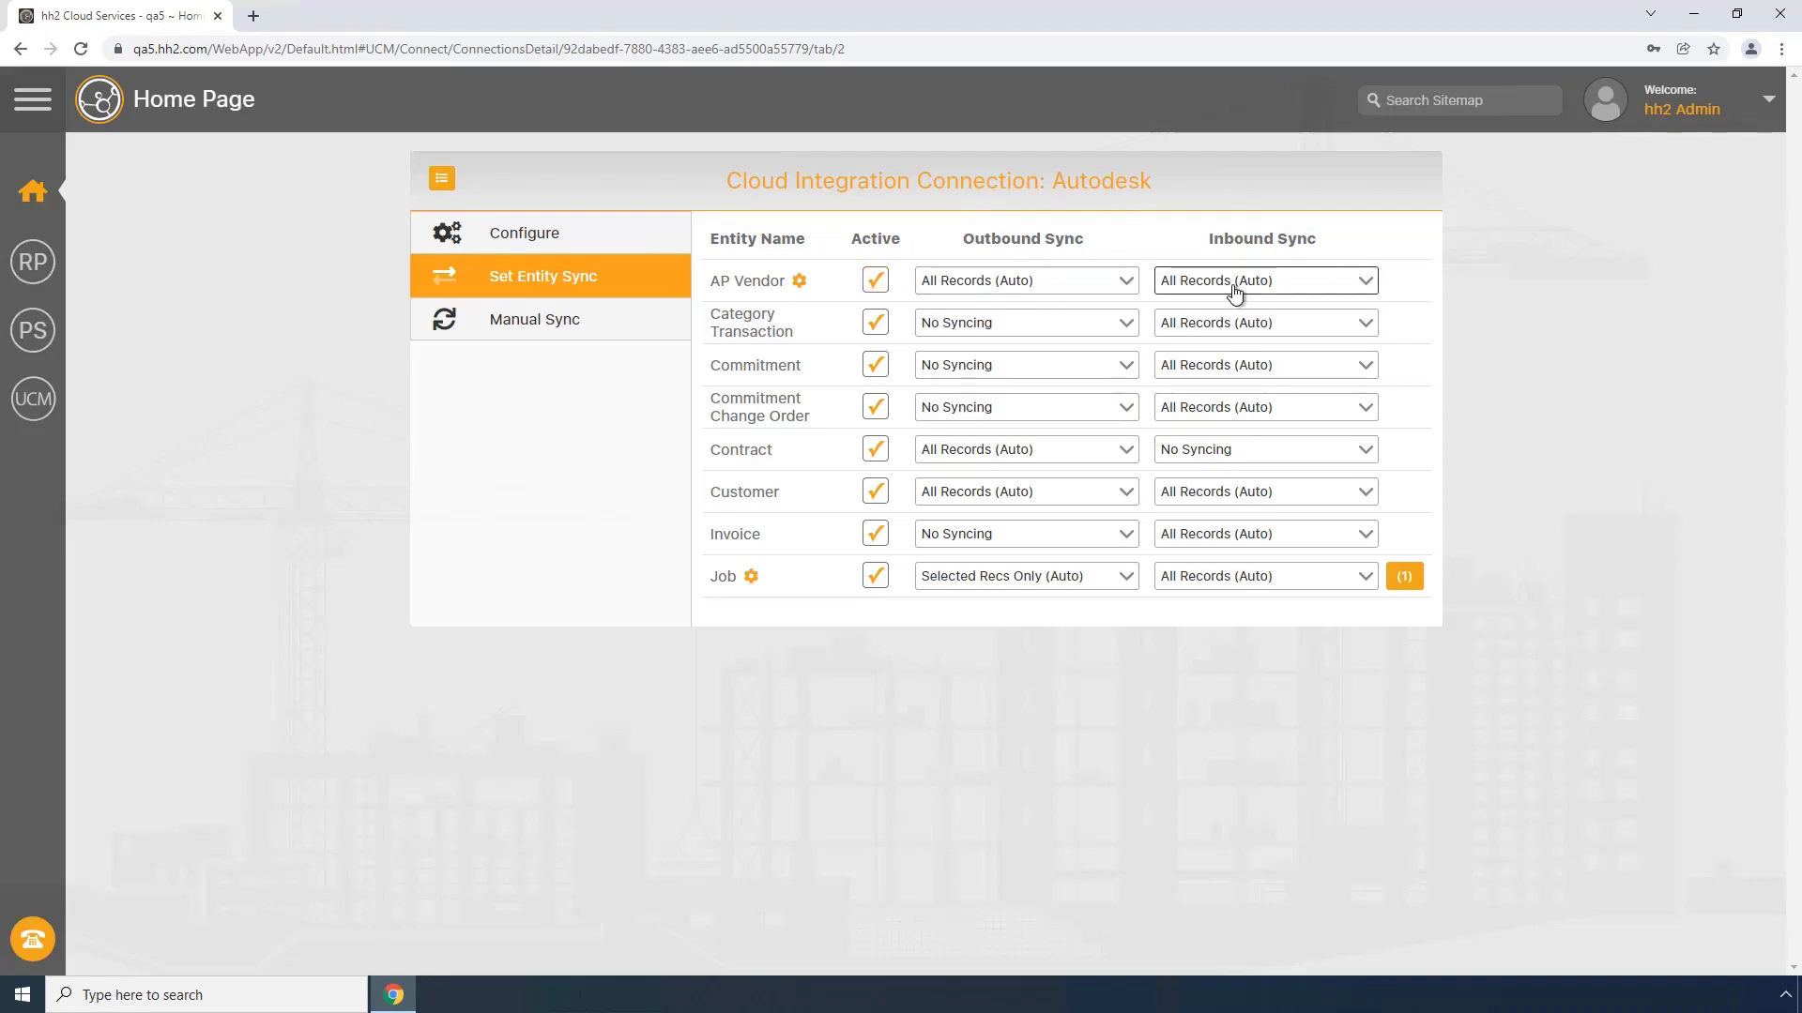
{"action": "left_click", "coordinate": [1125, 286]}
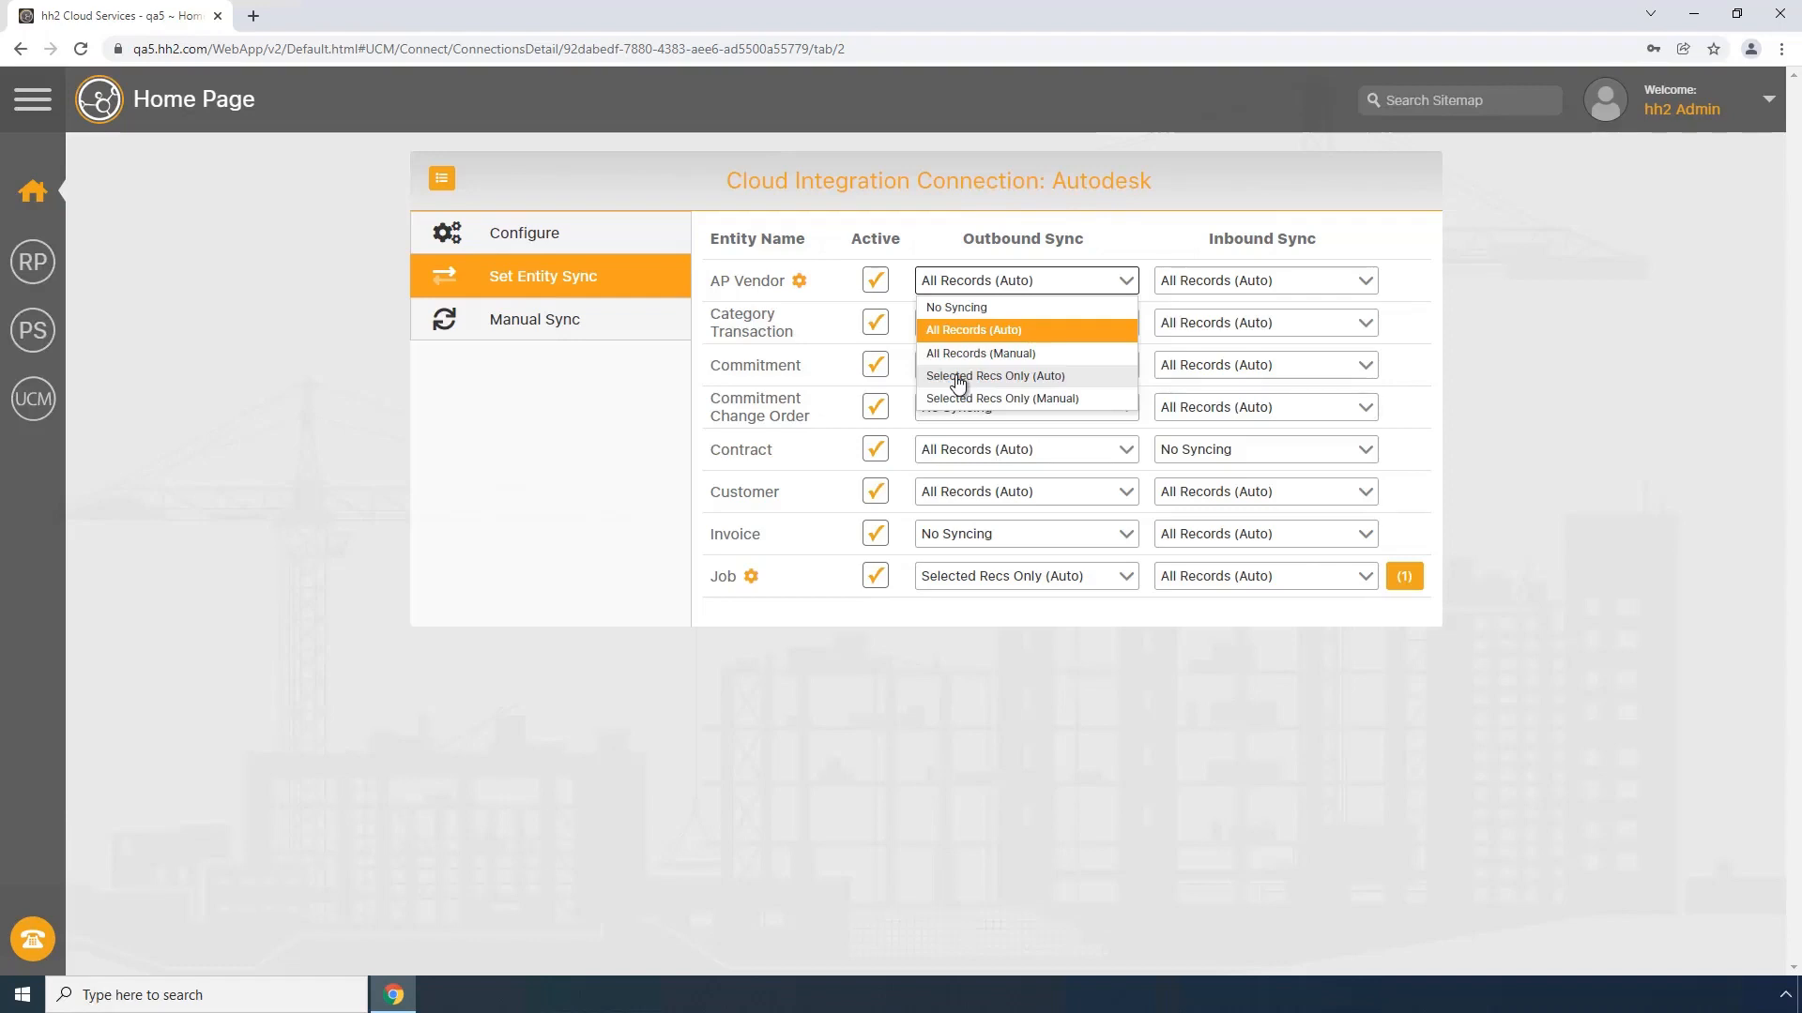
{"action": "left_click", "coordinate": [1128, 281]}
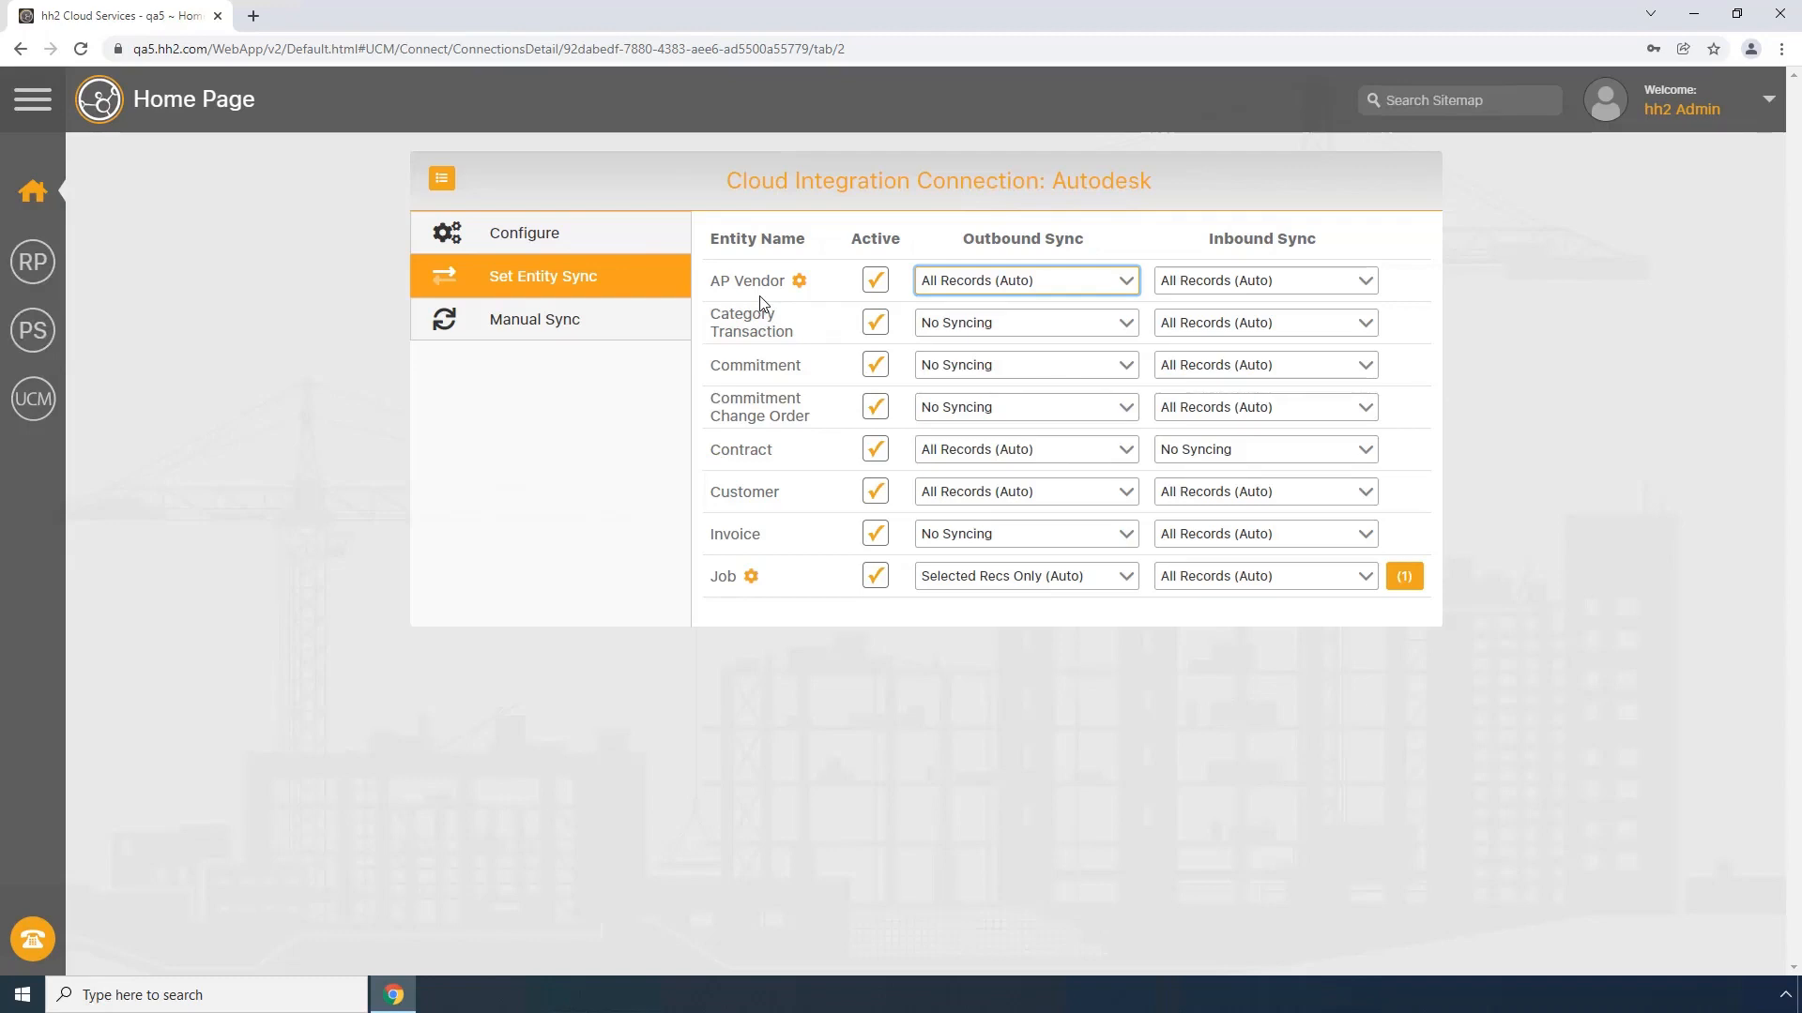
Step: Open Autodesk Construction Cloud in a new browser tab and sign in with the saved account credentials
{"action": "left_click", "coordinate": [221, 995]}
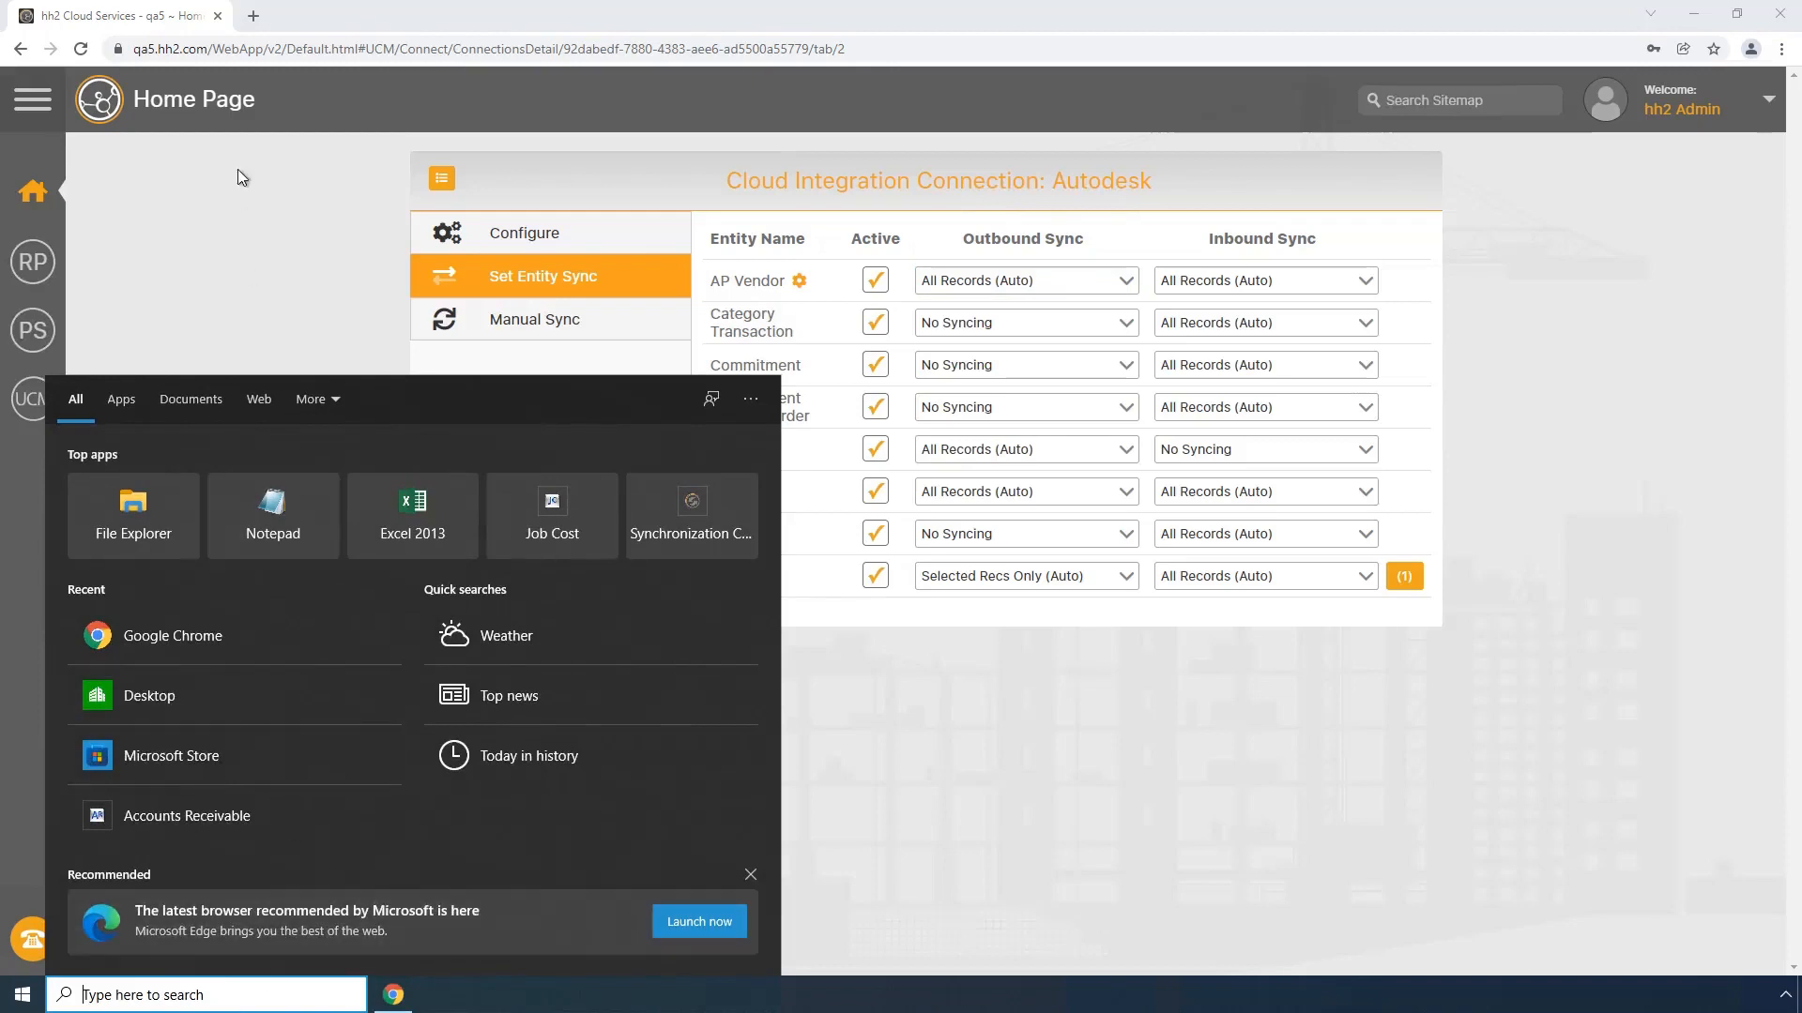
{"action": "left_click", "coordinate": [254, 19]}
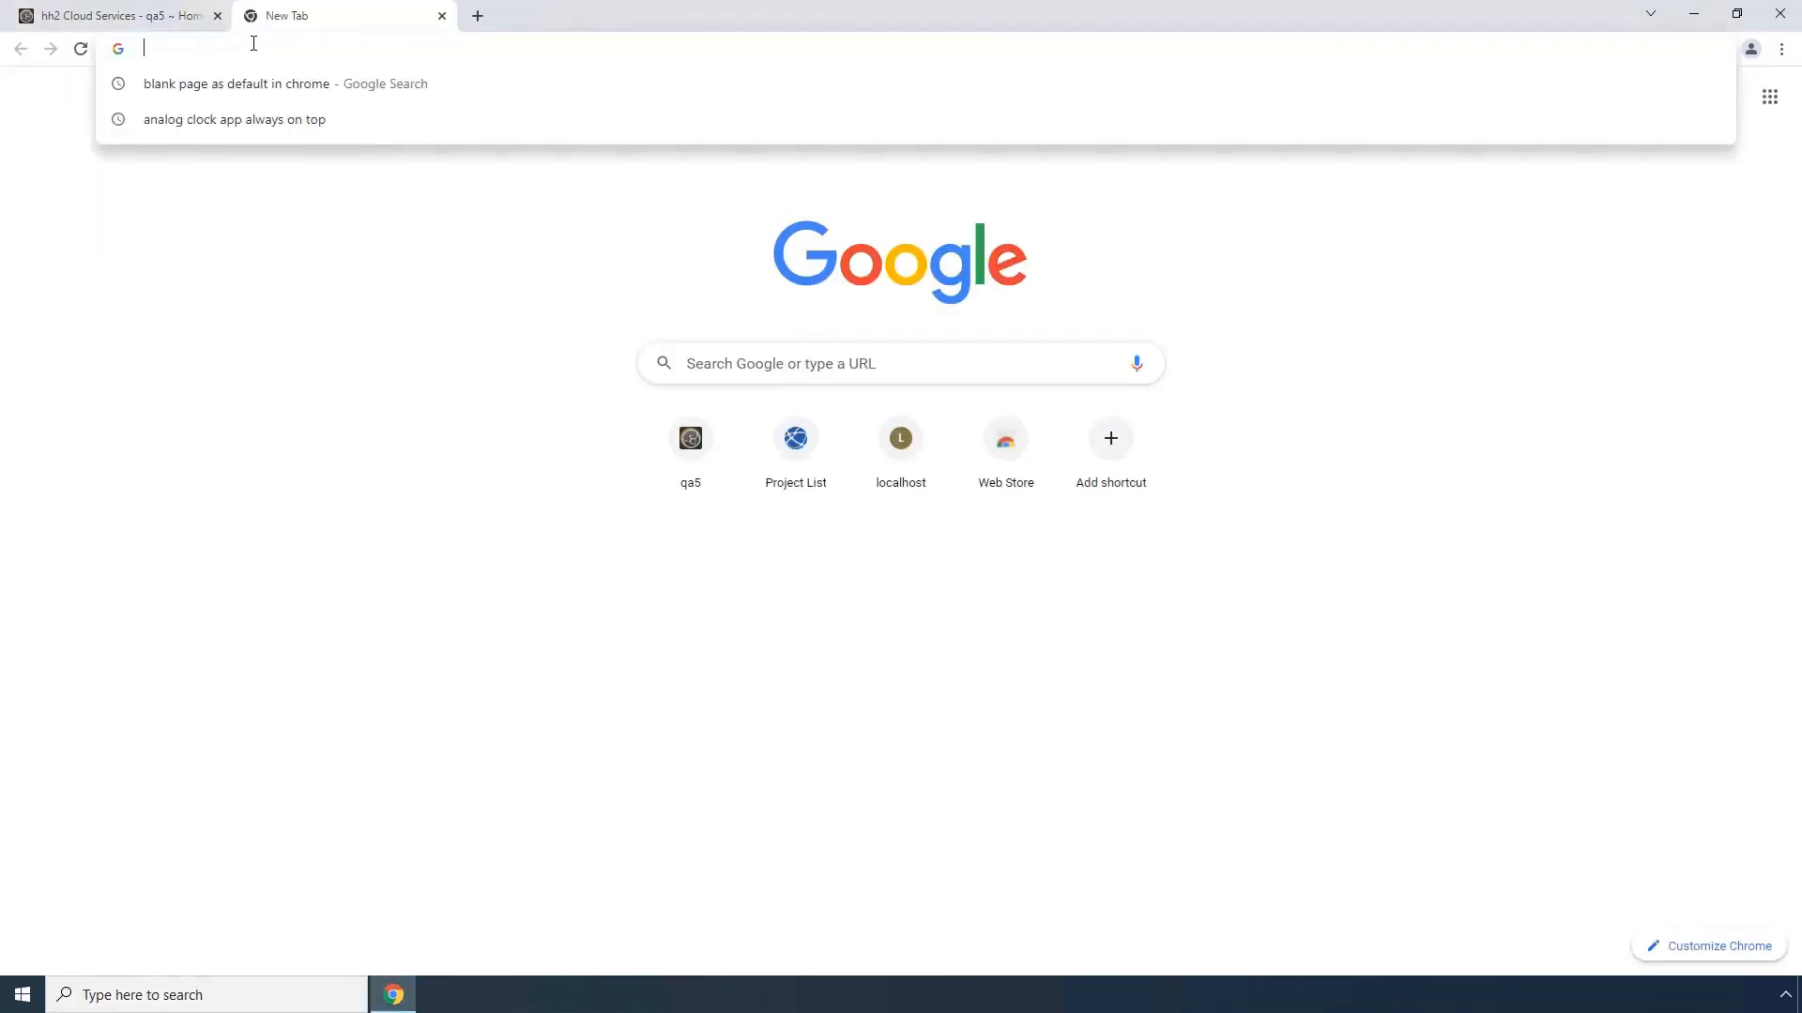
{"action": "type", "text": "acc.autodesk.com"}
{"action": "key", "text": "Return"}
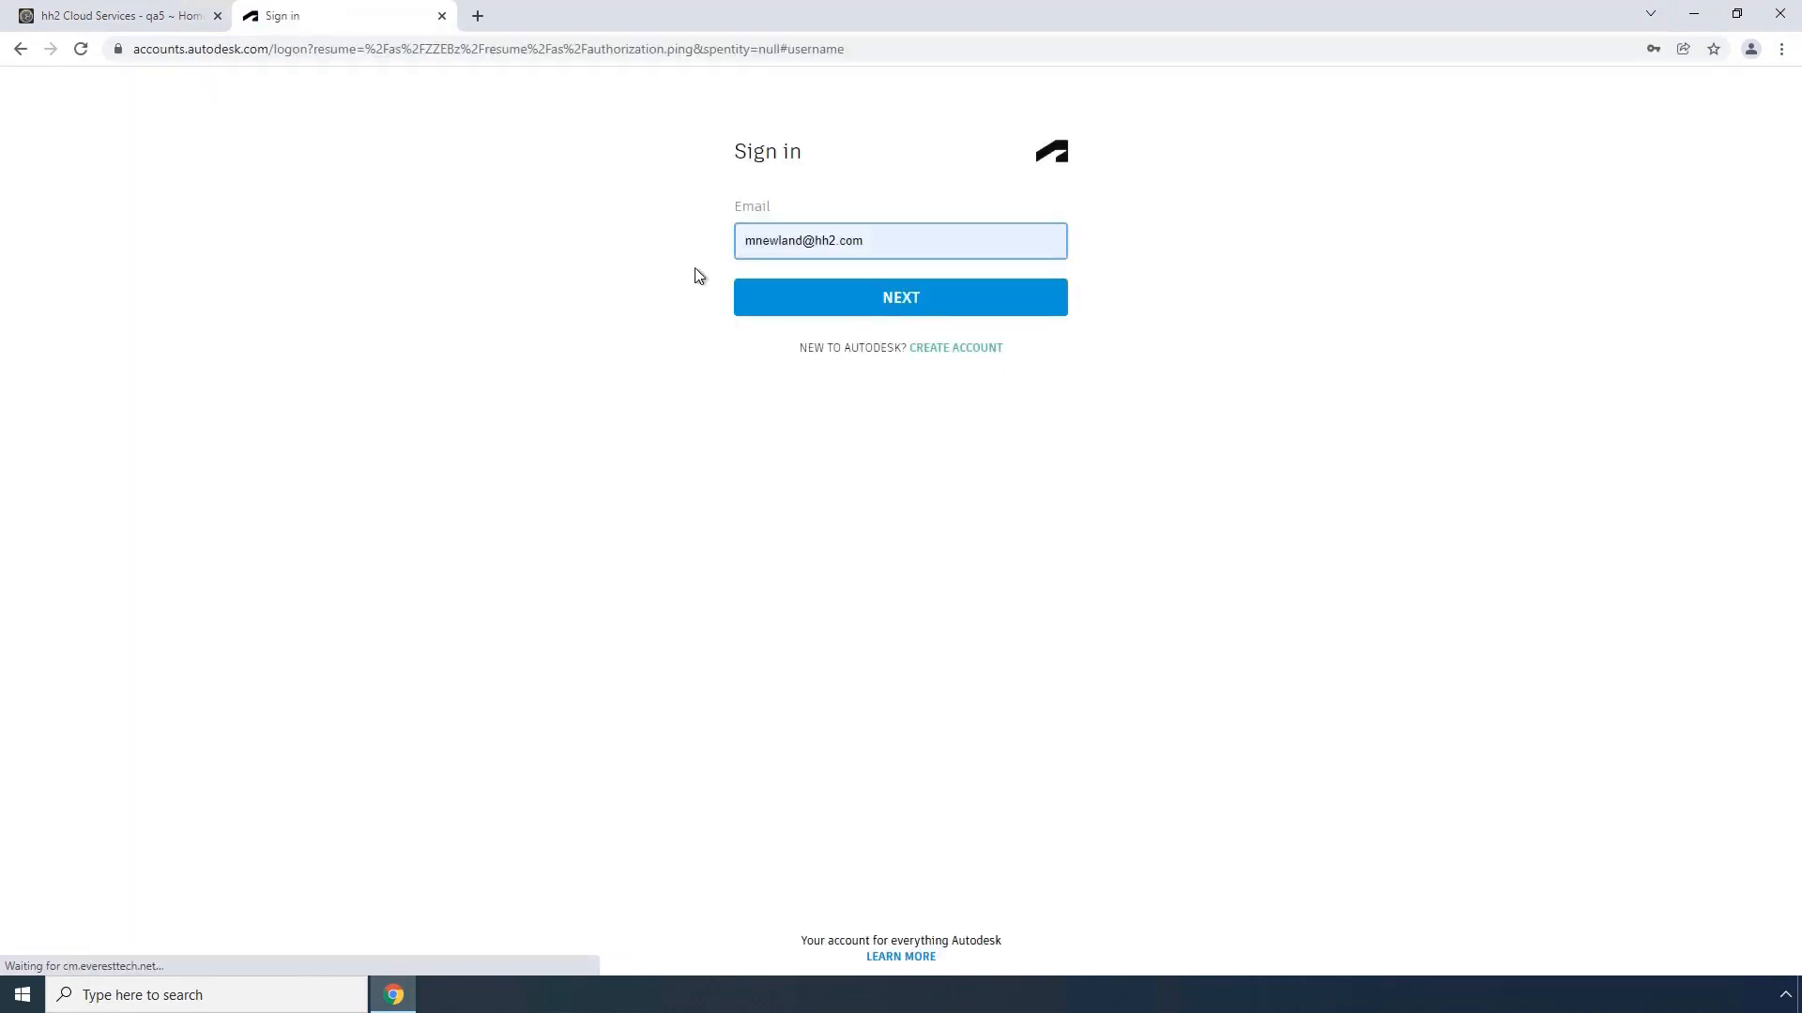
{"action": "left_click", "coordinate": [889, 314]}
{"action": "left_click", "coordinate": [930, 371]}
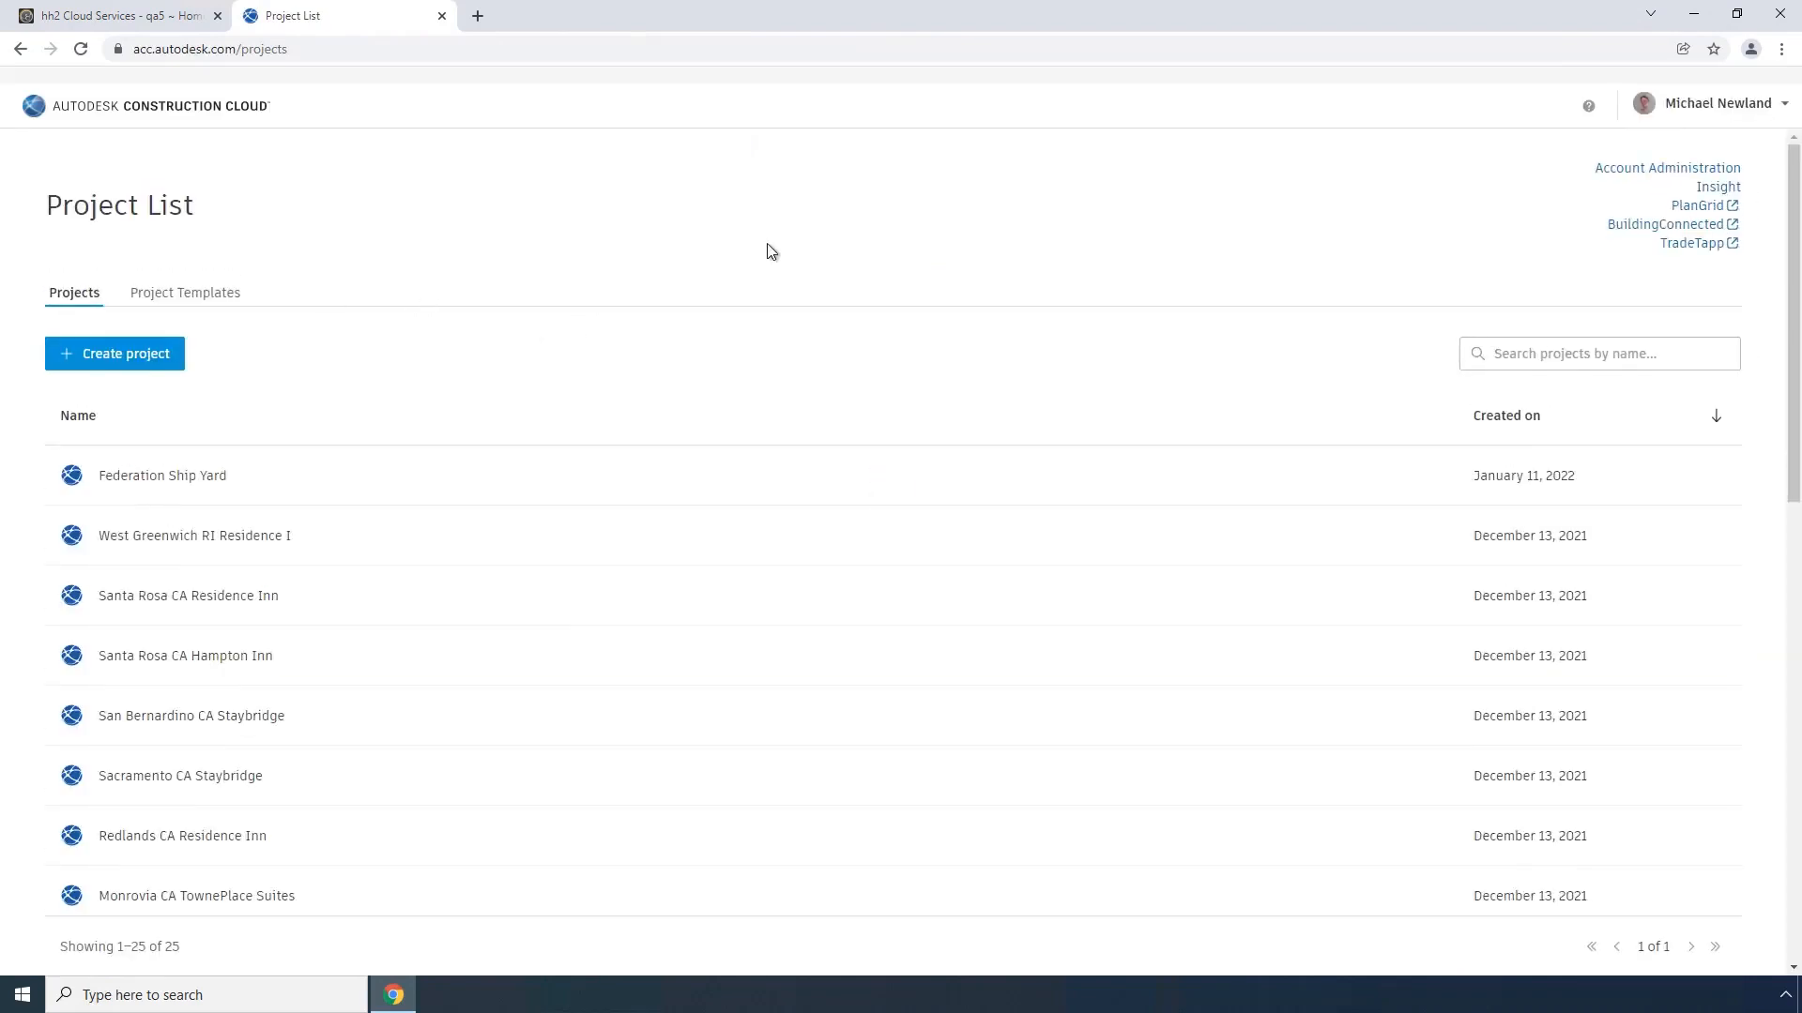
Step: Go through Account Administration to BIM 360 admin and look over its Company Directory
{"action": "left_click", "coordinate": [1648, 175]}
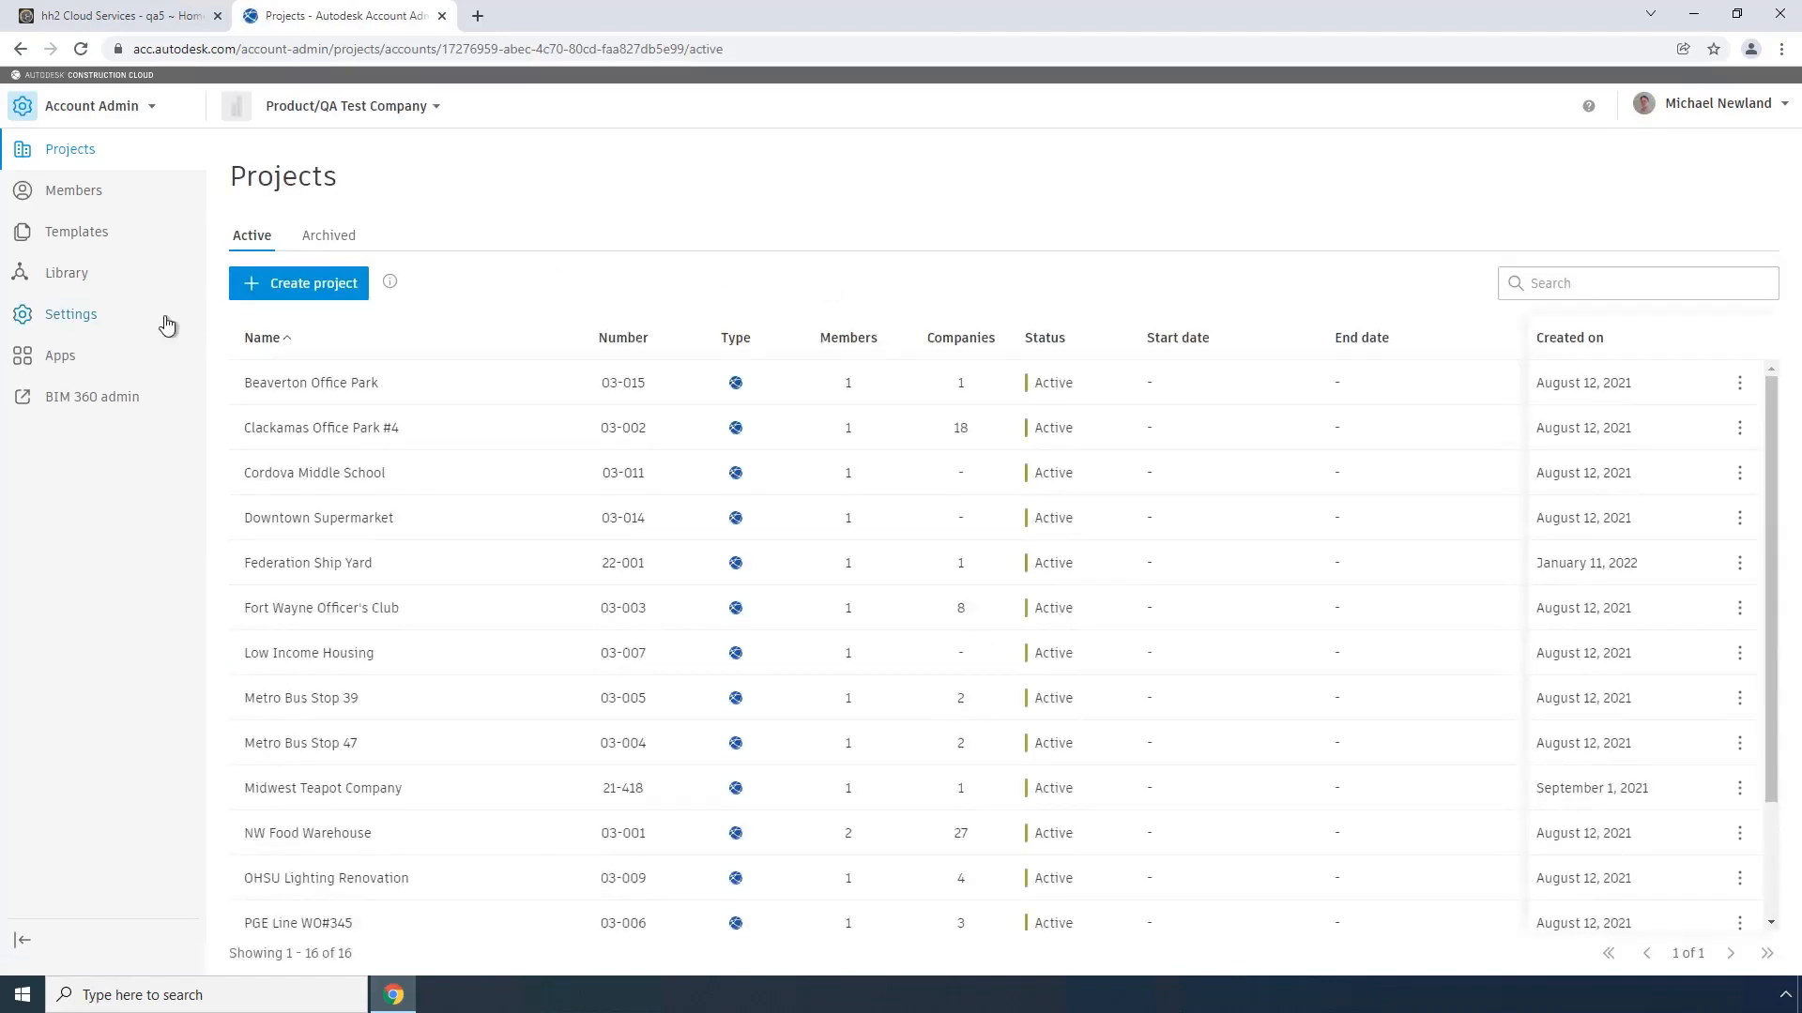
{"action": "left_click", "coordinate": [83, 321]}
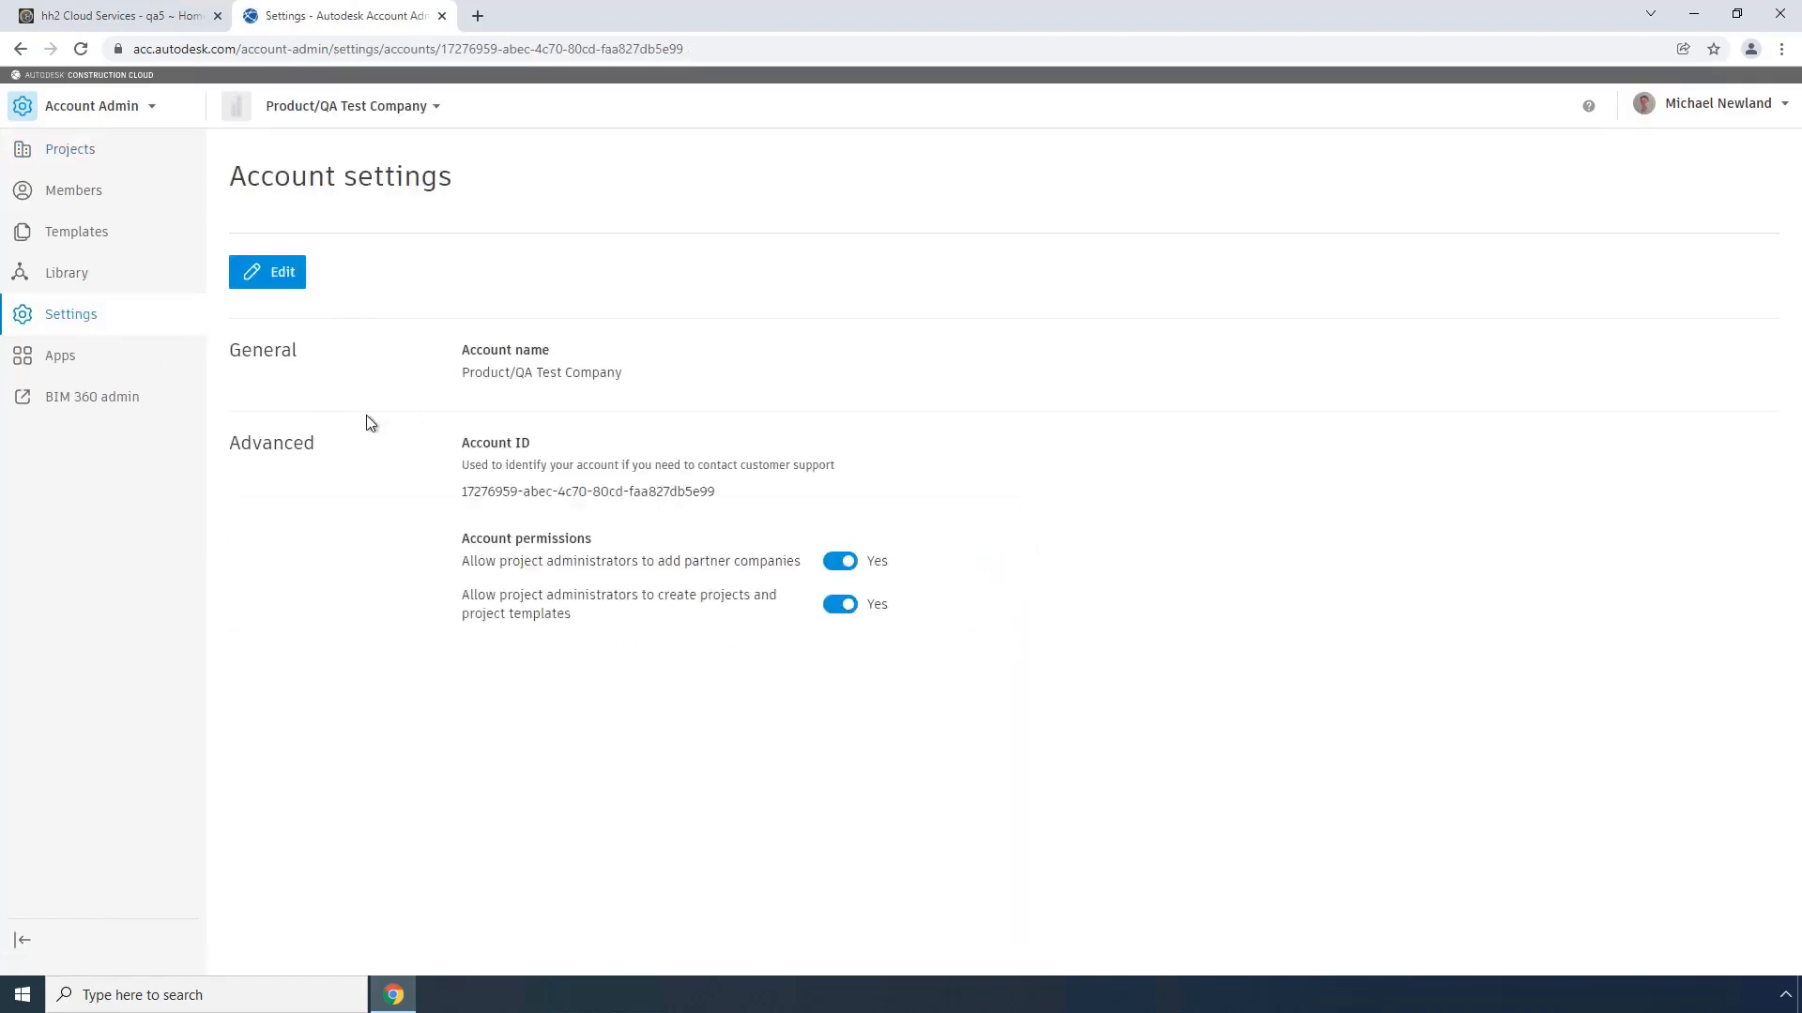
{"action": "left_click", "coordinate": [61, 399]}
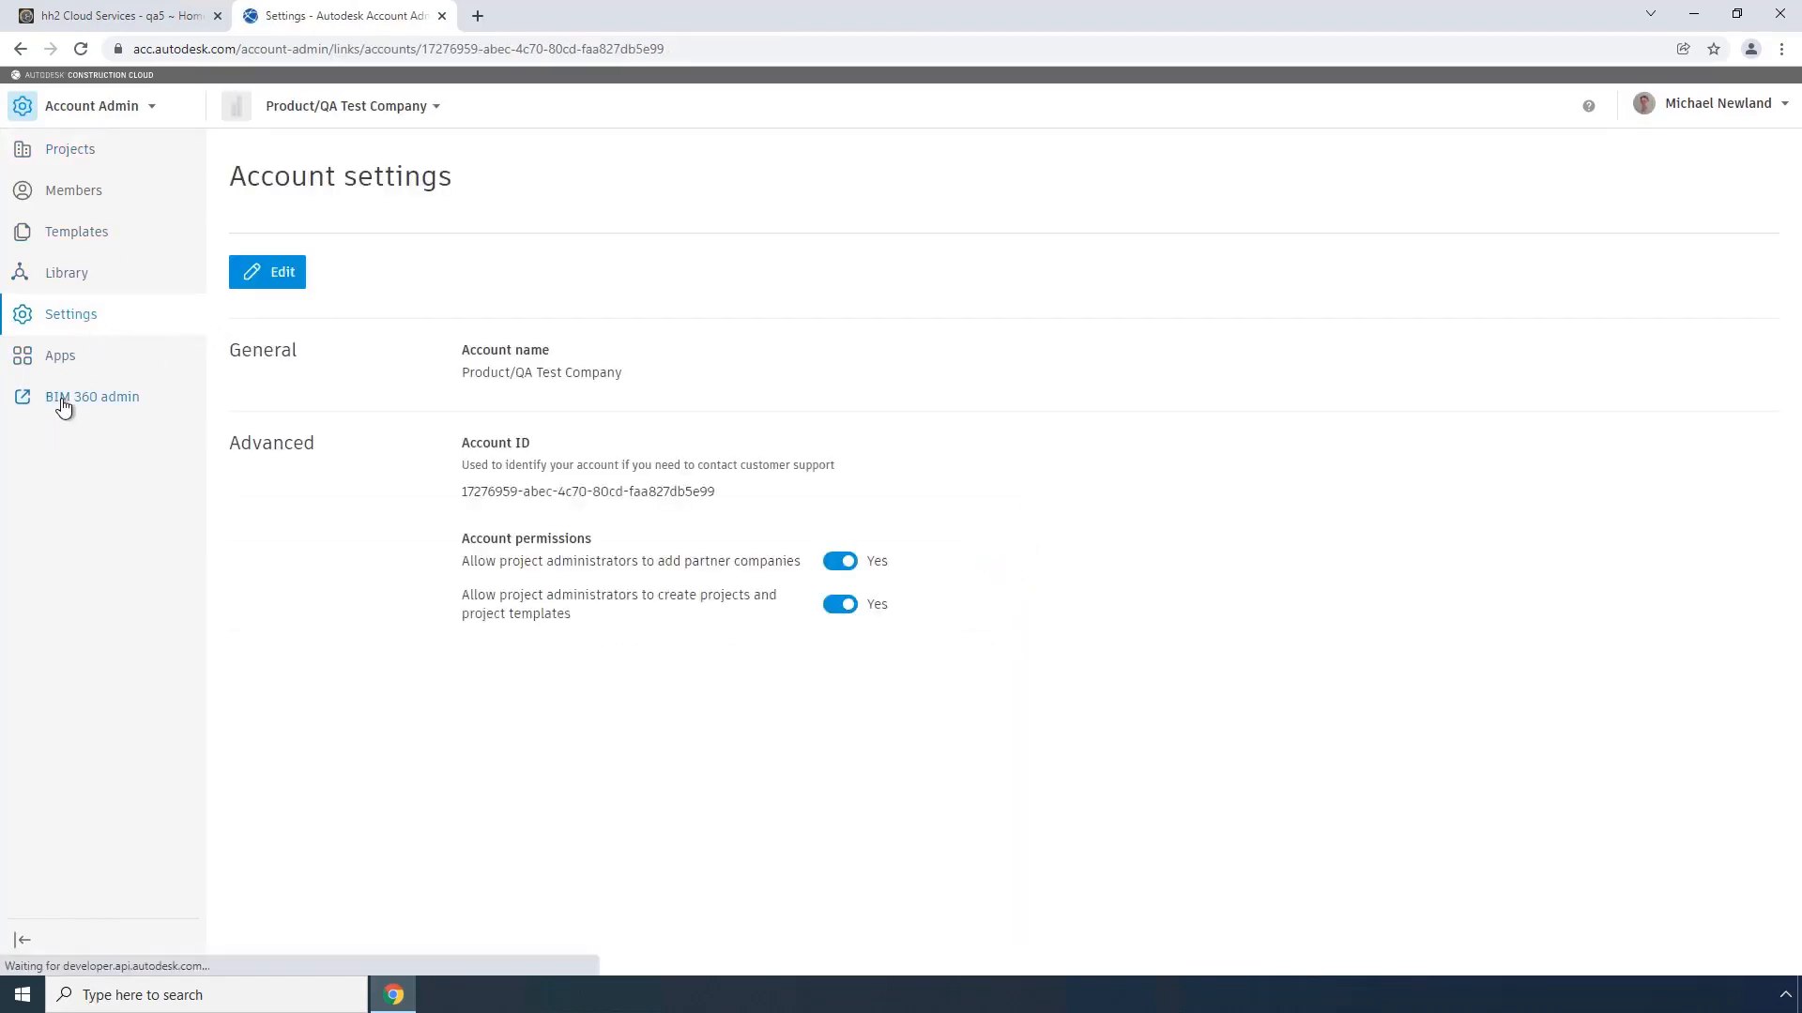
{"action": "left_click", "coordinate": [938, 312]}
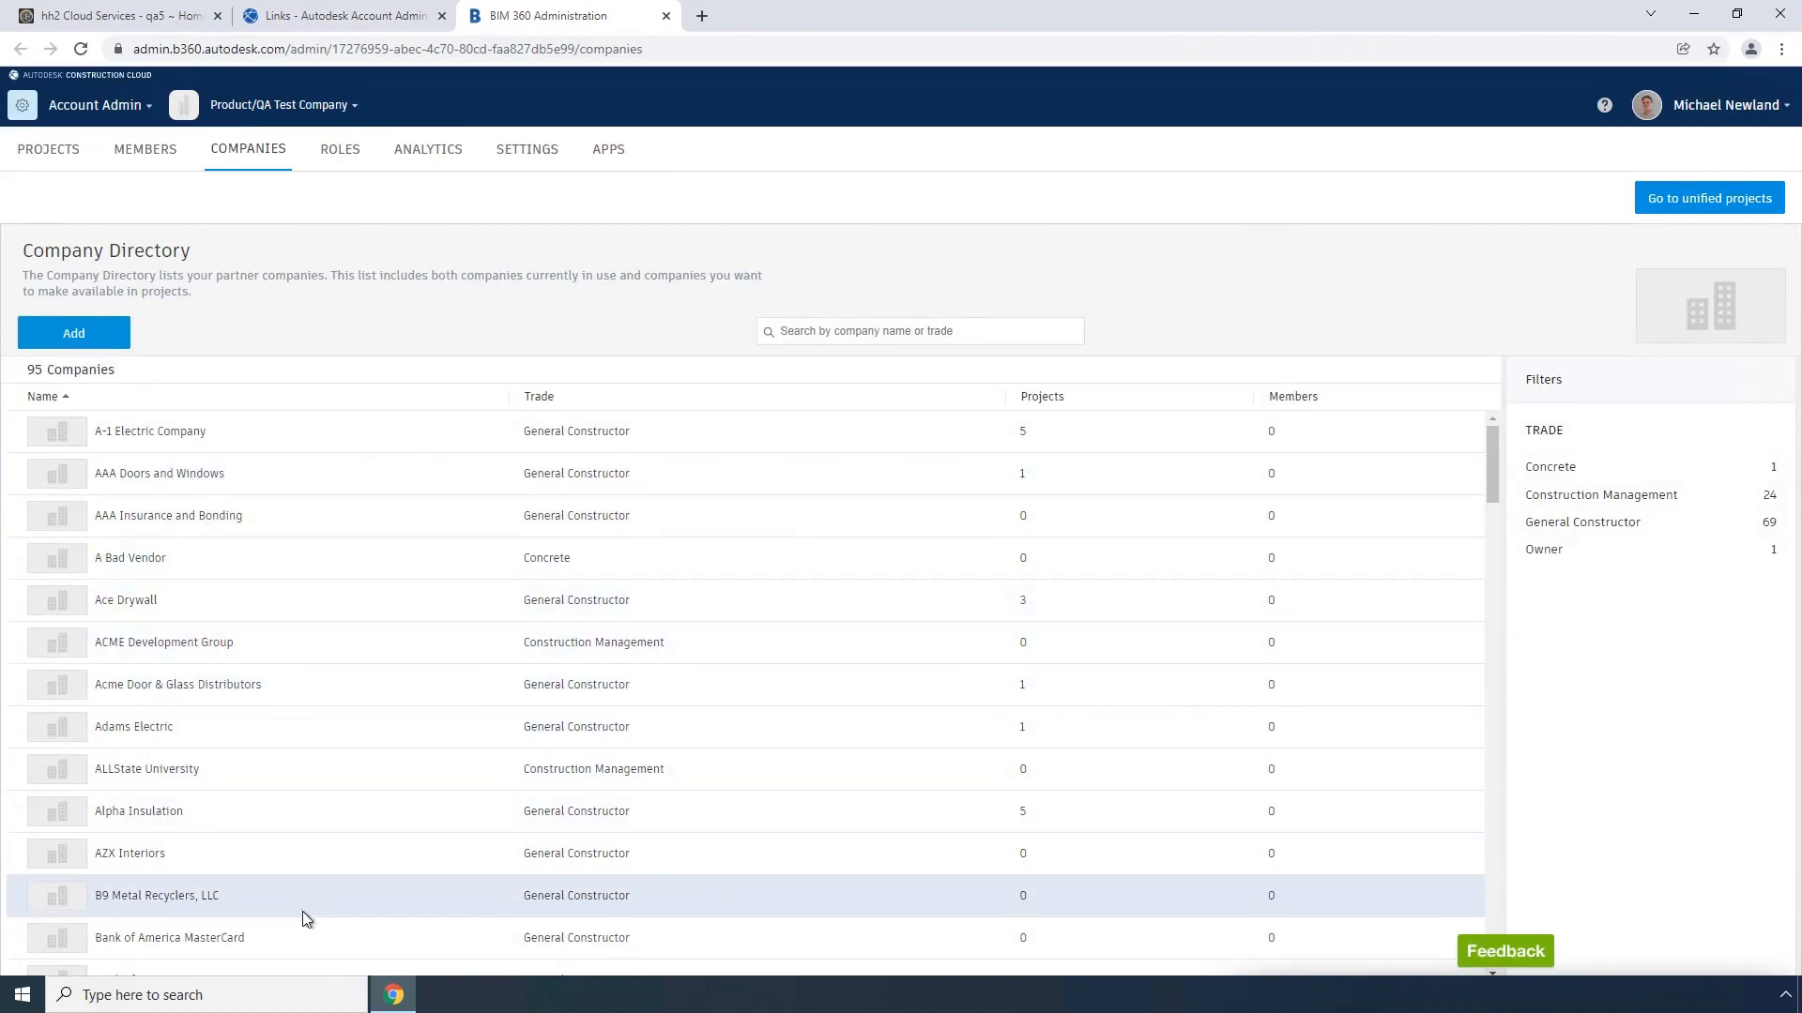
{"action": "scroll", "coordinate": [302, 910], "scroll_direction": "down", "scroll_amount": 2}
{"action": "scroll", "coordinate": [302, 911], "scroll_direction": "up", "scroll_amount": 2}
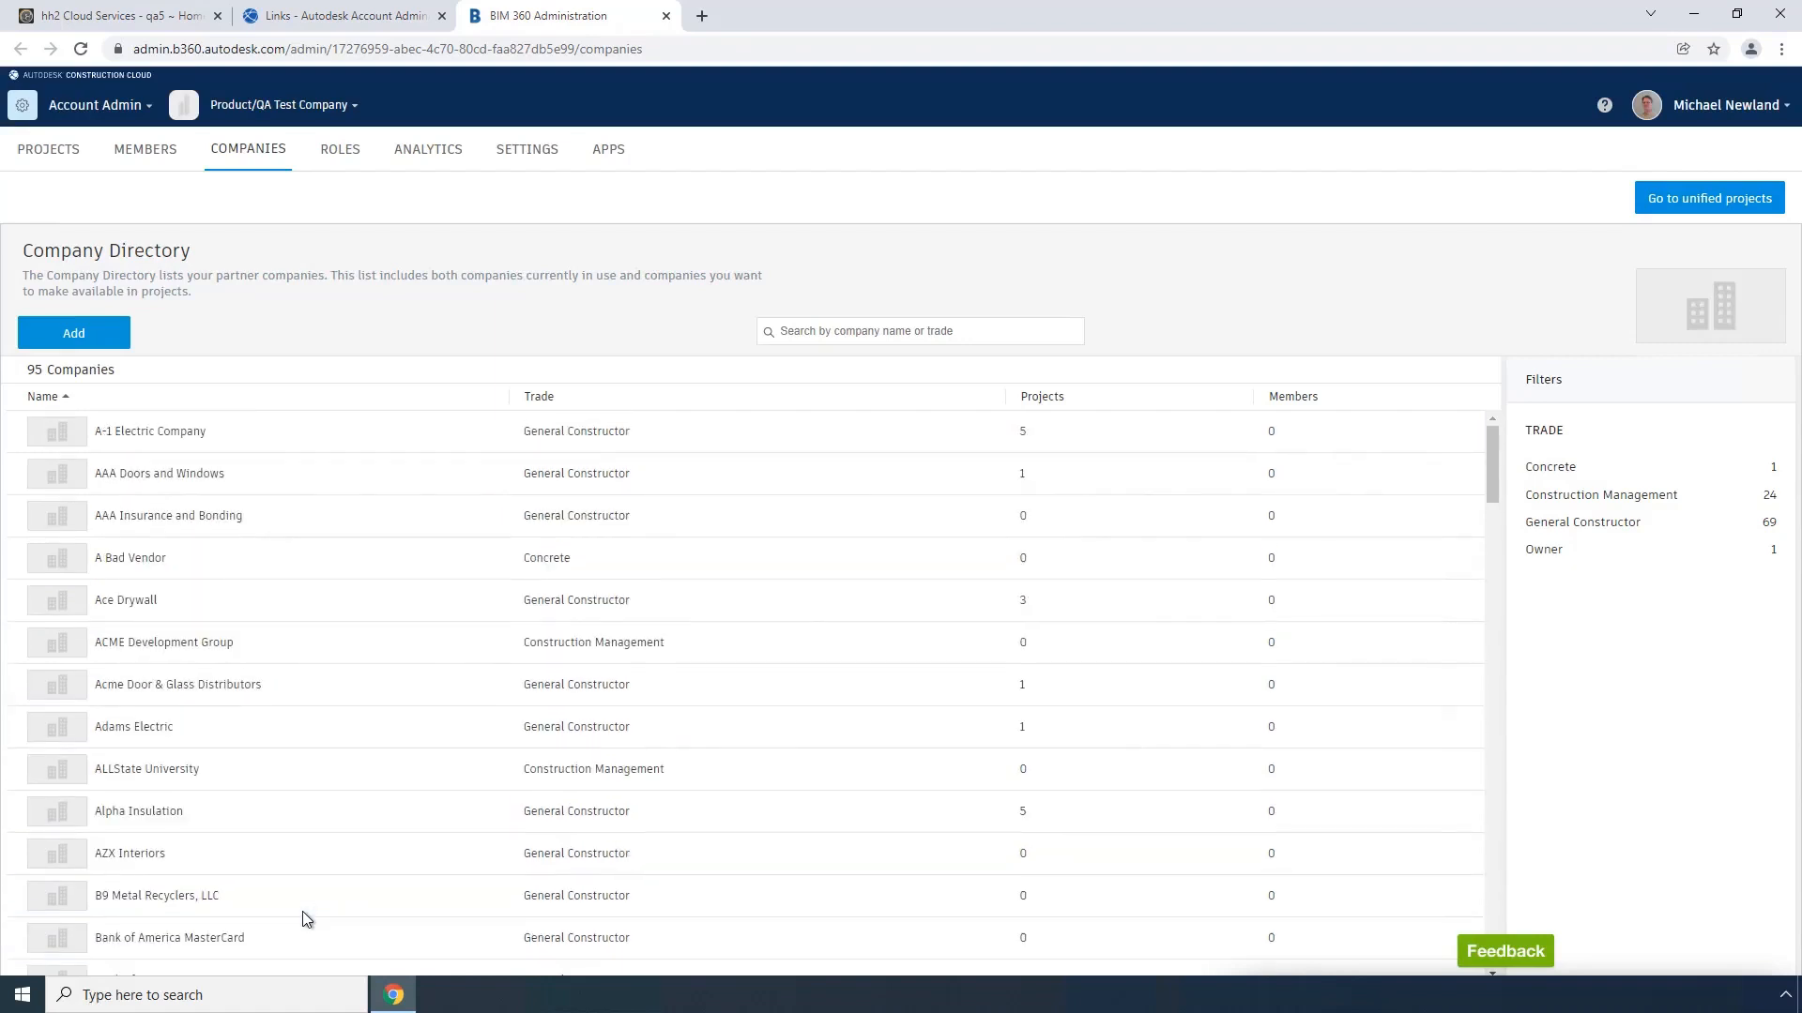
Step: Search the computer for the Accounts Payable app and launch it
{"action": "left_click", "coordinate": [175, 995]}
{"action": "type", "text": "acc"}
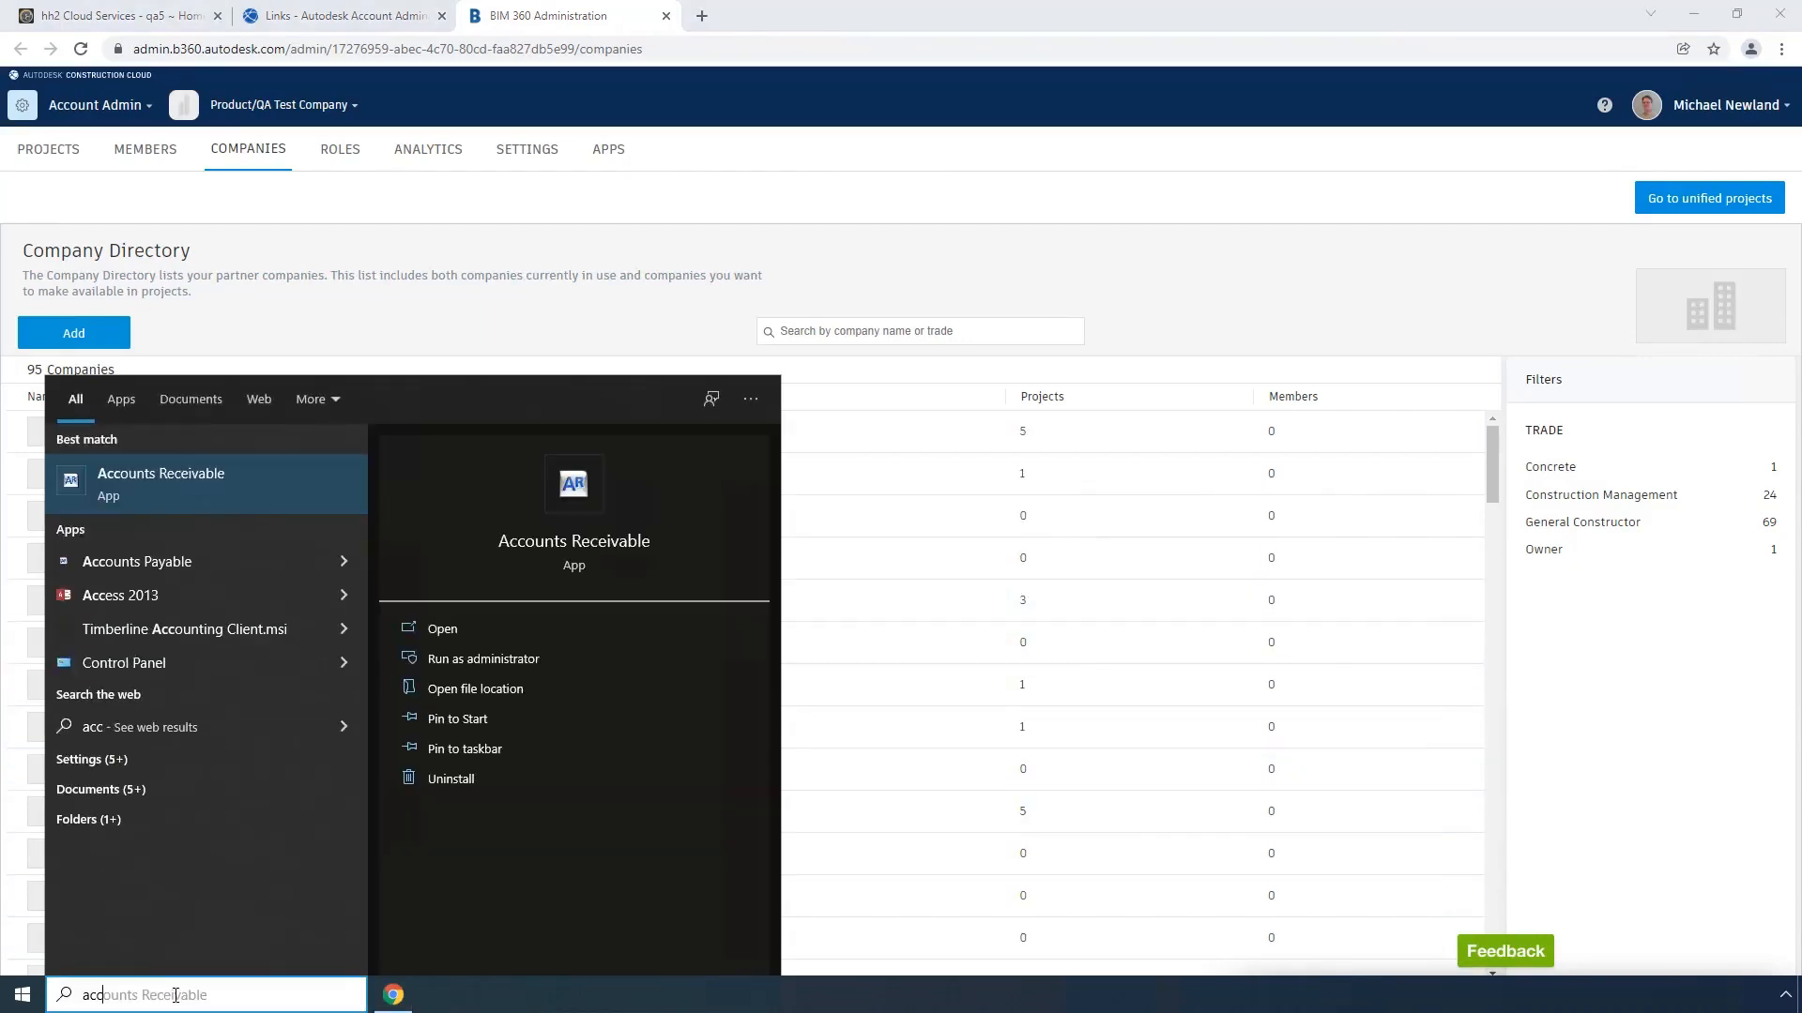
{"action": "key", "text": "Down"}
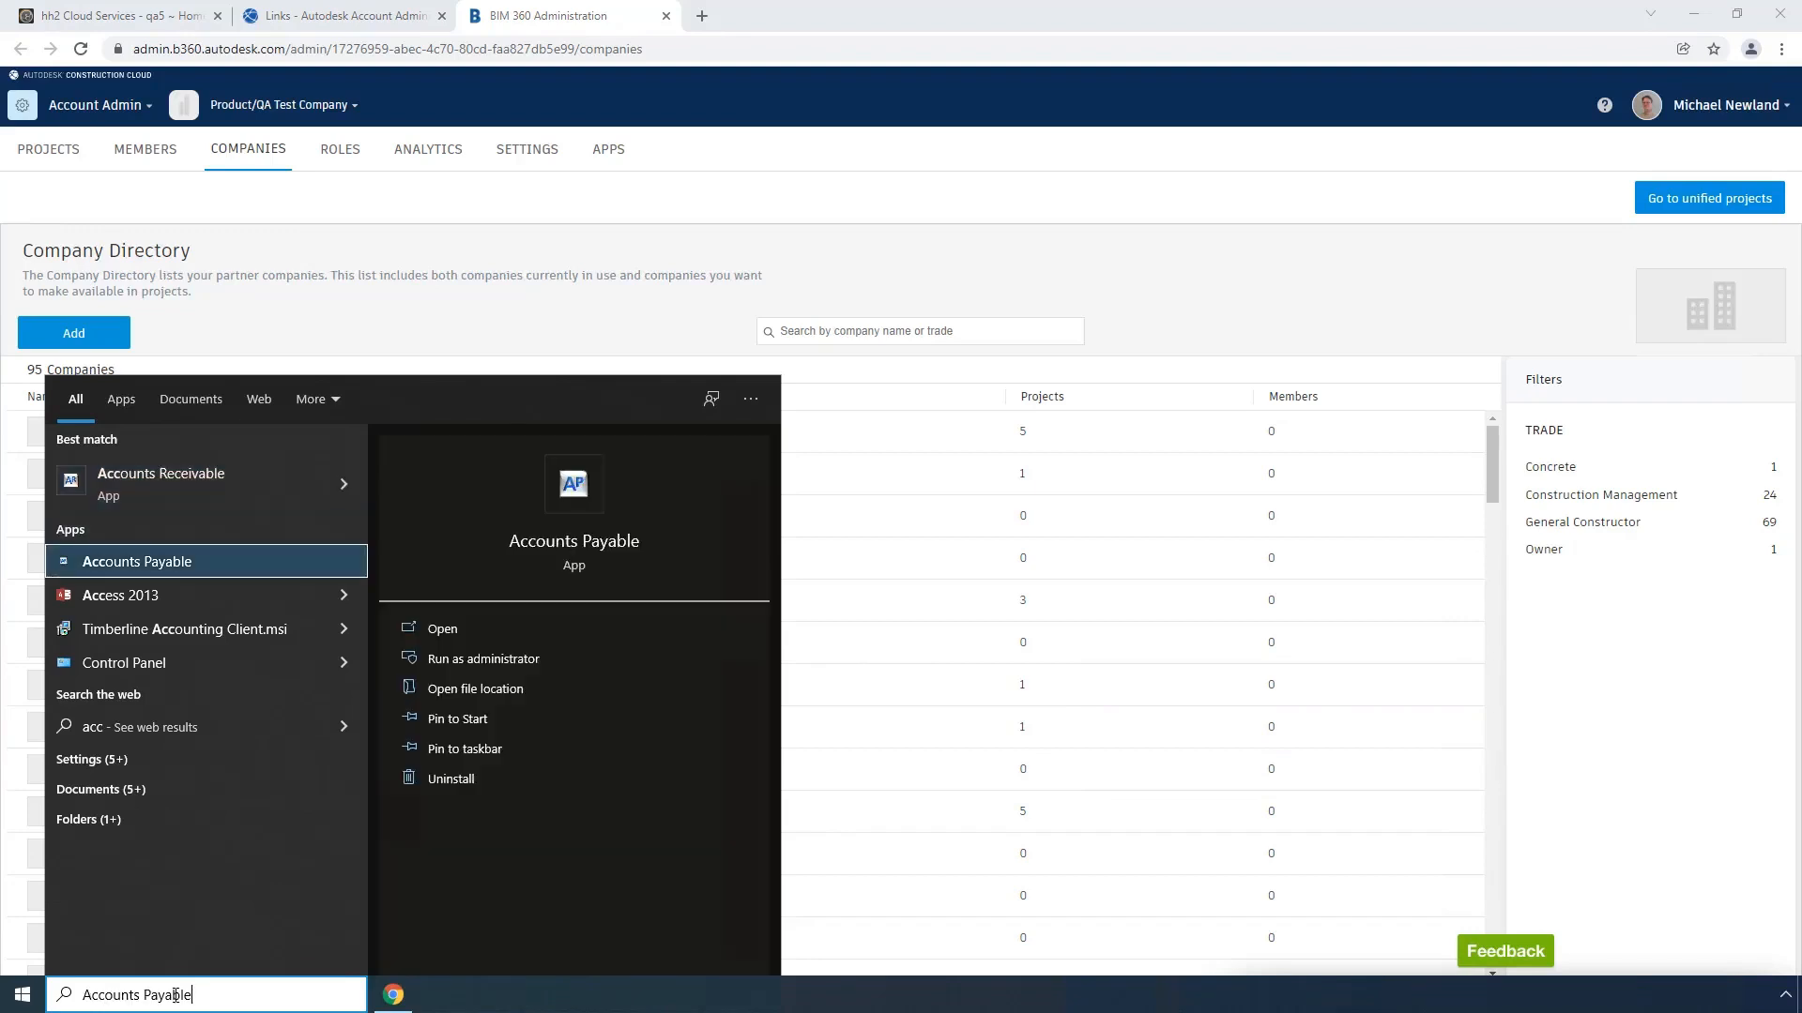
{"action": "key", "text": "Escape"}
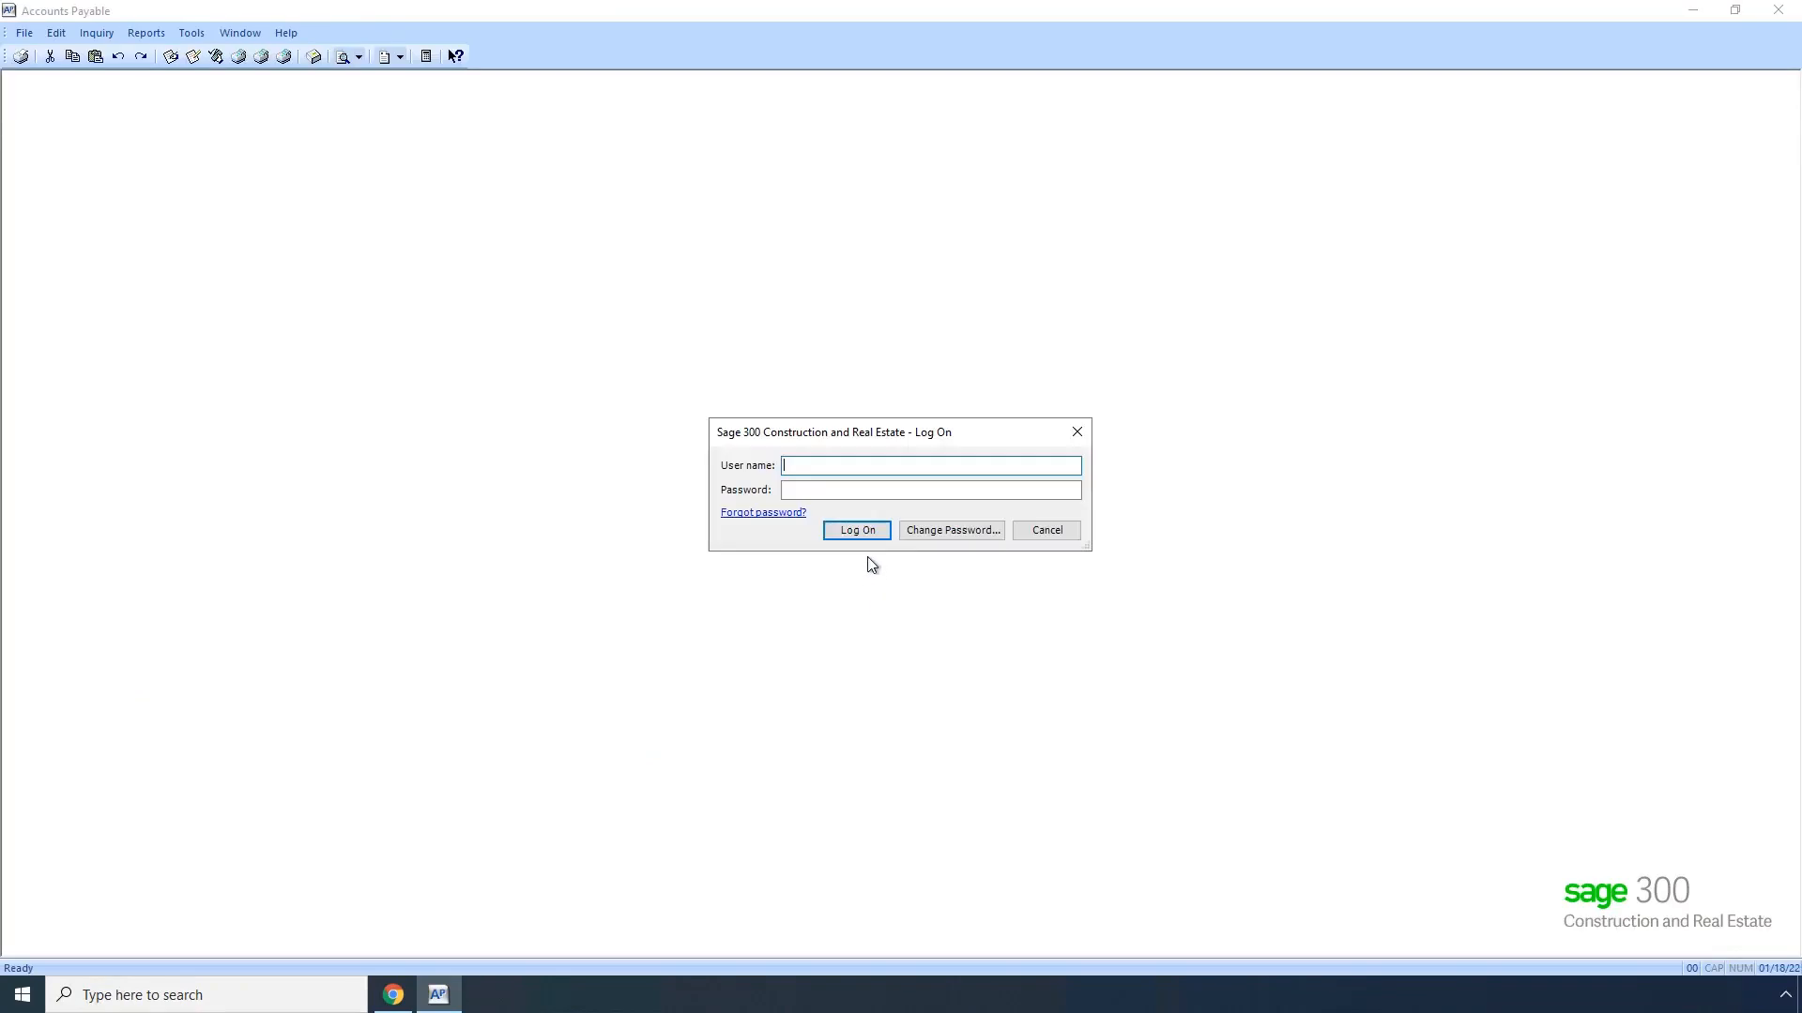
Step: Log on to Sage 300 with the user name and password and open the Timberline Construction company
{"action": "key", "text": "Tab"}
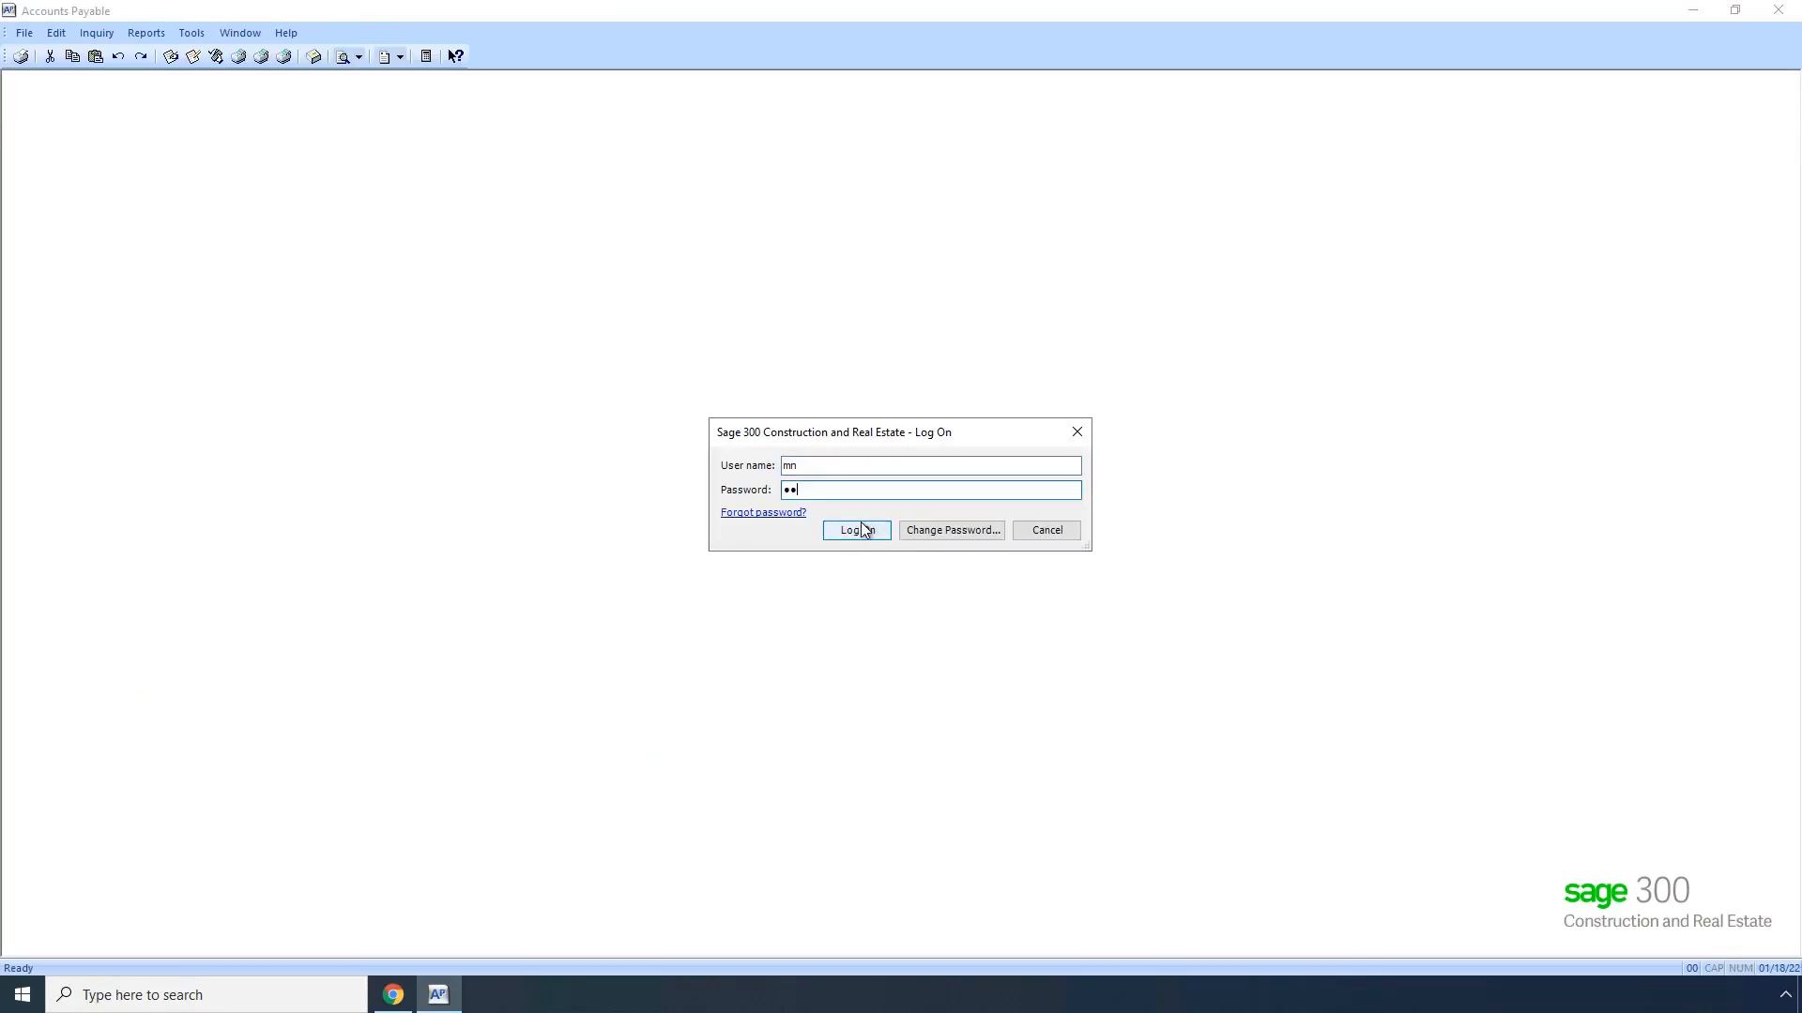
{"action": "left_click", "coordinate": [861, 530]}
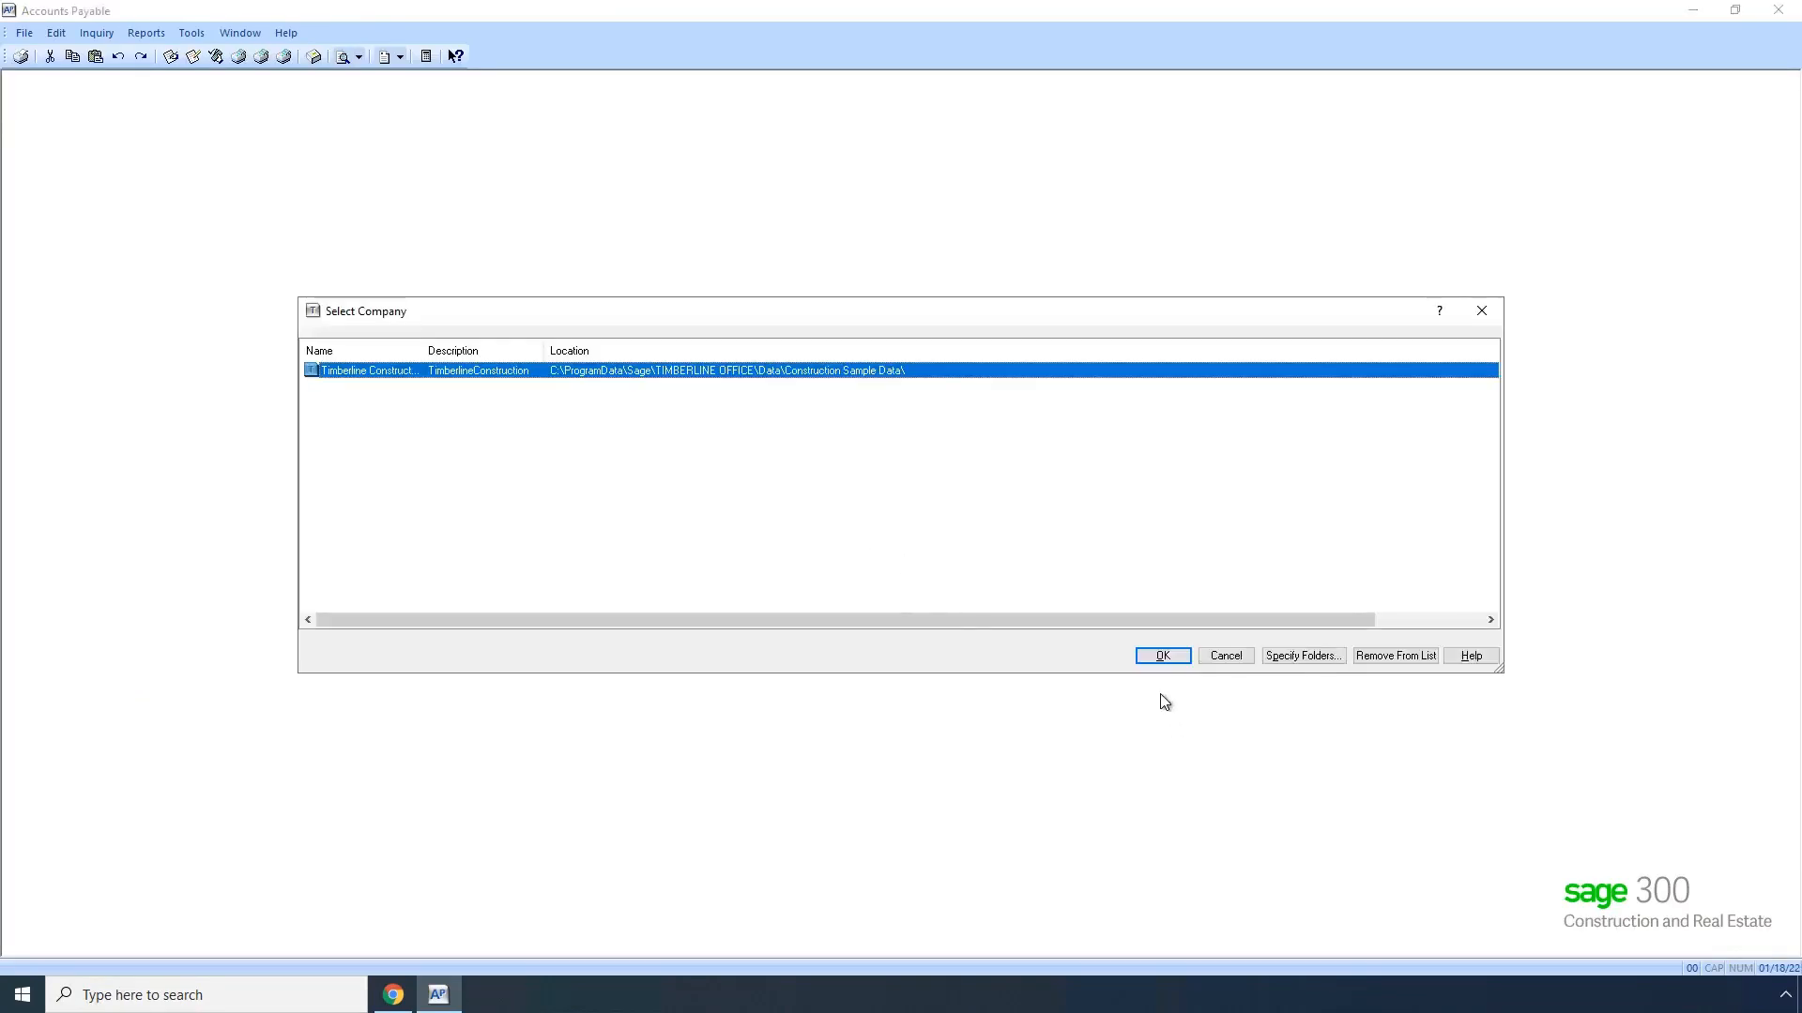
{"action": "left_click", "coordinate": [1162, 657]}
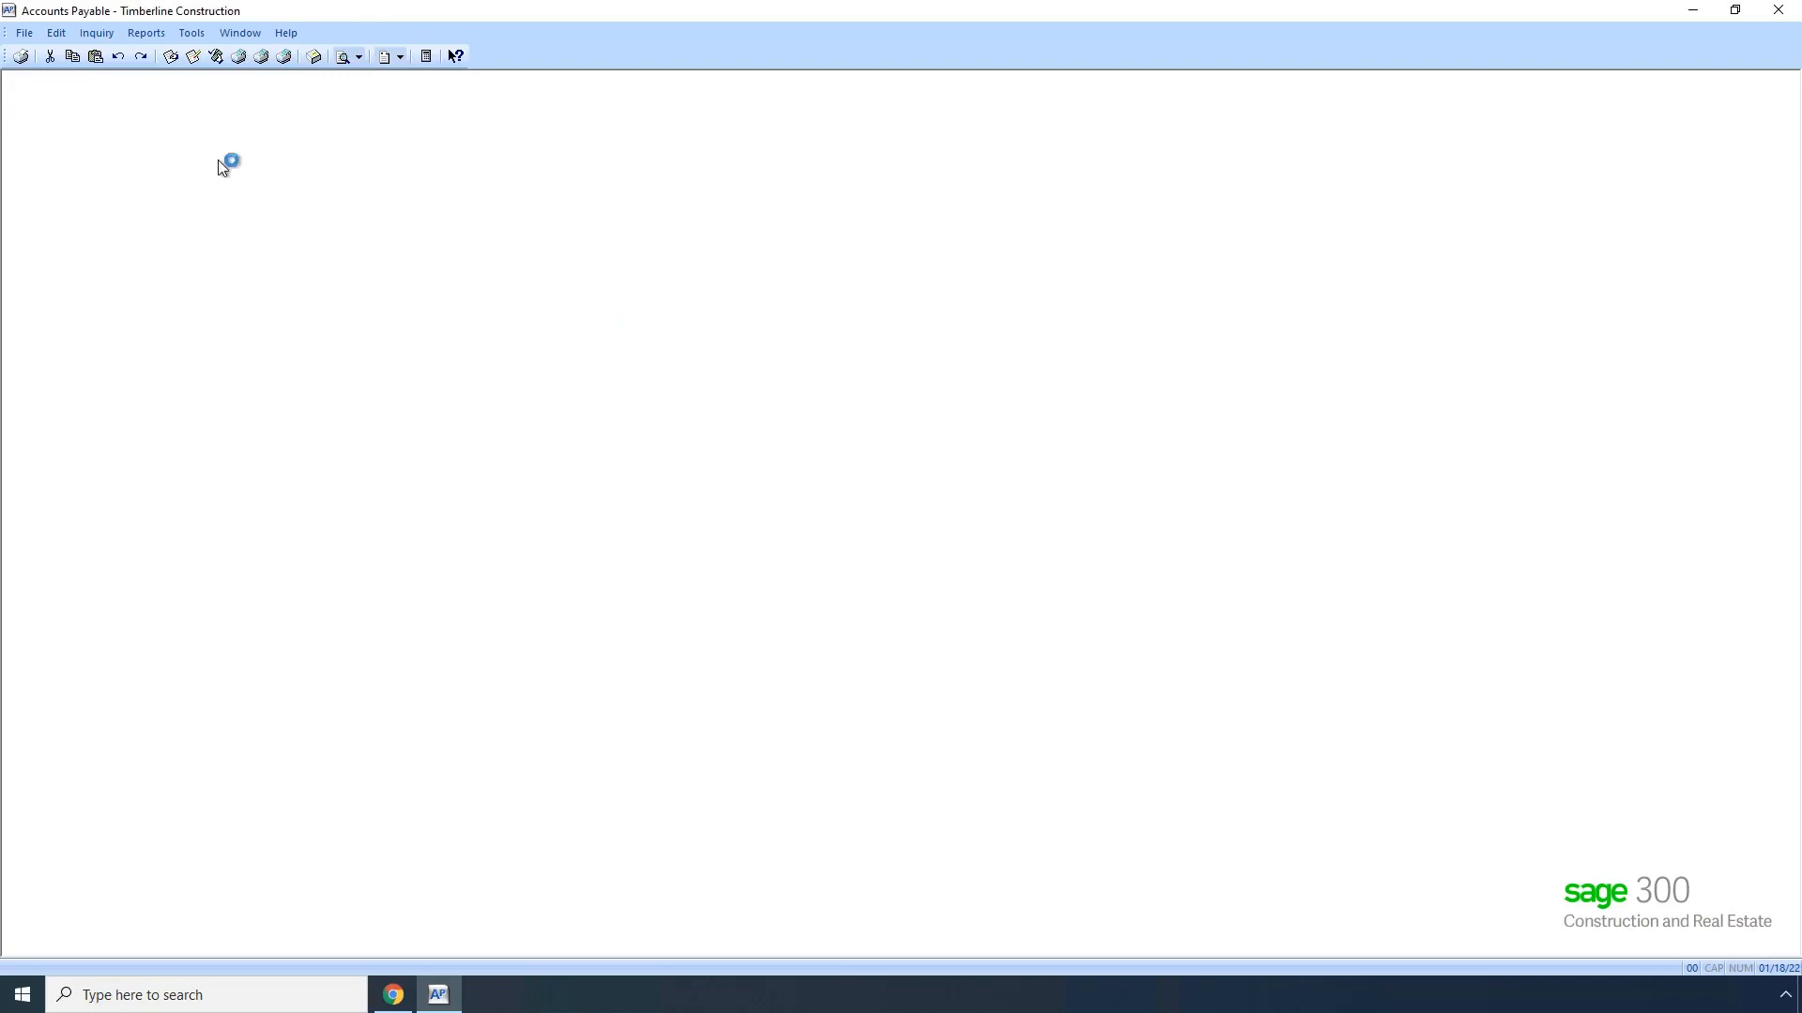
Step: Open Vendor Setup and look through the list of existing vendors, picking none
{"action": "left_click", "coordinate": [134, 32]}
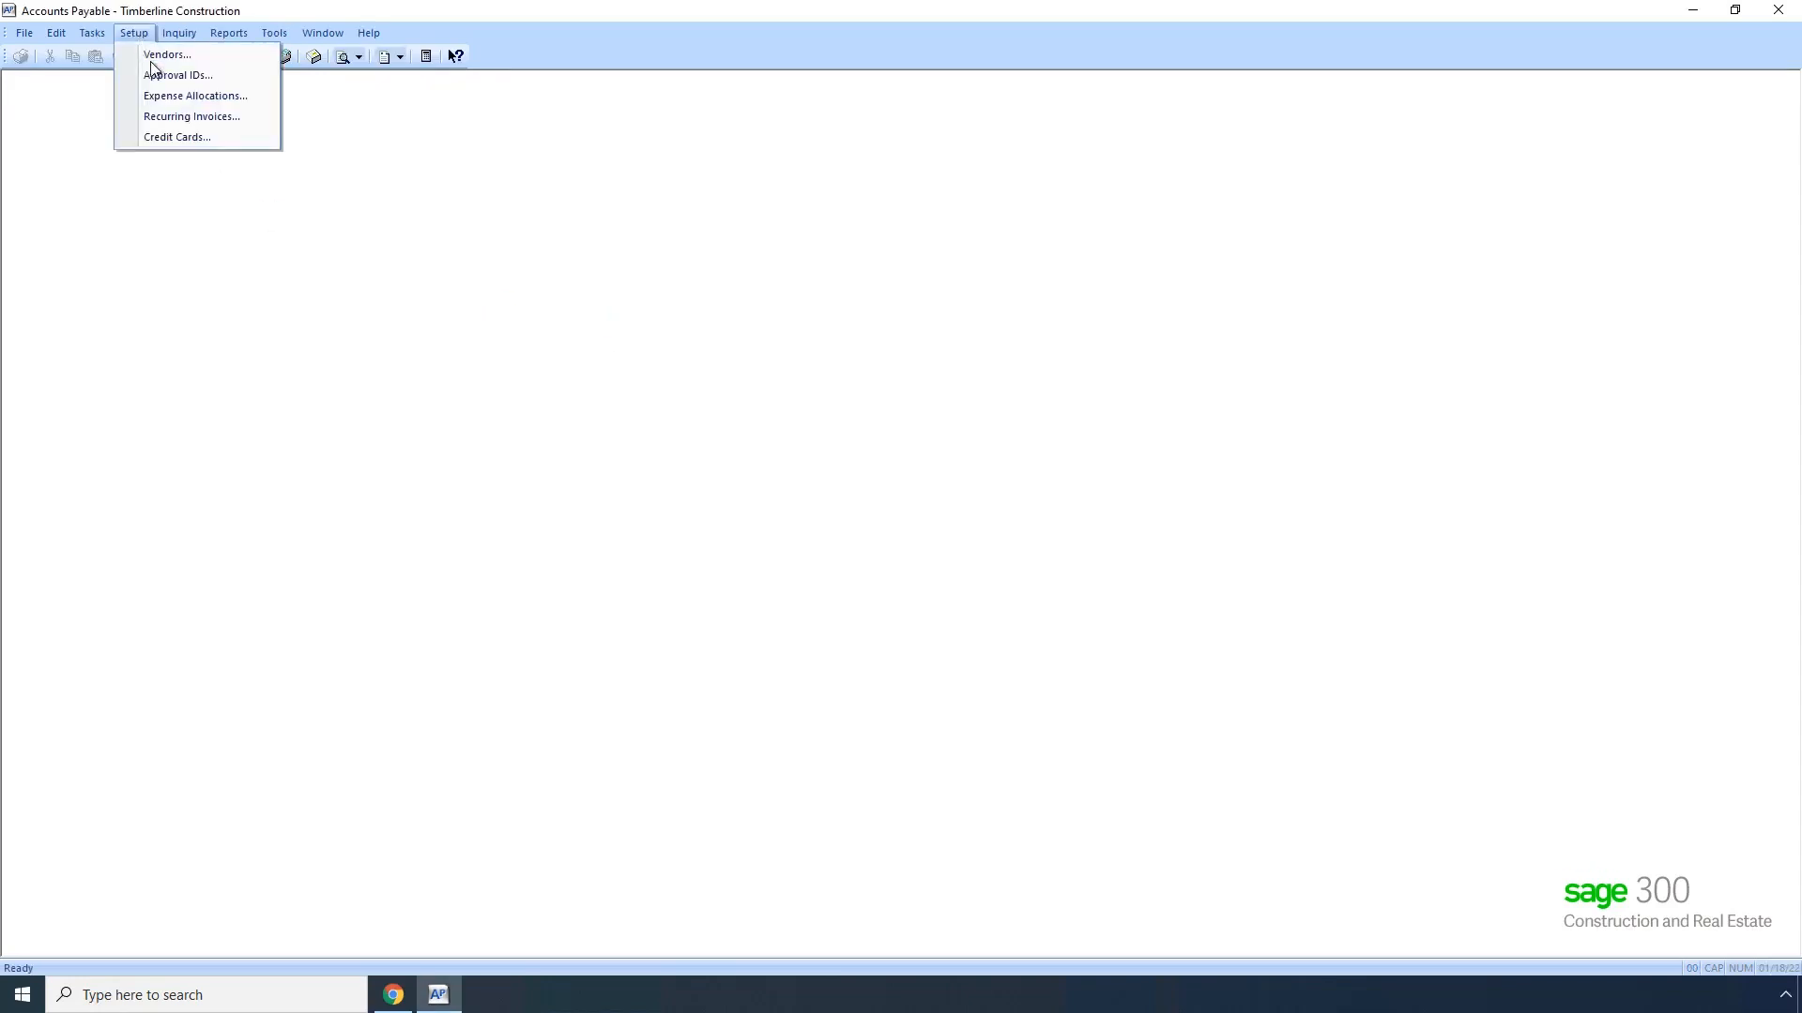
{"action": "left_click", "coordinate": [156, 58]}
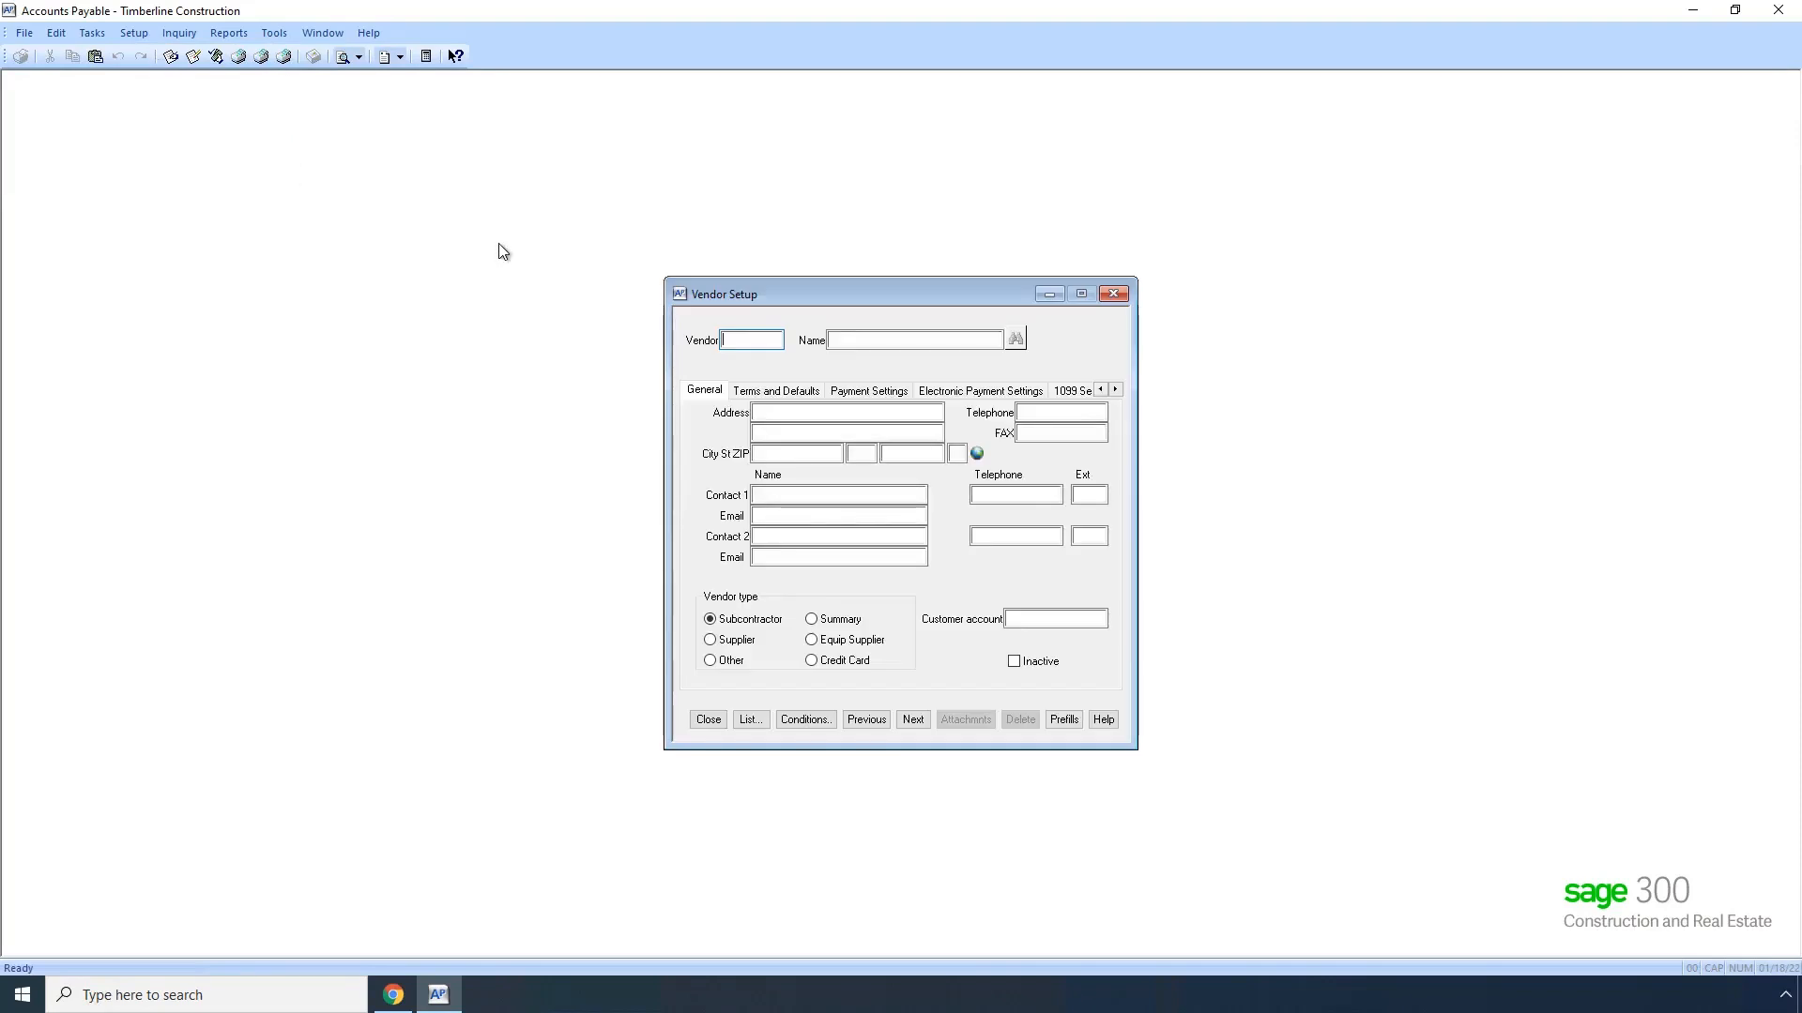
{"action": "key", "text": "F4"}
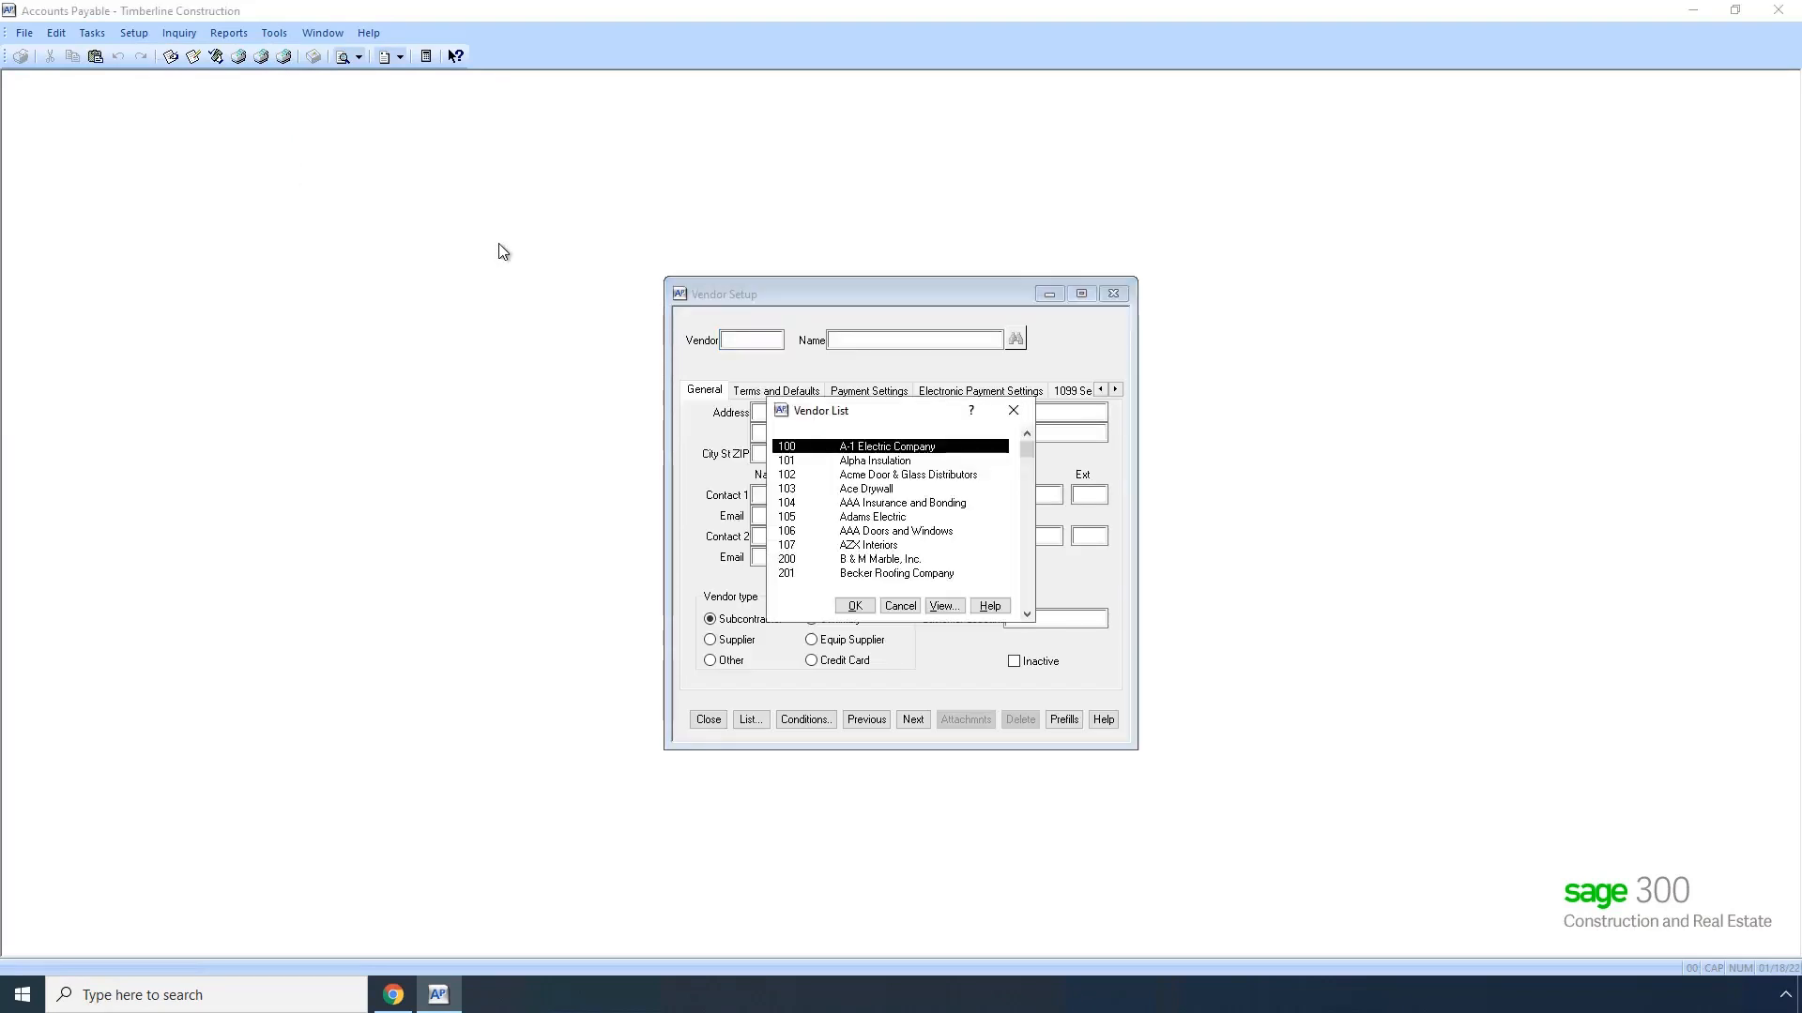
{"action": "scroll", "coordinate": [853, 497], "scroll_direction": "down", "scroll_amount": 2}
{"action": "scroll", "coordinate": [854, 535], "scroll_direction": "down", "scroll_amount": 7}
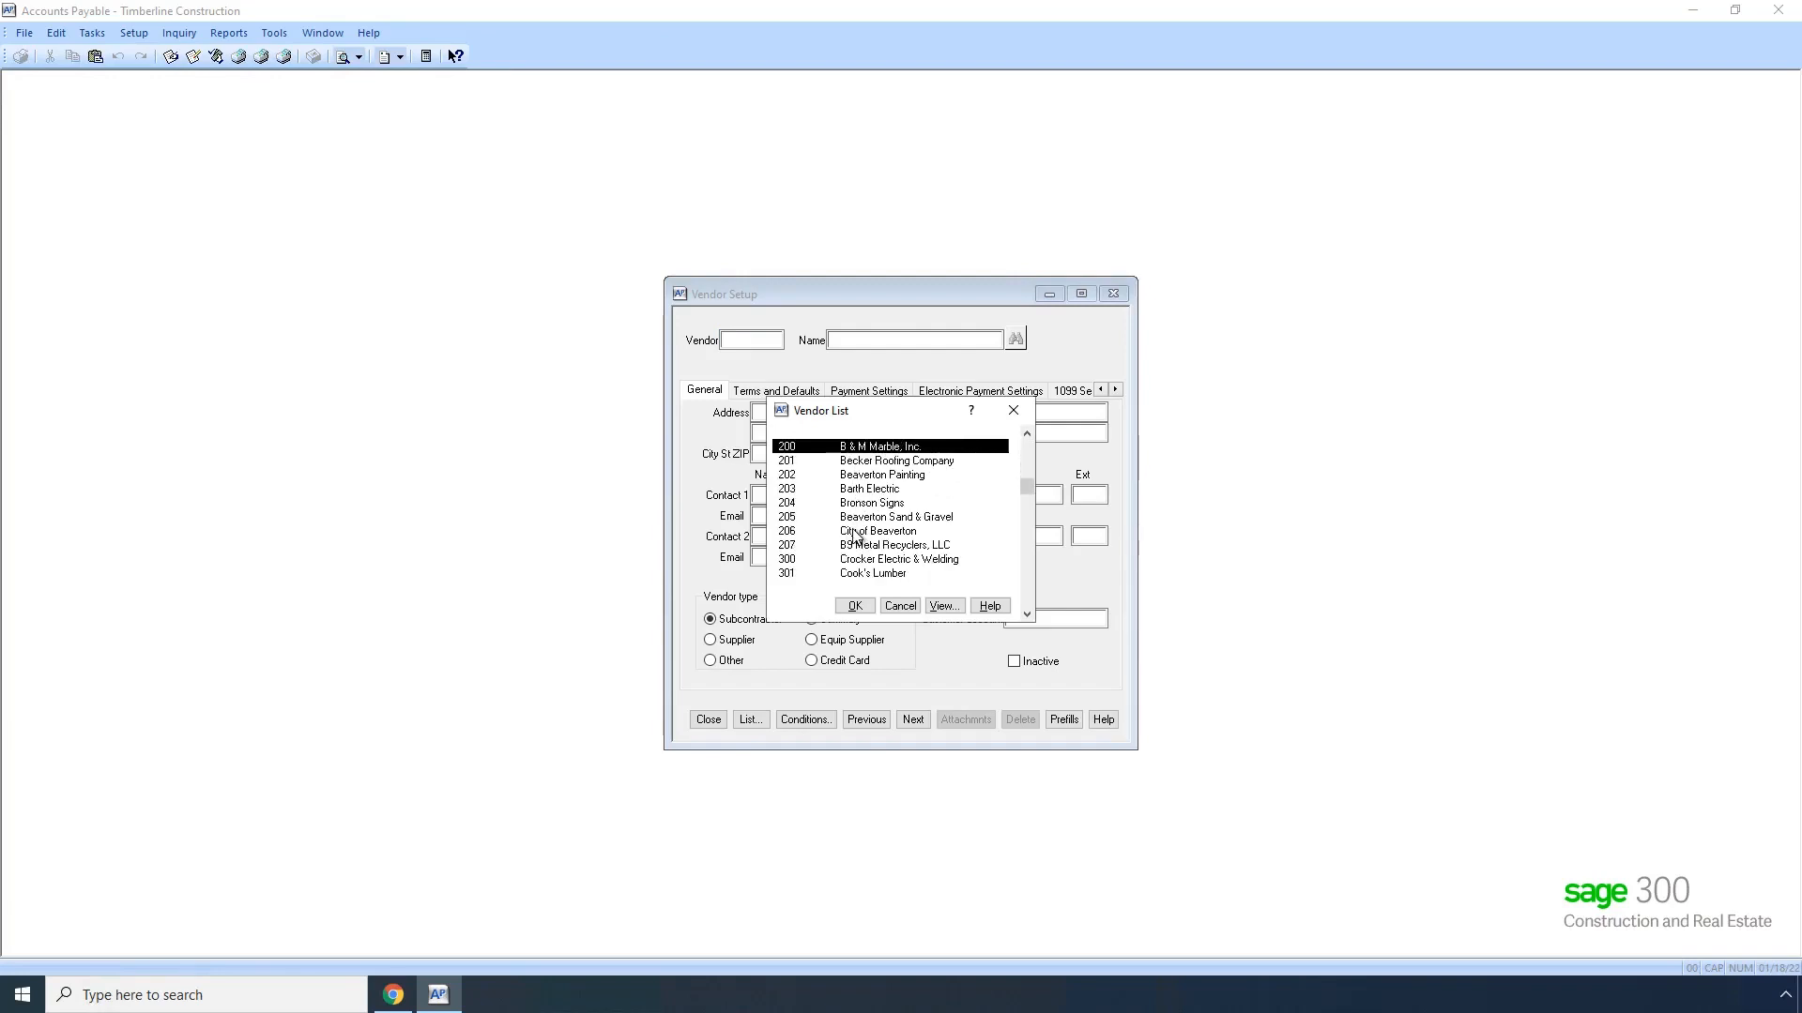
{"action": "left_click", "coordinate": [899, 606]}
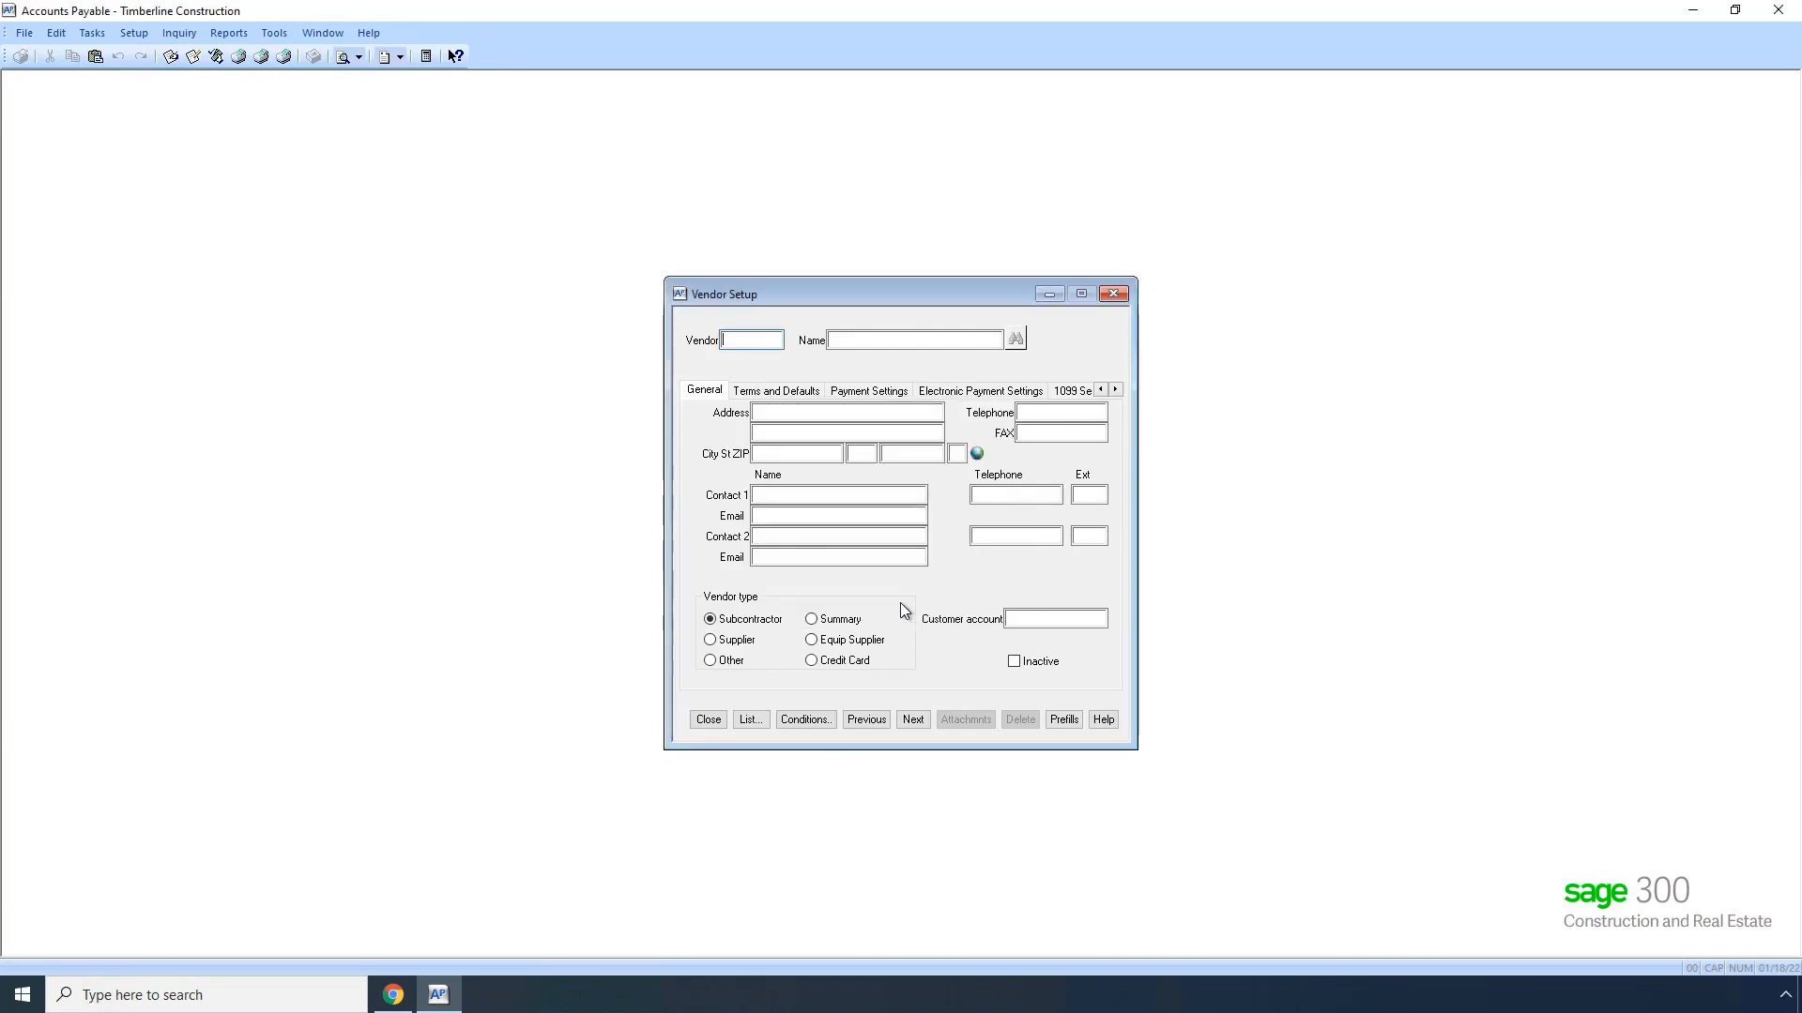
Step: Enter a new vendor with ID 208 and the name B1 Builders
{"action": "type", "text": "208"}
{"action": "key", "text": "Tab"}
{"action": "type", "text": "B1 Builders"}
{"action": "key", "text": "Tab"}
Step: Fill in the new vendor's street address, city, state and ZIP code
{"action": "key", "text": "Tab"}
{"action": "key", "text": "Tab"}
{"action": "type", "text": "Liberty"}
{"action": "key", "text": "Tab"}
{"action": "type", "text": "MO"}
{"action": "key", "text": "Tab"}
{"action": "type", "text": "64068"}
{"action": "key", "text": "Tab"}
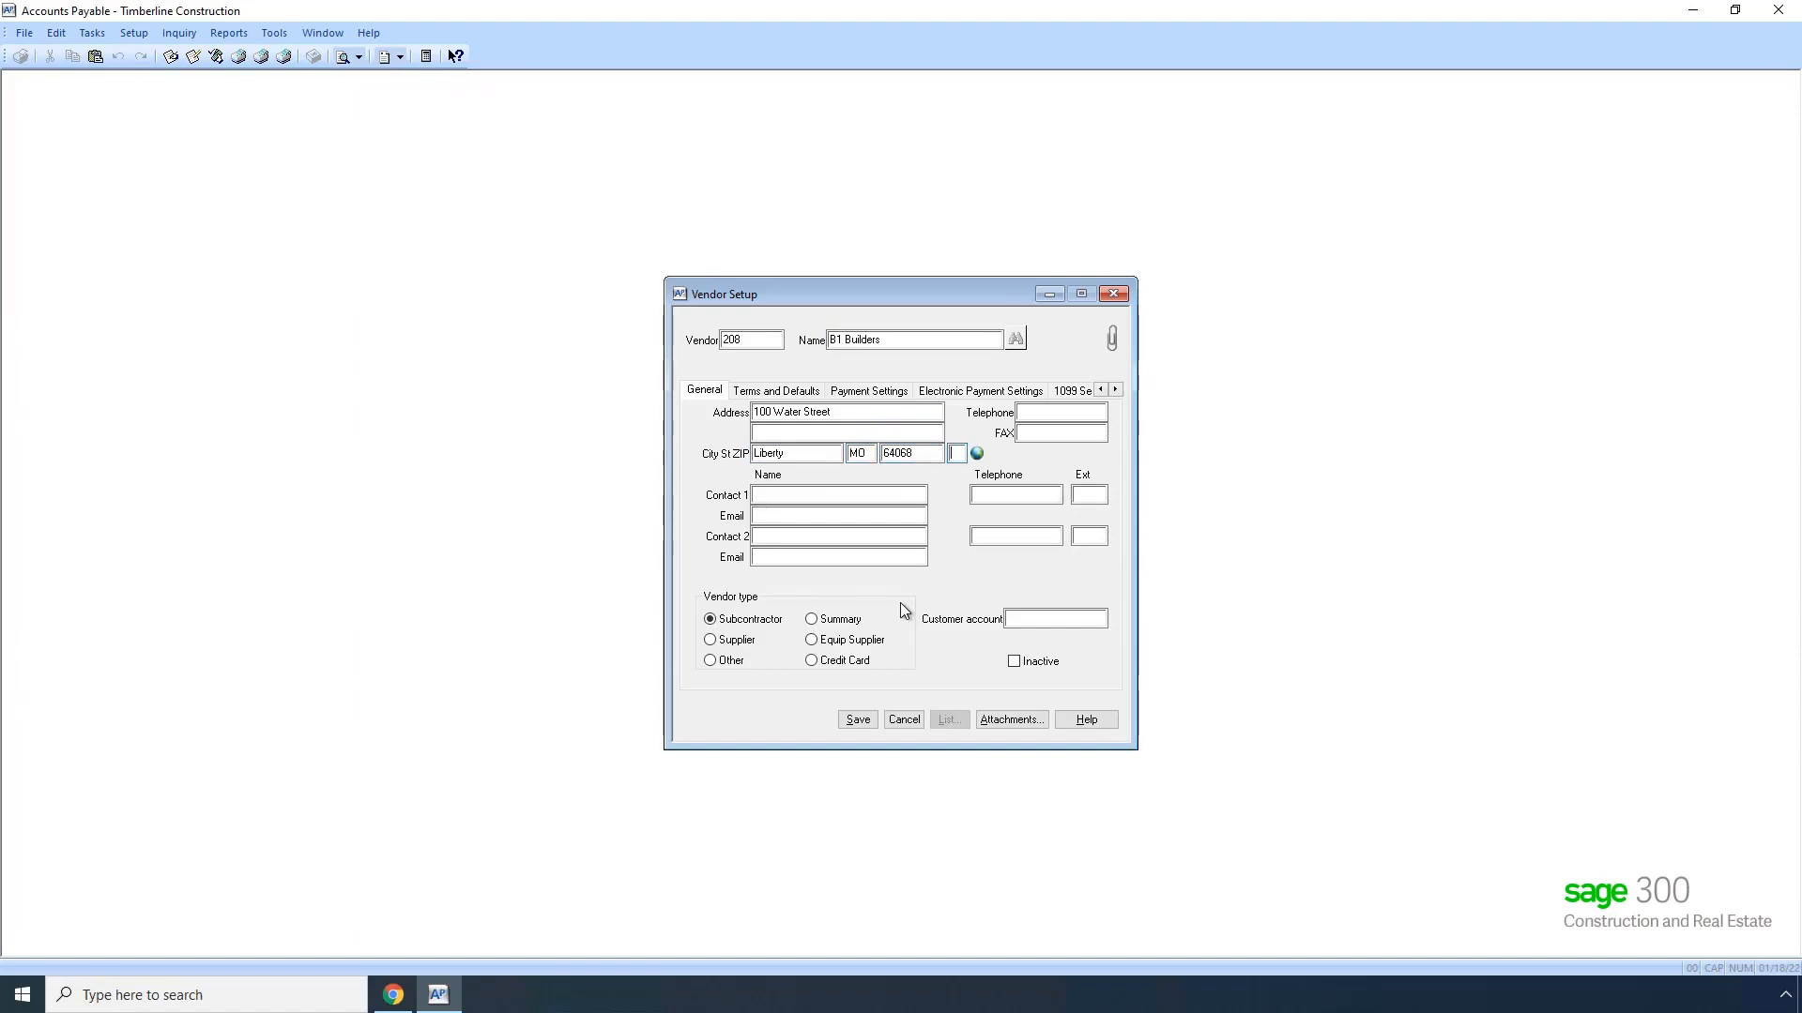
Step: Enter the new vendor's telephone number, save the vendor record and close Vendor Setup
{"action": "key", "text": "Tab"}
{"action": "key", "text": "Tab"}
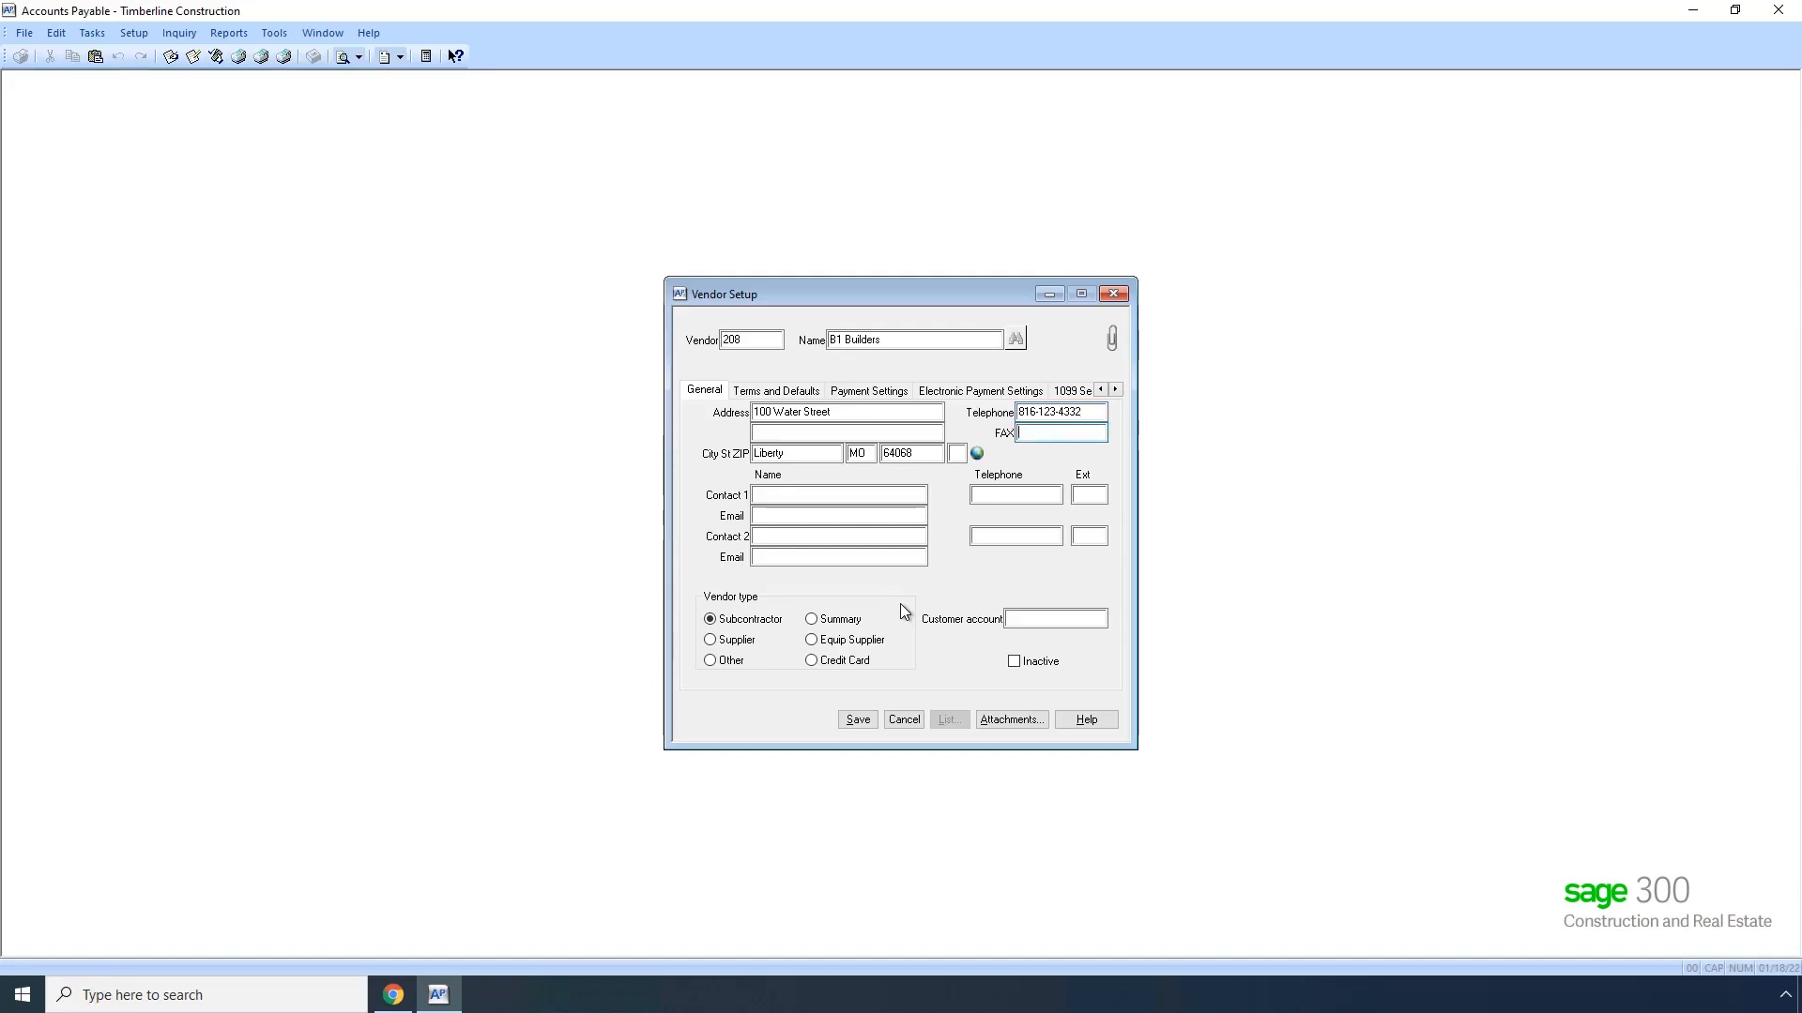
{"action": "left_click", "coordinate": [857, 720]}
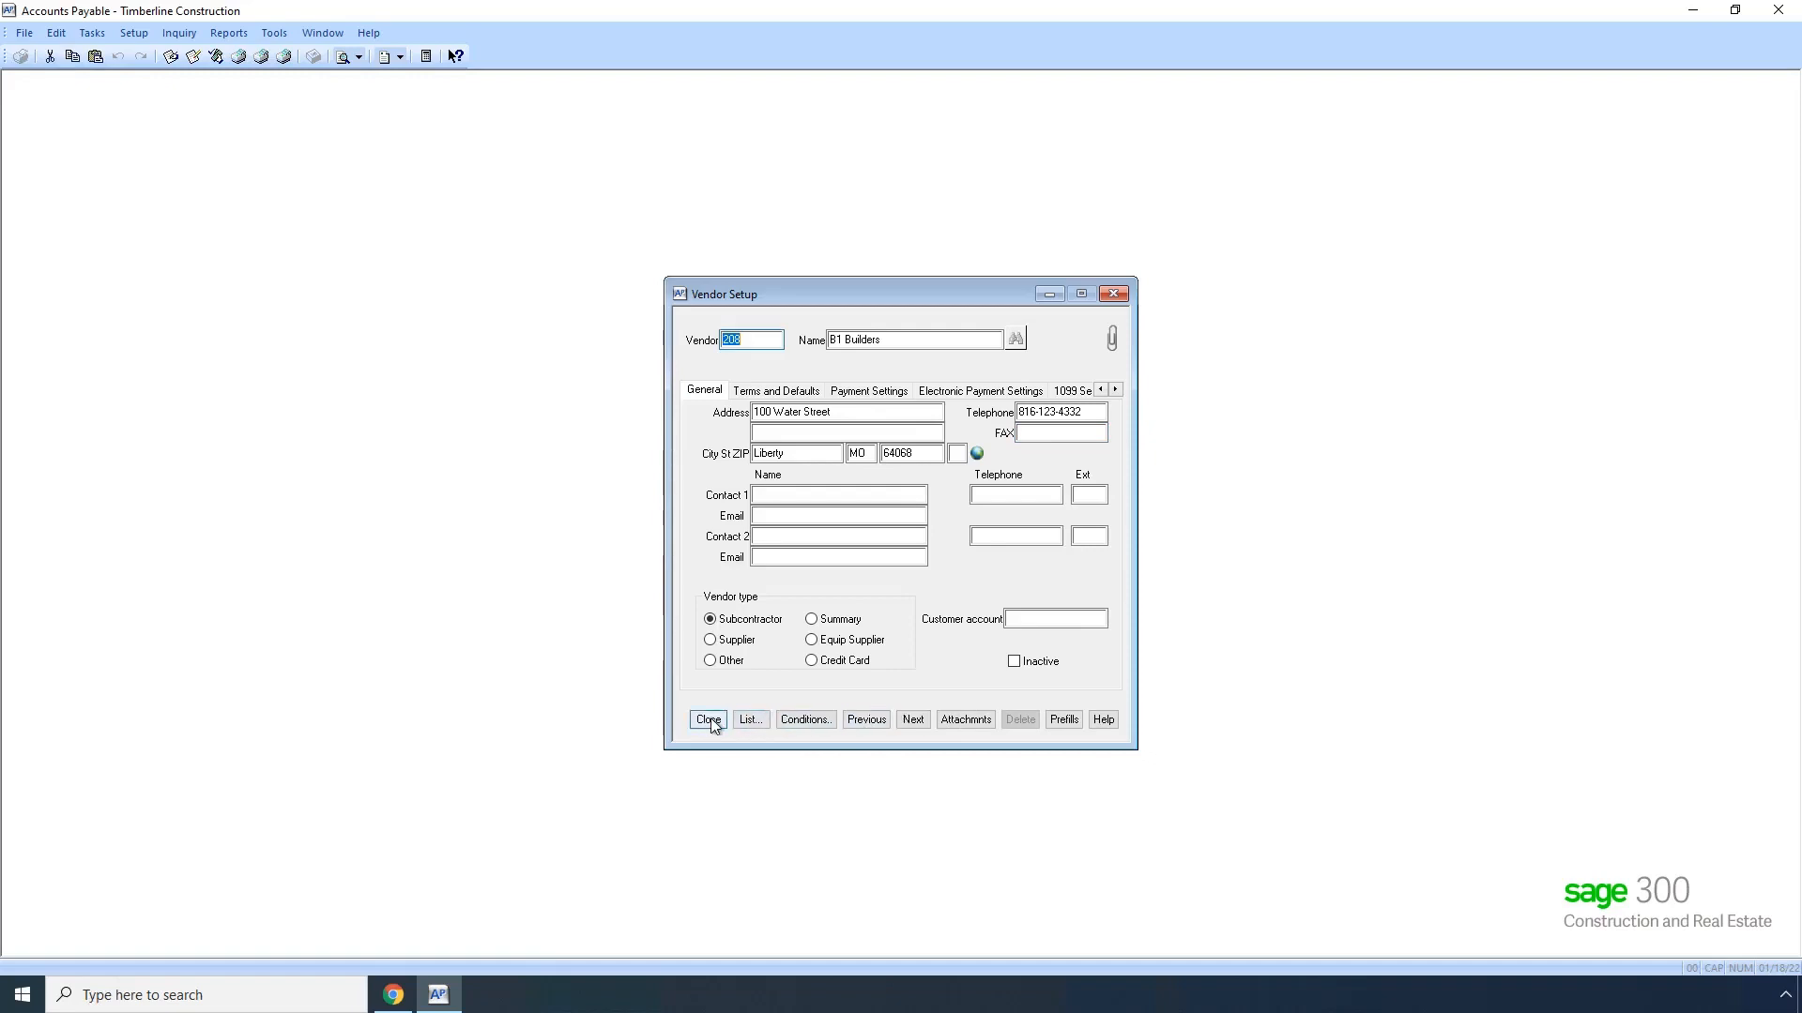
{"action": "left_click", "coordinate": [708, 719]}
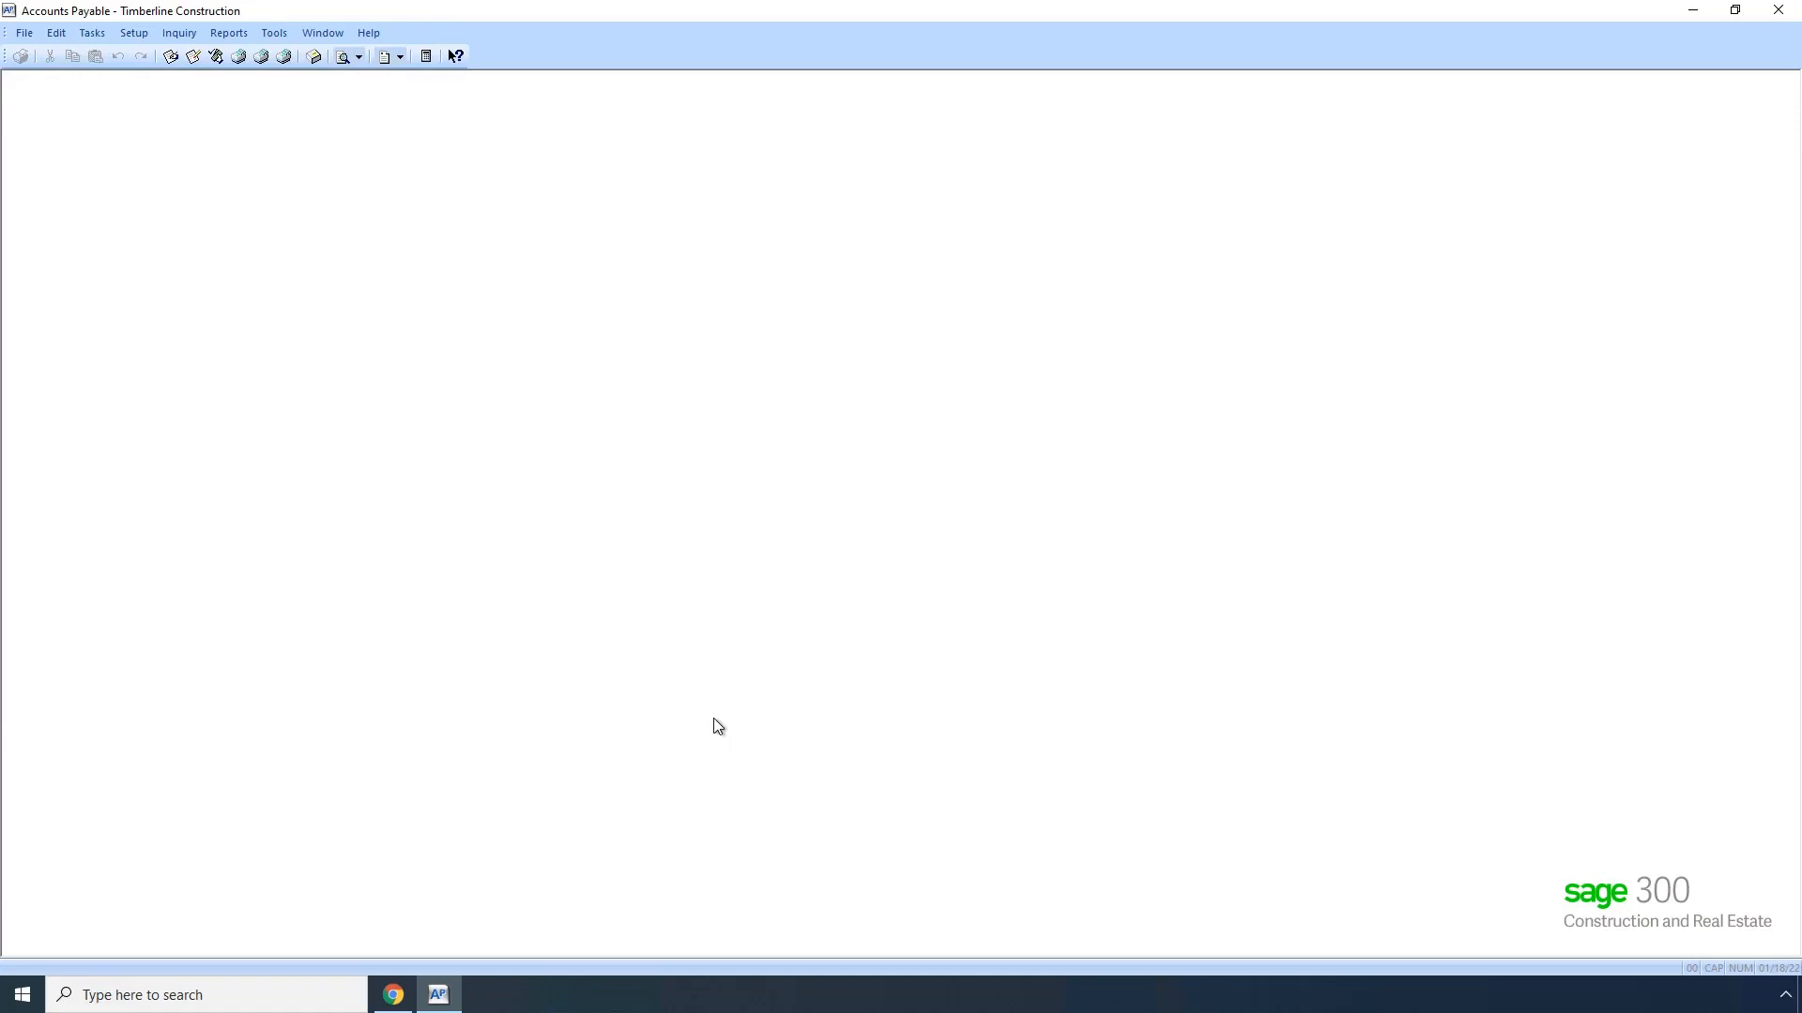
Step: Switch to hh2 Cloud Services in the browser, run Accounting Sync as a shallow sync for today, and return to the home page
{"action": "left_click", "coordinate": [393, 995]}
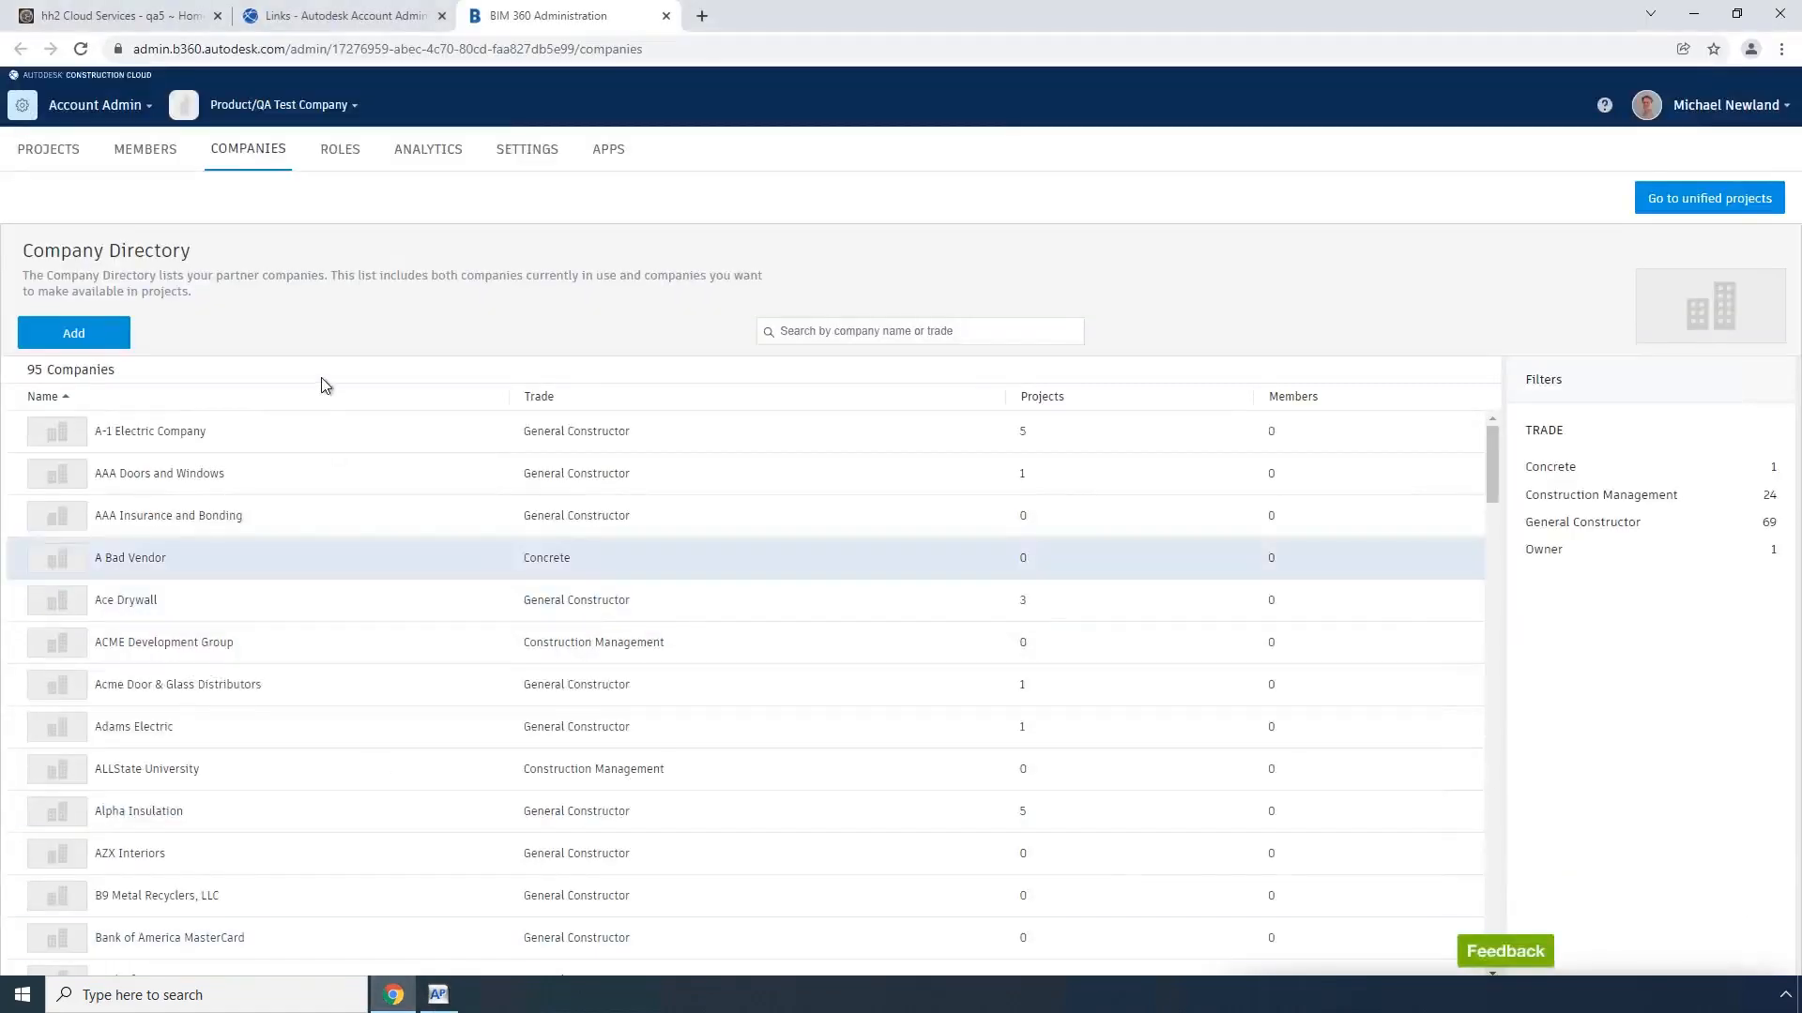
{"action": "left_click", "coordinate": [116, 17]}
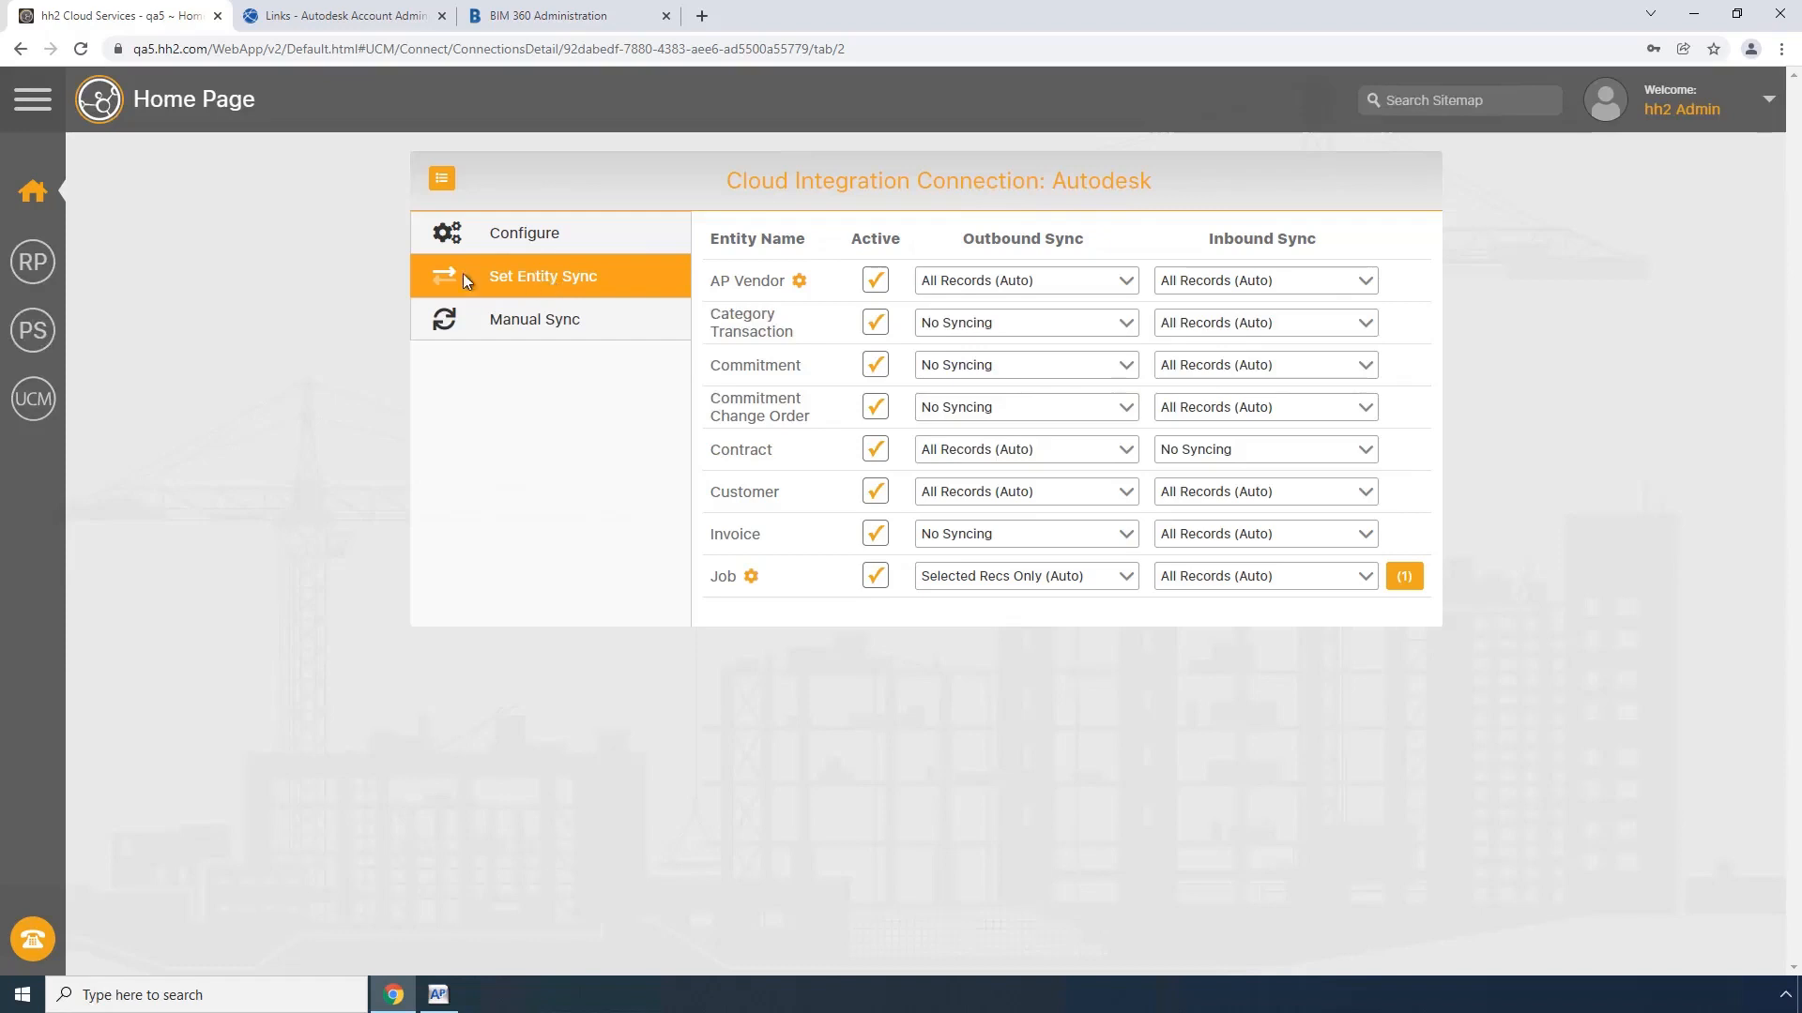
{"action": "left_click", "coordinate": [38, 197]}
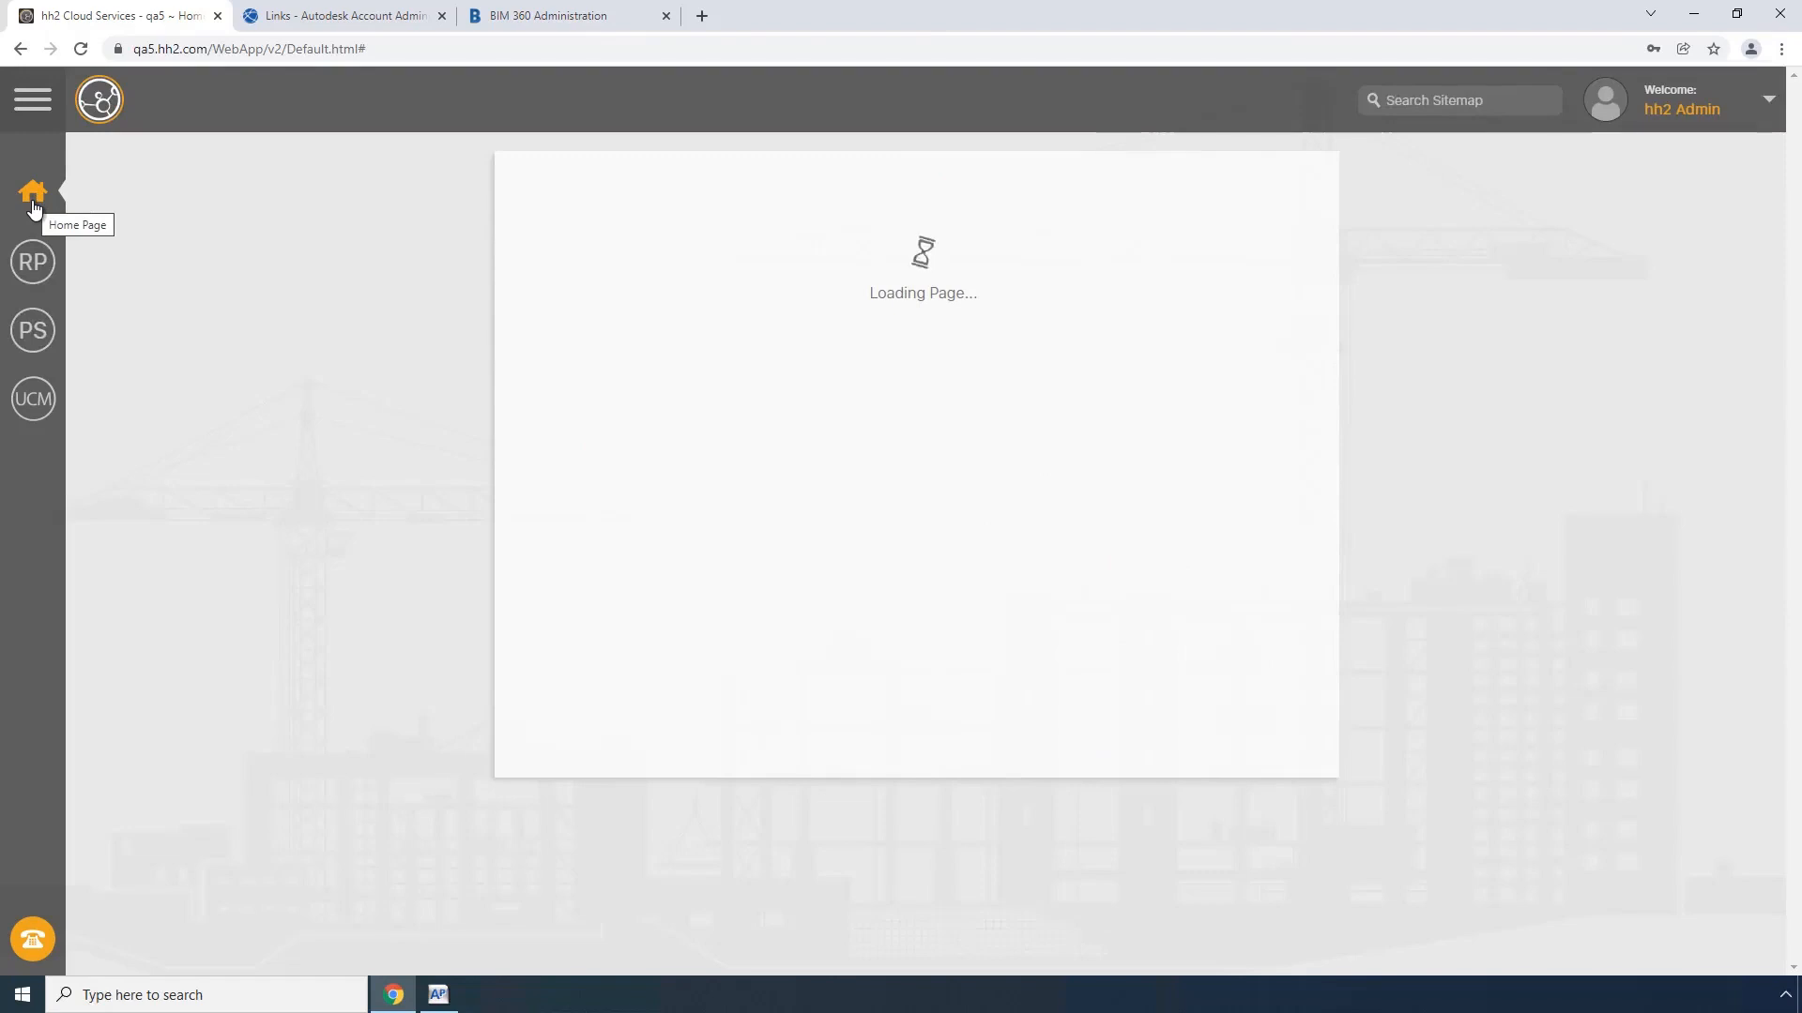
{"action": "left_click", "coordinate": [1038, 641]}
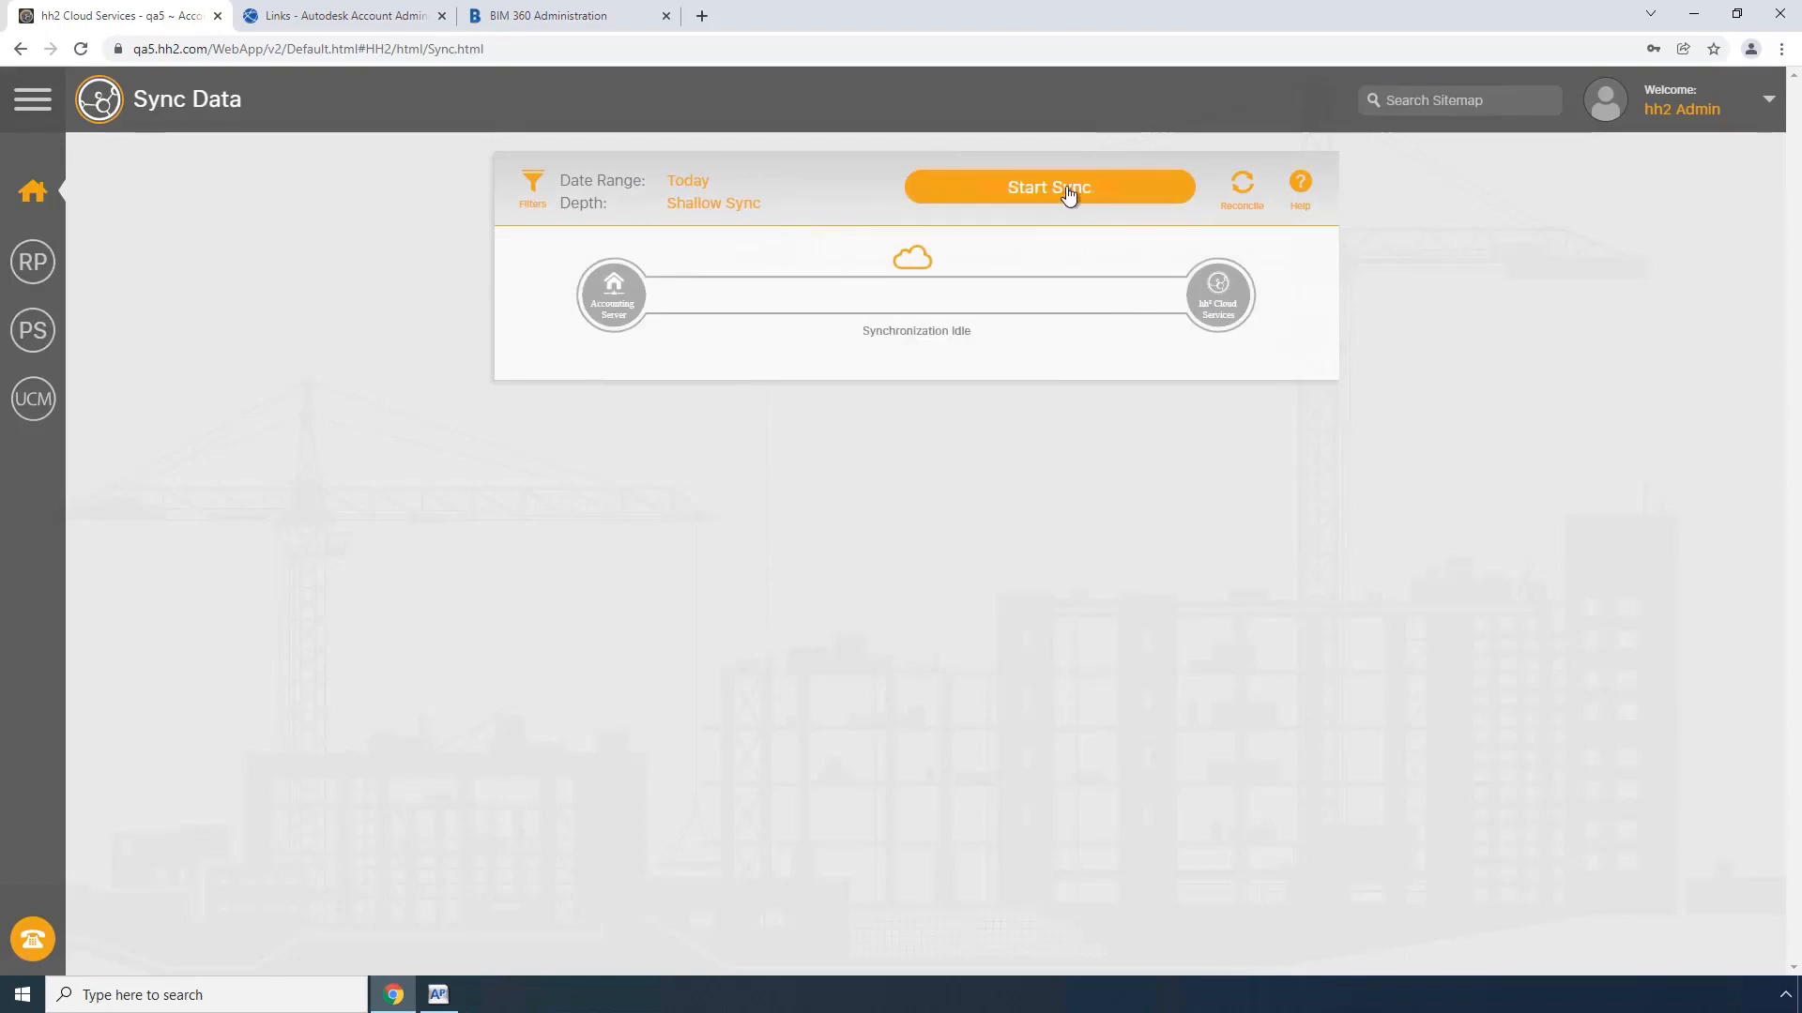
{"action": "left_click", "coordinate": [1063, 191]}
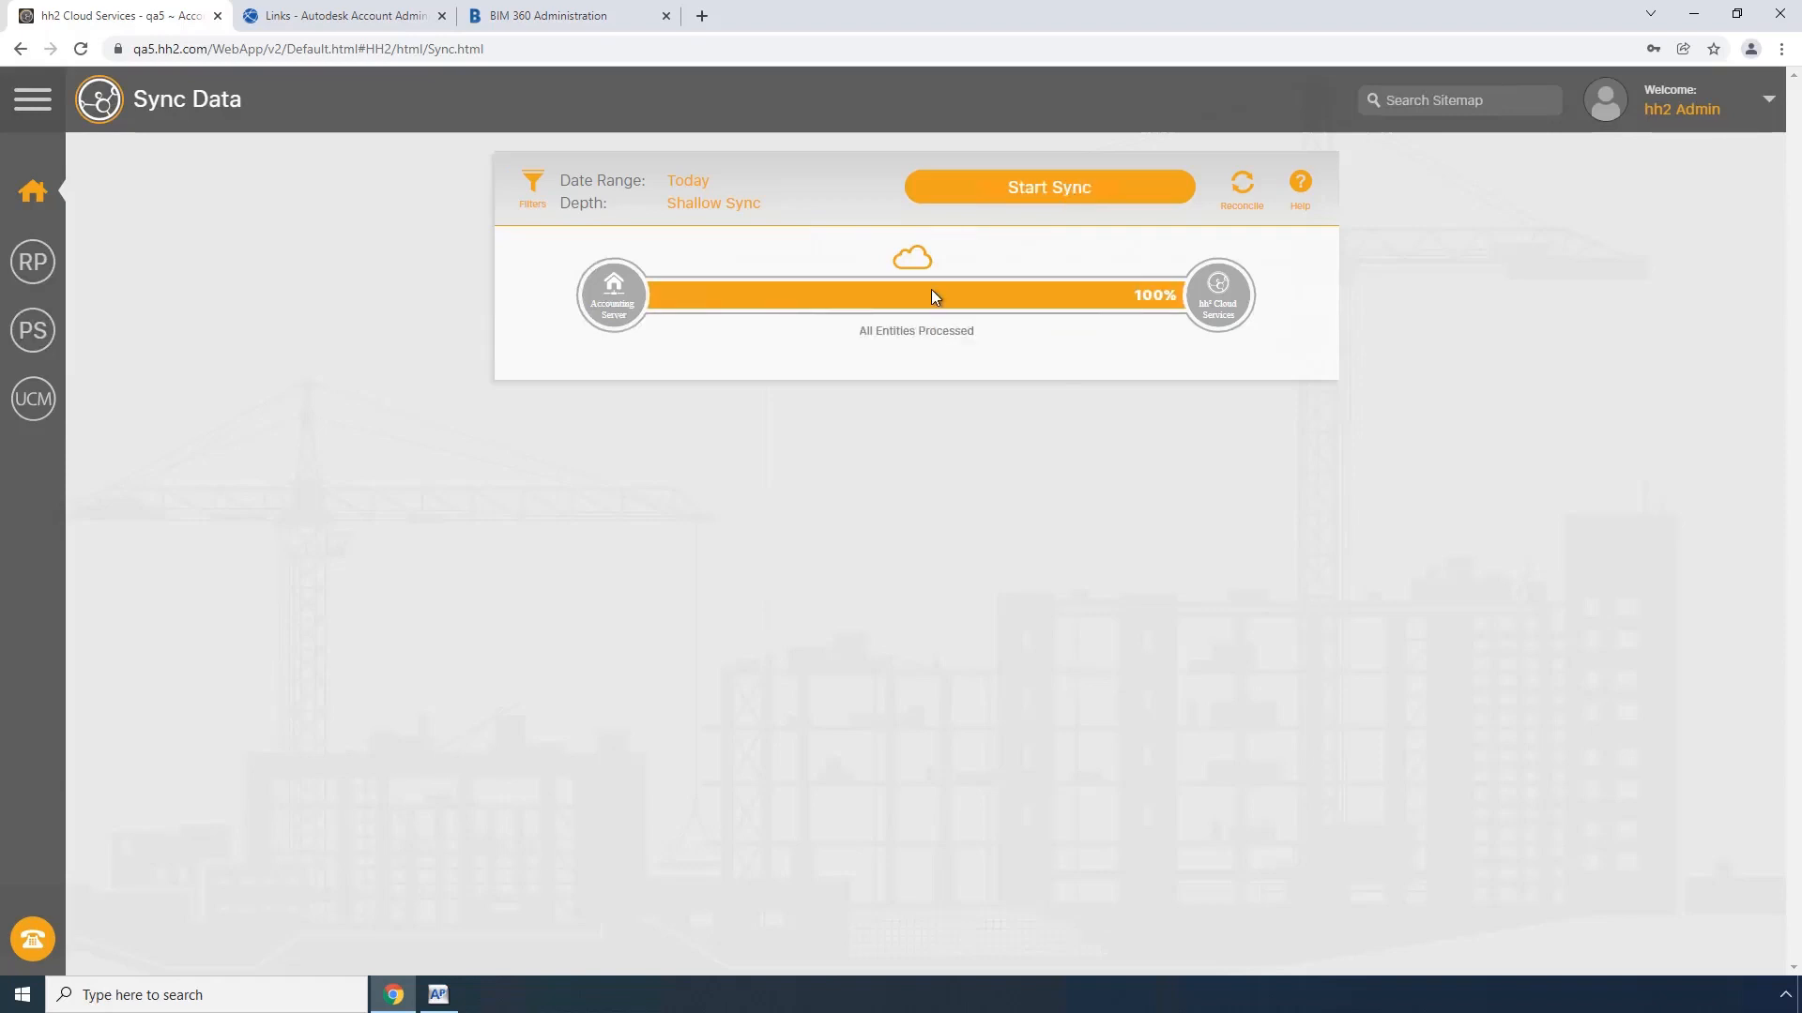
{"action": "left_click", "coordinate": [57, 202]}
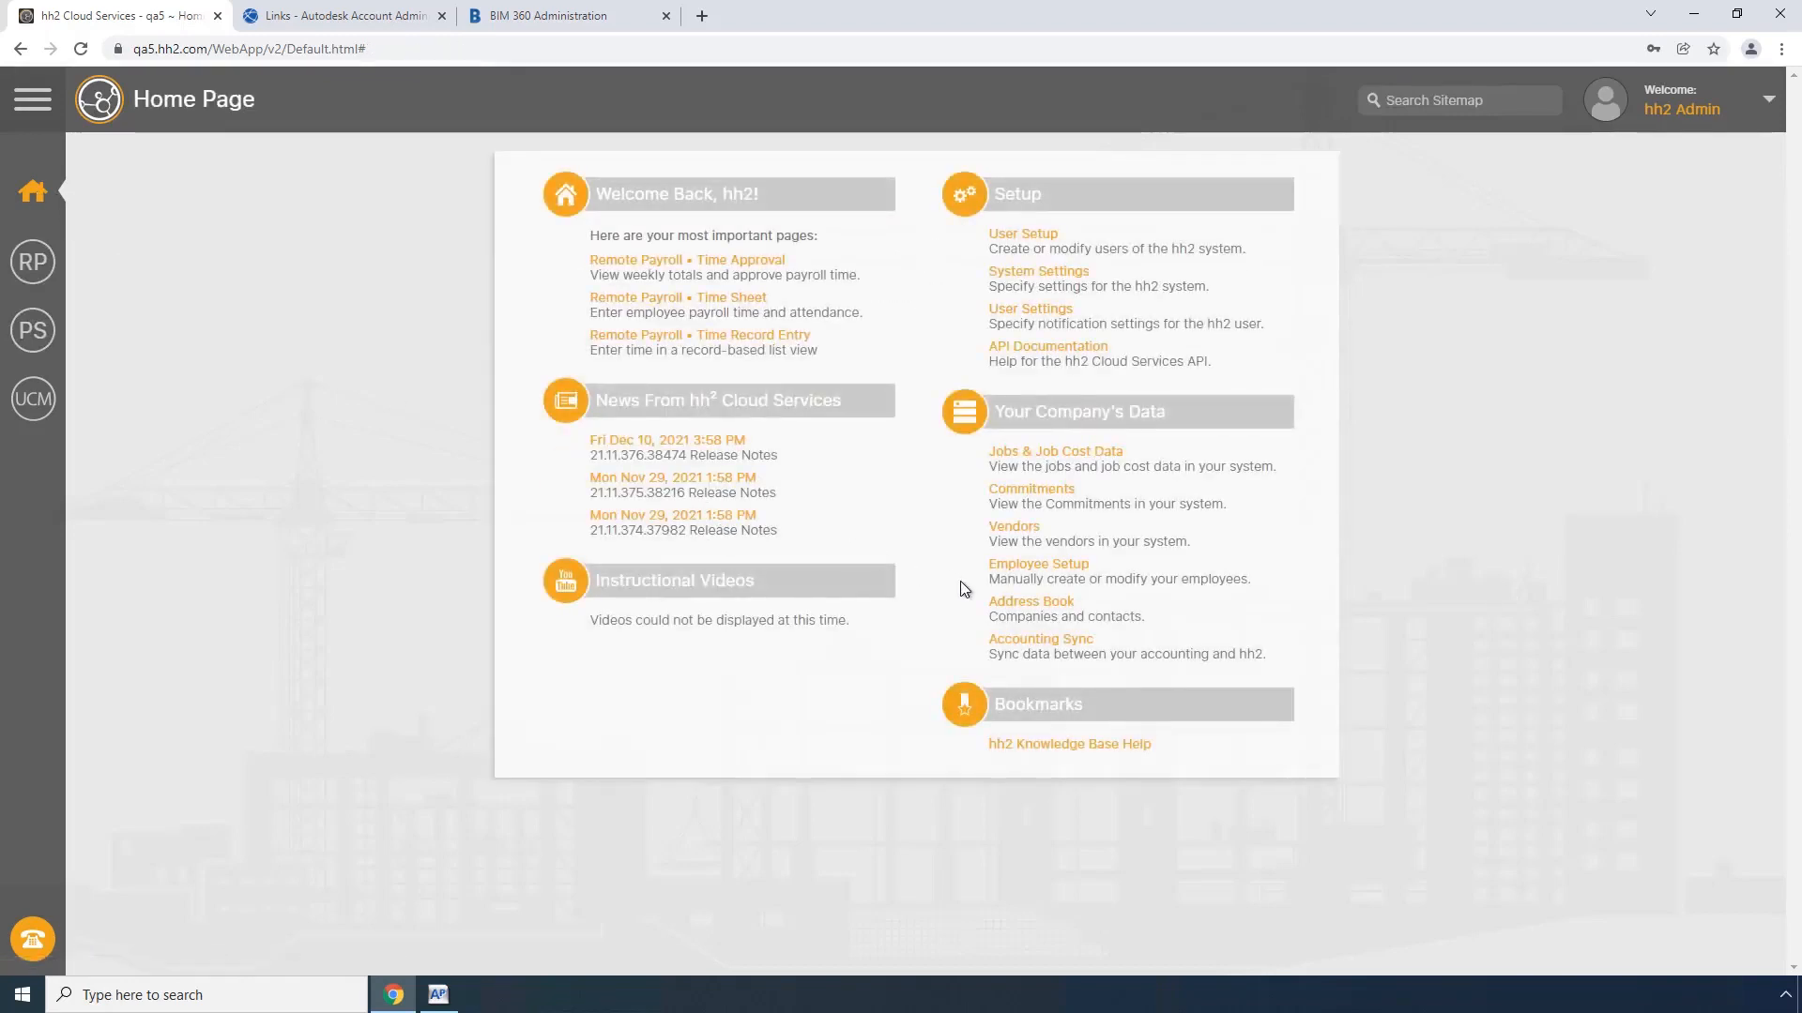
Step: Open the hh2 vendor list and search the active vendors for "b1 Build"
{"action": "left_click", "coordinate": [1021, 531]}
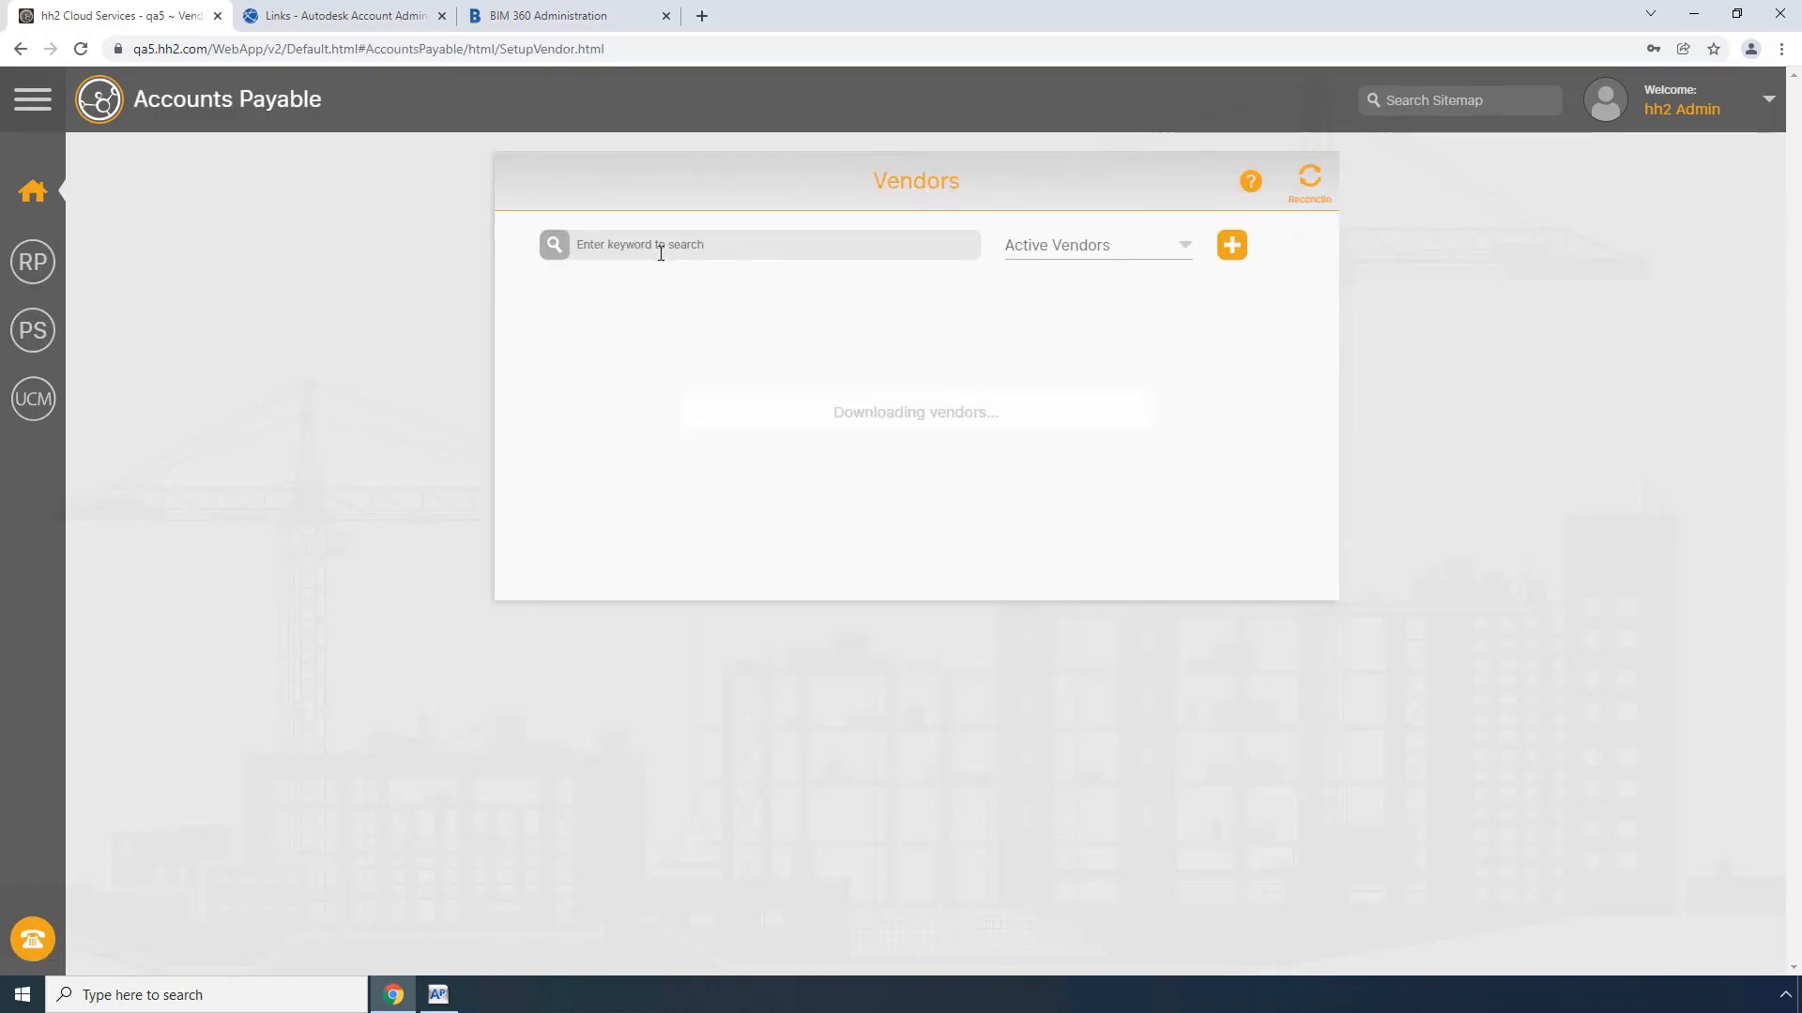
{"action": "type", "text": "b1"}
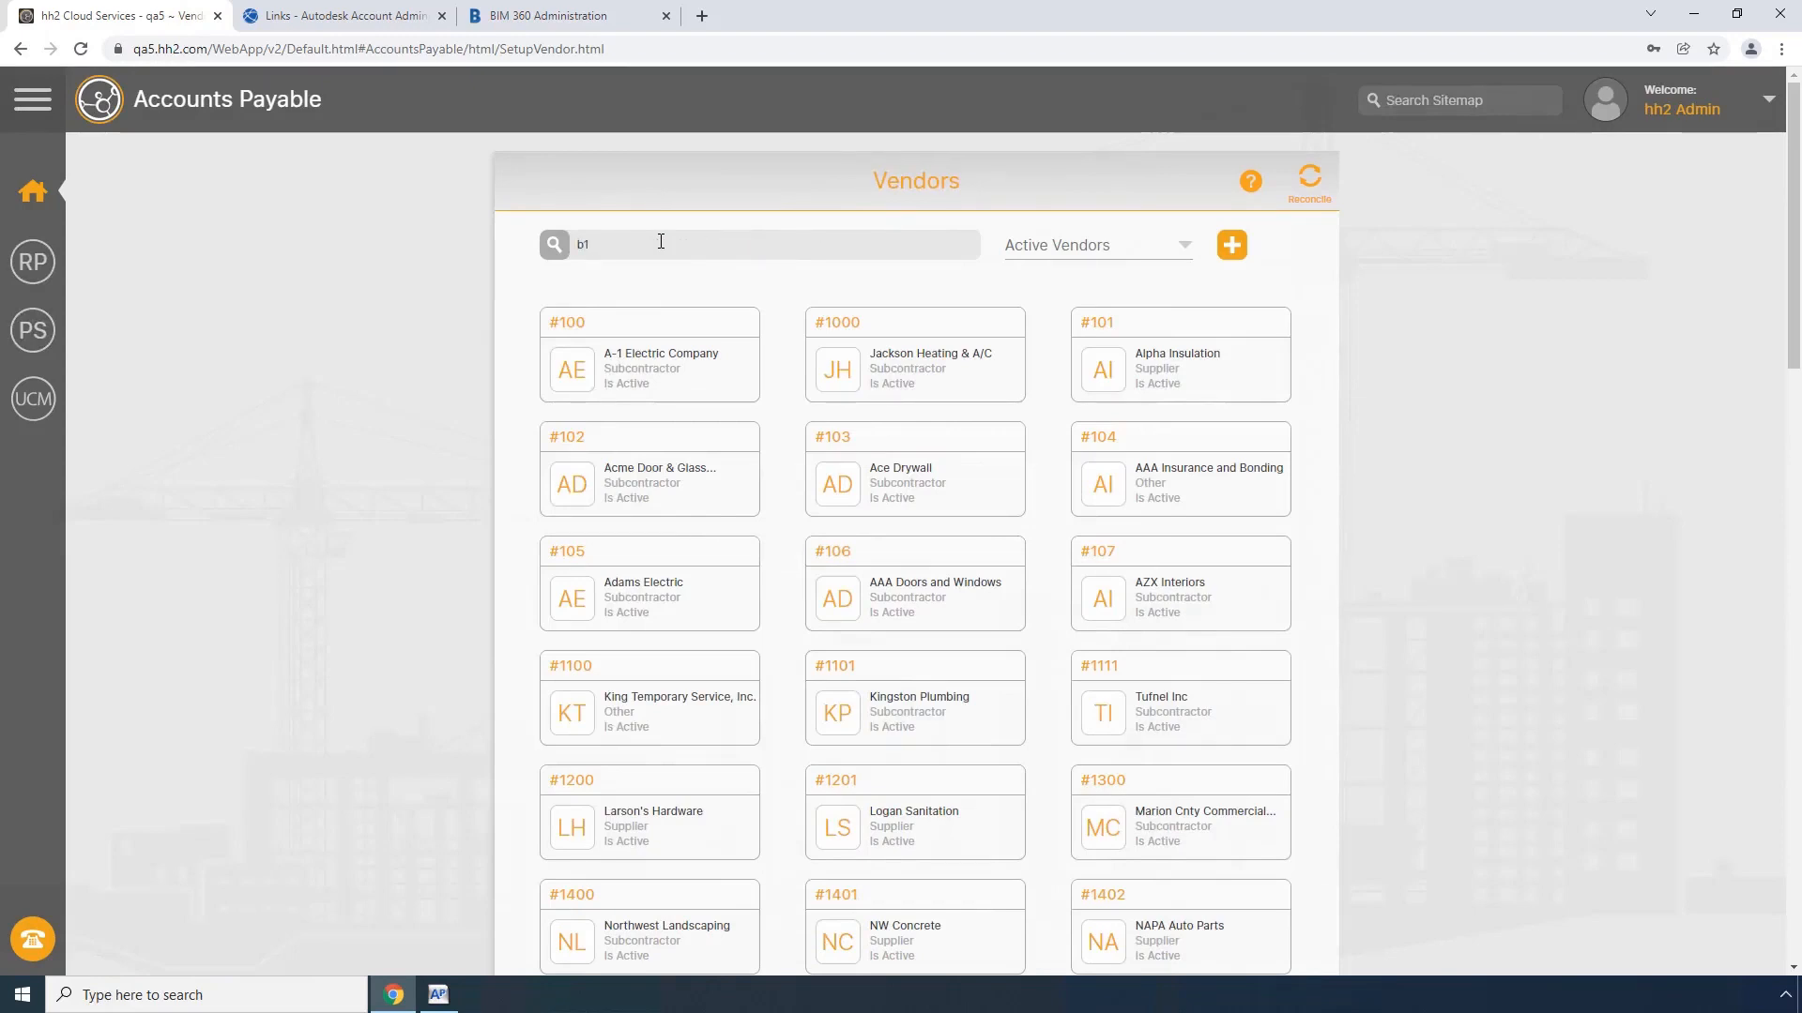
{"action": "key", "text": "Return"}
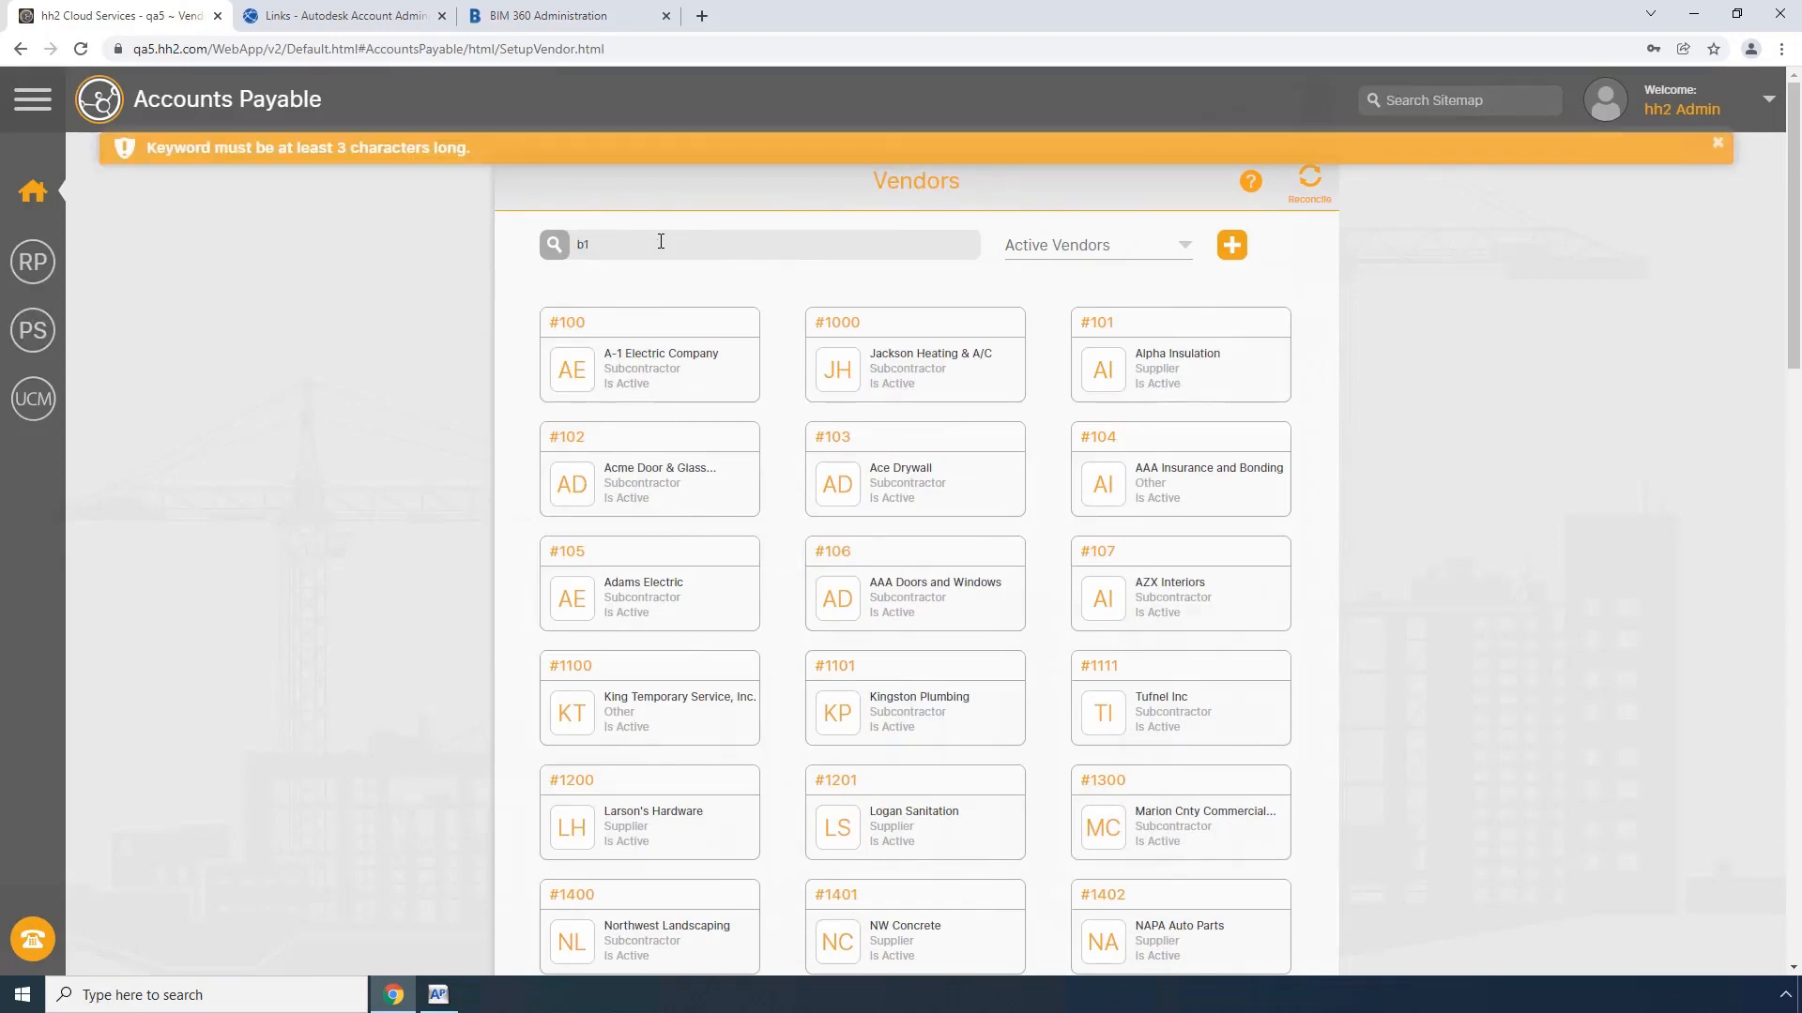
{"action": "type", "text": "1 Build"}
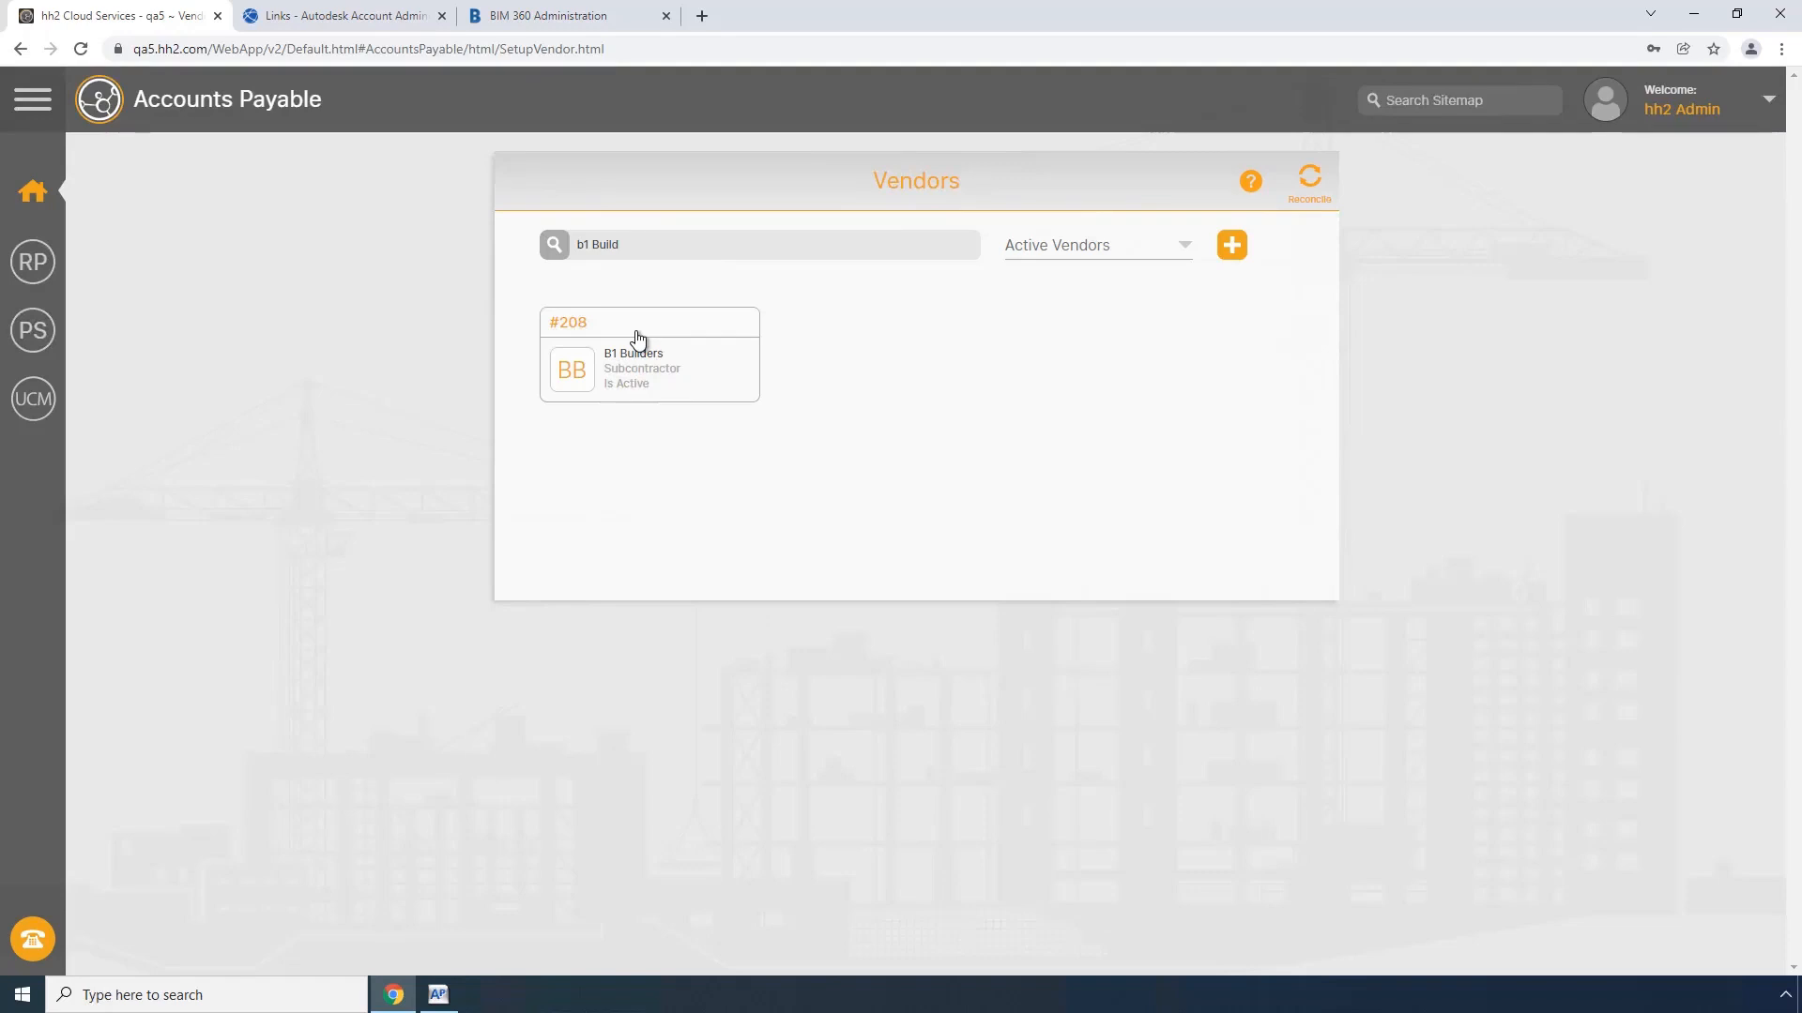
Step: Switch to BIM 360 Administration, refresh the Company Directory and open the B1 Builders company profile
{"action": "left_click", "coordinate": [362, 22]}
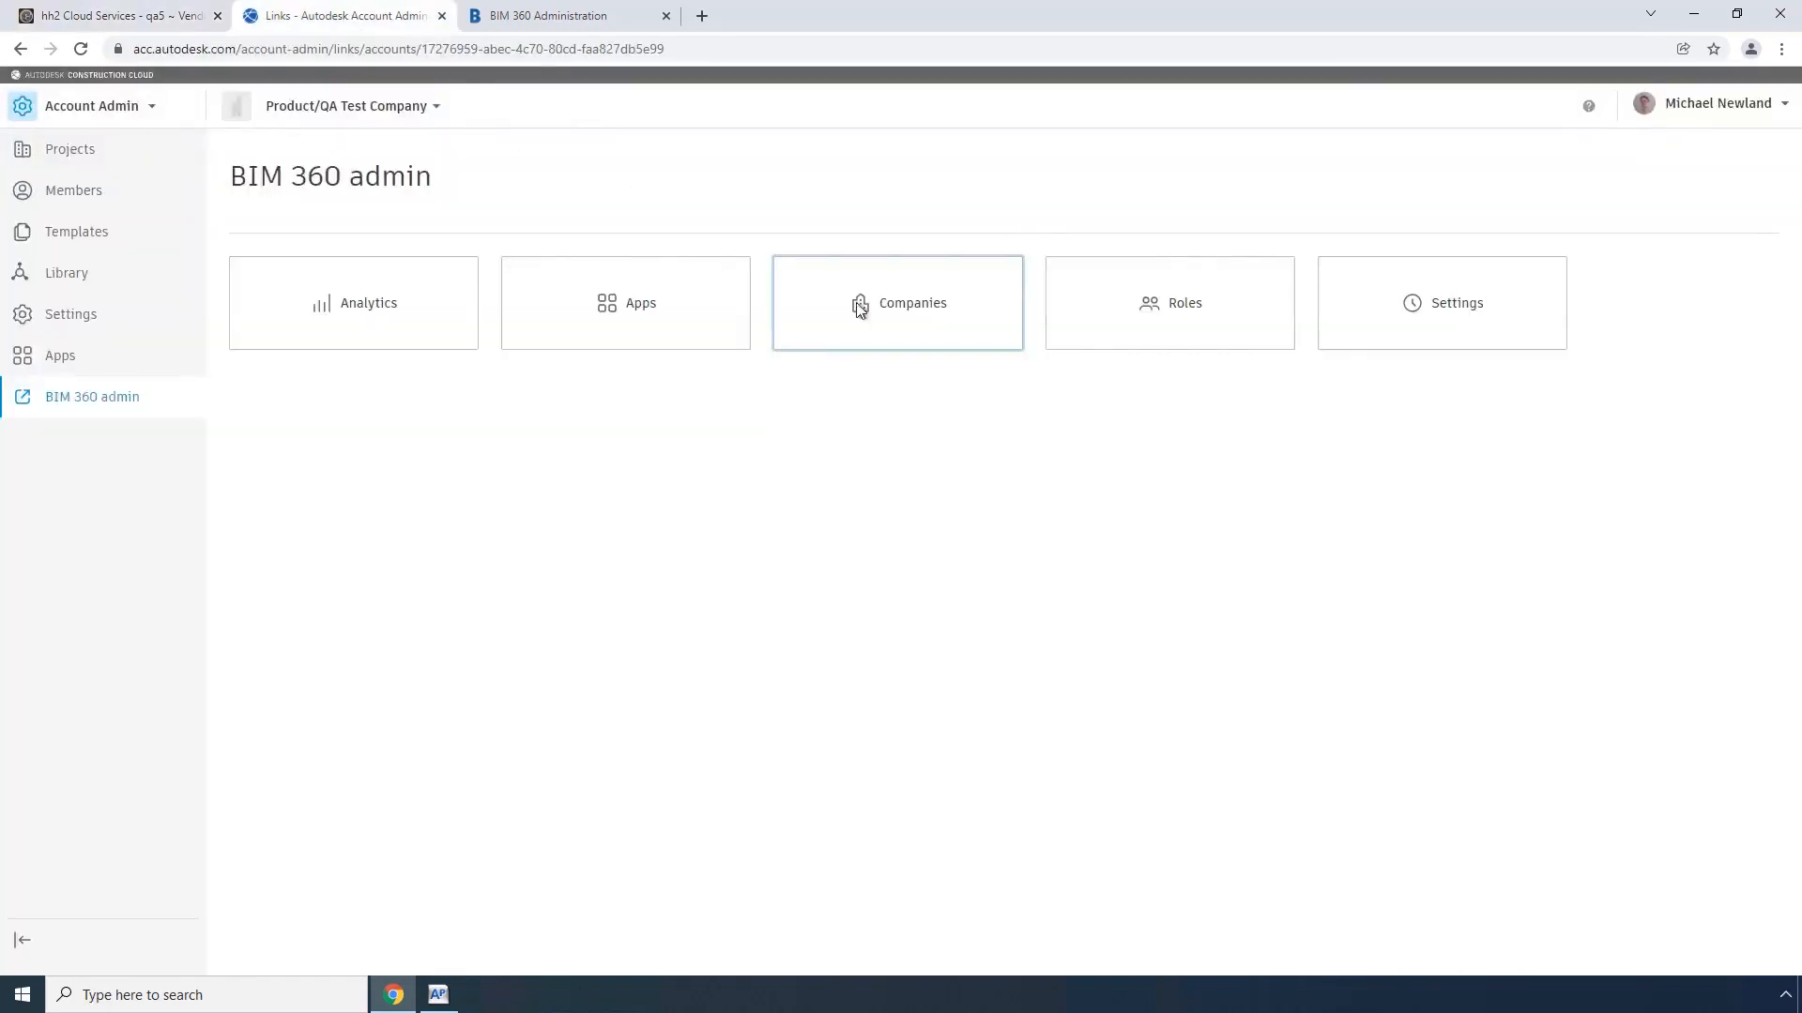
{"action": "left_click", "coordinate": [593, 19]}
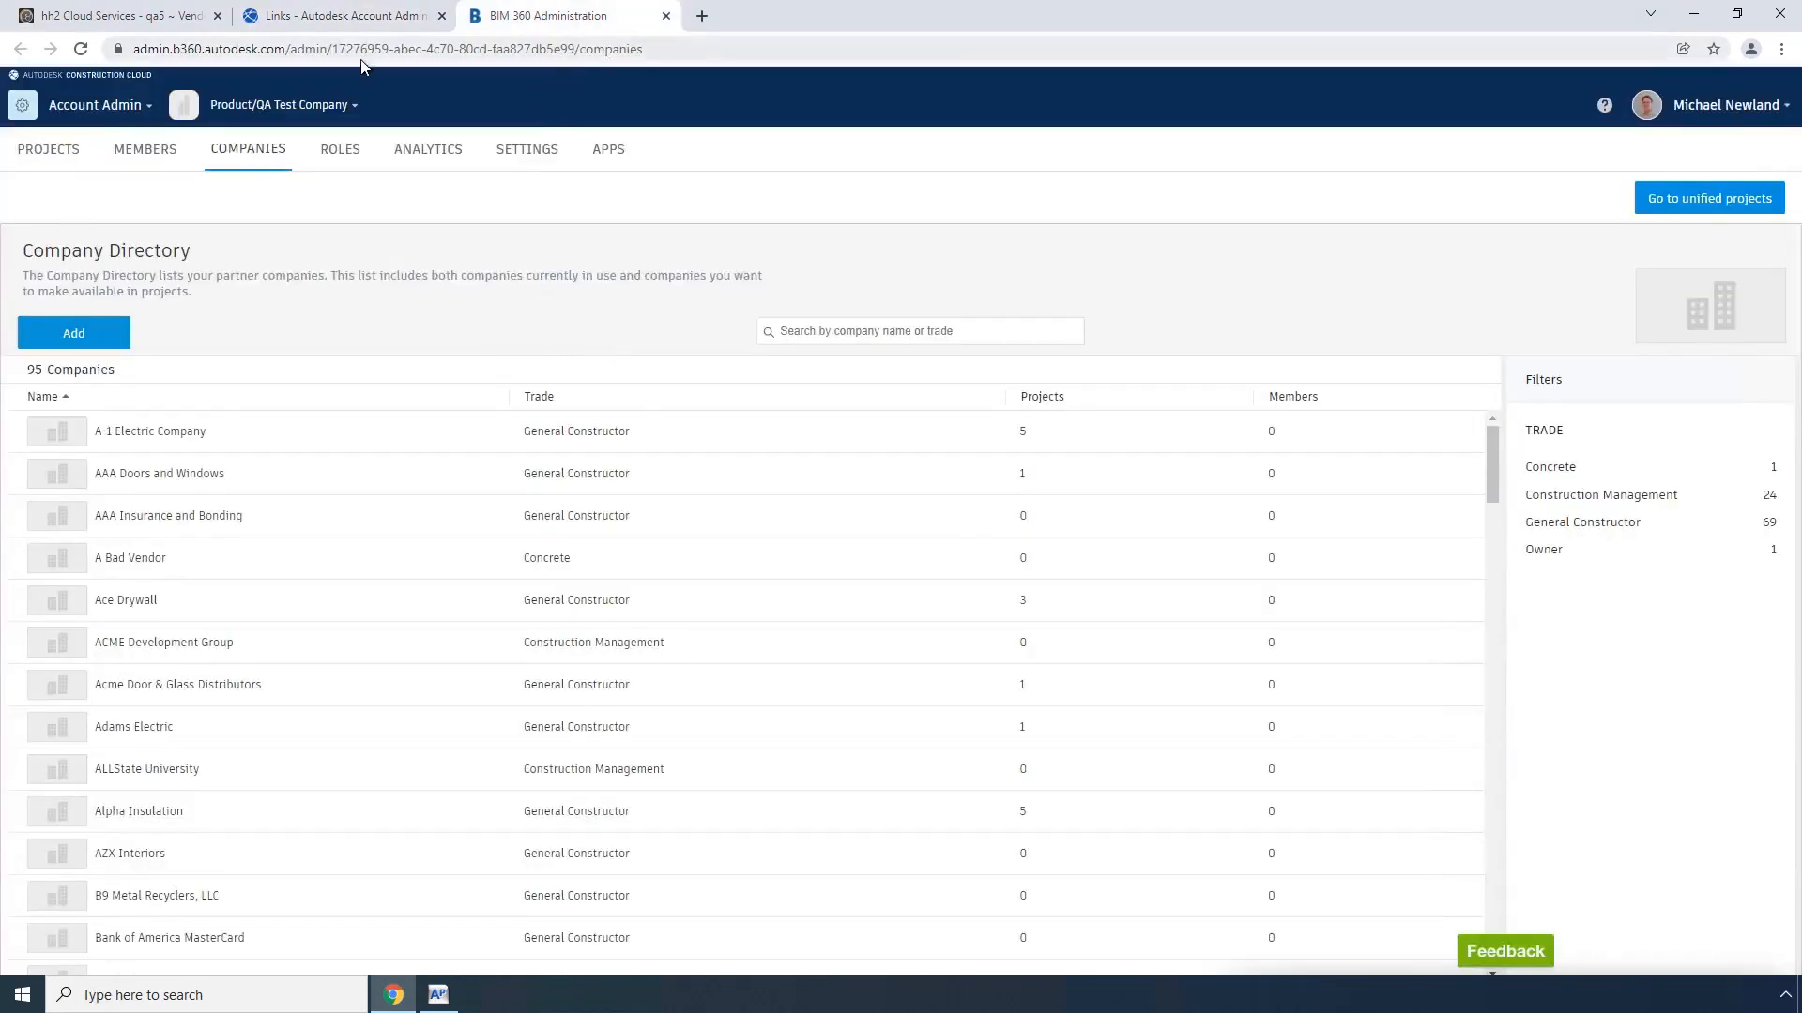
{"action": "left_click", "coordinate": [82, 52]}
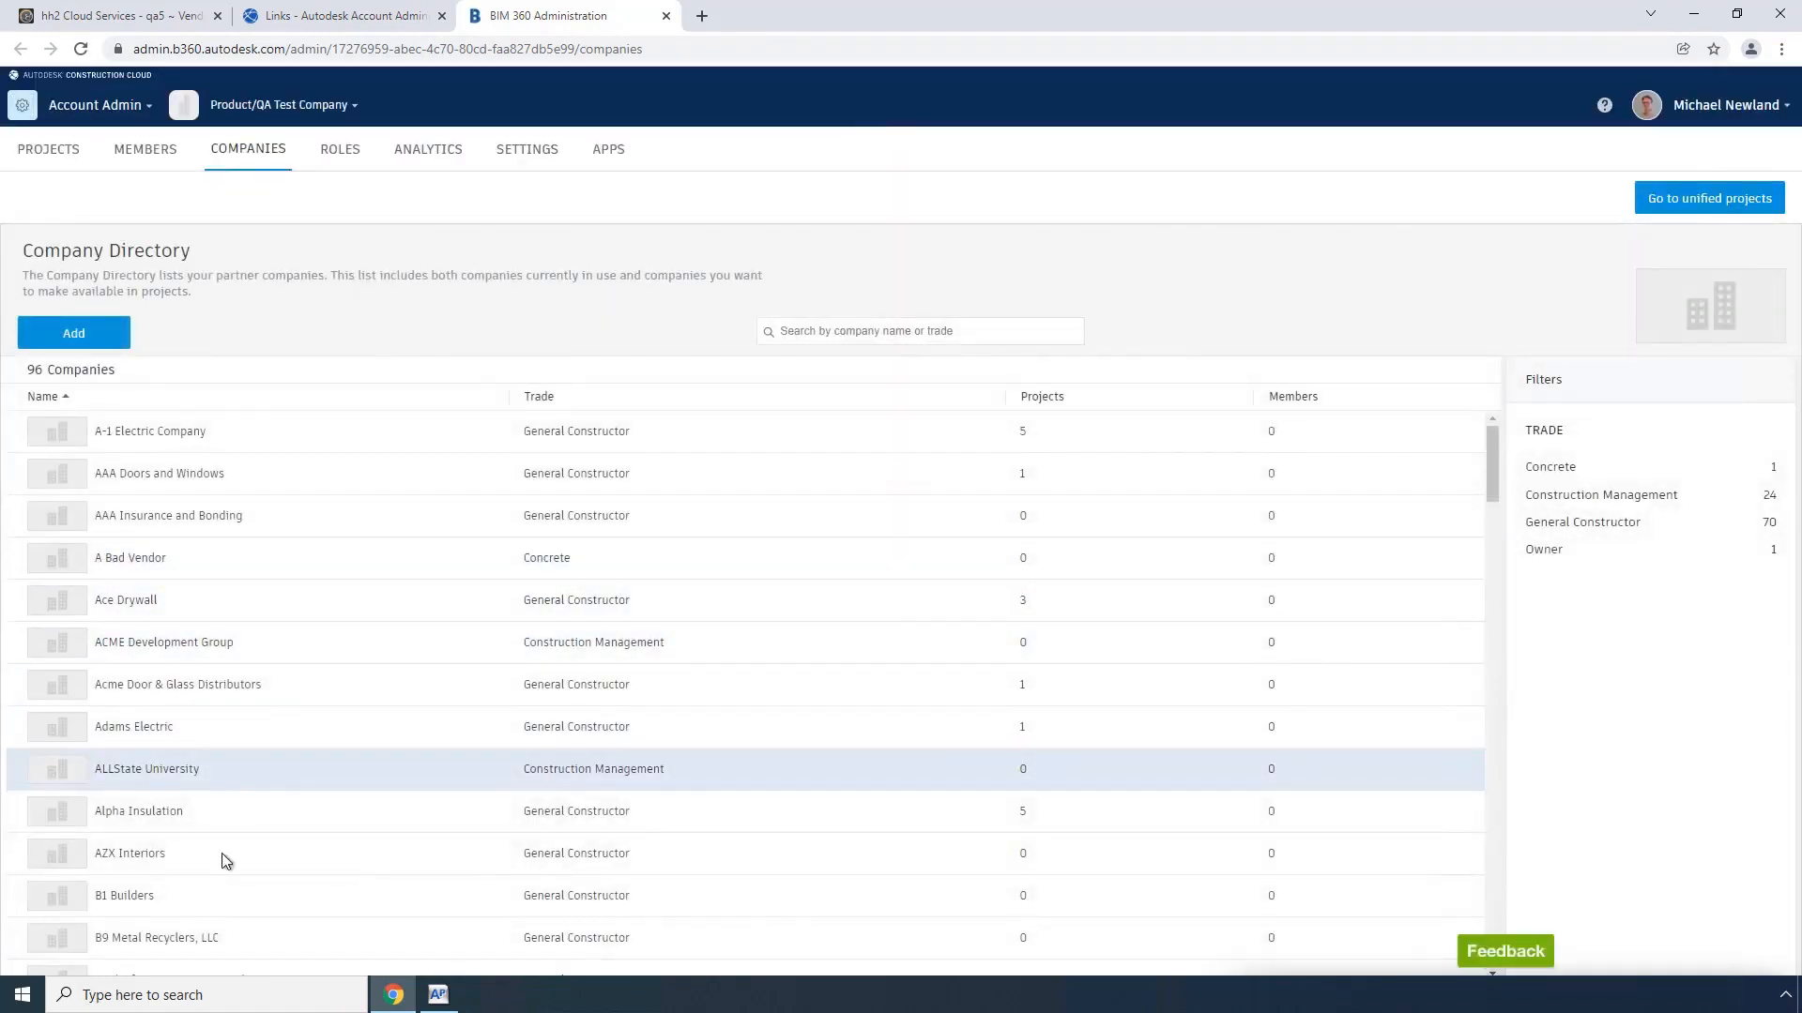
{"action": "left_click", "coordinate": [127, 898]}
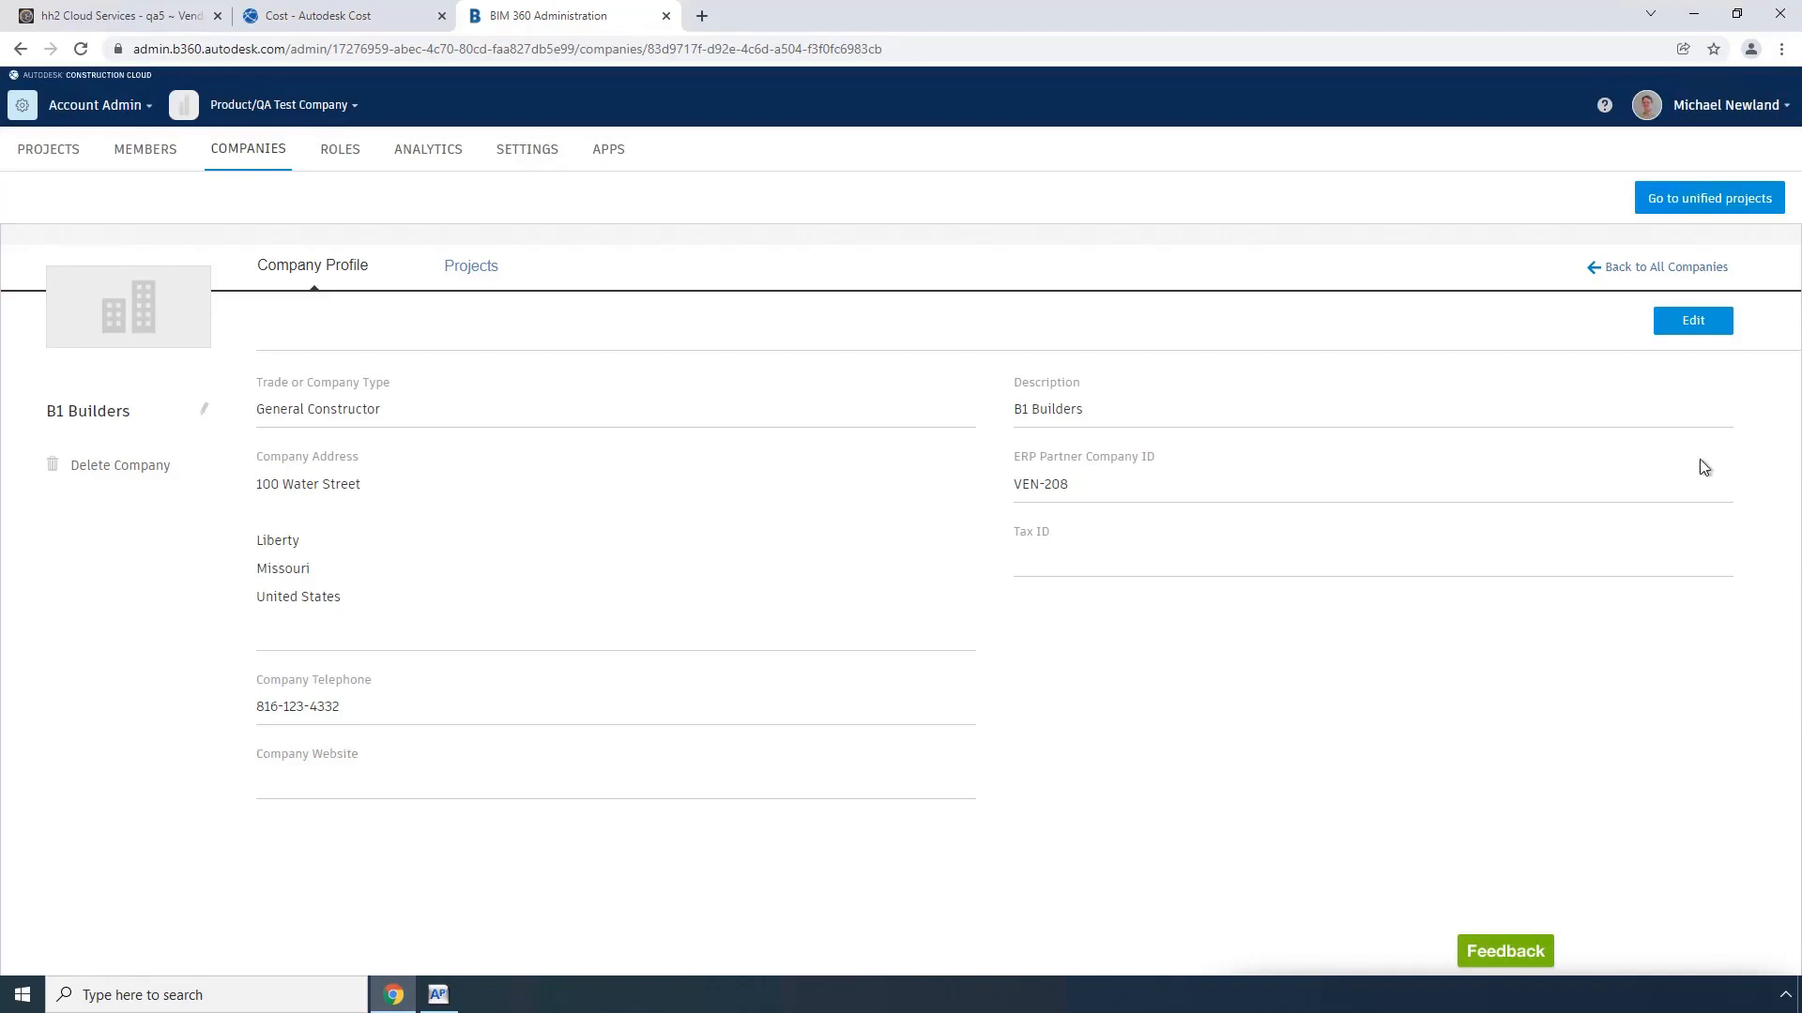
Step: Add a suite number on the second address line of the B1 Builders company profile and save it
{"action": "left_click", "coordinate": [1690, 322]}
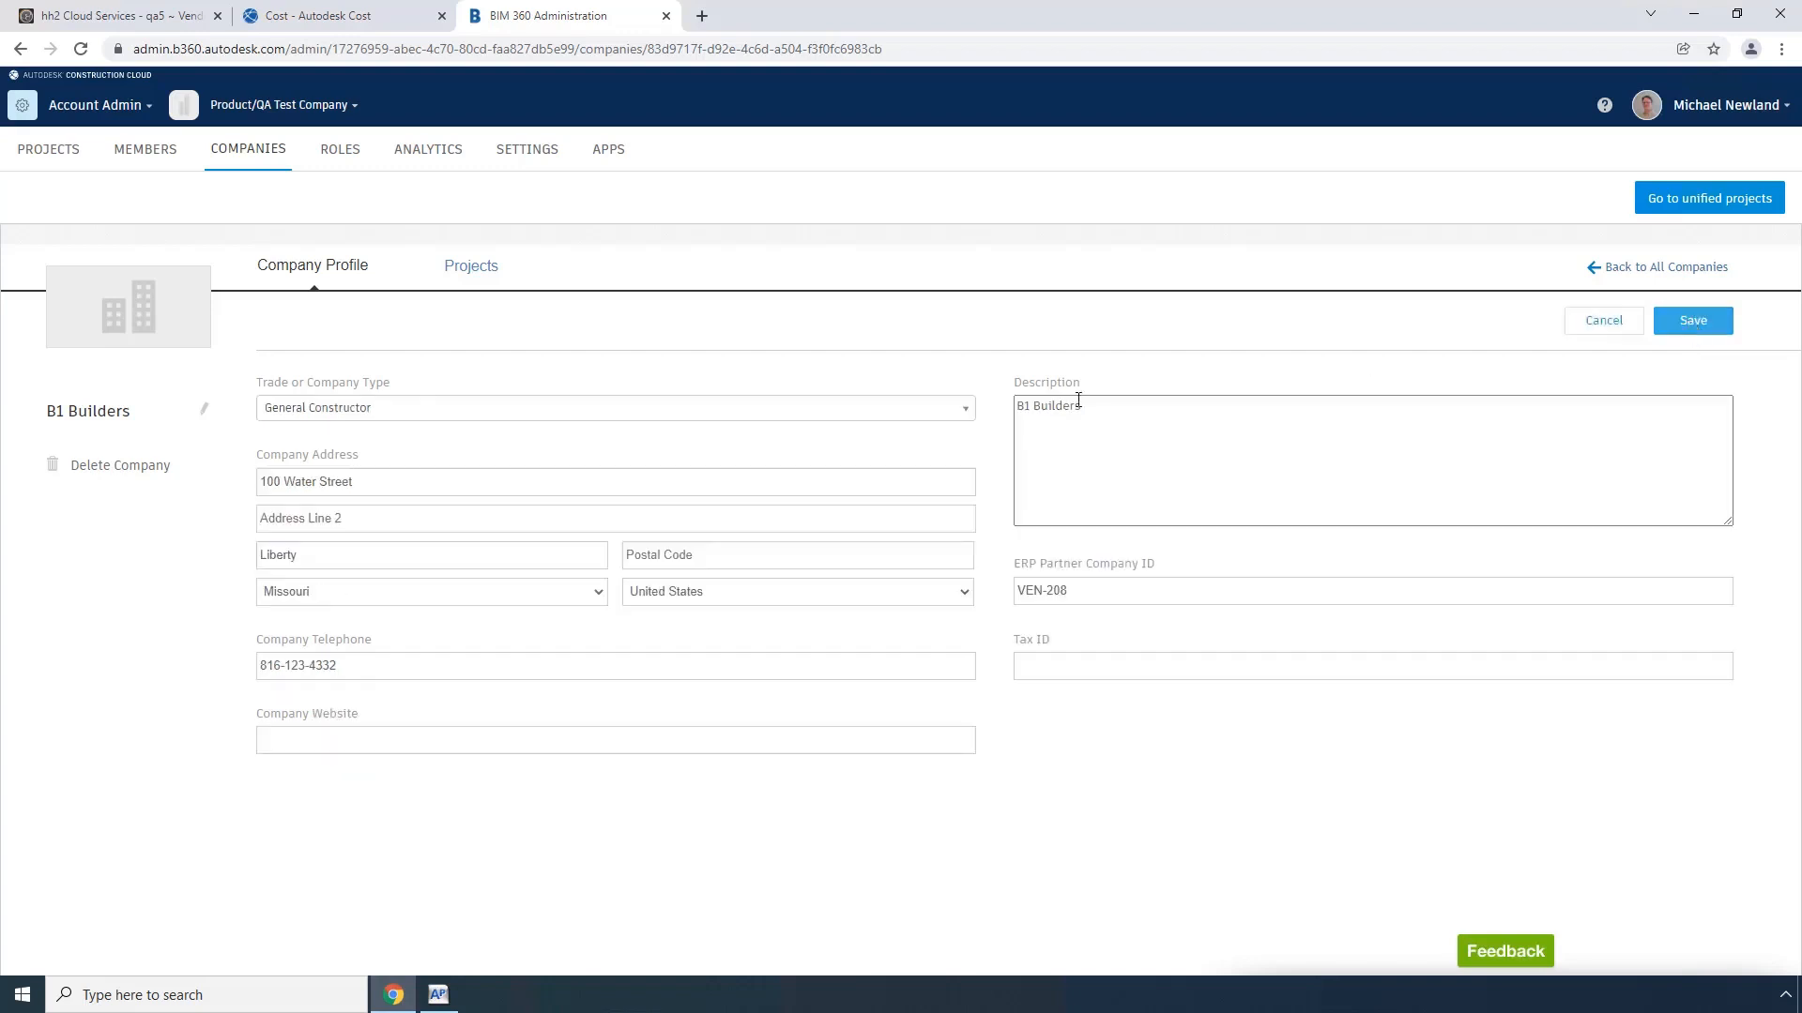
{"action": "left_click", "coordinate": [315, 518]}
{"action": "type", "text": "Suite 100"}
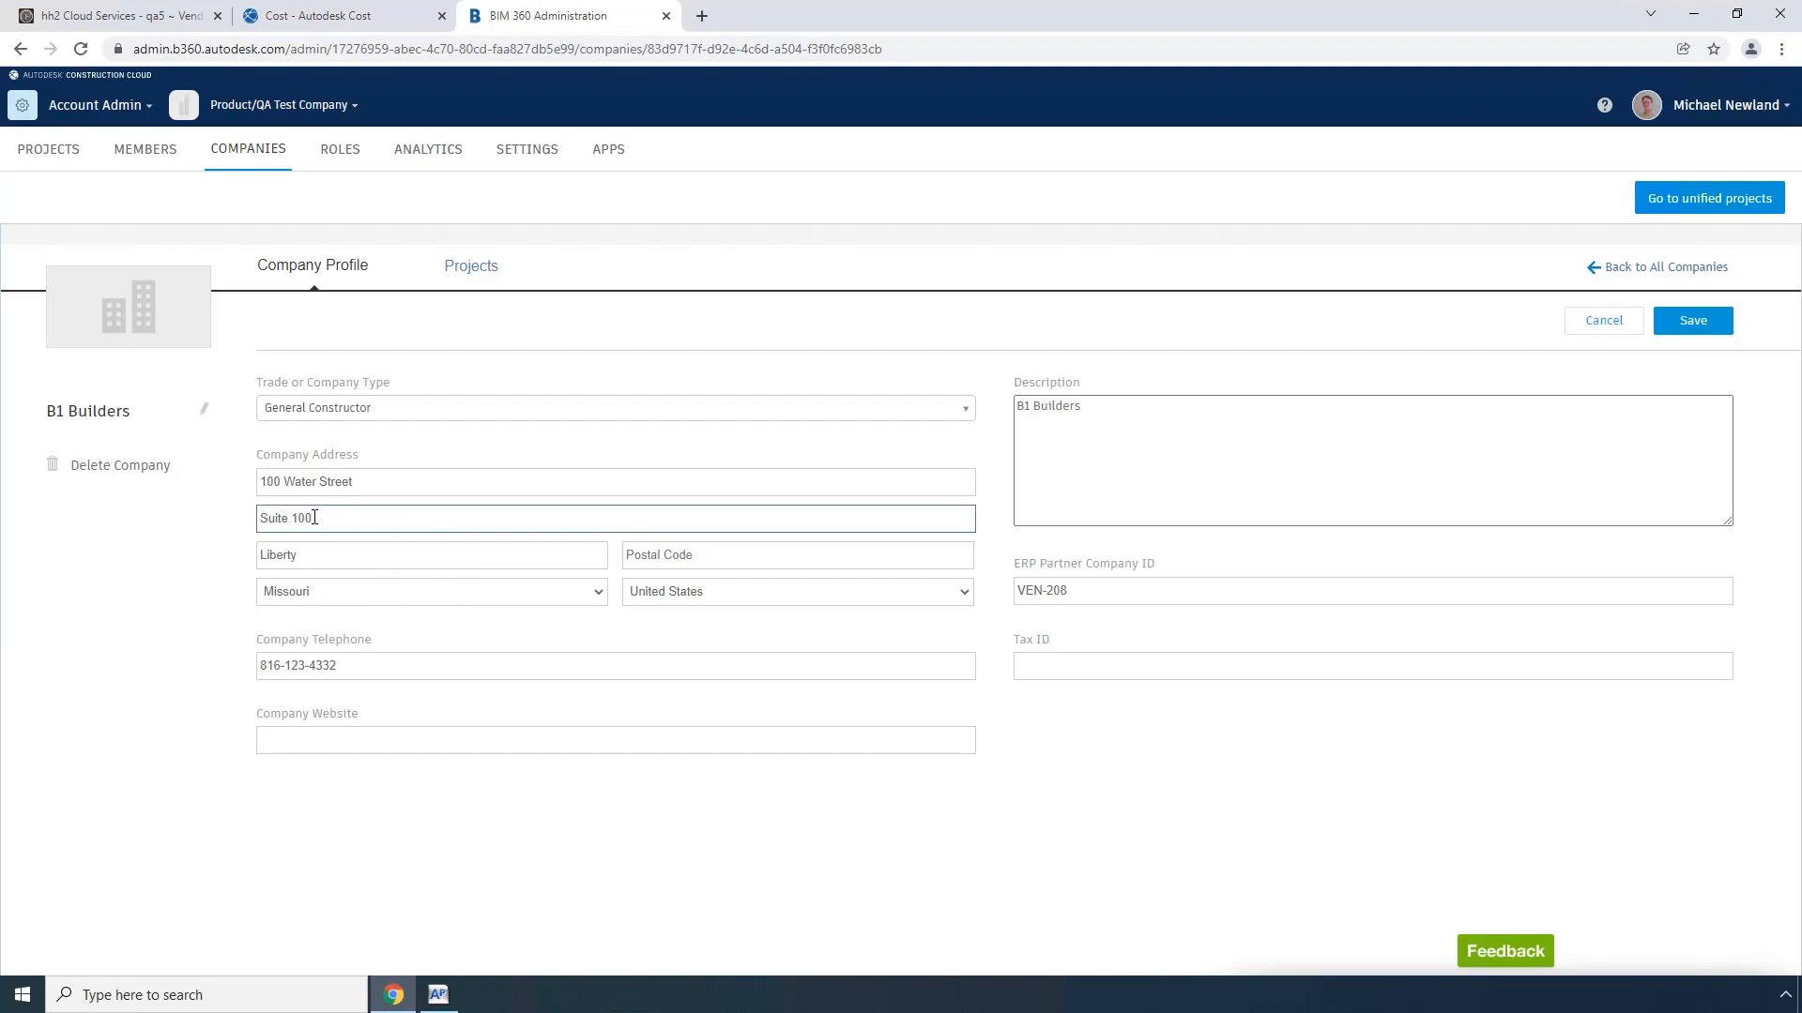
{"action": "key", "text": "Tab"}
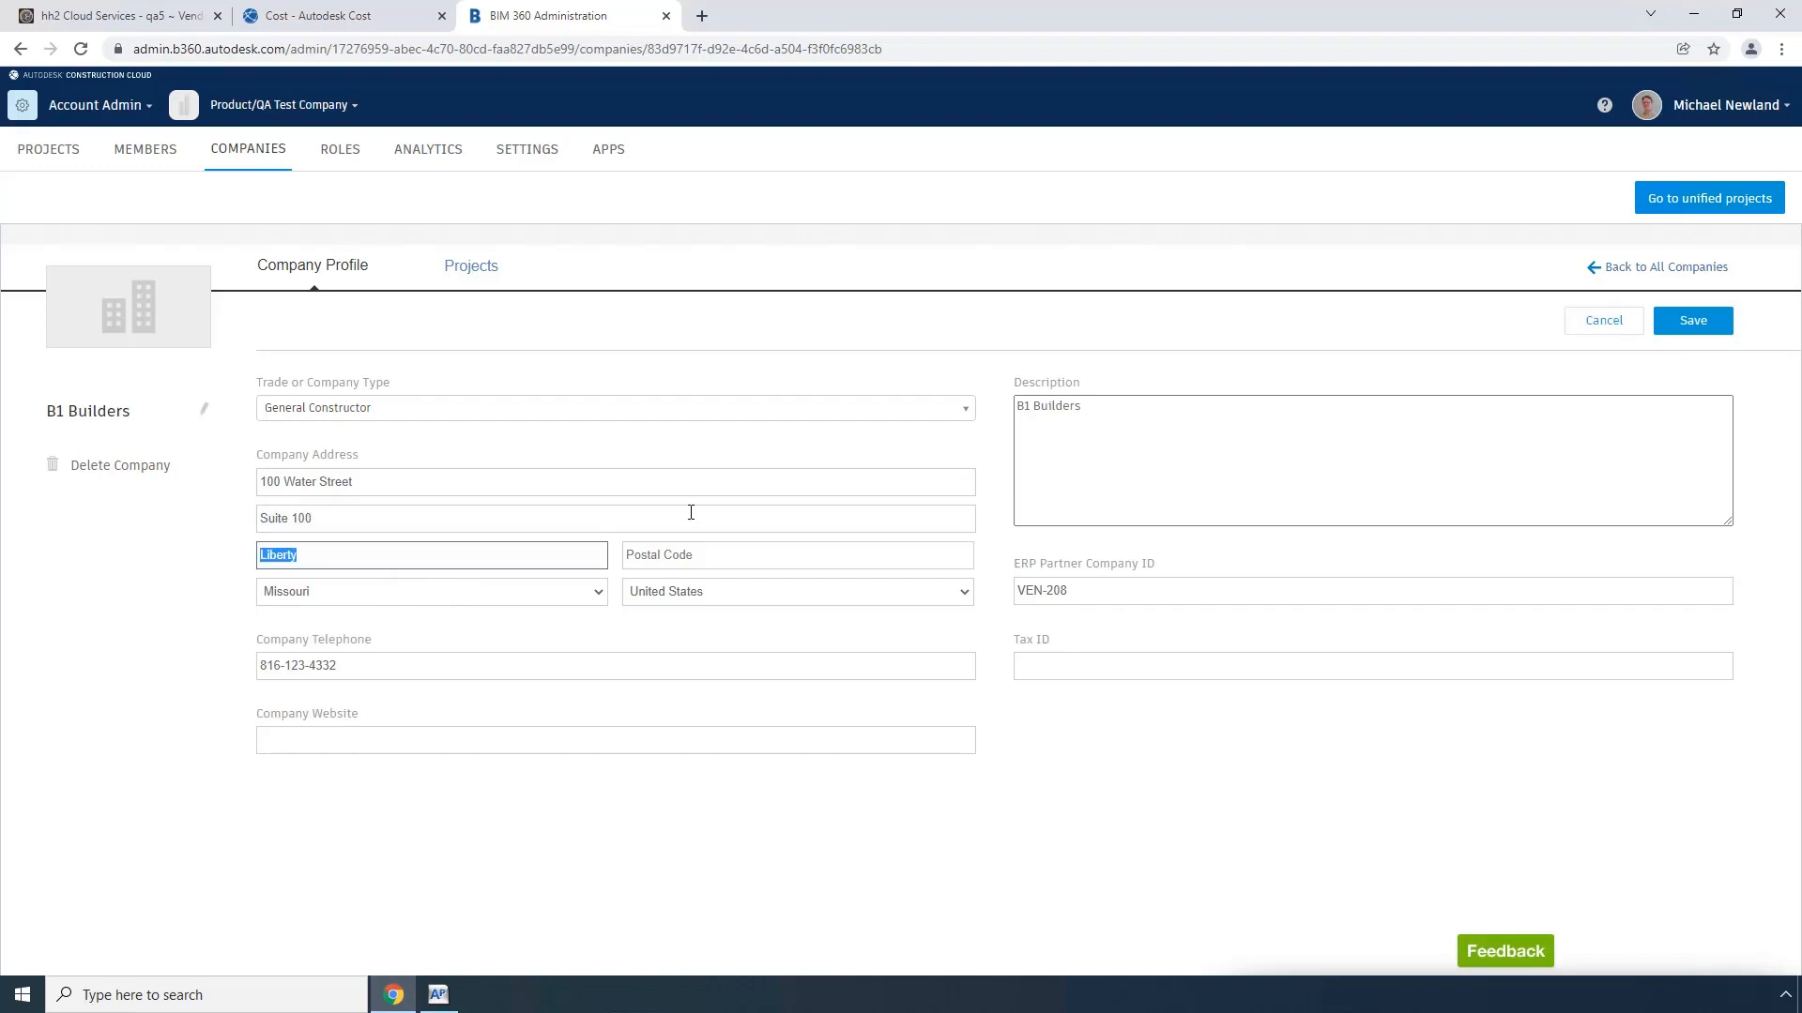
{"action": "left_click", "coordinate": [1695, 322]}
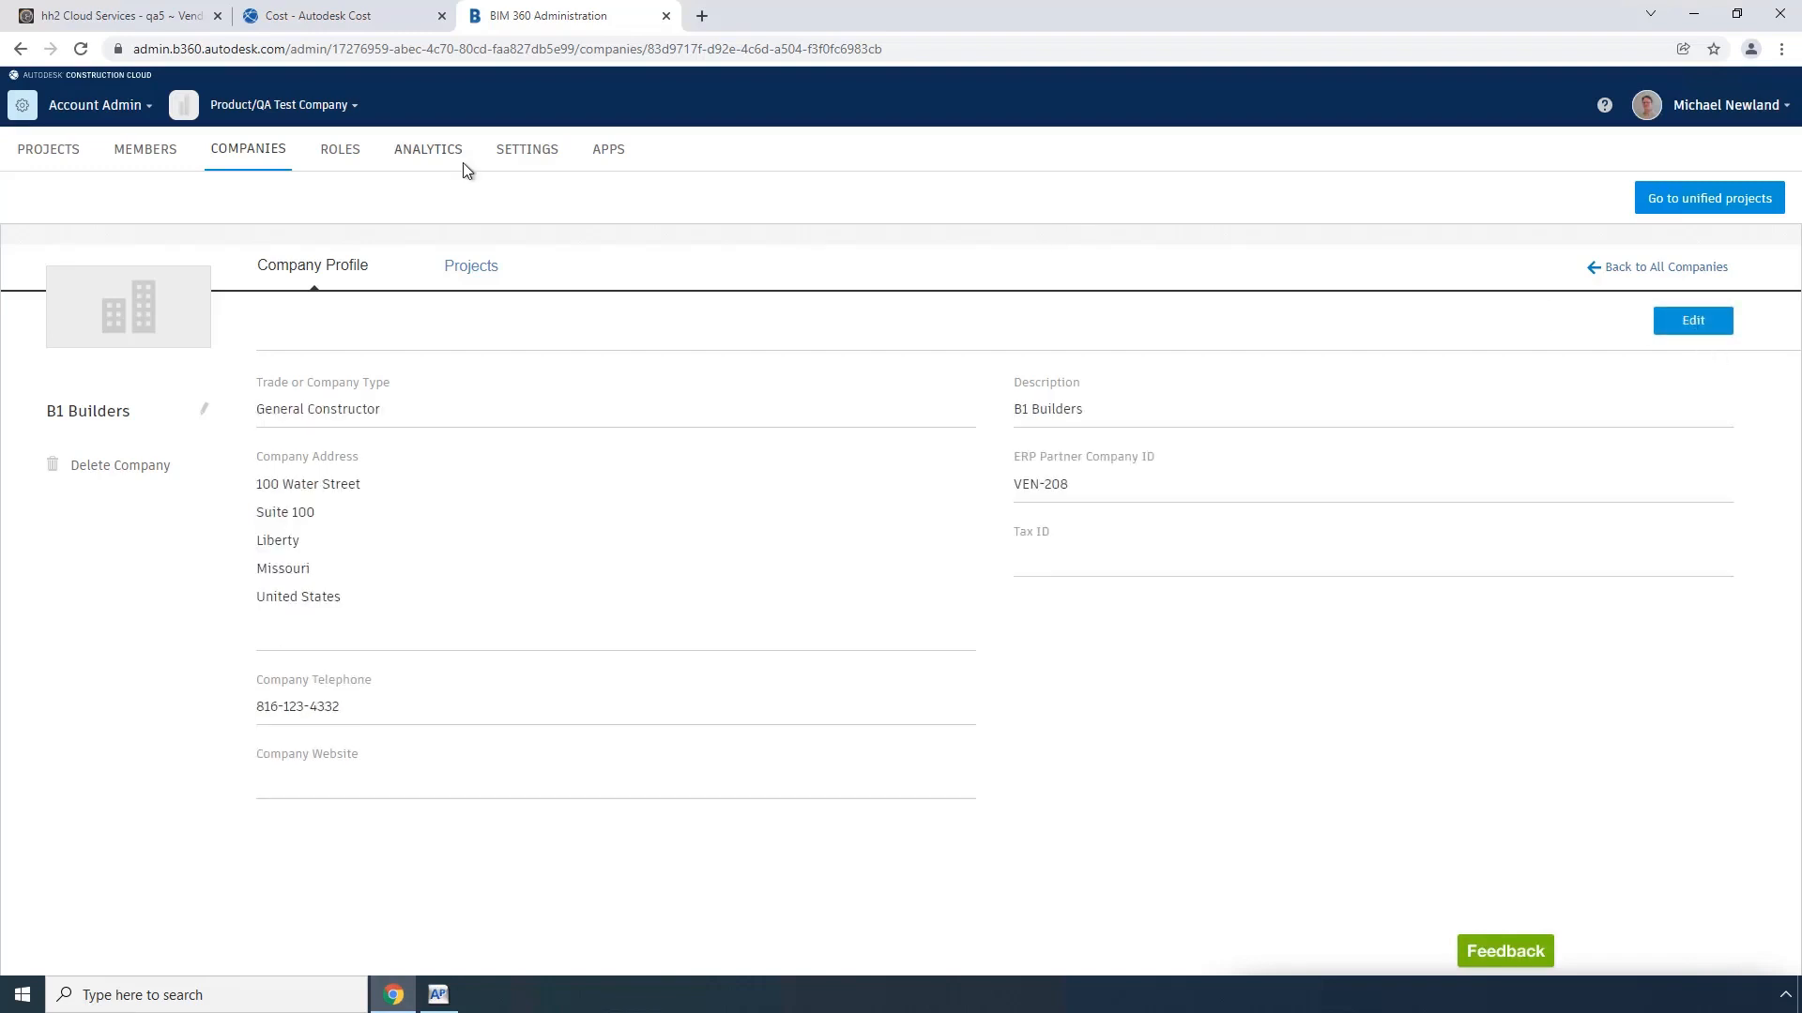
Step: Switch to hh2 Cloud Services, open the Autodesk cloud integration connection, and review its entity sync settings and configuration
{"action": "left_click", "coordinate": [136, 22]}
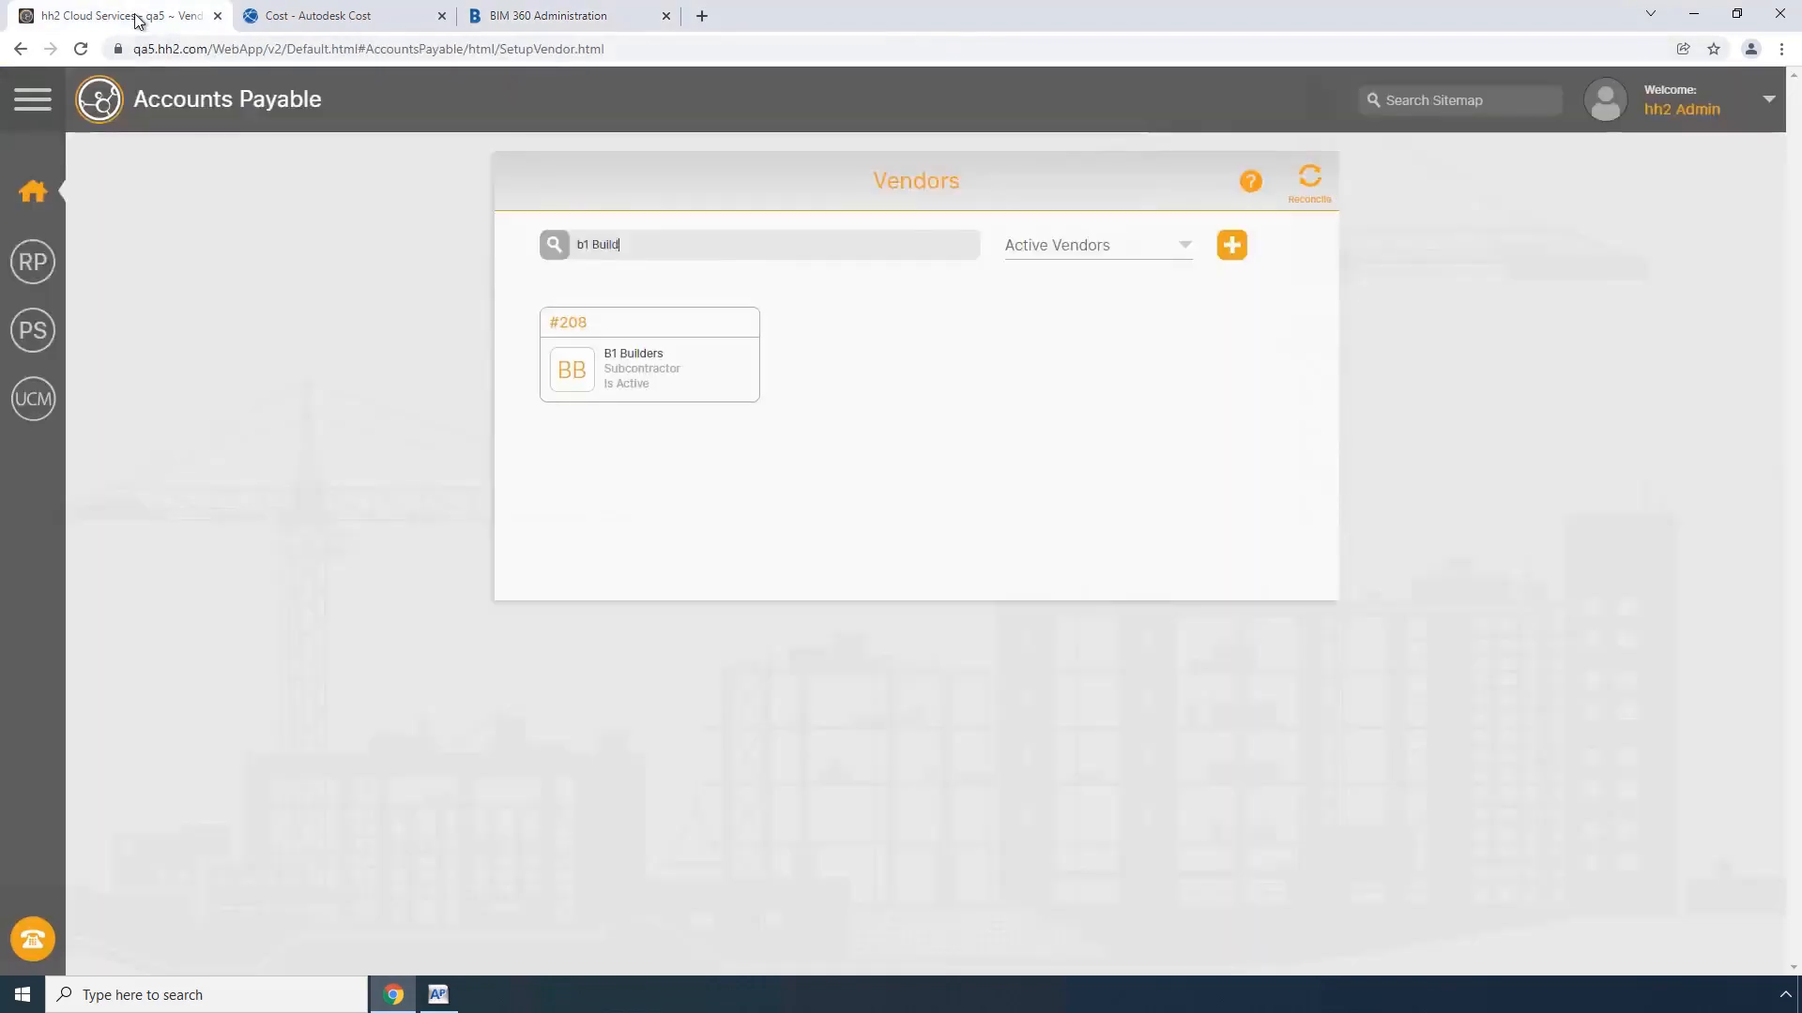
{"action": "left_click", "coordinate": [33, 399]}
{"action": "left_click", "coordinate": [986, 556]}
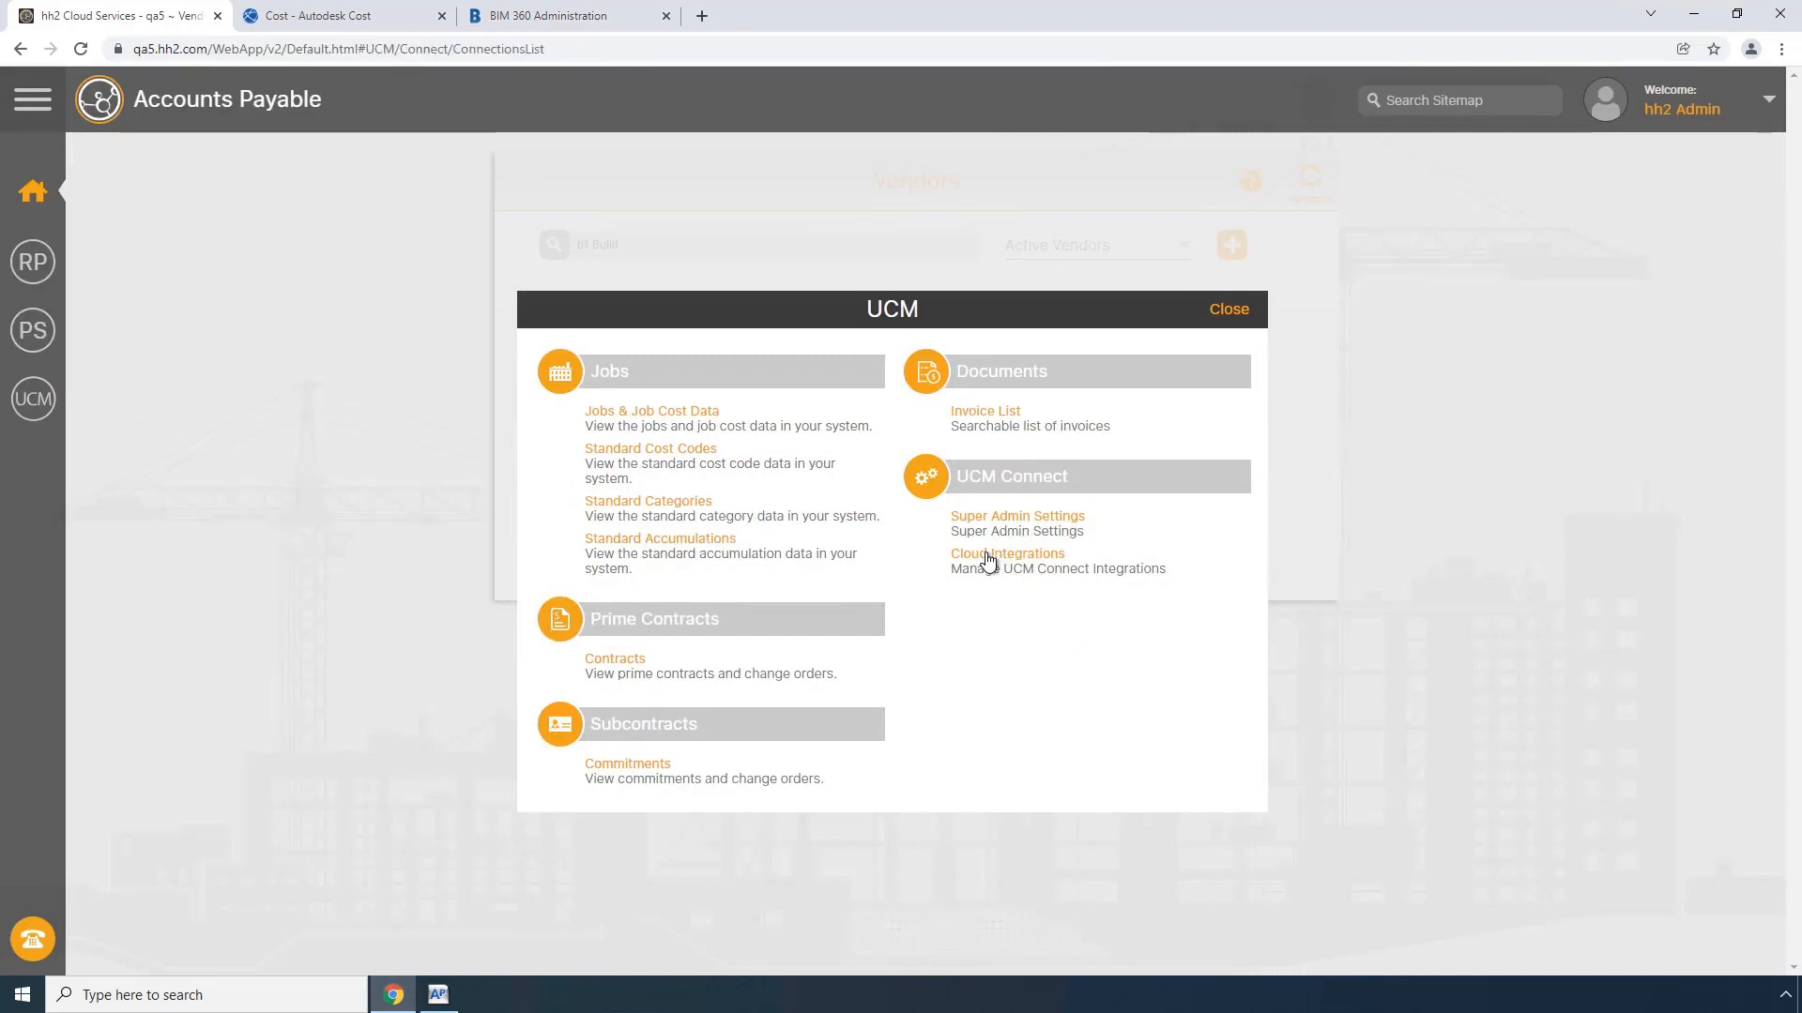
{"action": "left_click", "coordinate": [943, 333]}
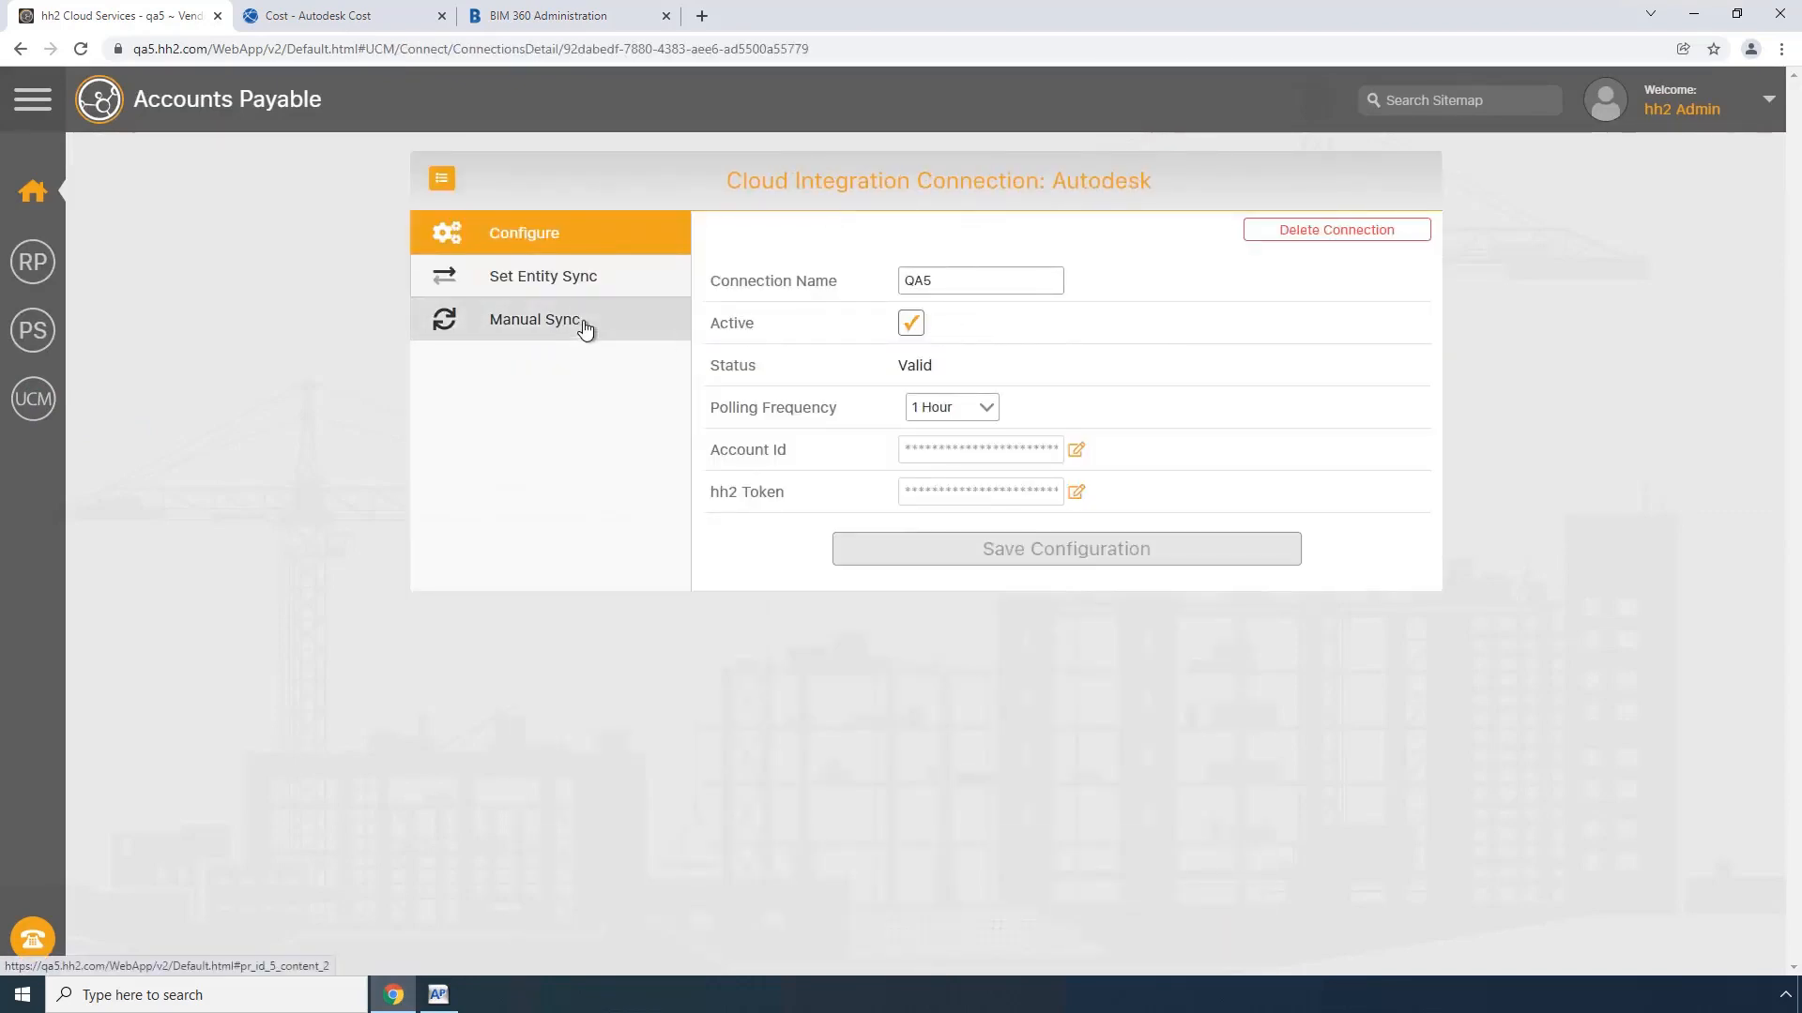
{"action": "left_click", "coordinate": [564, 279]}
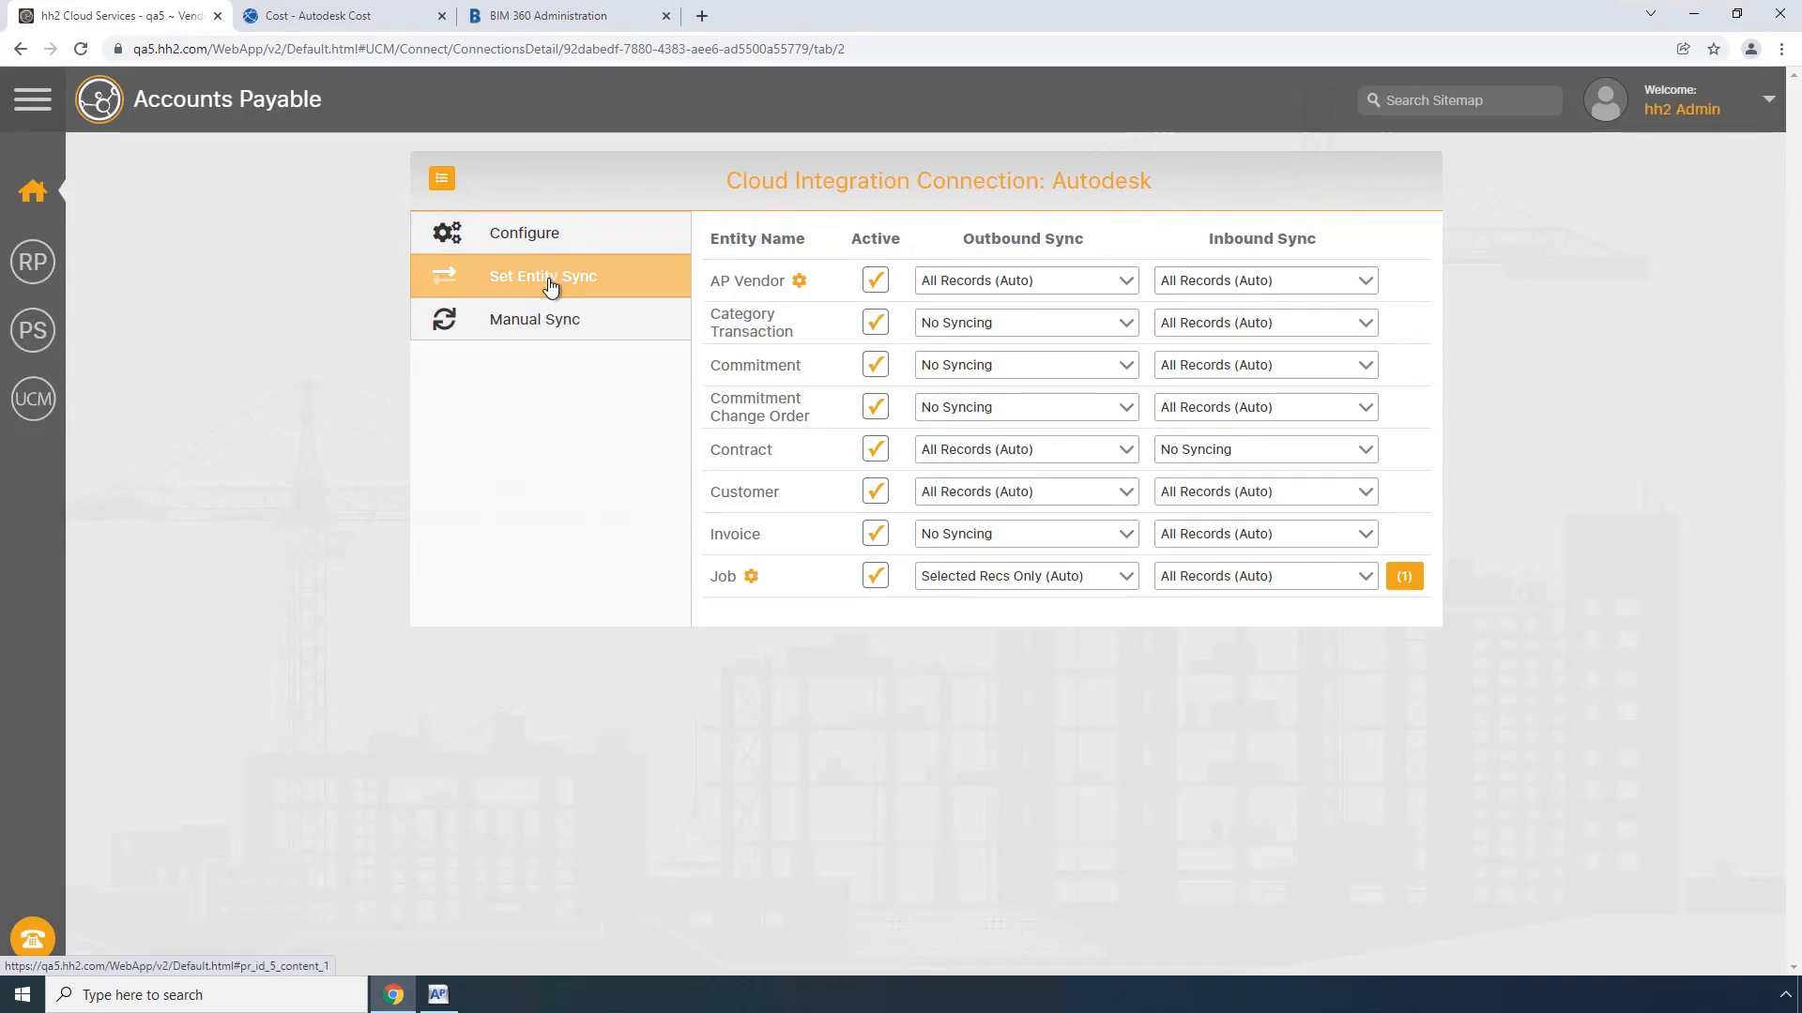
{"action": "left_click", "coordinate": [527, 237]}
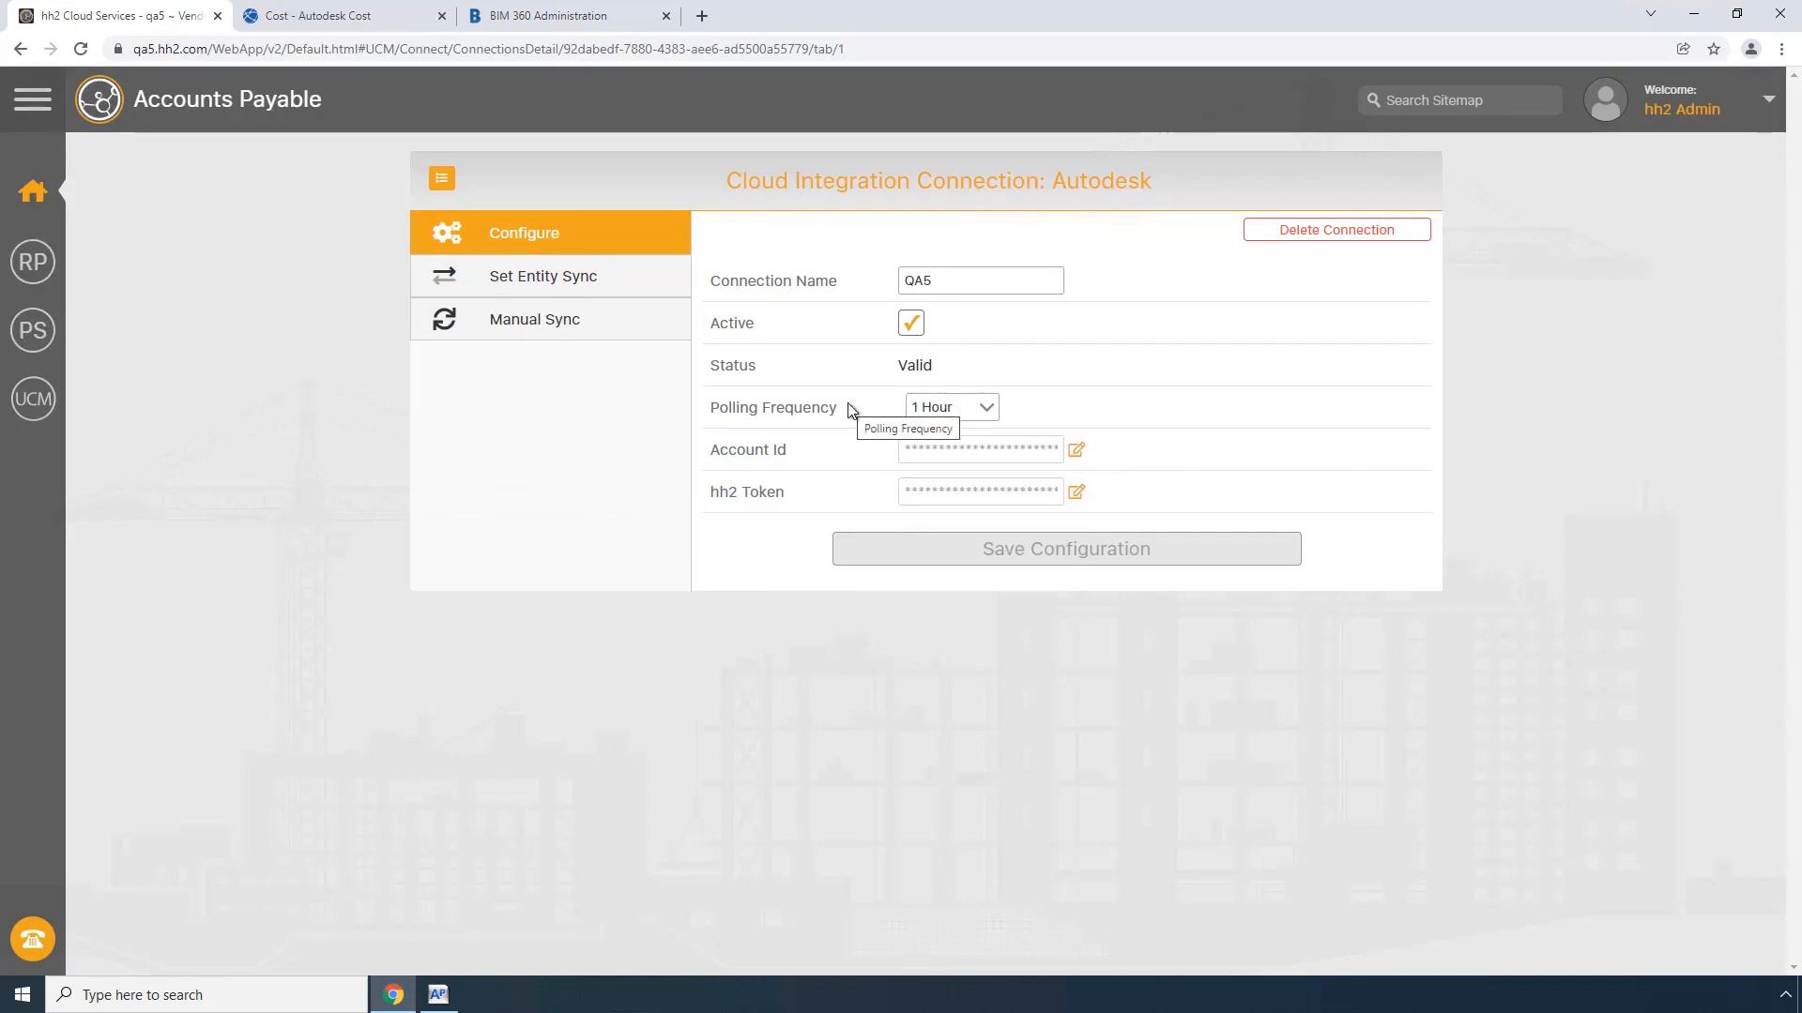
Step: Run a manual inbound sync of all AP Vendor records on the Autodesk connection
{"action": "left_click", "coordinate": [553, 326]}
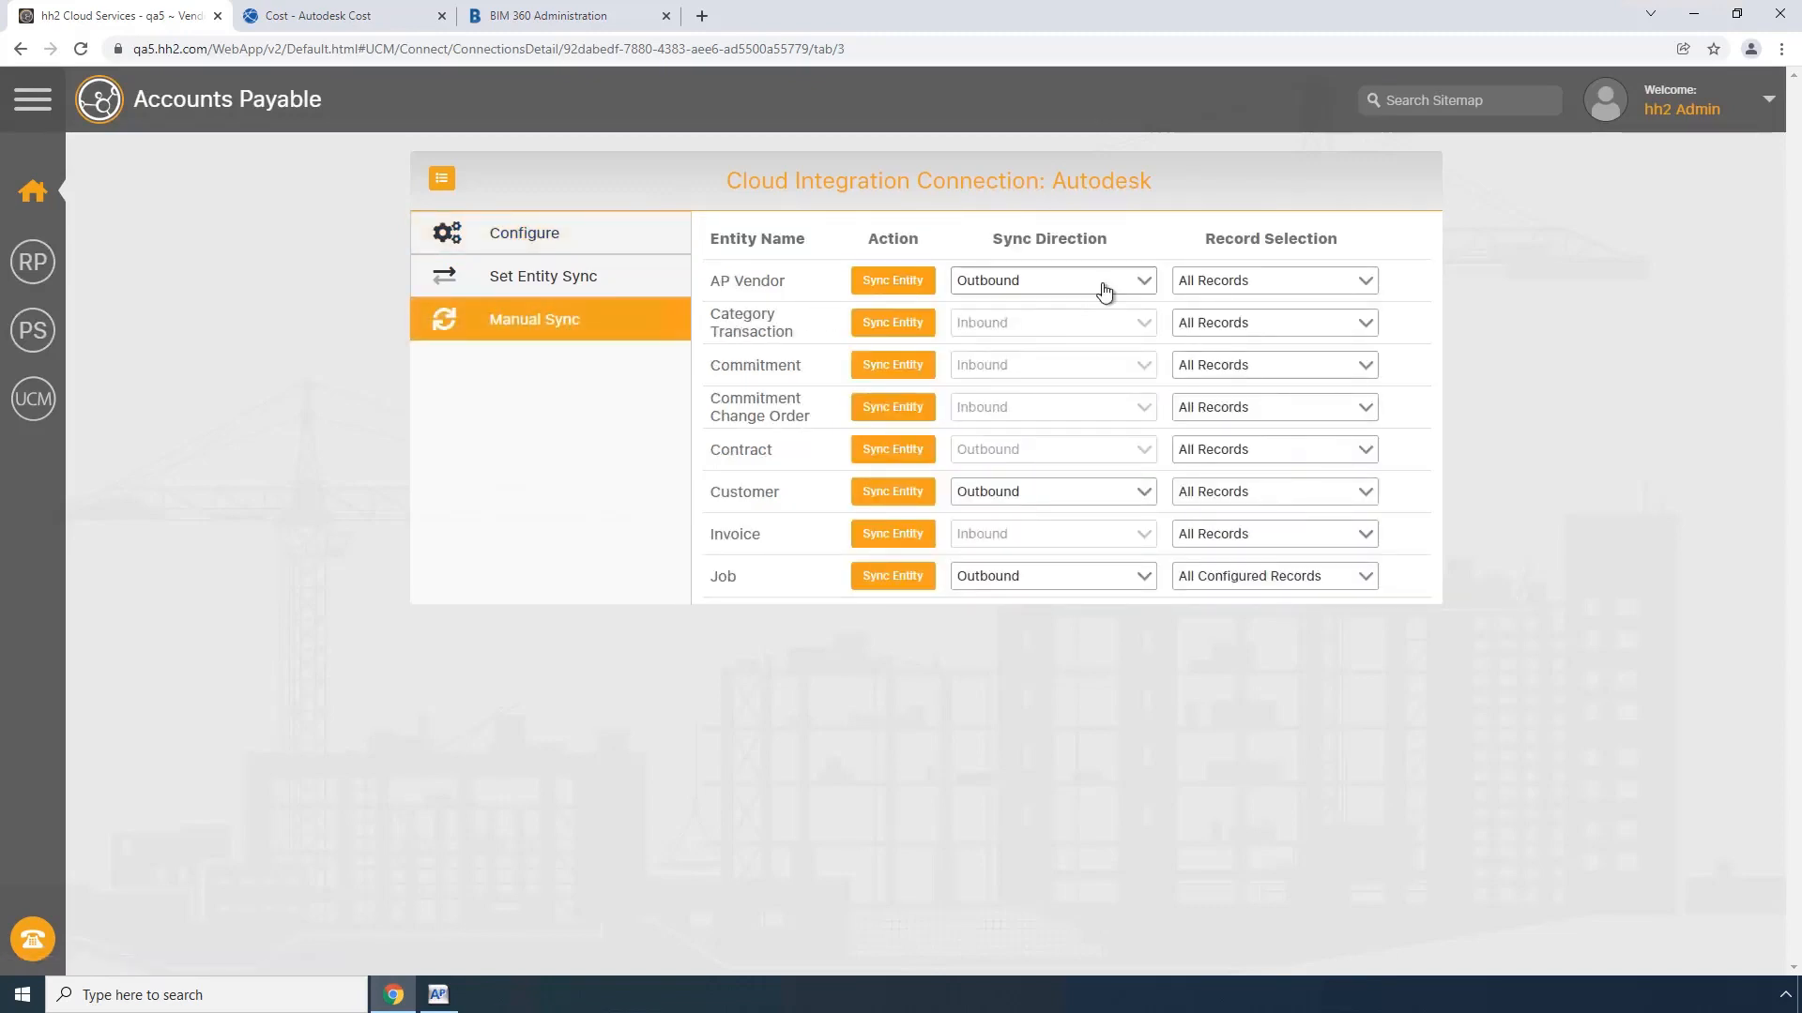
{"action": "left_click", "coordinate": [1074, 293]}
{"action": "left_click", "coordinate": [1001, 327]}
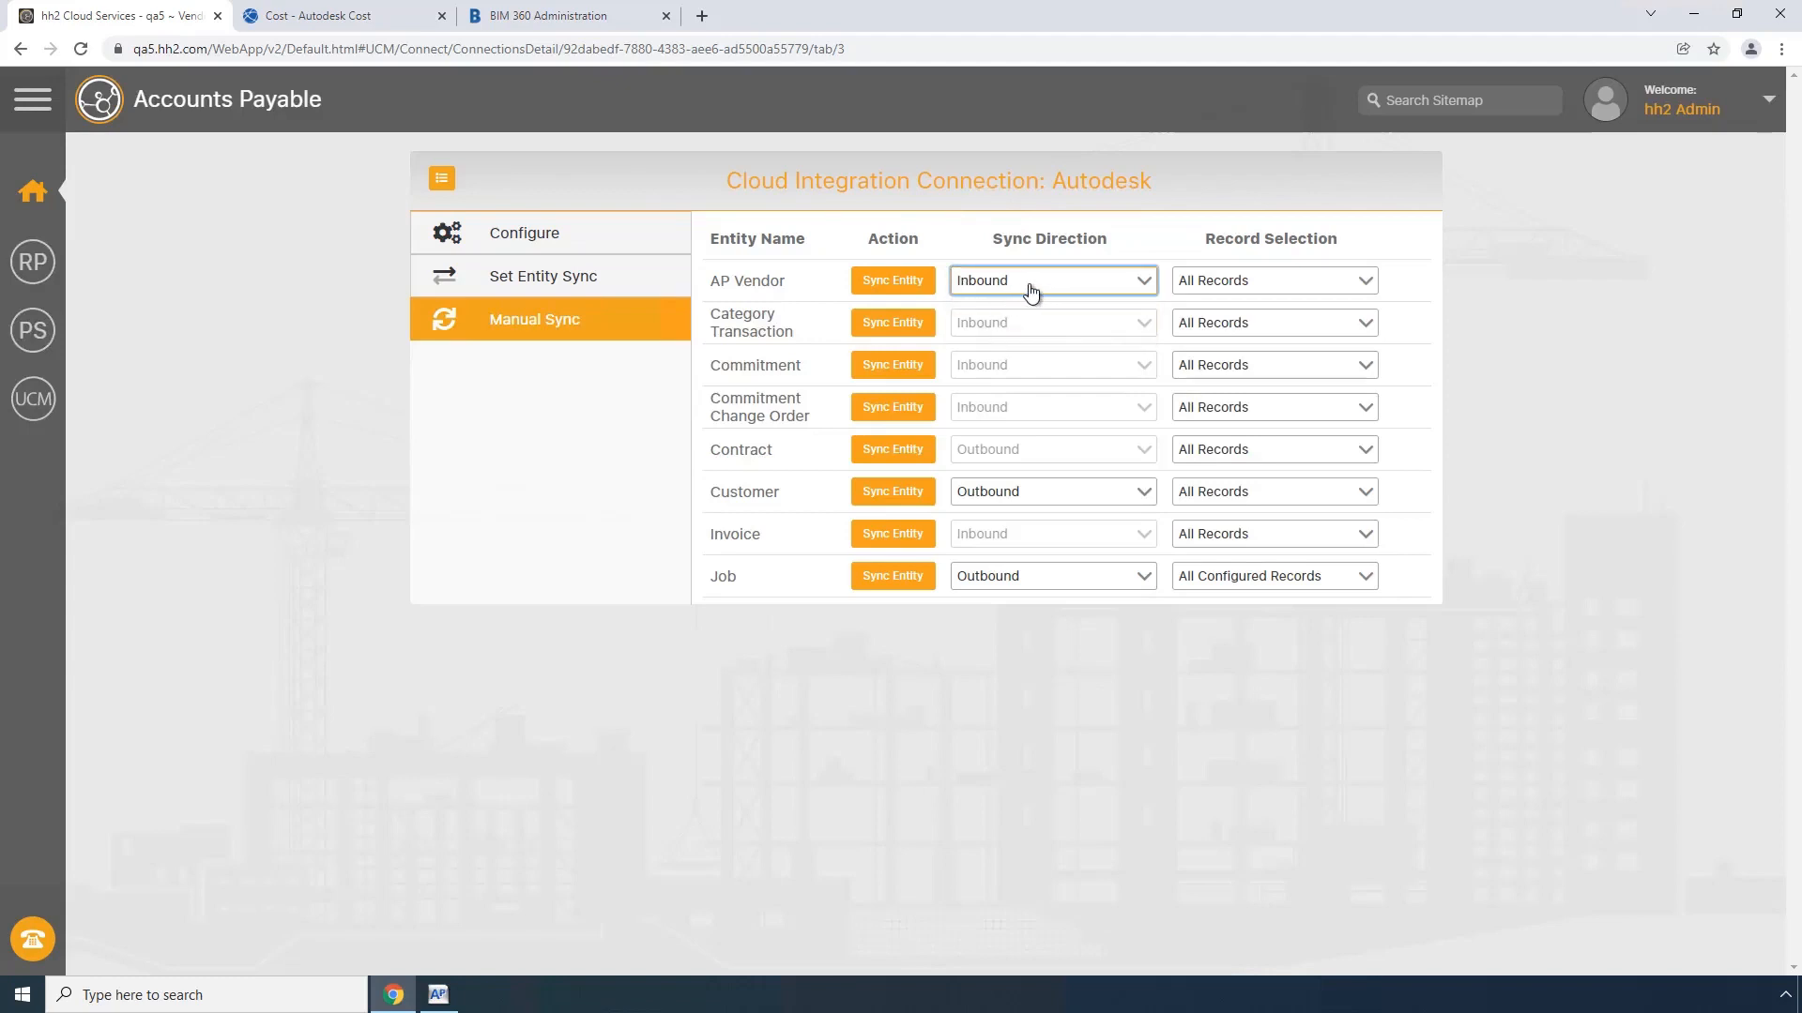
{"action": "left_click", "coordinate": [892, 288]}
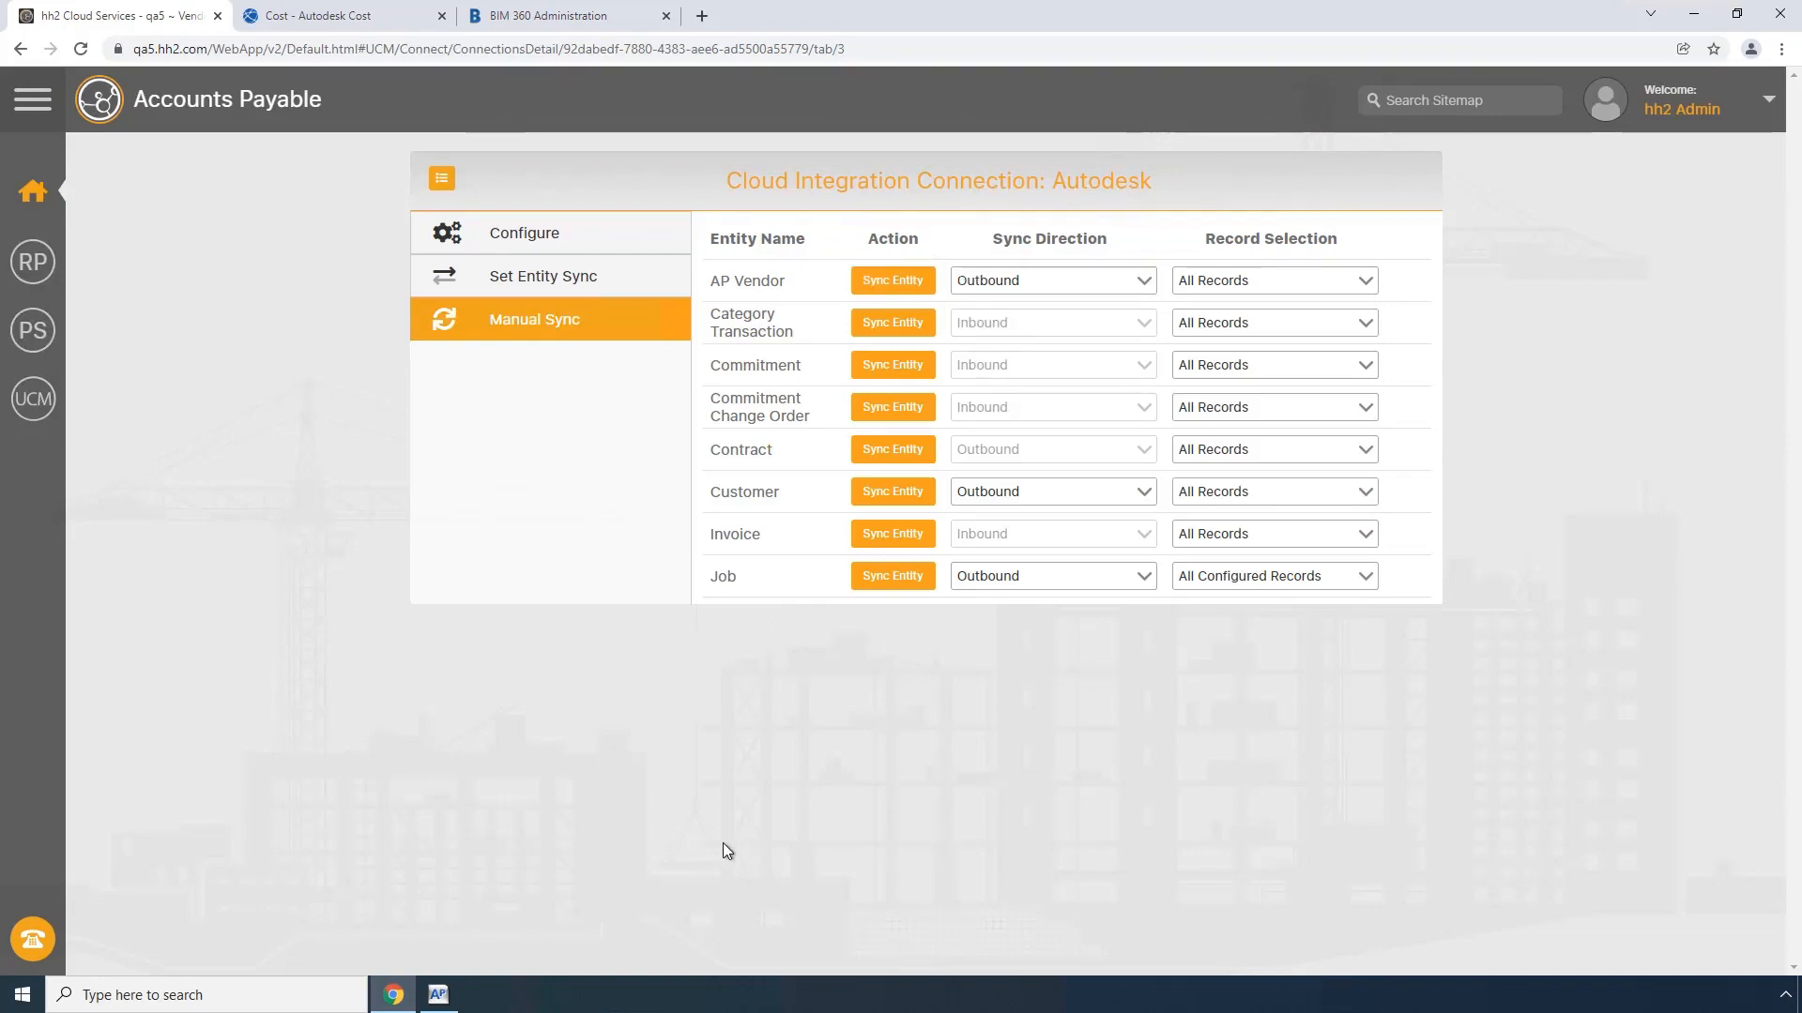
Step: Switch to Sage 300 Accounts Payable, check the second address line of vendor 208 in Vendor Setup, then save and close the record
{"action": "left_click", "coordinate": [438, 995]}
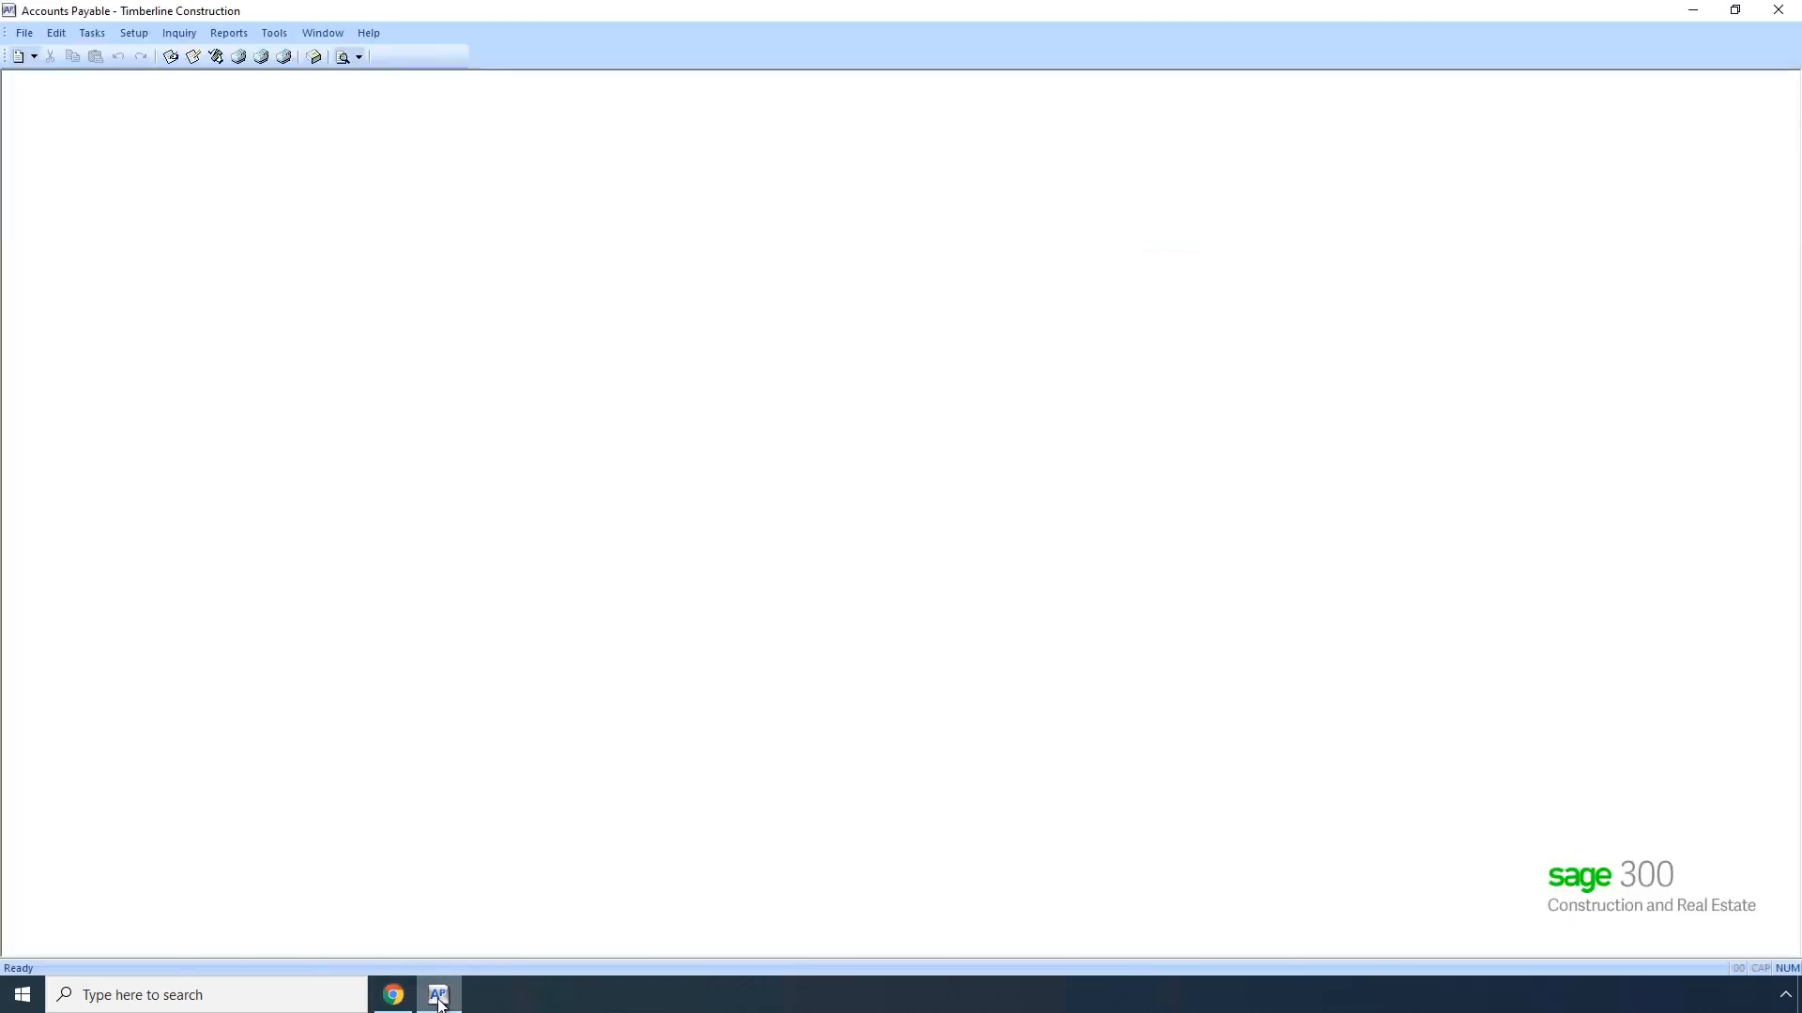
{"action": "left_click", "coordinate": [133, 33]}
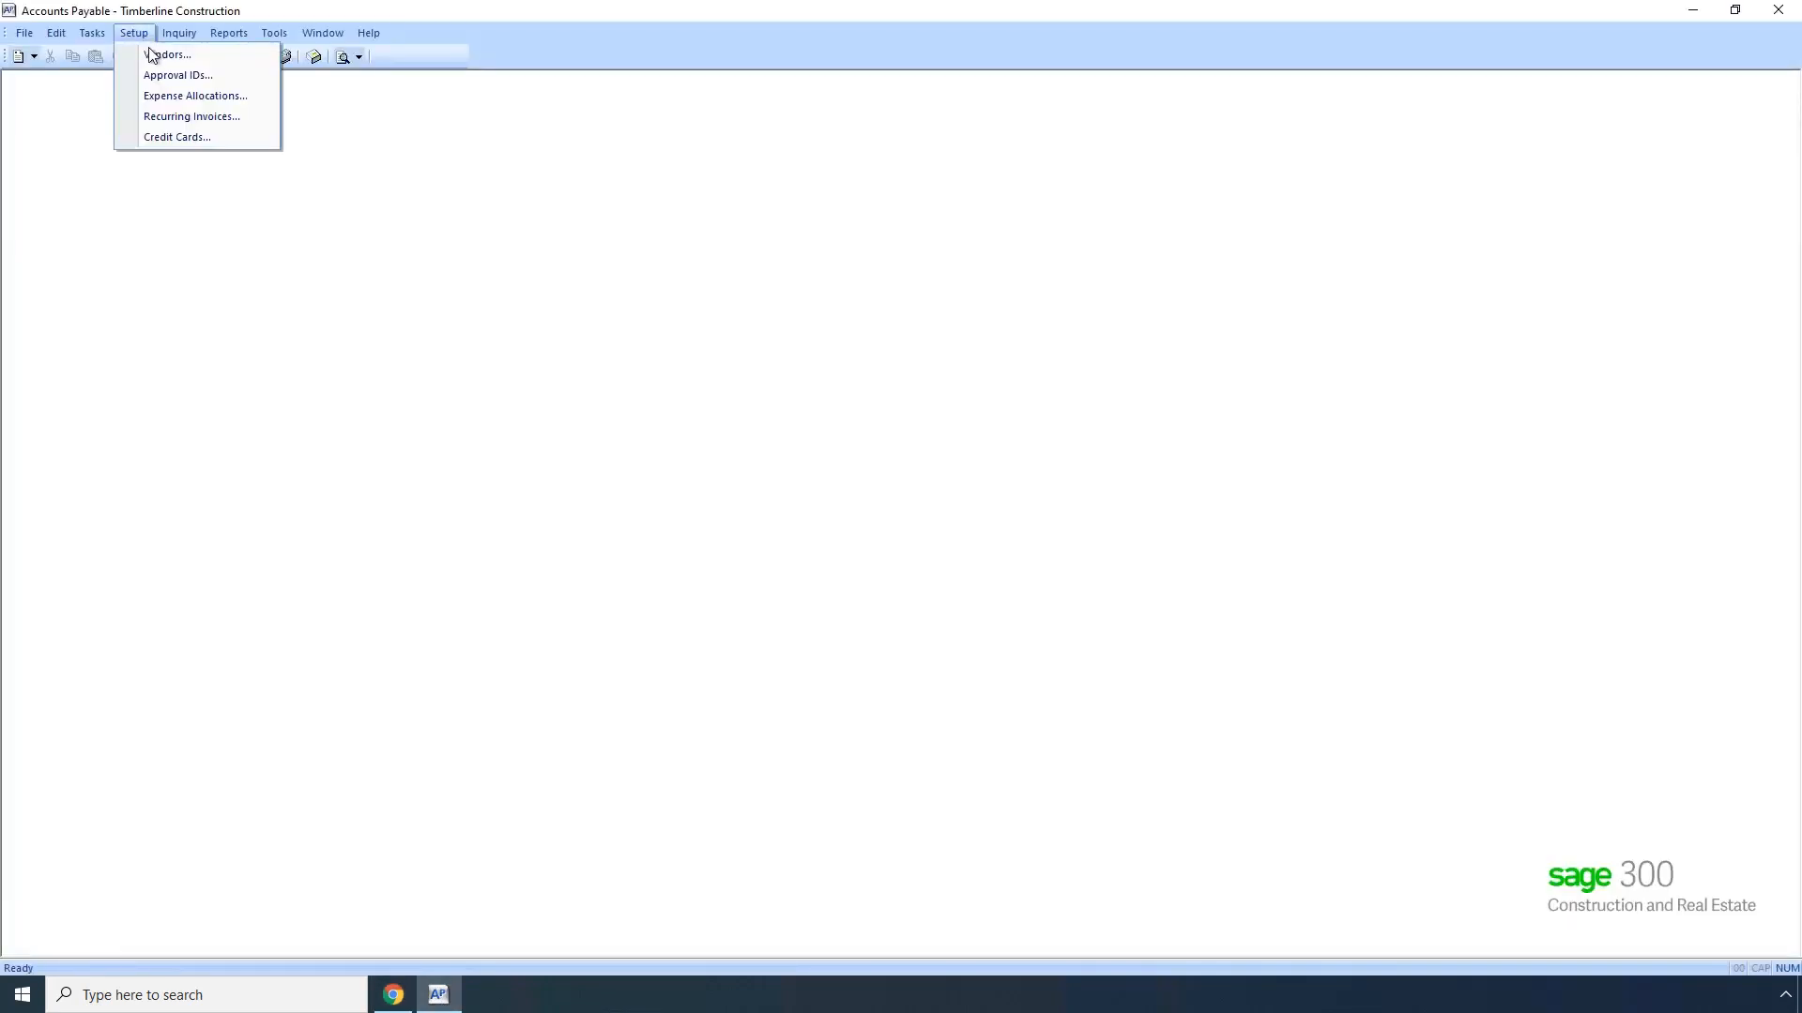
{"action": "left_click", "coordinate": [154, 56]}
{"action": "type", "text": "208"}
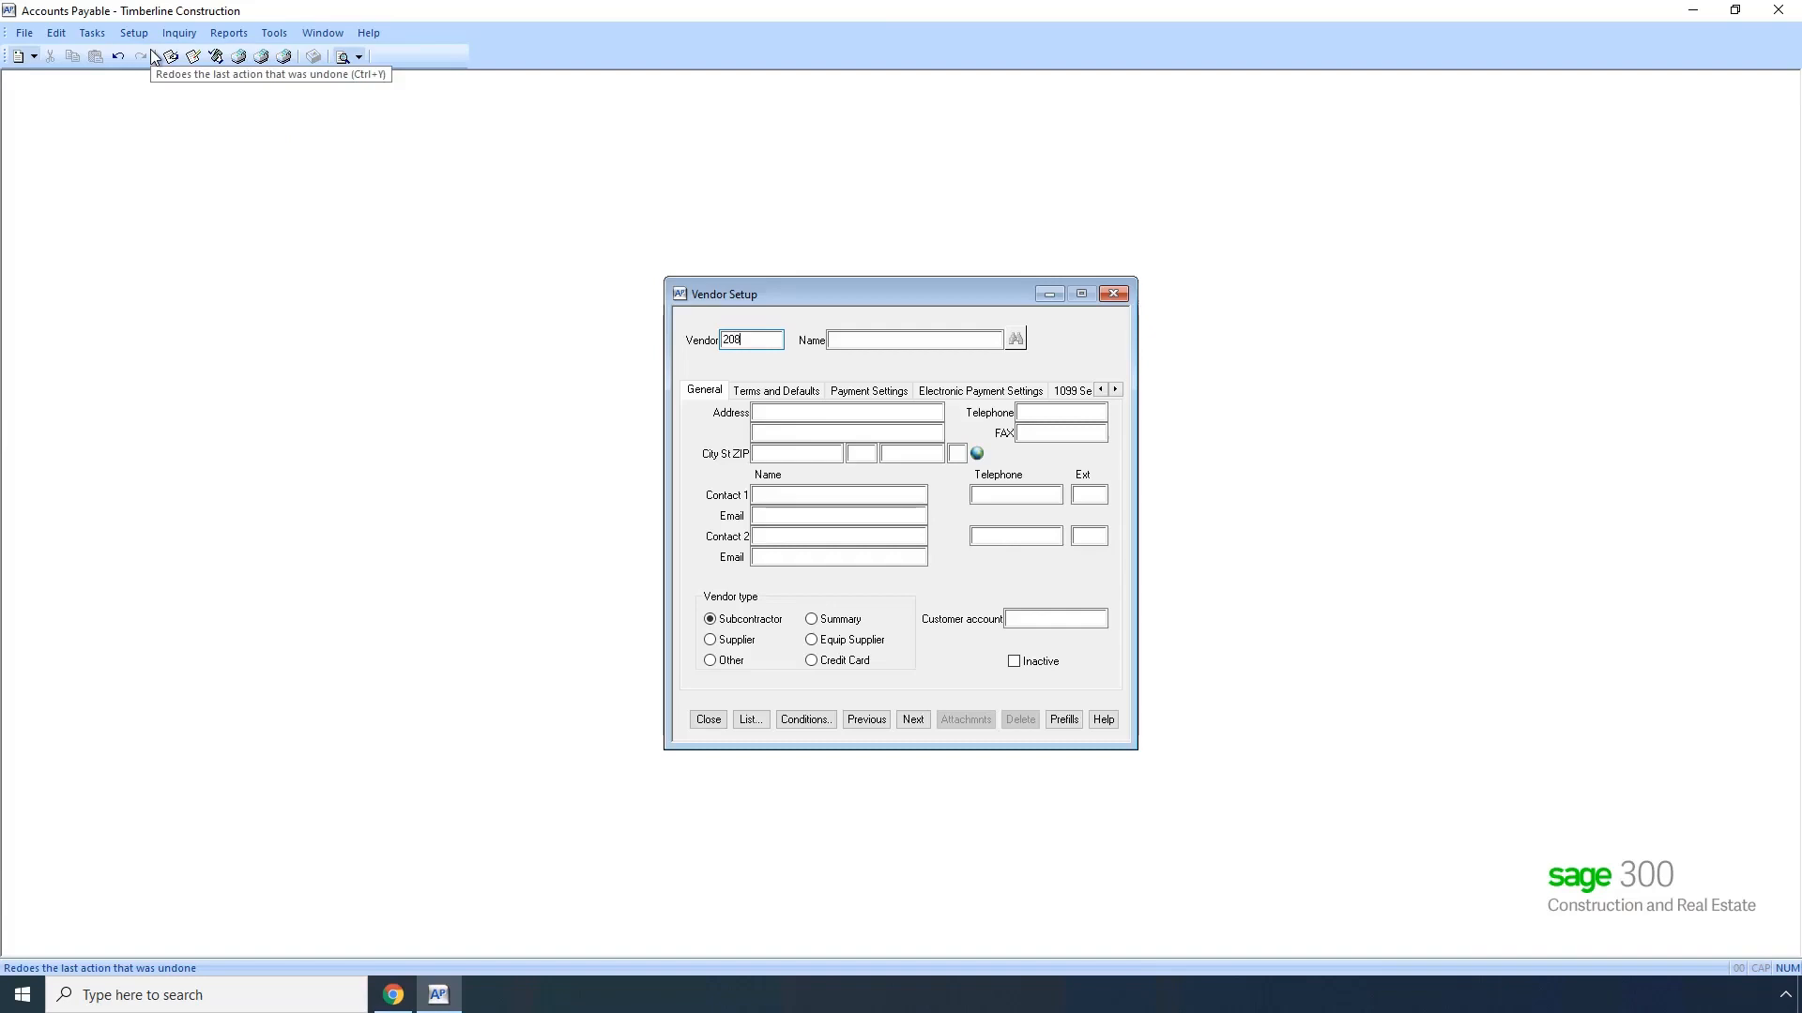
{"action": "key", "text": "Tab"}
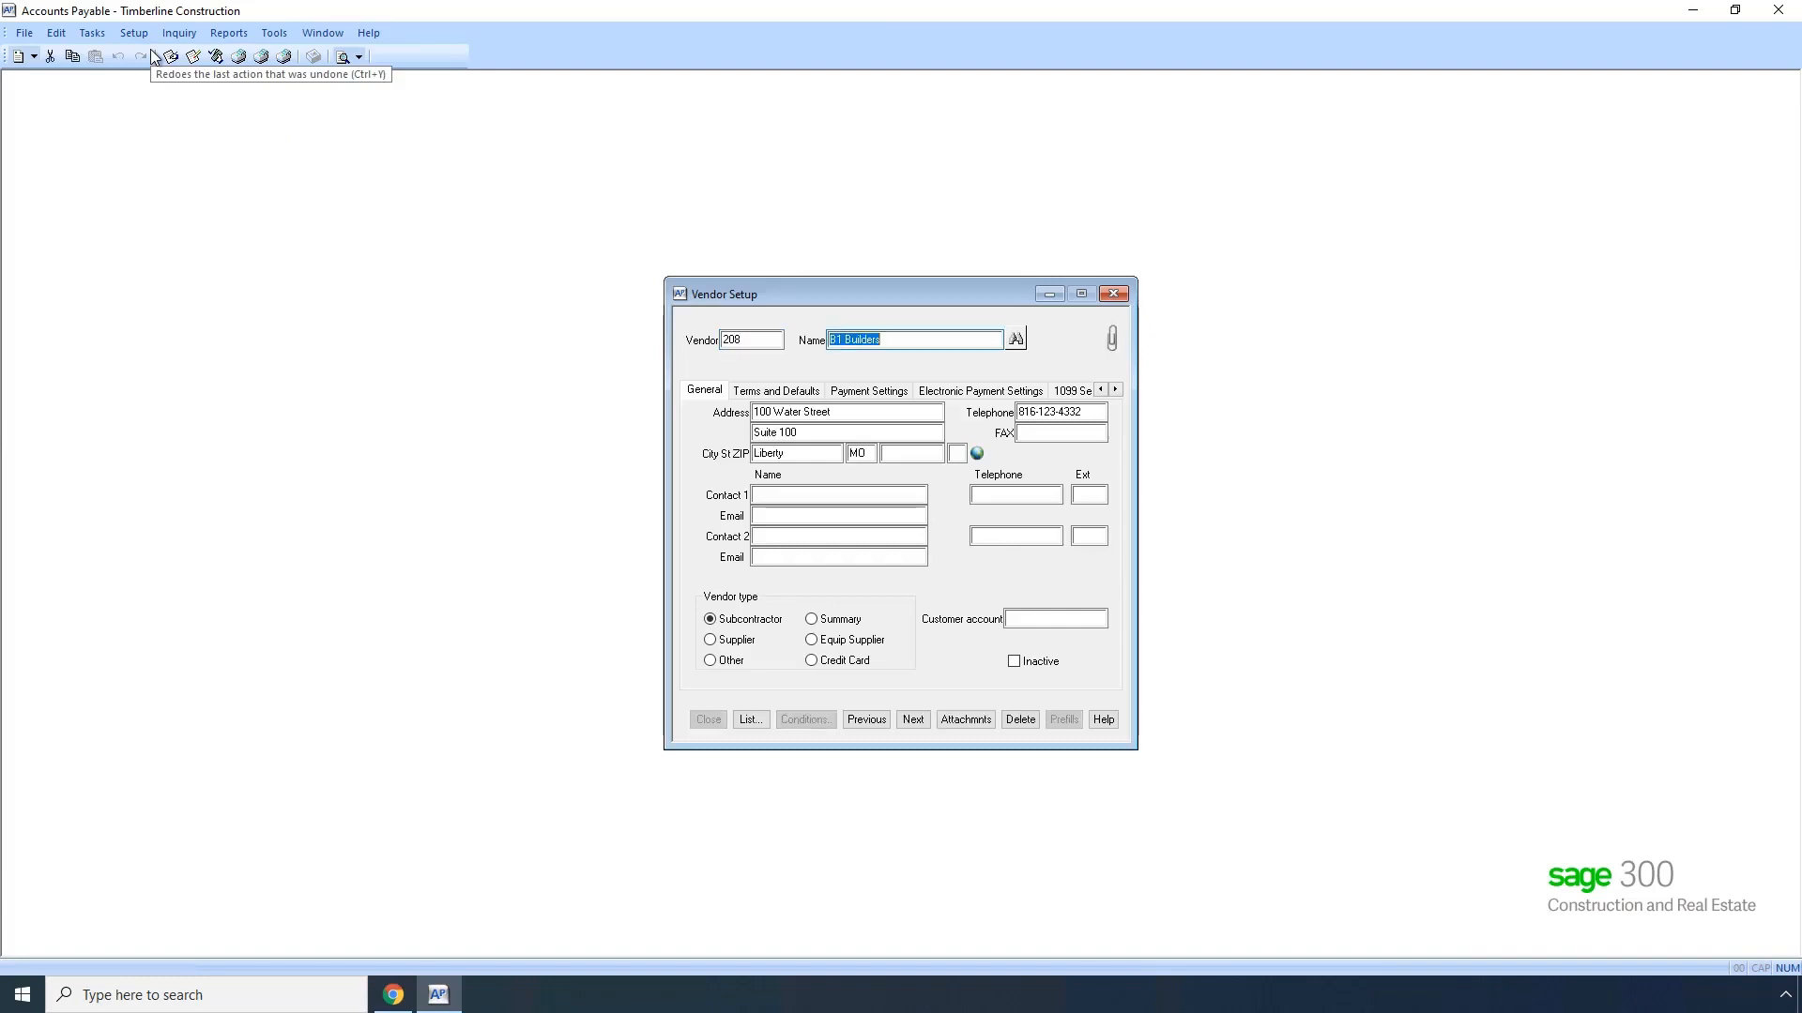
{"action": "key", "text": "Tab"}
{"action": "key", "text": "Tab"}
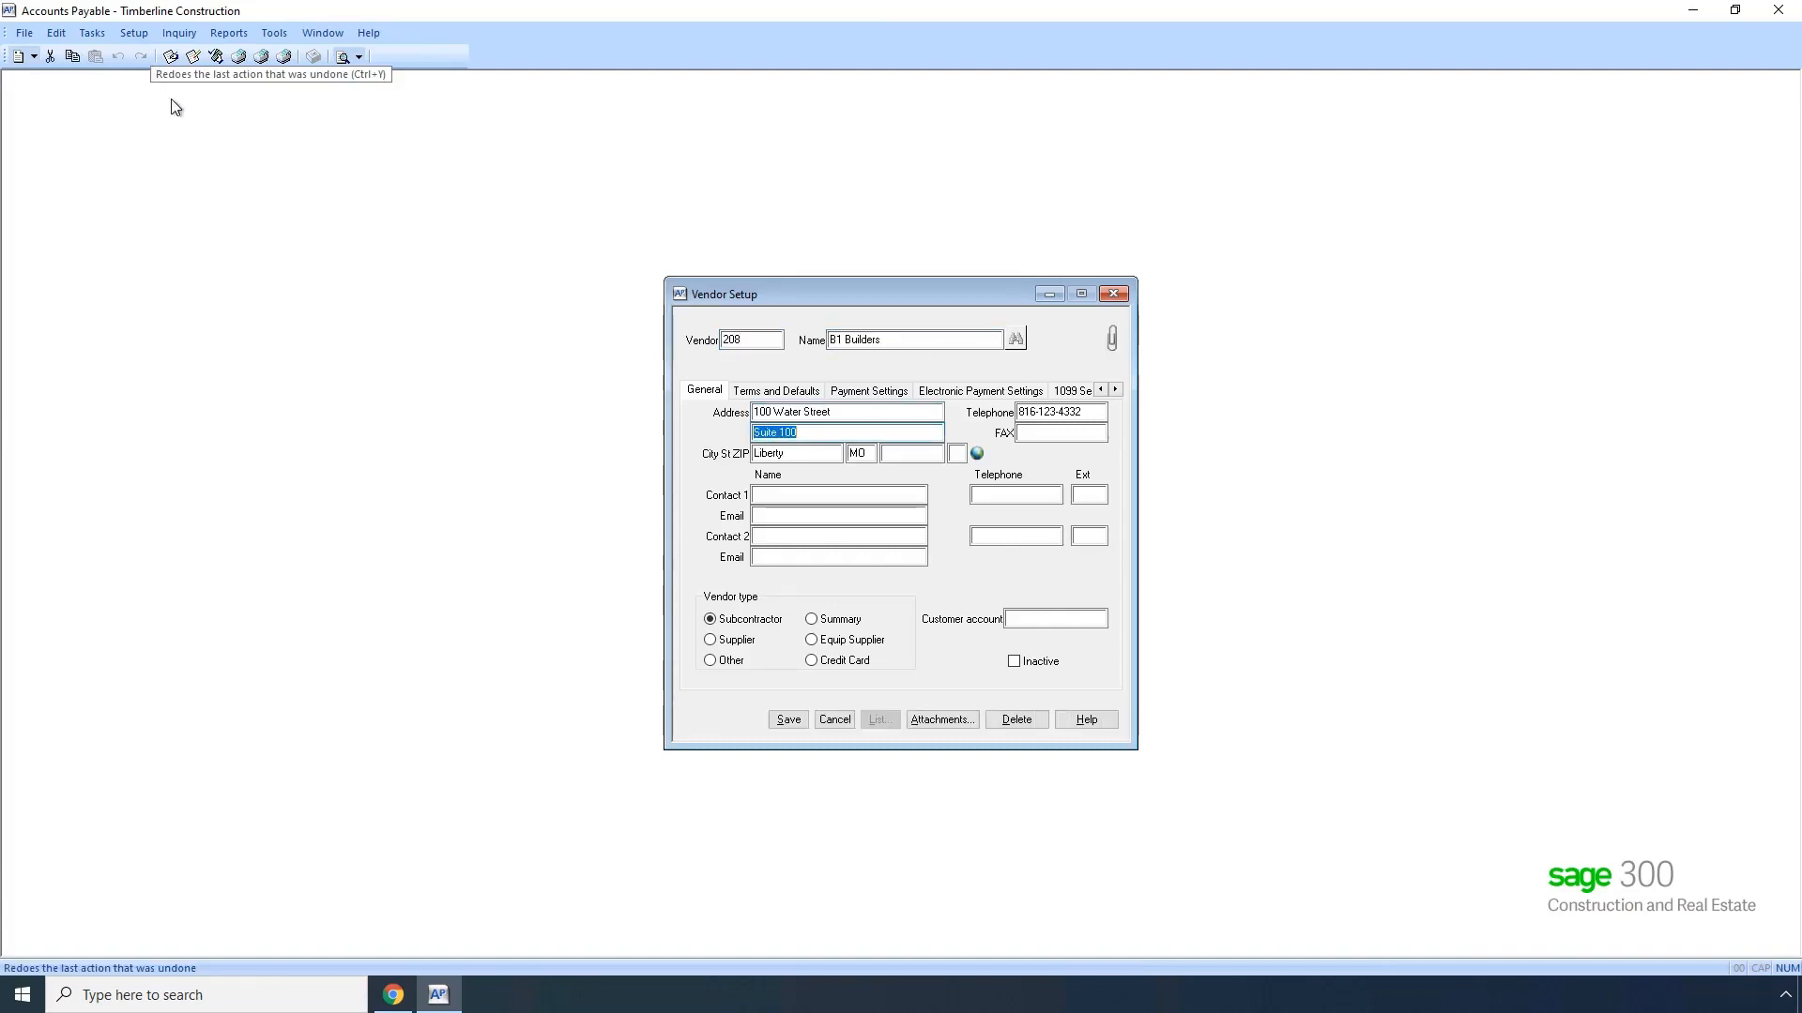
{"action": "left_click", "coordinate": [803, 432]}
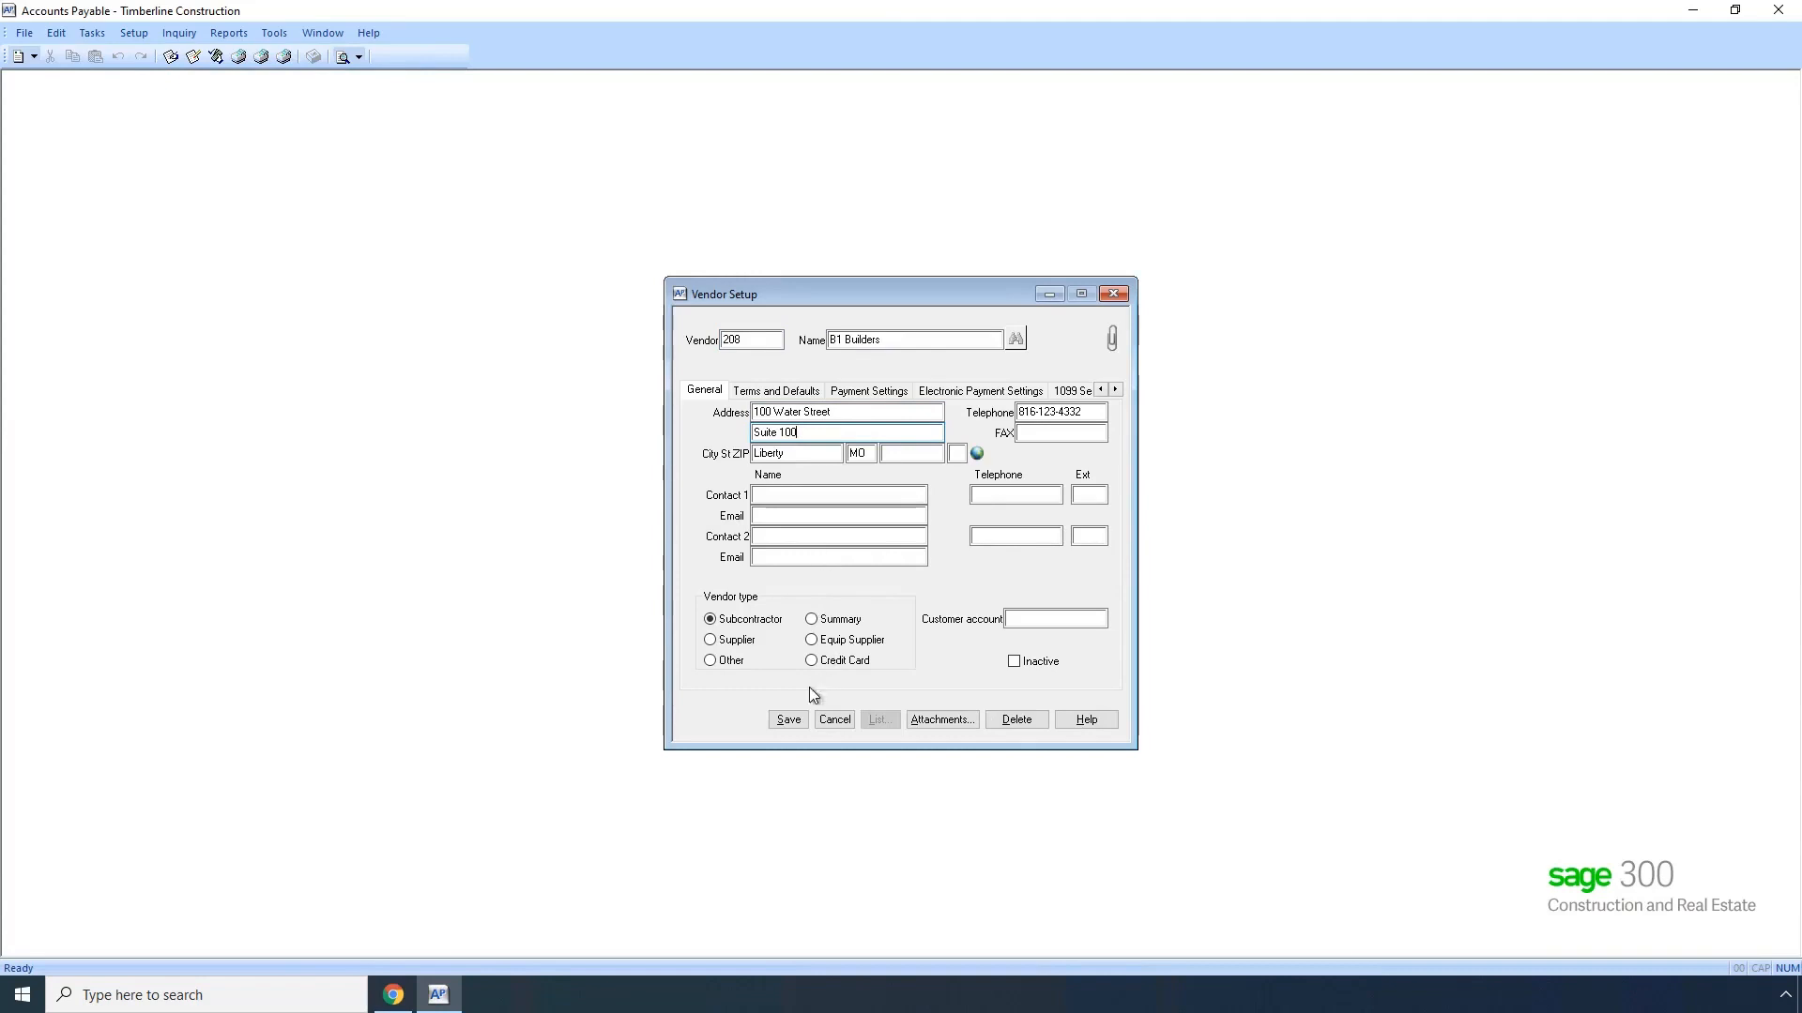
{"action": "left_click", "coordinate": [788, 719]}
{"action": "left_click", "coordinate": [709, 721]}
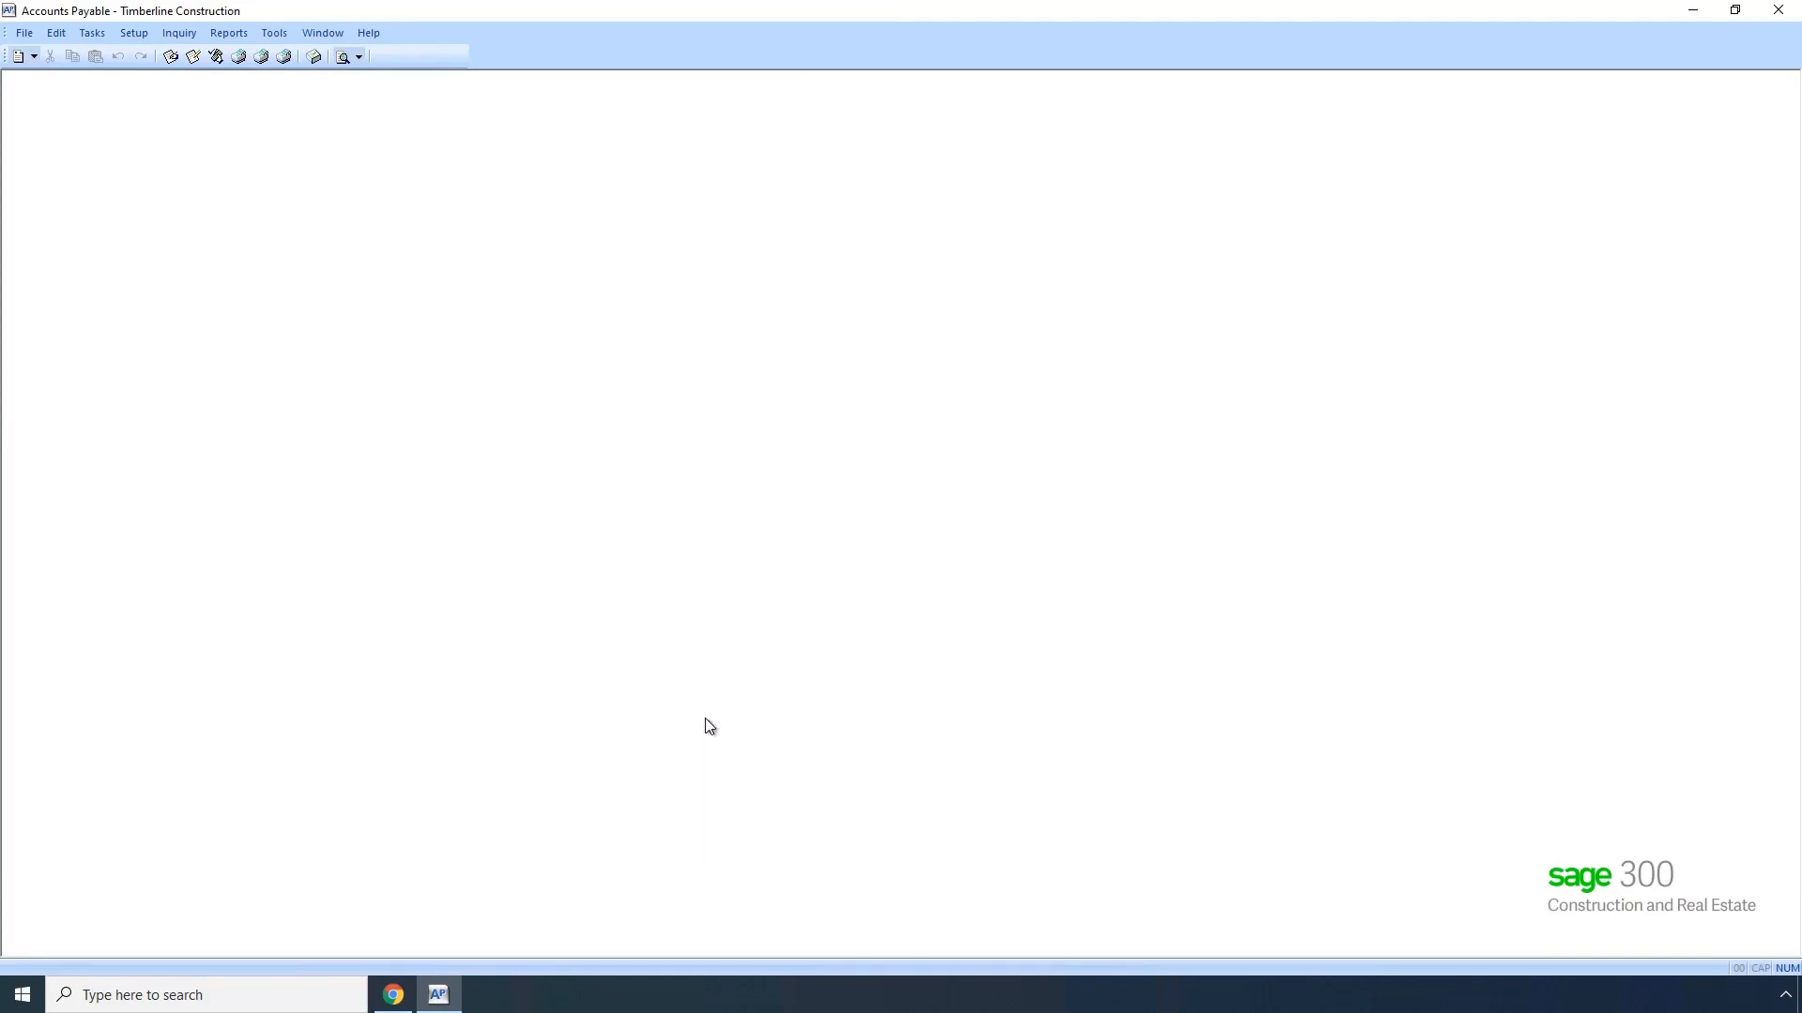
Step: Switch to hh2 Cloud Services and review the Job entity's outbound sync options and entity properties on the Autodesk connection
{"action": "left_click", "coordinate": [394, 993]}
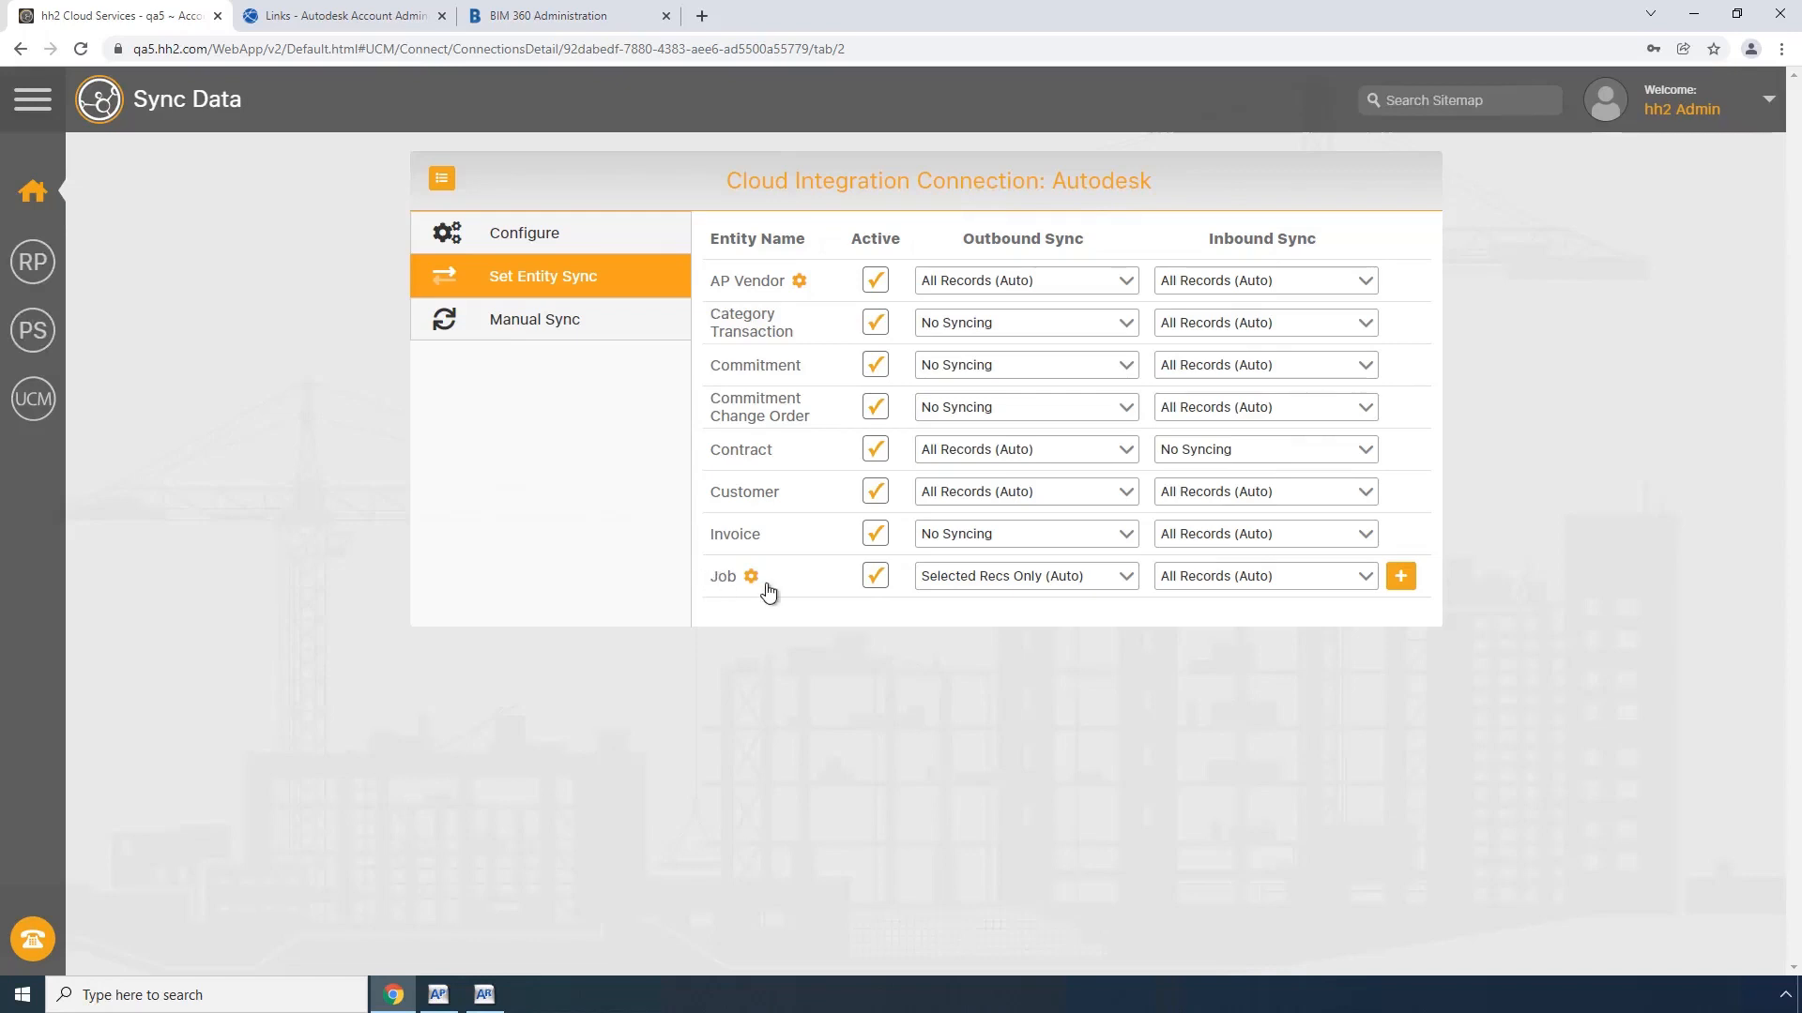
{"action": "left_click", "coordinate": [1123, 584]}
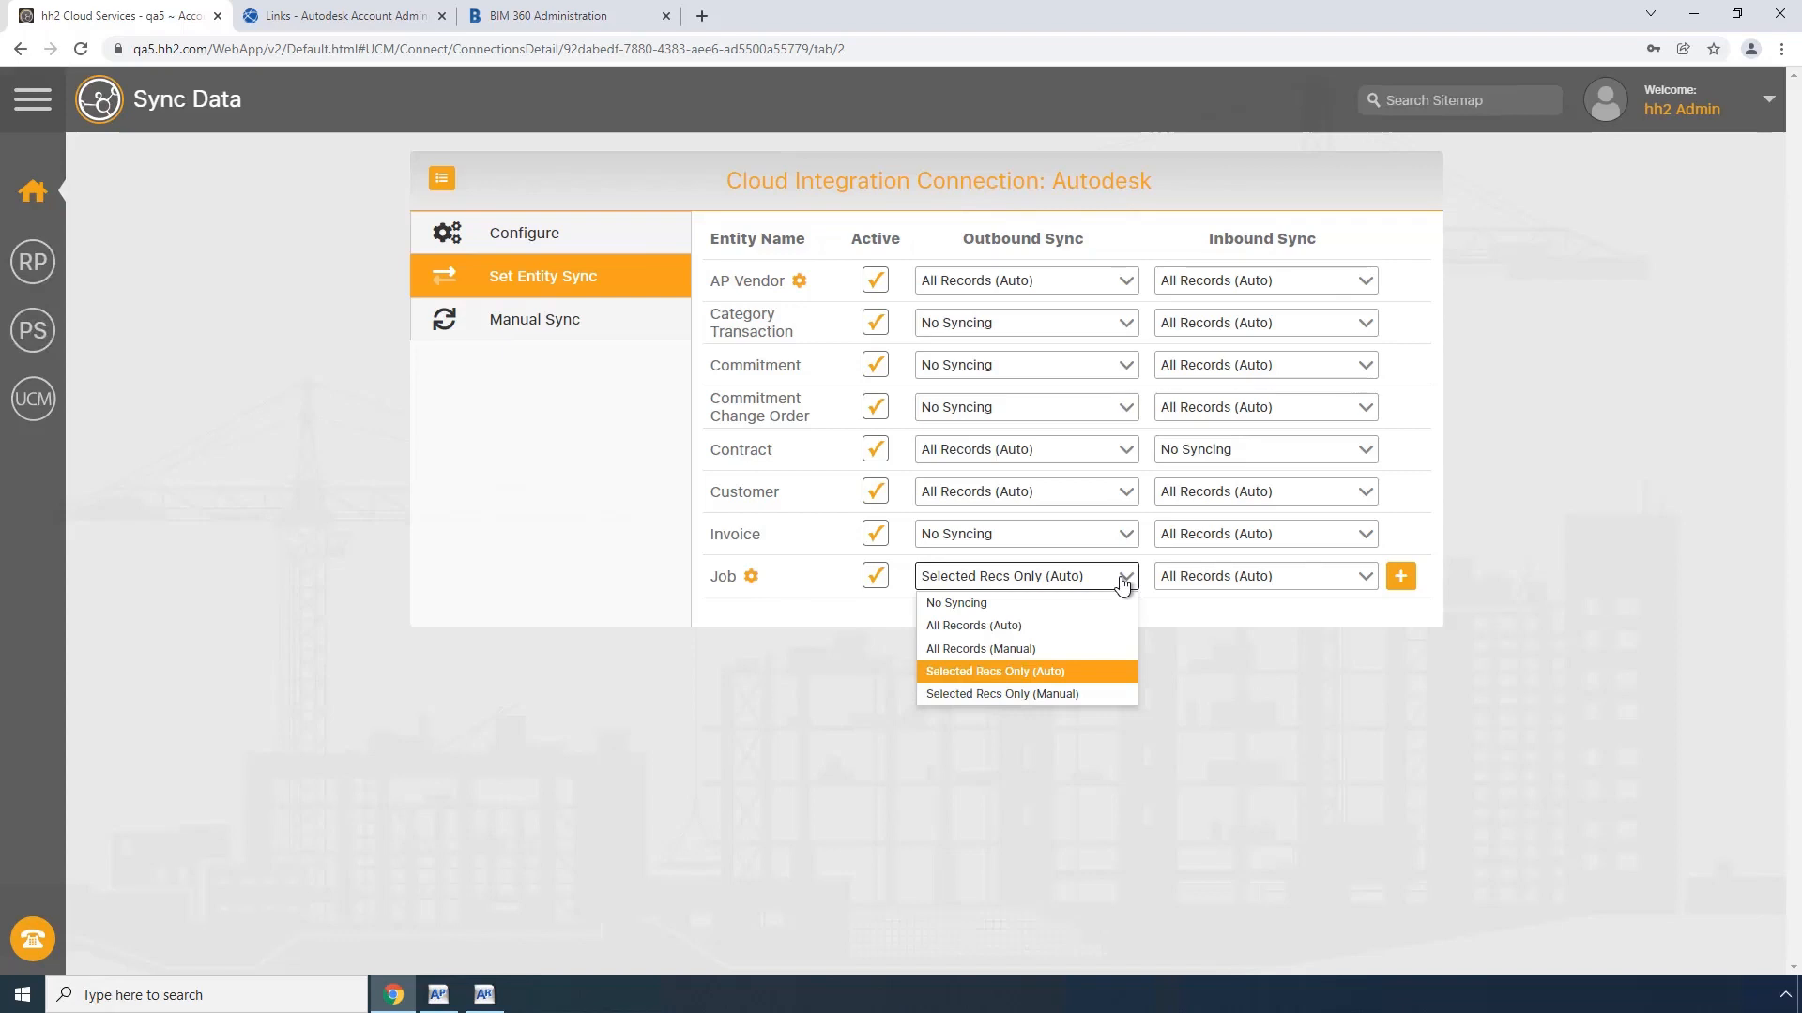
{"action": "left_click", "coordinate": [849, 612]}
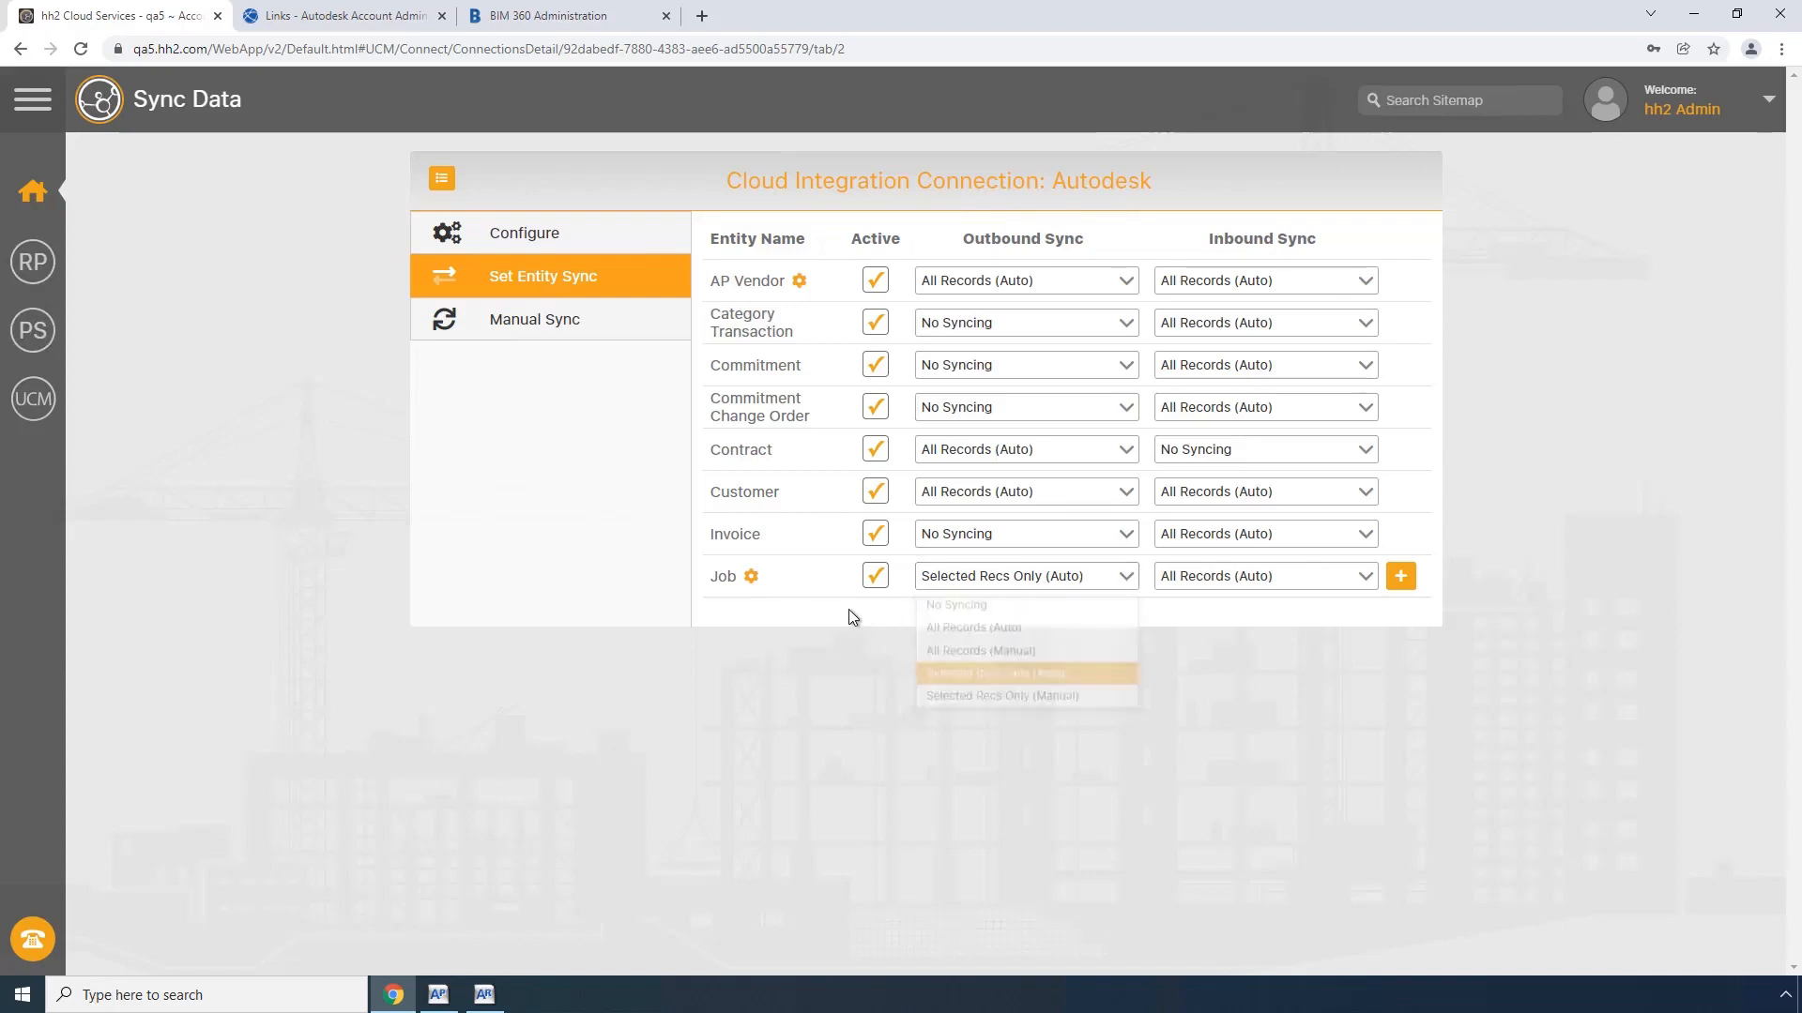
{"action": "left_click", "coordinate": [751, 580]}
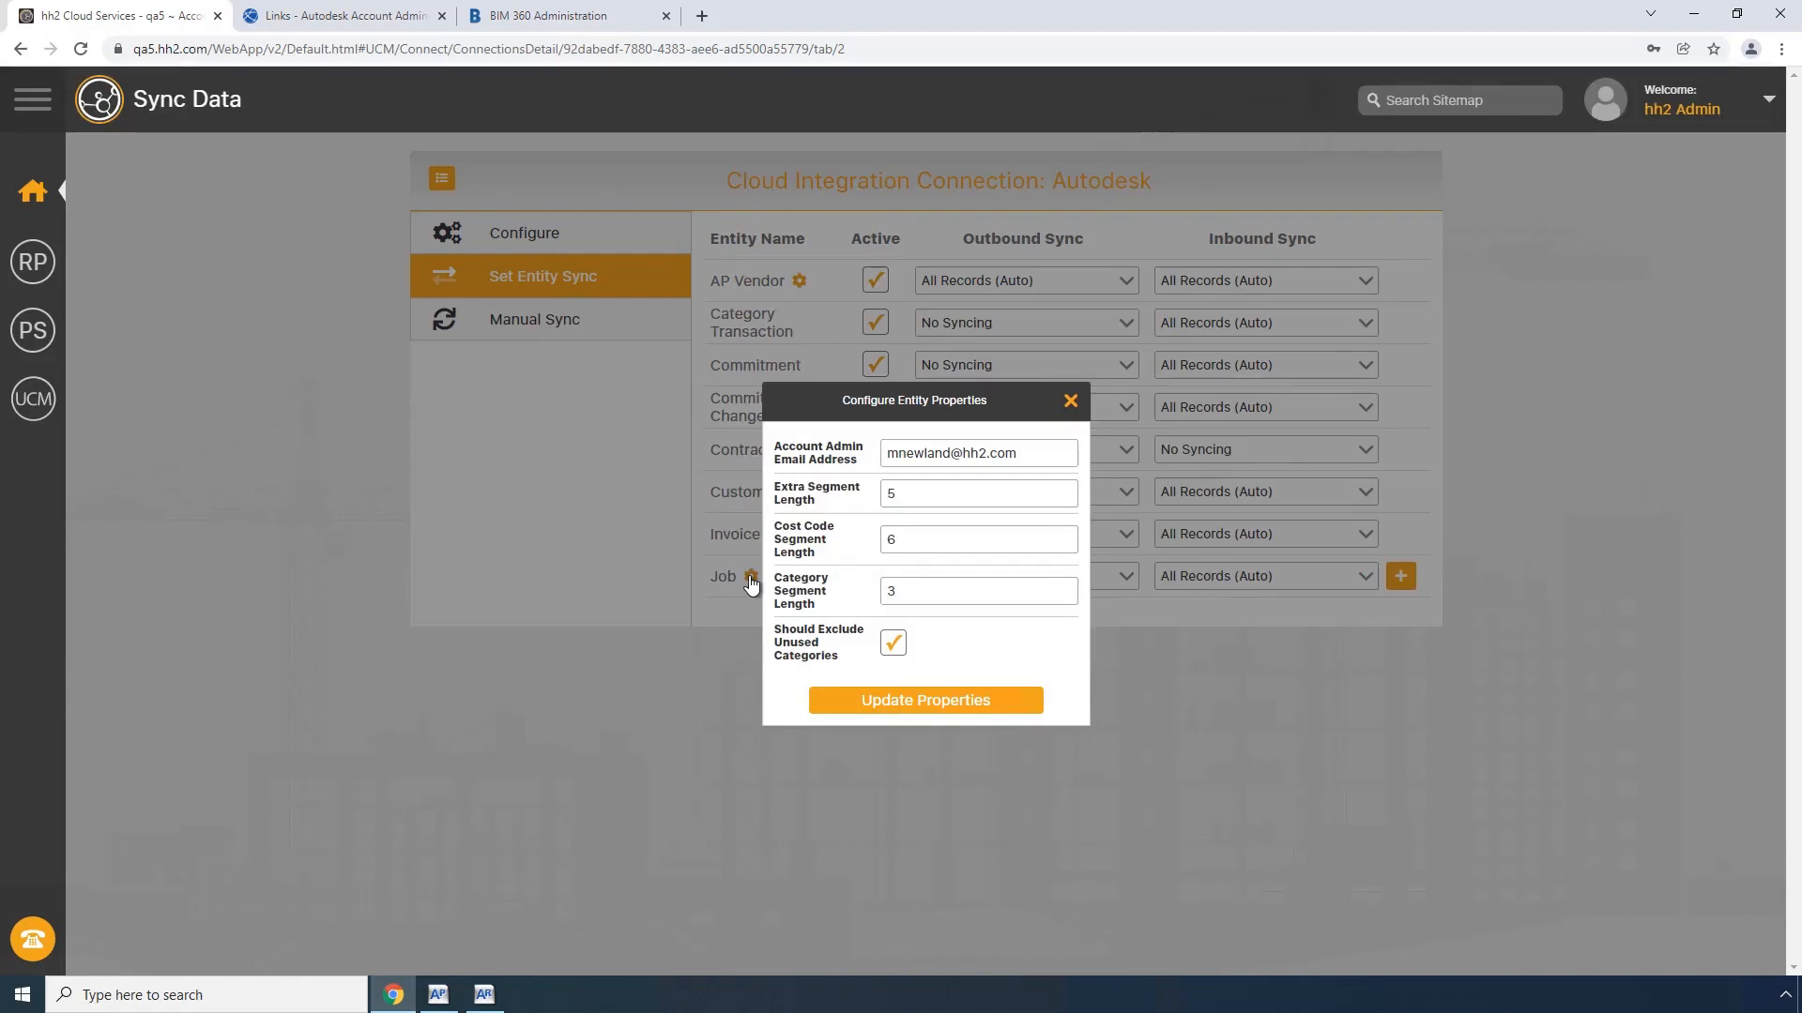
{"action": "left_click", "coordinate": [1070, 401]}
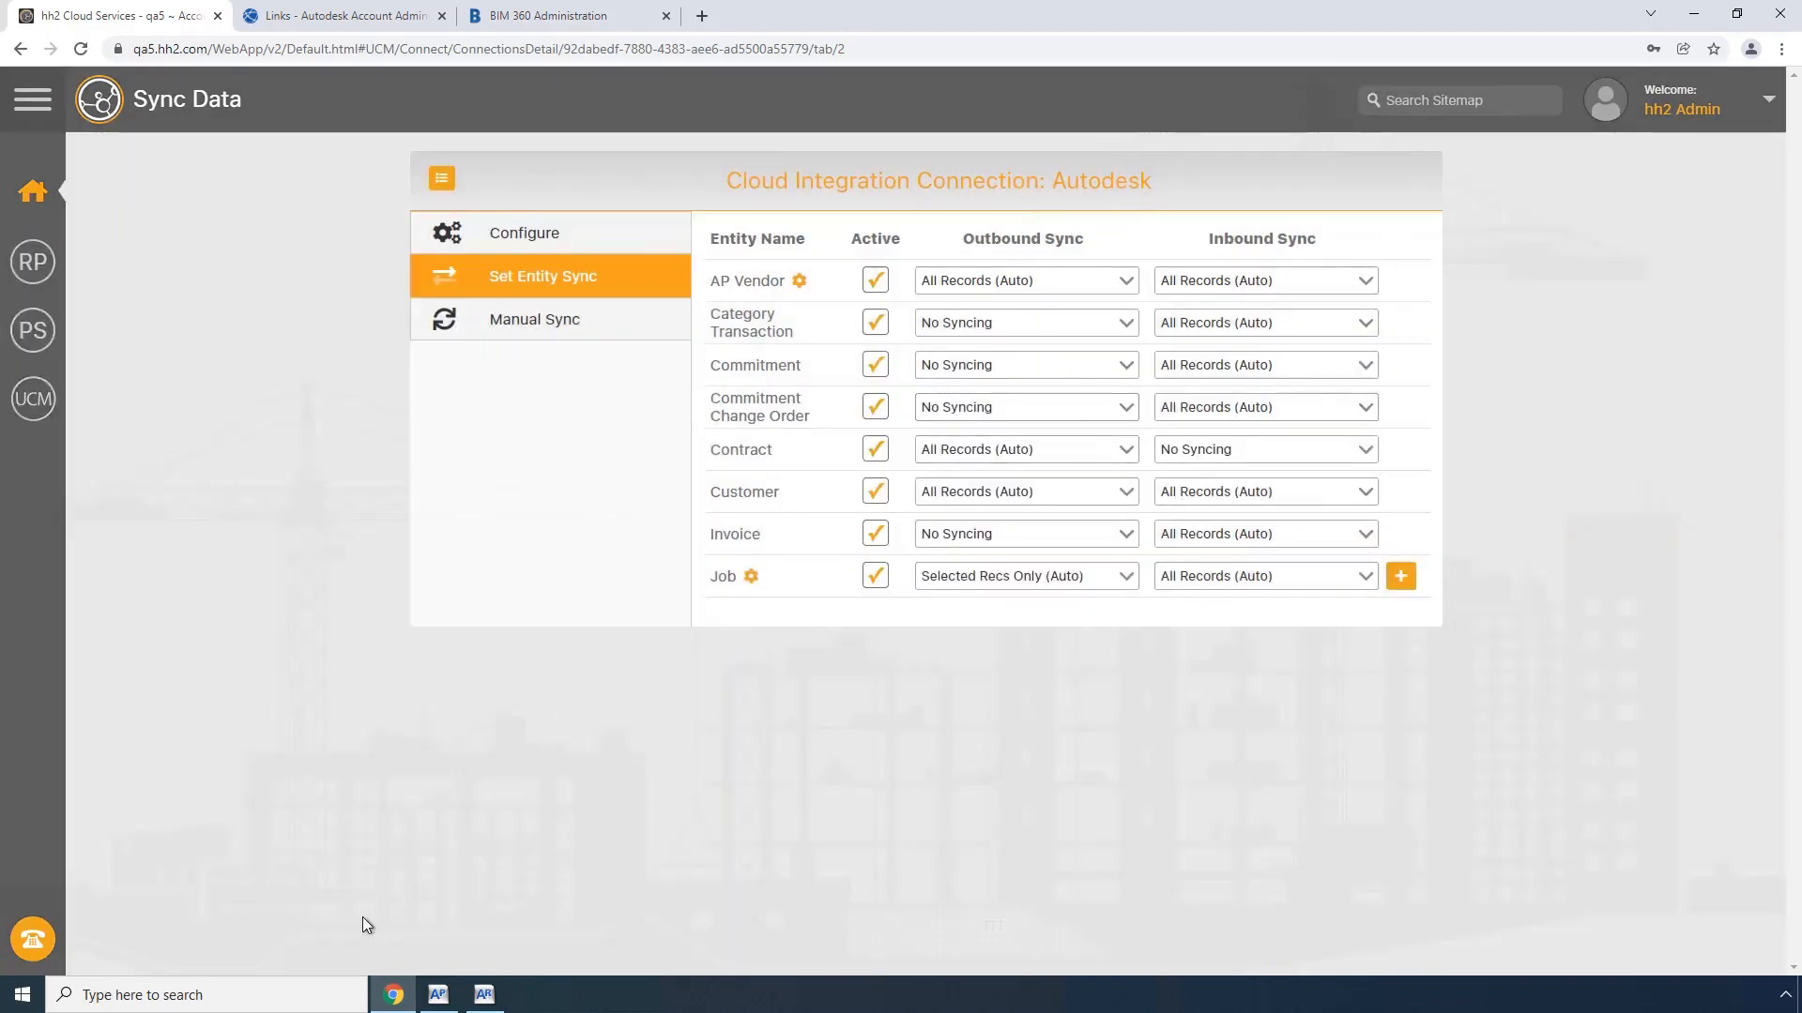
Step: Launch Sage 300 Job Cost and log on with the account's user name and password
{"action": "left_click", "coordinate": [283, 999]}
{"action": "type", "text": "job cost"}
{"action": "key", "text": "Return"}
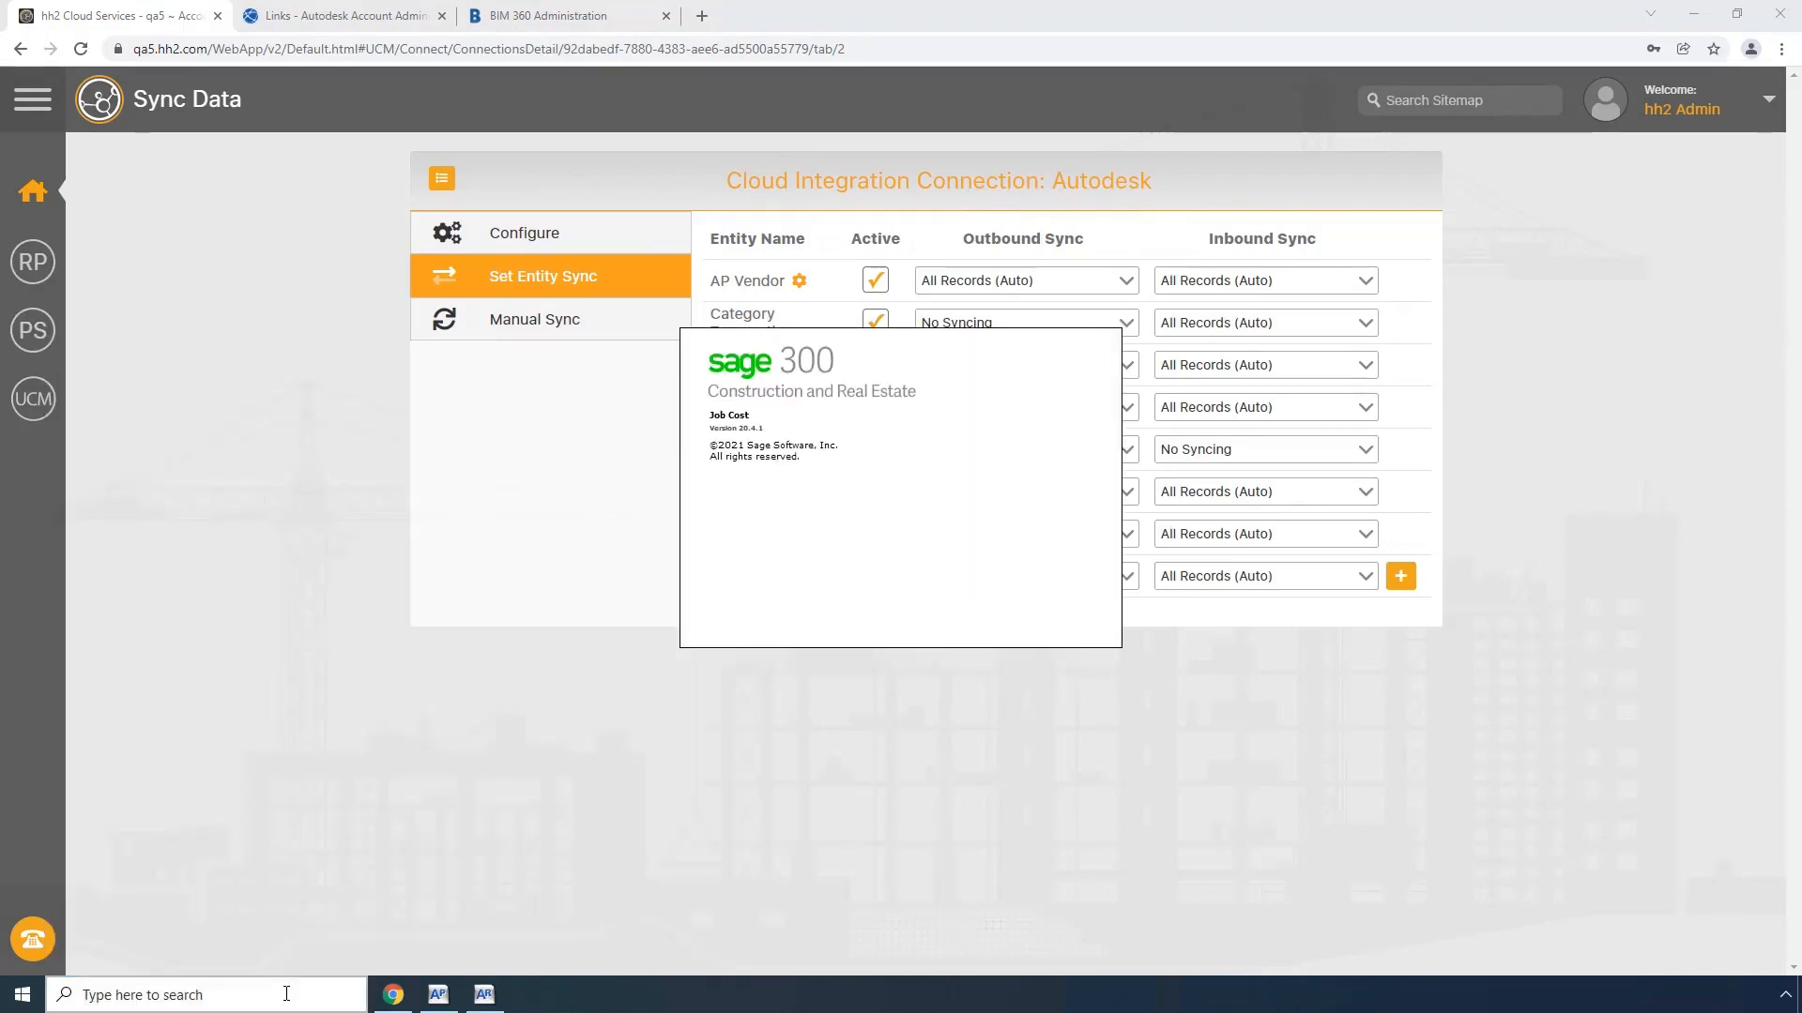
{"action": "type", "text": "mn"}
{"action": "key", "text": "Tab"}
{"action": "type", "text": "••"}
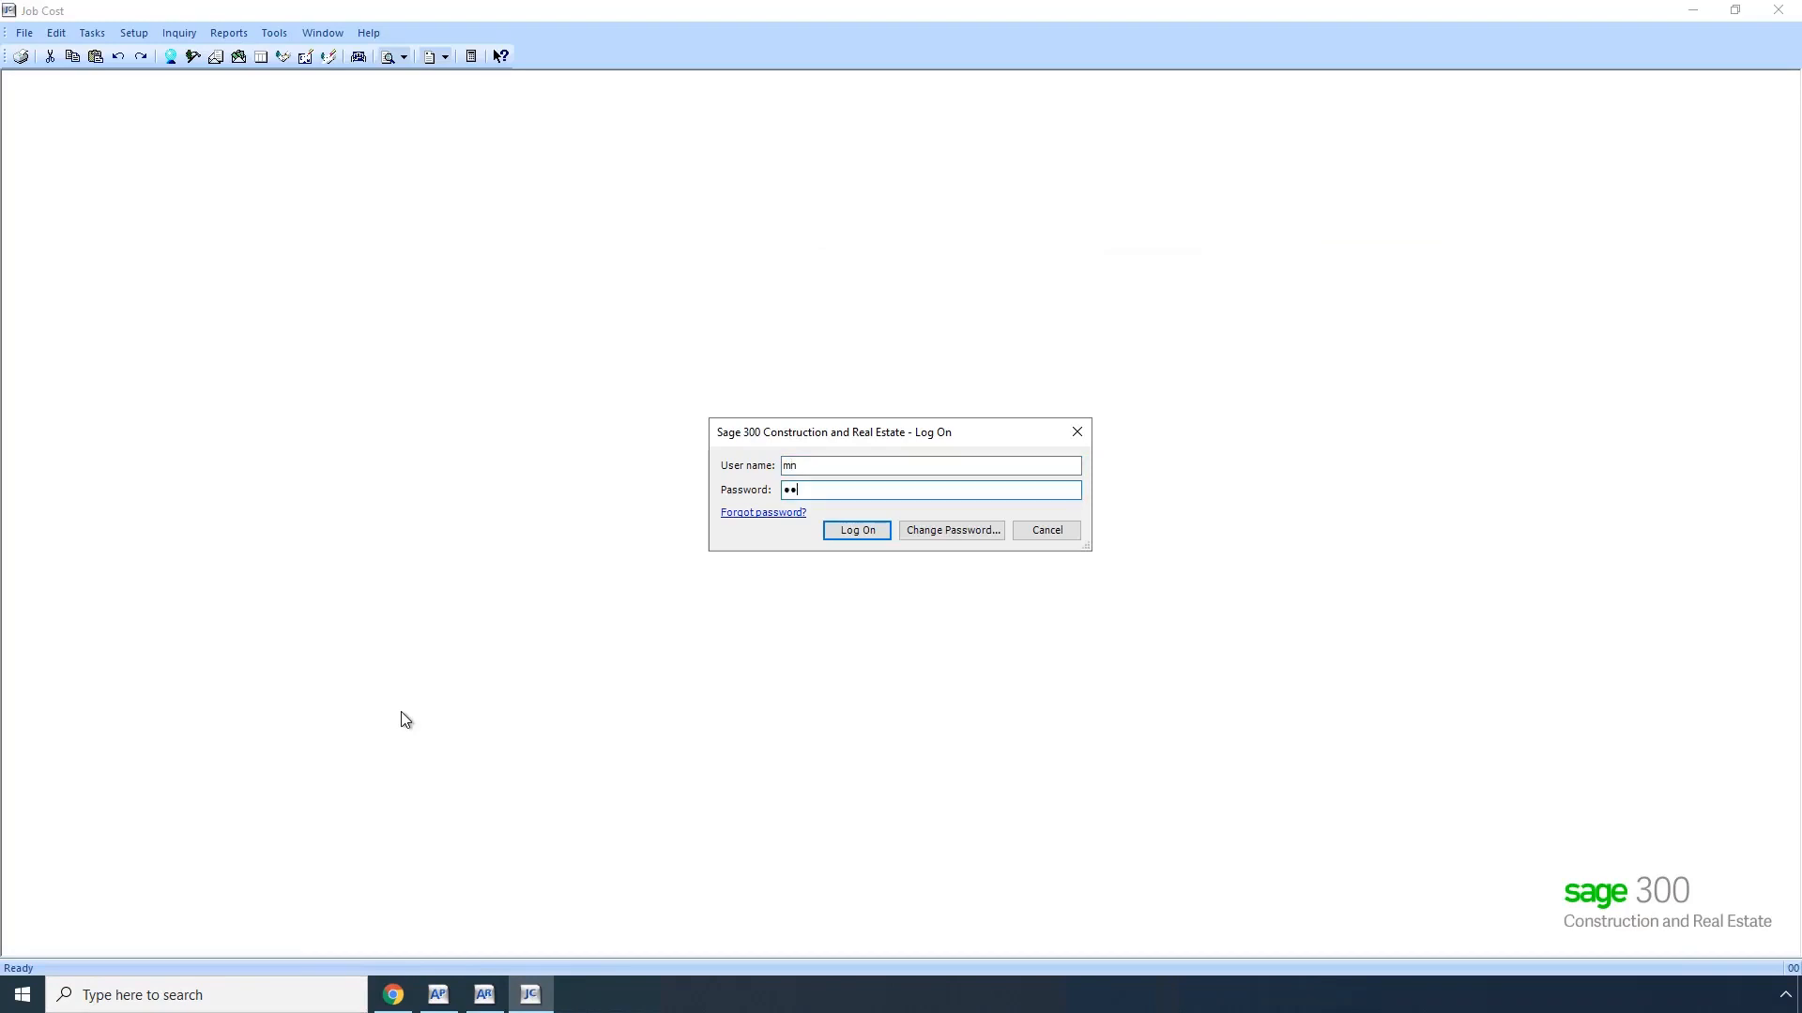
{"action": "key", "text": "Return"}
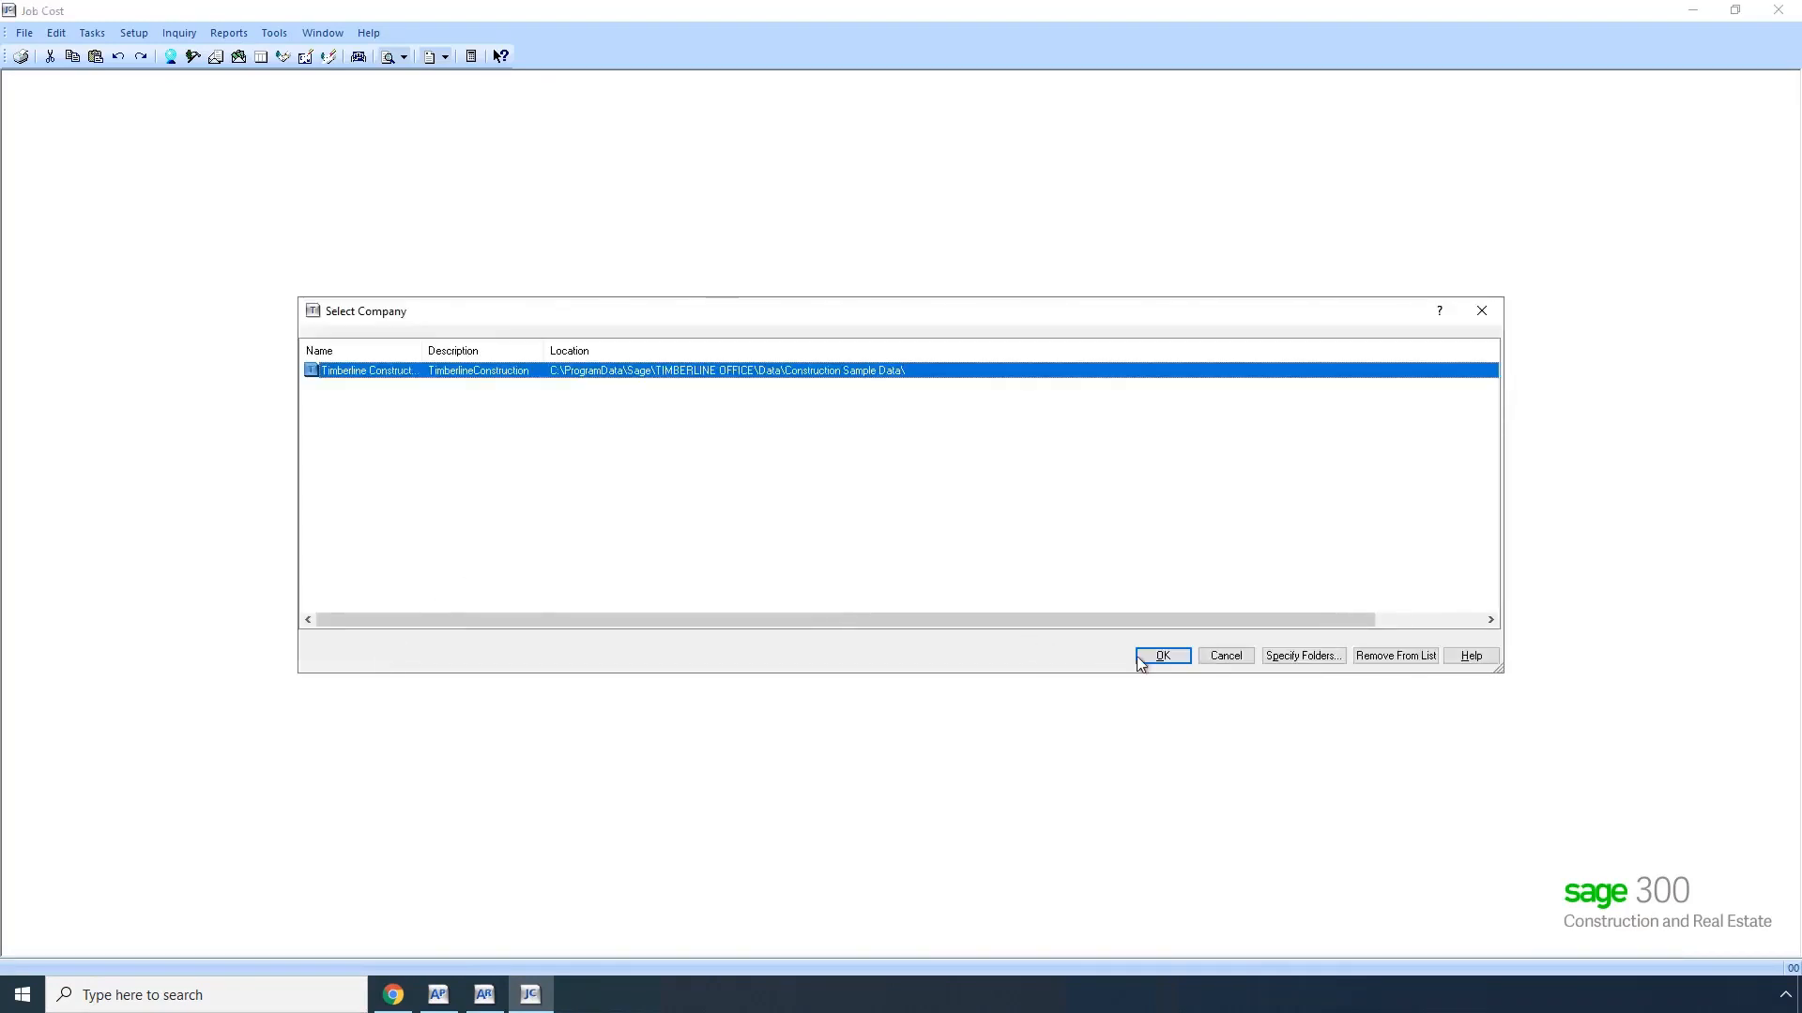
Step: Open the Timberline Construction company in Job Cost and run the Estimate Summary inquiry under Cost Control
{"action": "left_click", "coordinate": [1161, 656]}
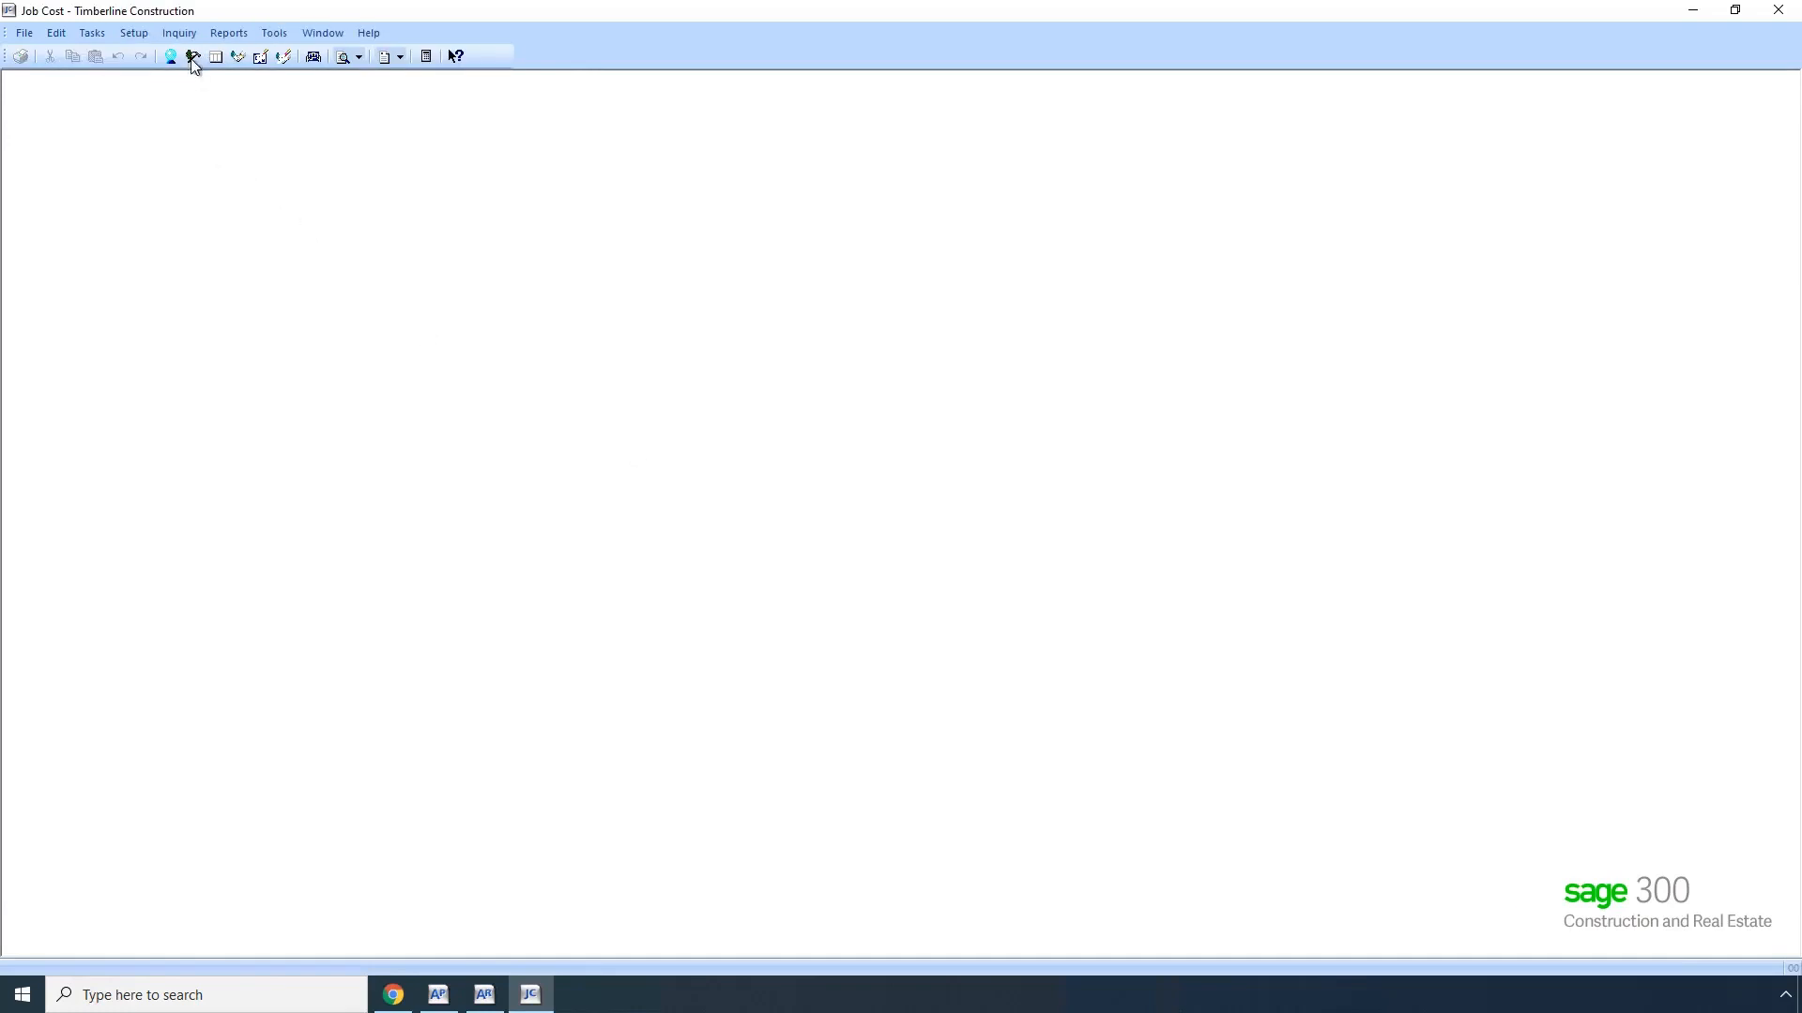
{"action": "left_click", "coordinate": [173, 33]}
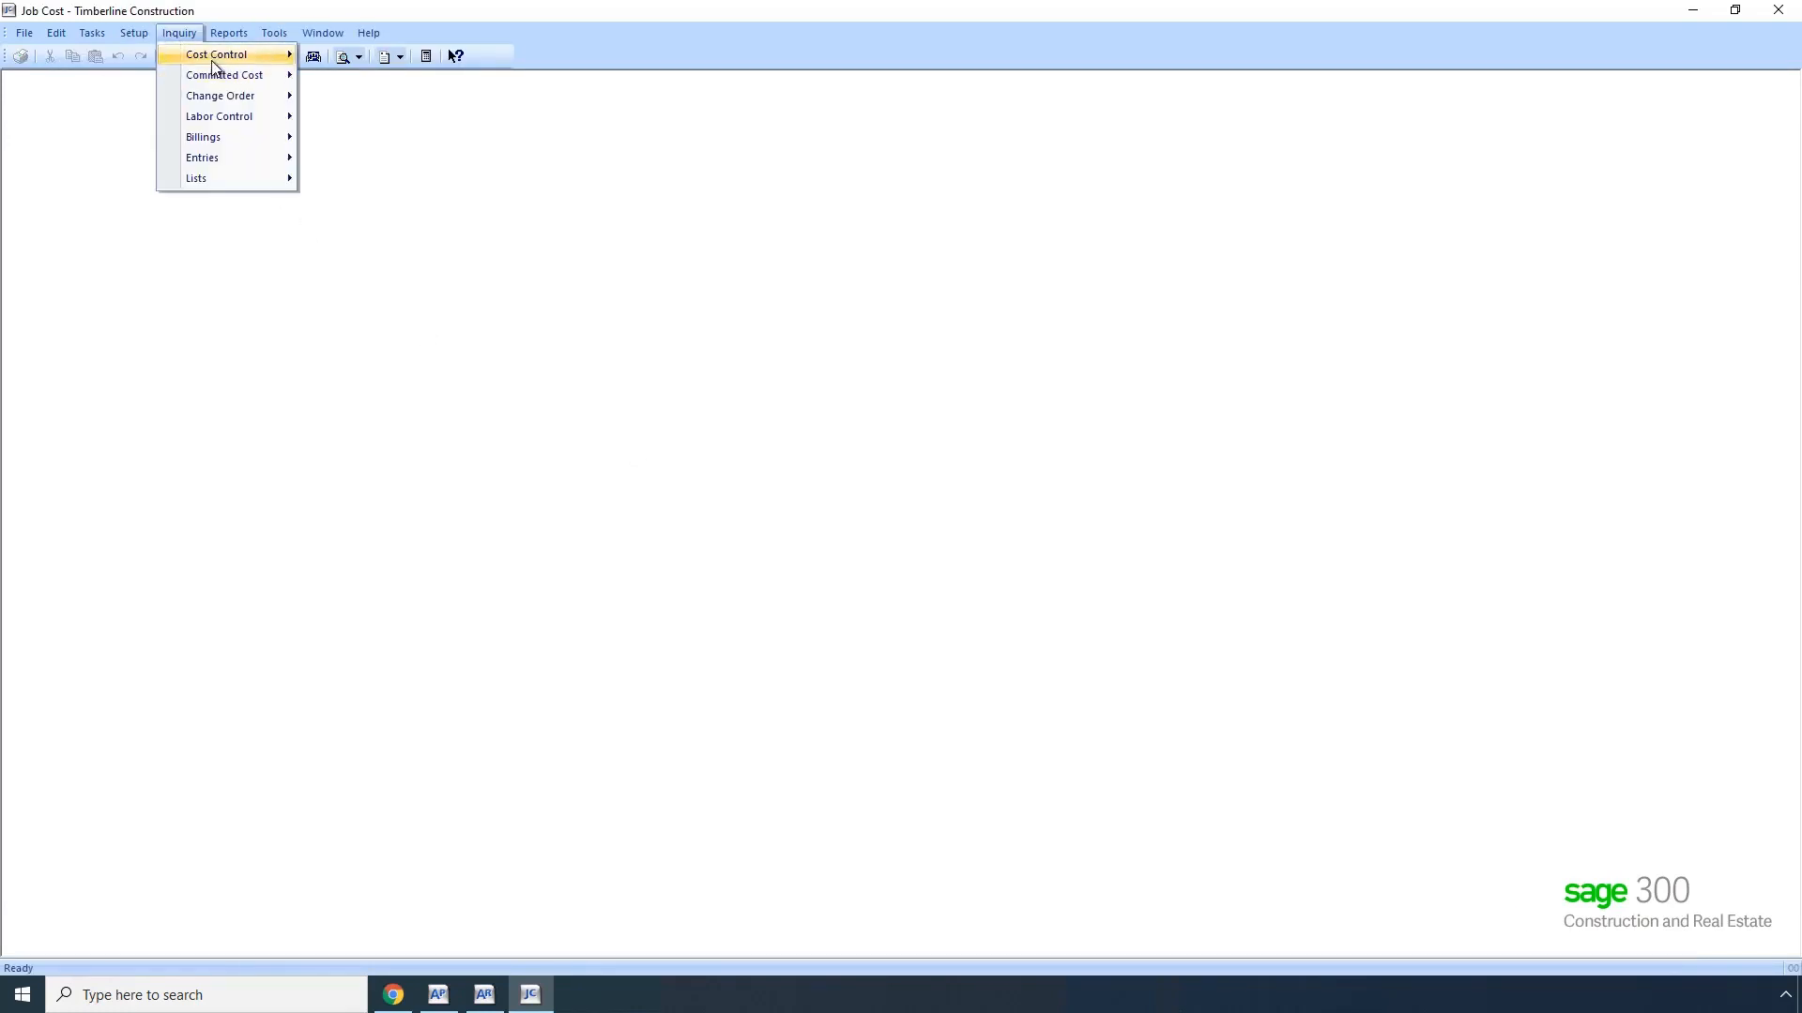
{"action": "mouse_move", "coordinate": [211, 60]}
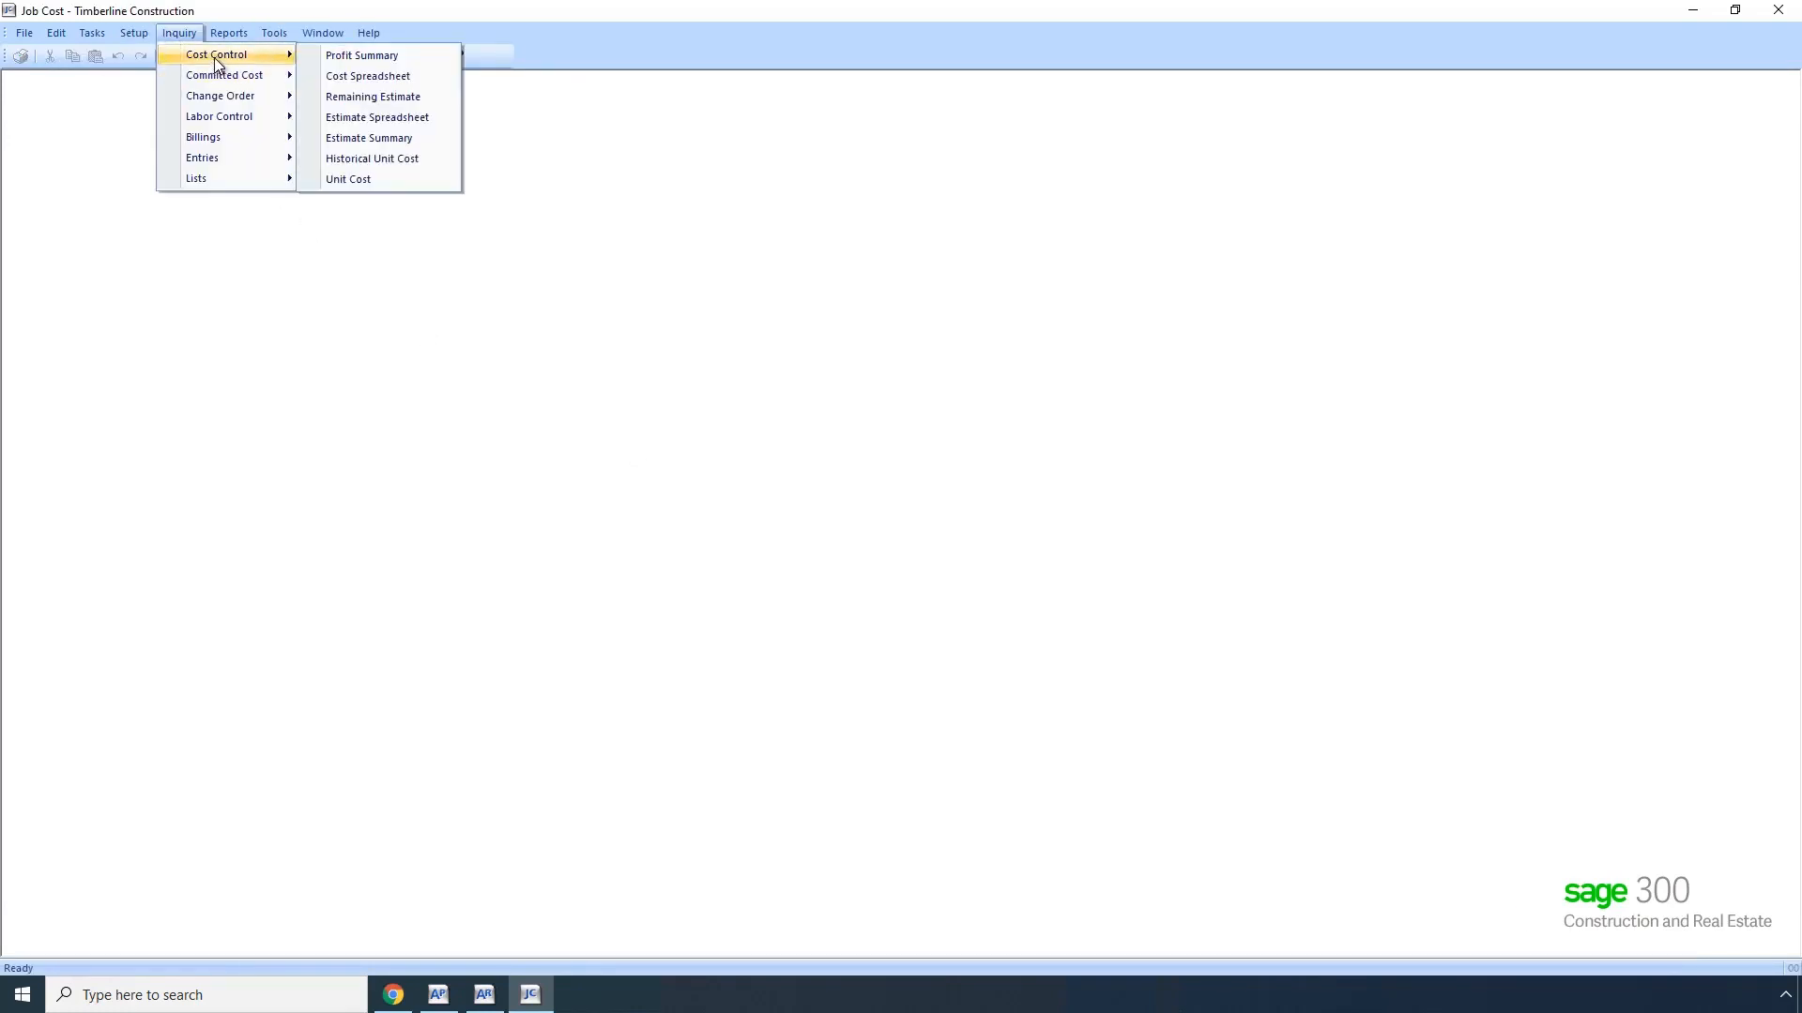
{"action": "left_click", "coordinate": [357, 139]}
{"action": "left_click", "coordinate": [895, 575]}
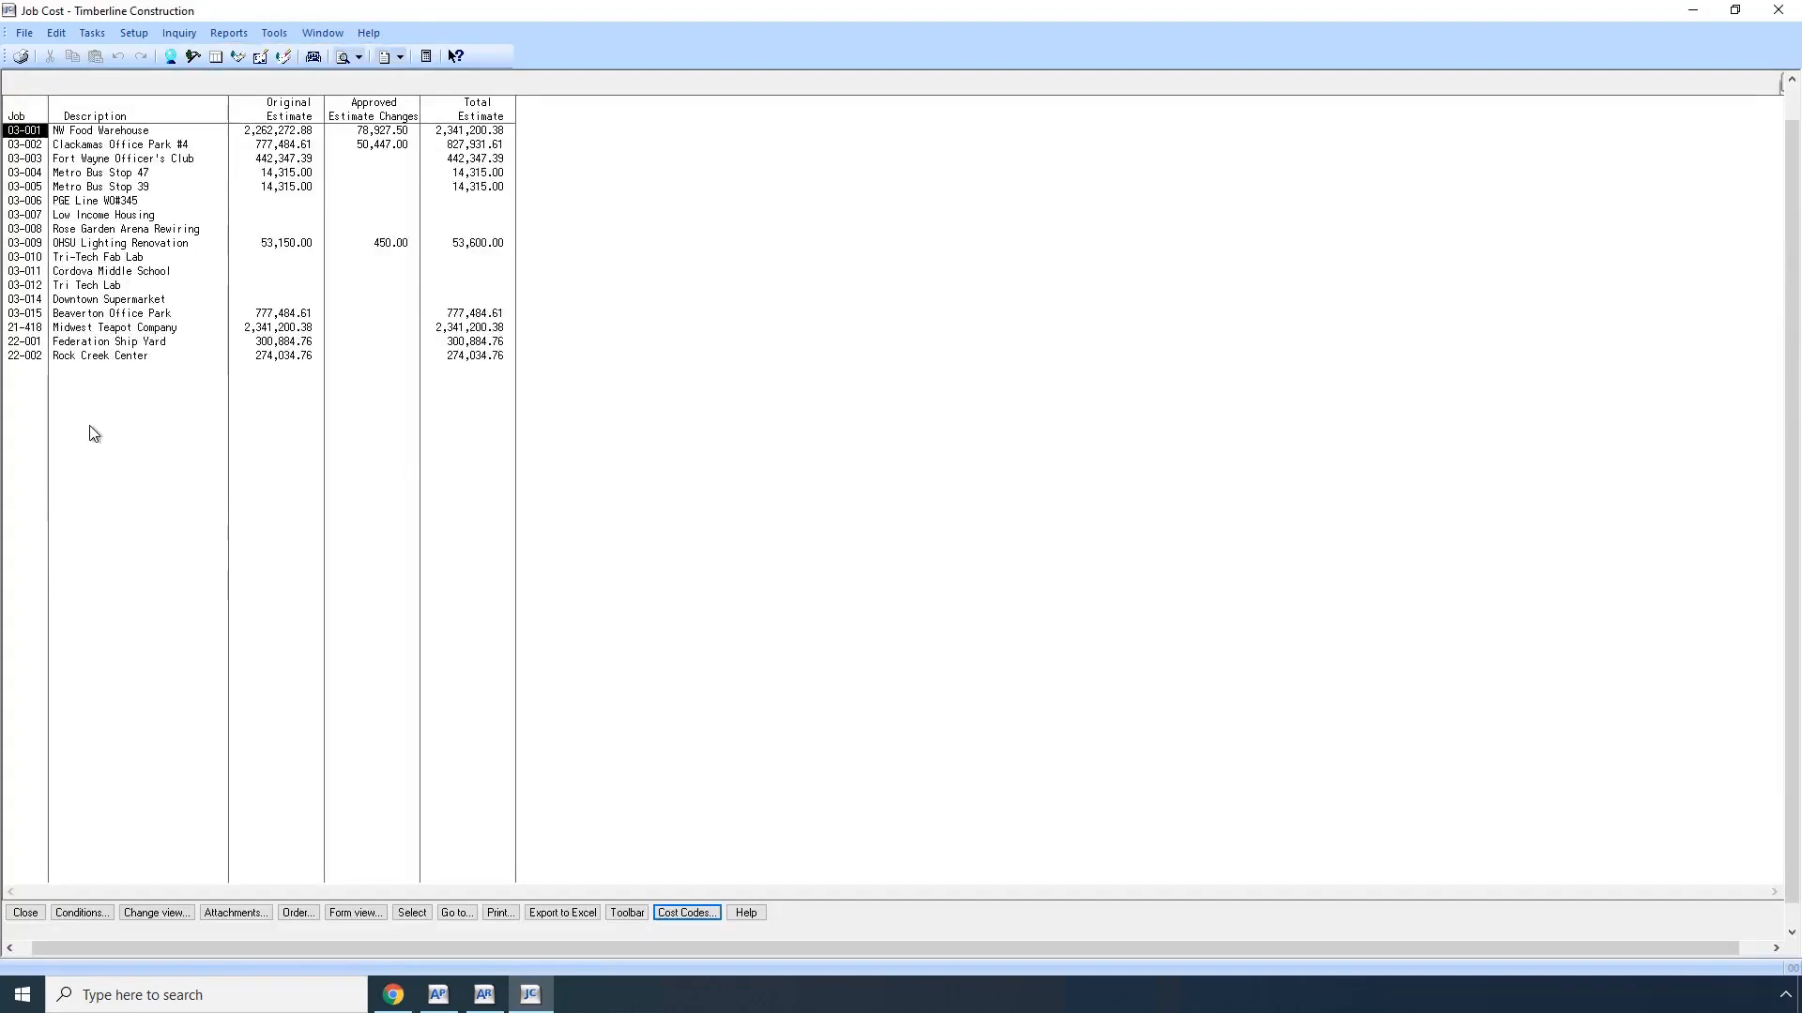
Step: Review the cost code estimates of job 22-002 Rock Creek Center and the transactions of cost code 3-130, then return to the job list
{"action": "left_click", "coordinate": [92, 356]}
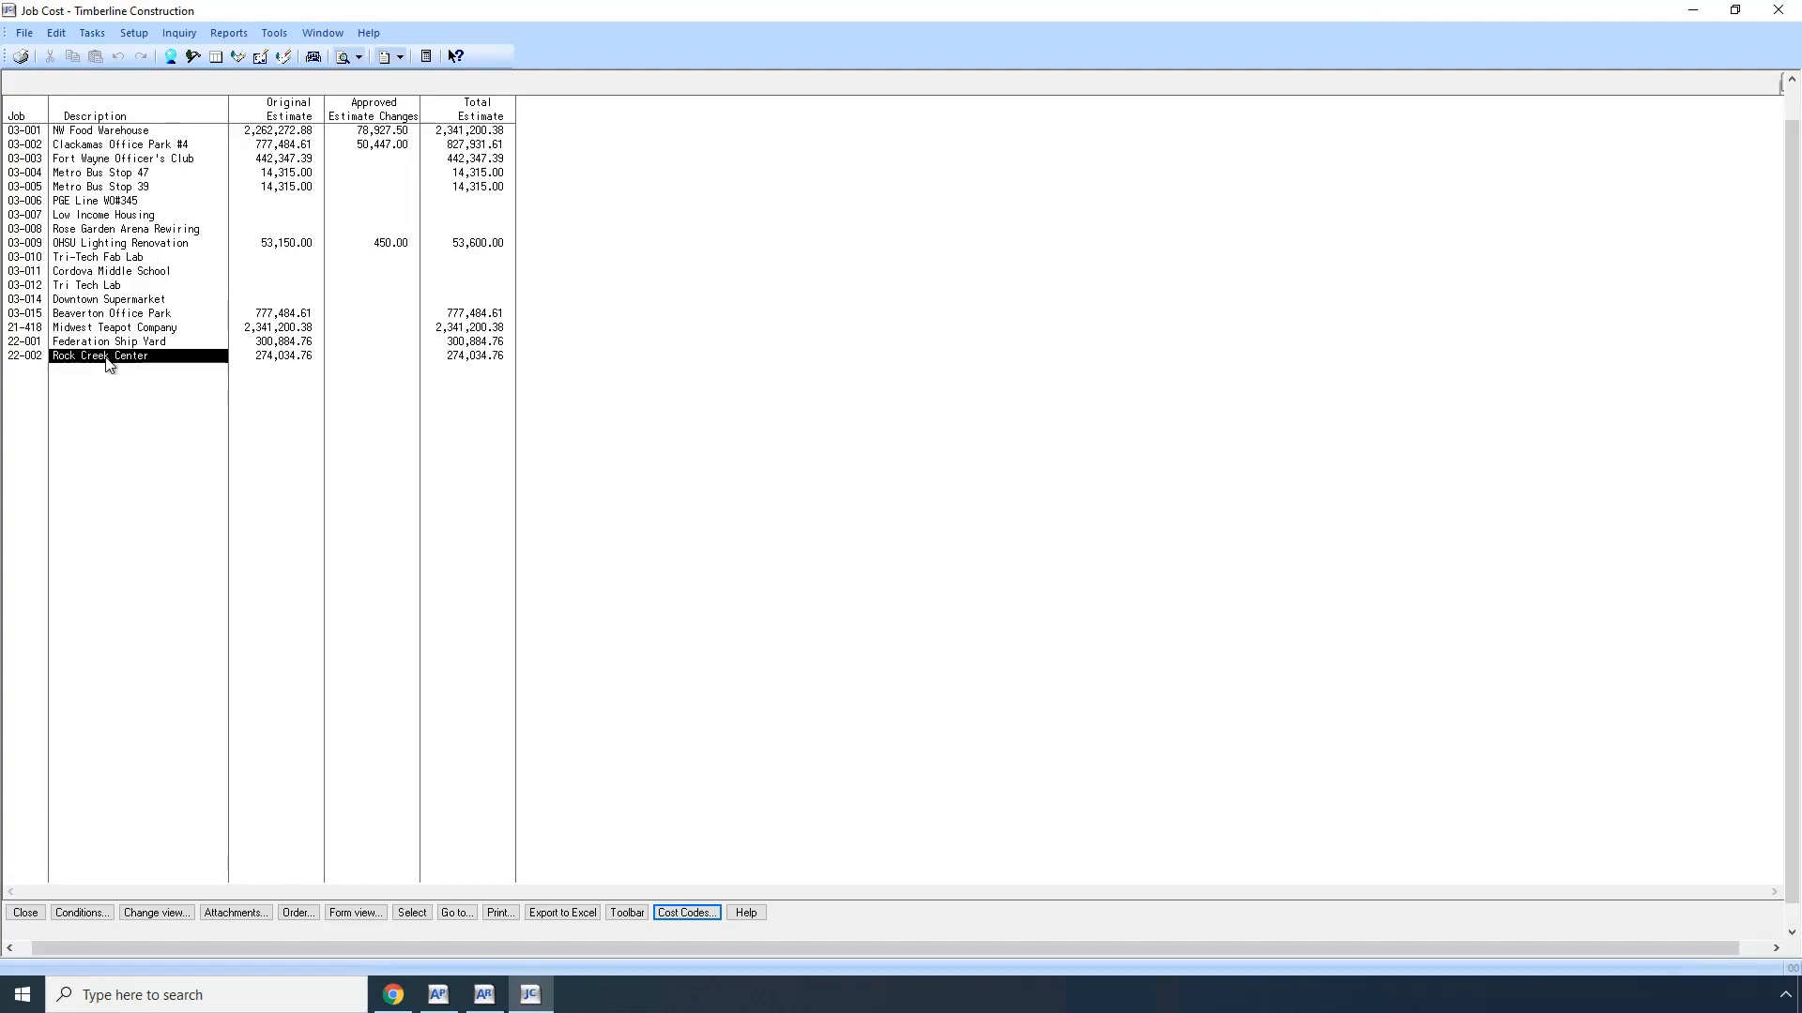
{"action": "double_click", "coordinate": [106, 359]}
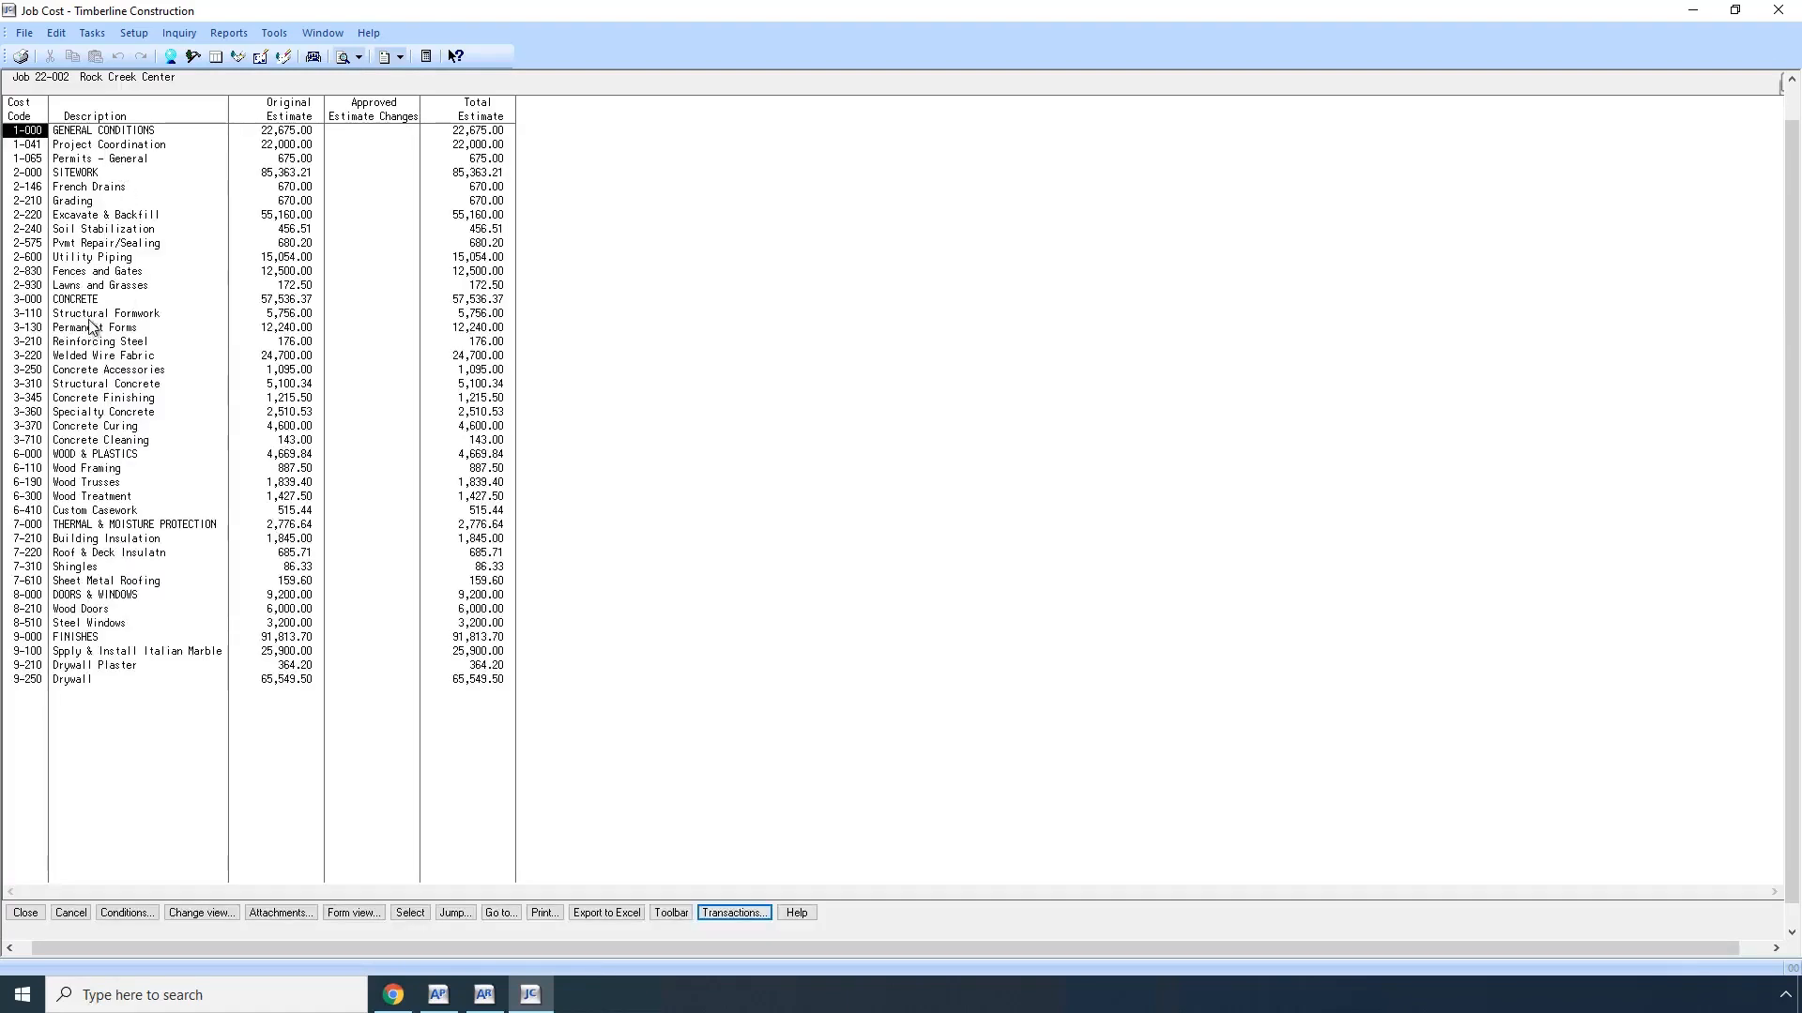
{"action": "double_click", "coordinate": [91, 328]}
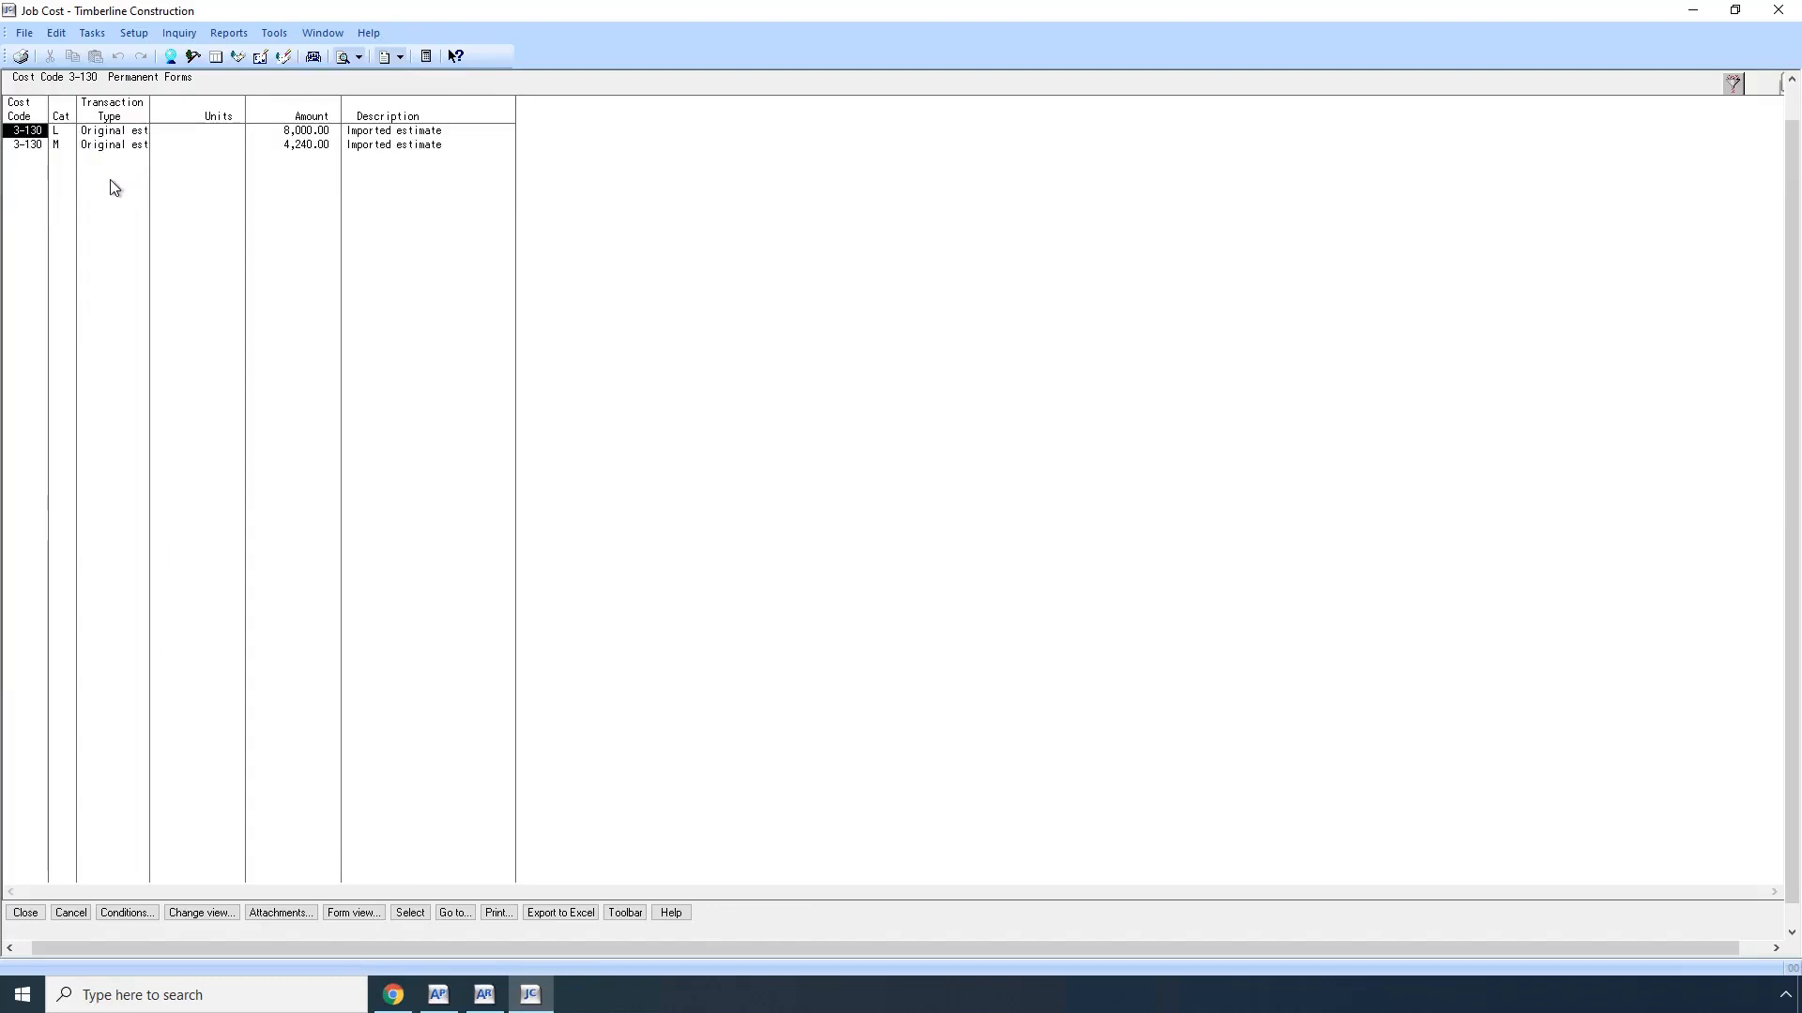
{"action": "key", "text": "Escape"}
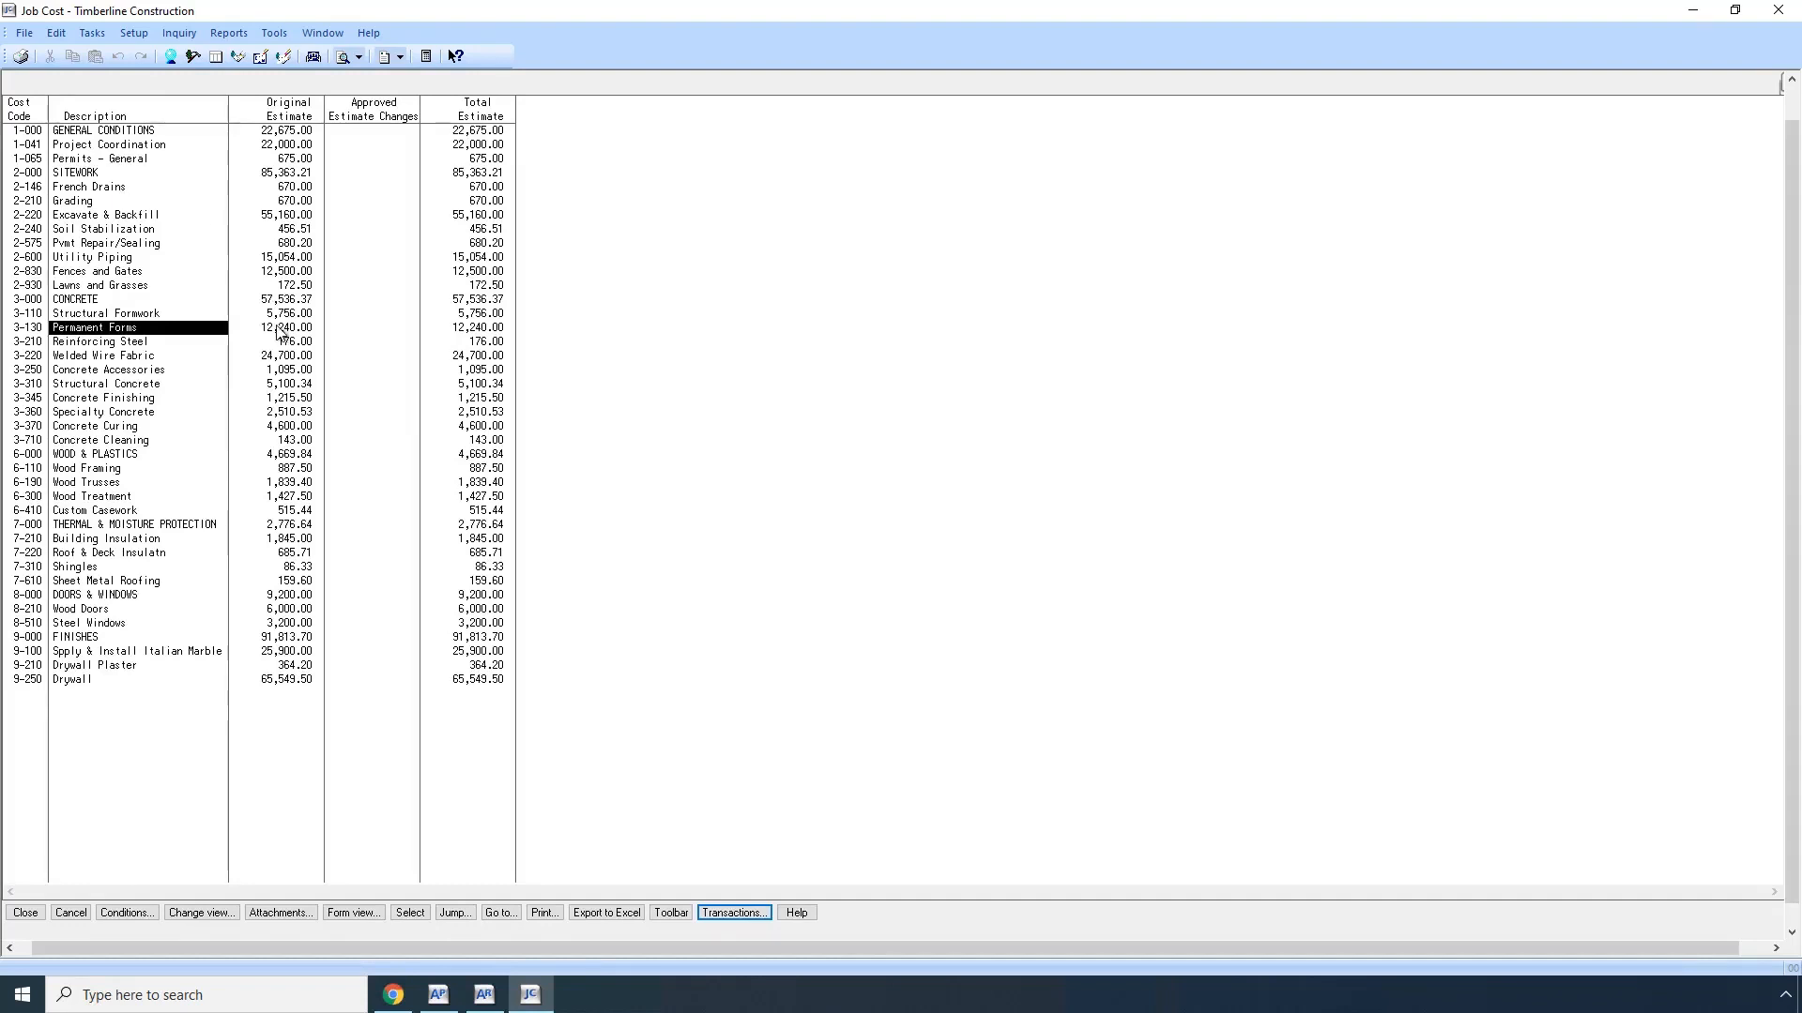
{"action": "key", "text": "Escape"}
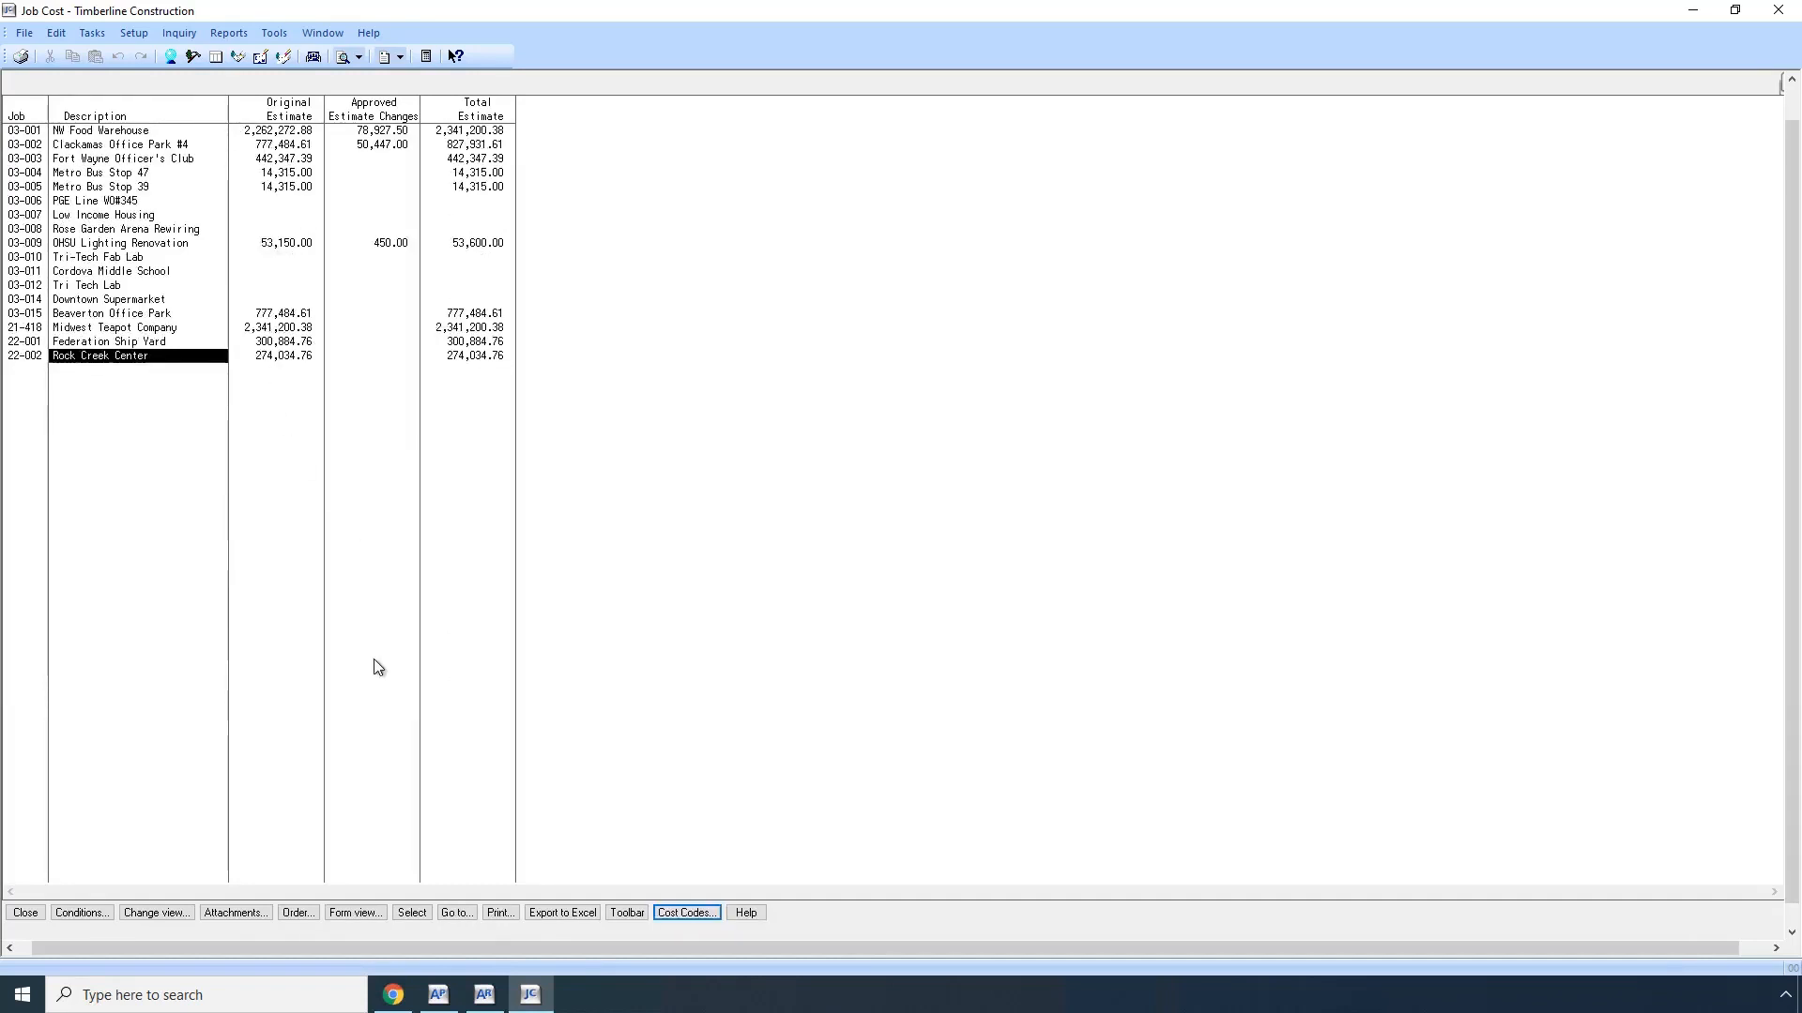
Step: Switch to hh2 Cloud Services and select job 22-002 Rock Creek Center for the Job entity's selected-records outbound sync
{"action": "left_click", "coordinate": [393, 1000]}
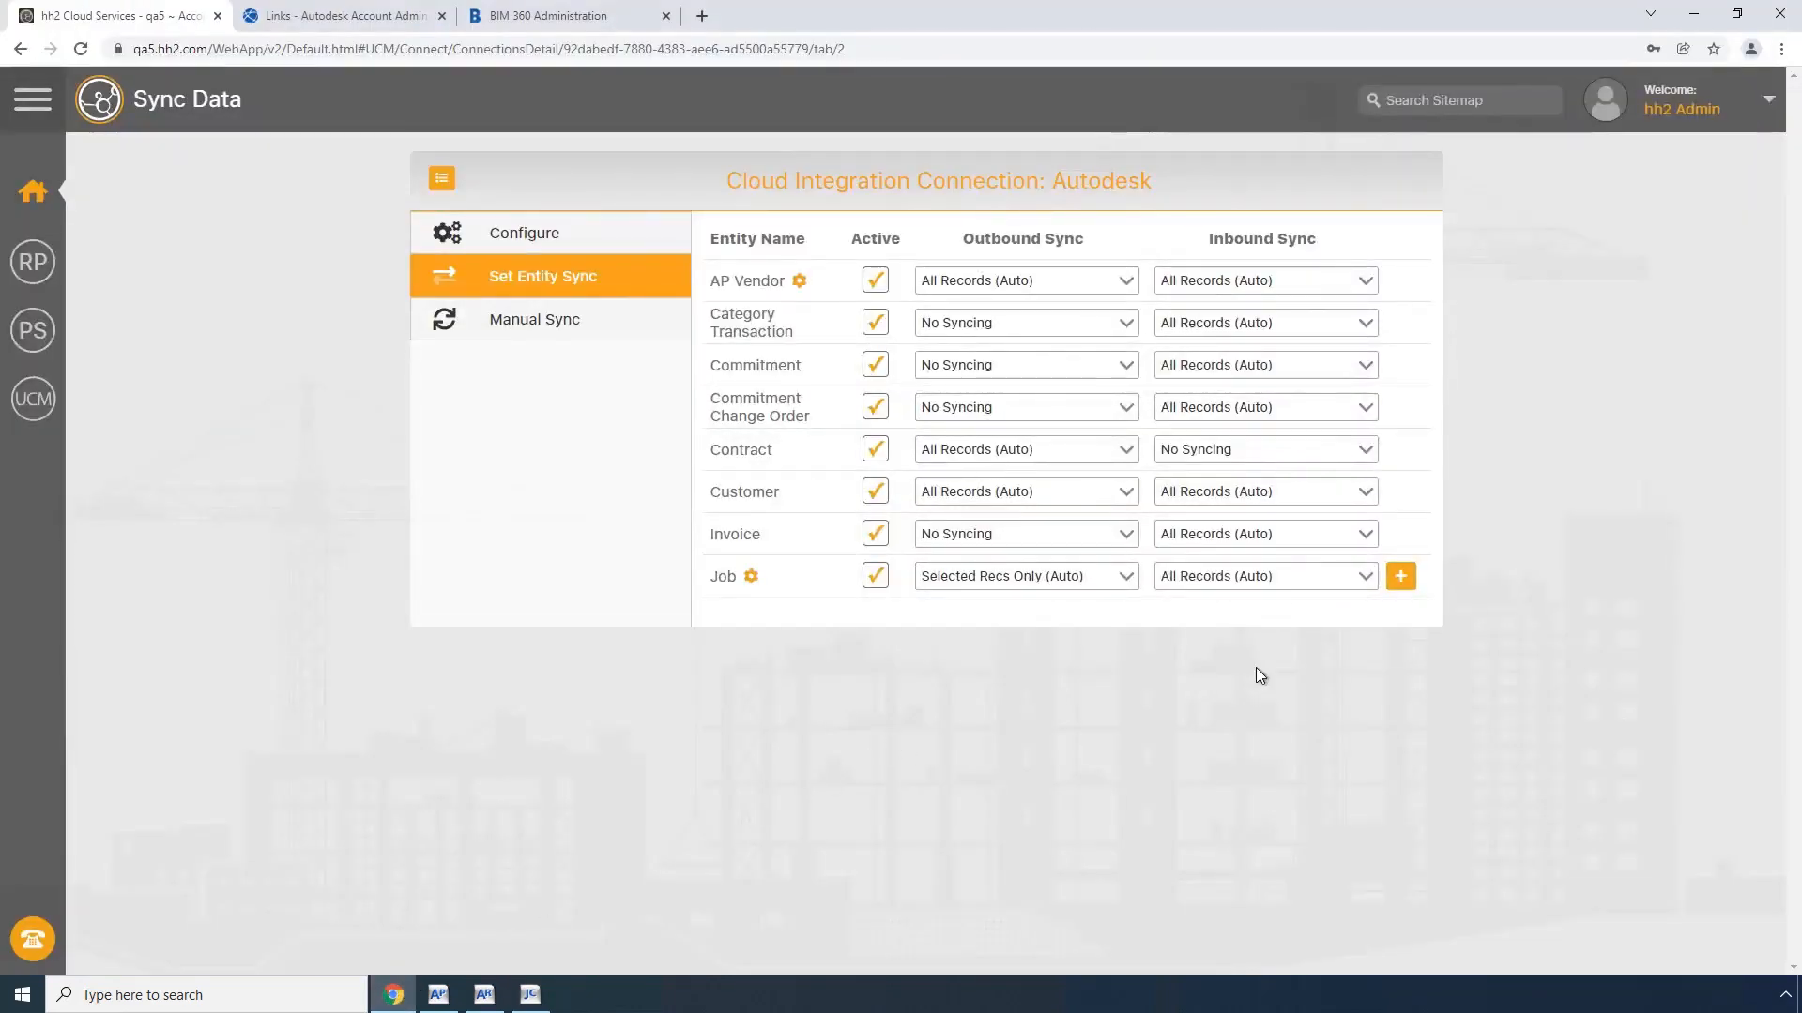
{"action": "left_click", "coordinate": [1401, 579]}
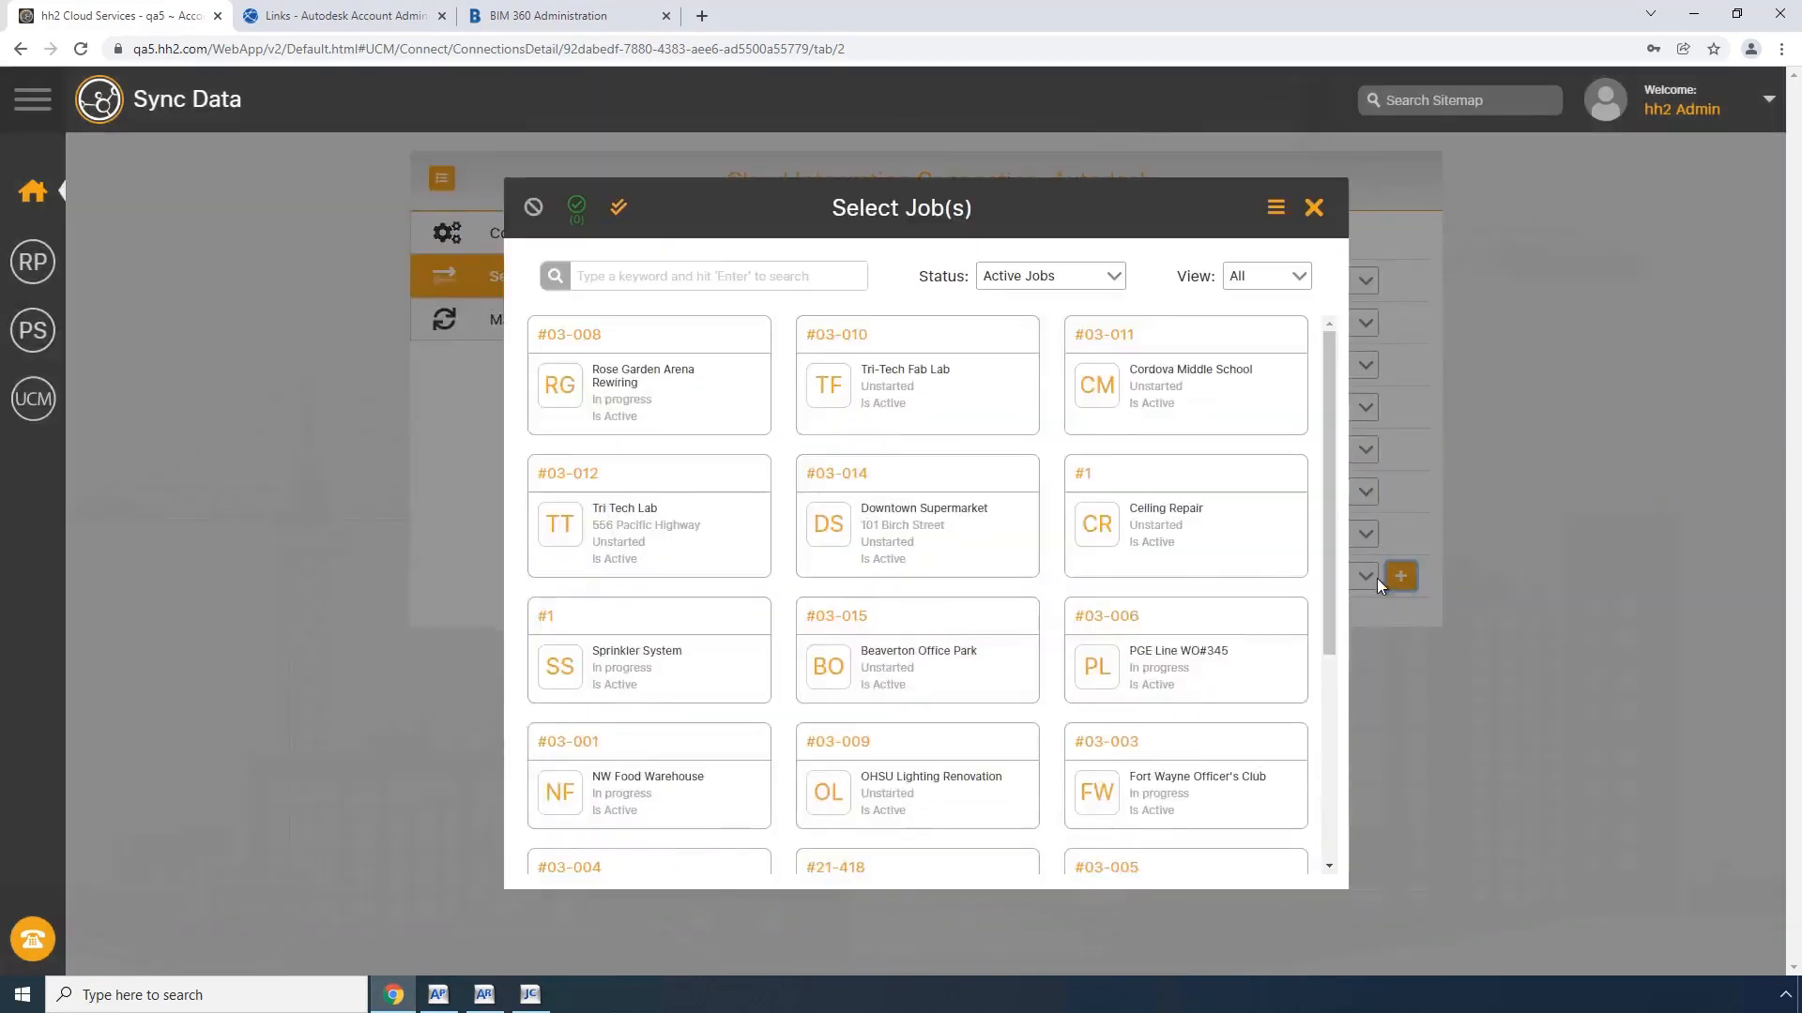
{"action": "left_click", "coordinate": [654, 275]}
{"action": "type", "text": "22-"}
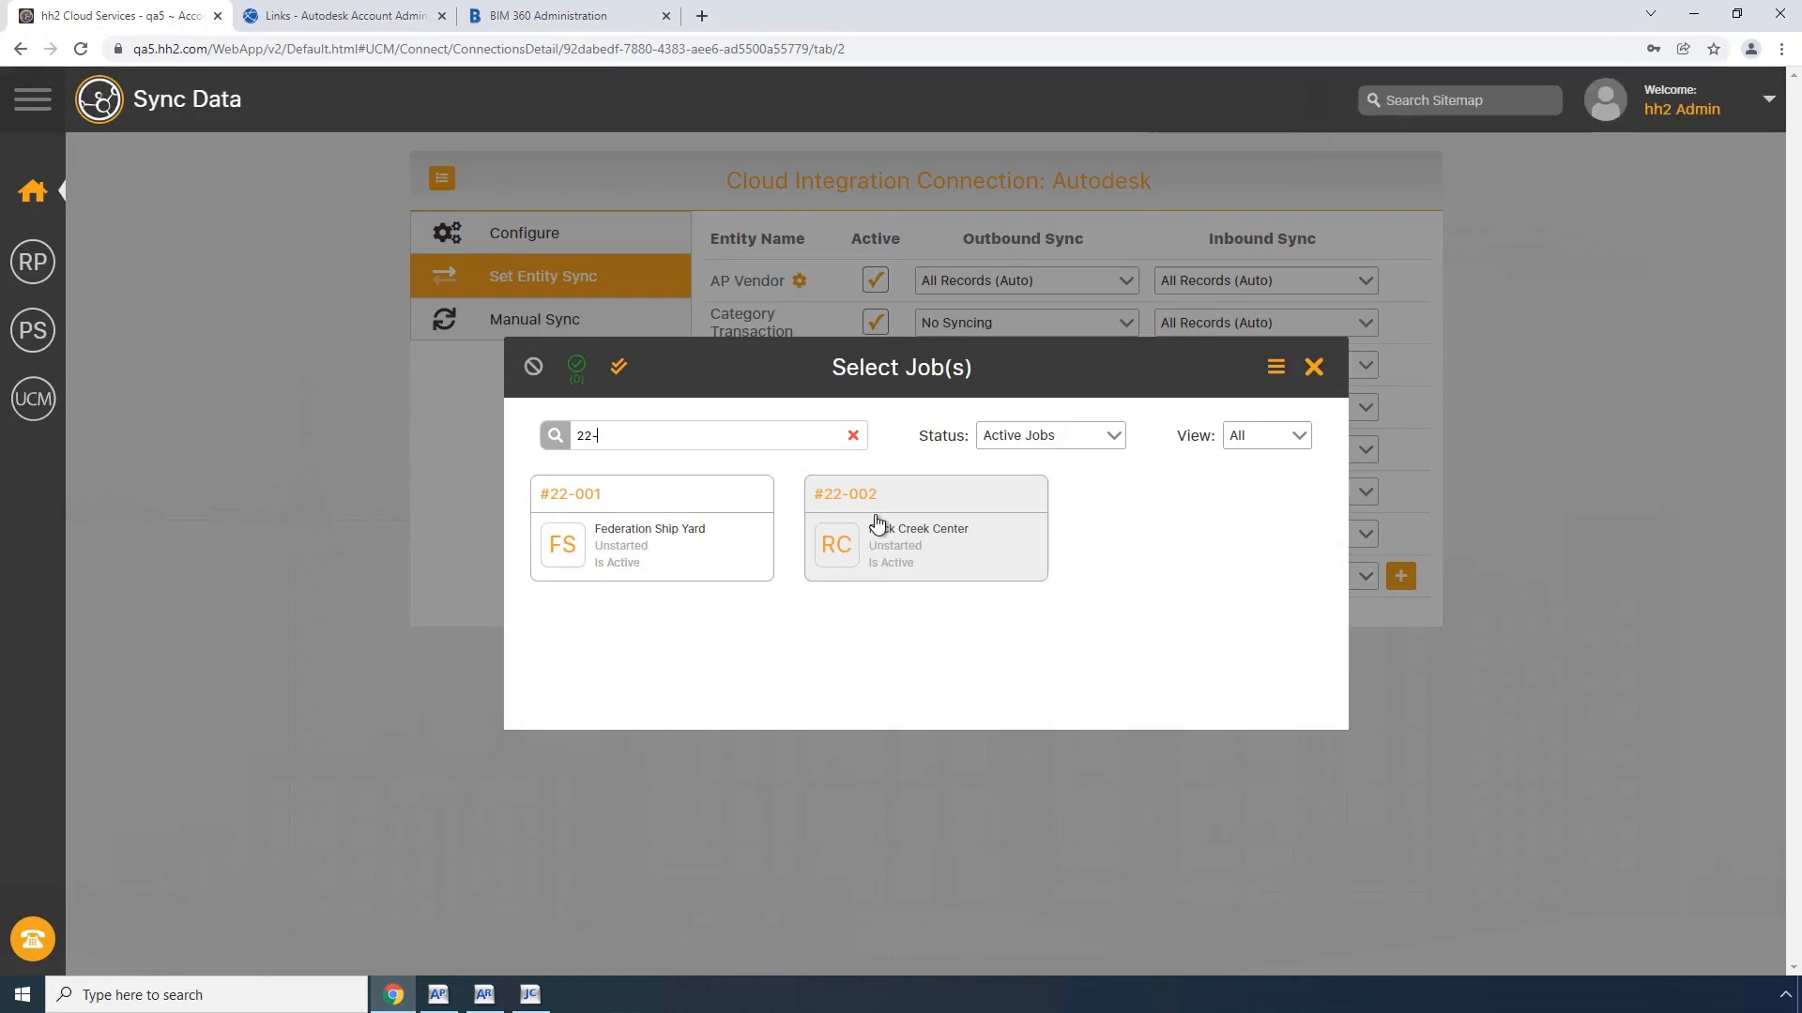
{"action": "left_click", "coordinate": [870, 508]}
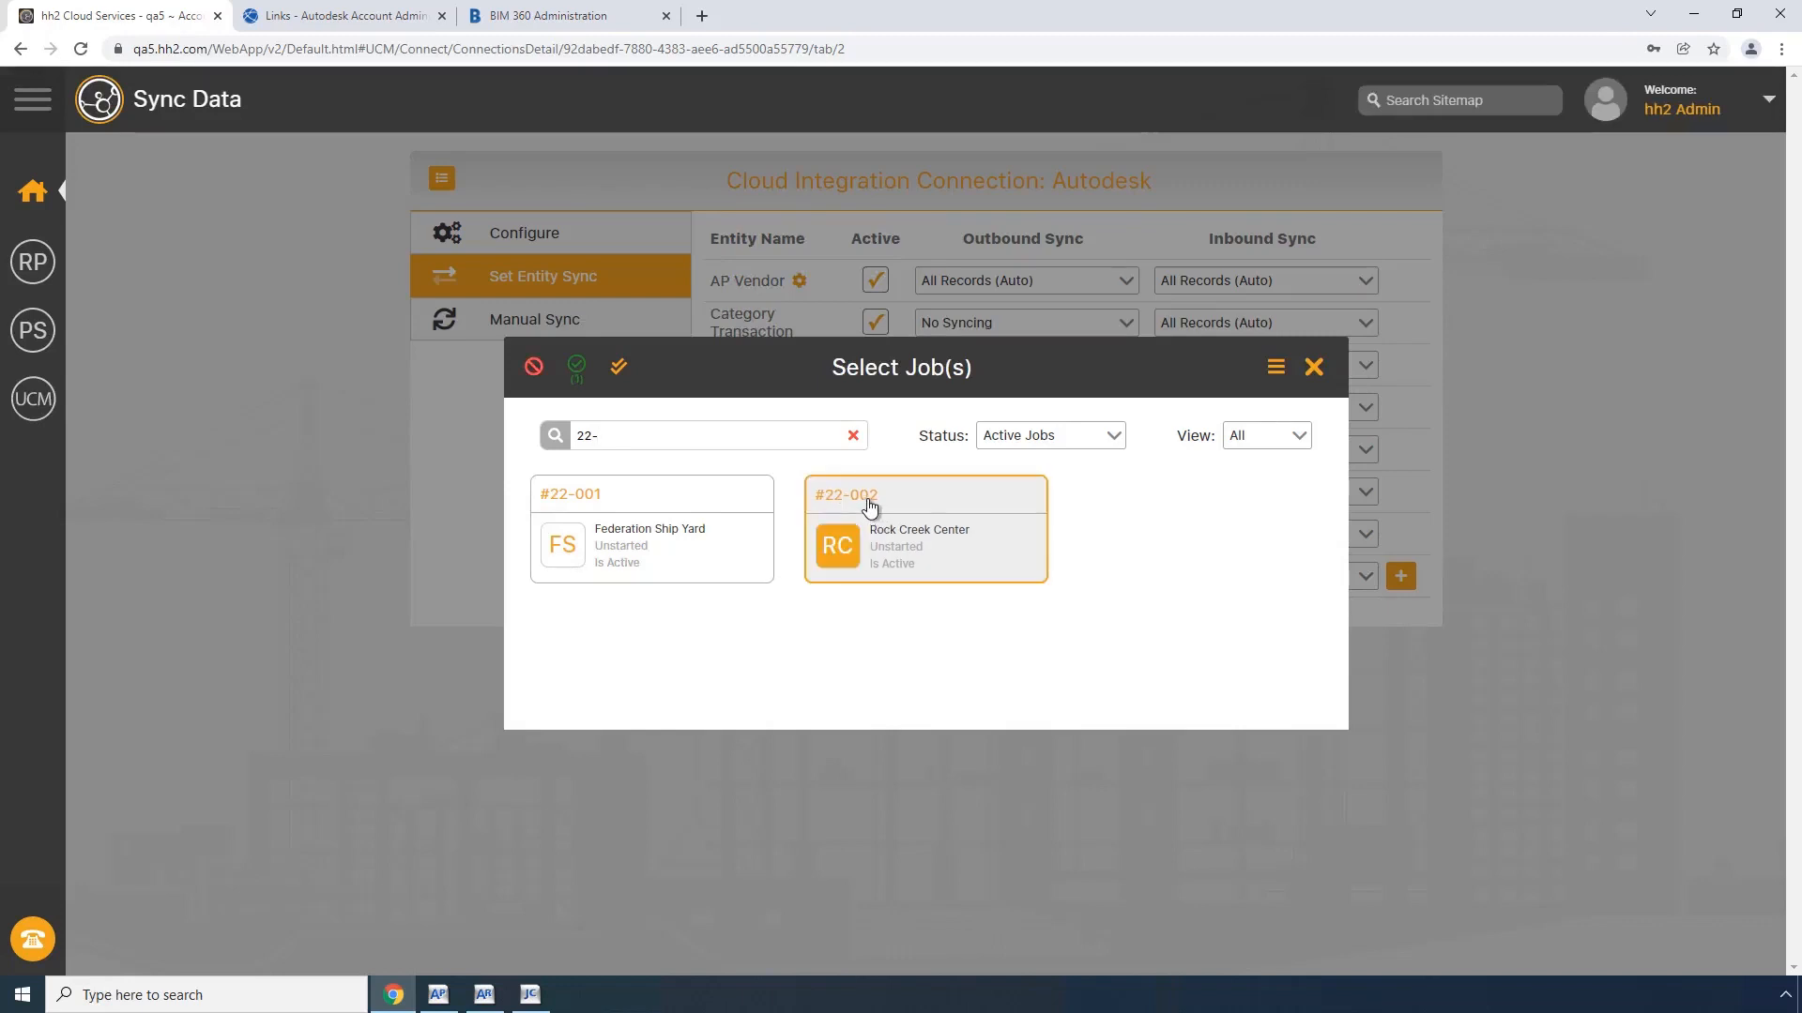
{"action": "left_click", "coordinate": [579, 373]}
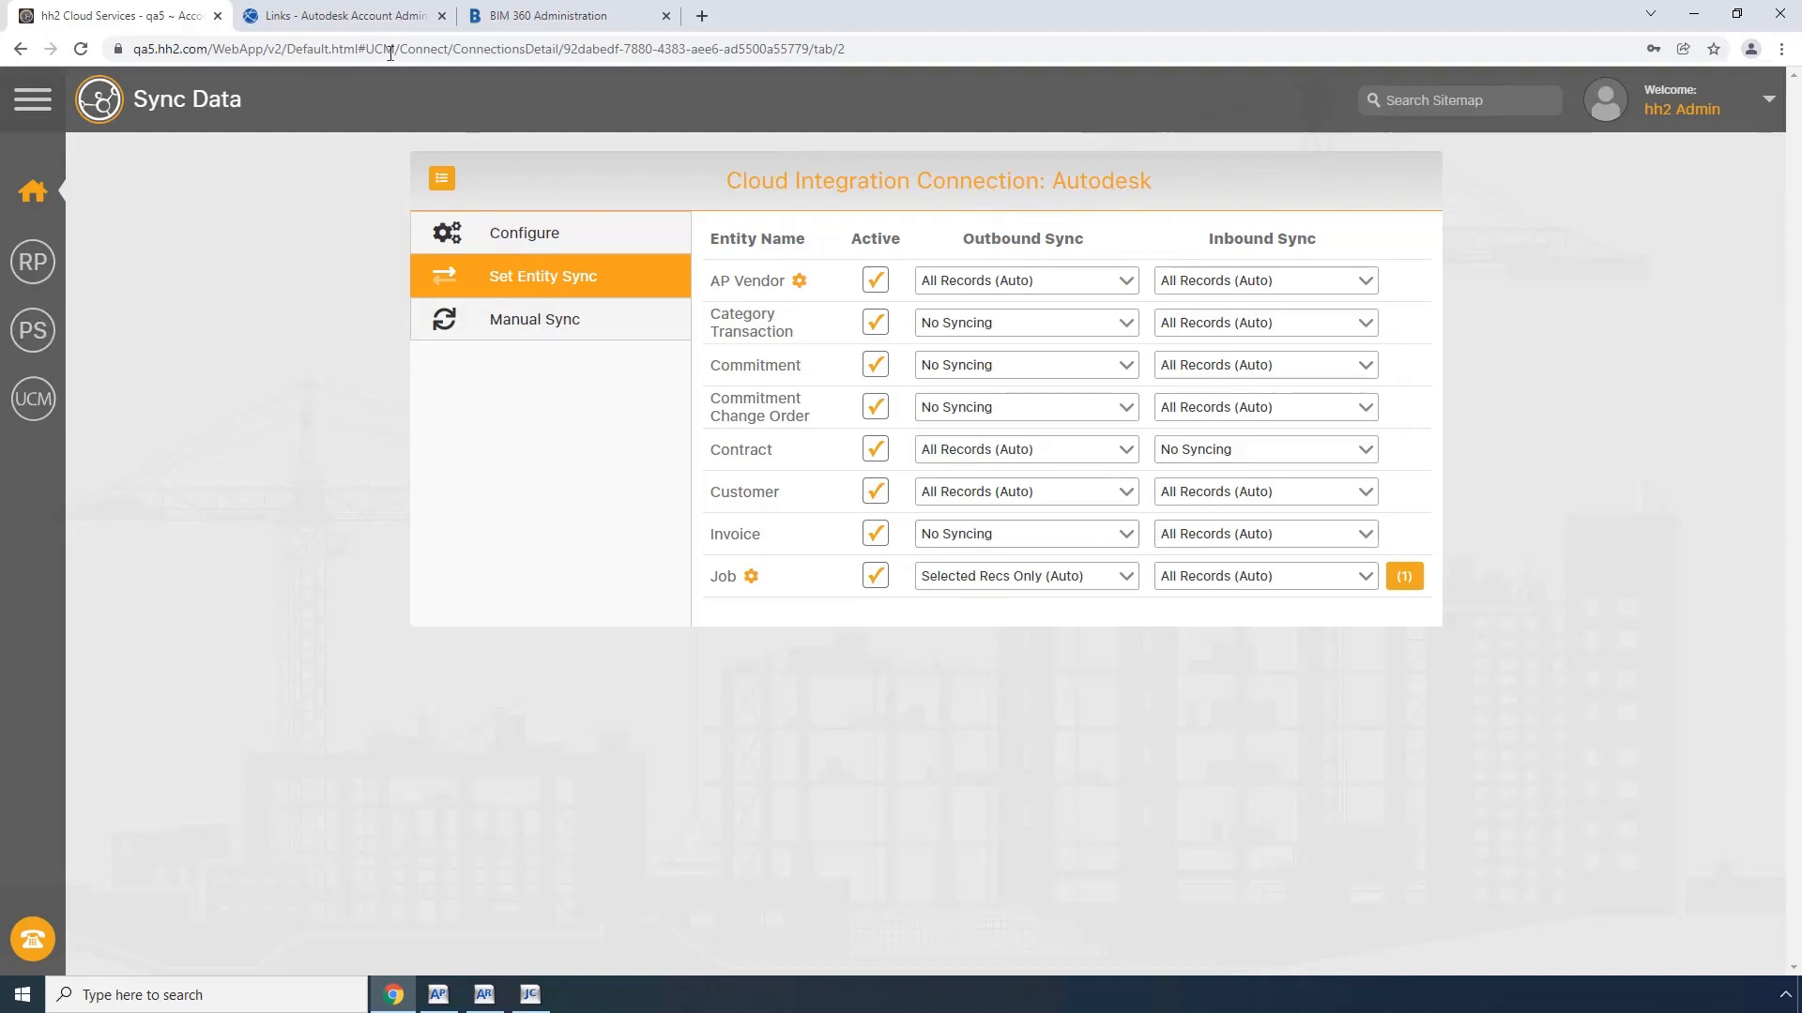
Step: Switch to Autodesk Account Admin and start creating a new project in the Projects list
{"action": "left_click", "coordinate": [362, 16]}
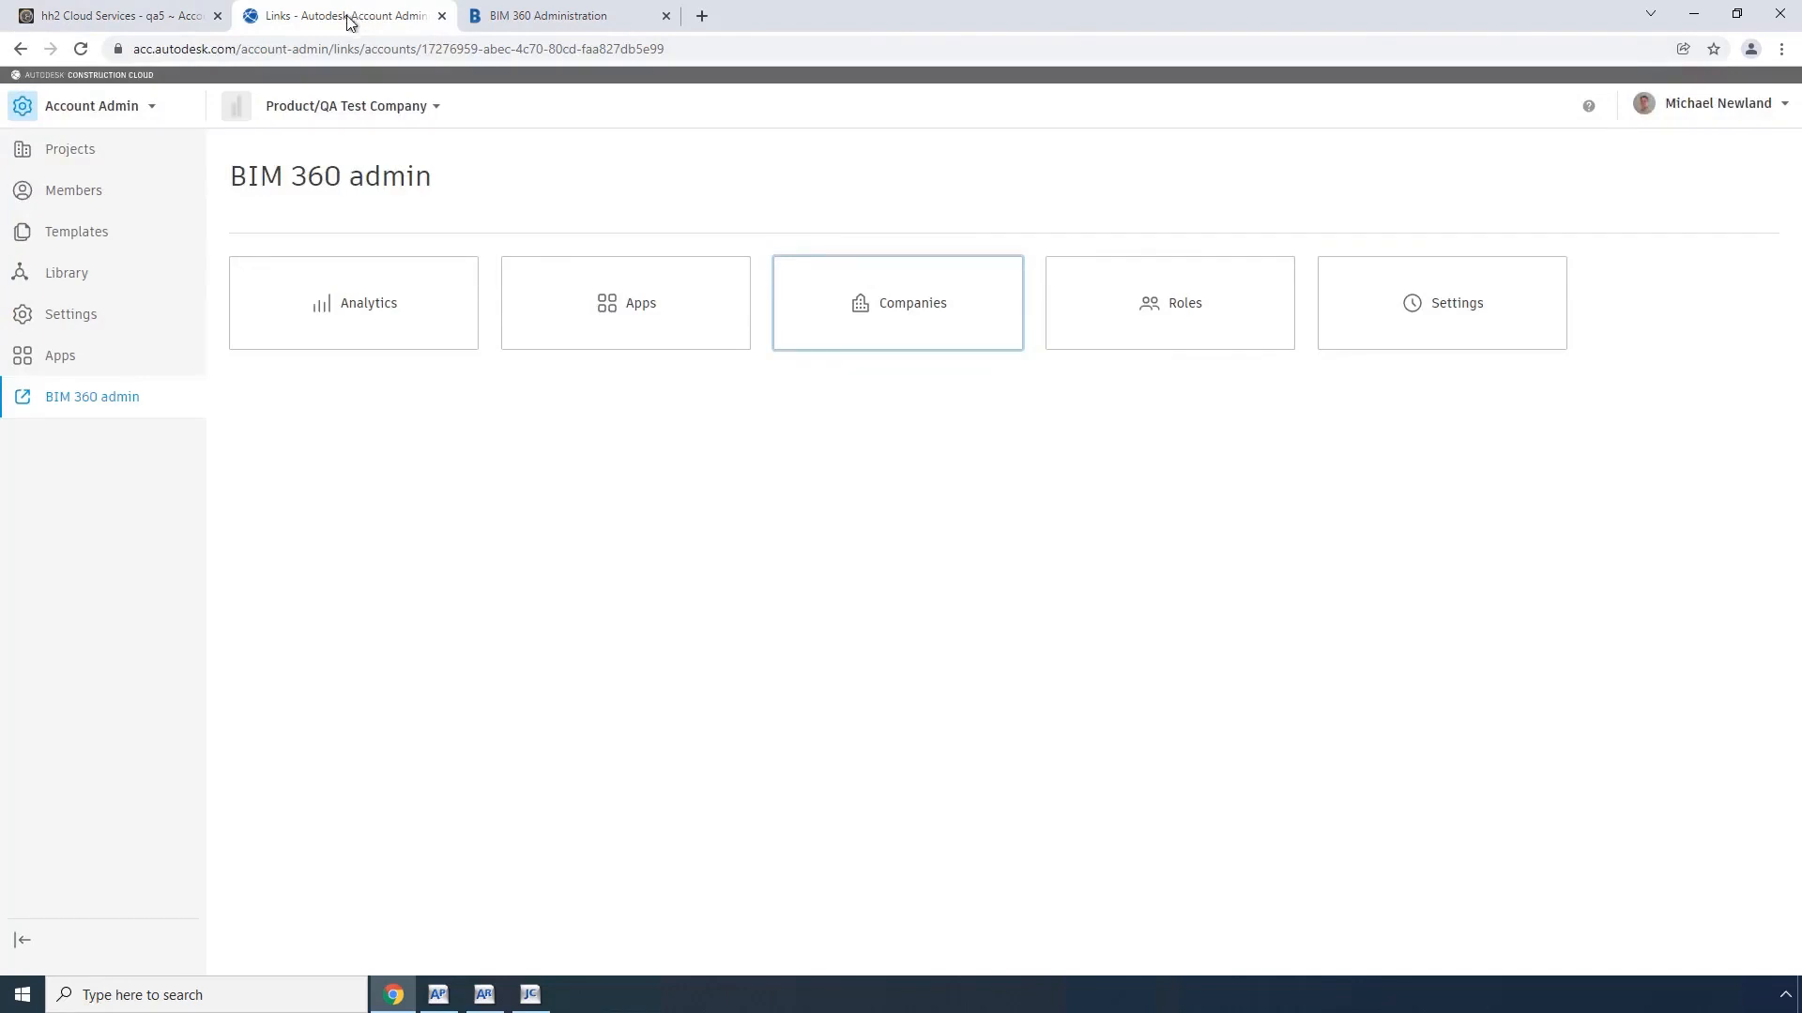
{"action": "left_click", "coordinate": [79, 161]}
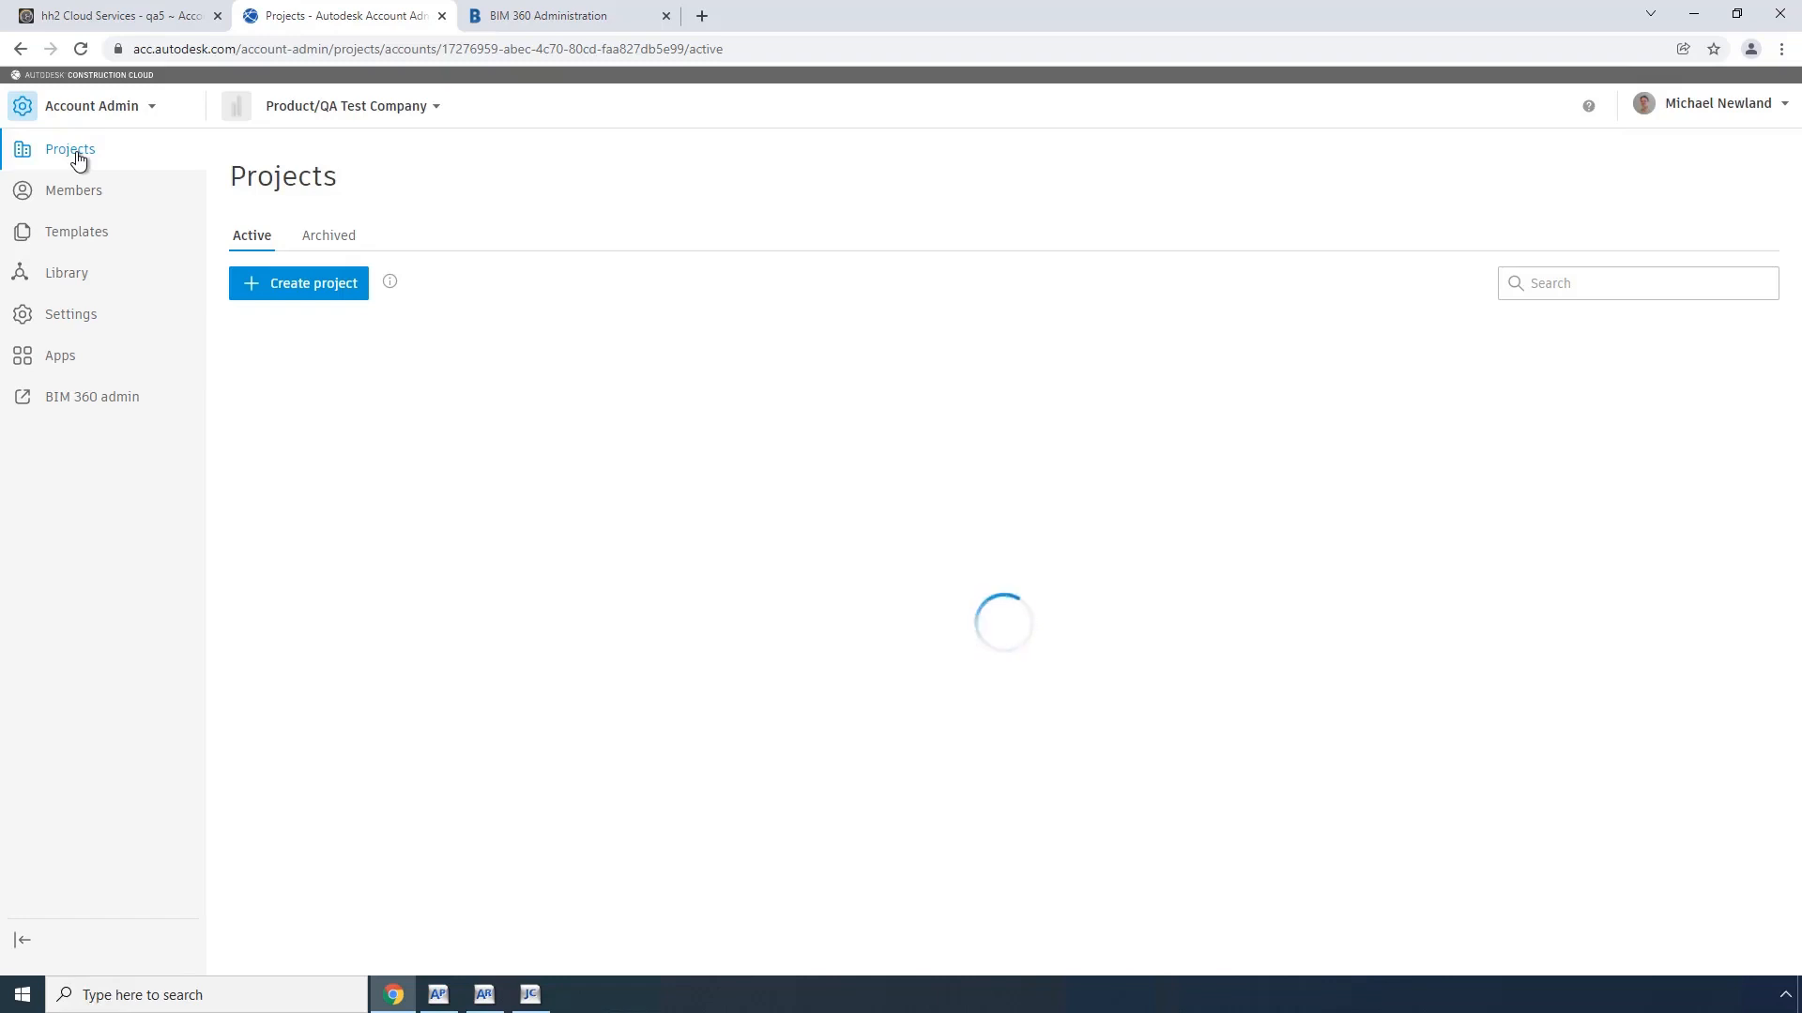
{"action": "left_click", "coordinate": [305, 288]}
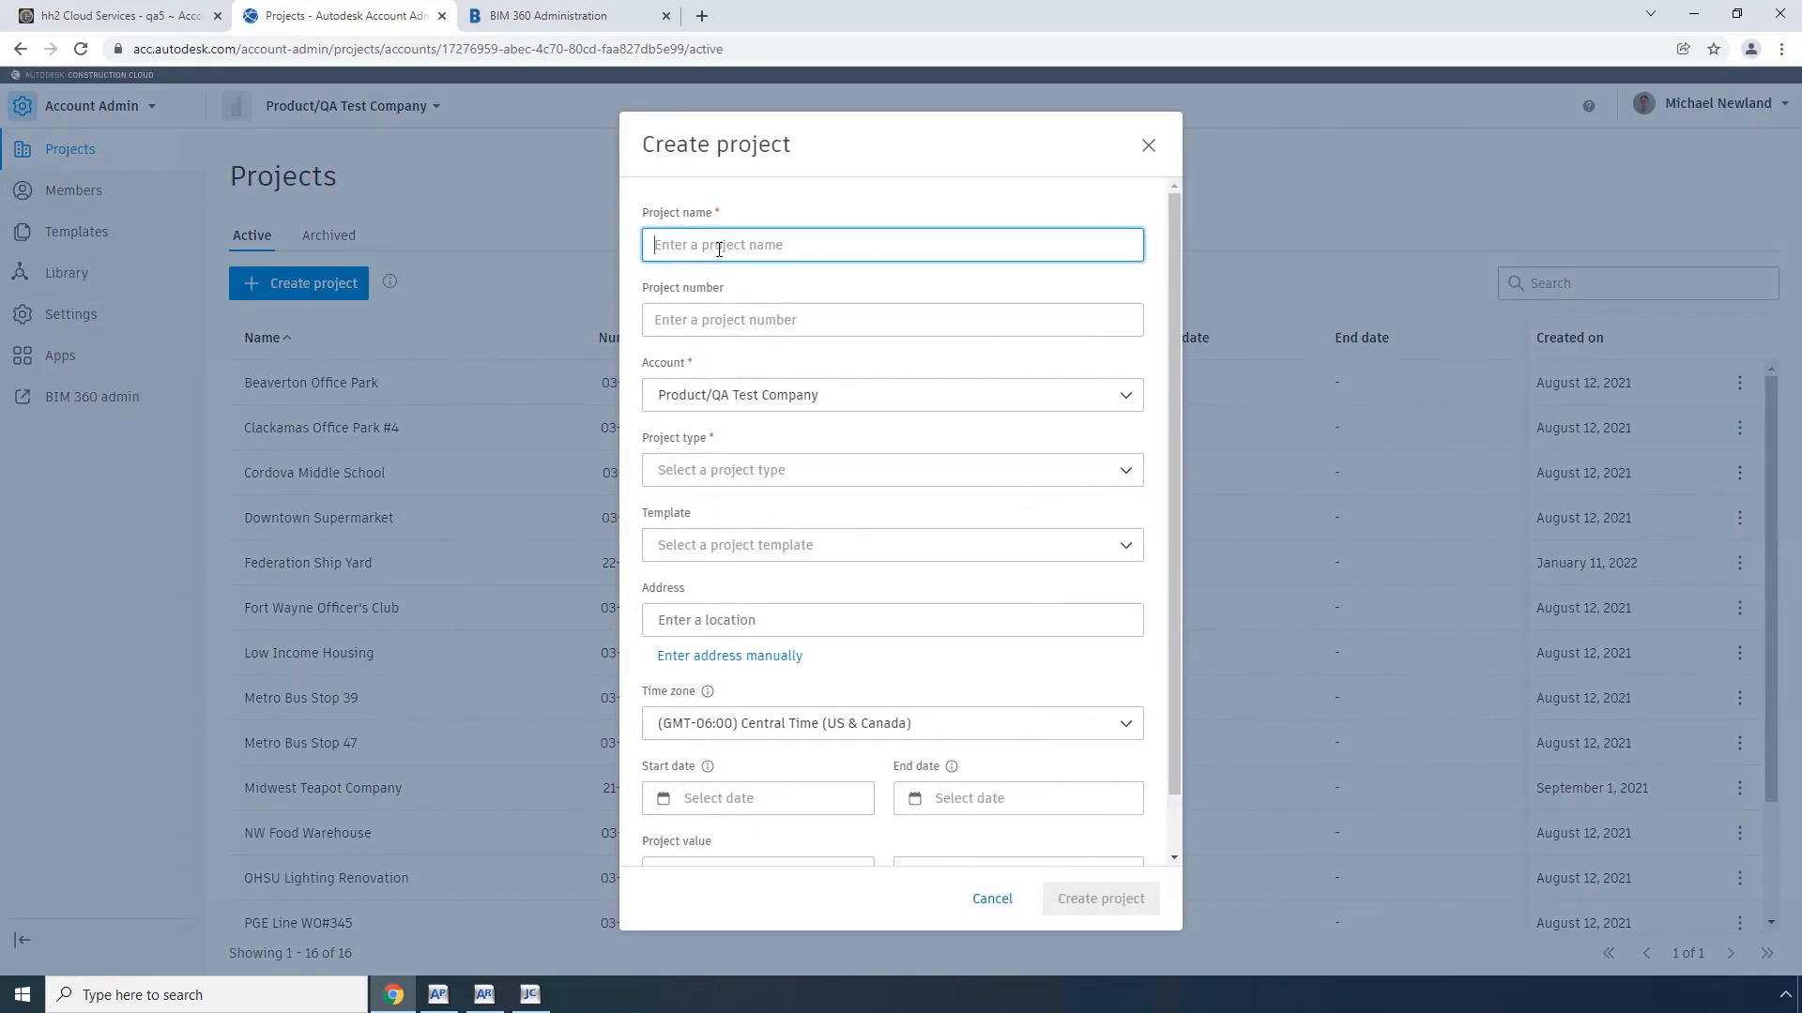
Step: Switch to Sage 300 Job Cost, open job 22-002 in Job Setup, and copy its description, Rock Creek Center
{"action": "left_click", "coordinate": [530, 995]}
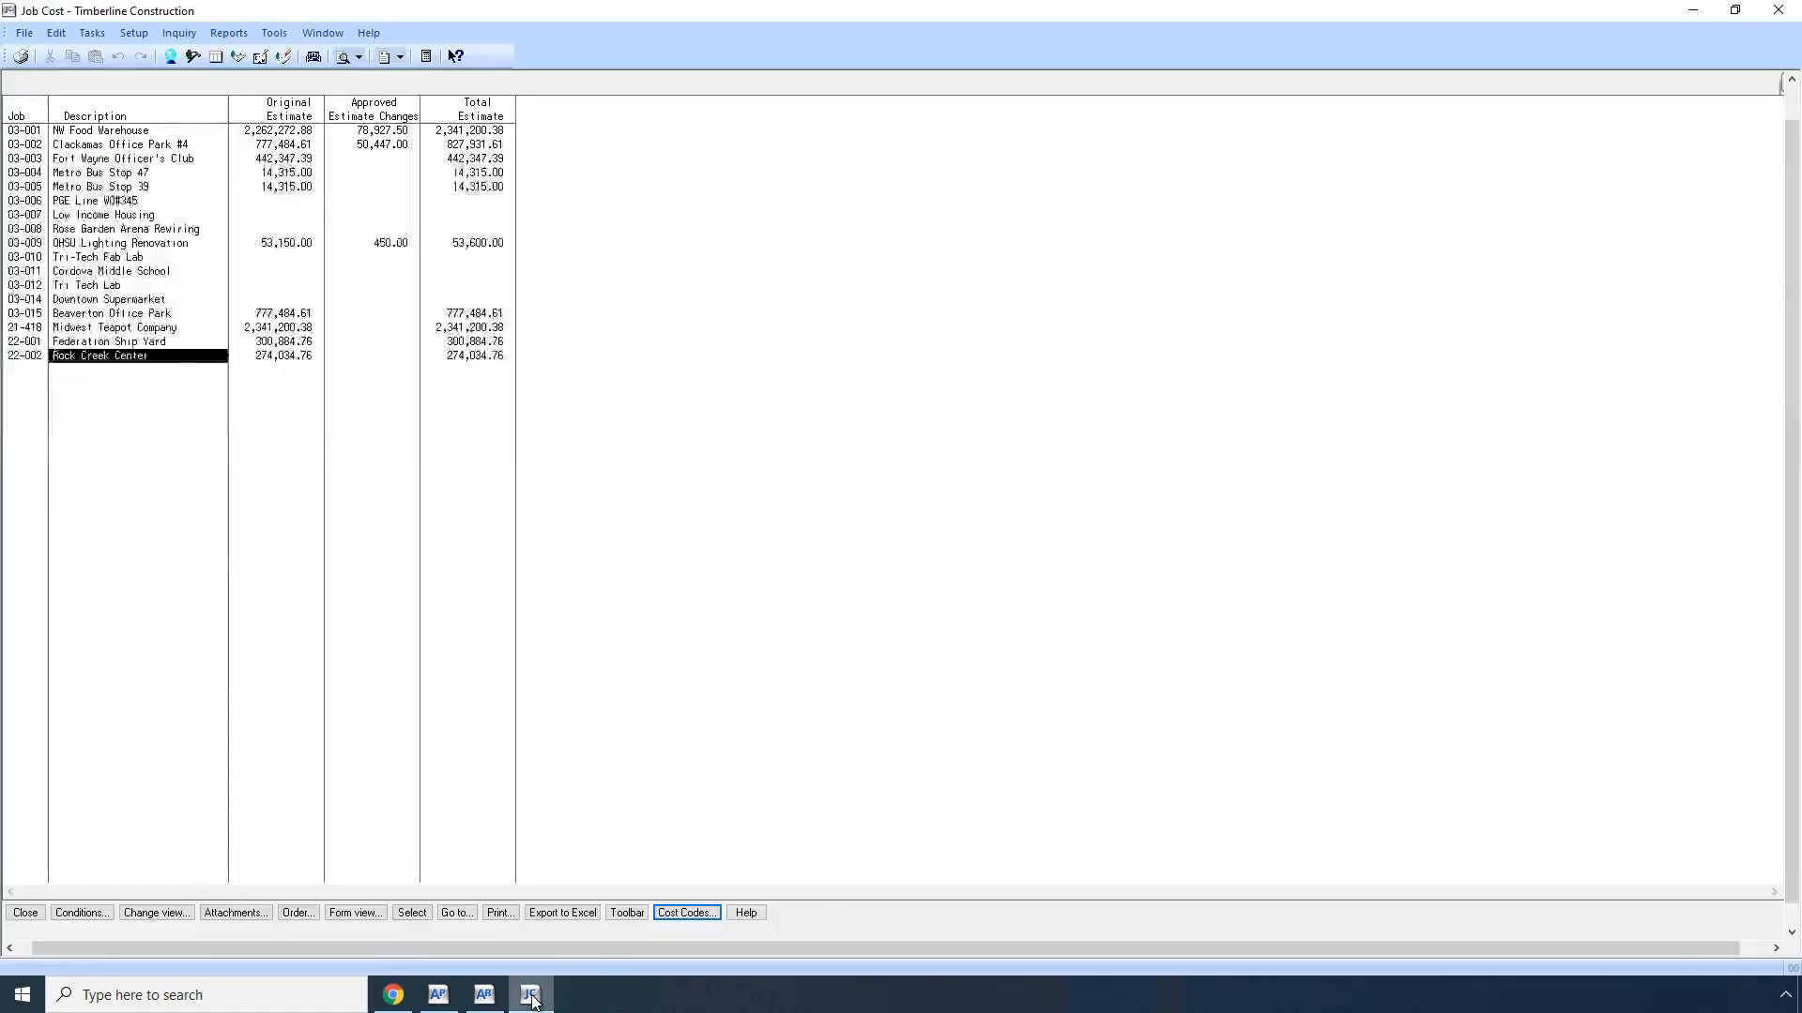
{"action": "left_click", "coordinate": [28, 914]}
{"action": "left_click", "coordinate": [137, 36]}
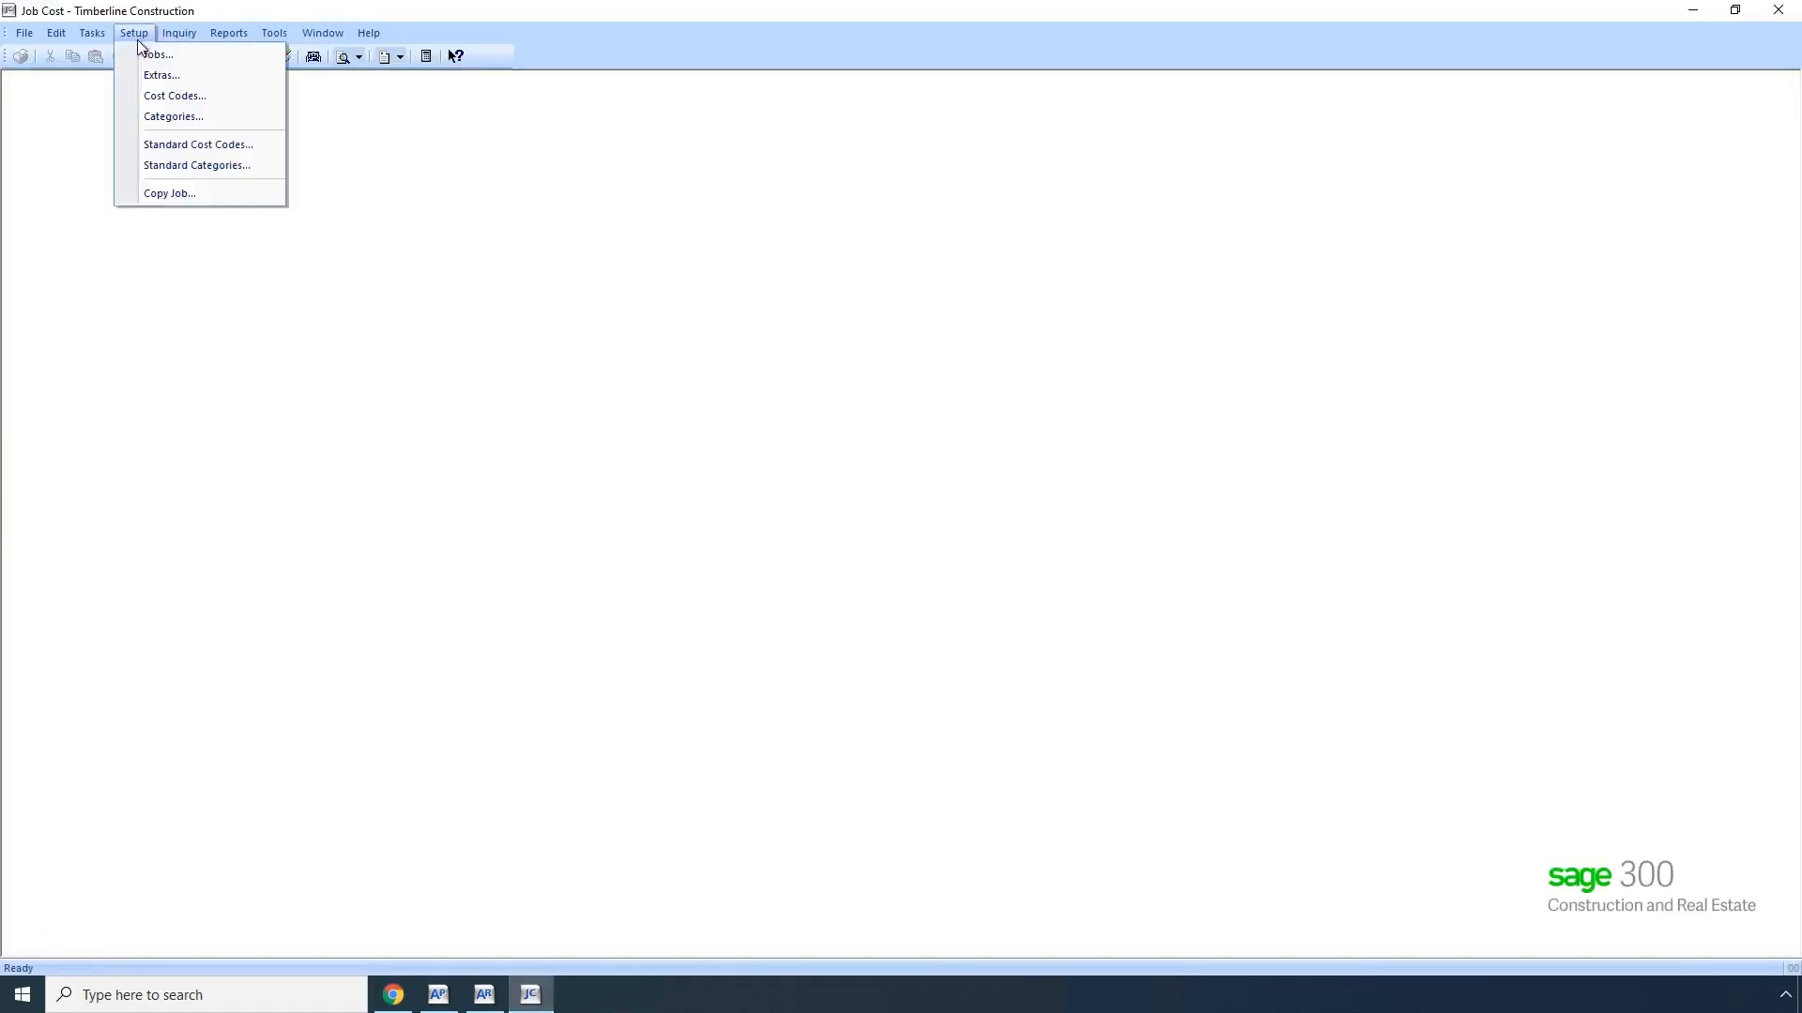
{"action": "left_click", "coordinate": [144, 55]}
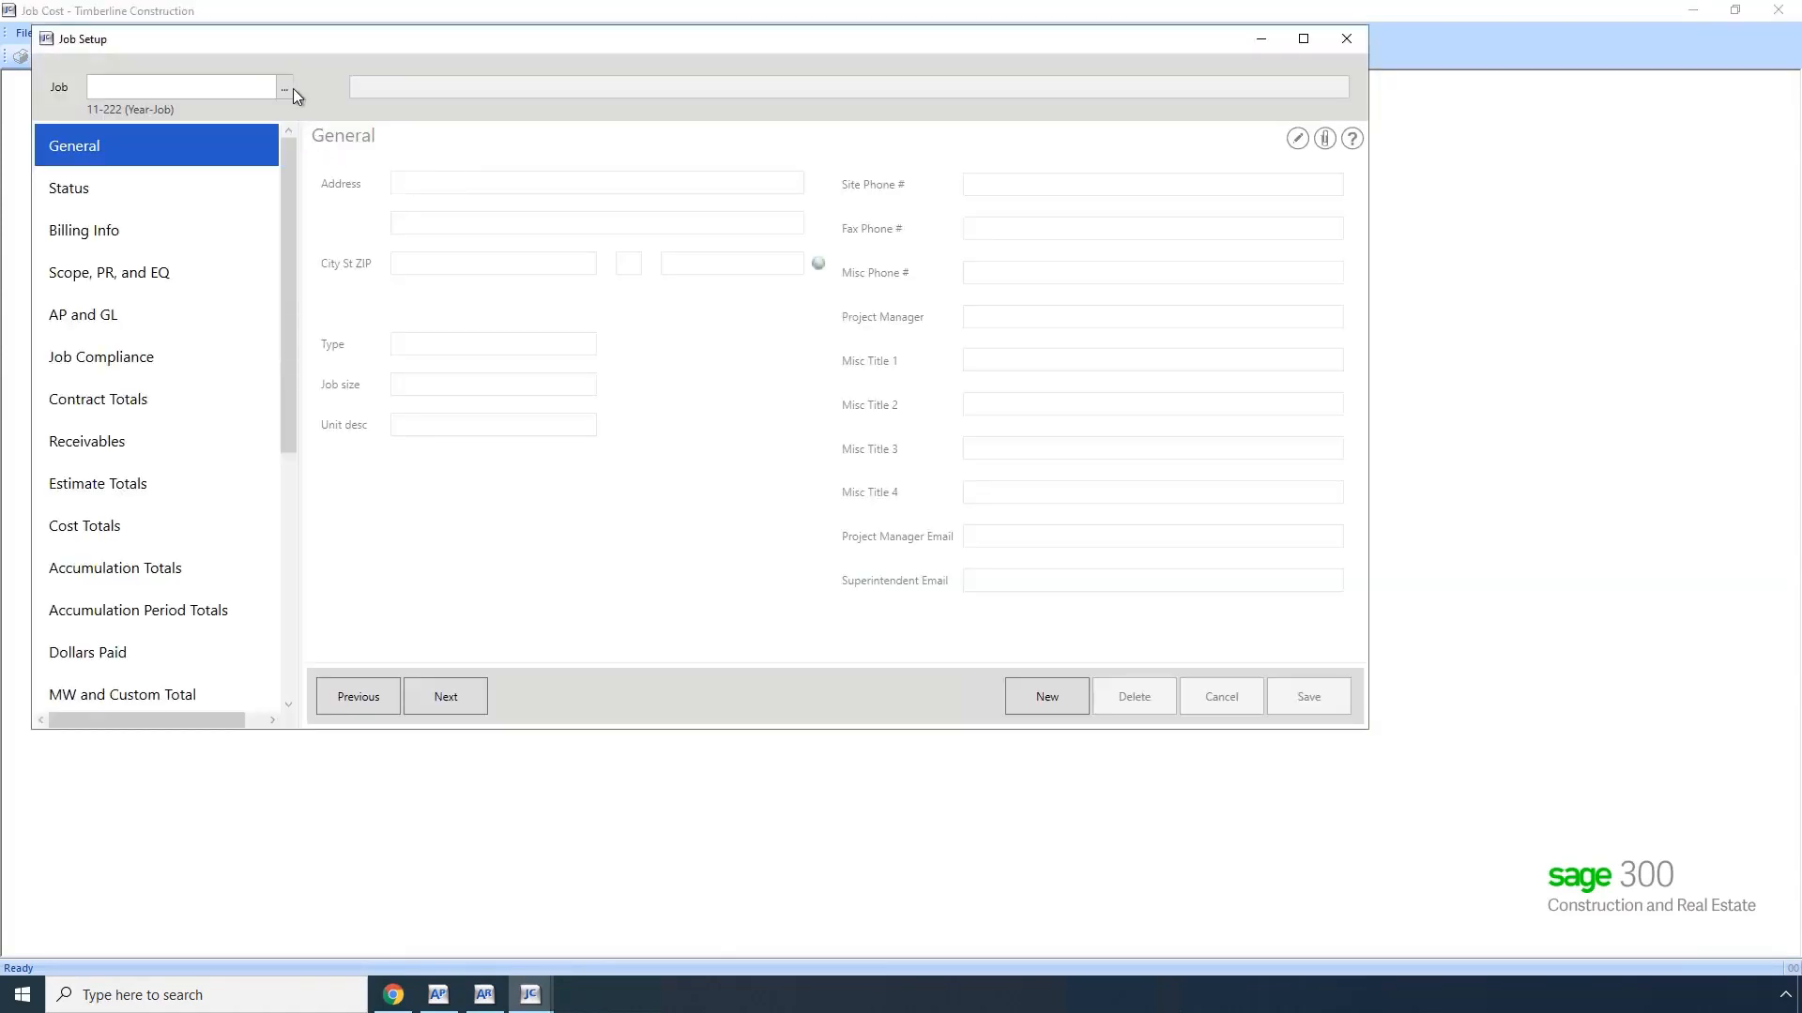
{"action": "left_click", "coordinate": [284, 88]}
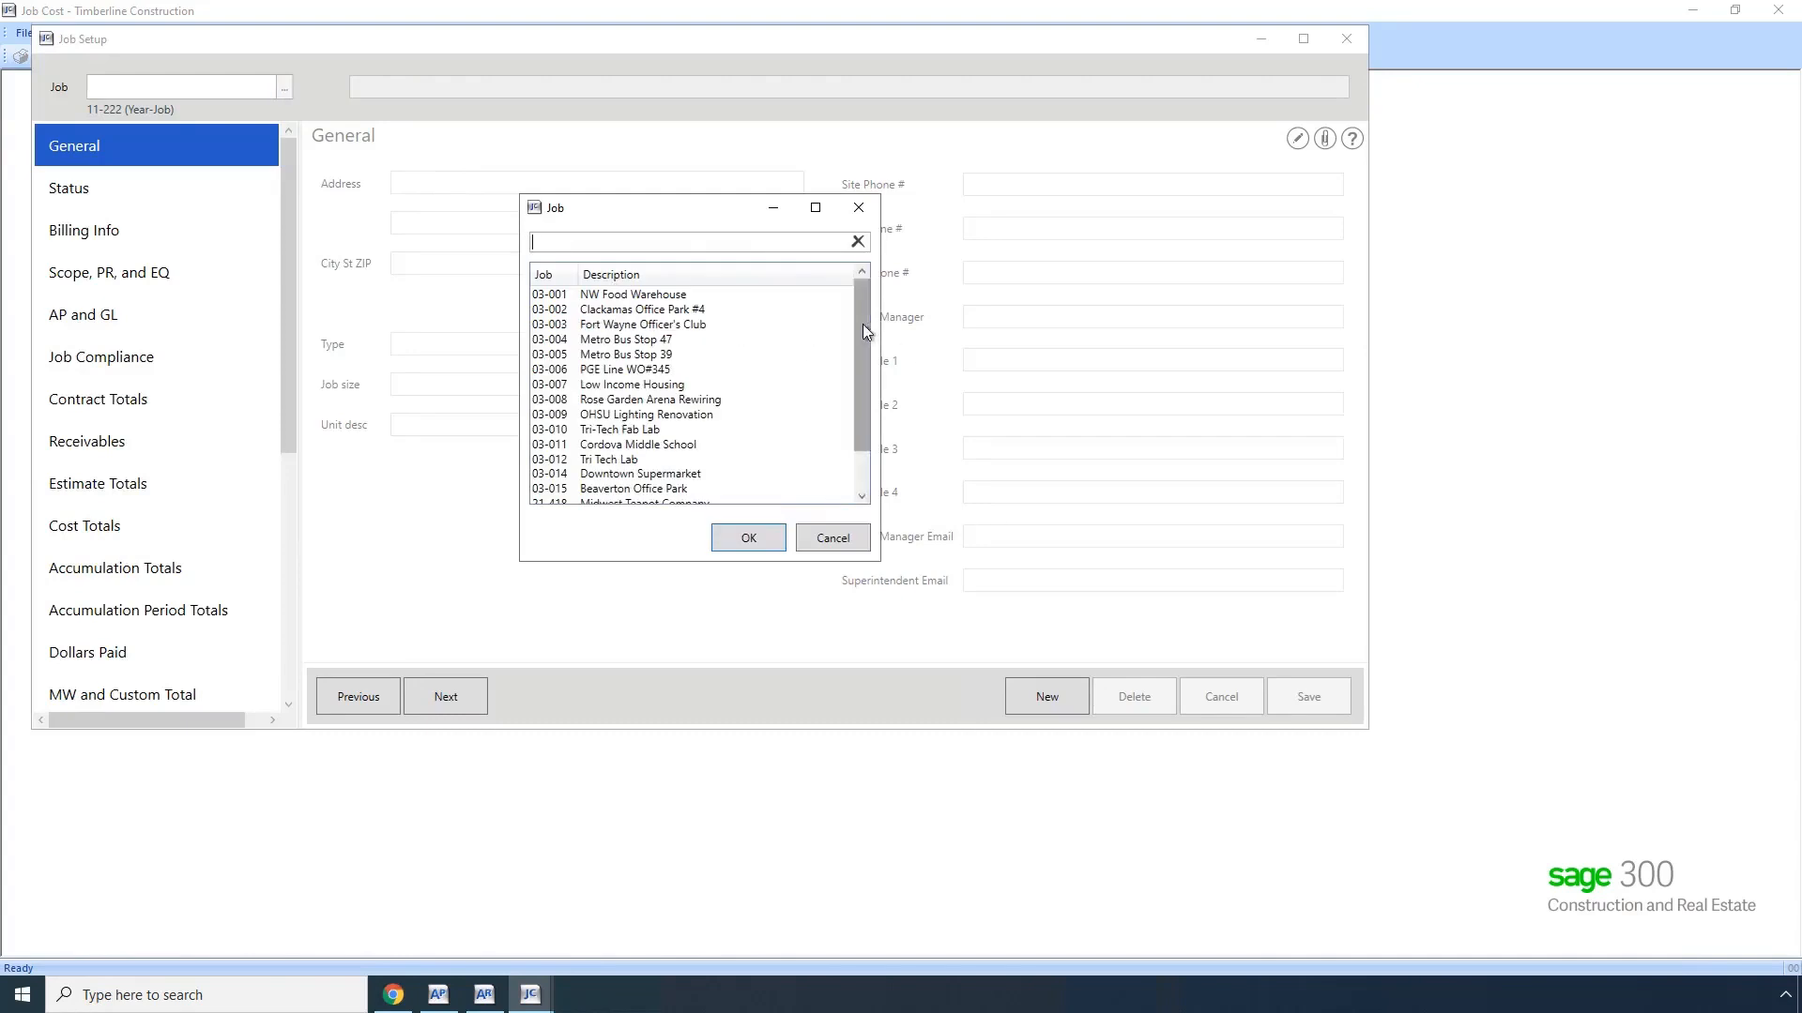
{"action": "left_click_drag", "start_coordinate": [864, 330], "coordinate": [865, 432]}
{"action": "double_click", "coordinate": [655, 485]}
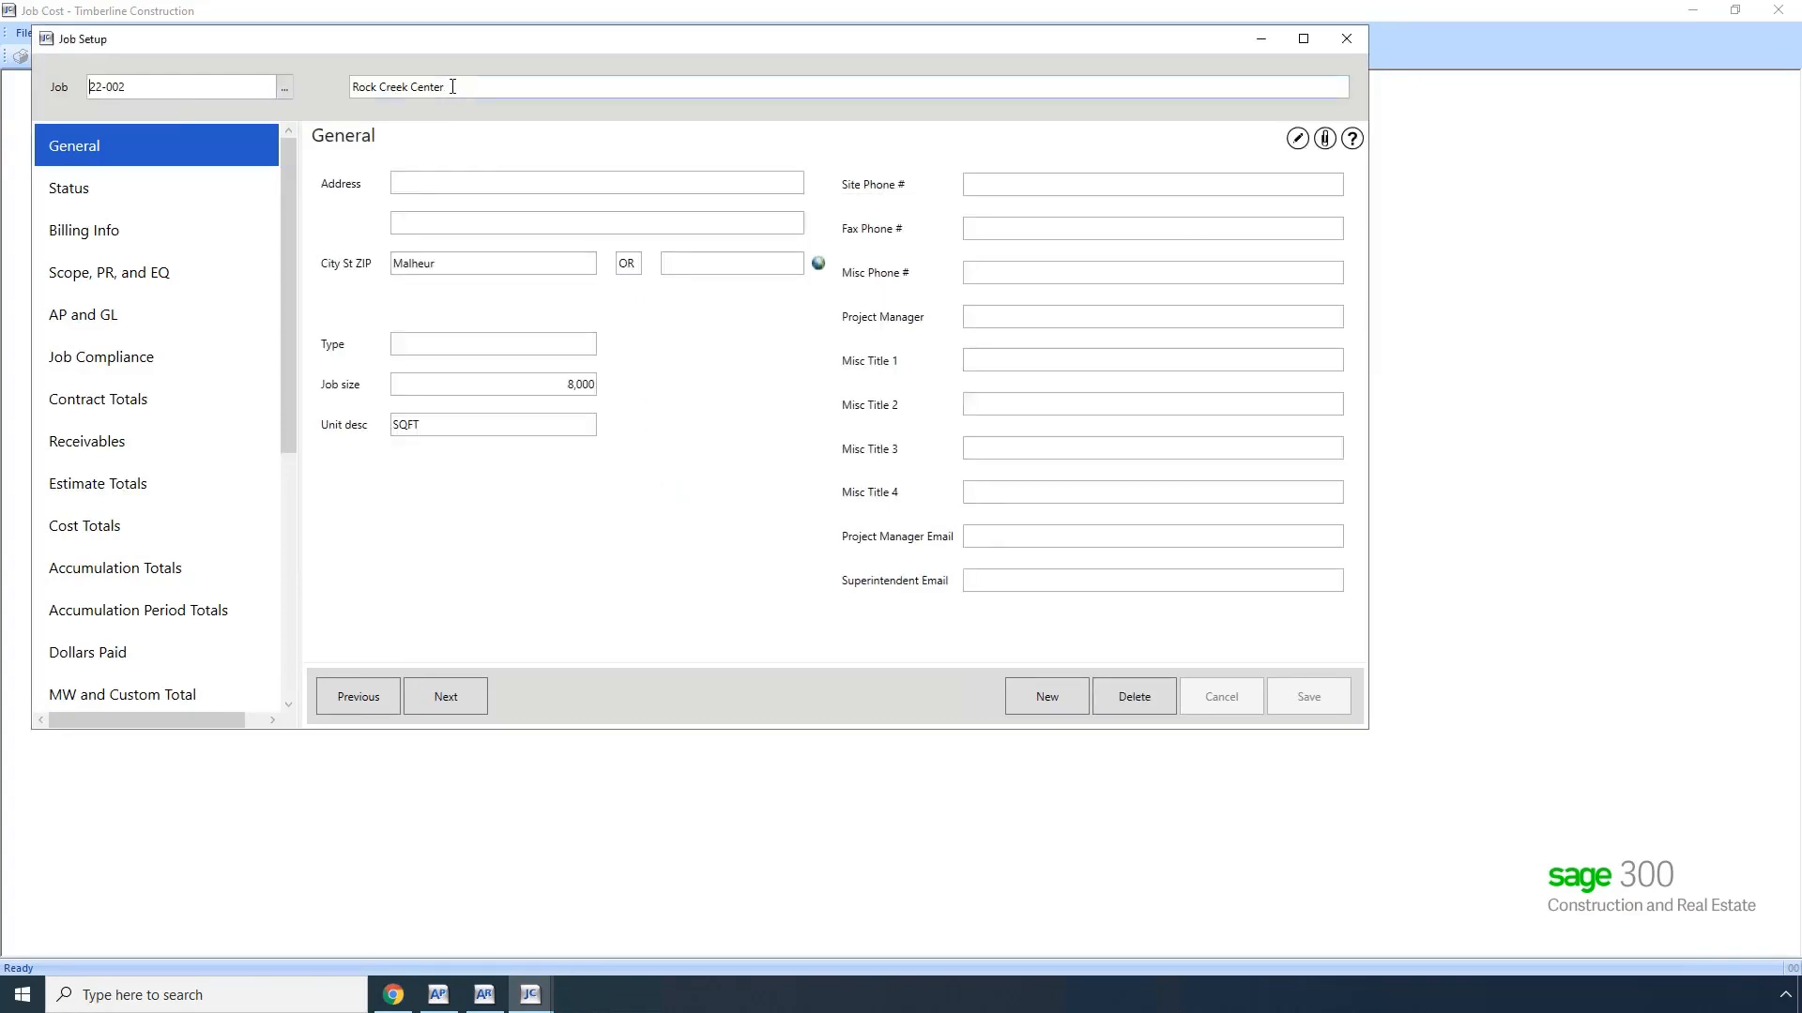
{"action": "left_click_drag", "start_coordinate": [417, 86], "coordinate": [361, 87]}
{"action": "right_click", "coordinate": [389, 88]}
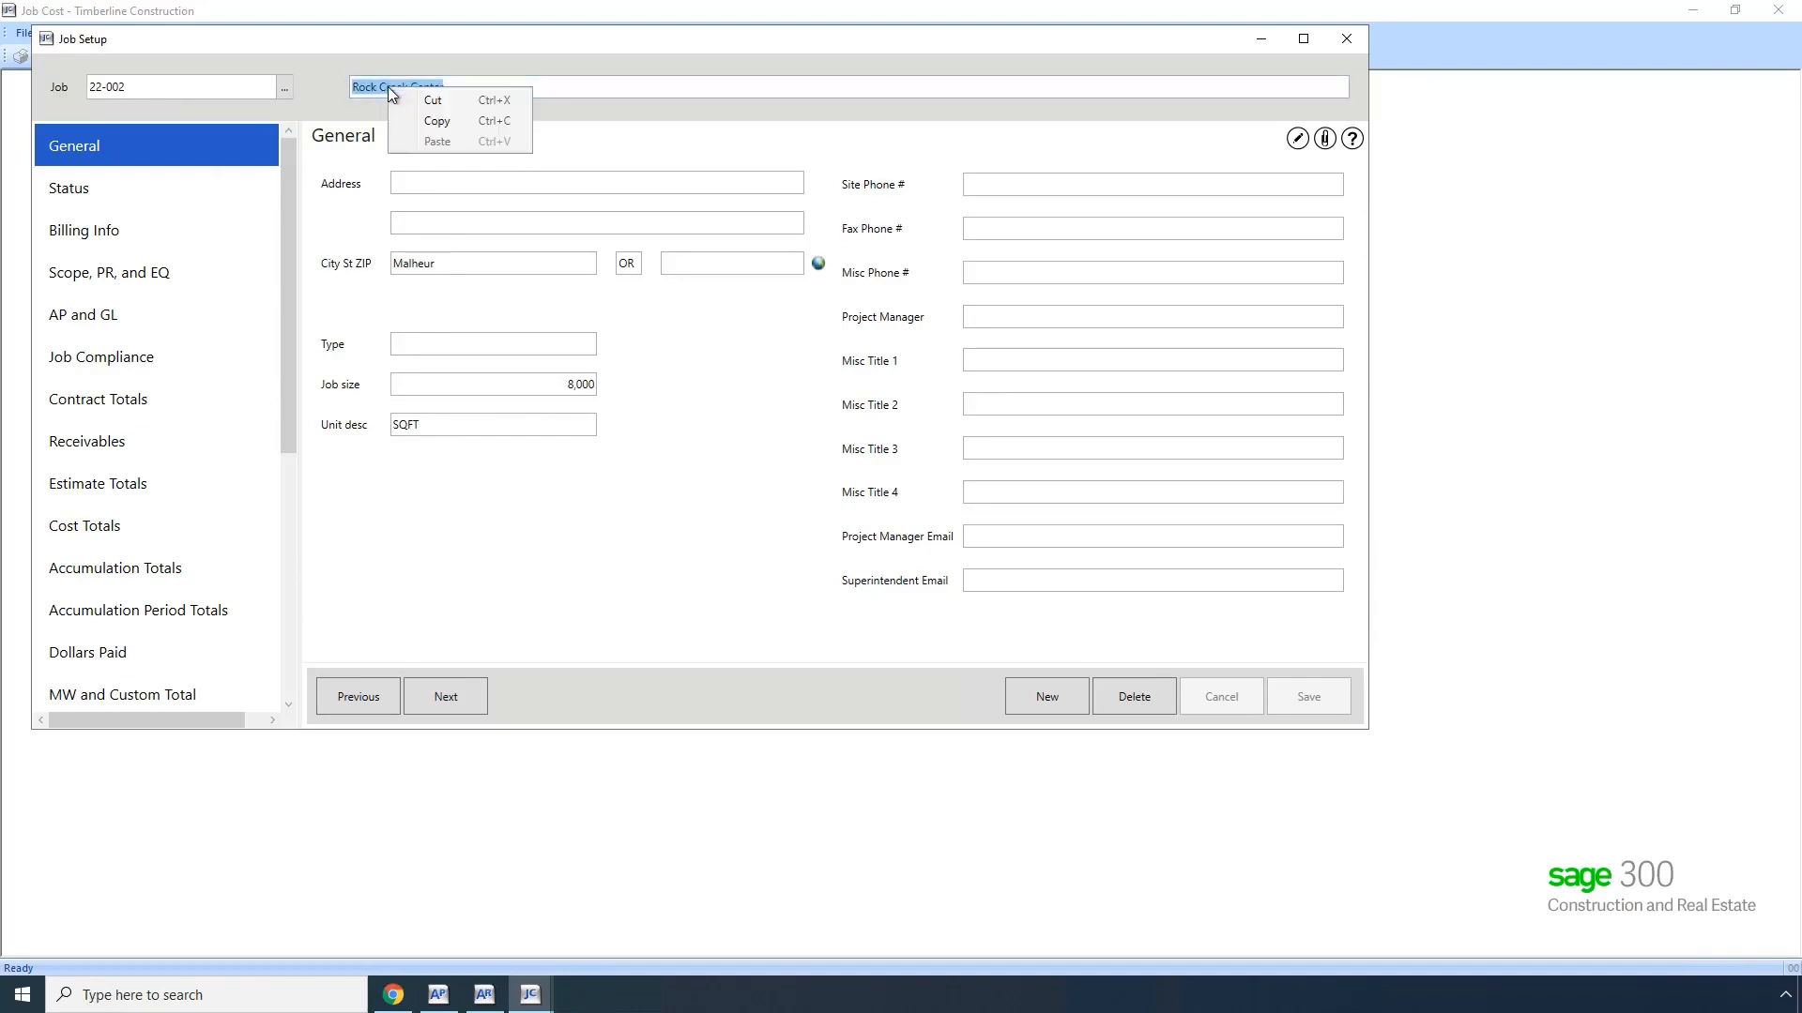
{"action": "left_click", "coordinate": [431, 121]}
Step: Return to Autodesk's new project form and enter the copied name Rock Creek Center with project number 22-002
{"action": "left_click", "coordinate": [393, 994]}
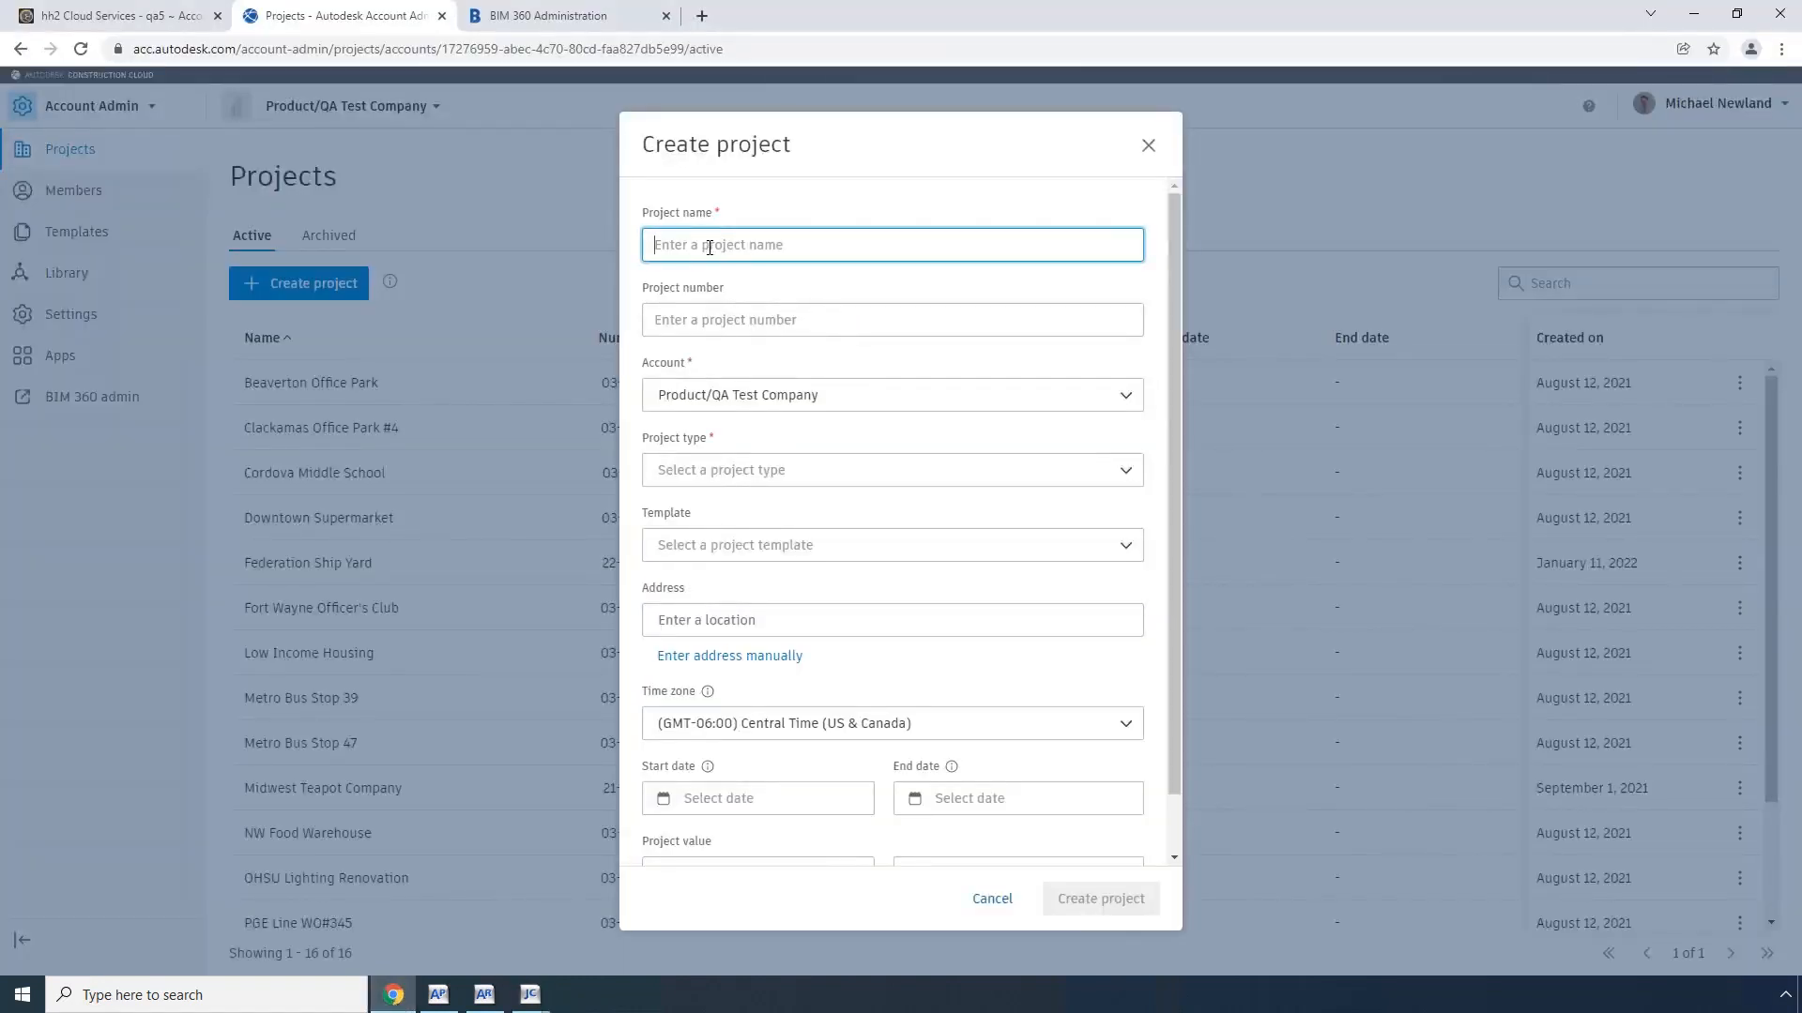
{"action": "key", "text": "ctrl+v"}
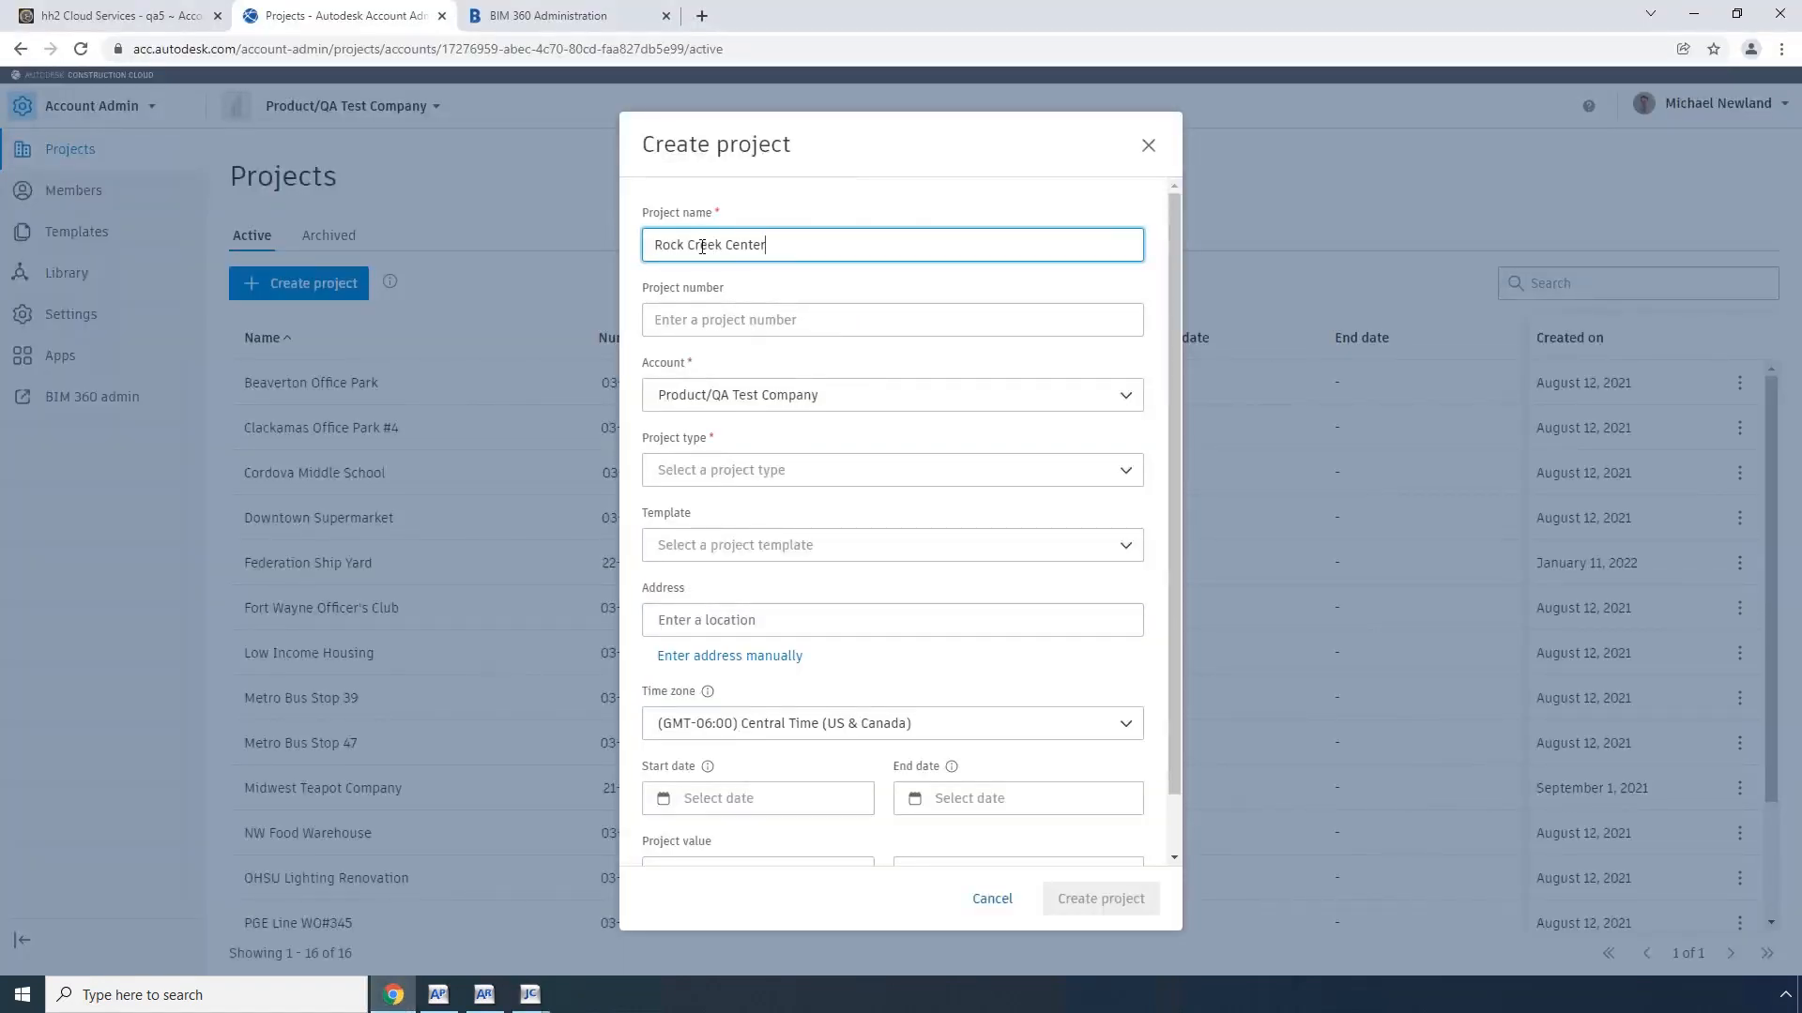
{"action": "type", "text": "22-002"}
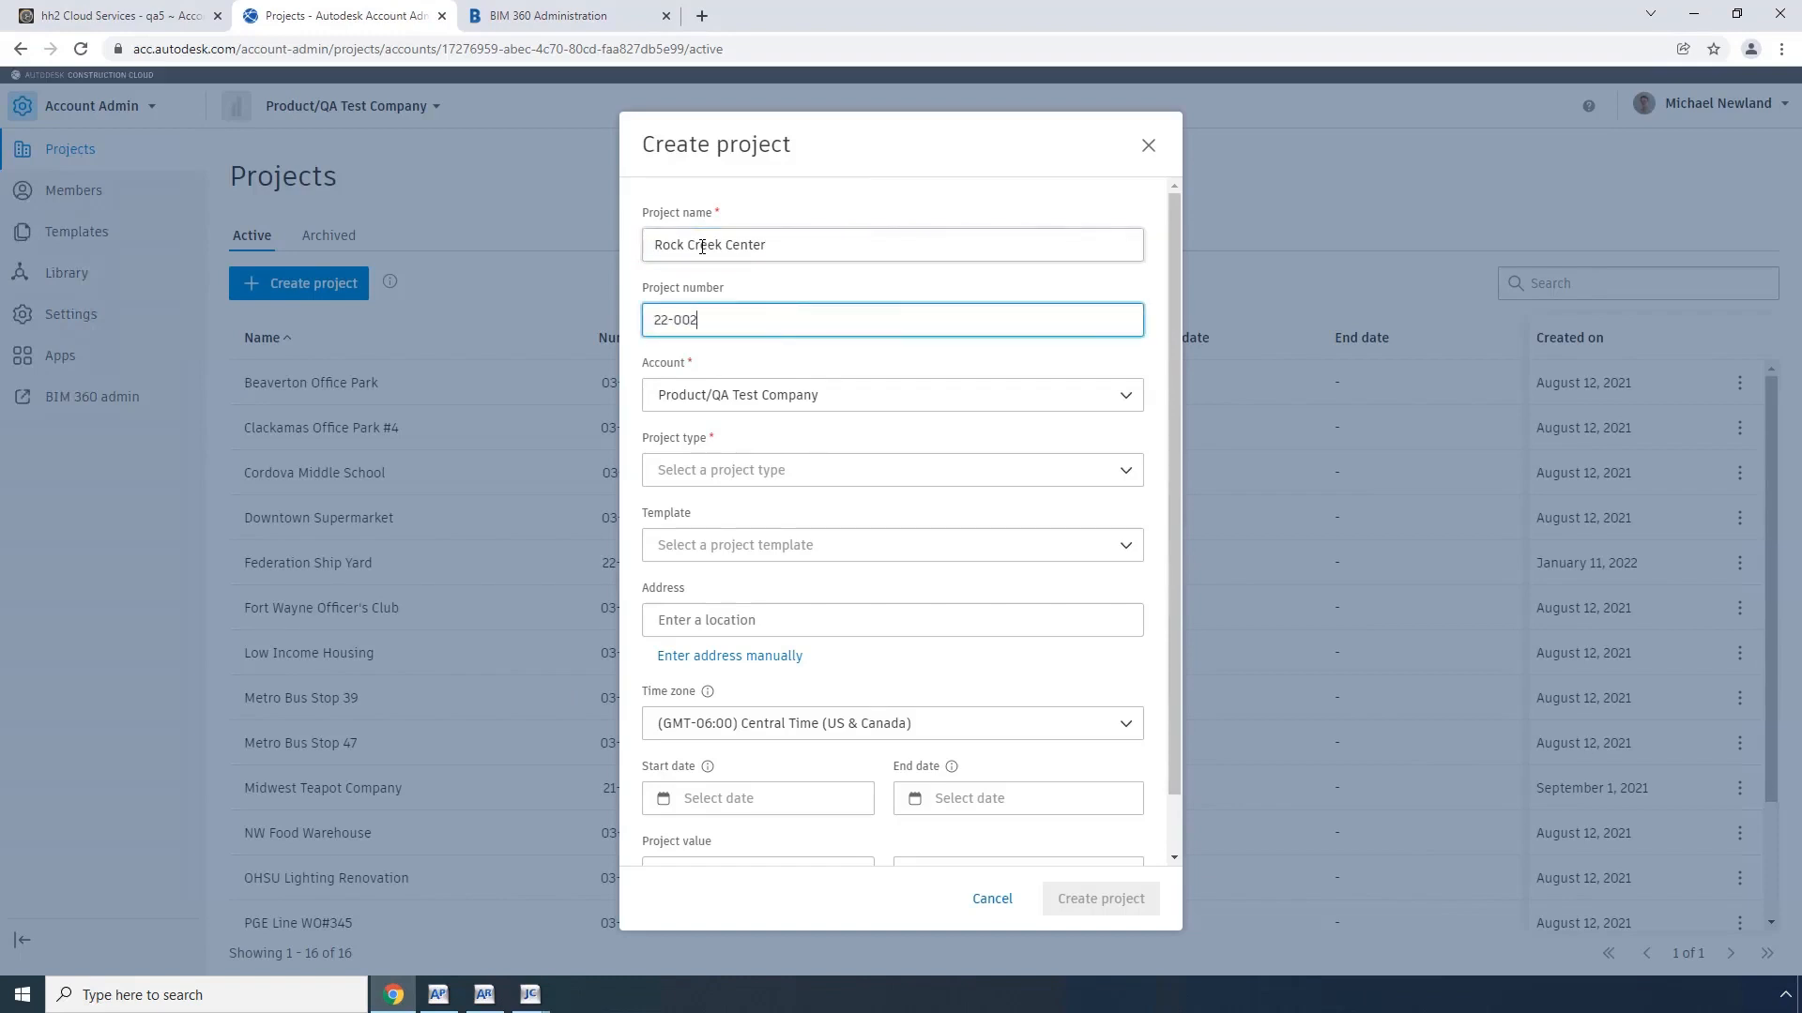
{"action": "key", "text": "Tab"}
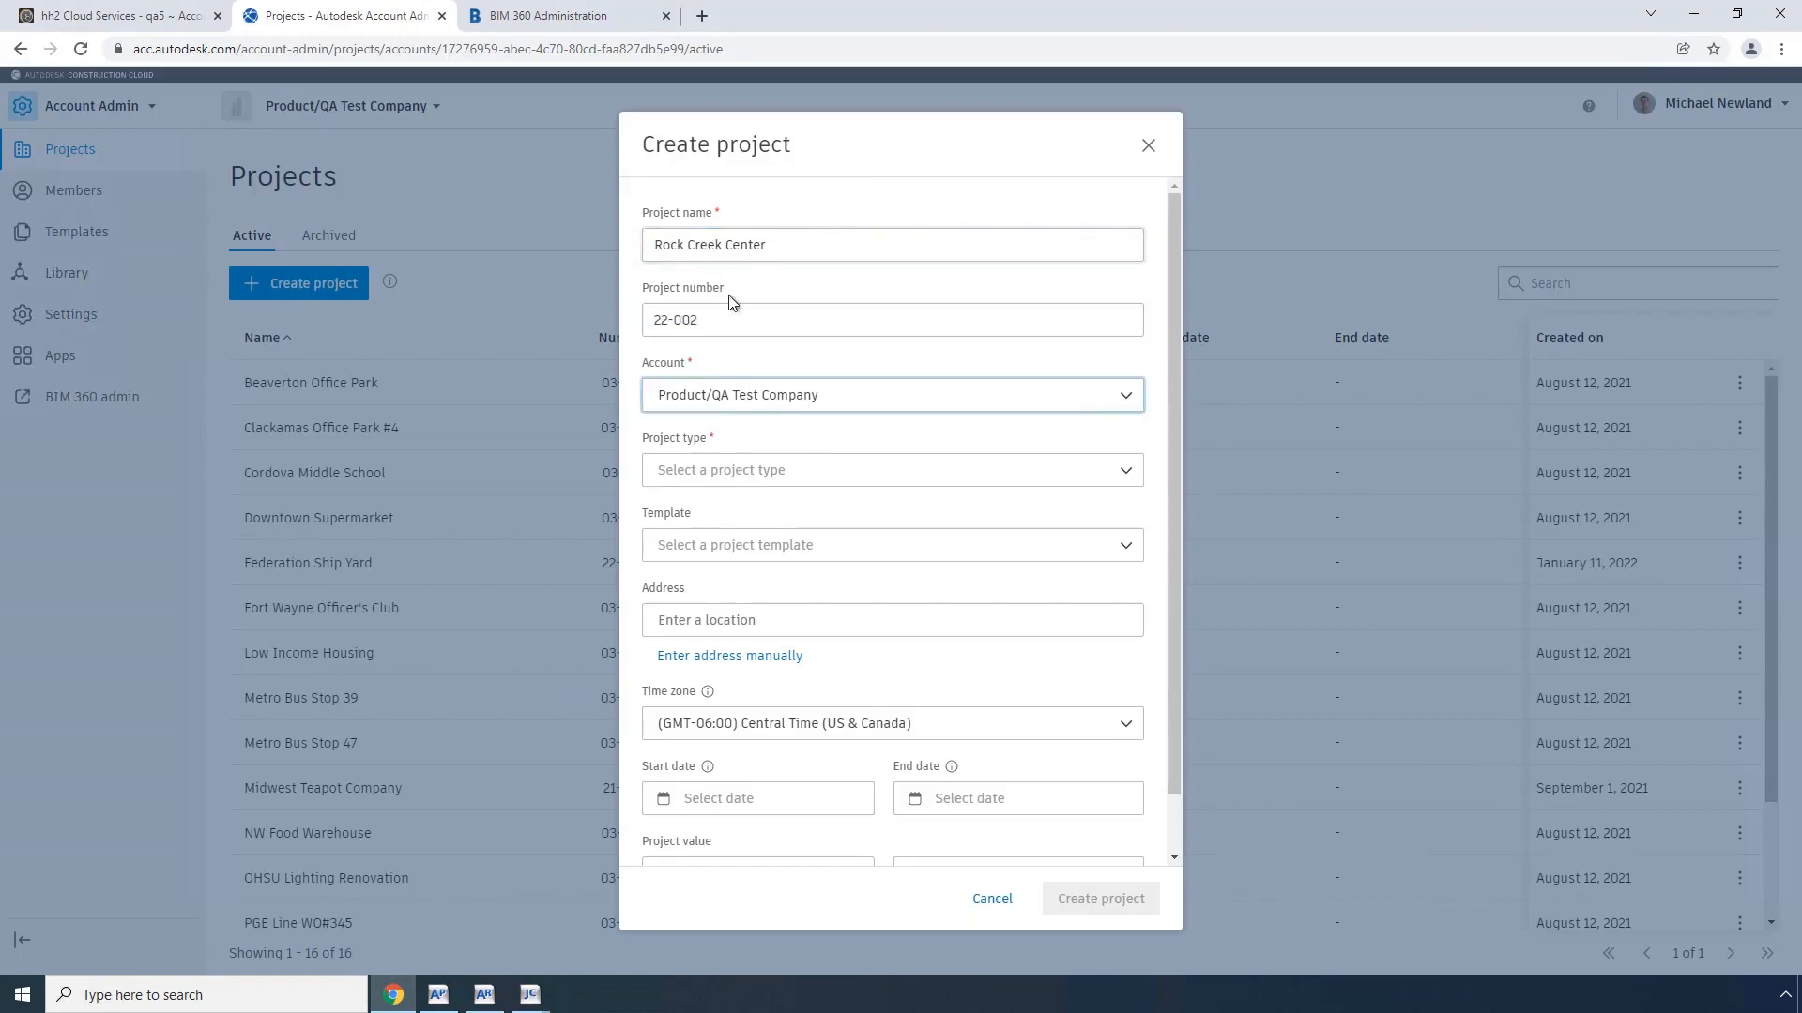
Step: Set the project type to New Construction and create the project
{"action": "left_click", "coordinate": [787, 472]}
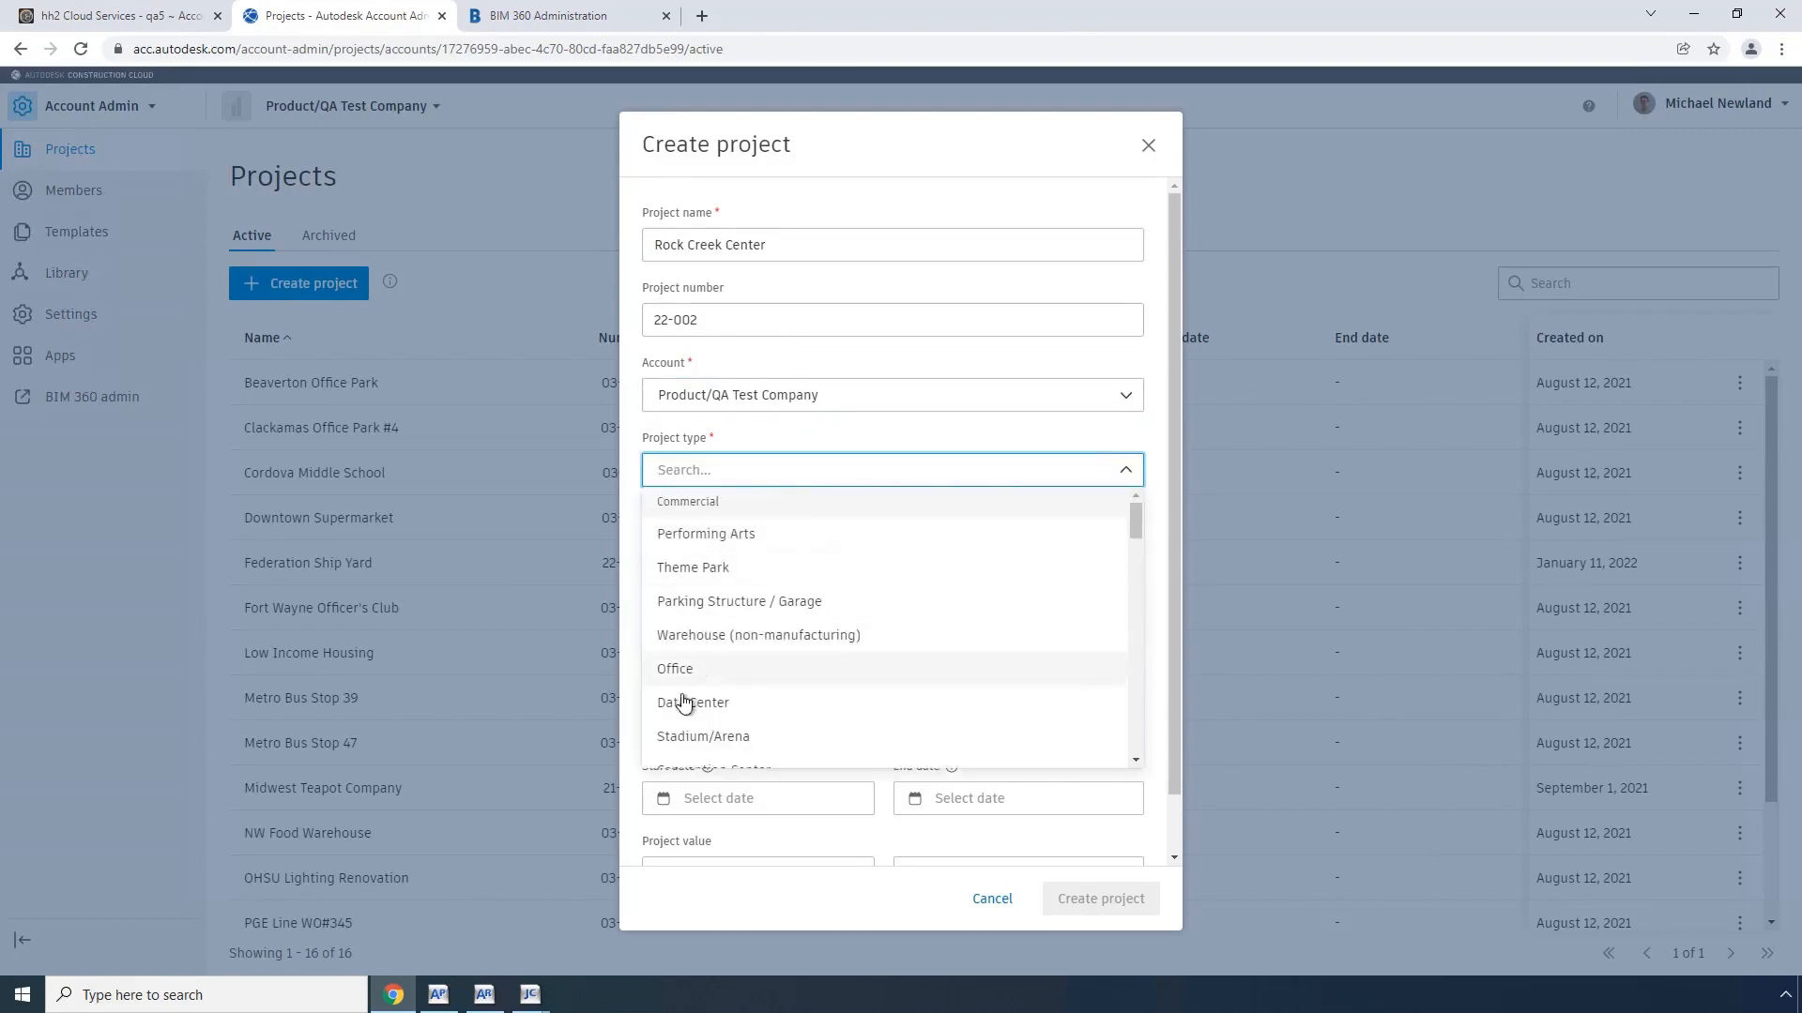
{"action": "scroll", "coordinate": [693, 675], "scroll_direction": "down", "scroll_amount": 7}
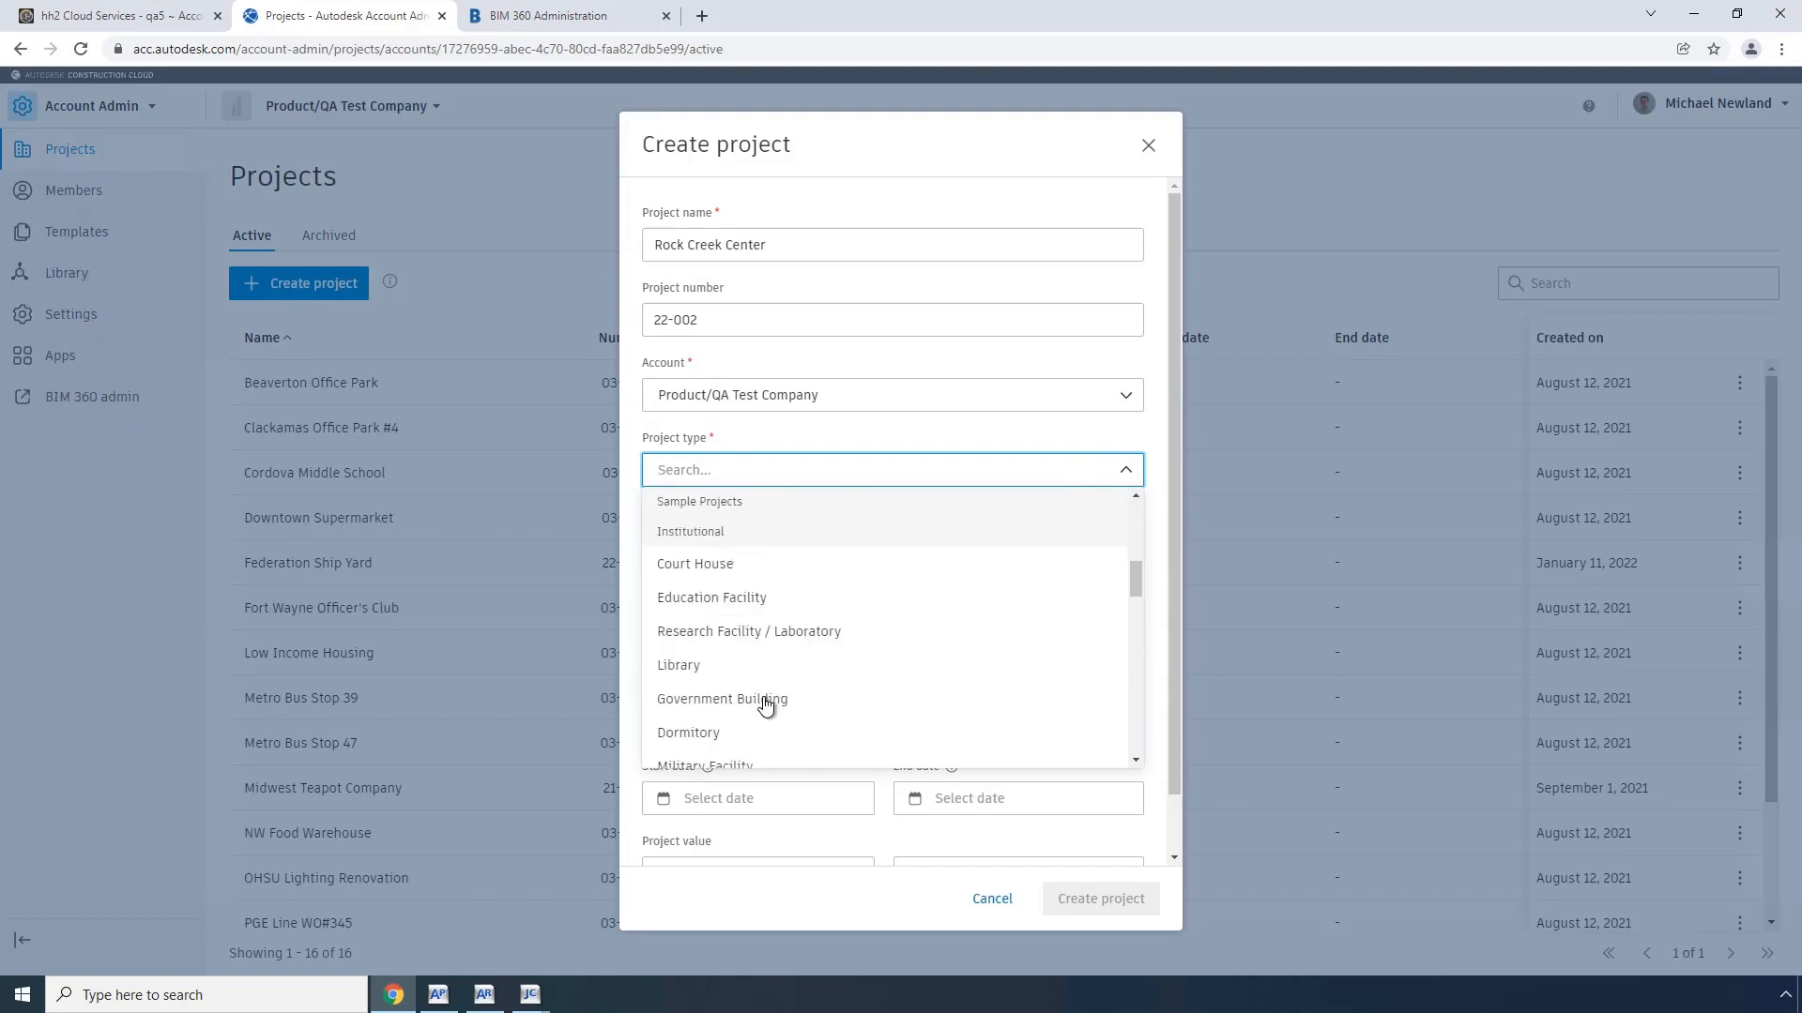
{"action": "scroll", "coordinate": [766, 705], "scroll_direction": "down", "scroll_amount": 2}
{"action": "scroll", "coordinate": [765, 706], "scroll_direction": "down", "scroll_amount": 1}
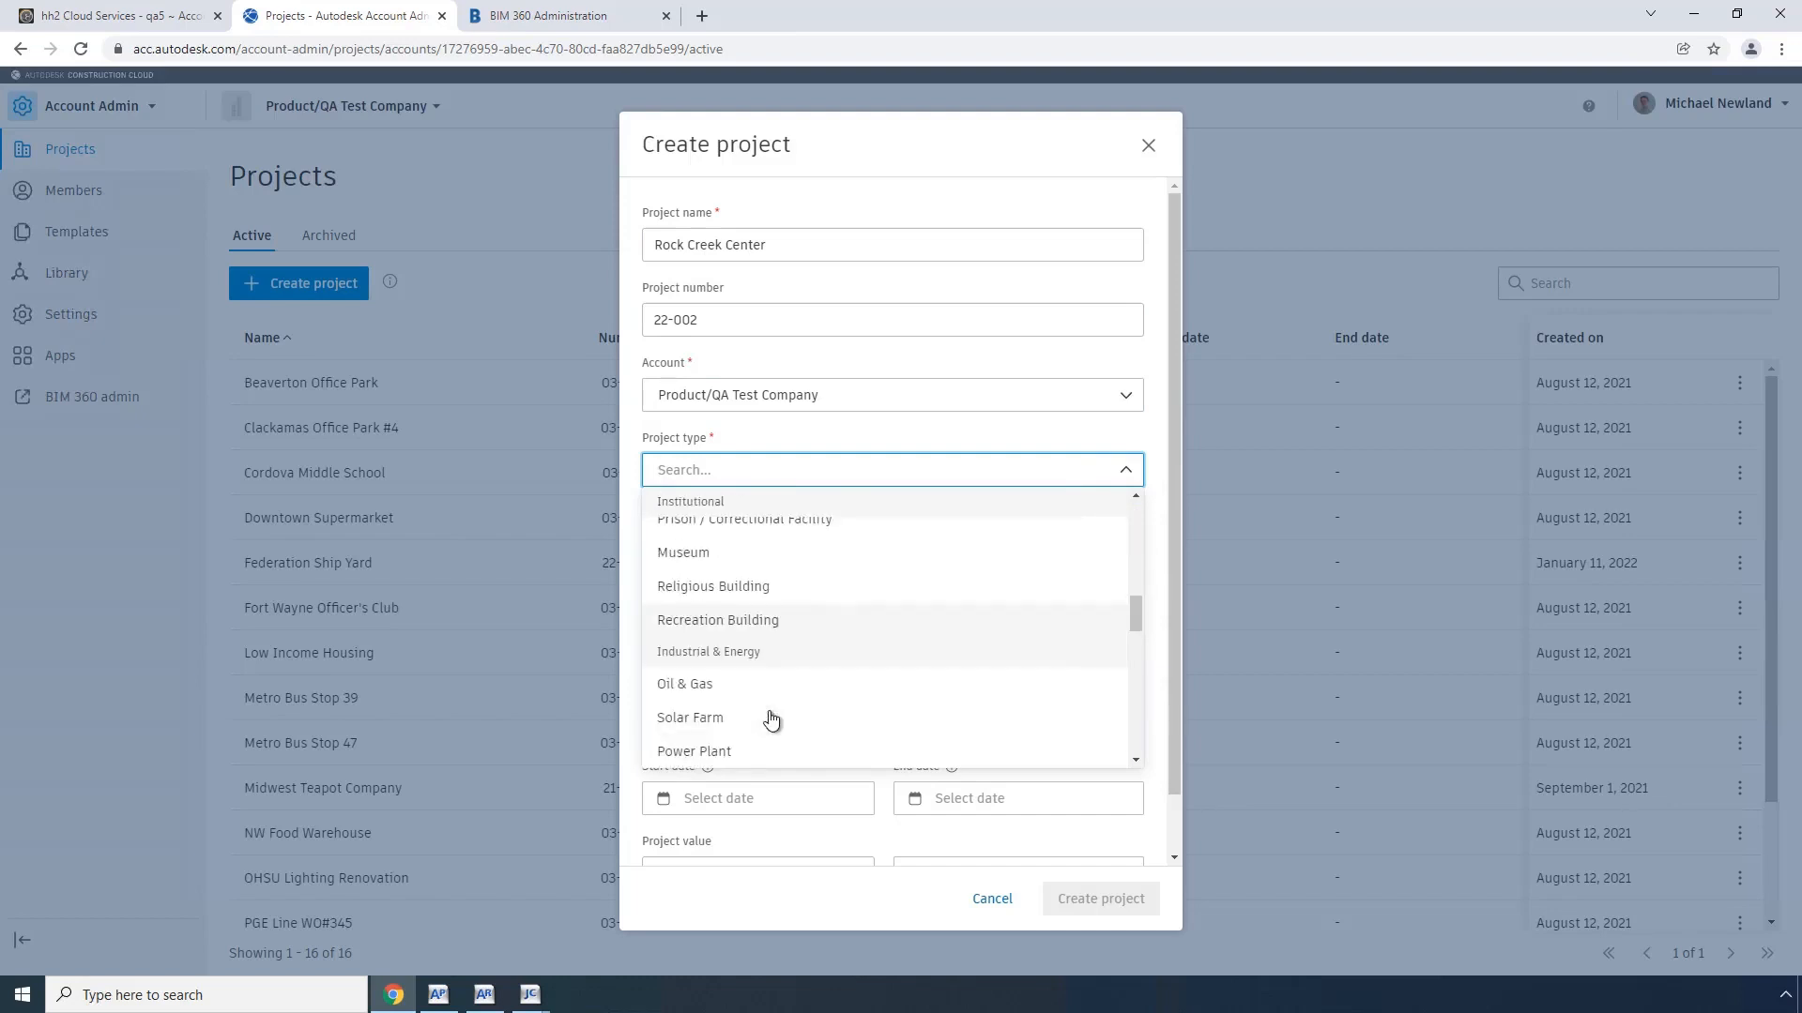
{"action": "scroll", "coordinate": [770, 718], "scroll_direction": "down", "scroll_amount": 8}
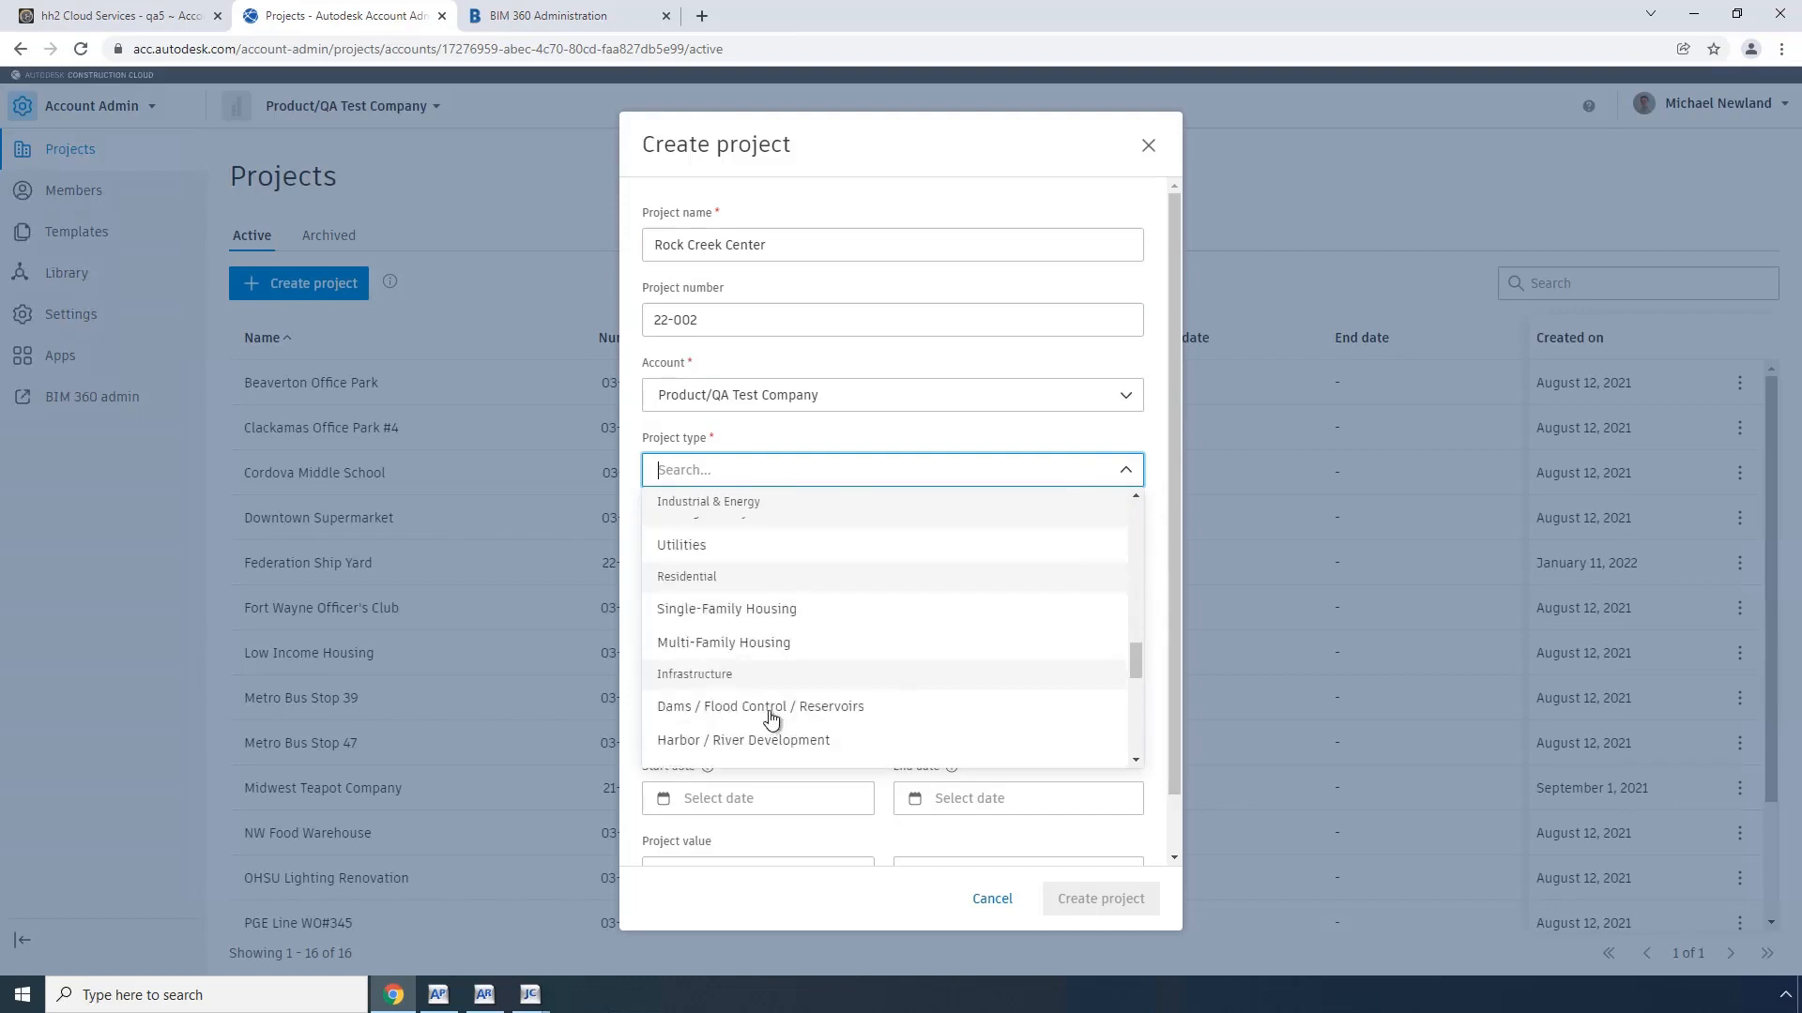
{"action": "scroll", "coordinate": [771, 719], "scroll_direction": "down", "scroll_amount": 1}
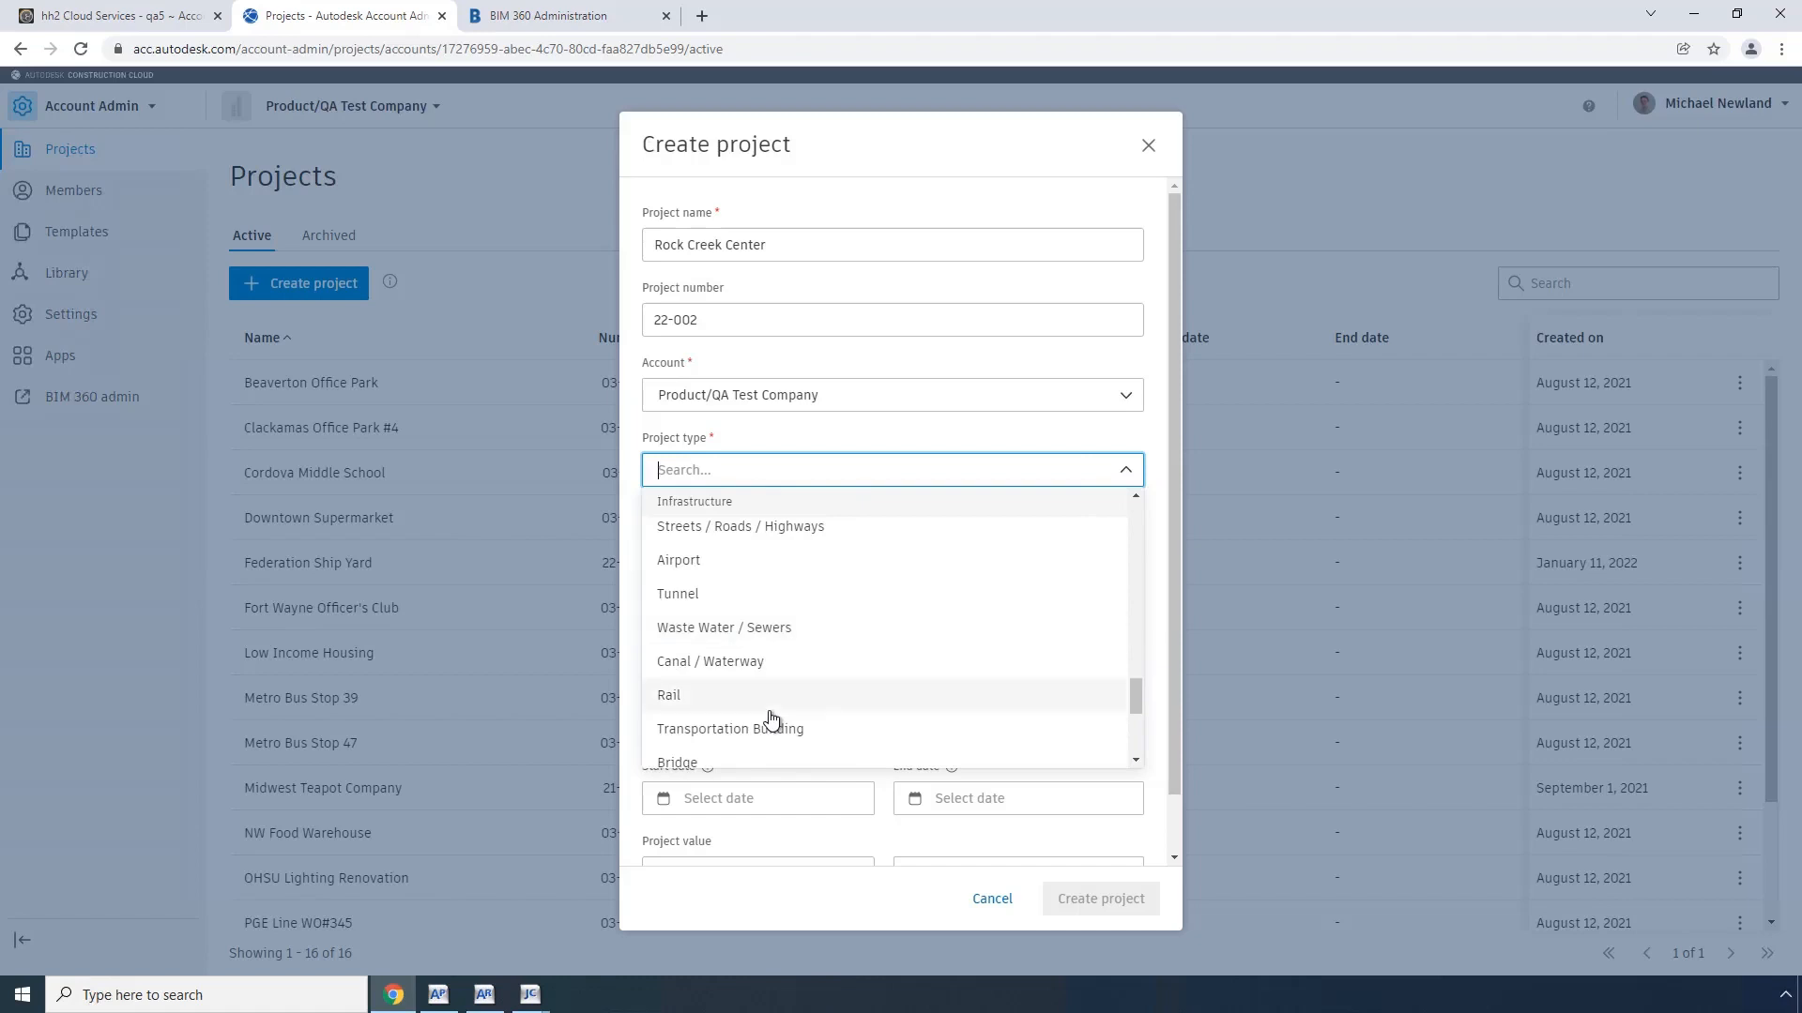
{"action": "scroll", "coordinate": [771, 720], "scroll_direction": "down", "scroll_amount": 3}
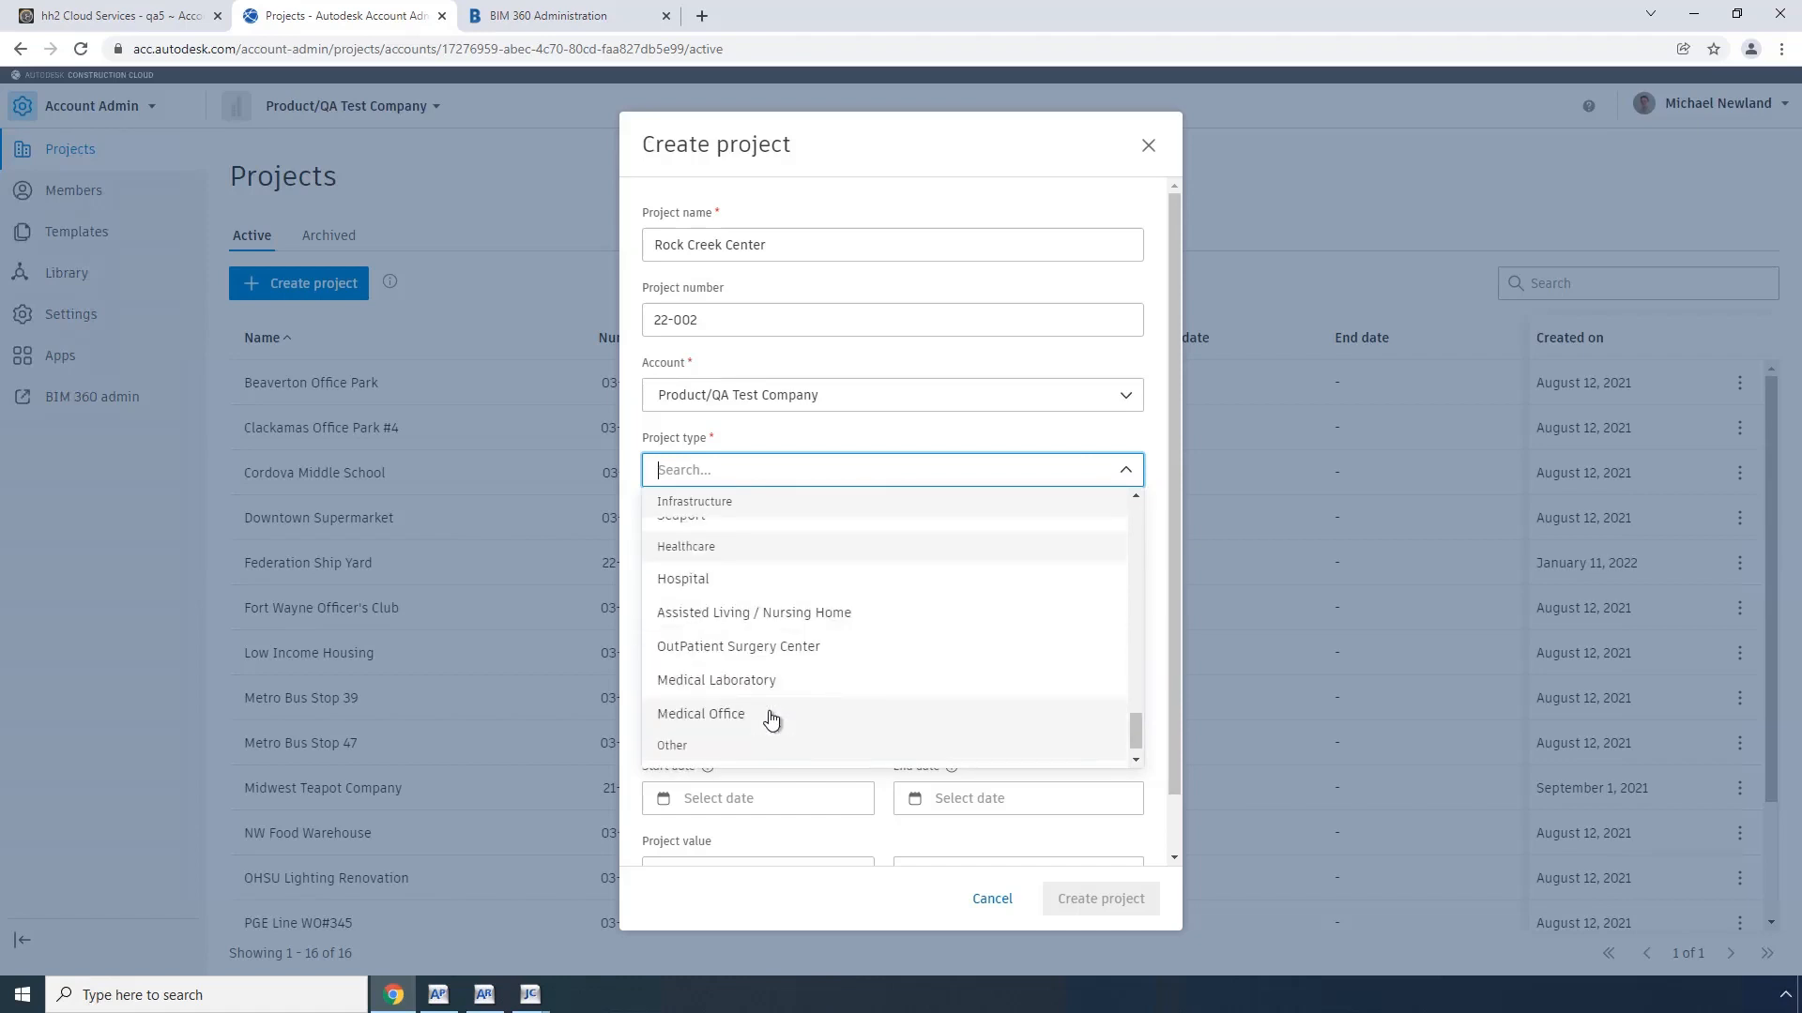
{"action": "scroll", "coordinate": [772, 720], "scroll_direction": "down", "scroll_amount": 1}
{"action": "left_click", "coordinate": [751, 749]}
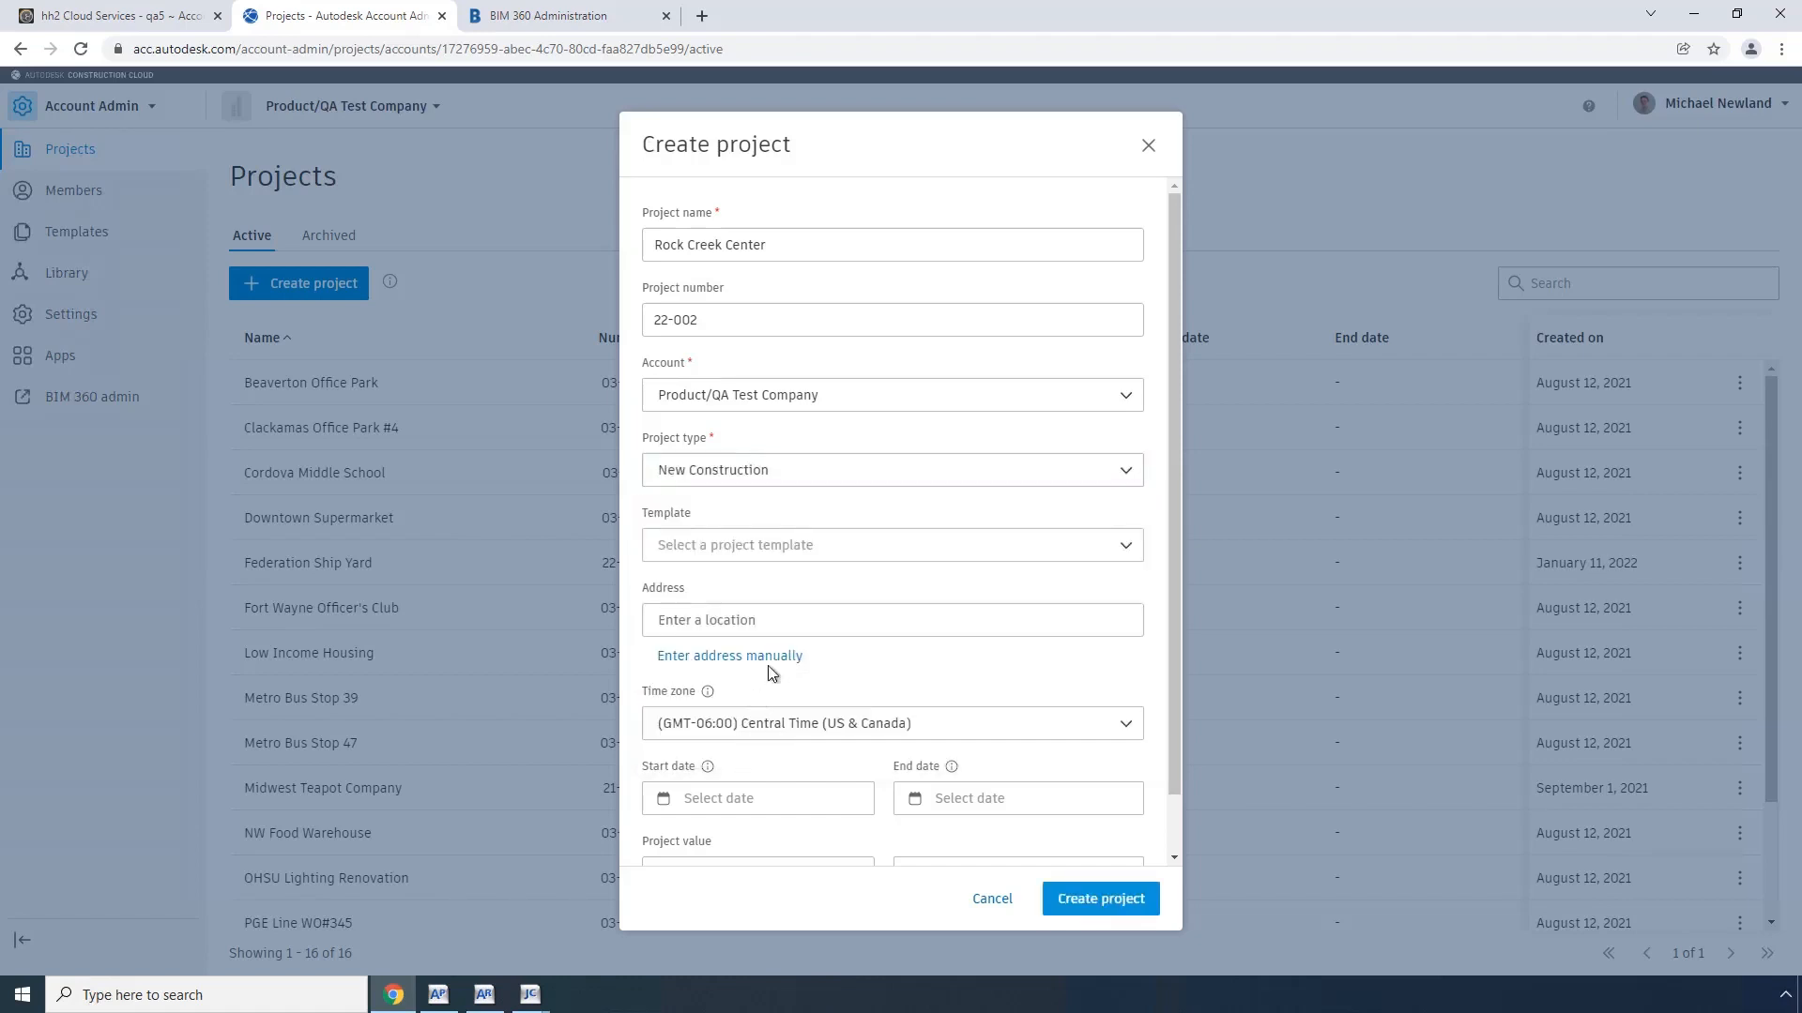
{"action": "left_click", "coordinate": [1100, 900]}
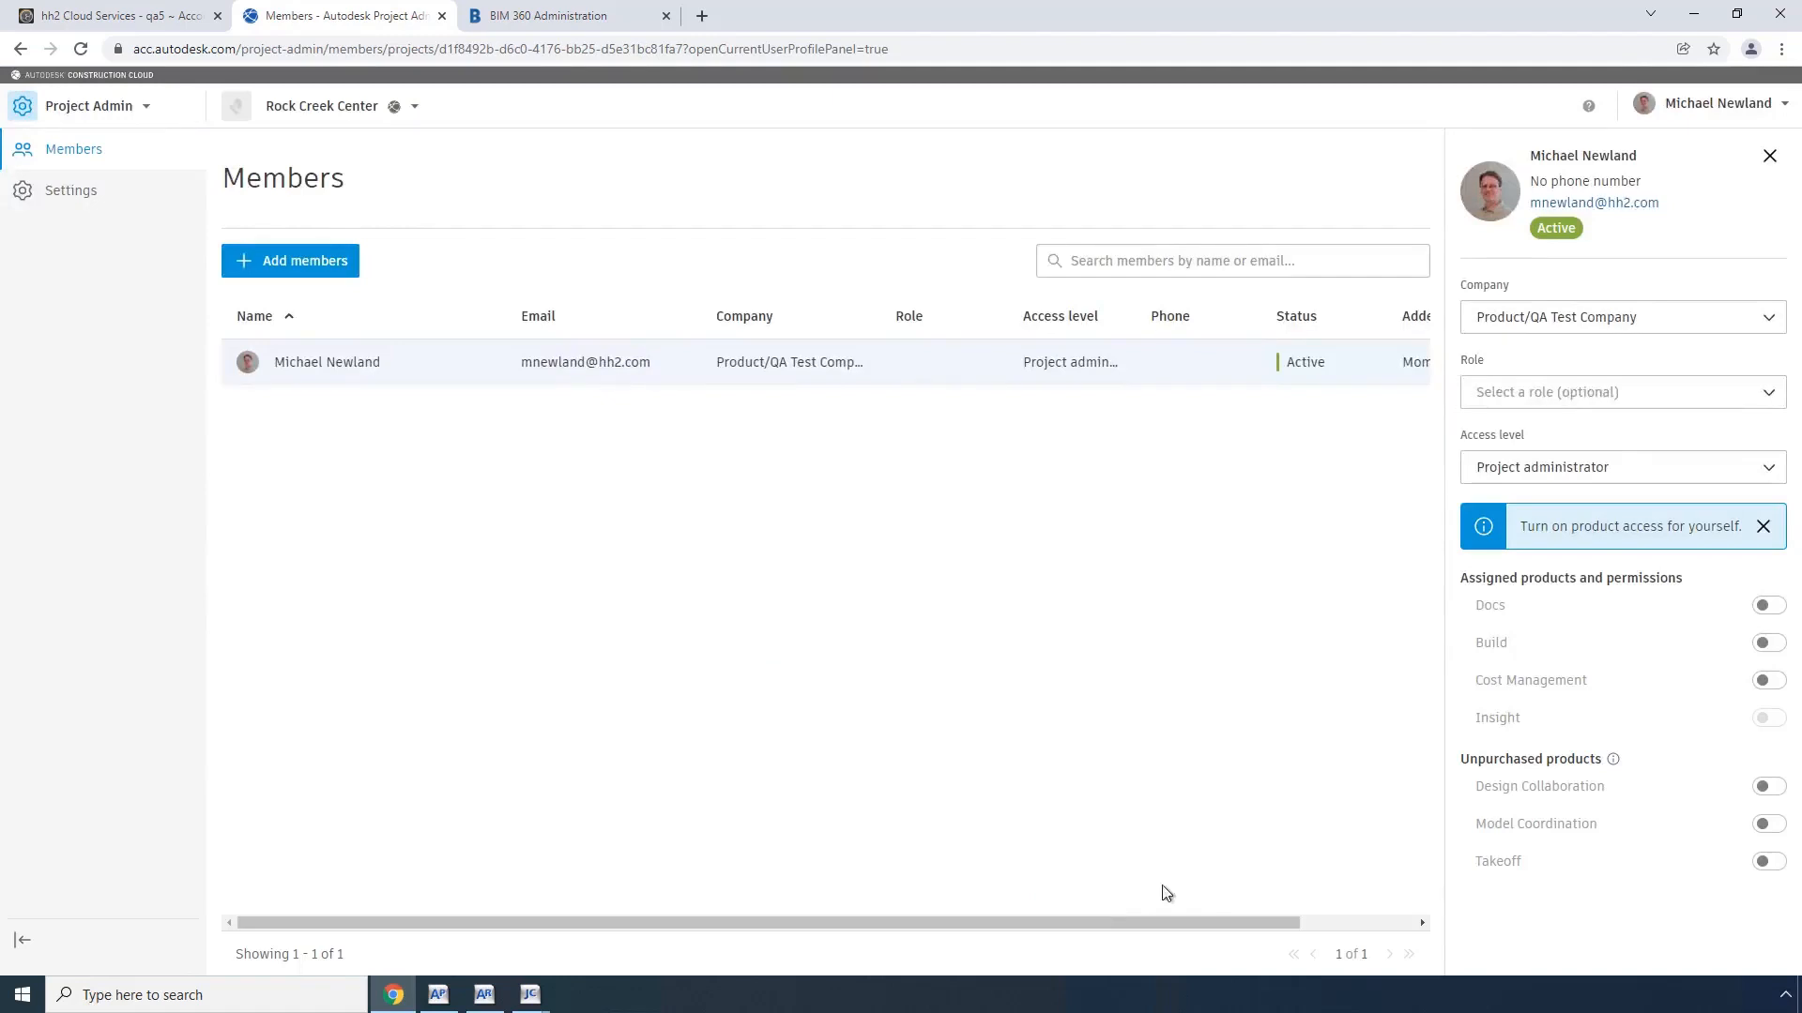
Step: Turn on Docs, Build and Cost Management access for the project administrator of Rock Creek Center
{"action": "left_click", "coordinate": [1769, 605]}
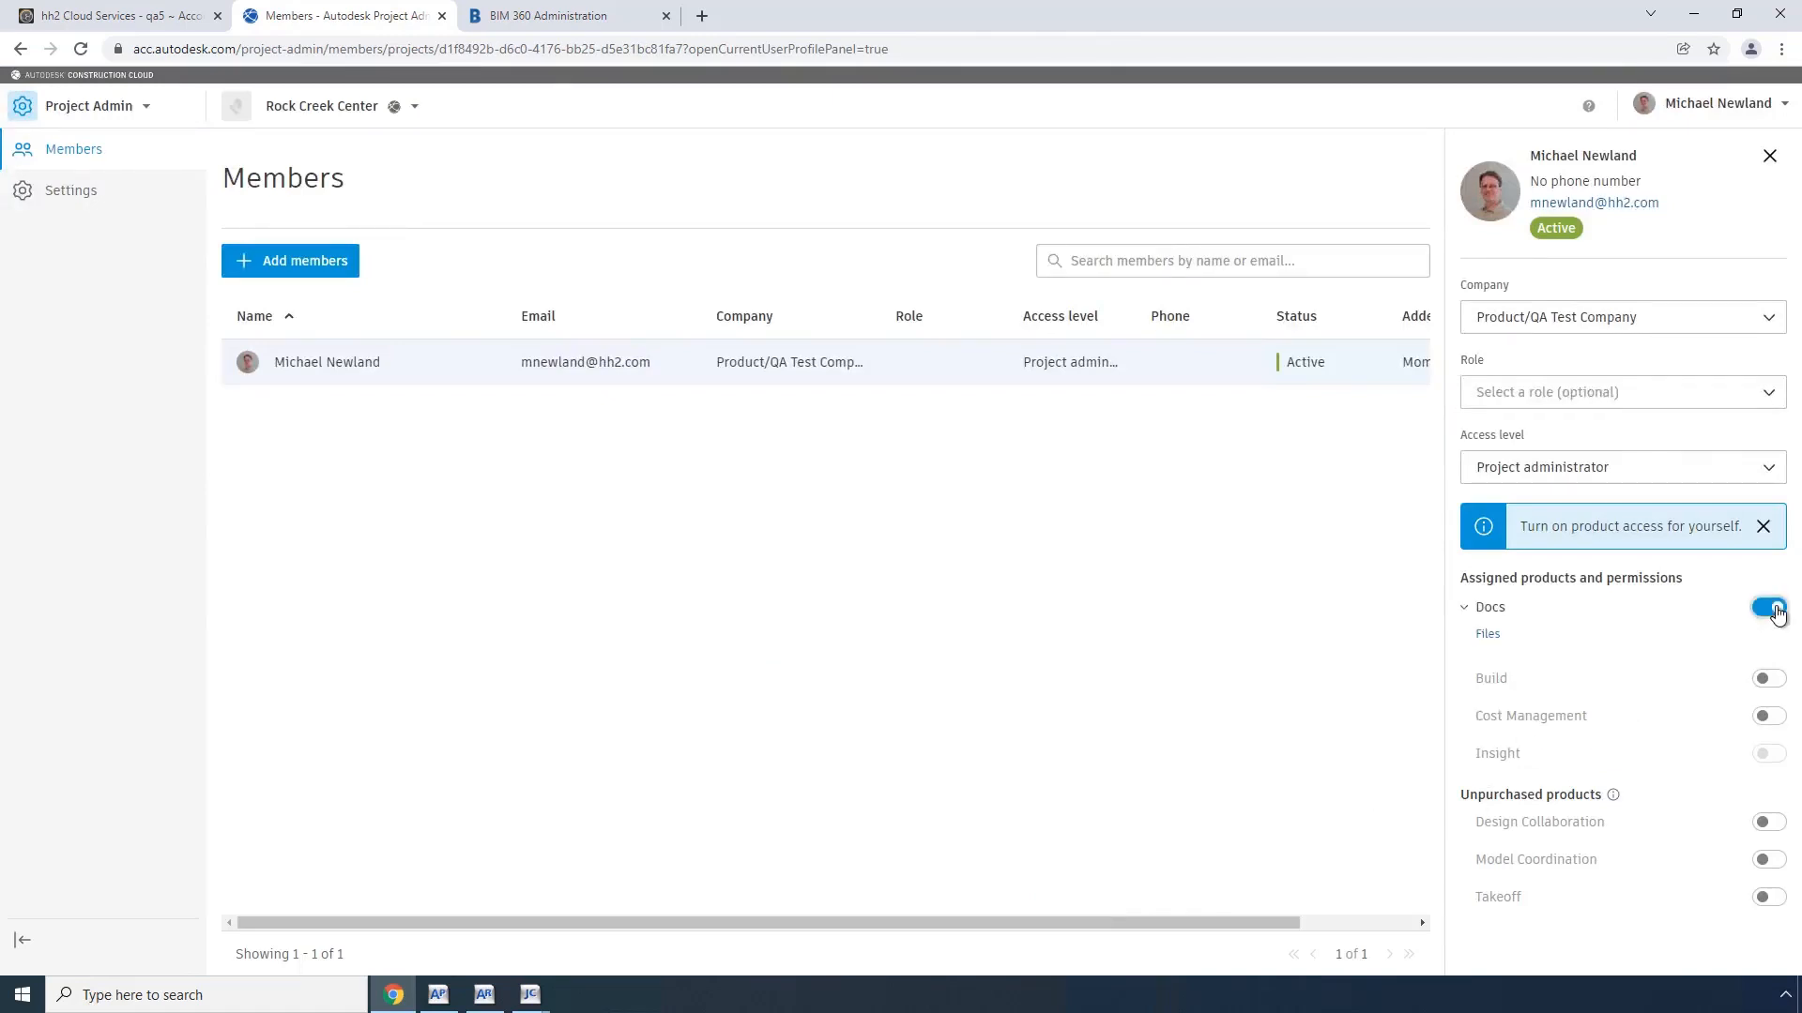
{"action": "left_click", "coordinate": [1770, 681]}
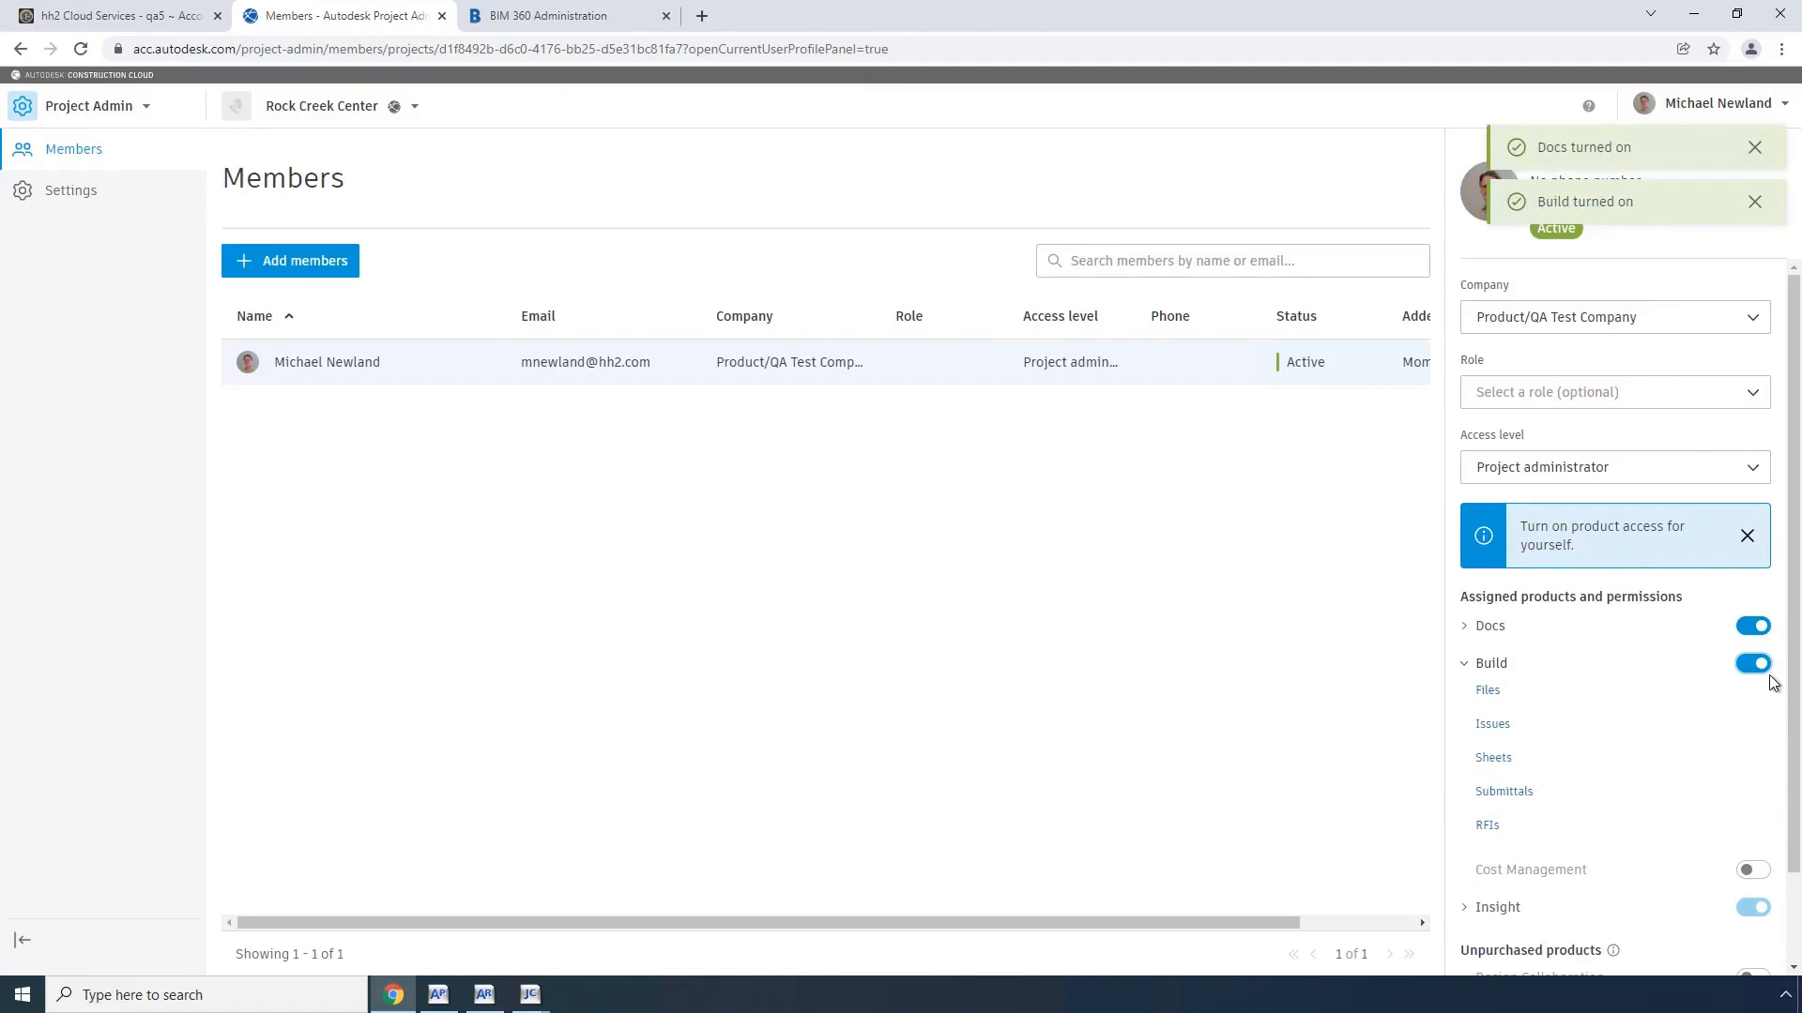
{"action": "scroll", "coordinate": [1765, 720], "scroll_direction": "down", "scroll_amount": 1}
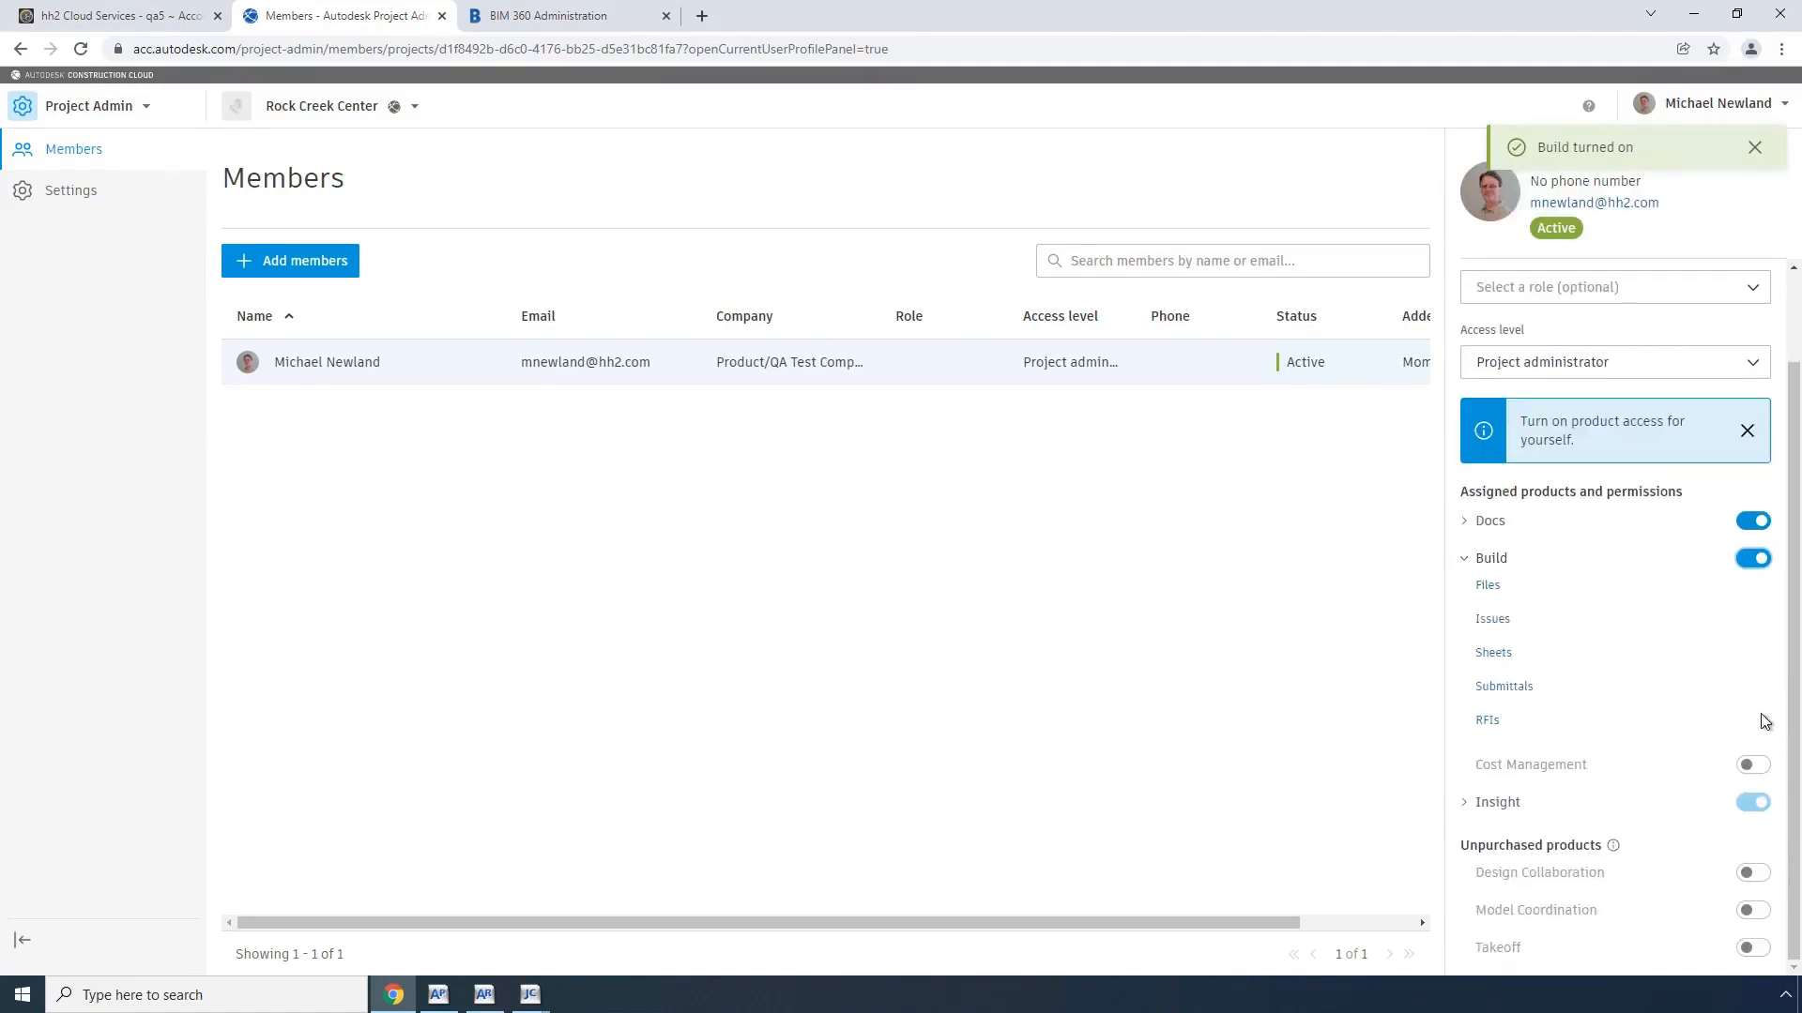
{"action": "left_click", "coordinate": [1759, 770]}
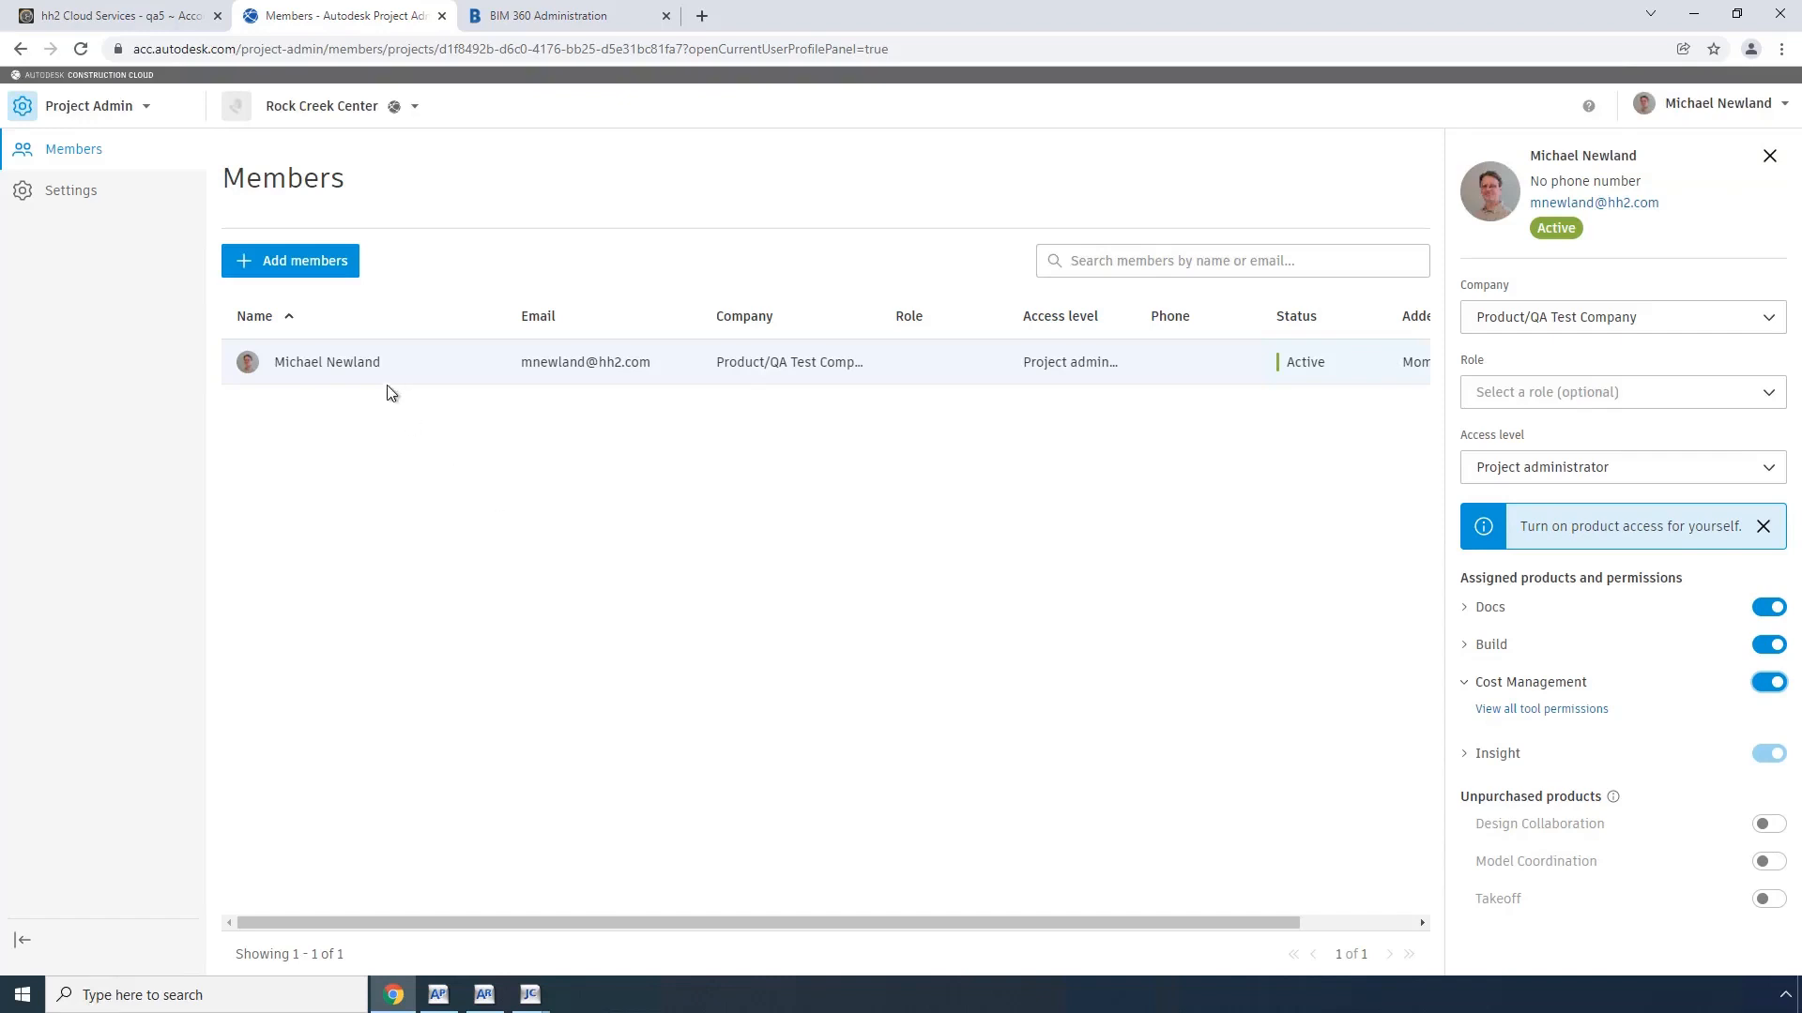
Step: Switch to hh2 and run a manual outbound sync of the Job entity for all configured records
{"action": "left_click", "coordinate": [128, 19]}
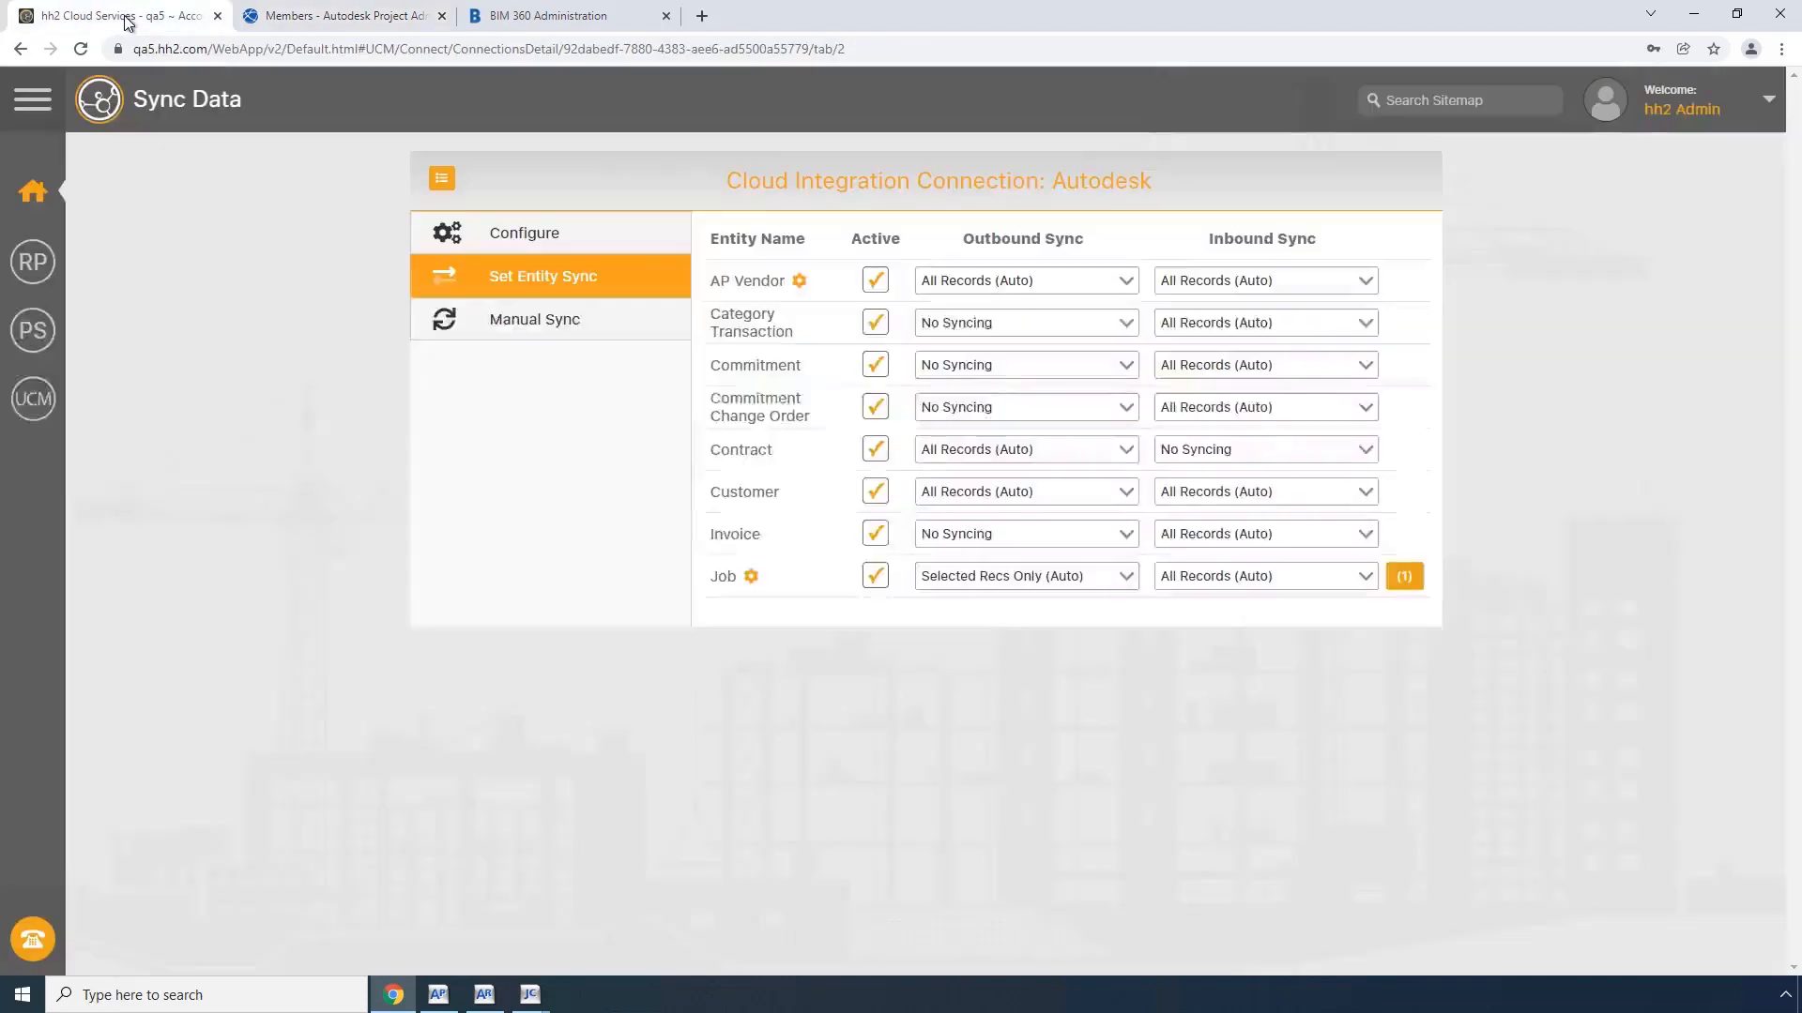
{"action": "left_click", "coordinate": [568, 333]}
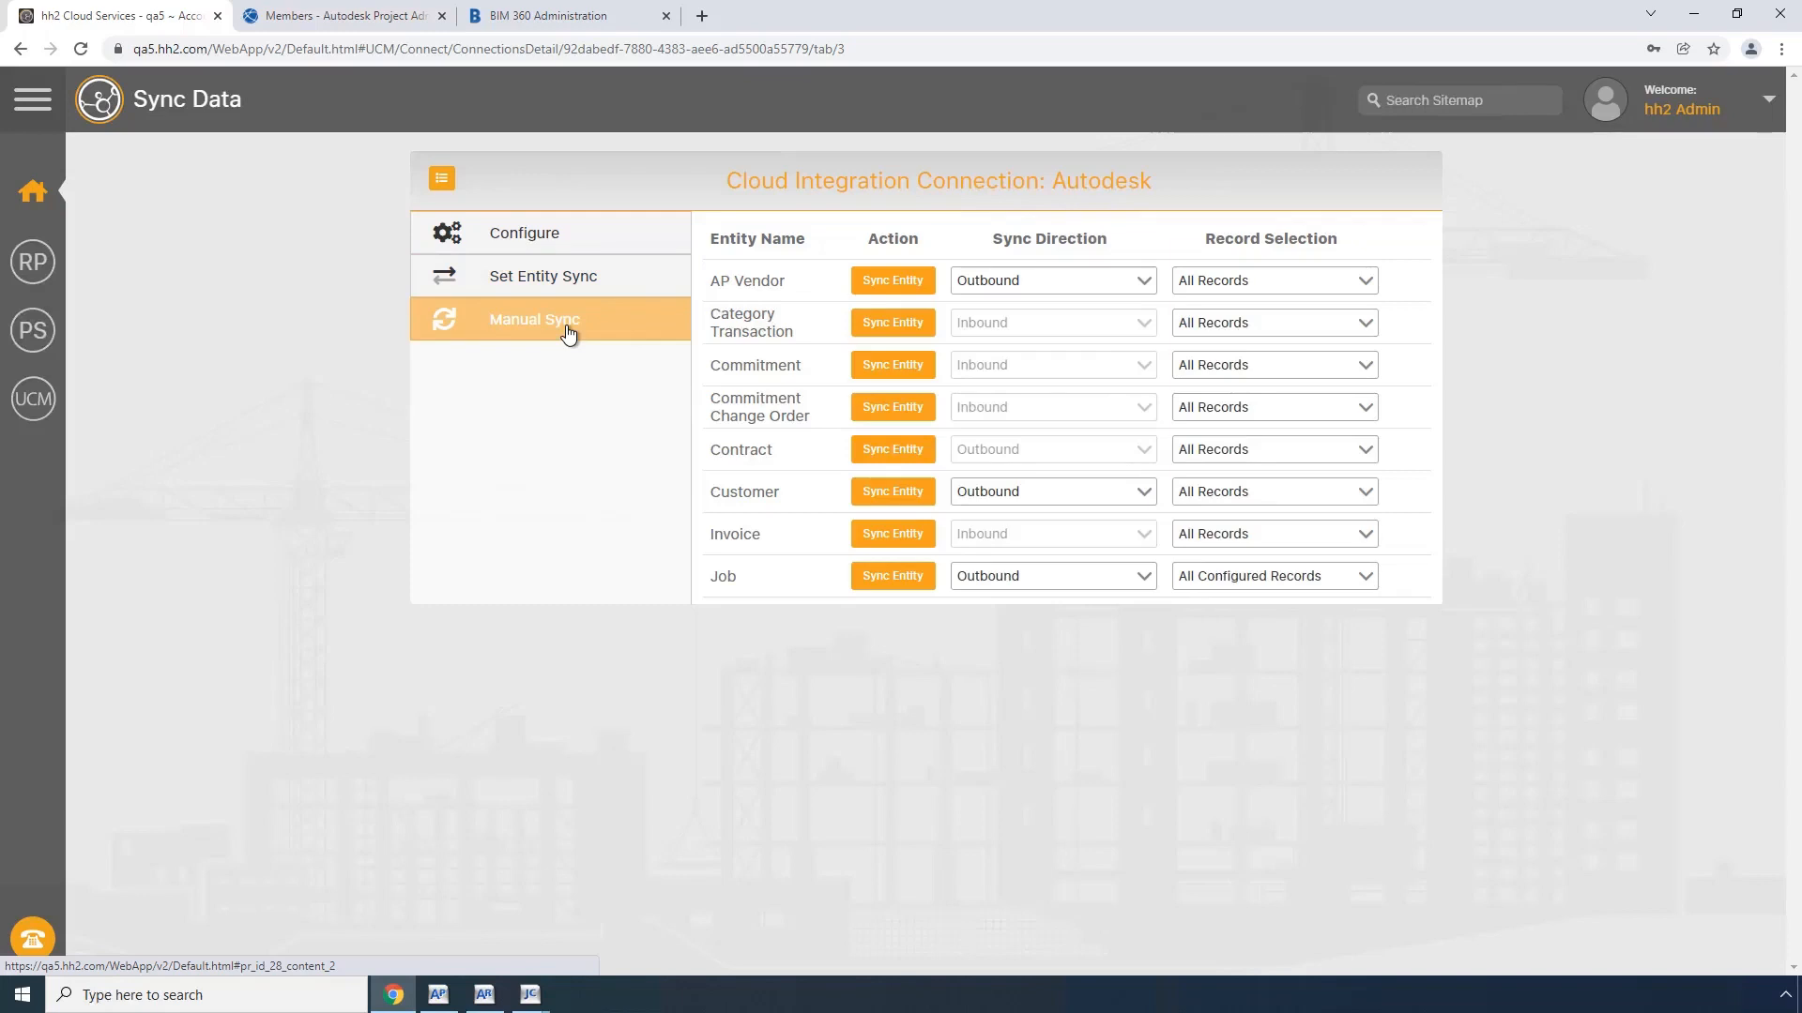
{"action": "left_click", "coordinate": [886, 582]}
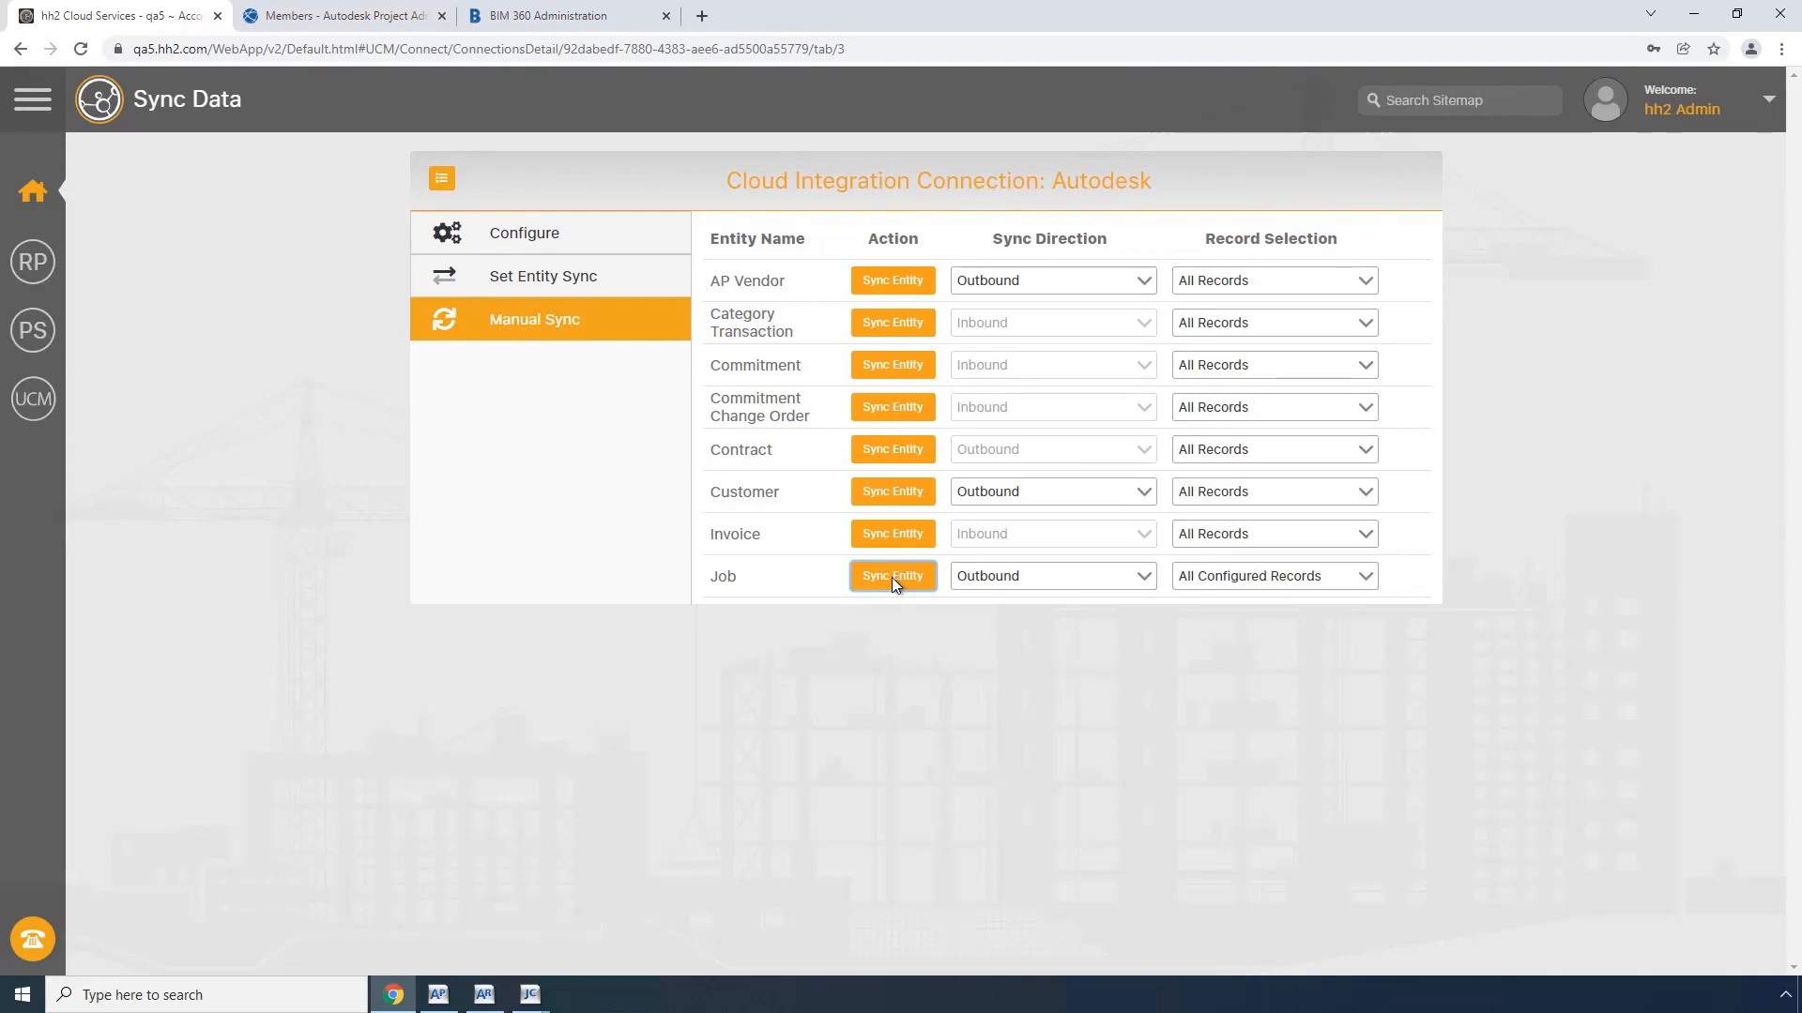
Step: Return to Autodesk and examine the synced budget codes in Rock Creek Center's Cost Management budget
{"action": "left_click", "coordinate": [363, 23]}
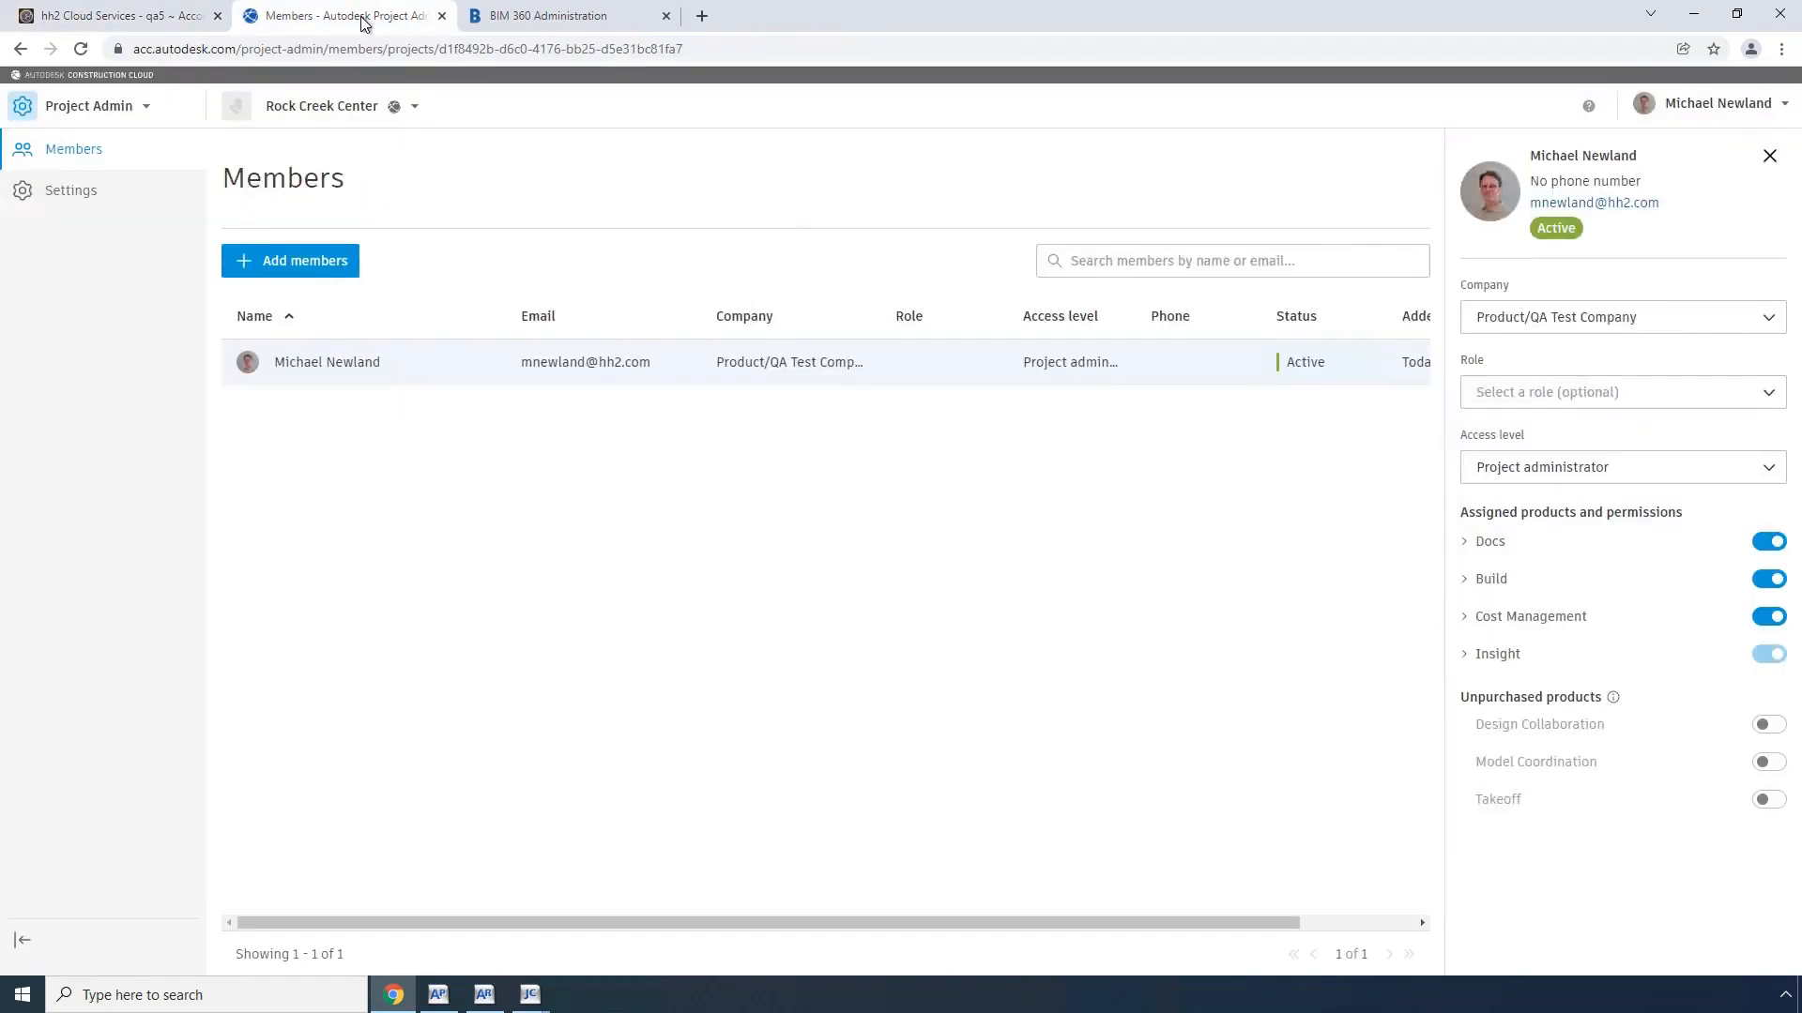
{"action": "left_click", "coordinate": [148, 106]}
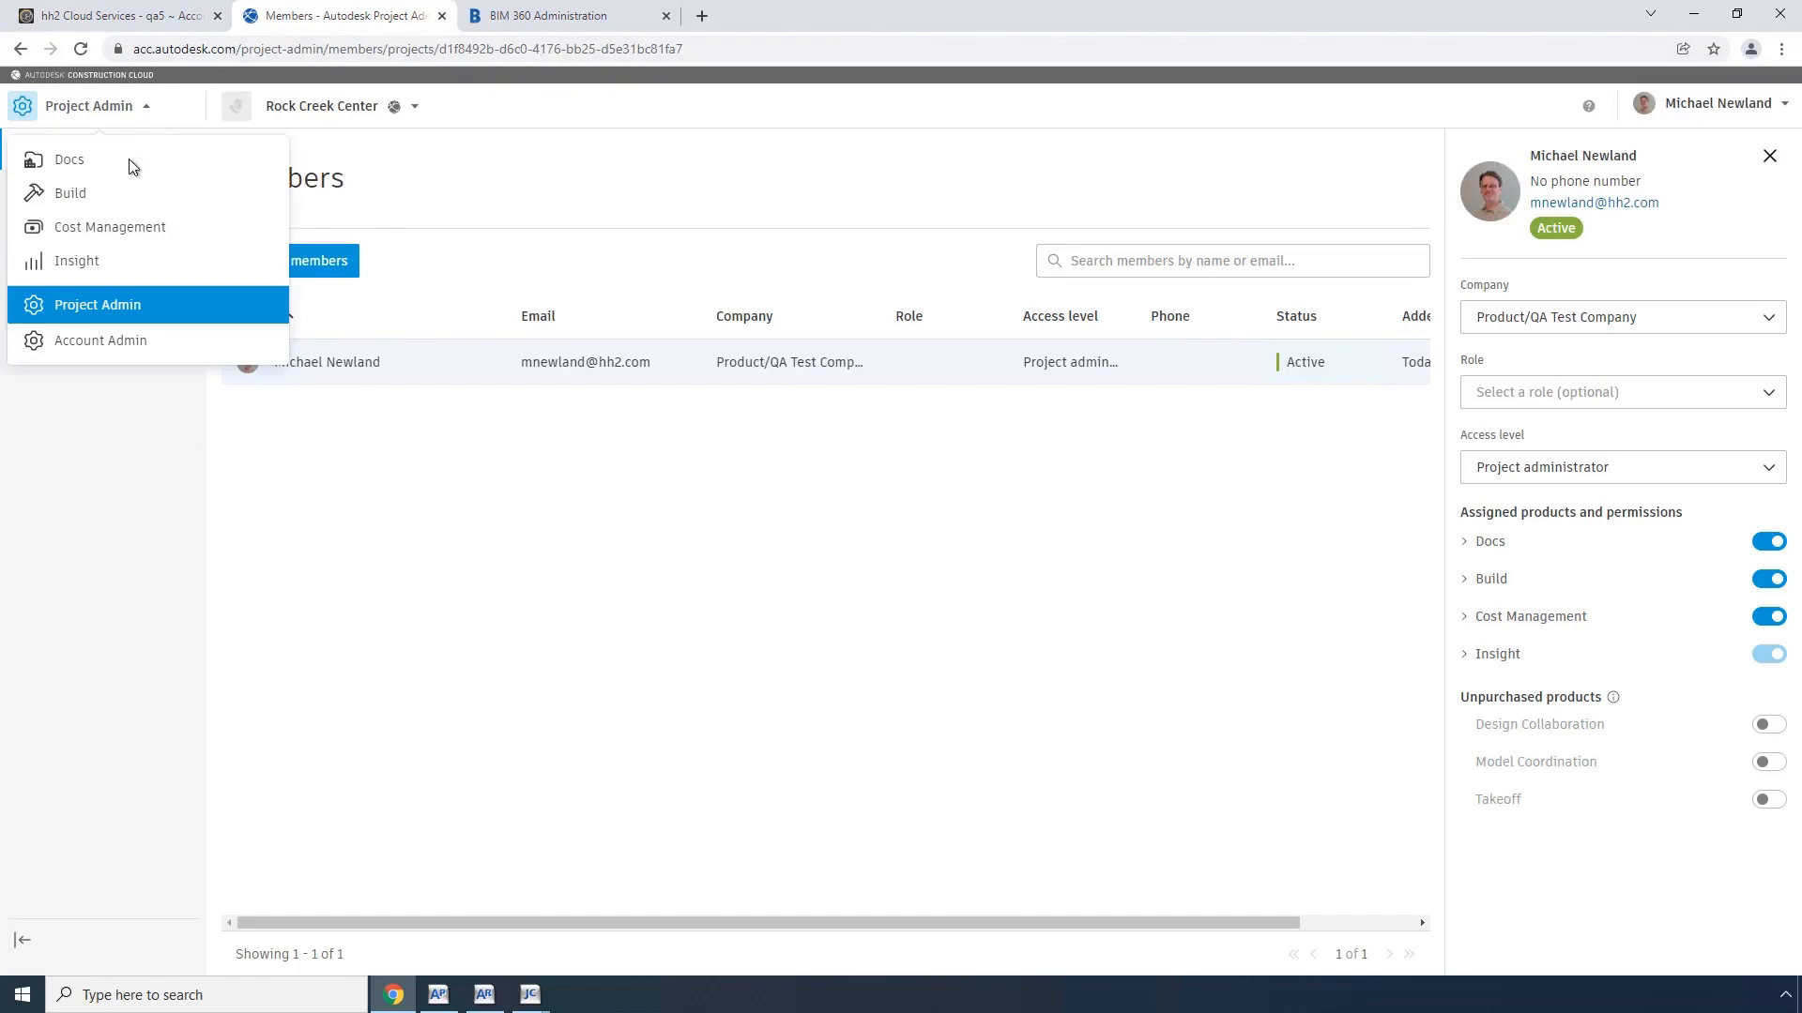
{"action": "left_click", "coordinate": [103, 232]}
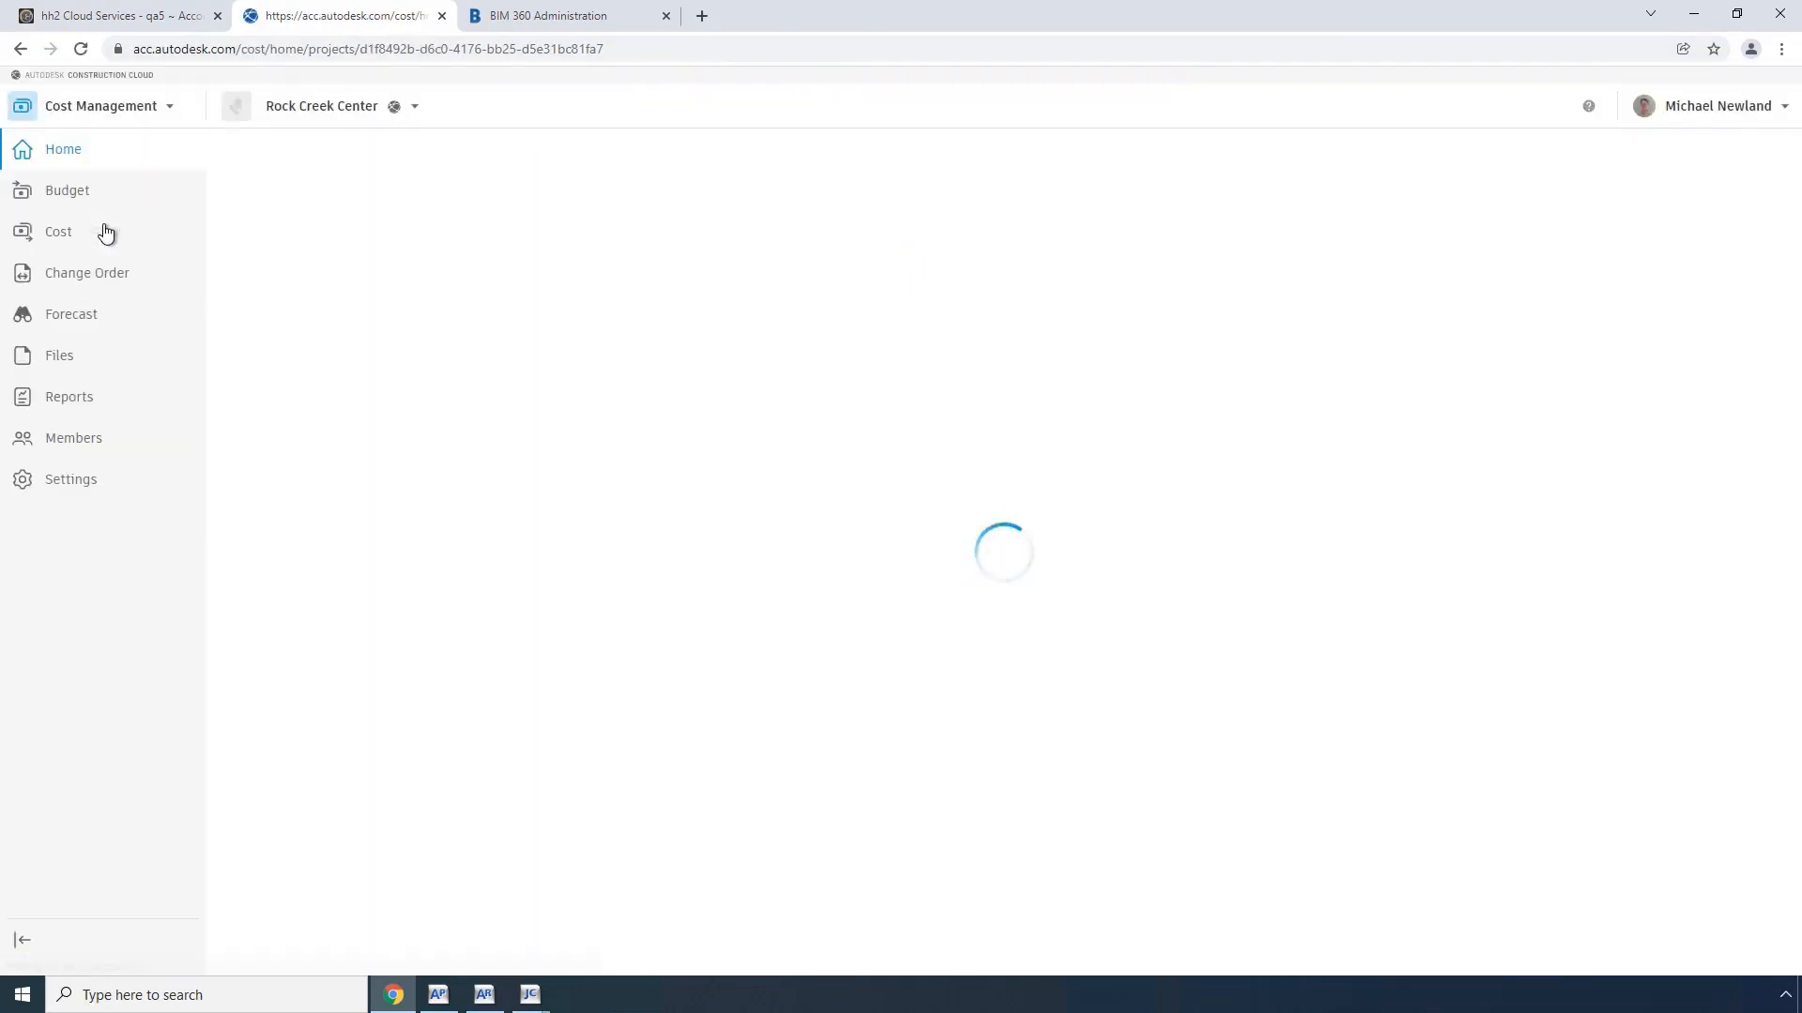
{"action": "left_click", "coordinate": [66, 192]}
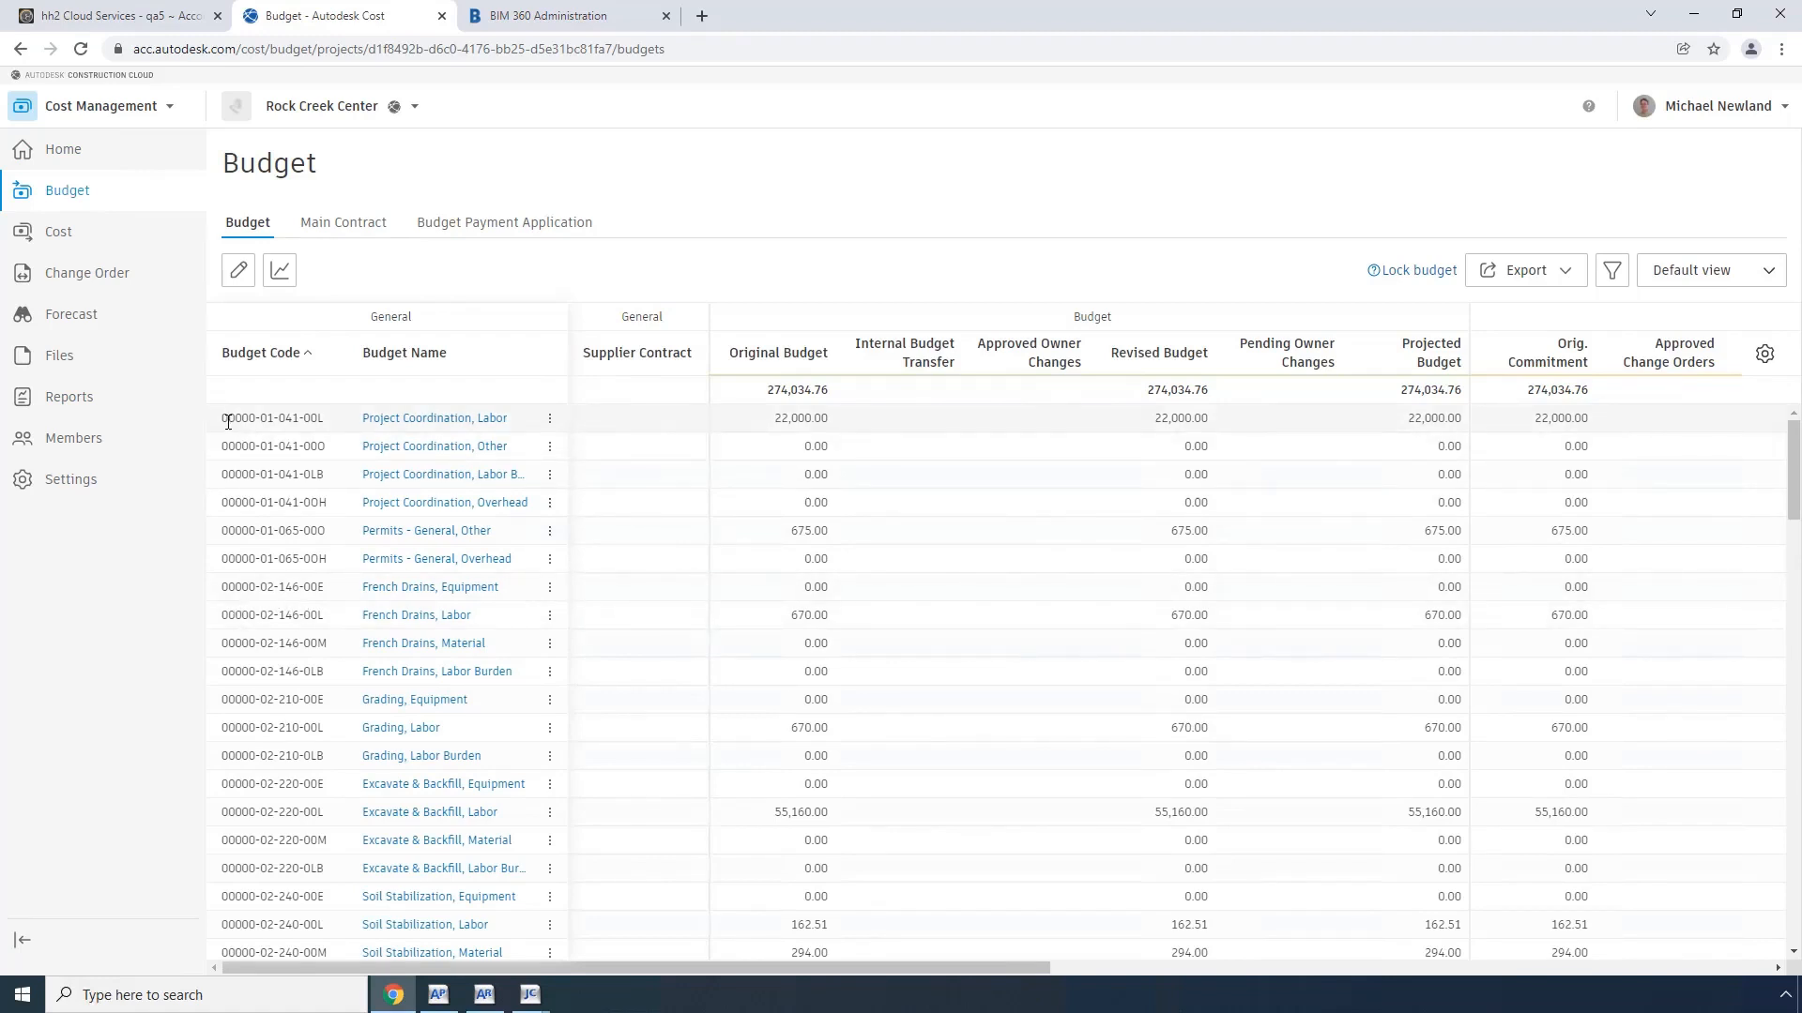
{"action": "left_click_drag", "start_coordinate": [224, 419], "coordinate": [323, 419]}
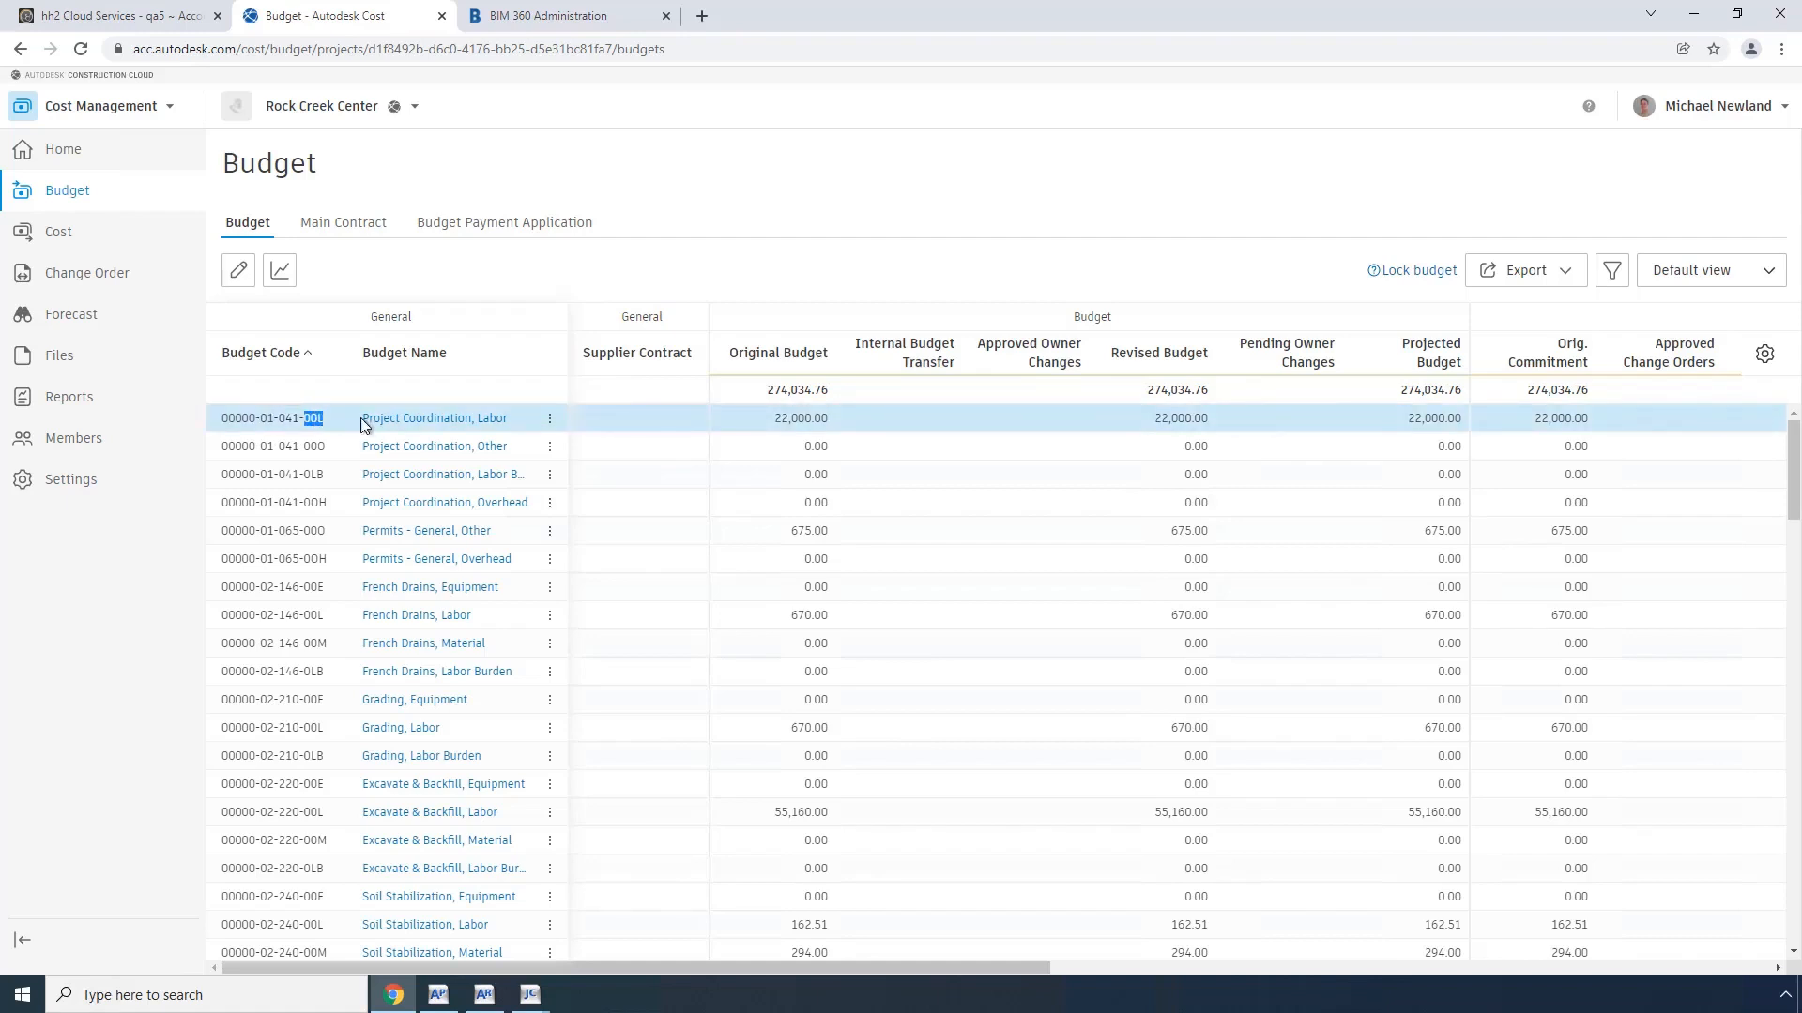
Step: Review the Extra, Cost Code and Category budget code segments in the Cost Management settings and return to the budget
{"action": "left_click", "coordinate": [70, 483]}
{"action": "left_click", "coordinate": [333, 229]}
{"action": "left_click", "coordinate": [327, 304]}
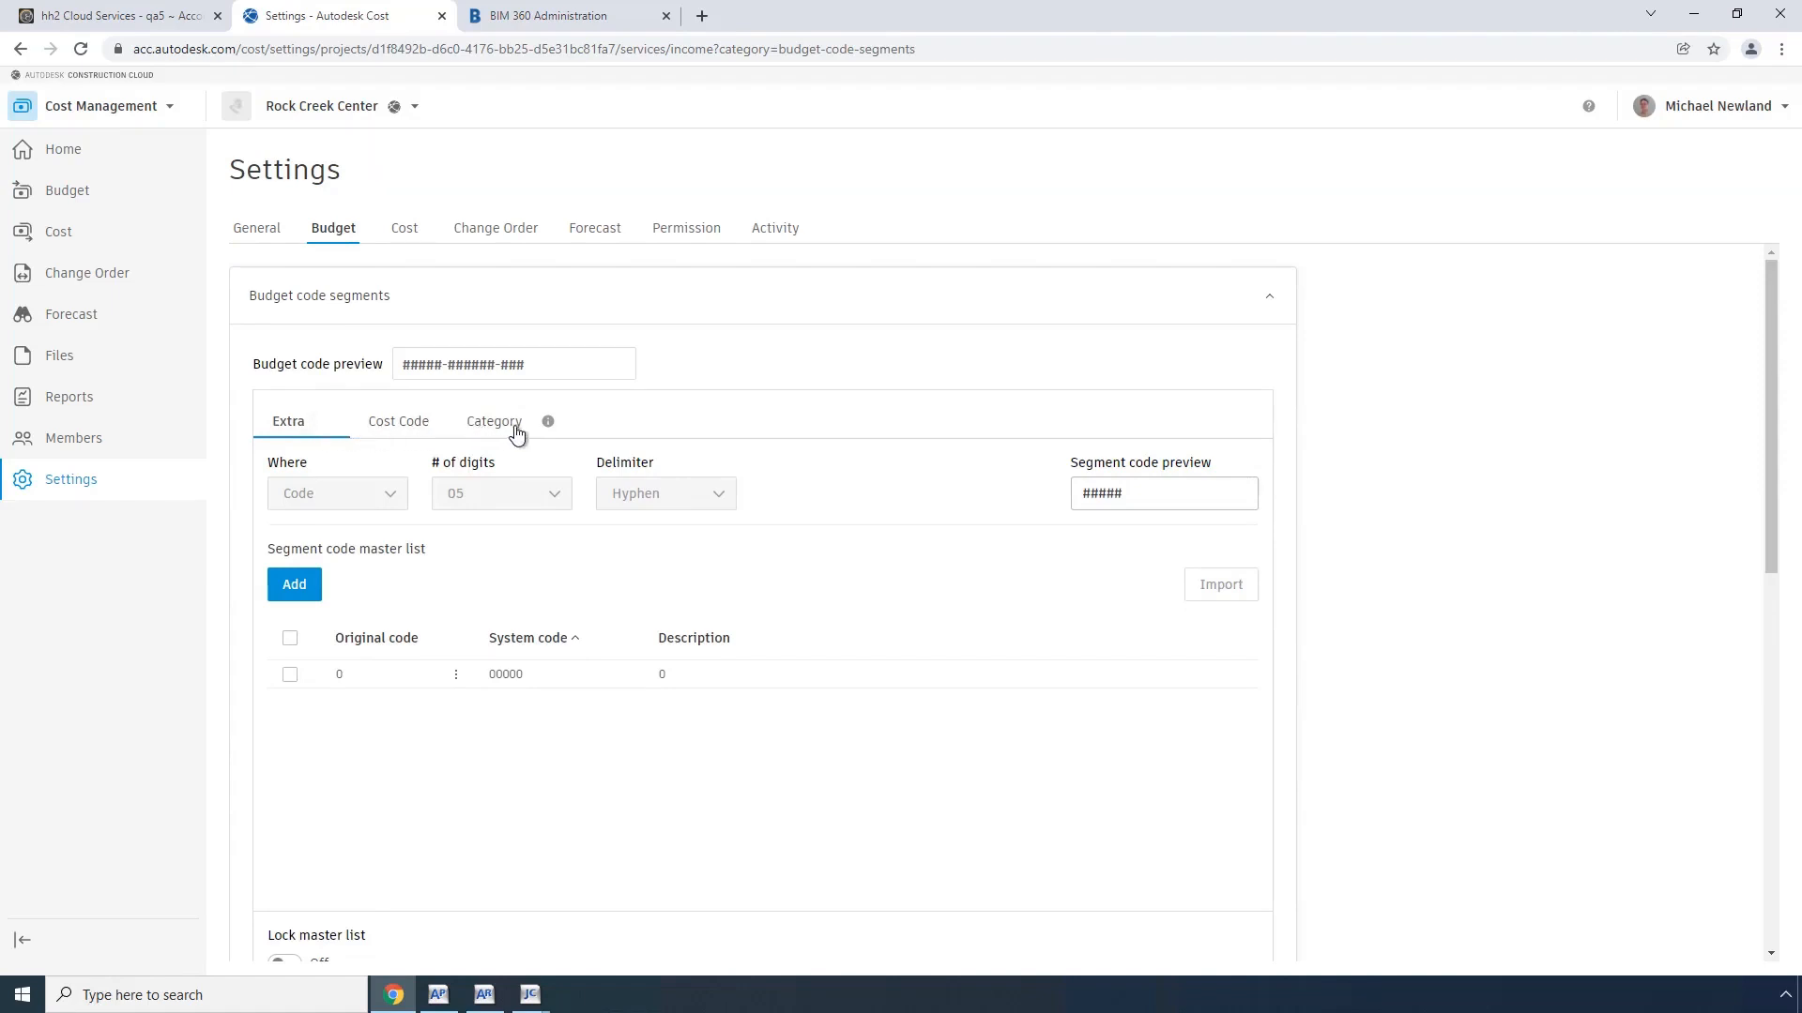
{"action": "left_click", "coordinate": [397, 428]}
{"action": "left_click", "coordinate": [487, 424]}
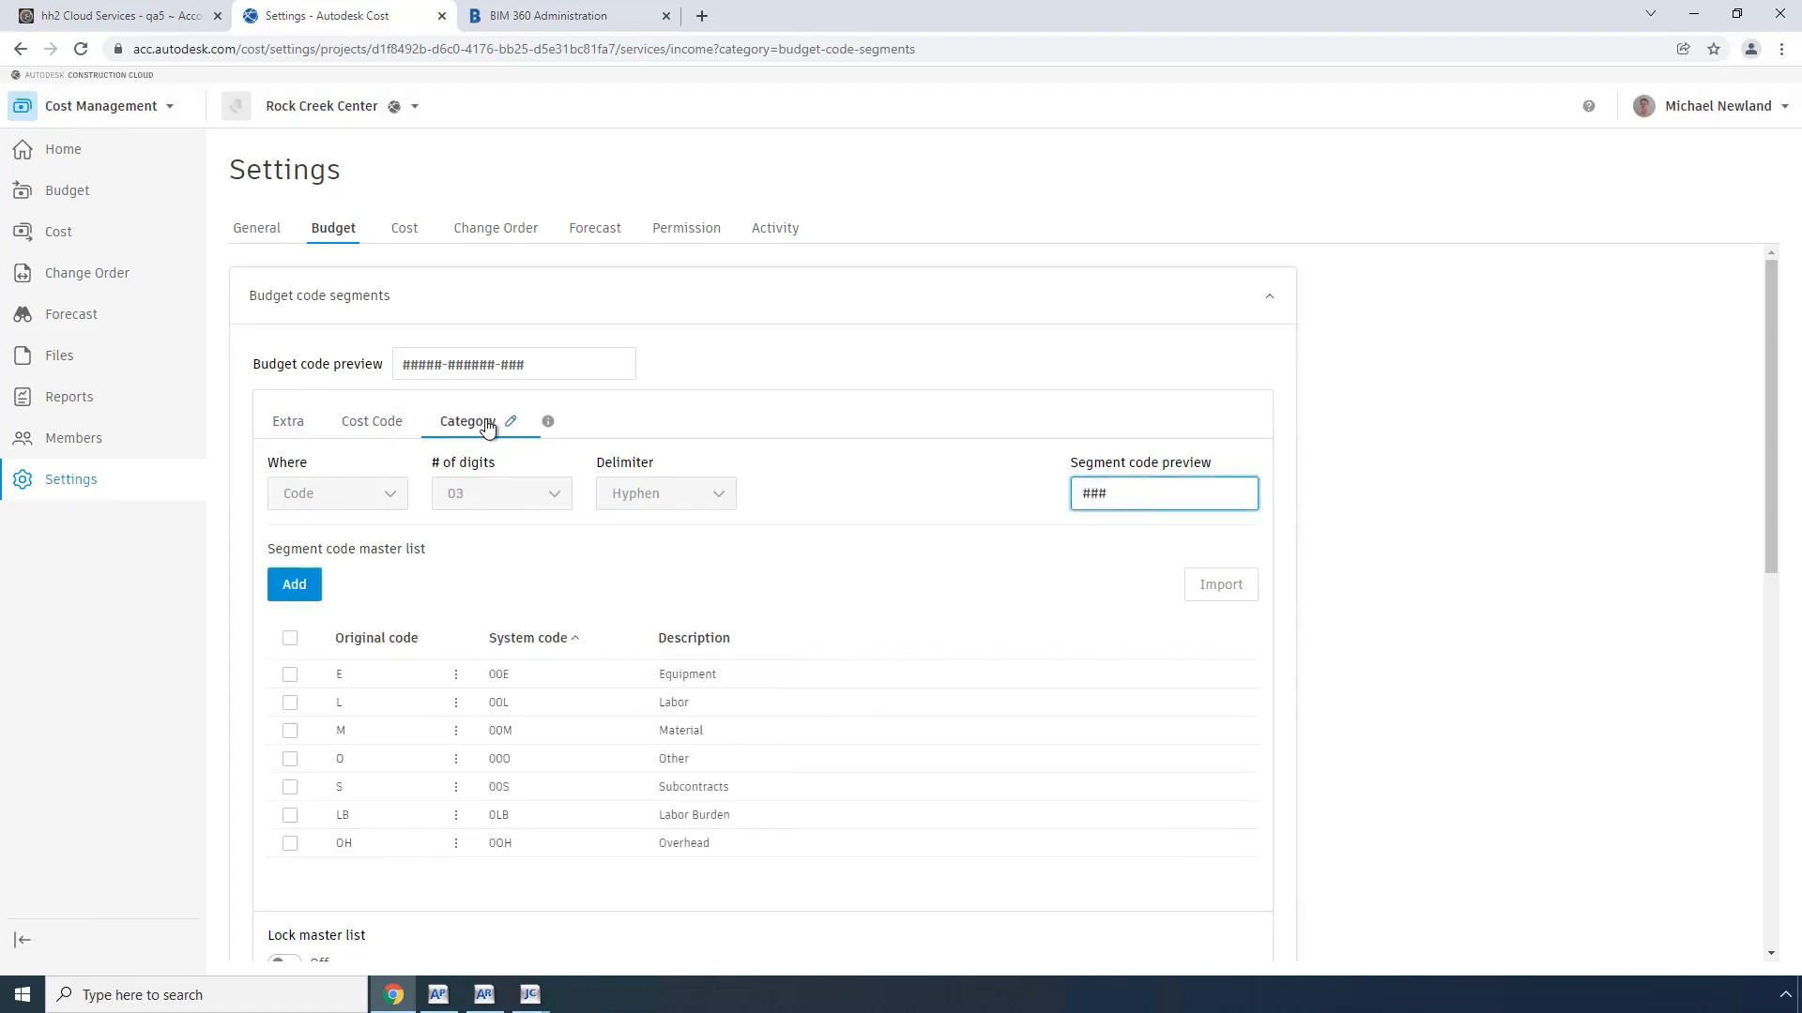
{"action": "left_click", "coordinate": [302, 427]}
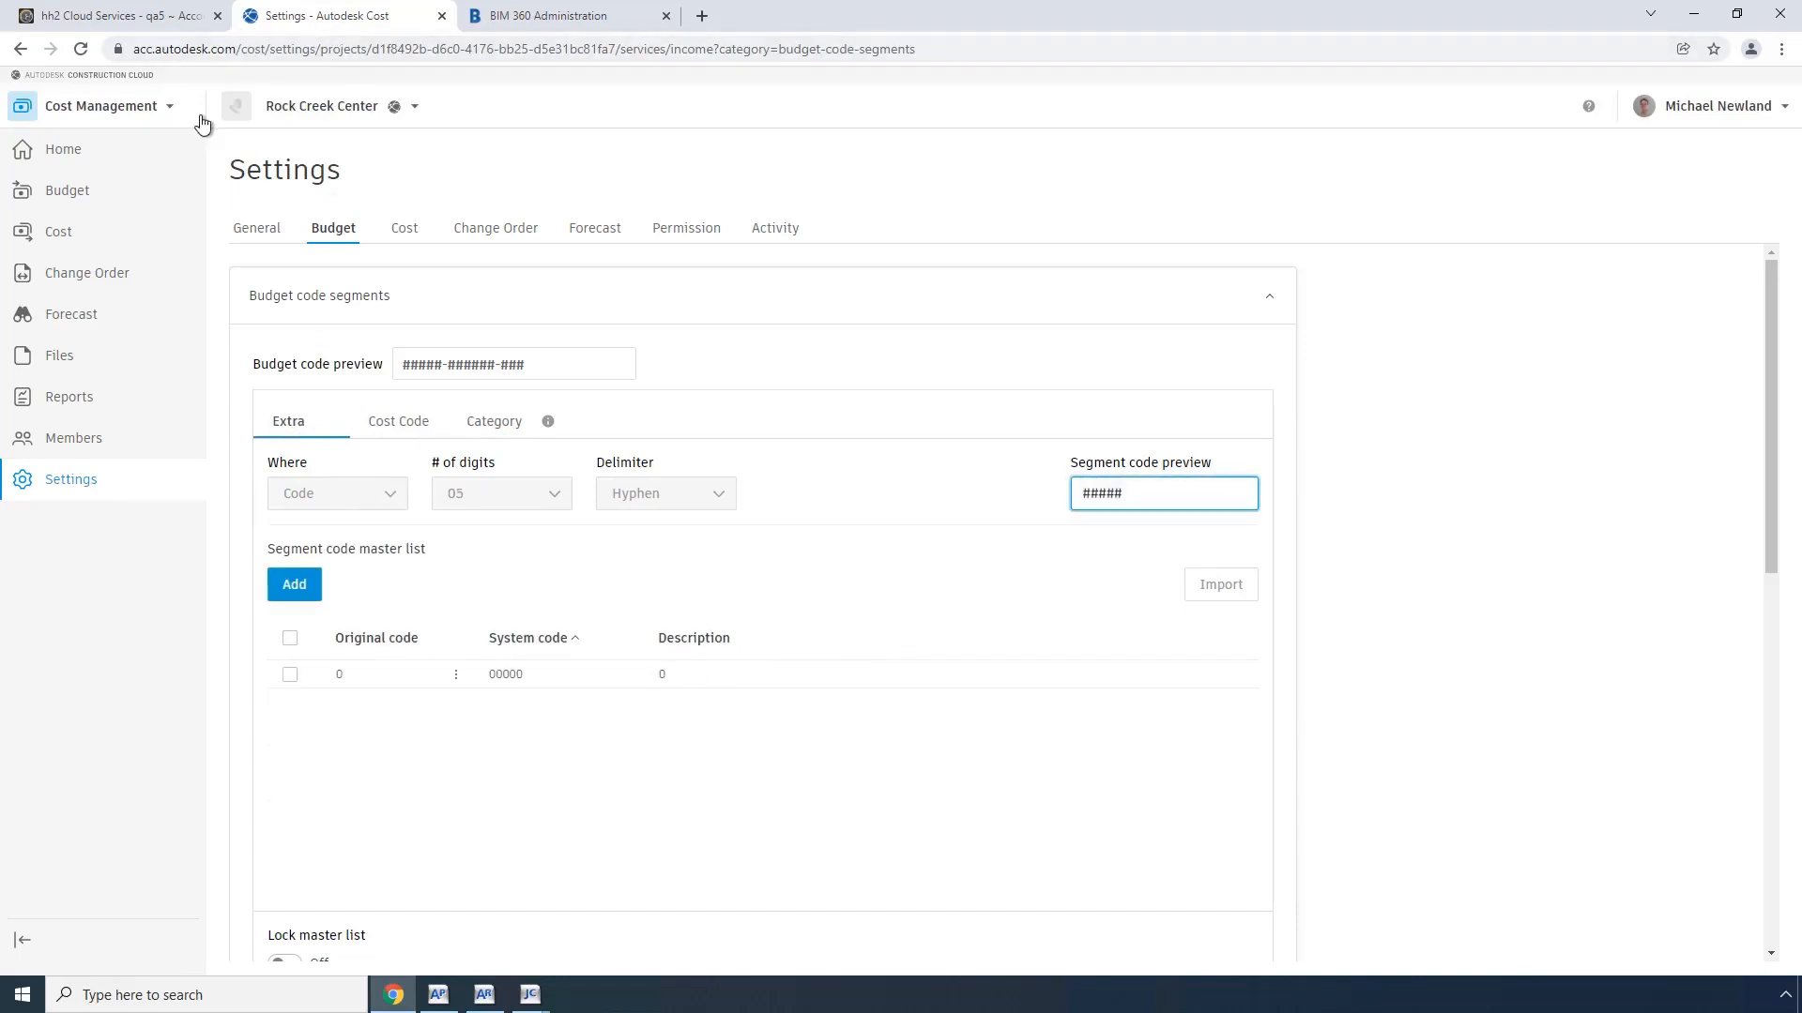
{"action": "left_click", "coordinate": [64, 191]}
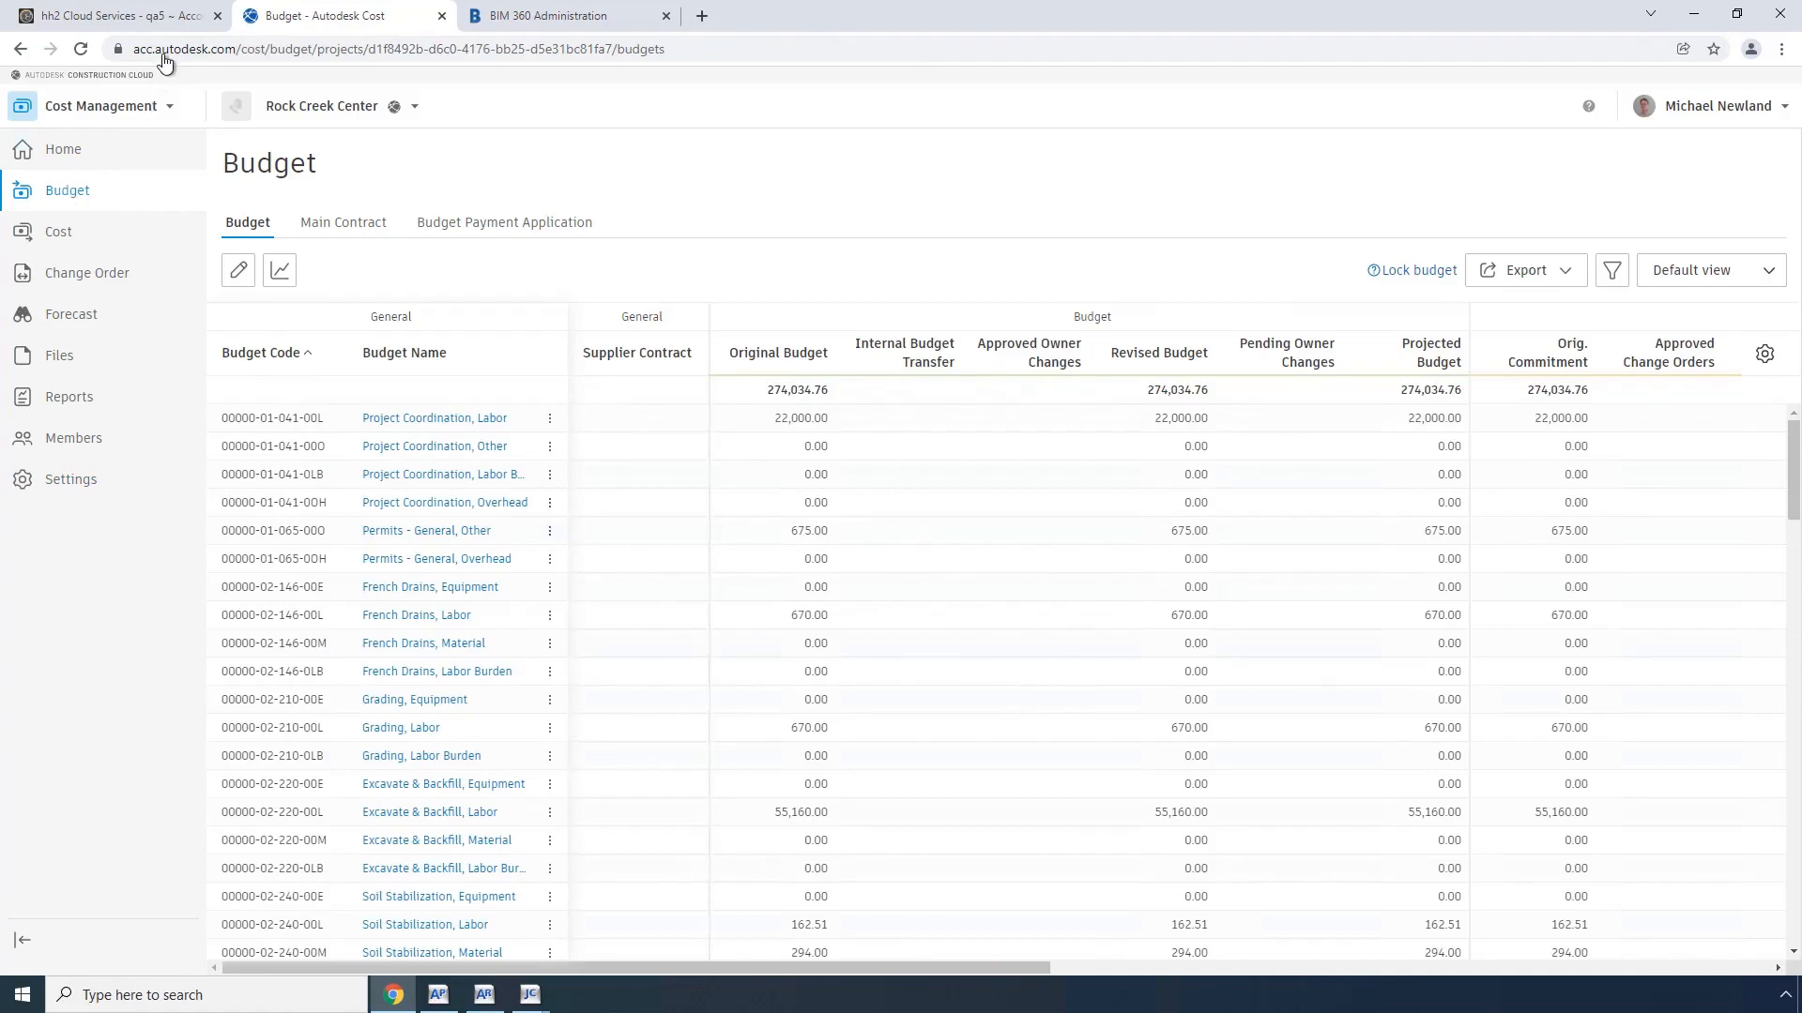
Step: Switch to hh2 and review the entity sync settings of the Autodesk connection
{"action": "left_click", "coordinate": [144, 19]}
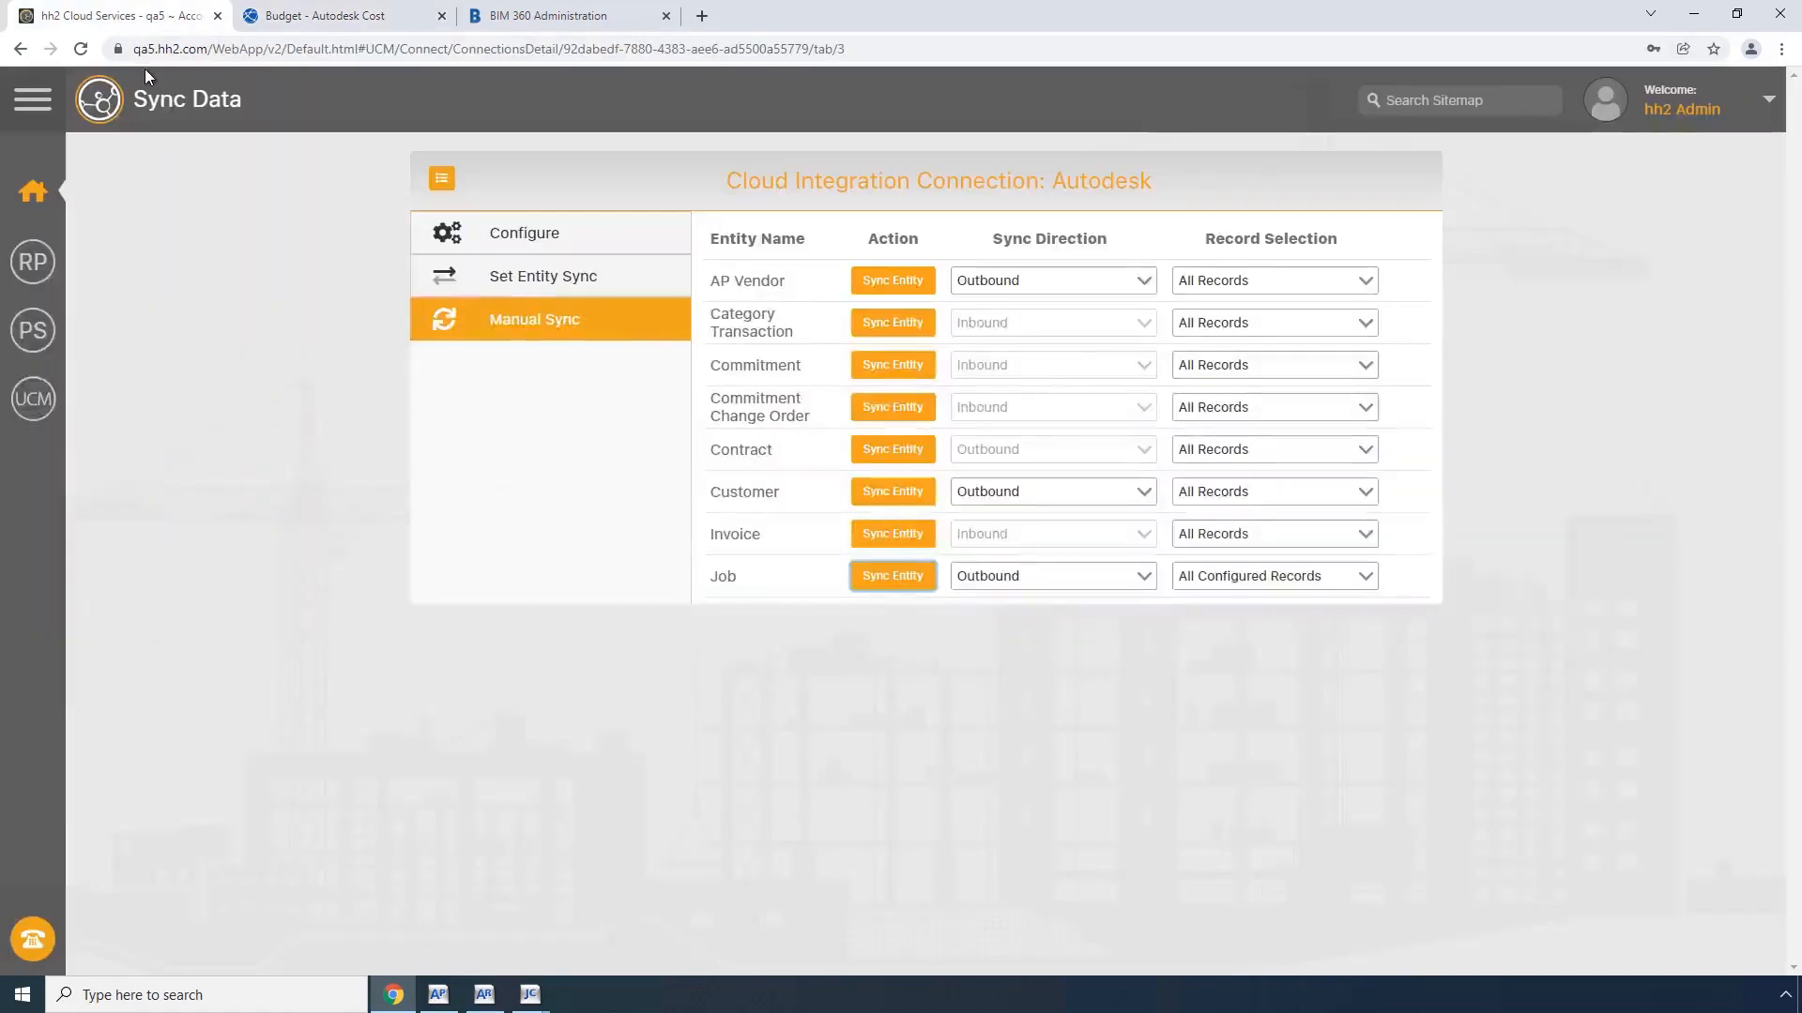
{"action": "left_click", "coordinate": [522, 285]}
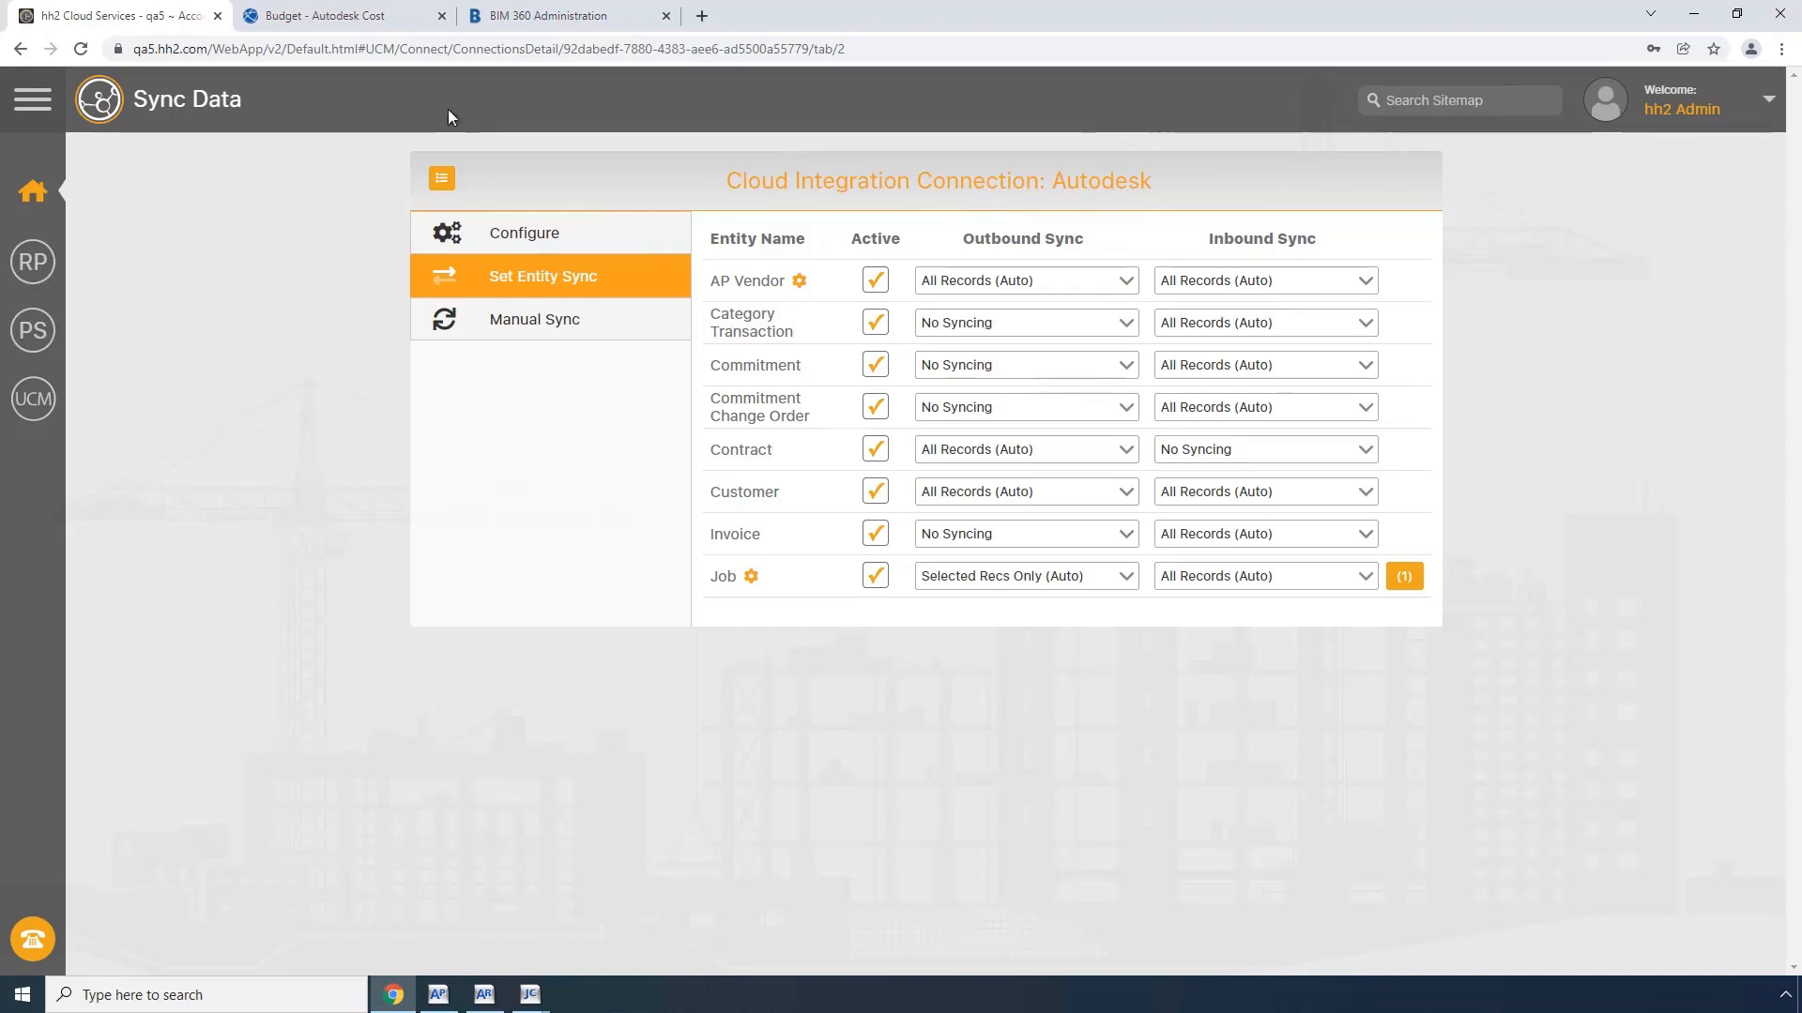
Step: Back in Autodesk's budget, start allocating the Steel Windows, Subcontracts line to a new contract in edit mode
{"action": "left_click", "coordinate": [320, 16]}
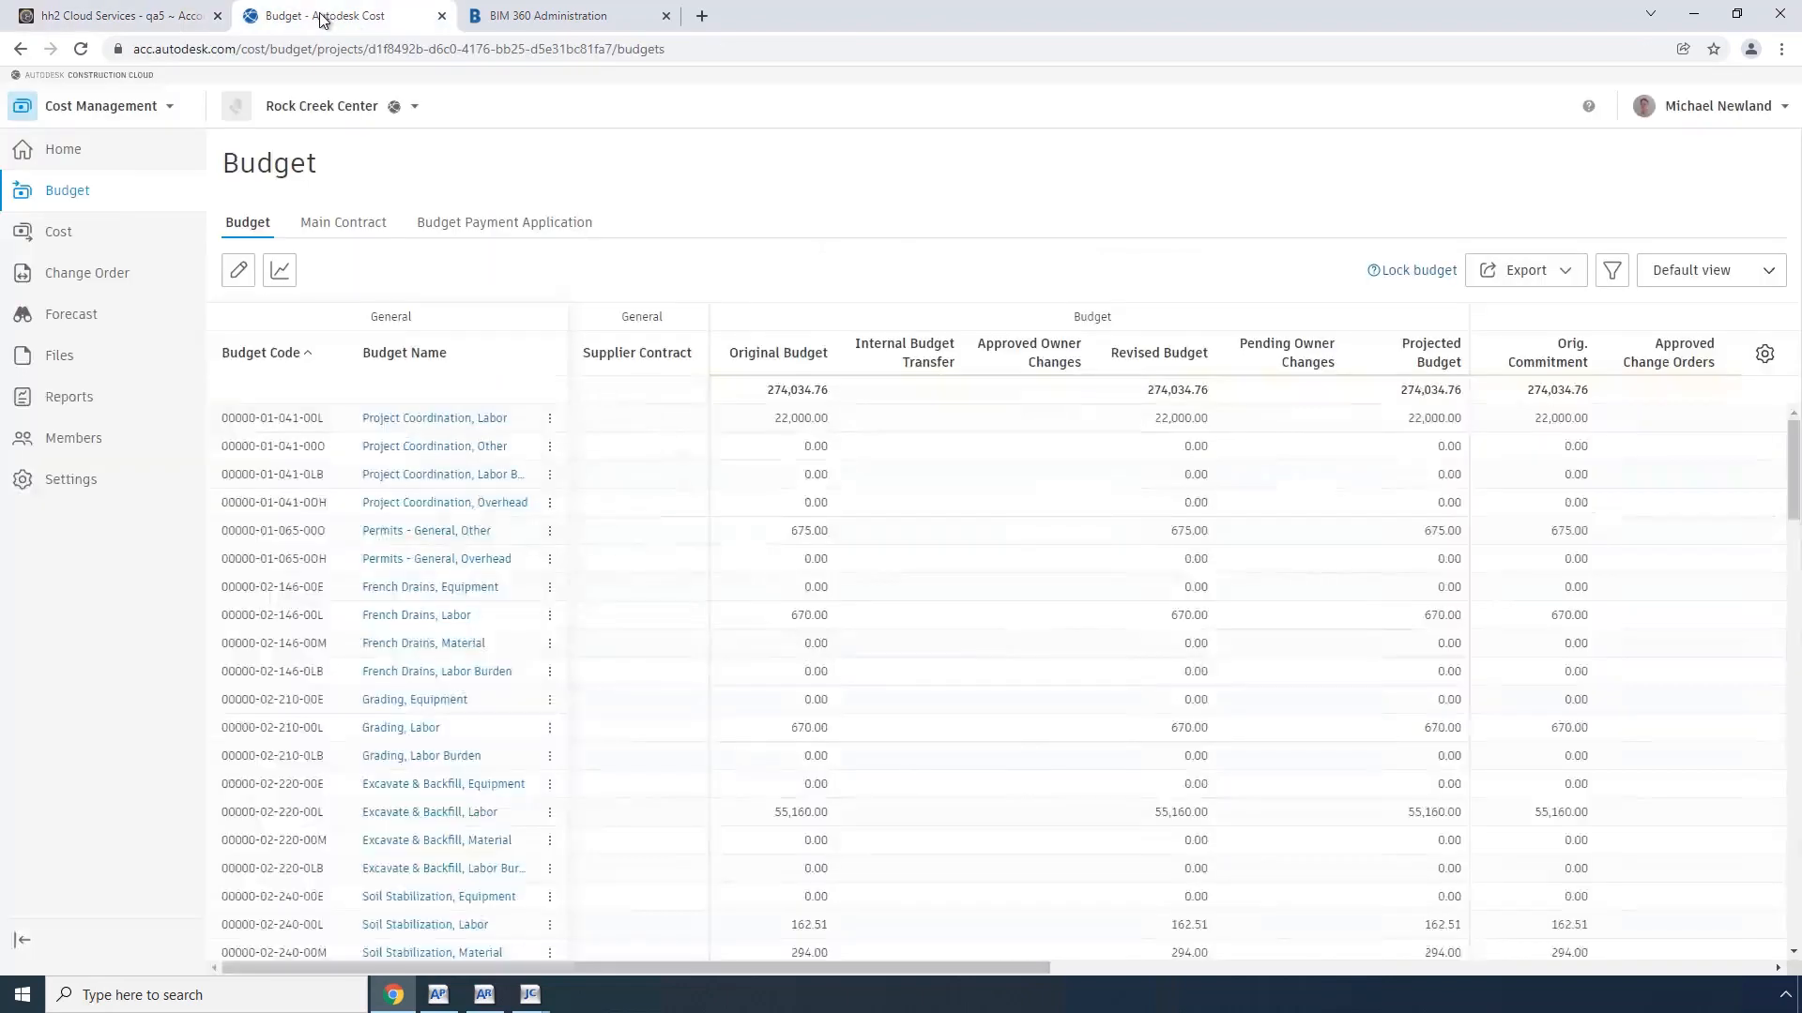
{"action": "left_click", "coordinate": [238, 270]}
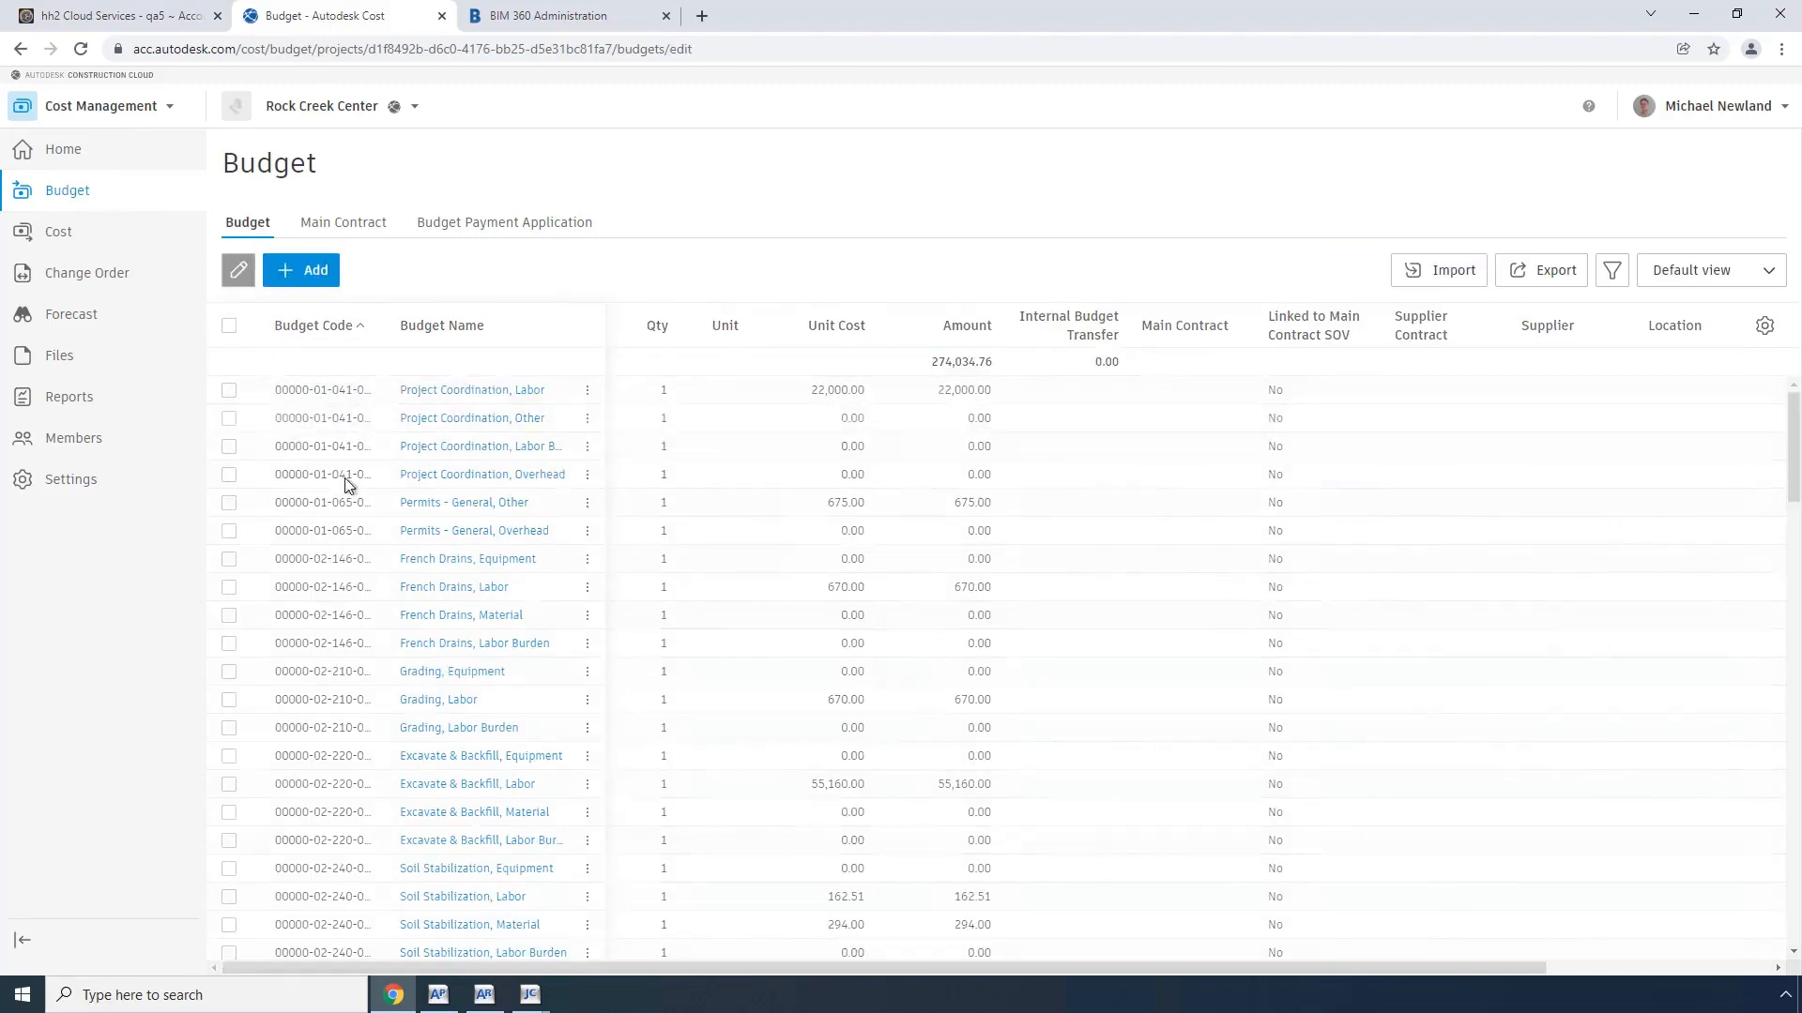
{"action": "scroll", "coordinate": [406, 631], "scroll_direction": "down", "scroll_amount": 15}
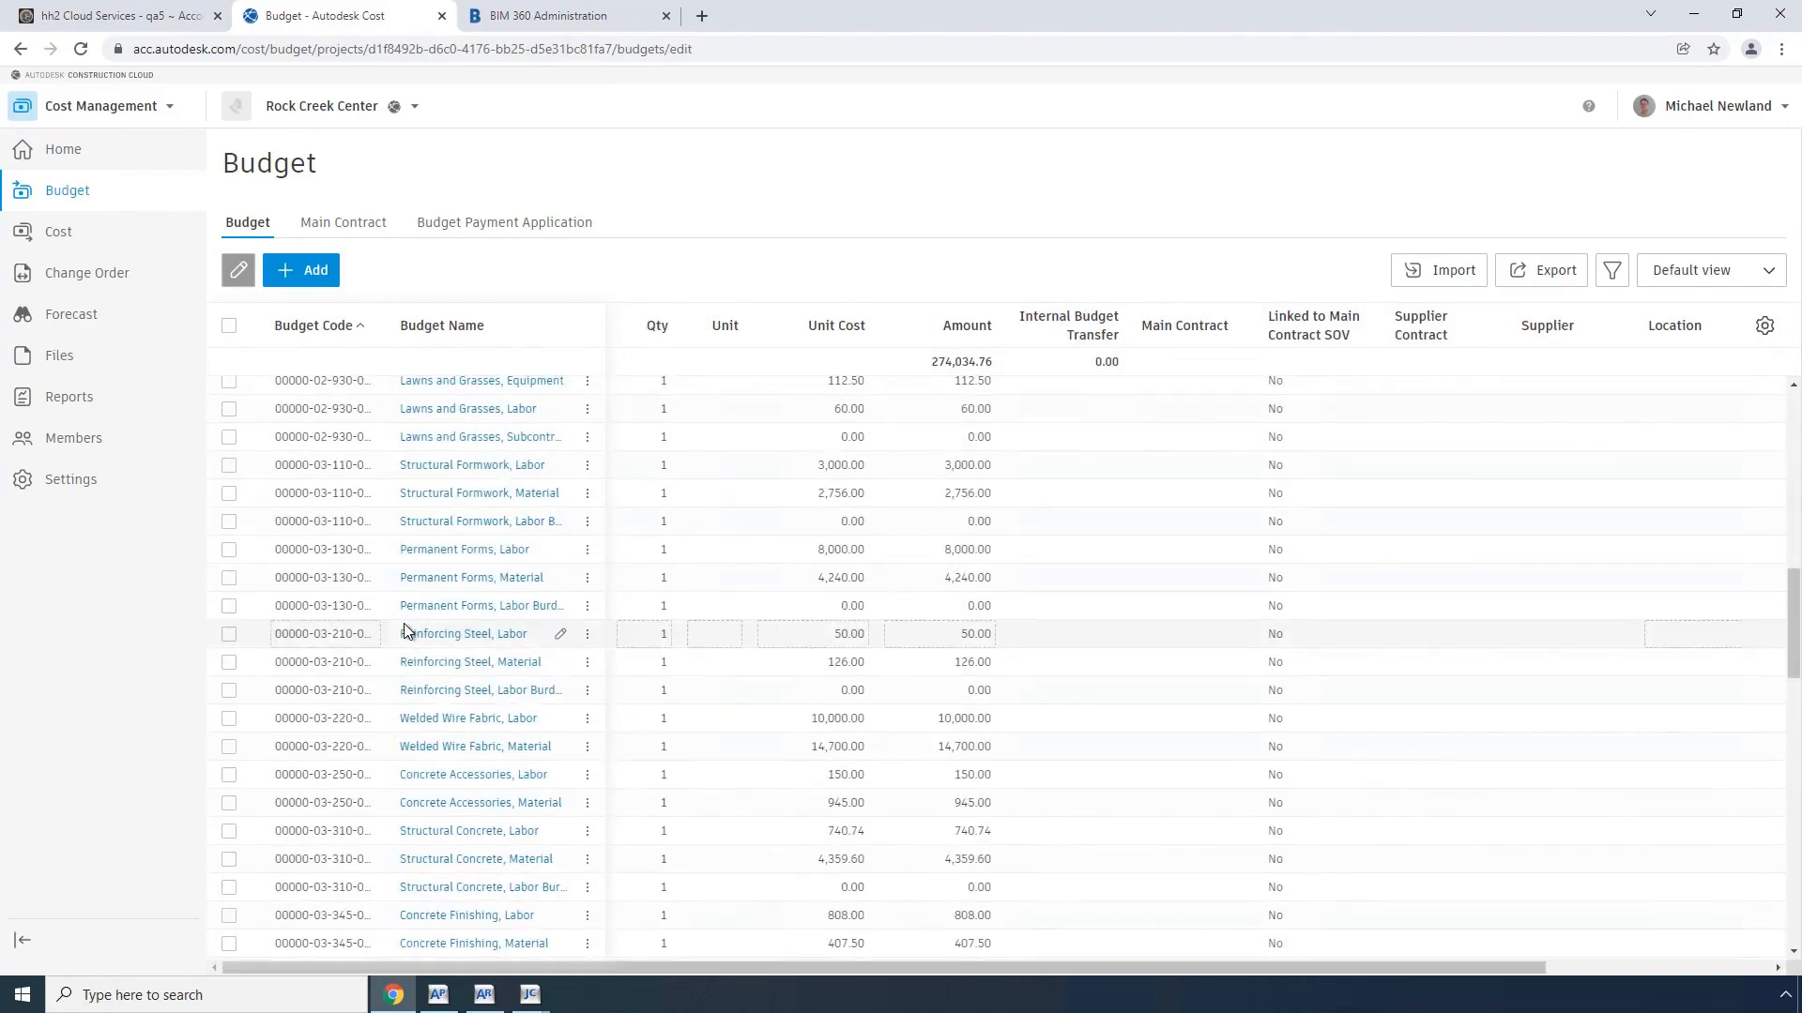
{"action": "scroll", "coordinate": [405, 631], "scroll_direction": "down", "scroll_amount": 6}
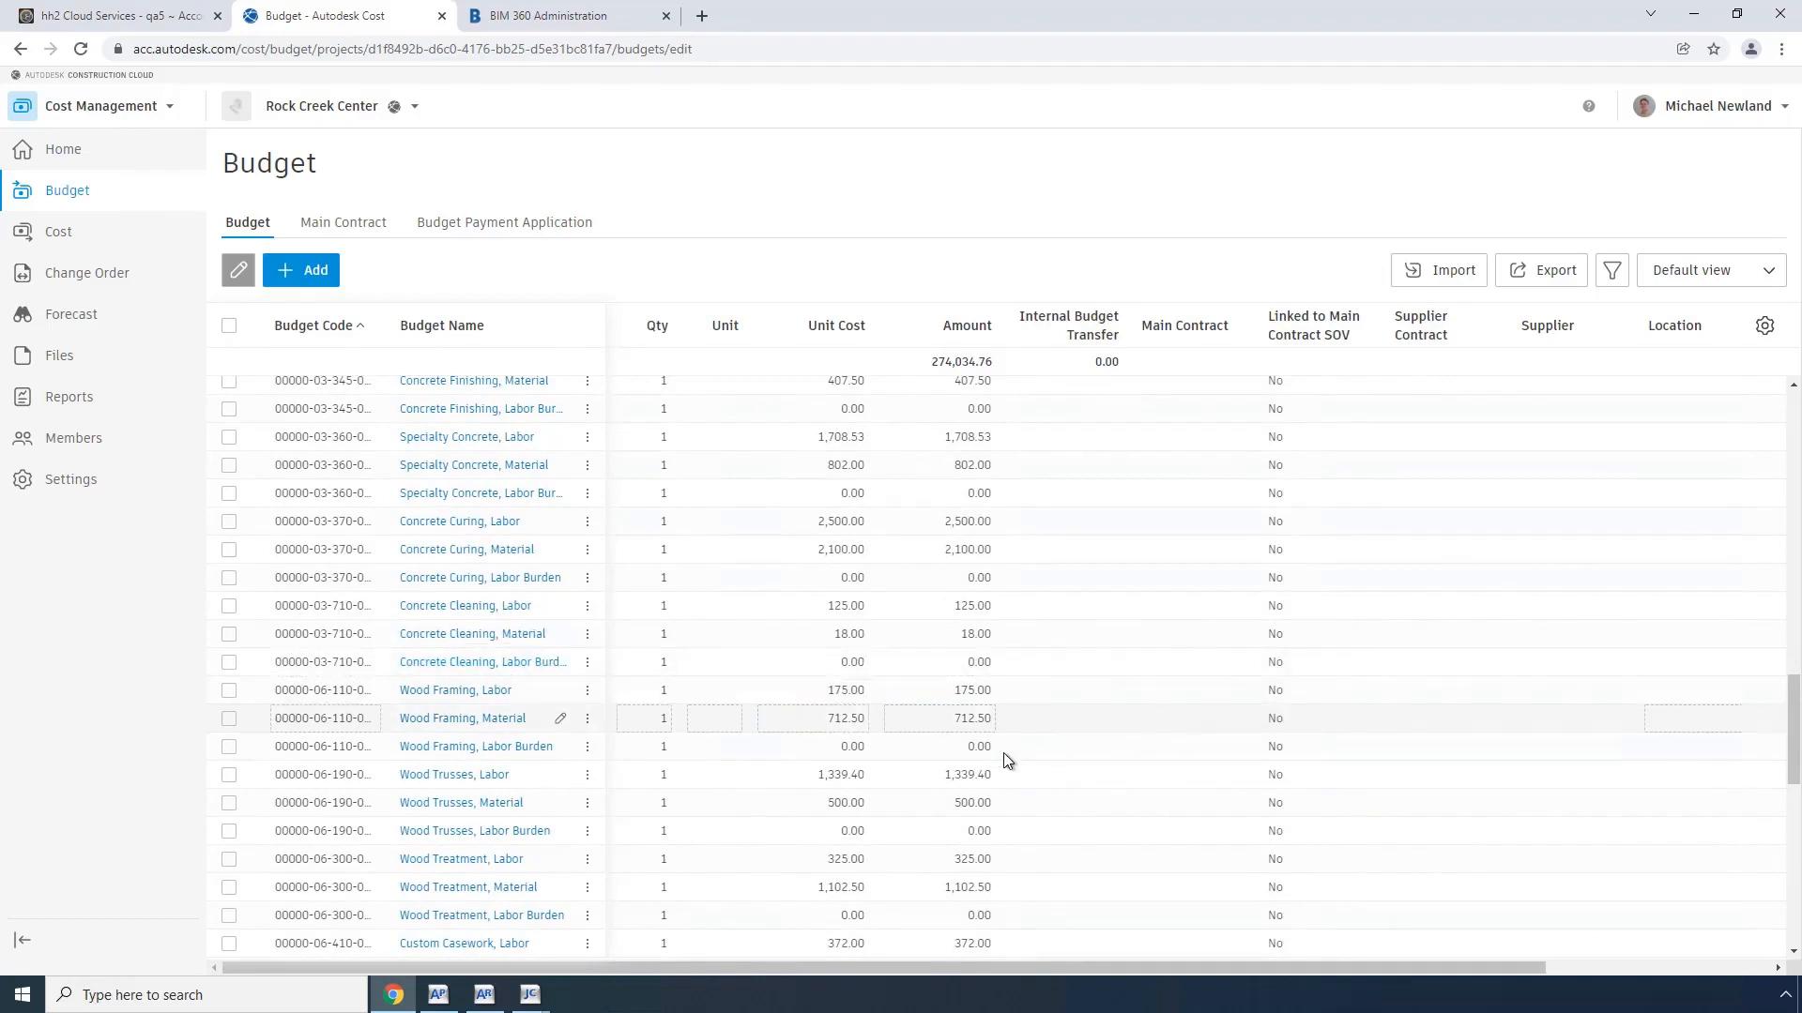
{"action": "scroll", "coordinate": [999, 753], "scroll_direction": "down", "scroll_amount": 2}
{"action": "scroll", "coordinate": [998, 752], "scroll_direction": "down", "scroll_amount": 5}
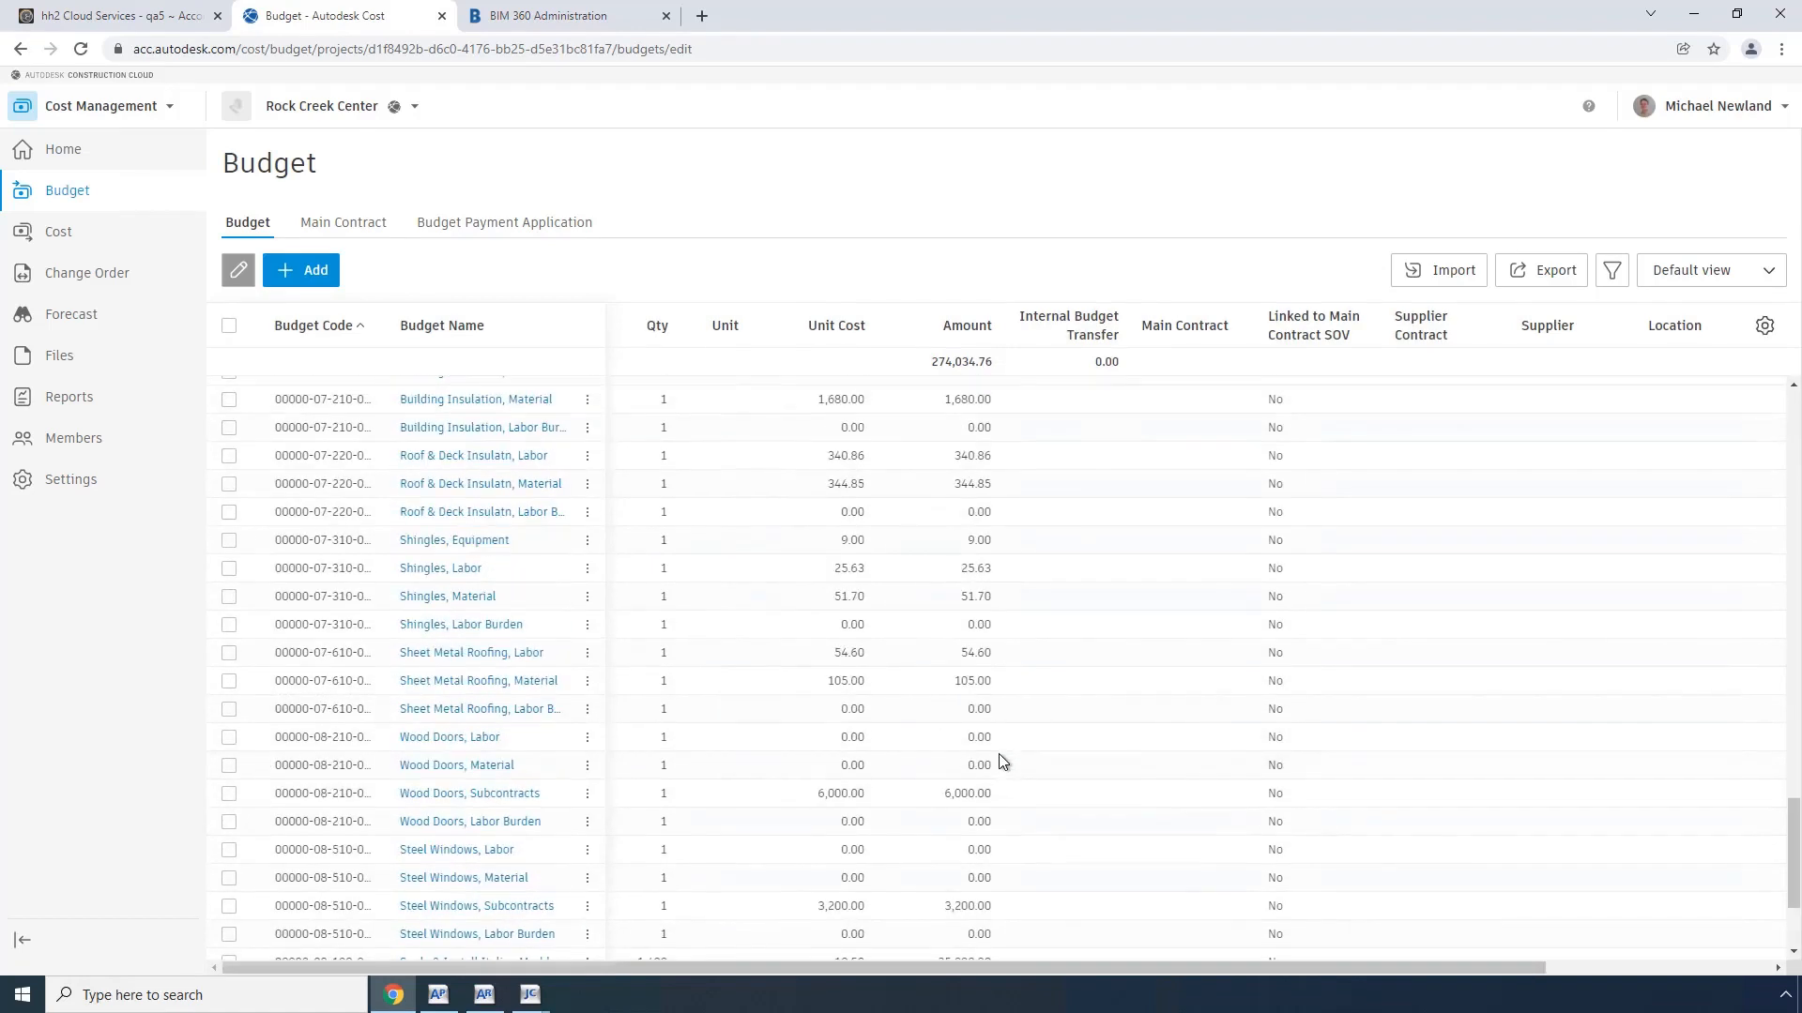
{"action": "left_click", "coordinate": [230, 908]}
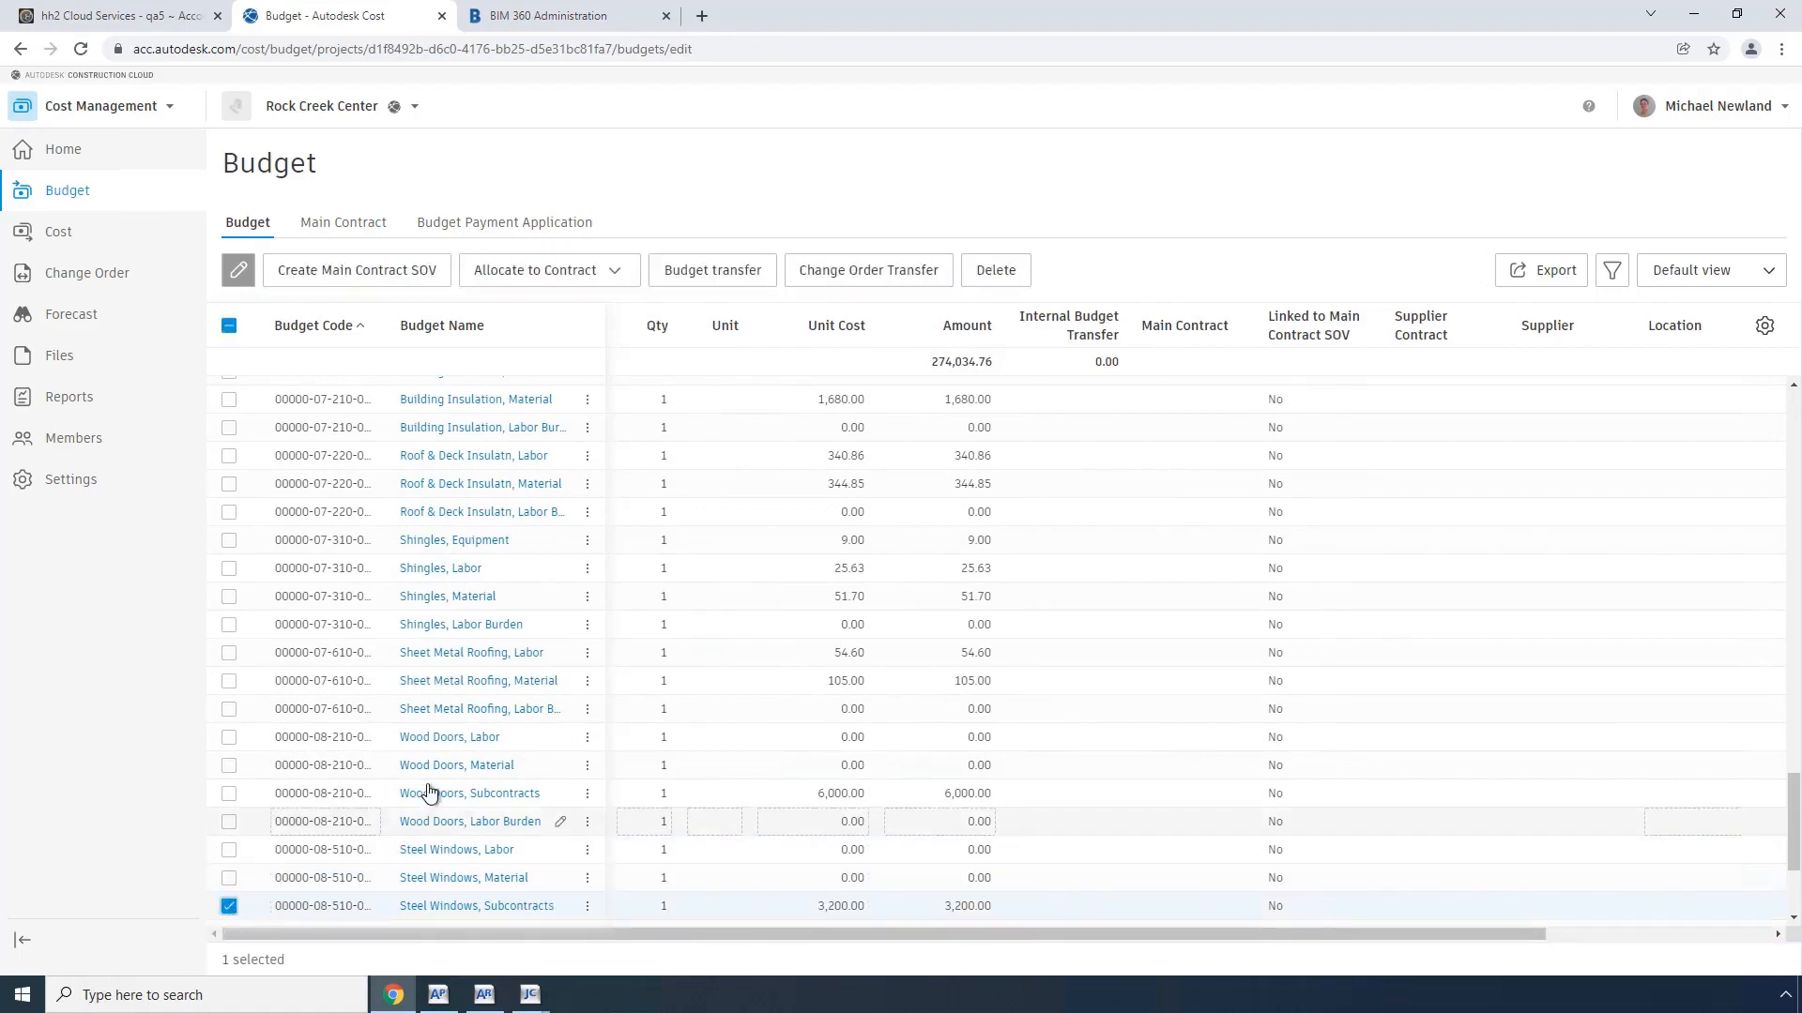
{"action": "left_click", "coordinate": [598, 275]}
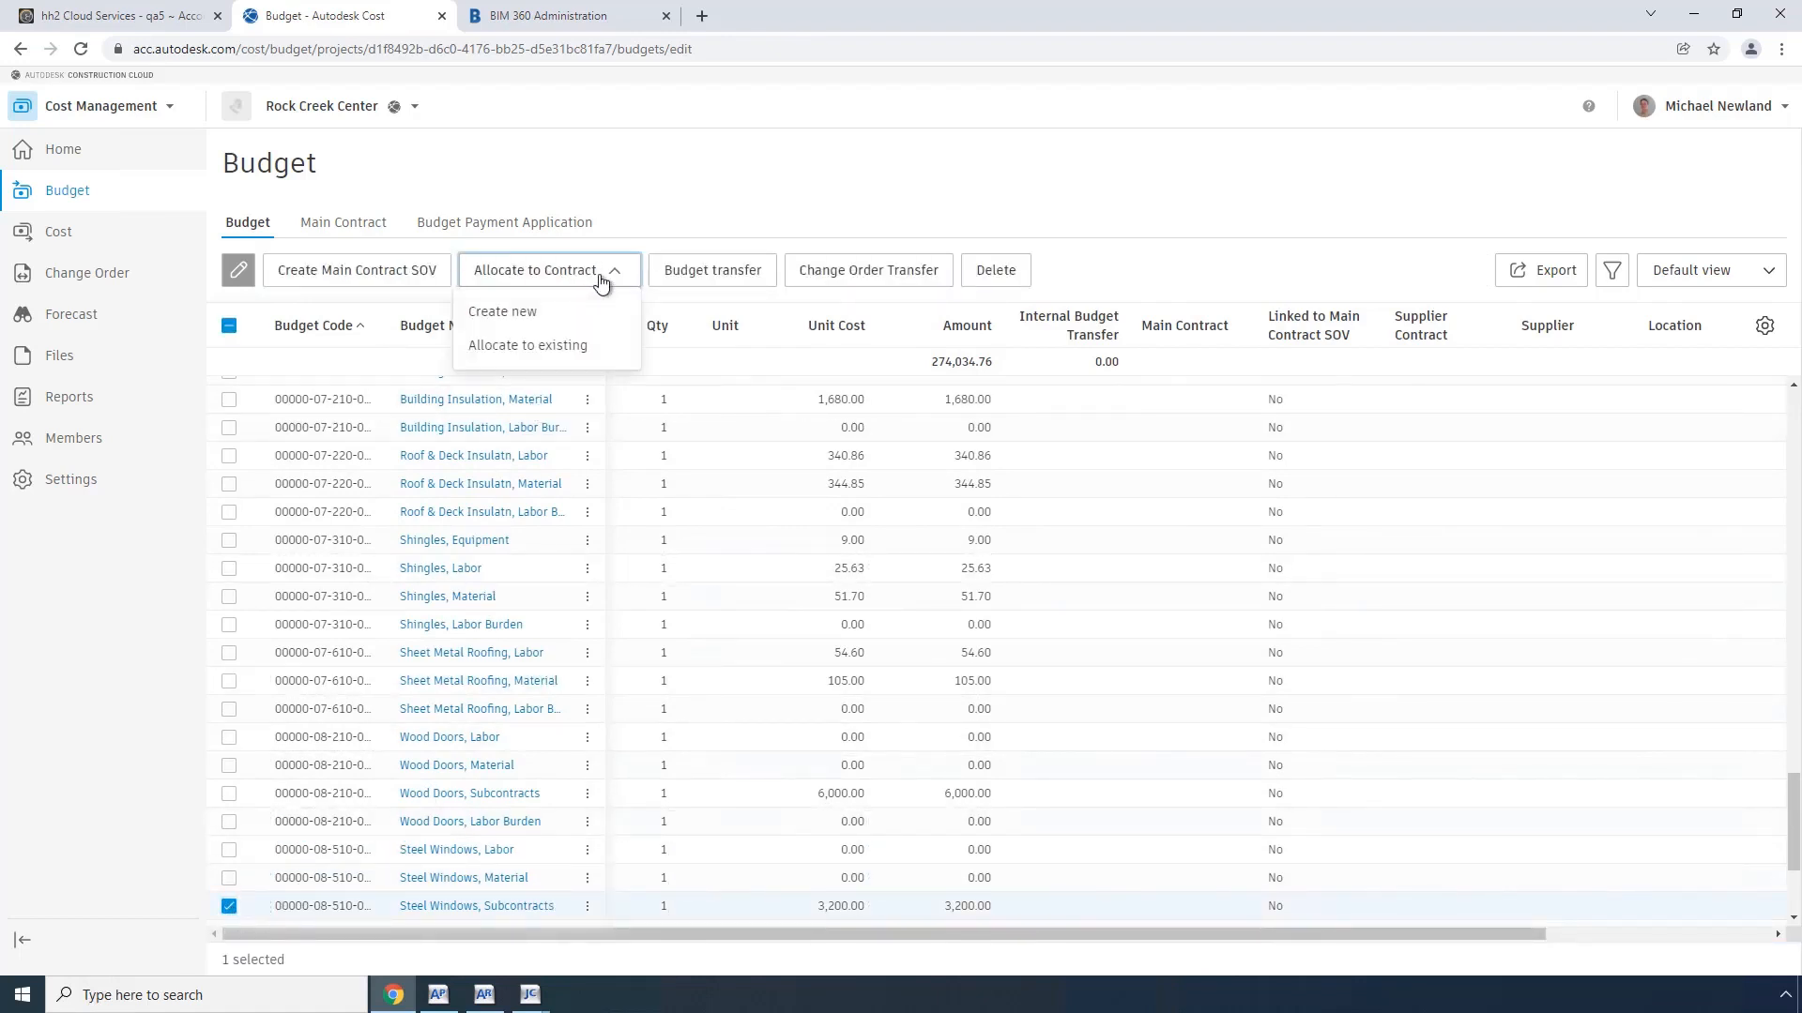
{"action": "left_click", "coordinate": [501, 315]}
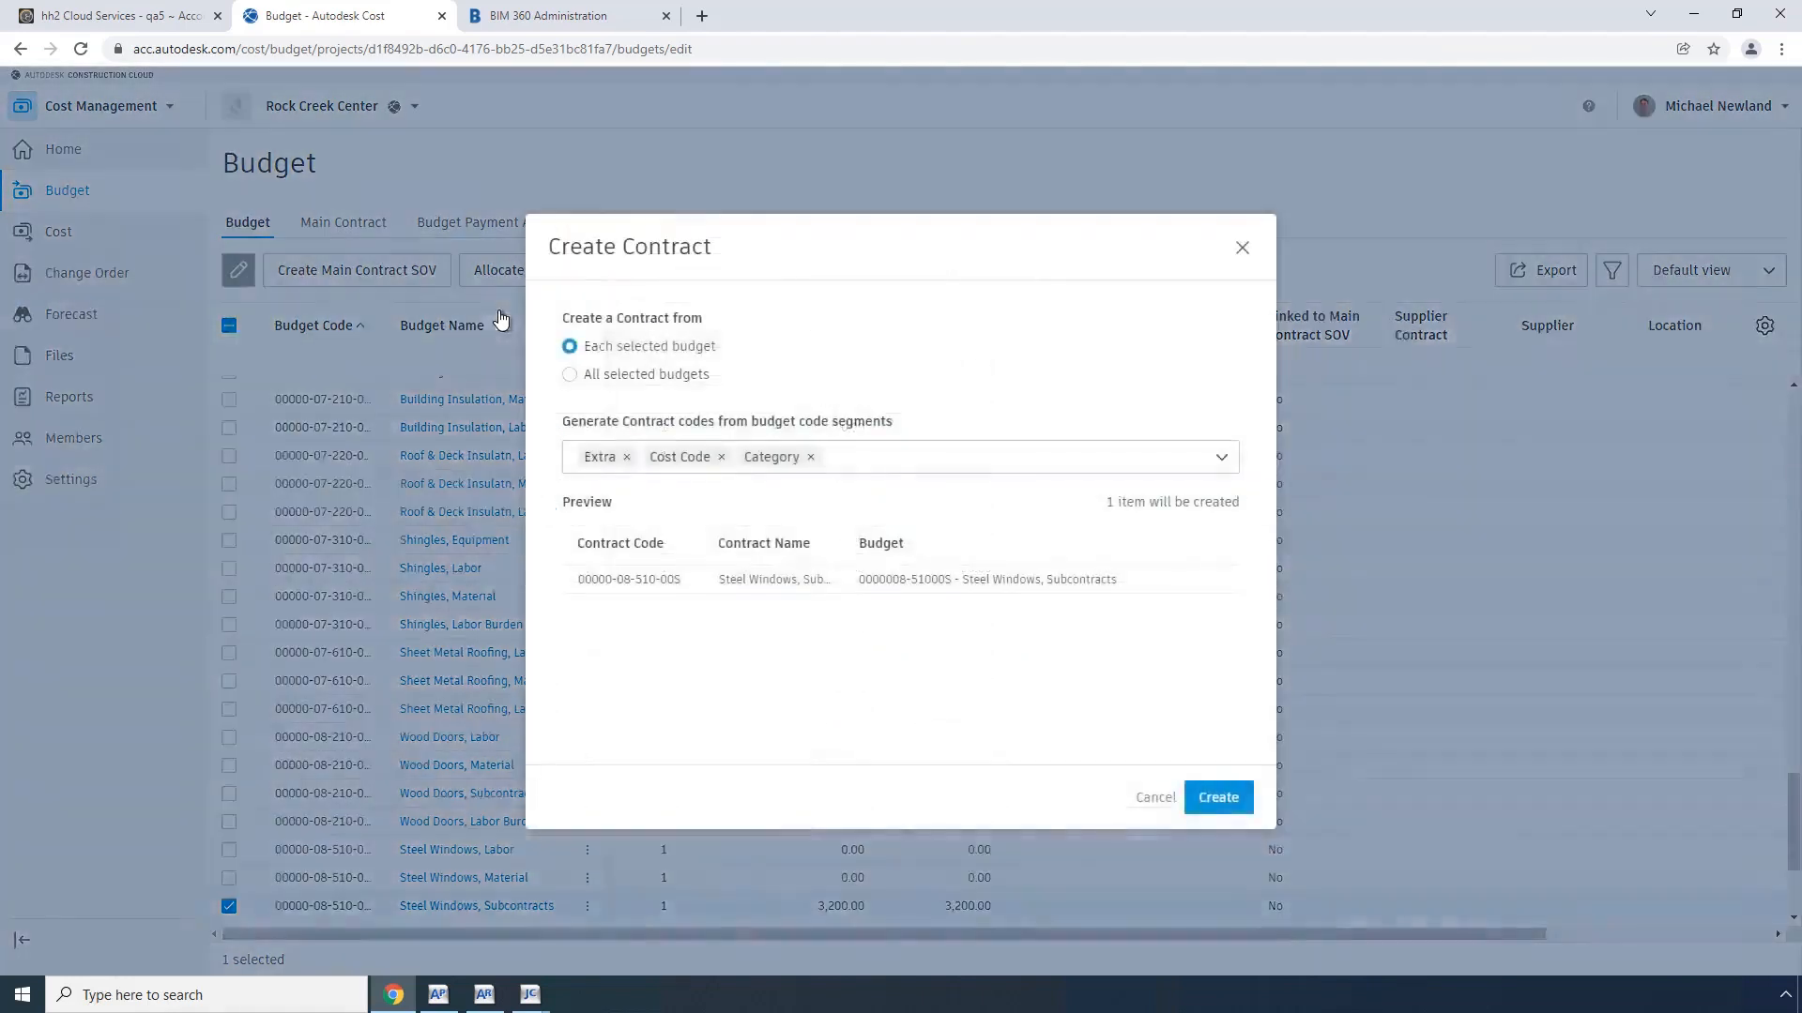
Step: Create the contract from all selected budgets with code 22002-001 and name Steel Windows
{"action": "left_click", "coordinate": [572, 376]}
{"action": "left_click", "coordinate": [602, 541]}
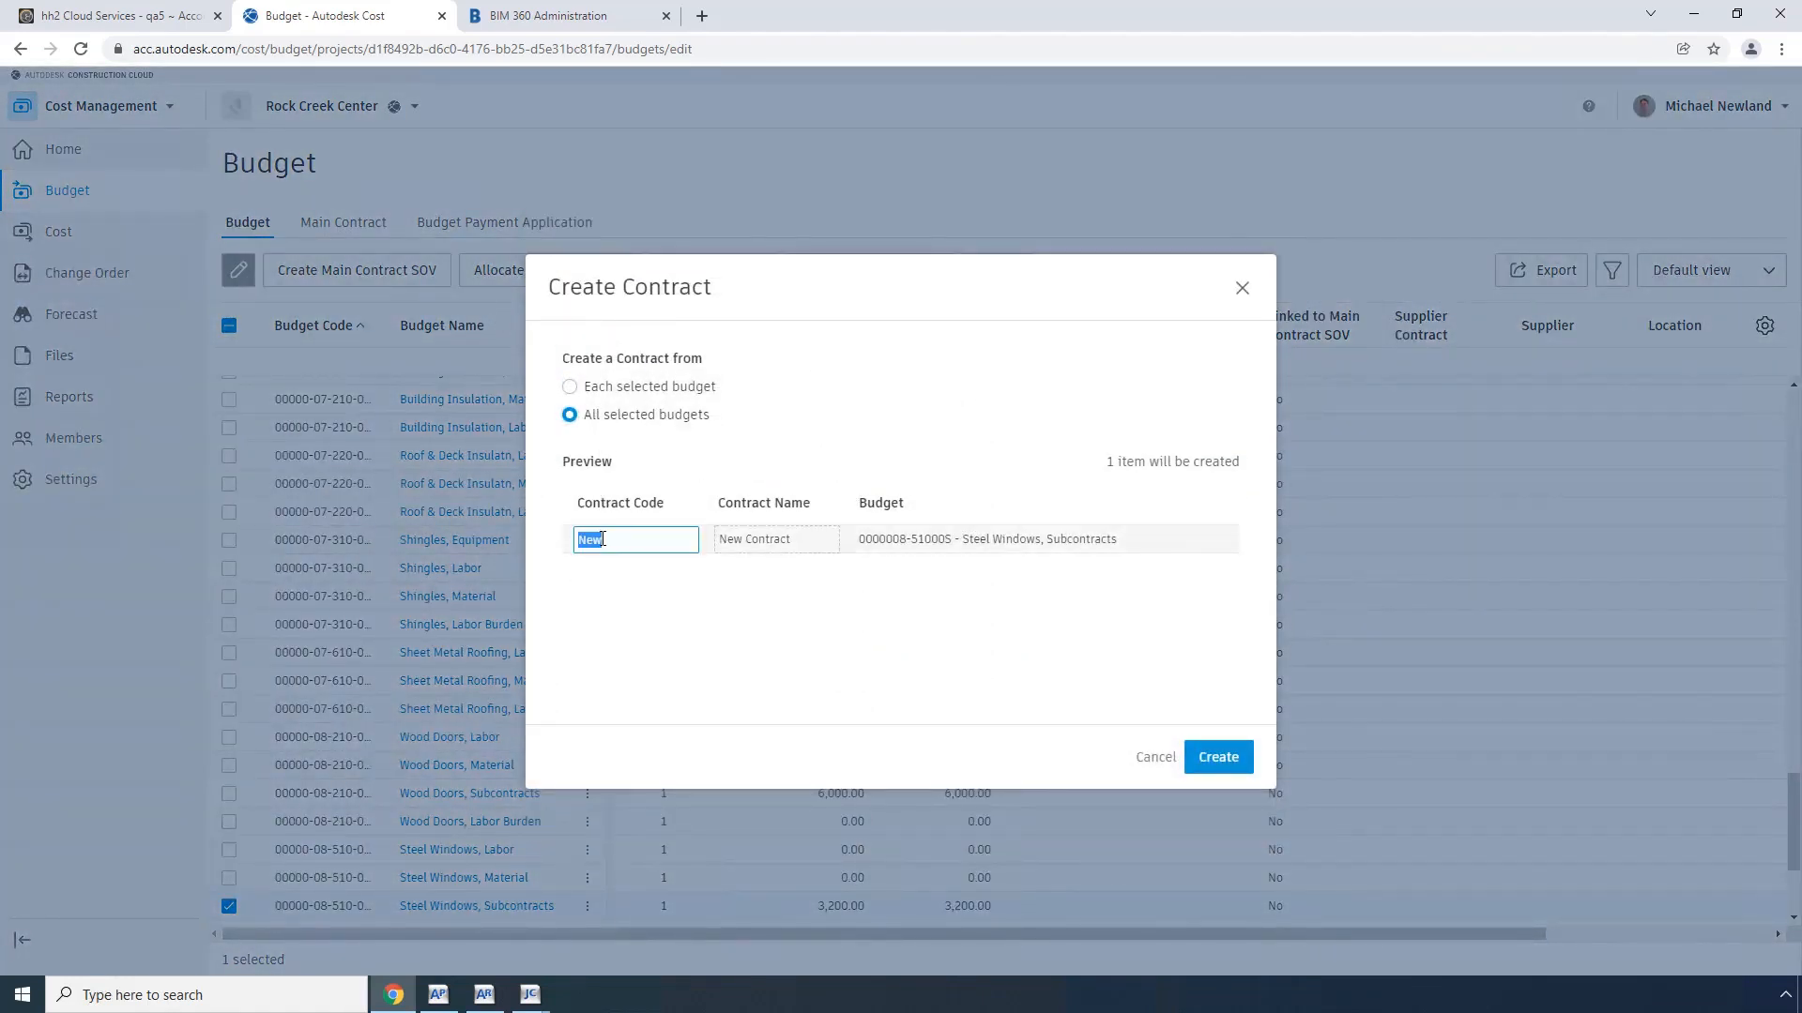
{"action": "type", "text": "2201"}
{"action": "key", "text": "BackSpace"}
{"action": "type", "text": "002-001"}
{"action": "key", "text": "Tab"}
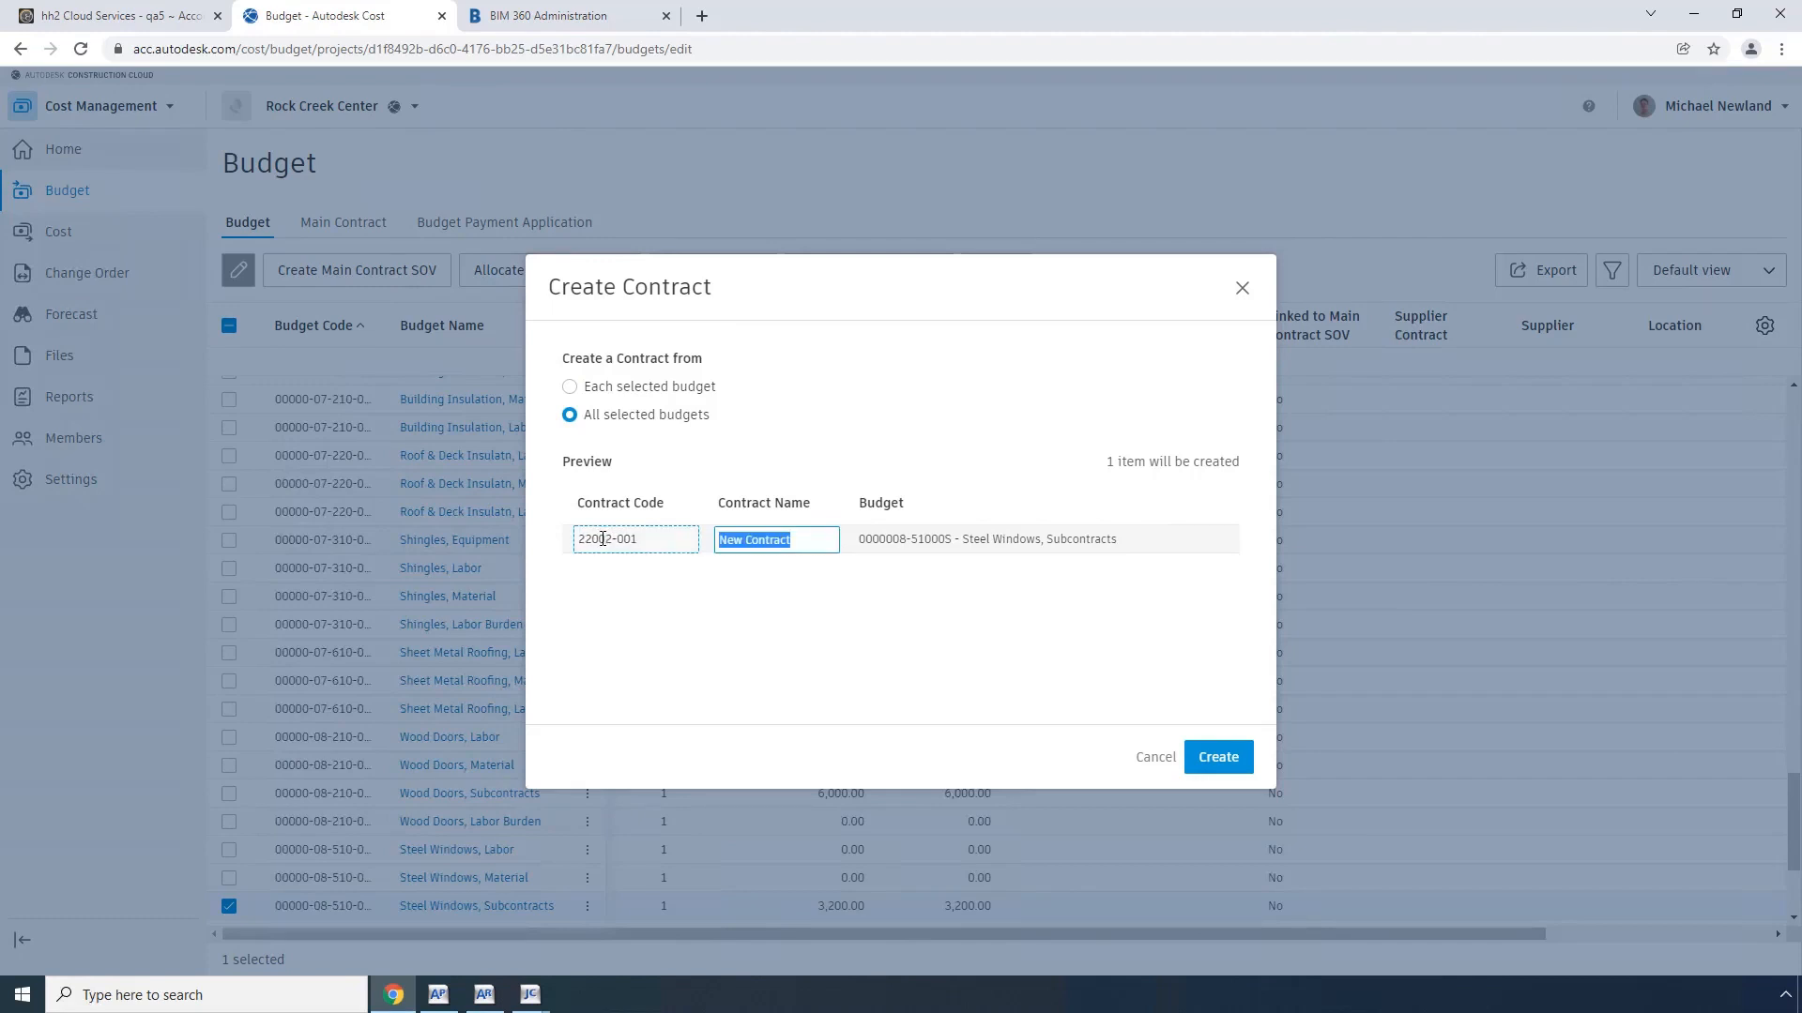
{"action": "type", "text": "Steel Windows"}
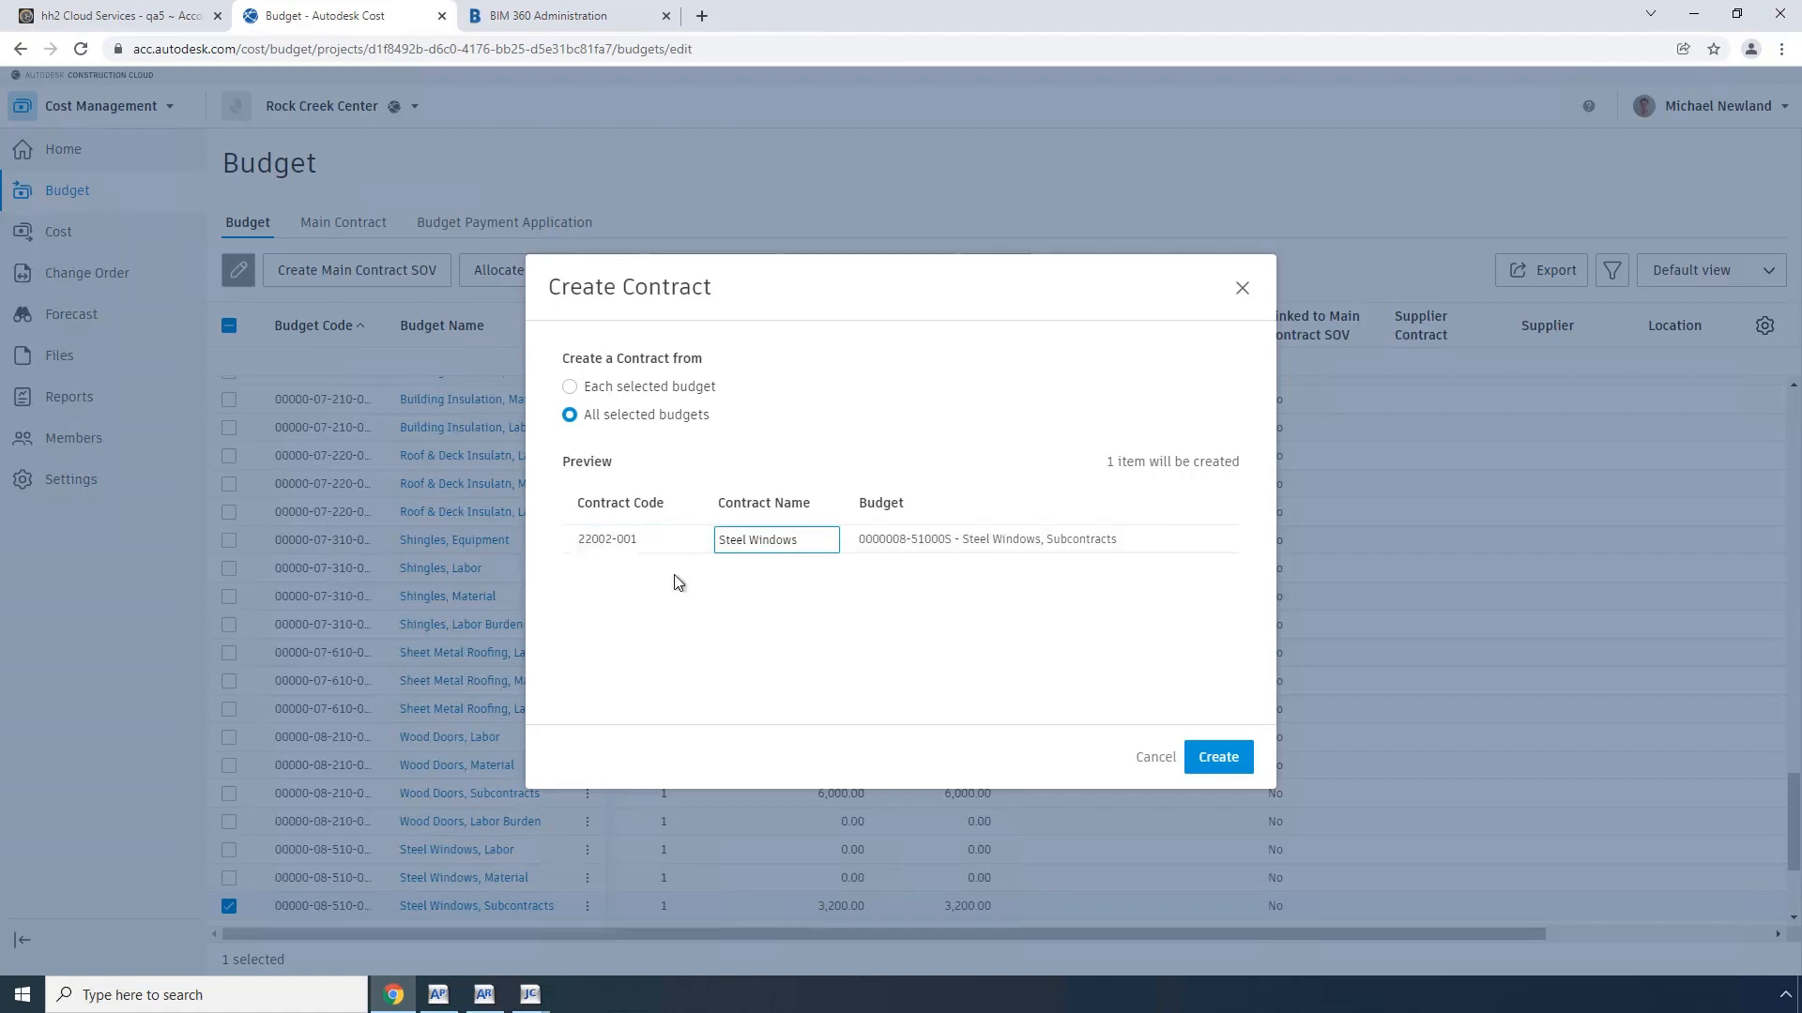
{"action": "left_click", "coordinate": [1211, 764]}
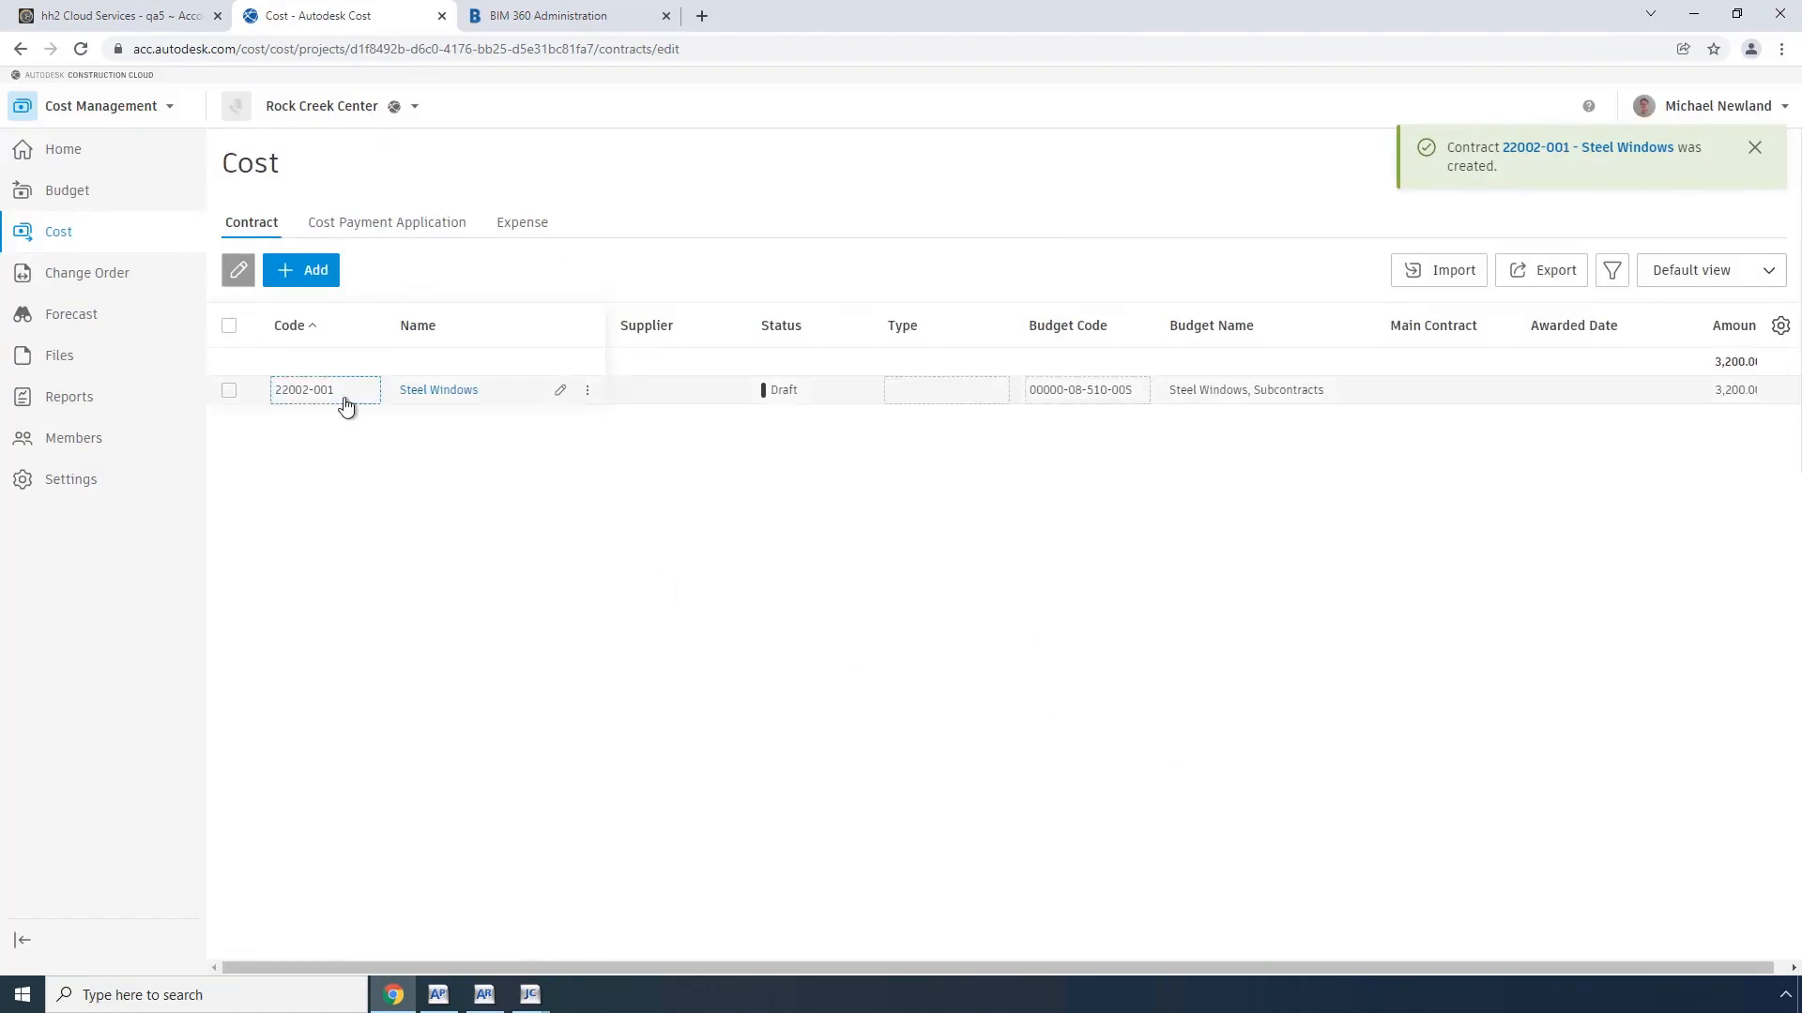
Step: Open the Steel Windows contract and set its type to Subcontract and its supplier to B1 Builders
{"action": "left_click", "coordinate": [443, 394]}
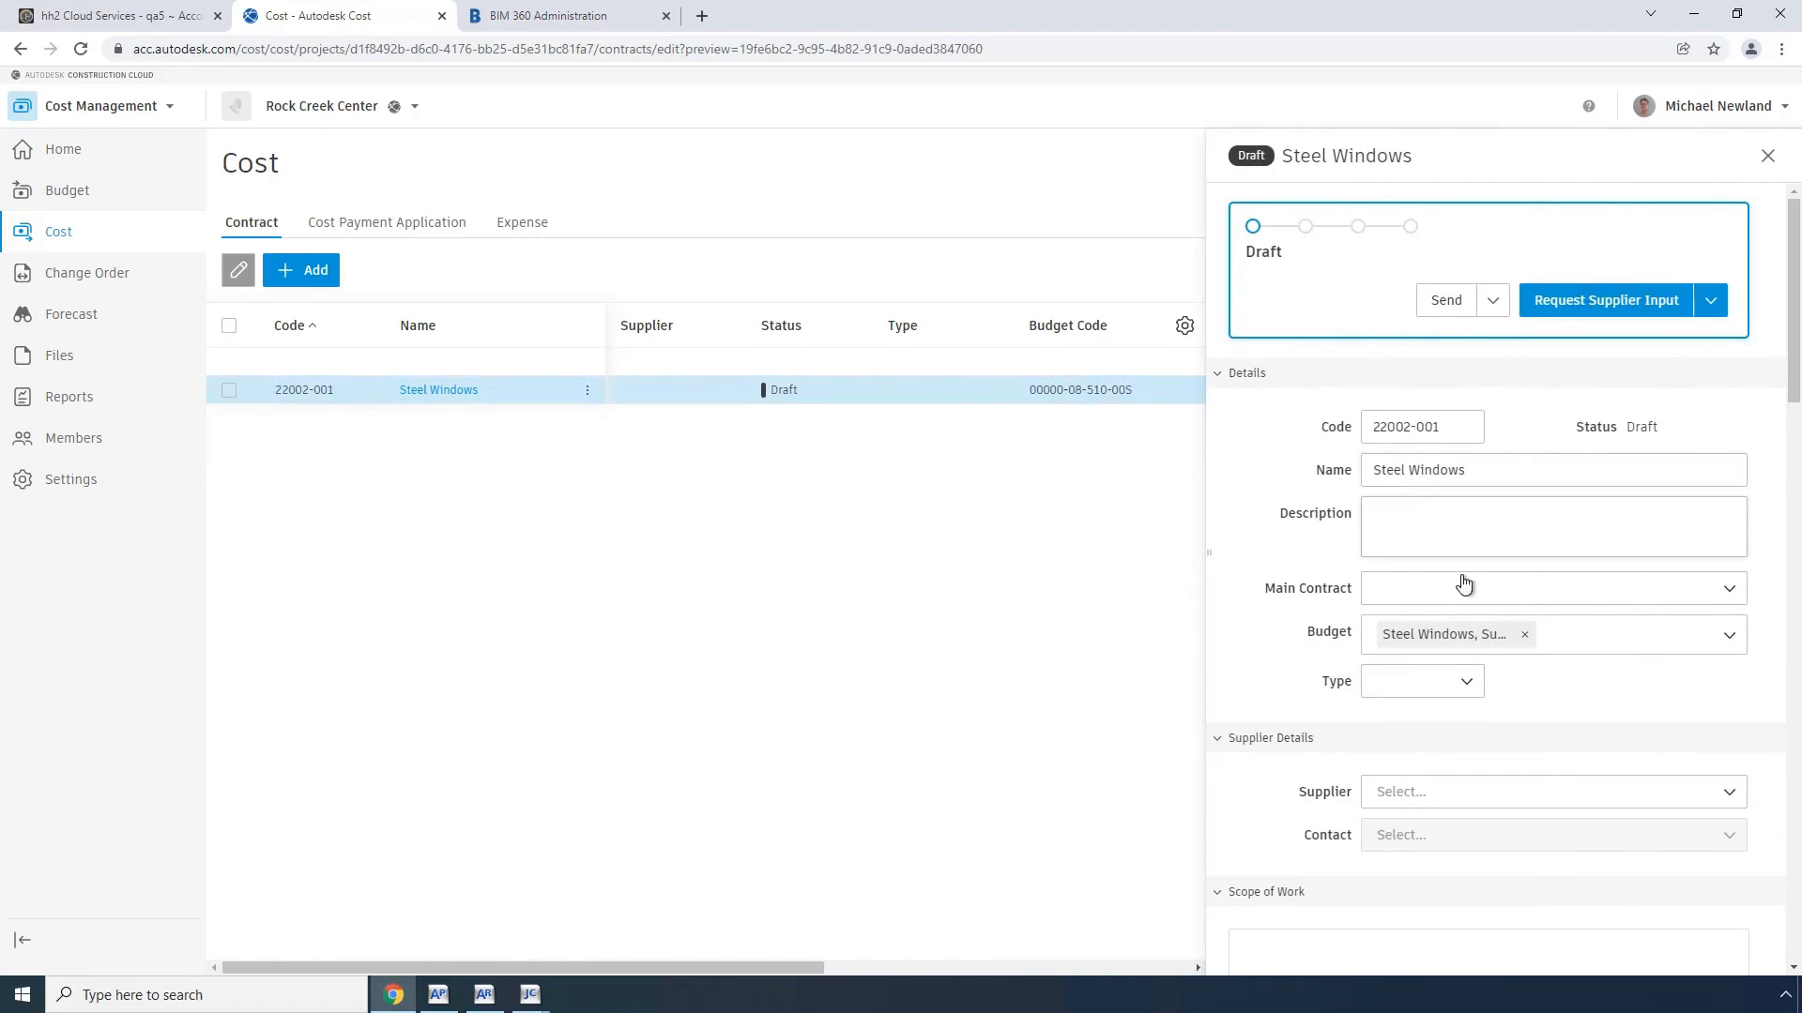
{"action": "left_click", "coordinate": [1467, 688]}
{"action": "left_click", "coordinate": [1410, 825]}
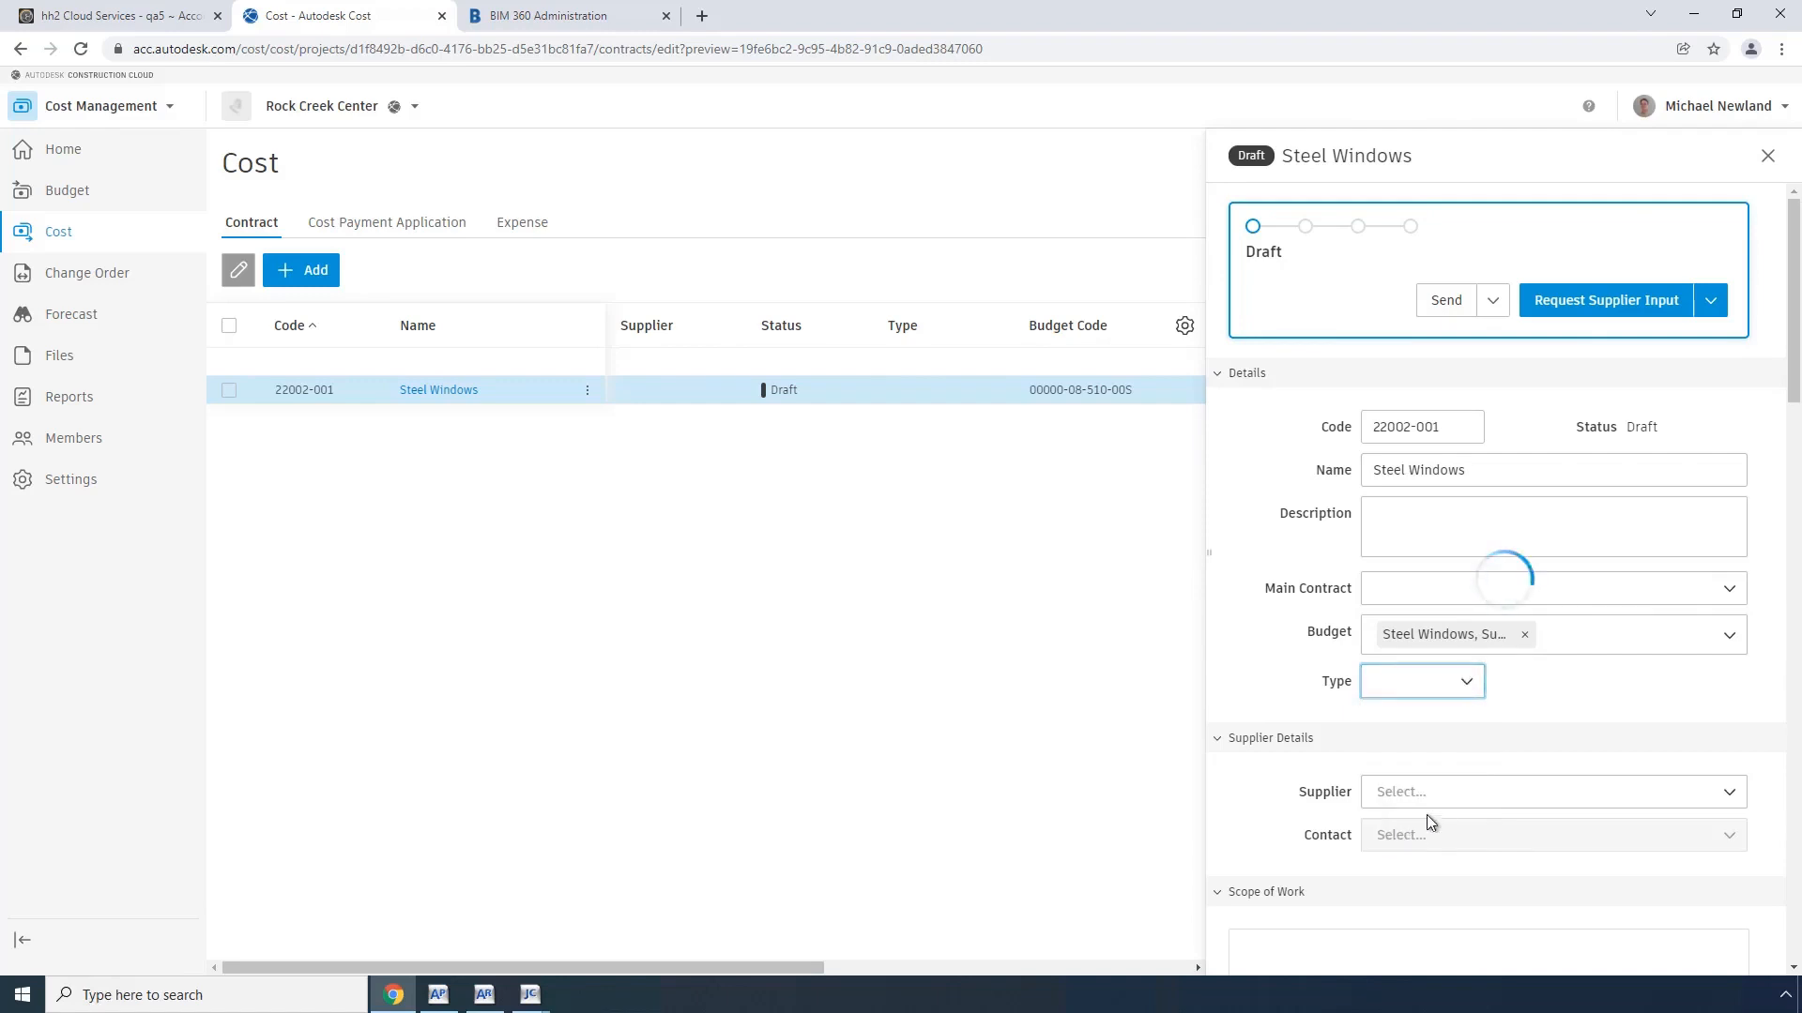
{"action": "left_click", "coordinate": [1729, 797]}
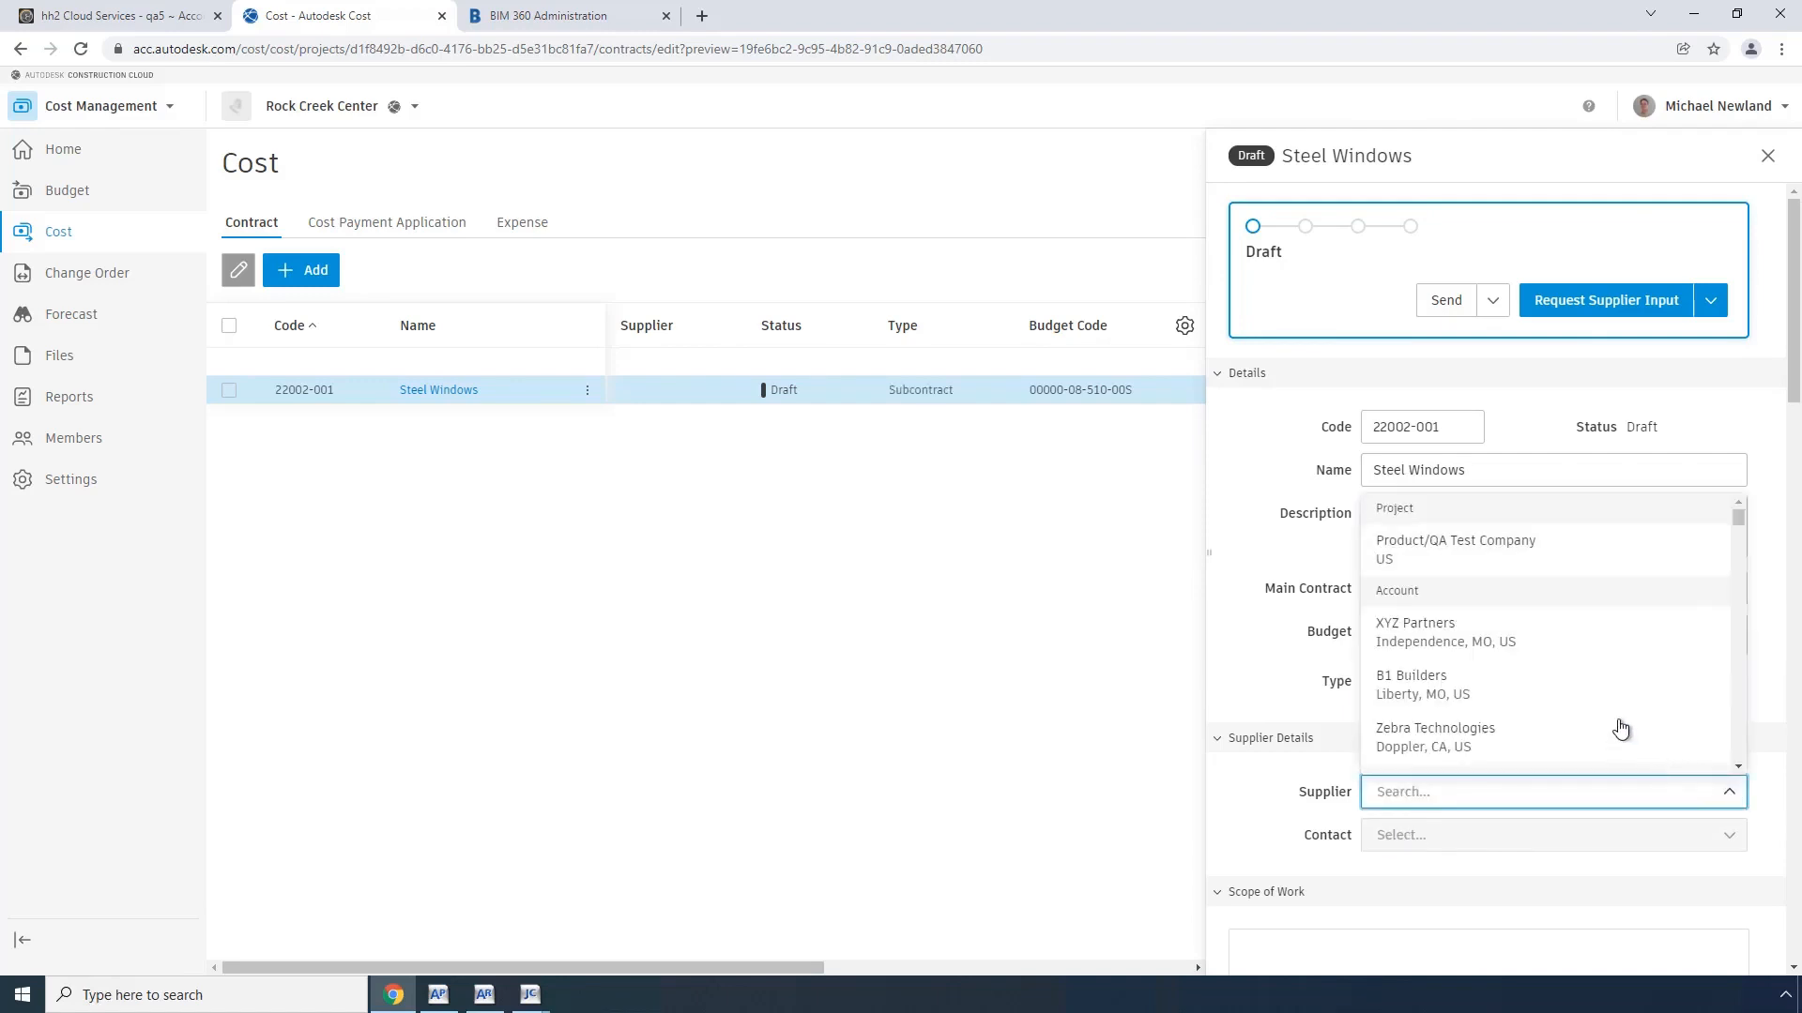
{"action": "left_click", "coordinate": [1464, 696]}
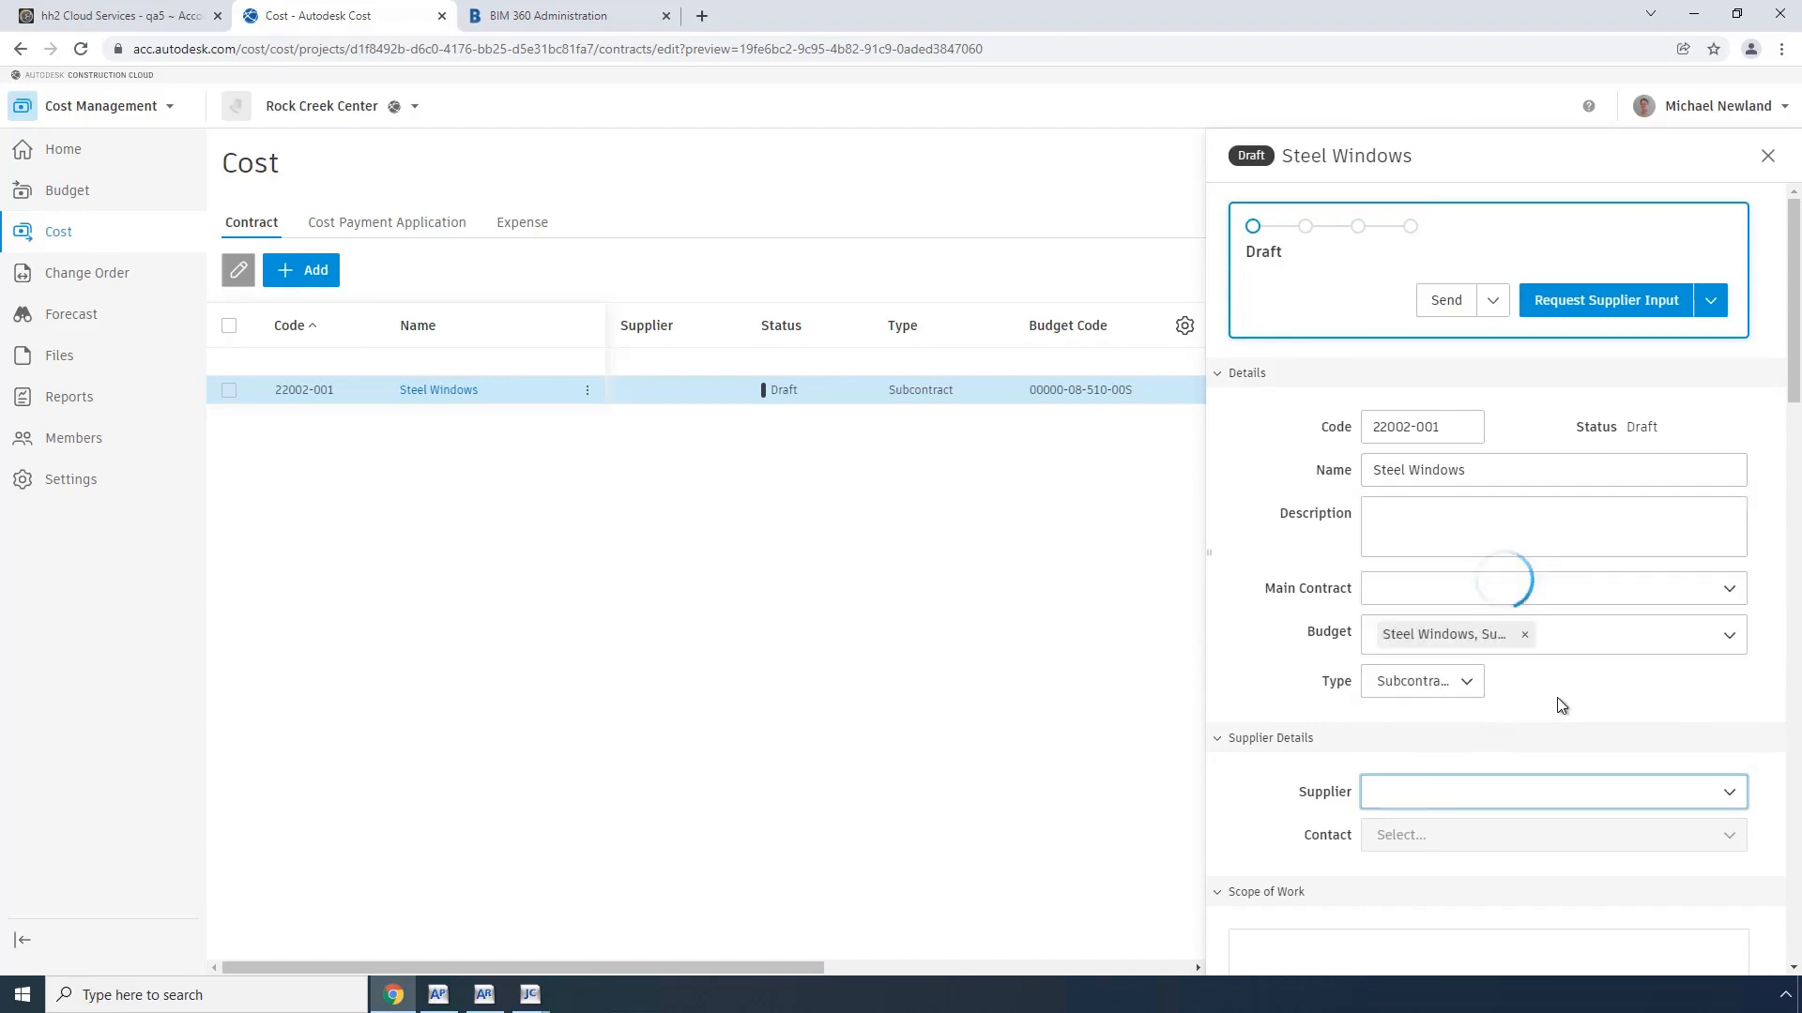
Step: Add a new B1 Builders contact with first name, last name and email address, and select it as the contract's contact
{"action": "left_click", "coordinate": [1724, 835]}
{"action": "left_click", "coordinate": [1405, 911]}
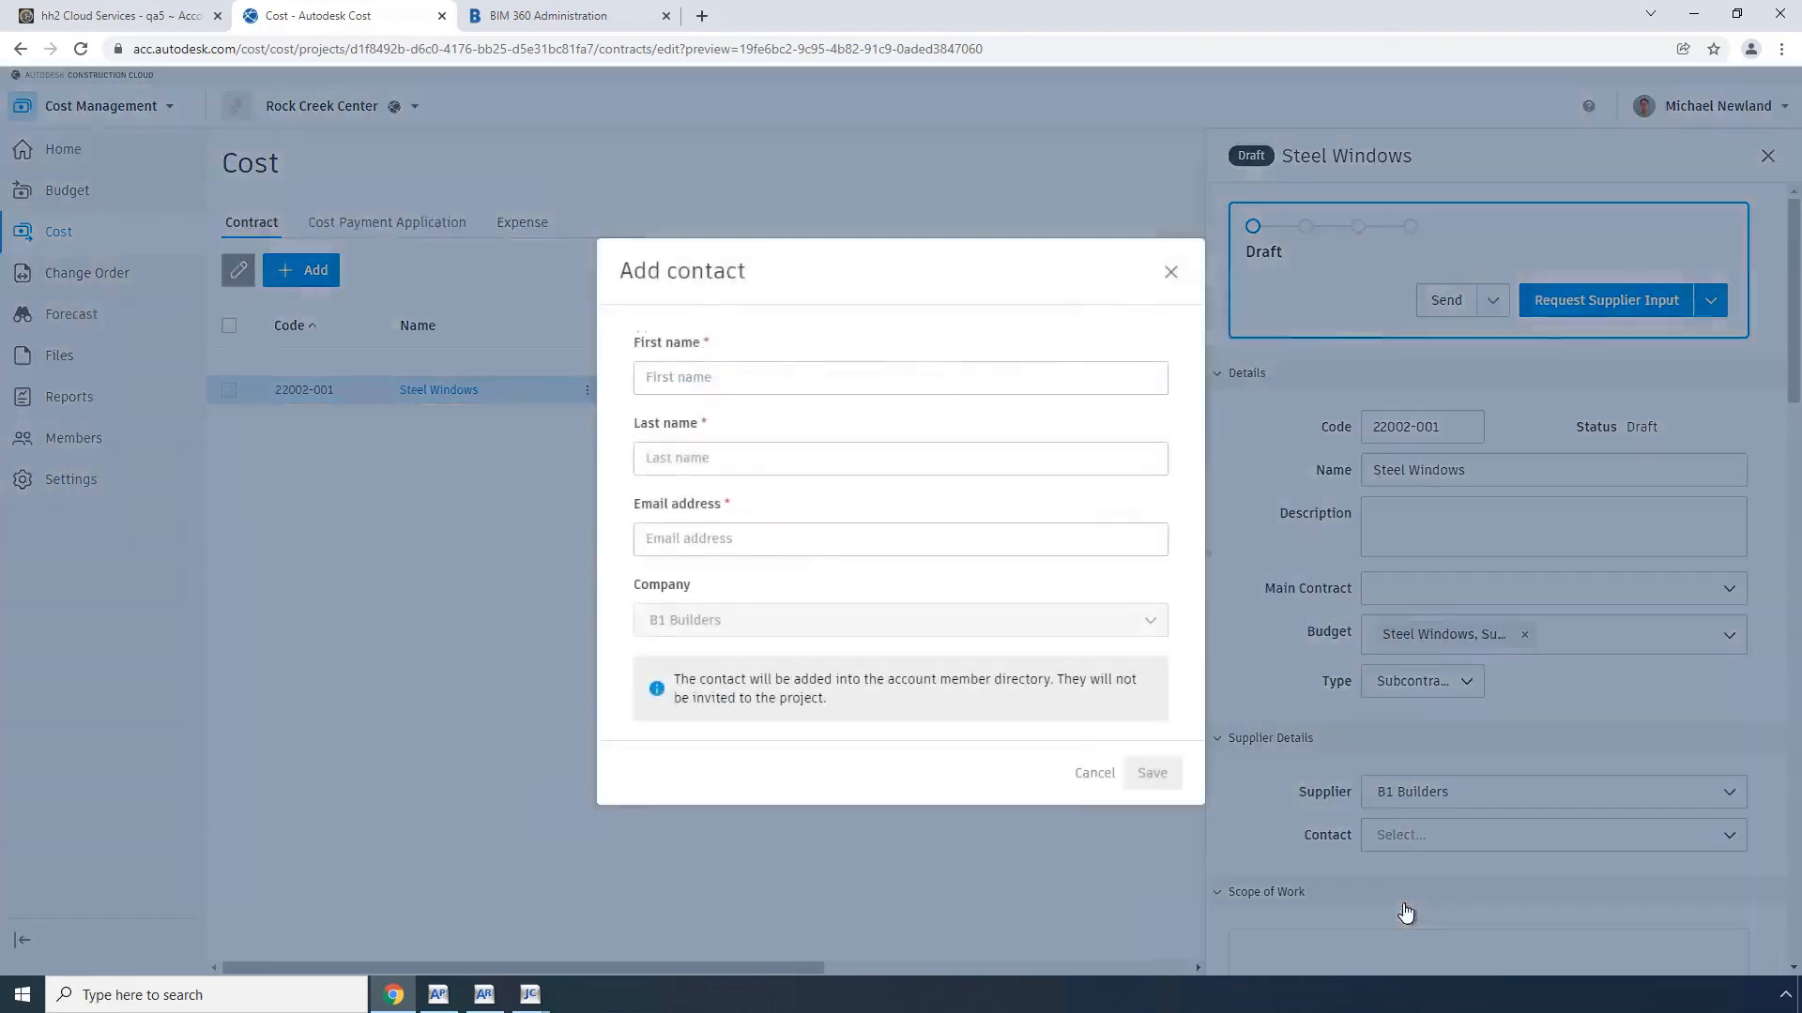
{"action": "left_click", "coordinate": [719, 378]}
{"action": "type", "text": "John"}
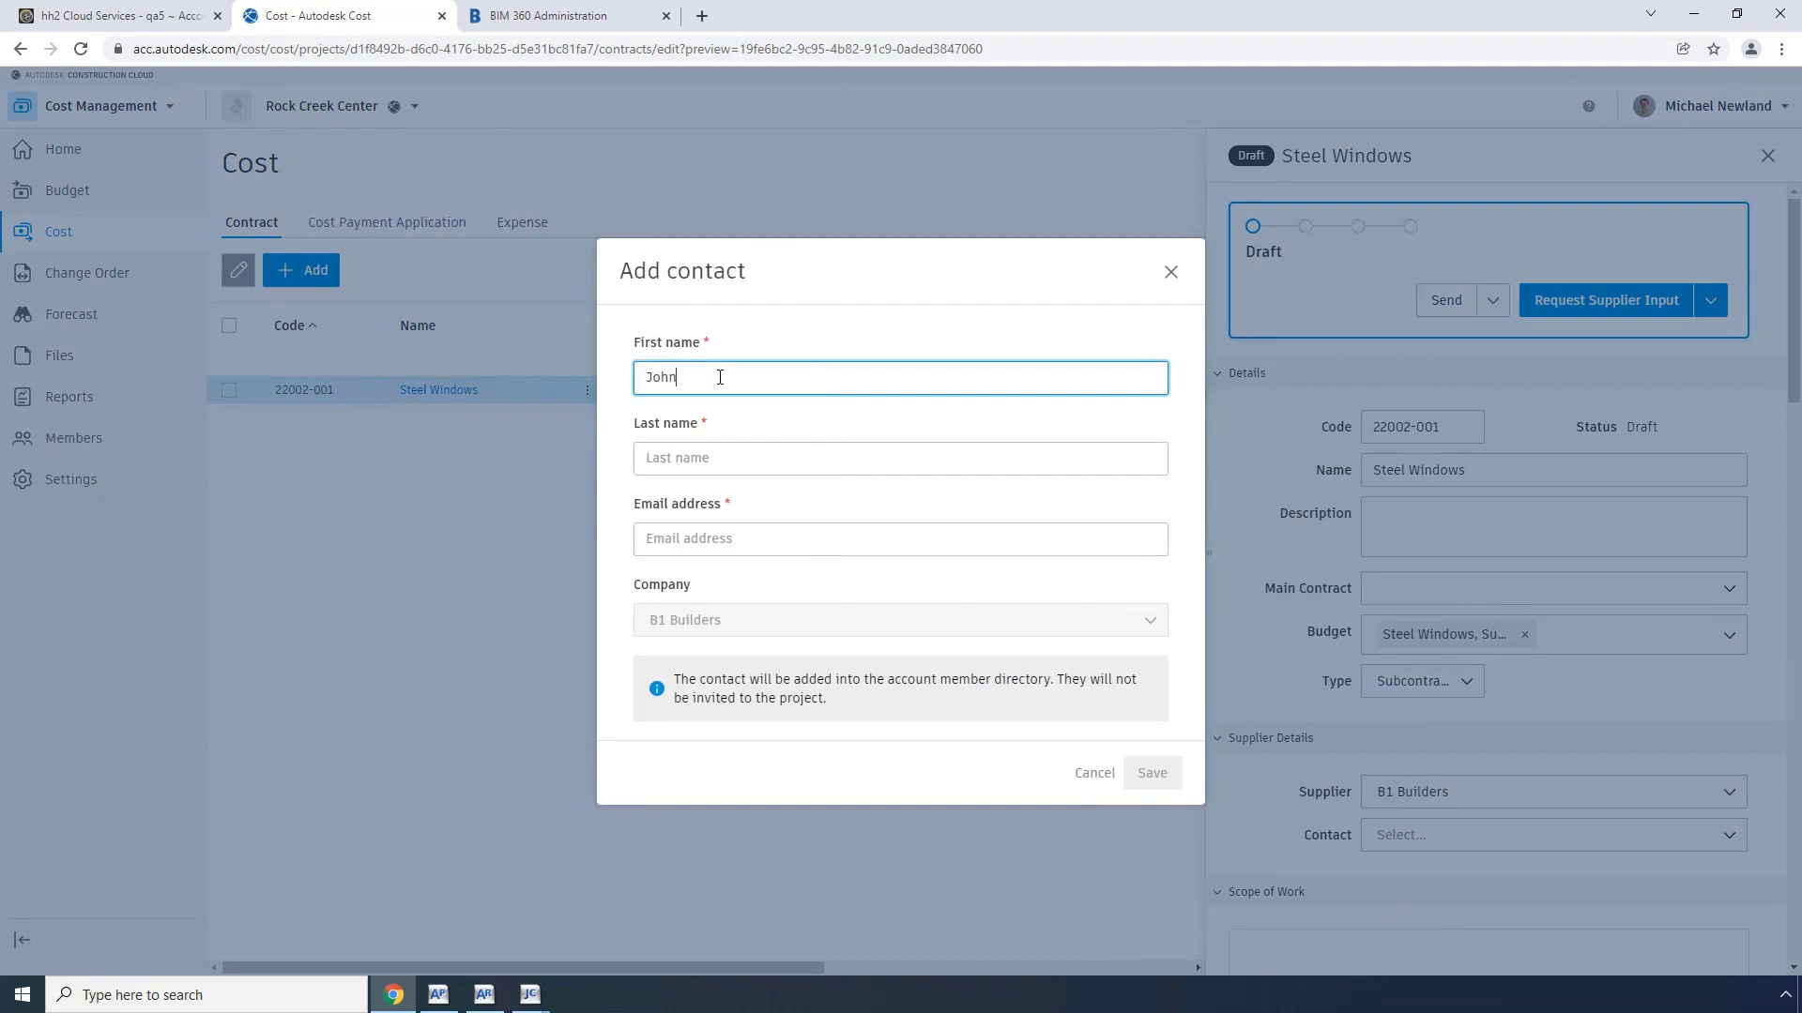
{"action": "key", "text": "Tab"}
{"action": "type", "text": "Smith"}
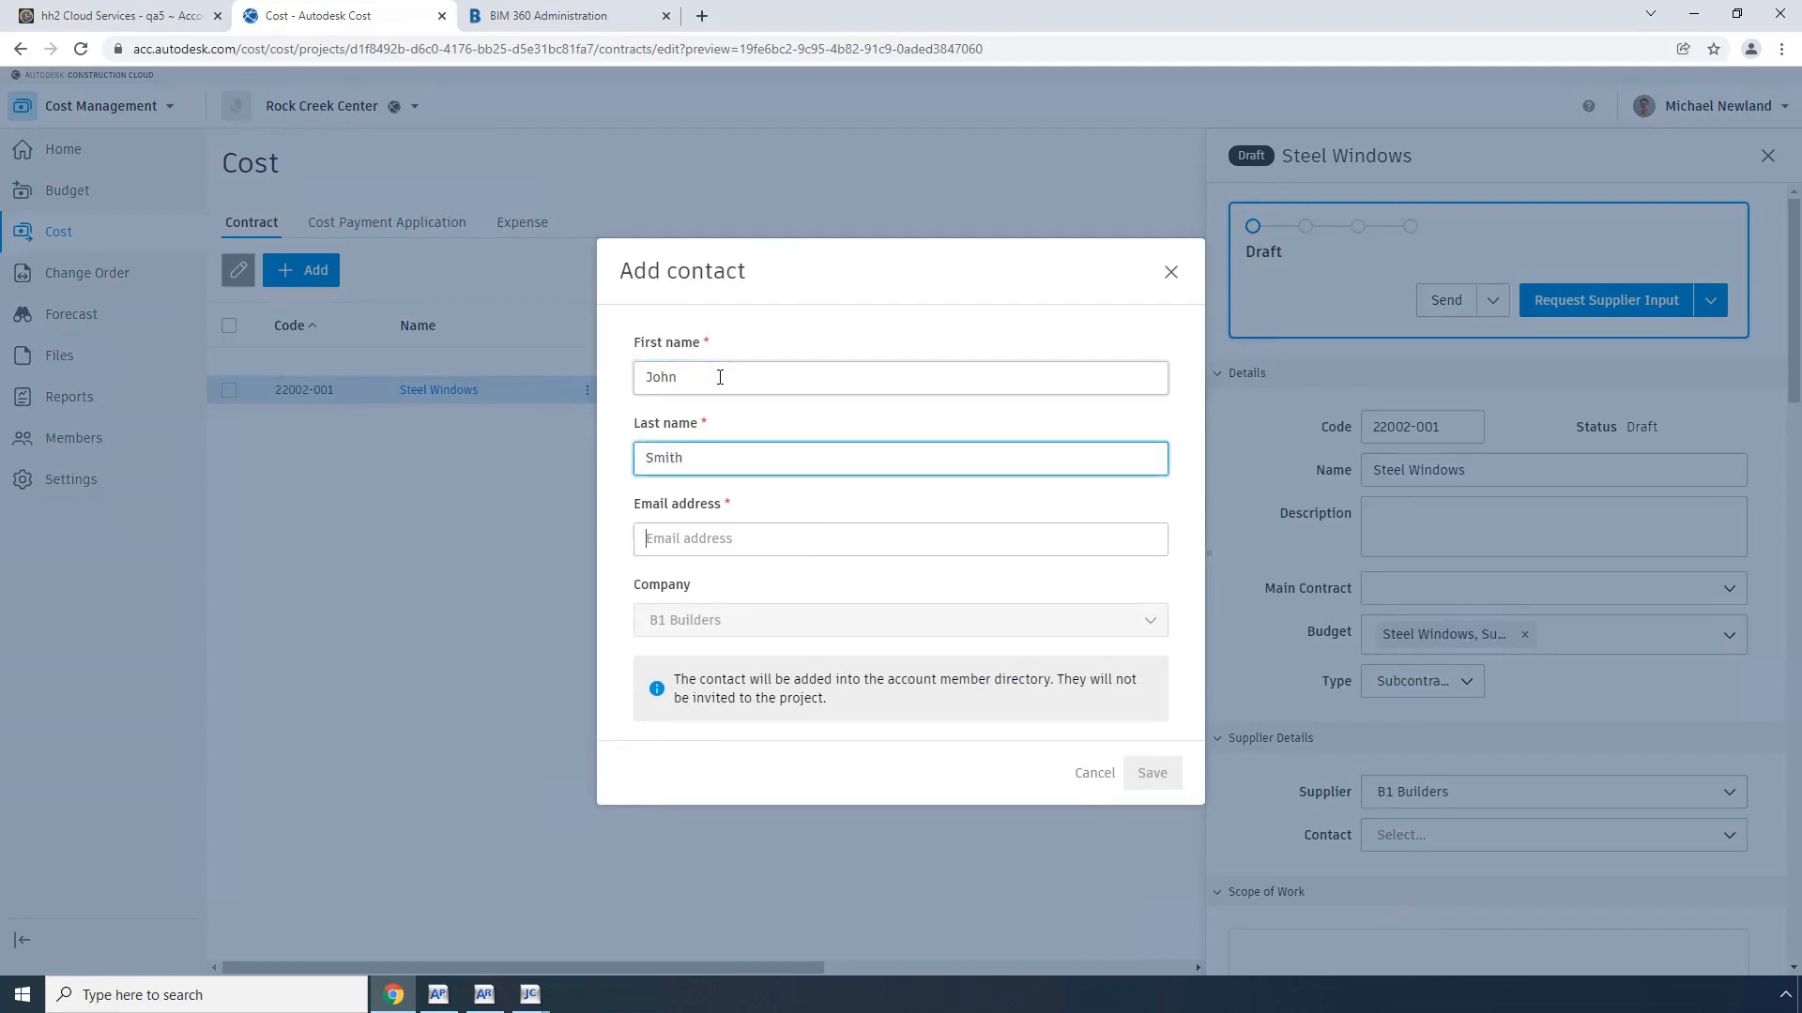
{"action": "key", "text": "Tab"}
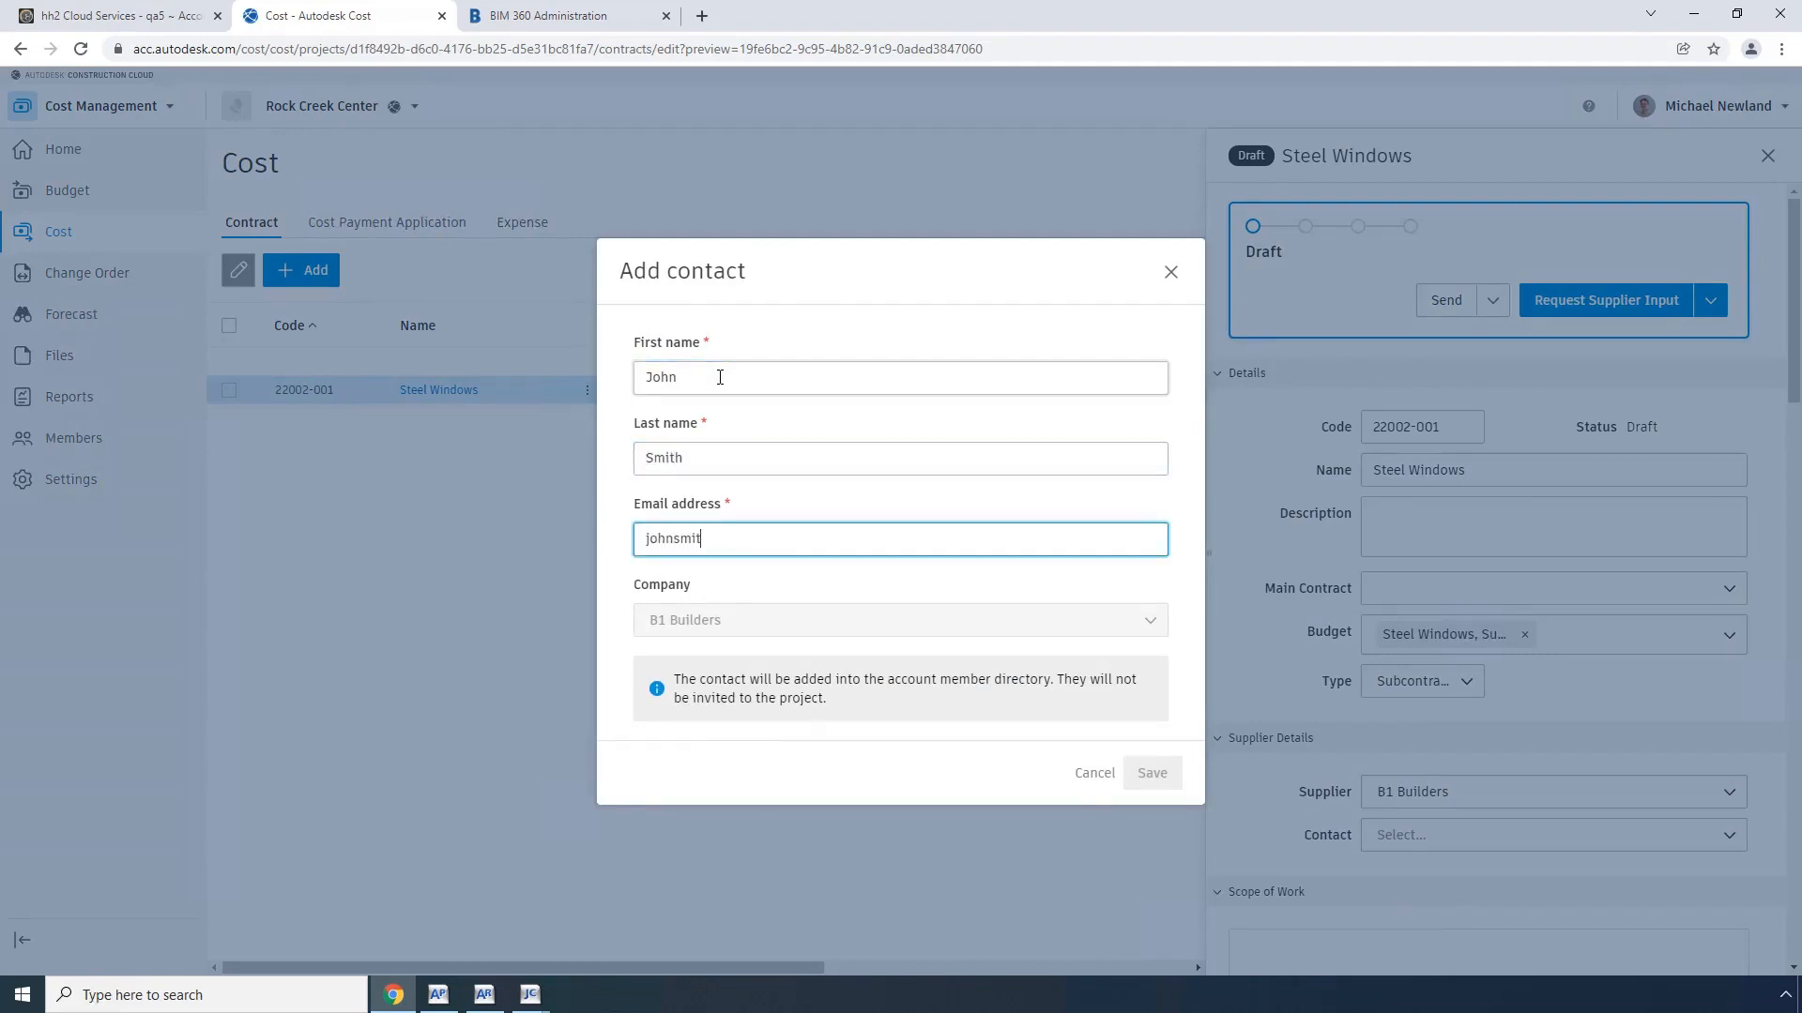
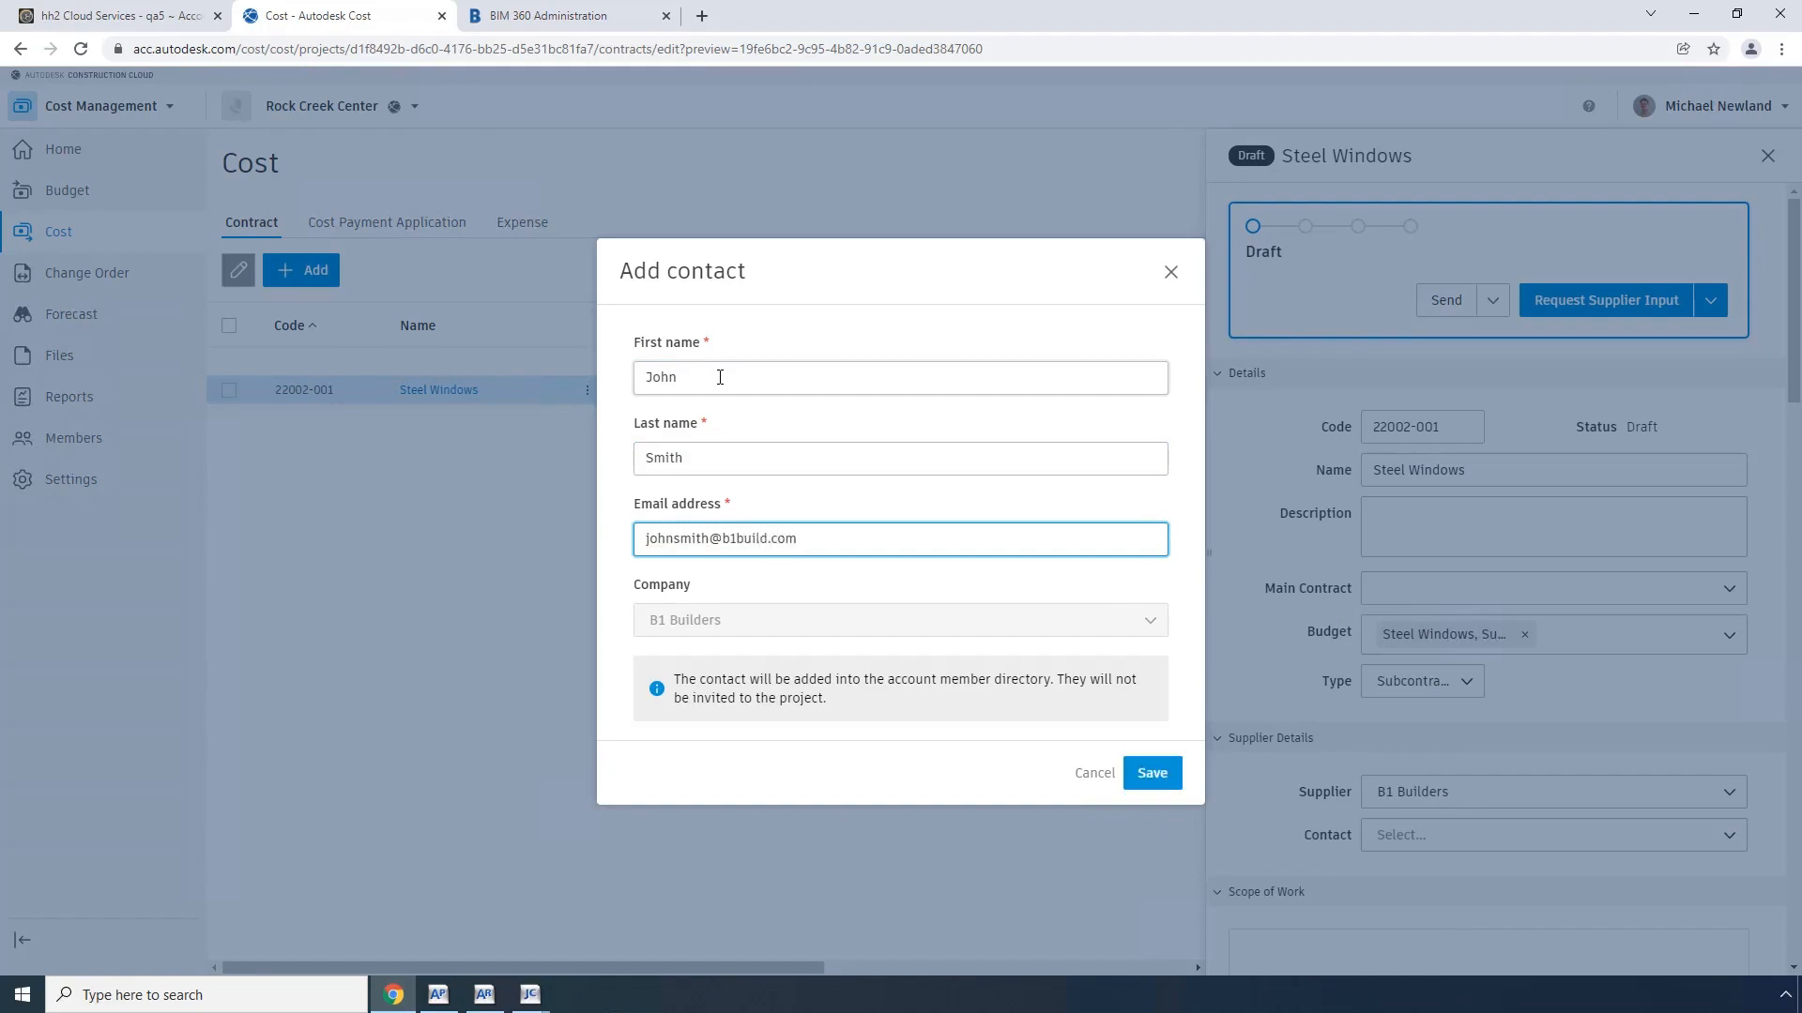
{"action": "left_click", "coordinate": [1161, 791]}
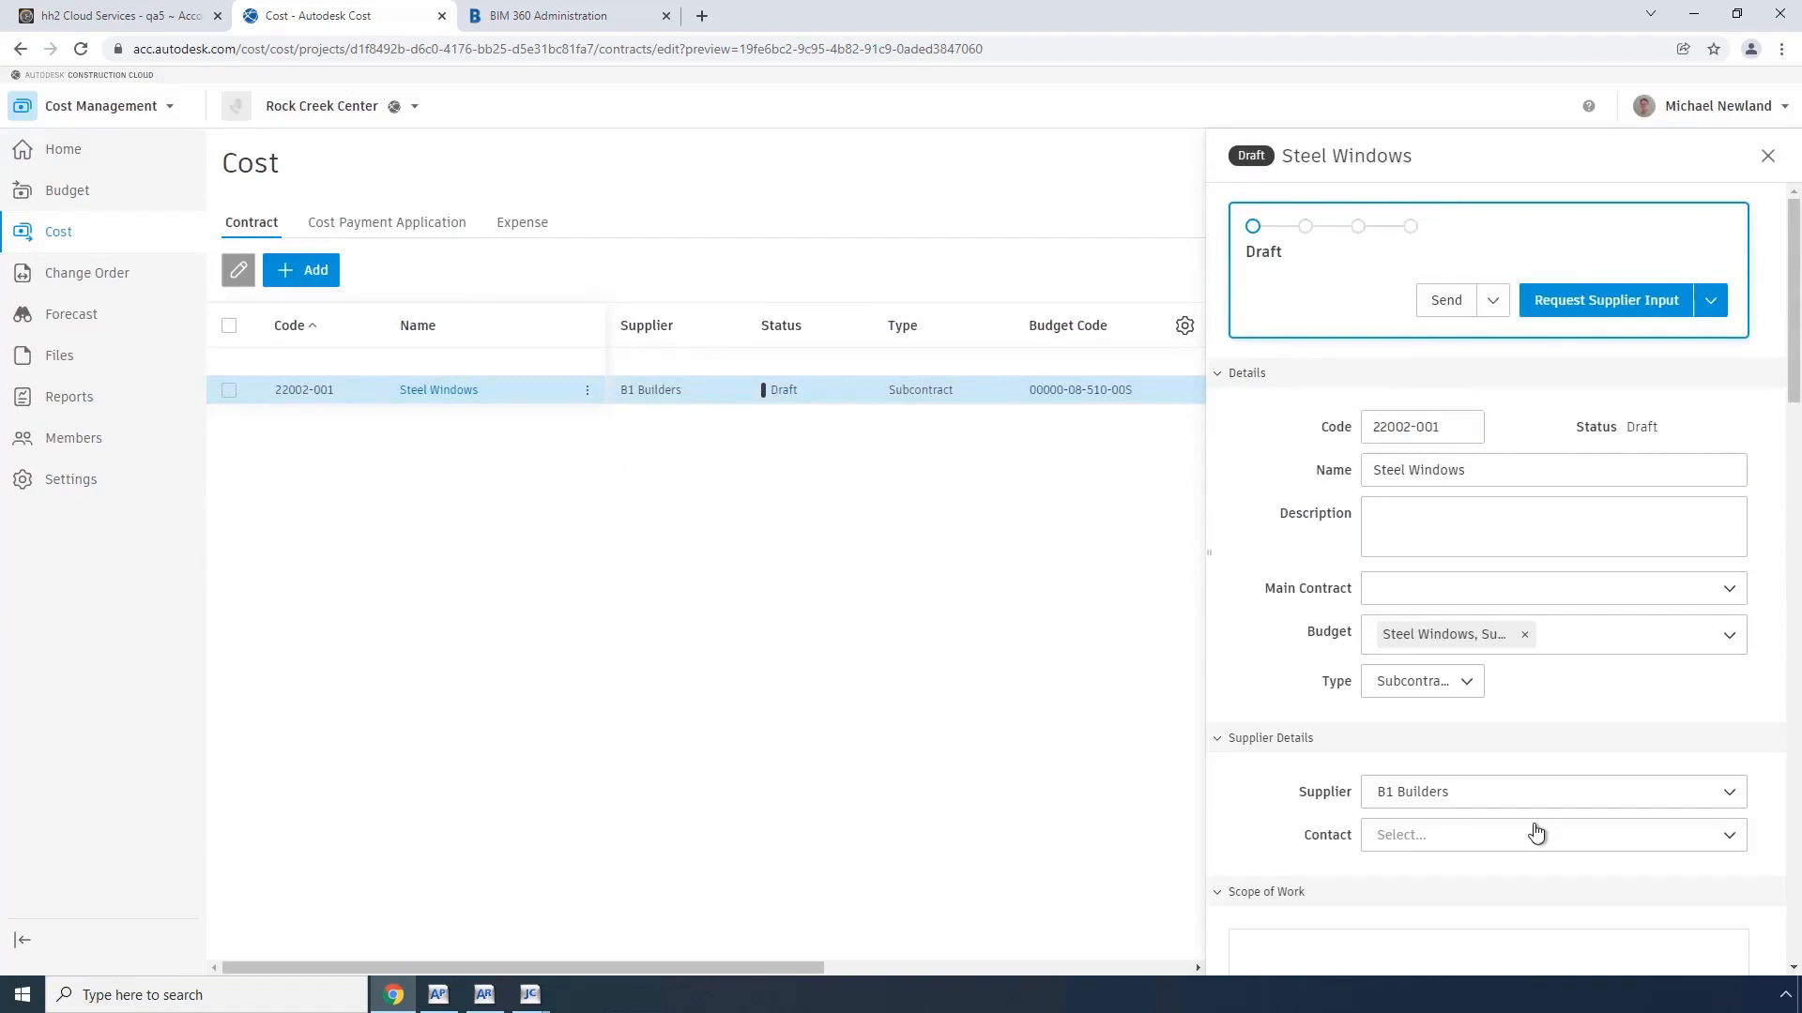
{"action": "left_click", "coordinate": [1730, 838]}
{"action": "left_click", "coordinate": [1477, 762]}
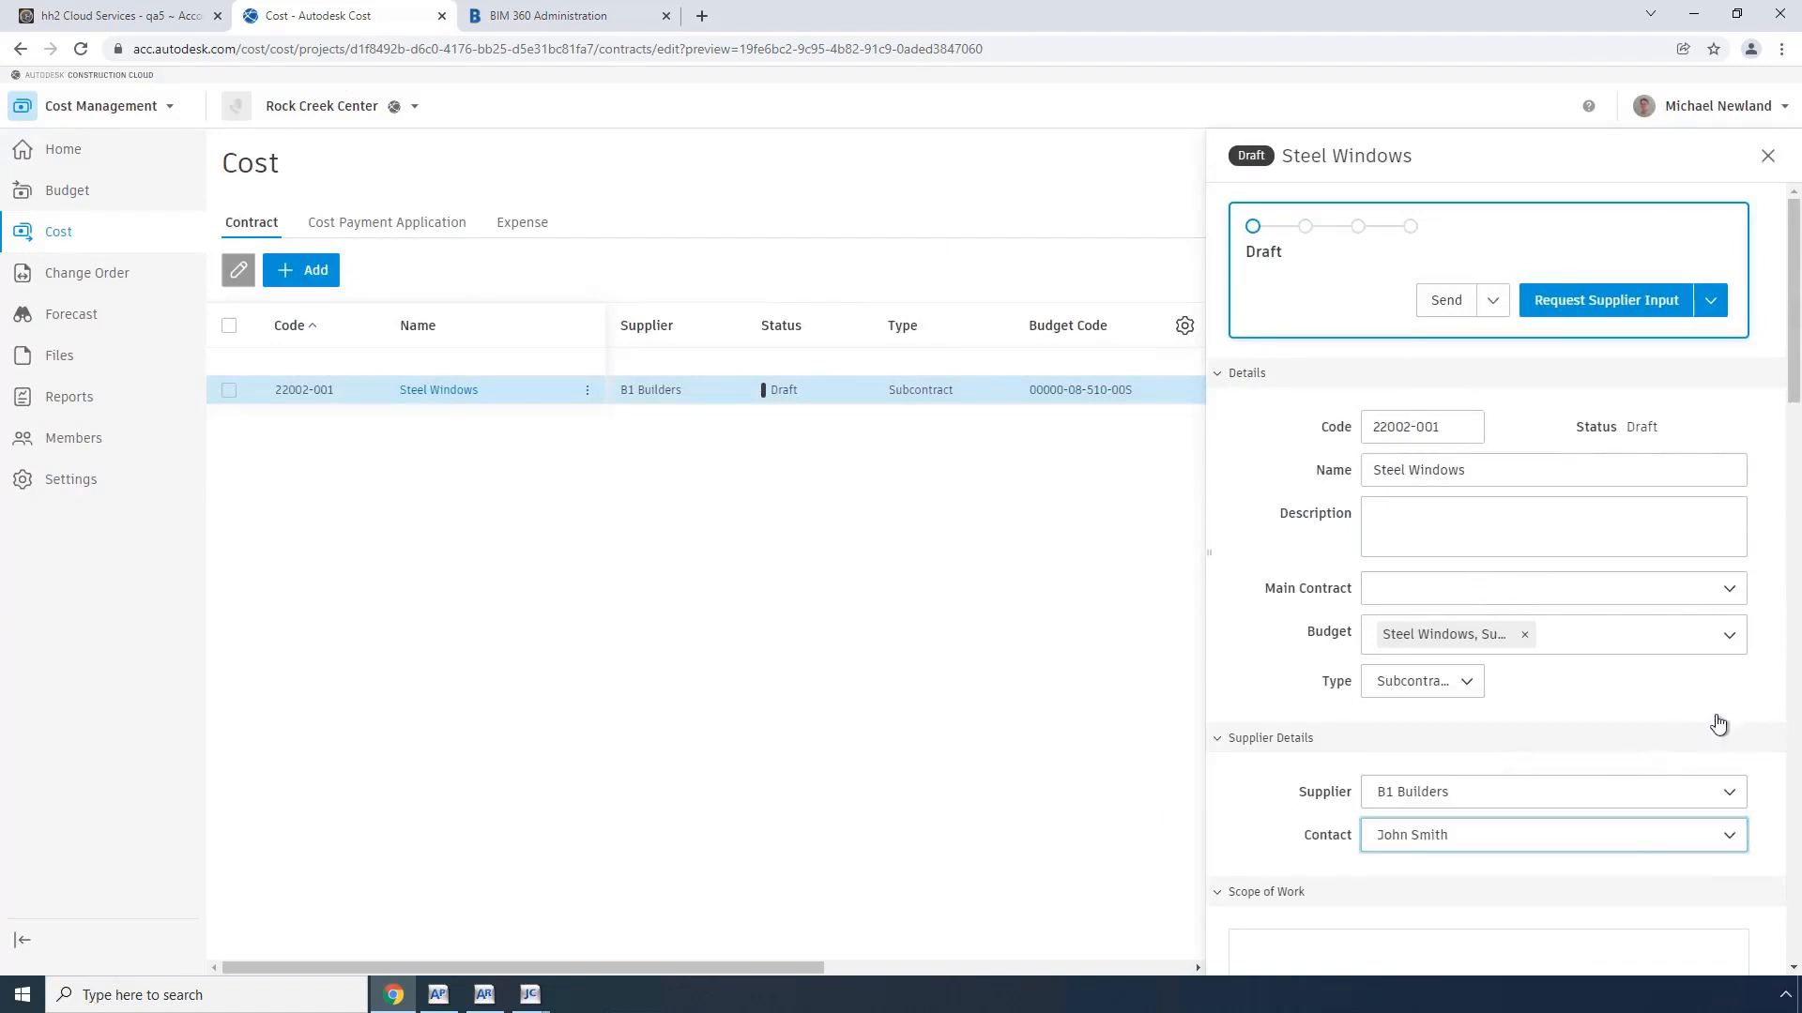
Step: Review the Steel Windows contract's budget and schedule of values, and advance the contract through Sent to Executed
{"action": "left_click_drag", "start_coordinate": [1794, 389], "coordinate": [1788, 551]}
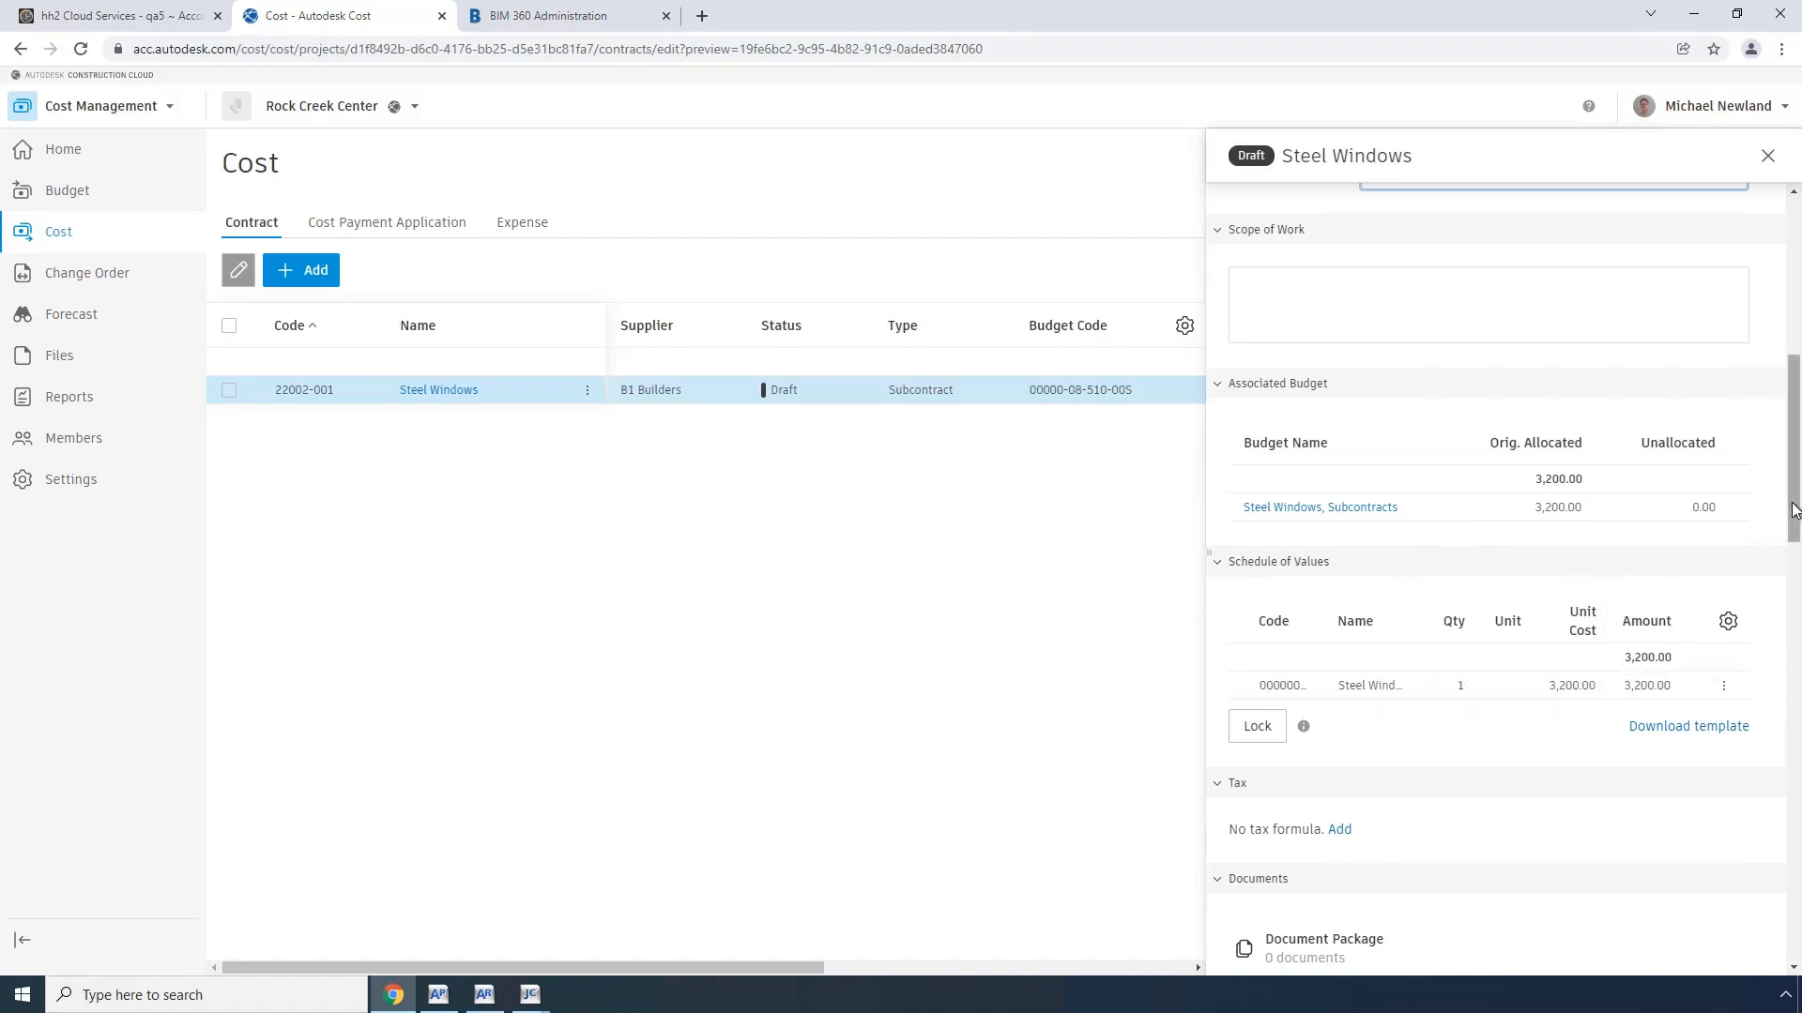
{"action": "left_click_drag", "start_coordinate": [1794, 505], "coordinate": [1798, 331]}
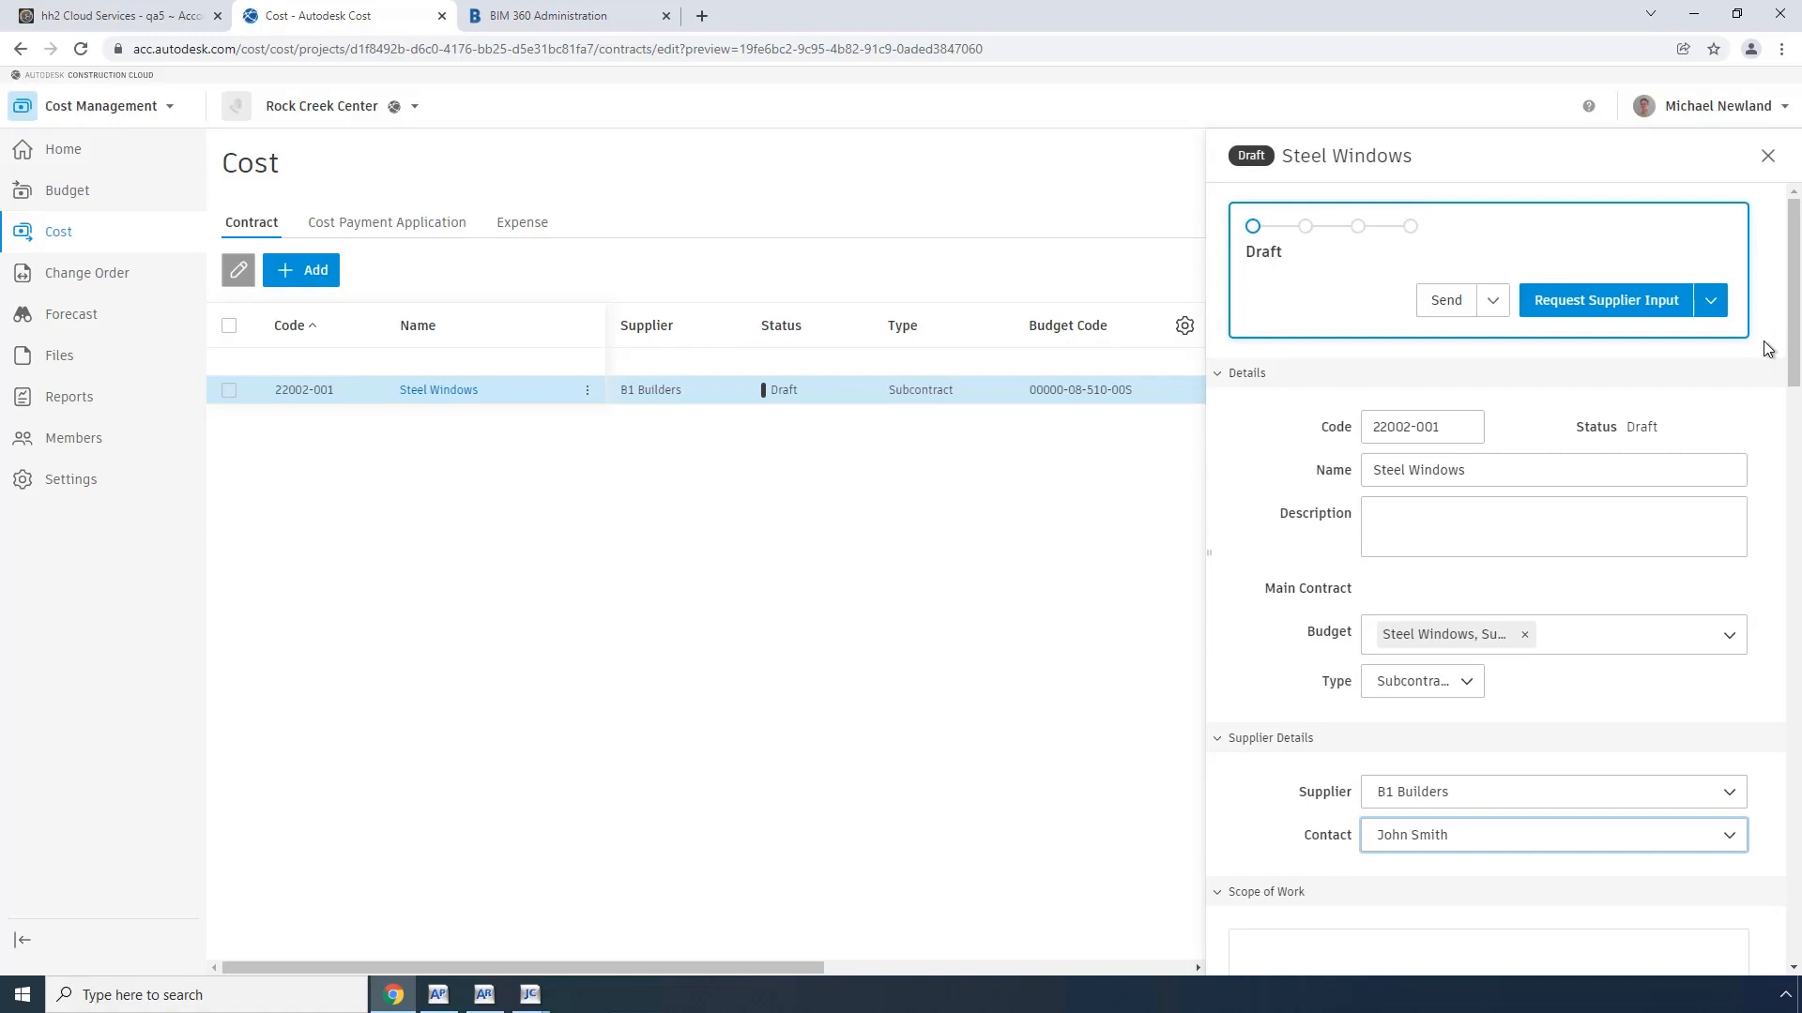
{"action": "left_click", "coordinate": [1491, 302]}
{"action": "left_click", "coordinate": [1466, 346]}
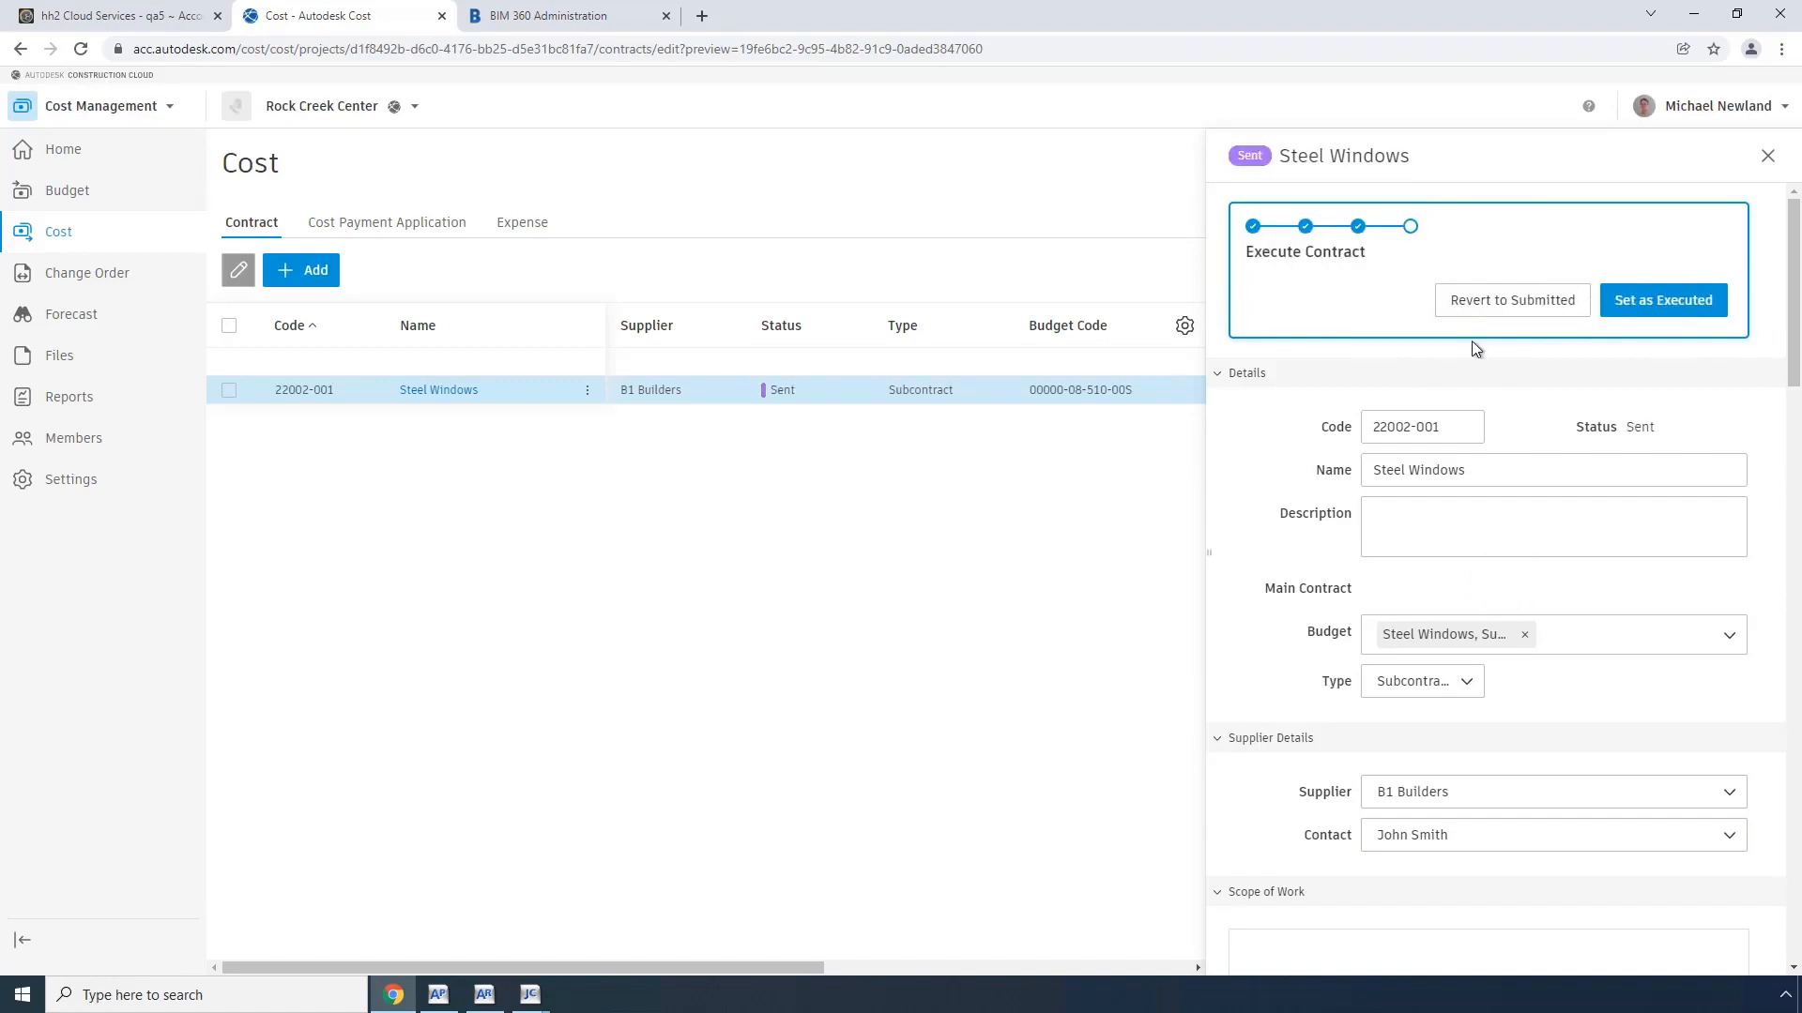
{"action": "left_click", "coordinate": [1663, 300]}
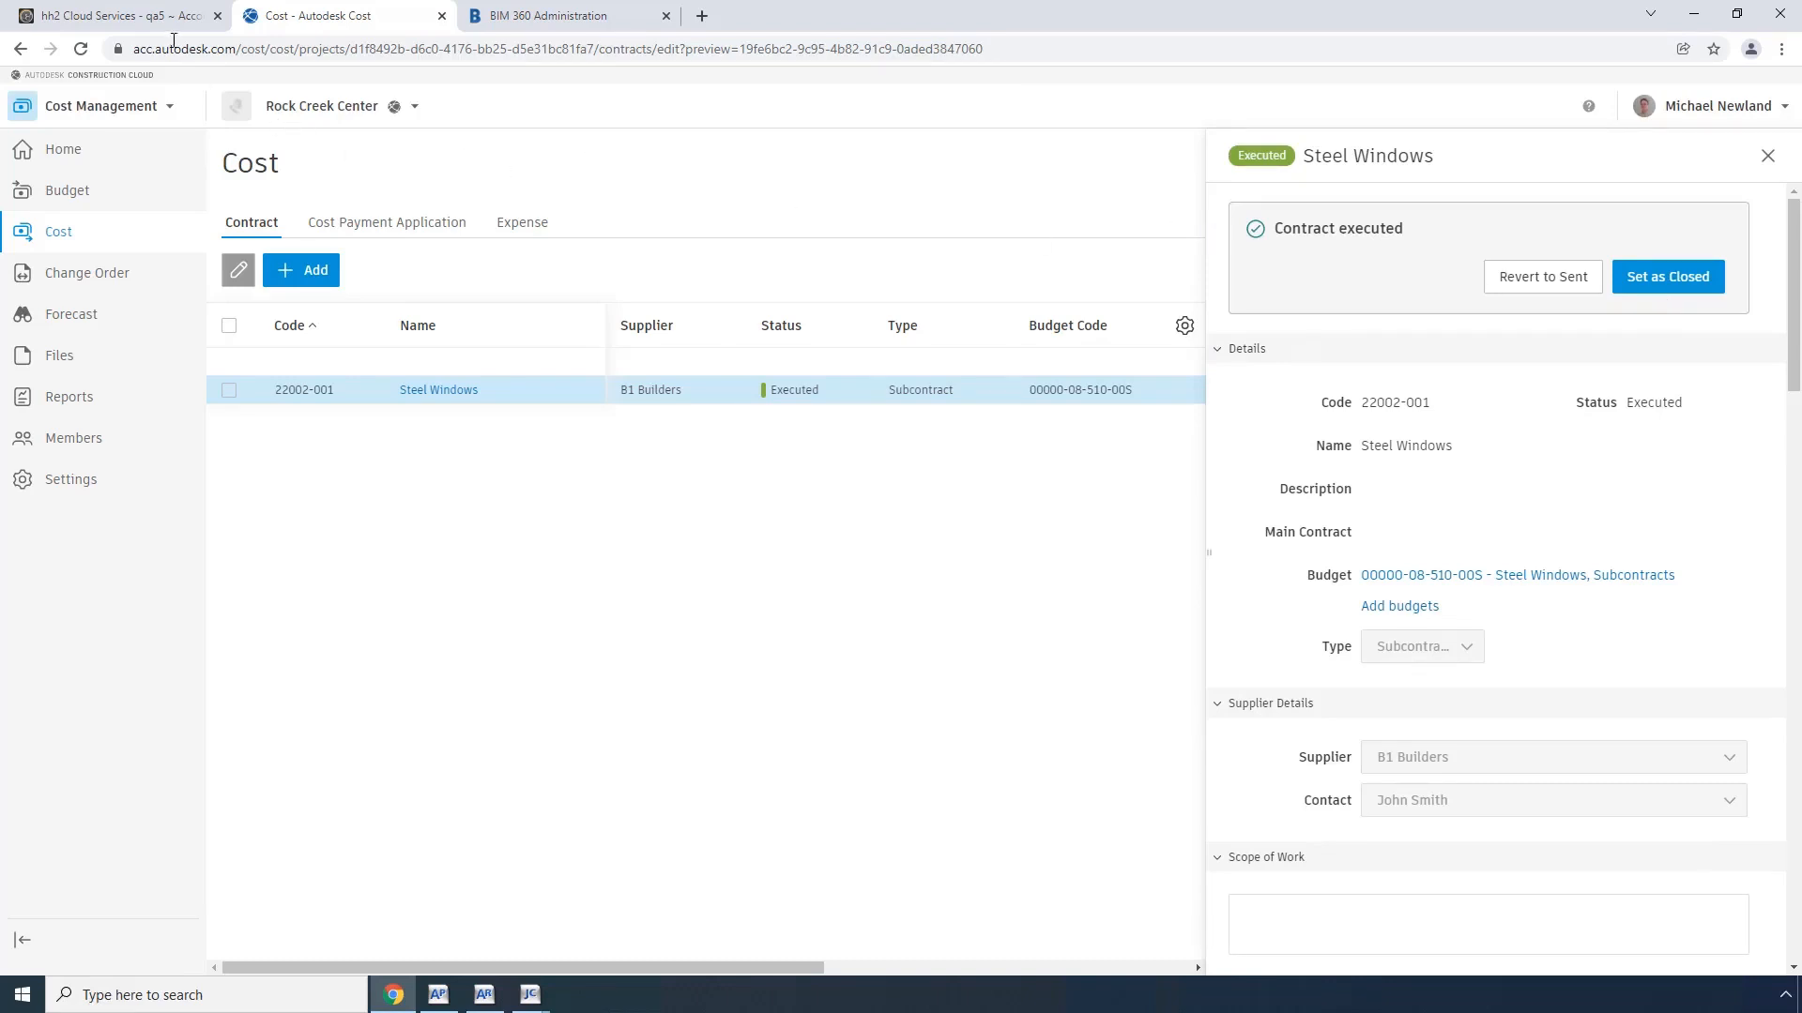
Step: Switch to hh2, check the Autodesk connection's polling frequency options, and manually sync the Commitment entity inbound for all records
{"action": "left_click", "coordinate": [153, 21]}
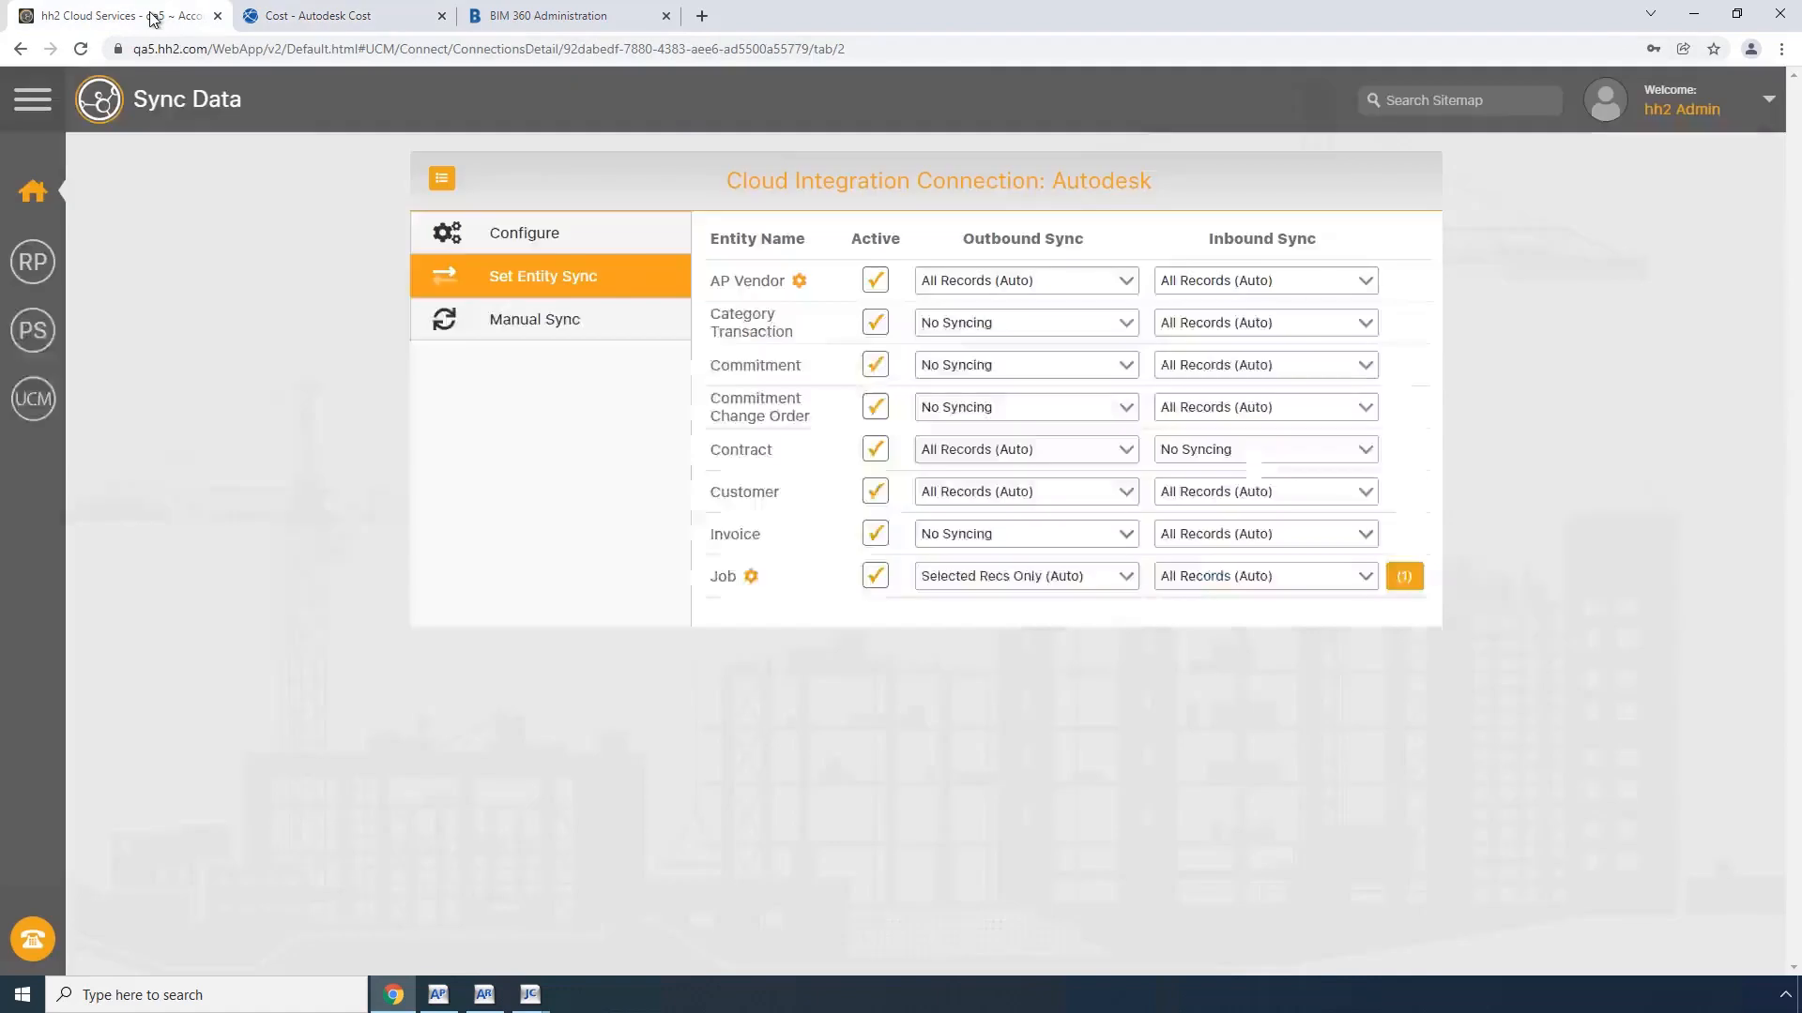
{"action": "left_click", "coordinate": [532, 237]}
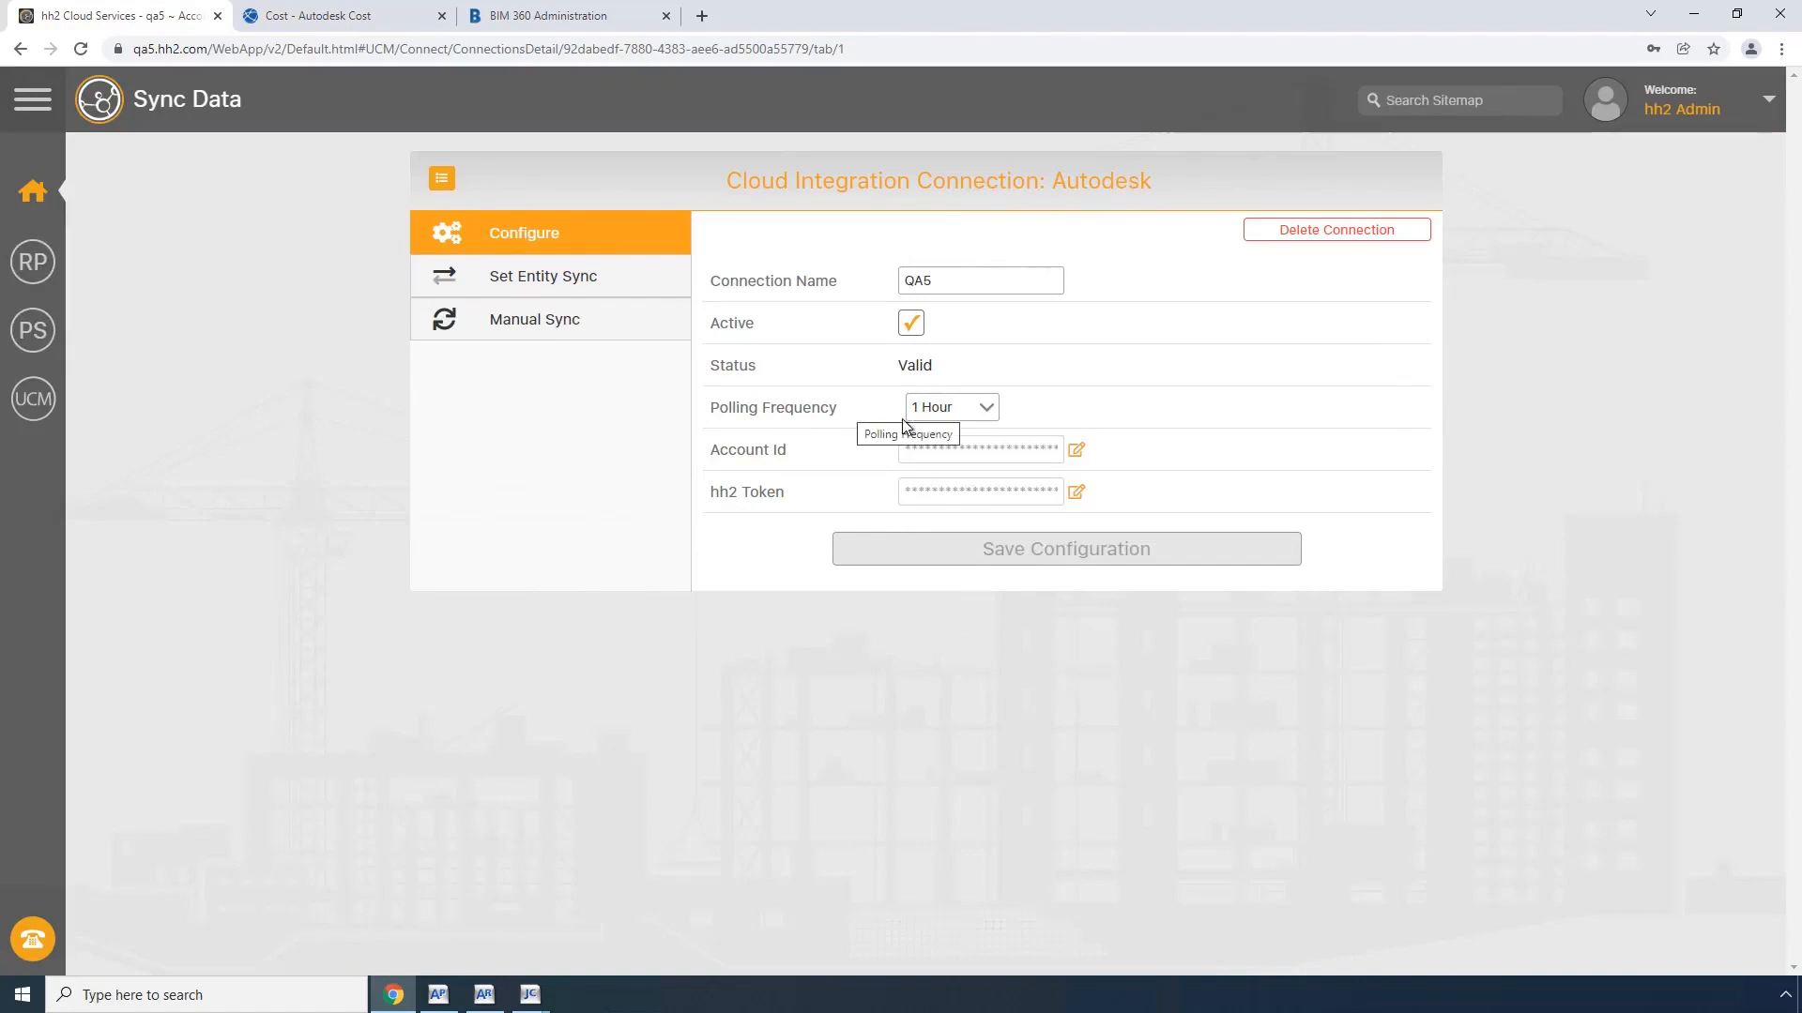
{"action": "left_click", "coordinate": [984, 410]}
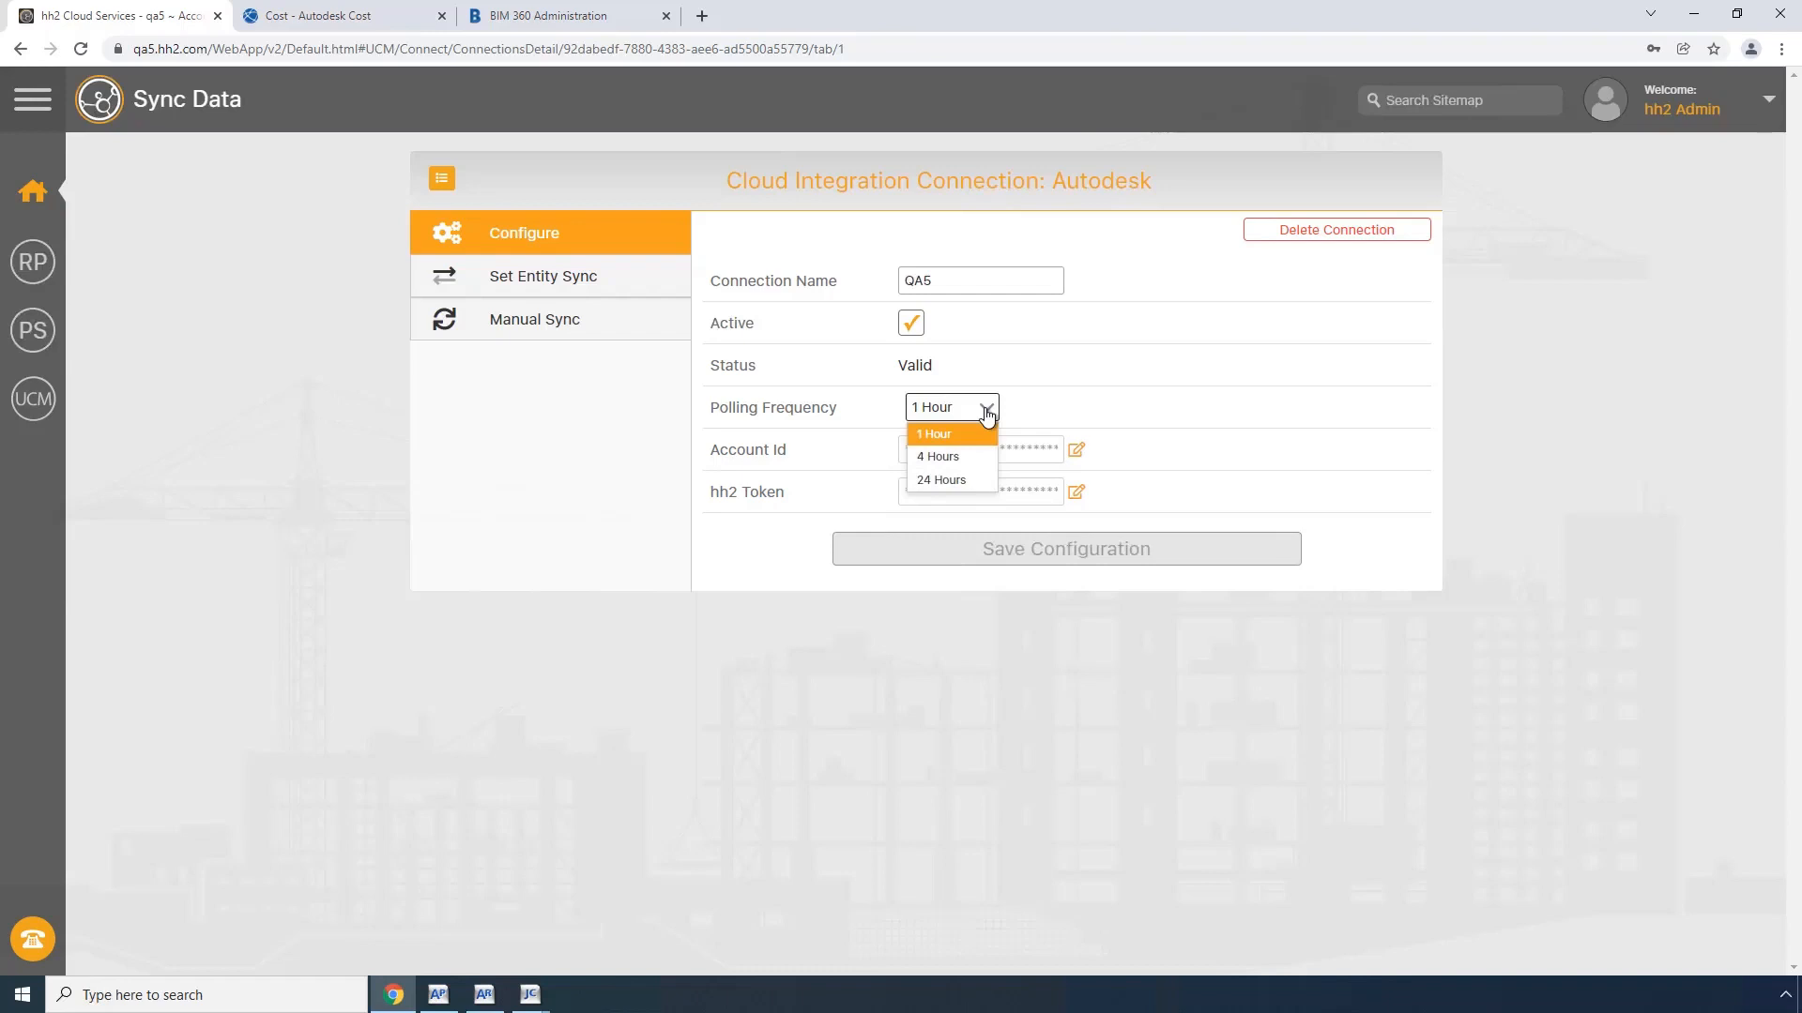
{"action": "left_click", "coordinate": [986, 414]}
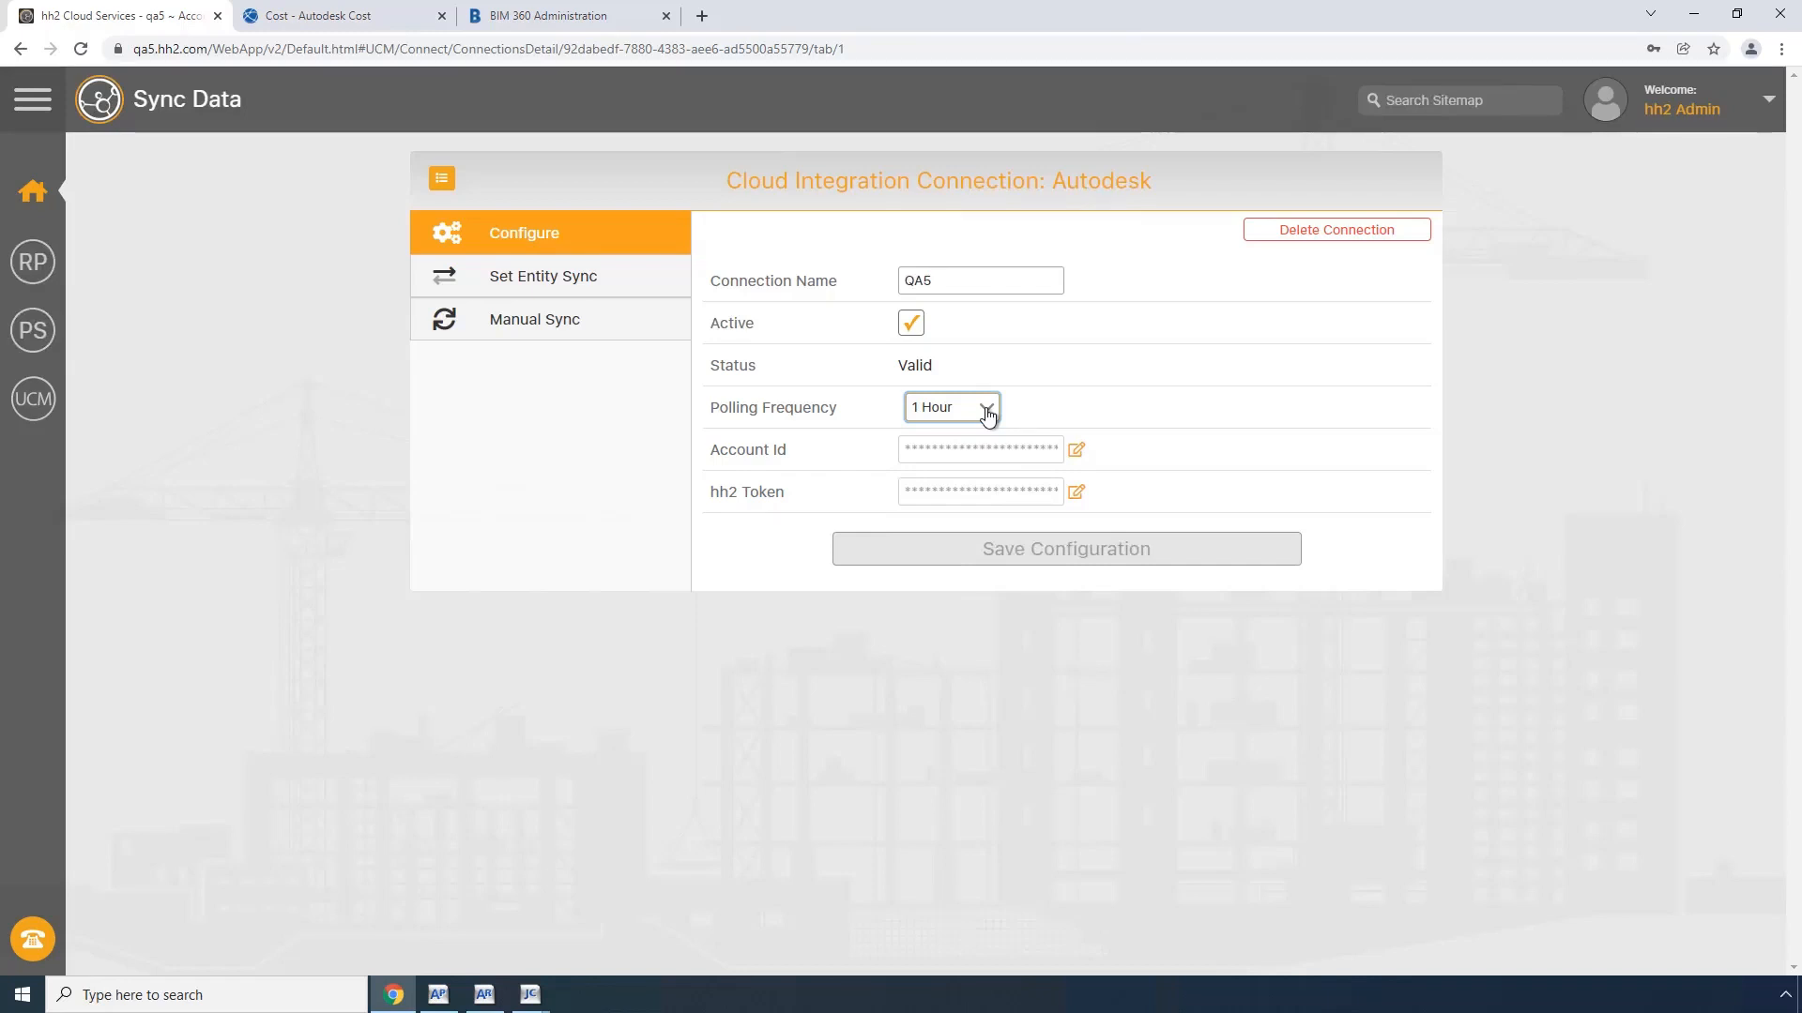
{"action": "left_click", "coordinate": [549, 325]}
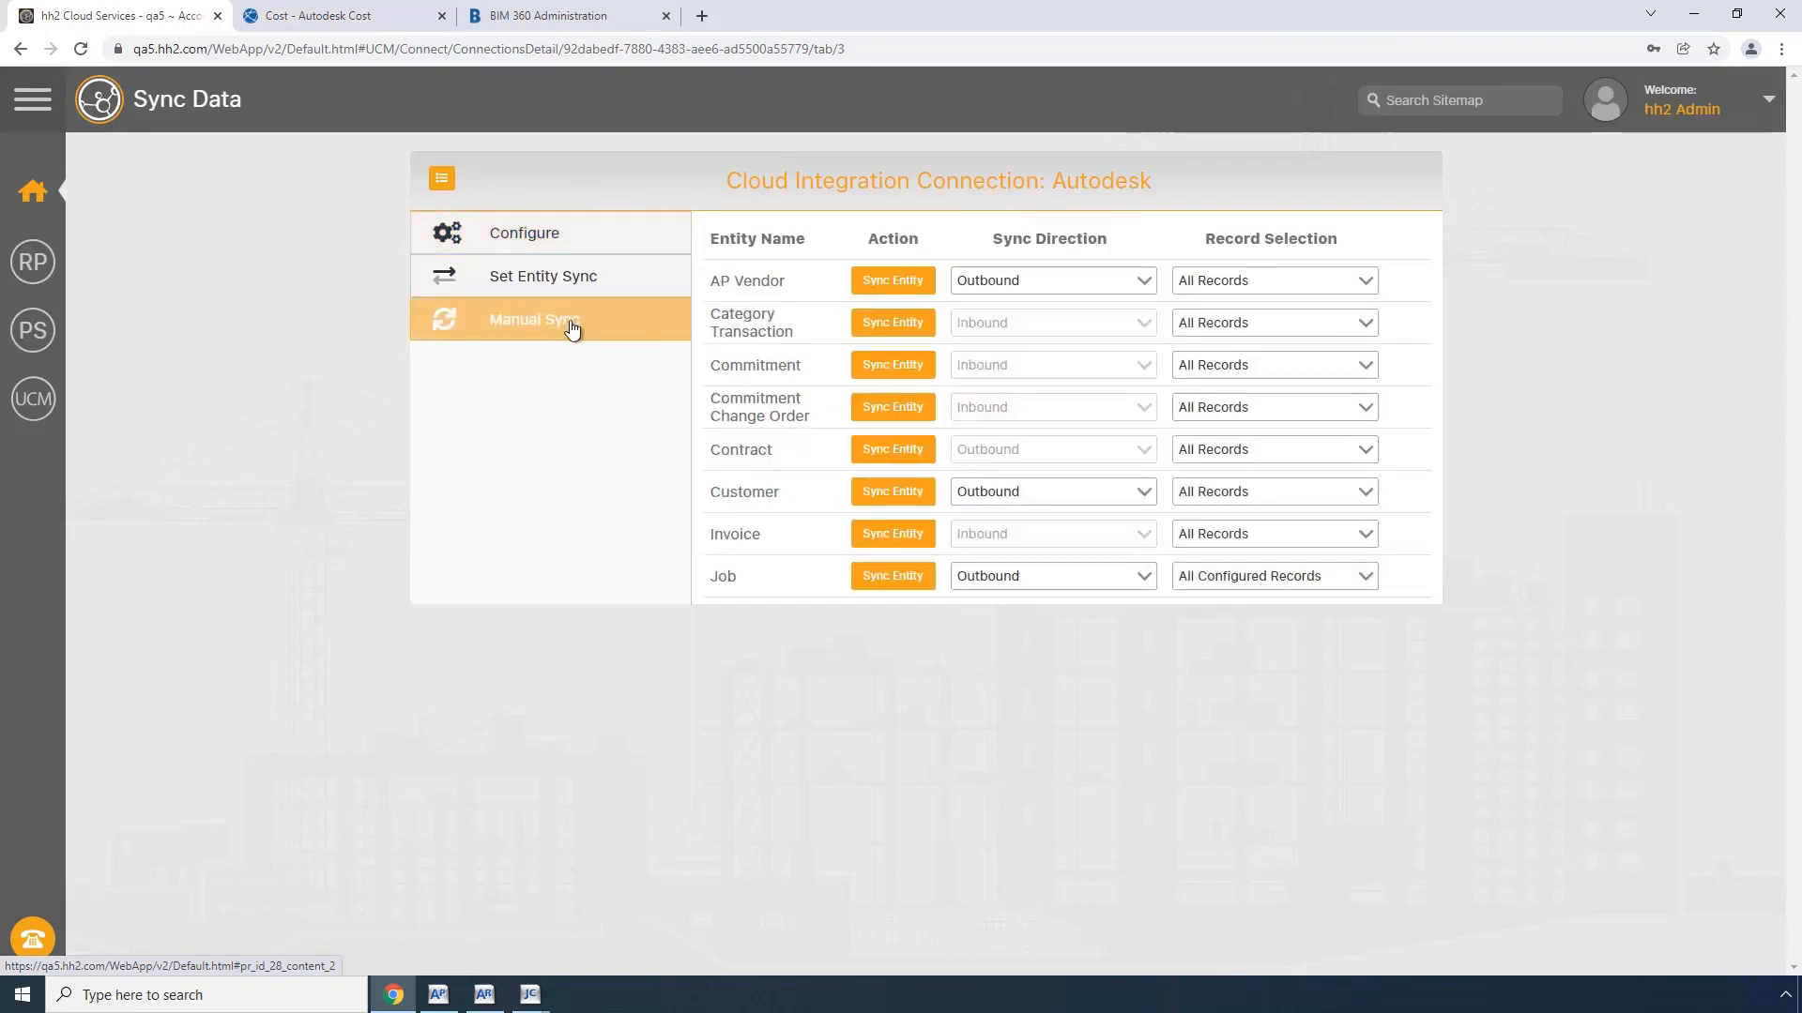
{"action": "left_click", "coordinate": [895, 368]}
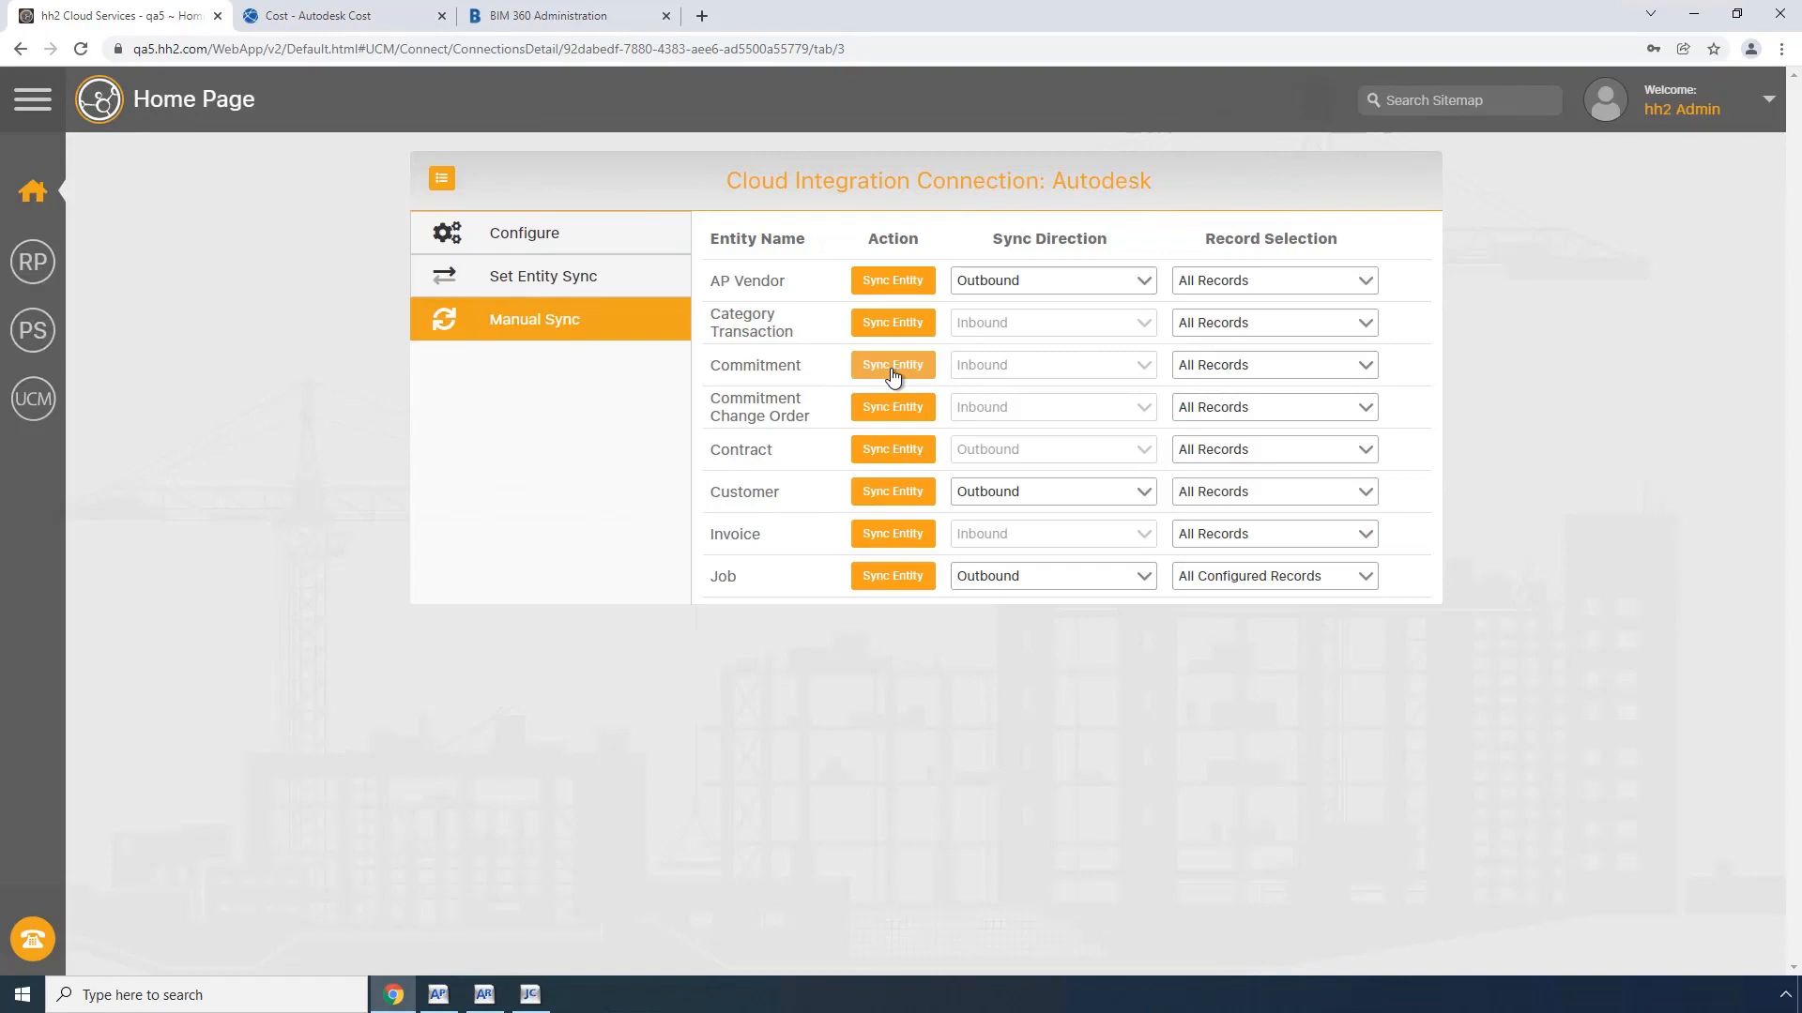
Step: Switch to Sage 300 Job Cost, open commitment 22002-001 Steel Windows to inspect its details, and close it without saving
{"action": "left_click", "coordinate": [530, 994]}
{"action": "left_click", "coordinate": [179, 33]}
{"action": "left_click", "coordinate": [162, 30]}
{"action": "left_click", "coordinate": [92, 33]}
{"action": "left_click", "coordinate": [129, 174]}
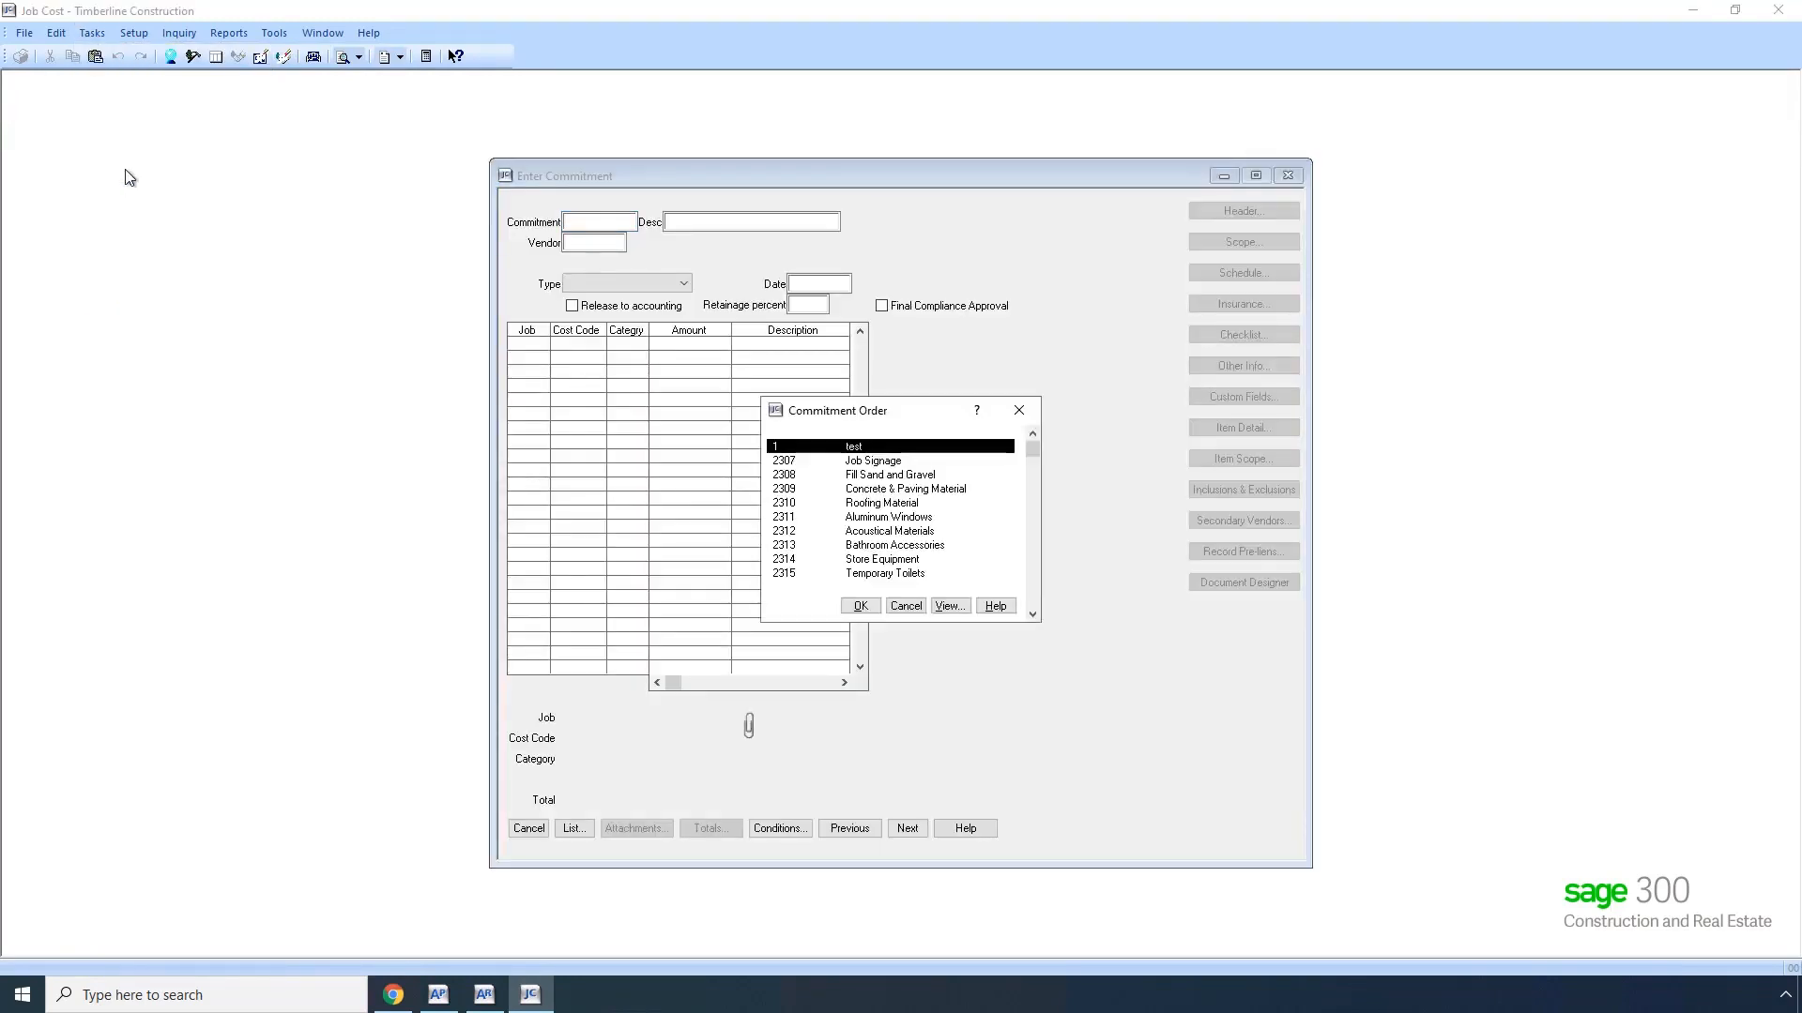
{"action": "key", "text": "End"}
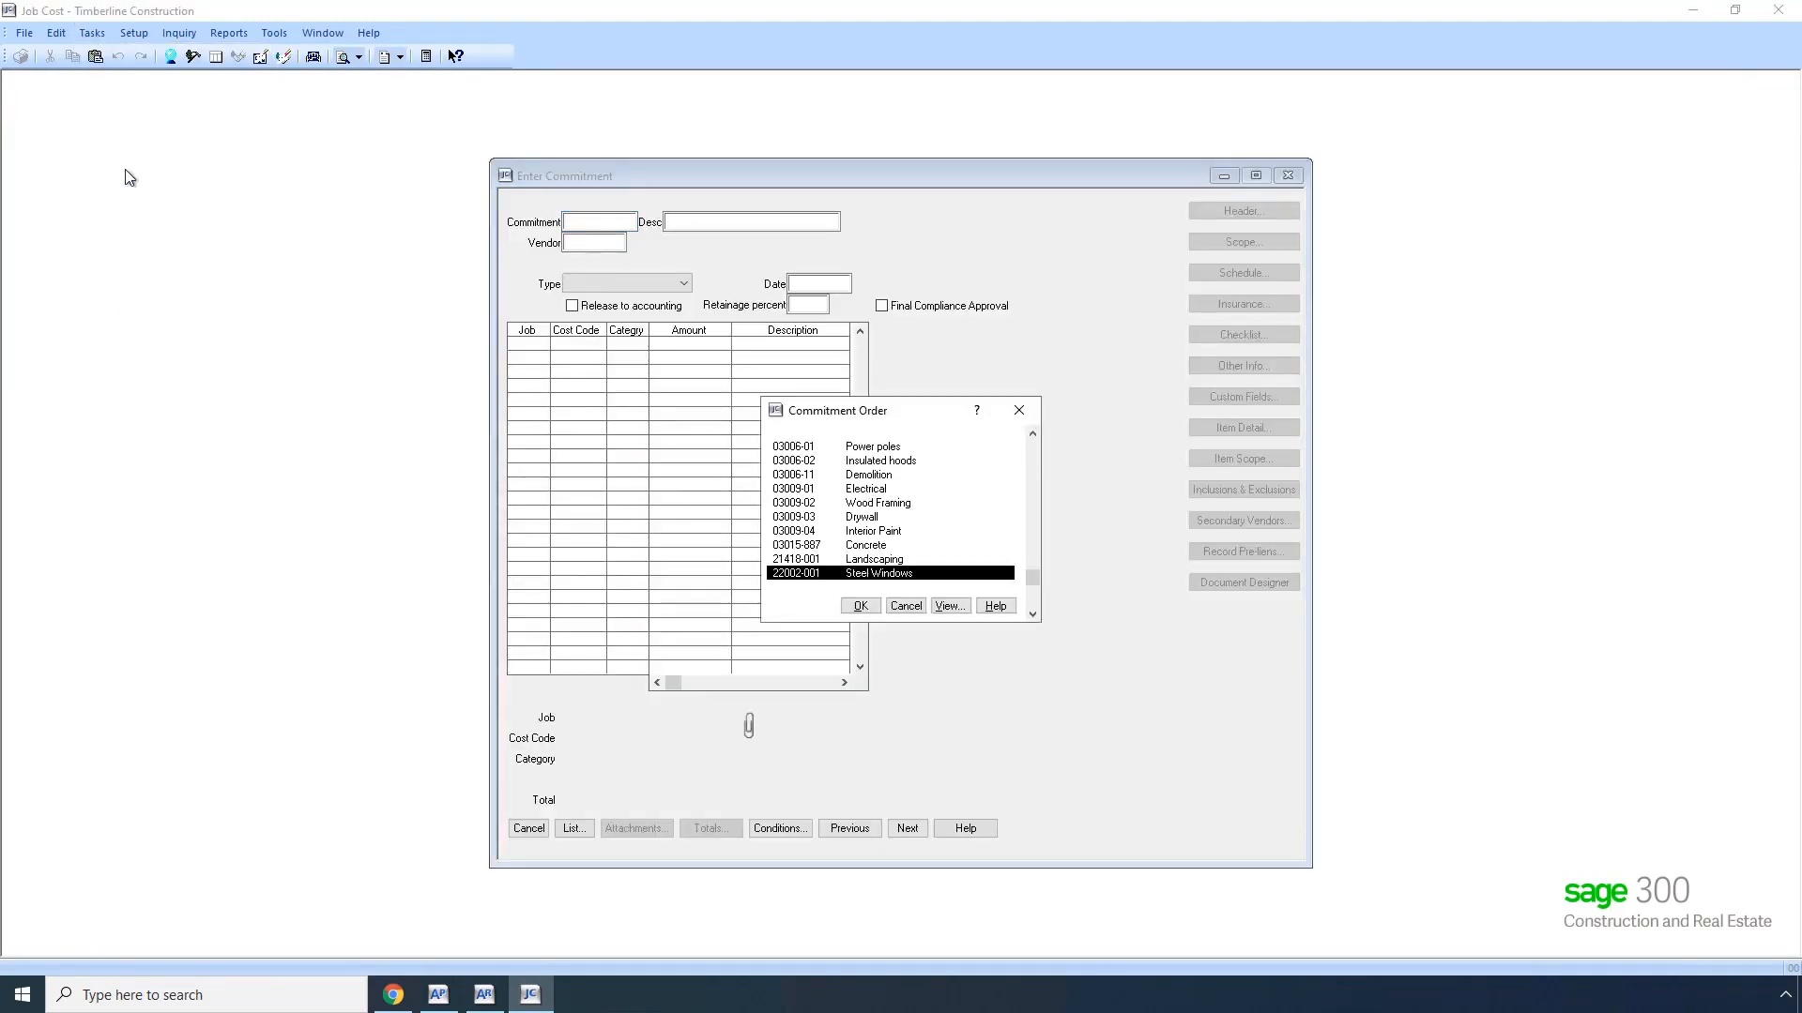
{"action": "key", "text": "Return"}
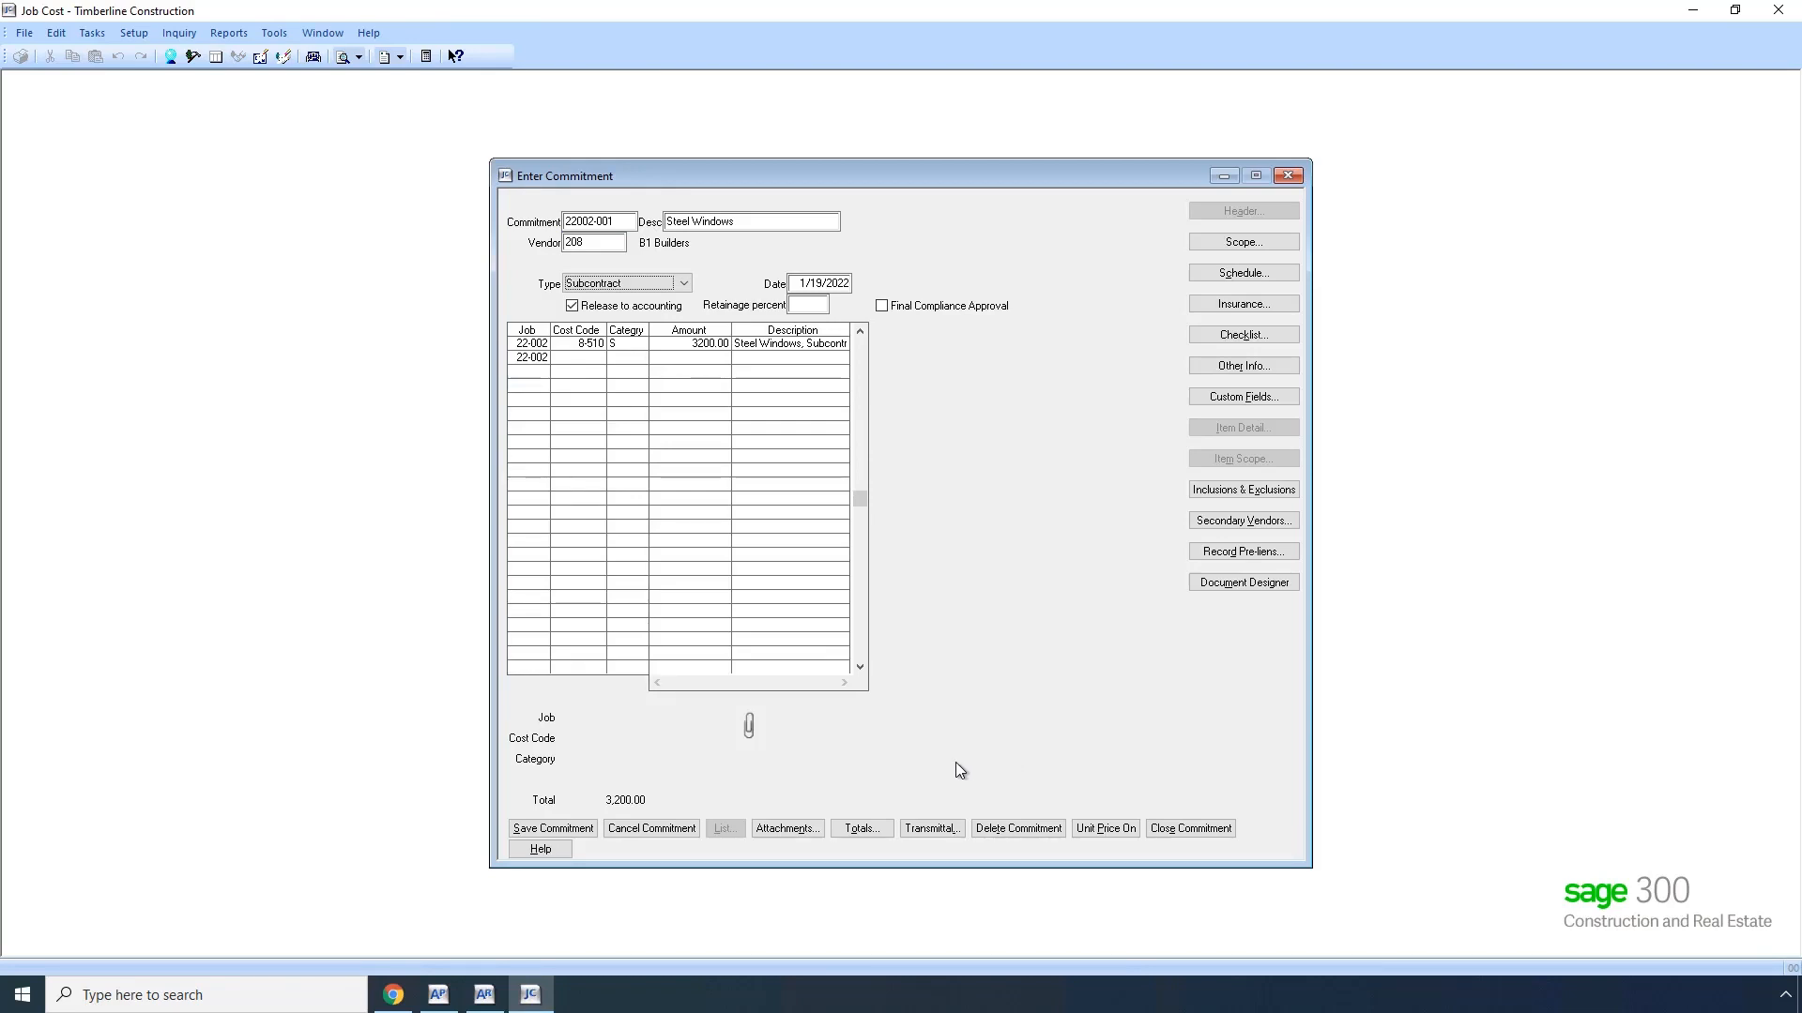
{"action": "left_click", "coordinate": [661, 829]}
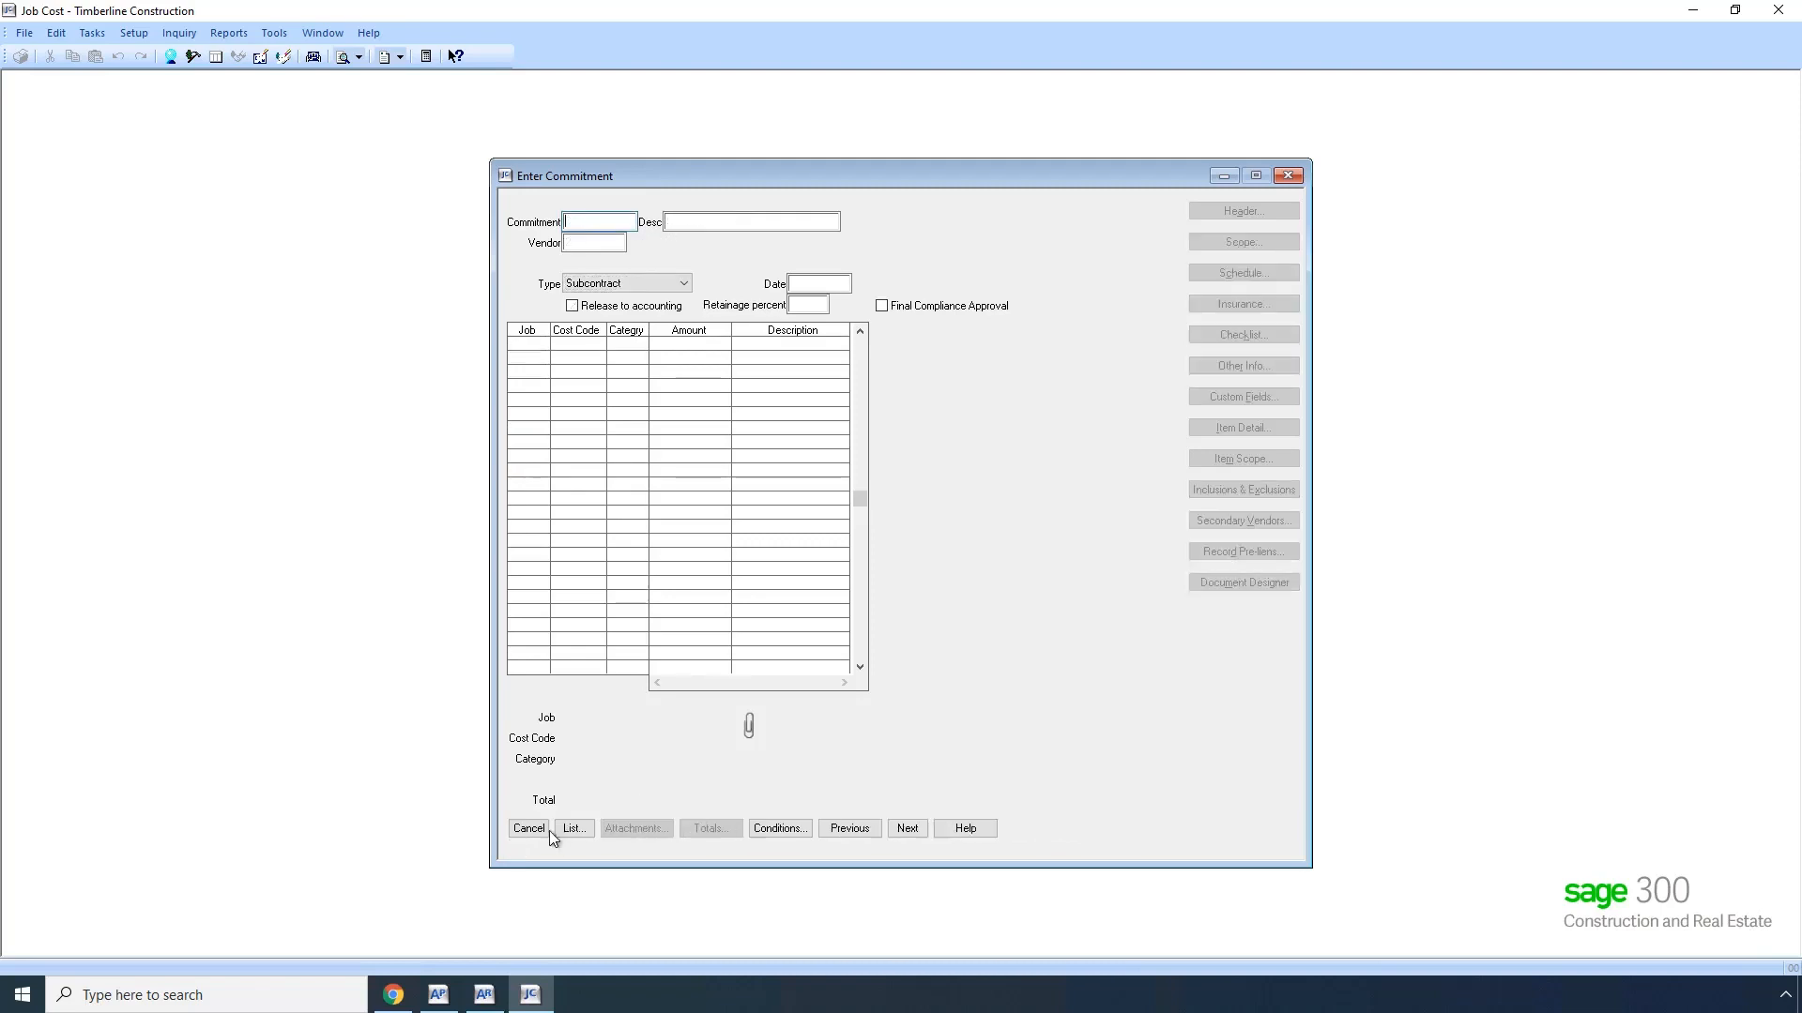
{"action": "left_click", "coordinate": [530, 830]}
Step: Back in Autodesk Cost Management, add a potential change order named Change #1 with scope In
{"action": "left_click", "coordinate": [393, 995]}
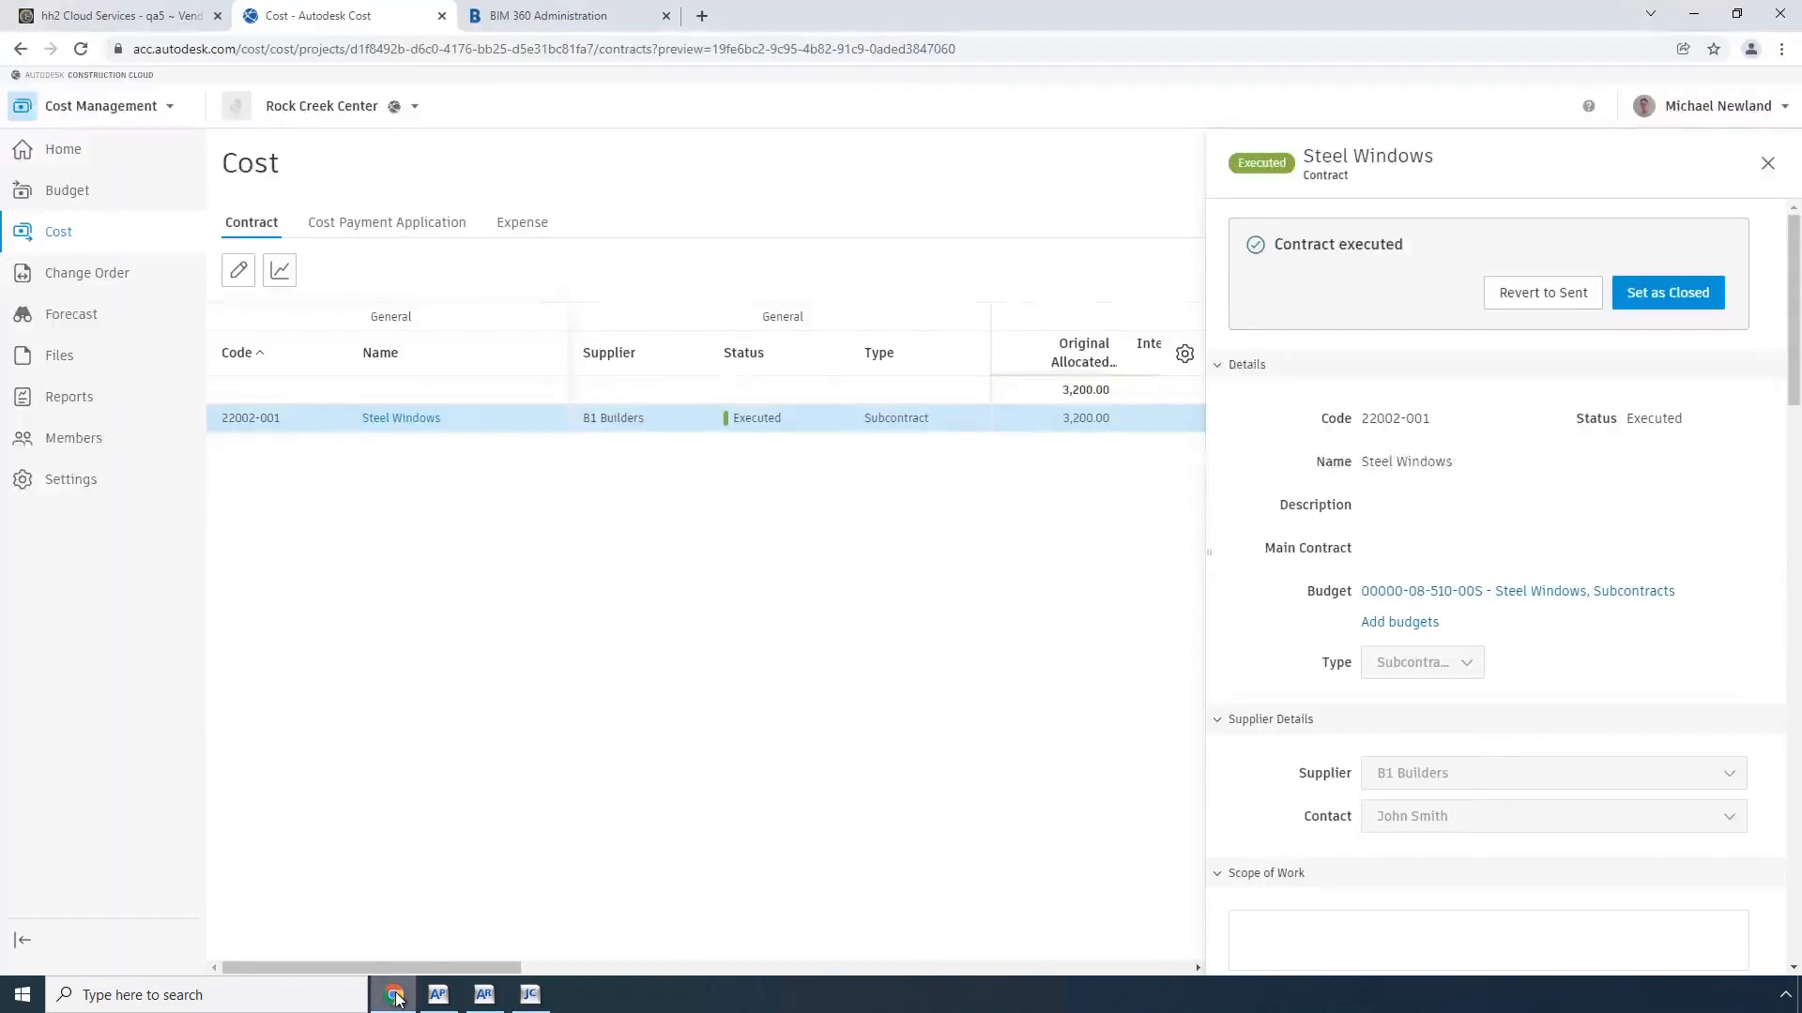
{"action": "left_click", "coordinate": [89, 276]}
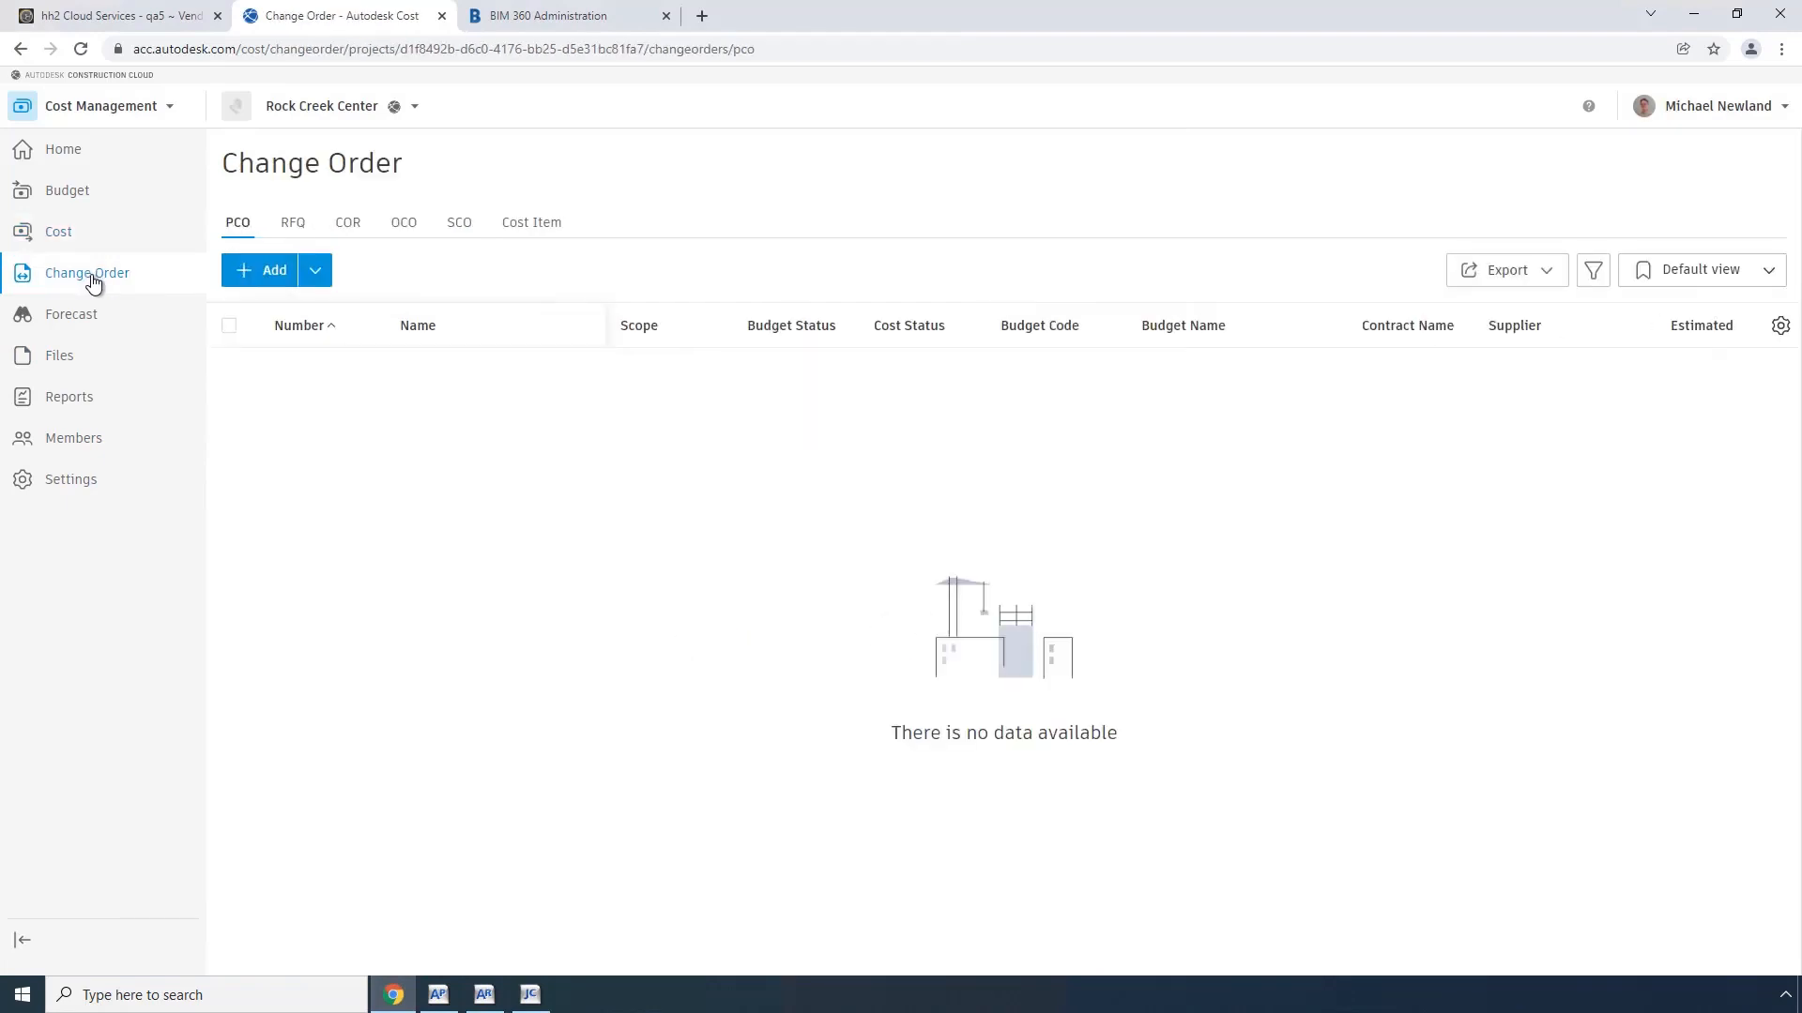
{"action": "left_click", "coordinate": [274, 278]}
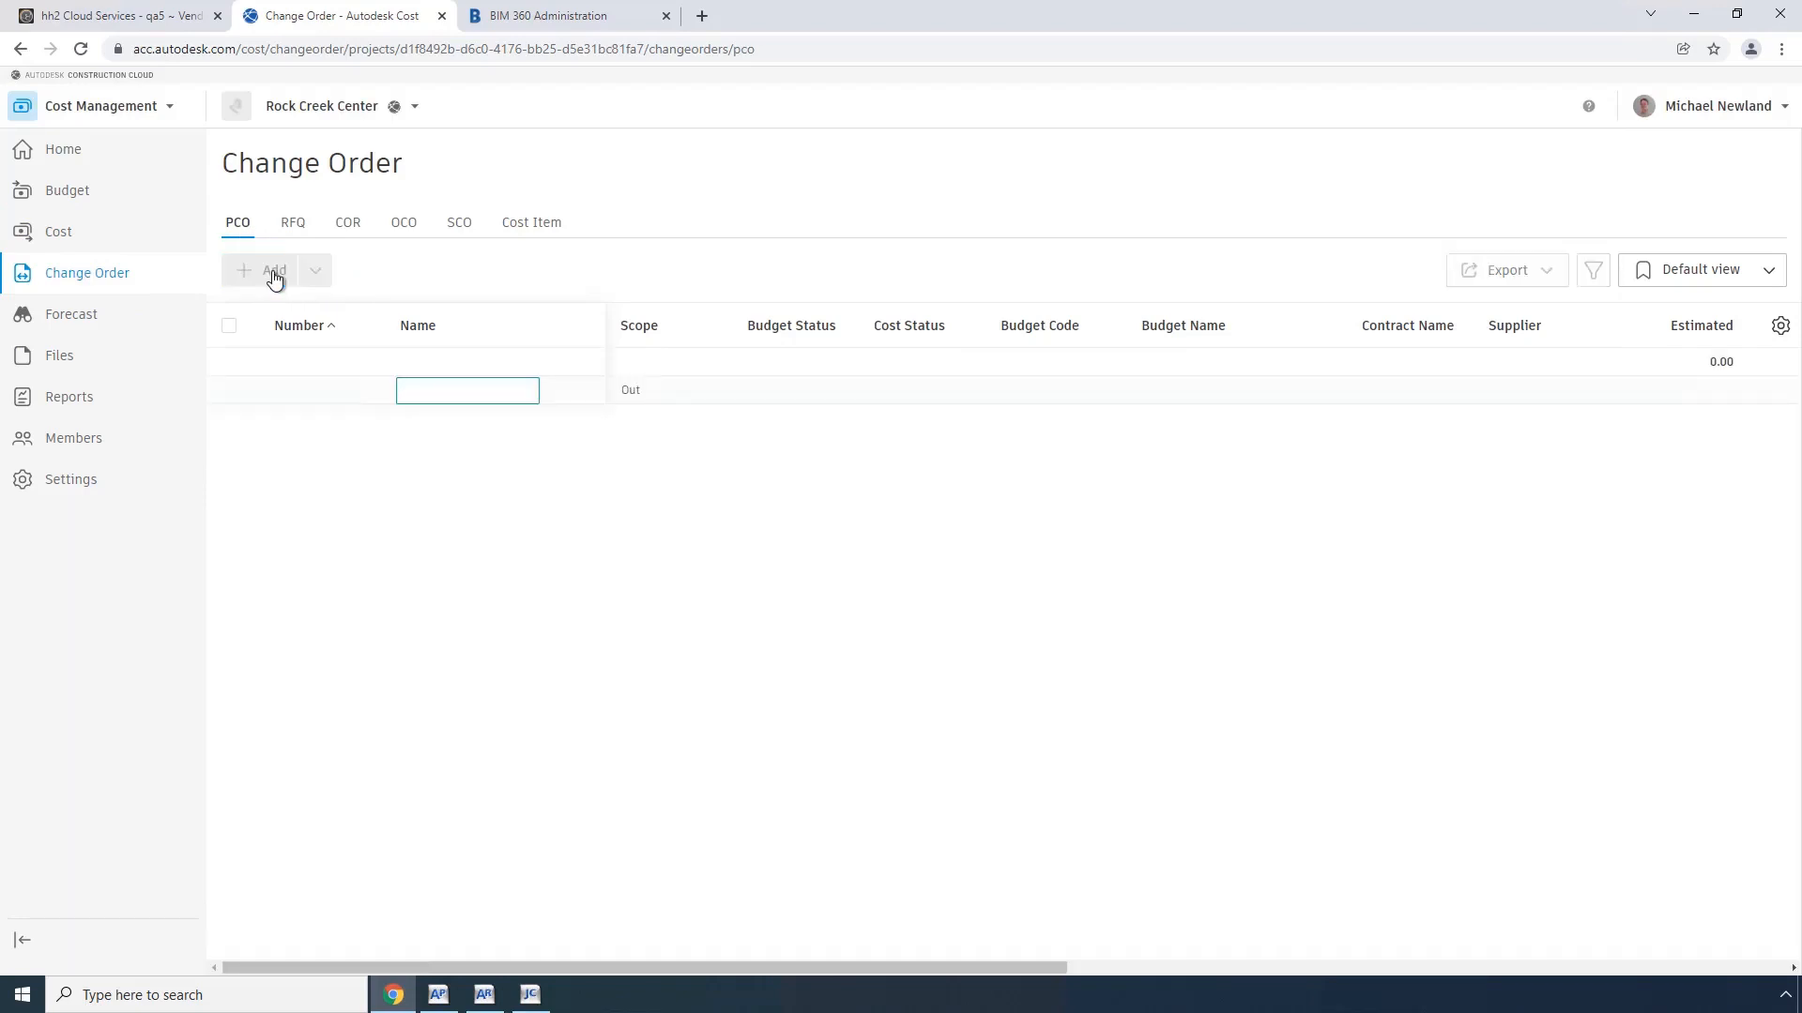
{"action": "type", "text": "Change 1"}
{"action": "key", "text": "Return"}
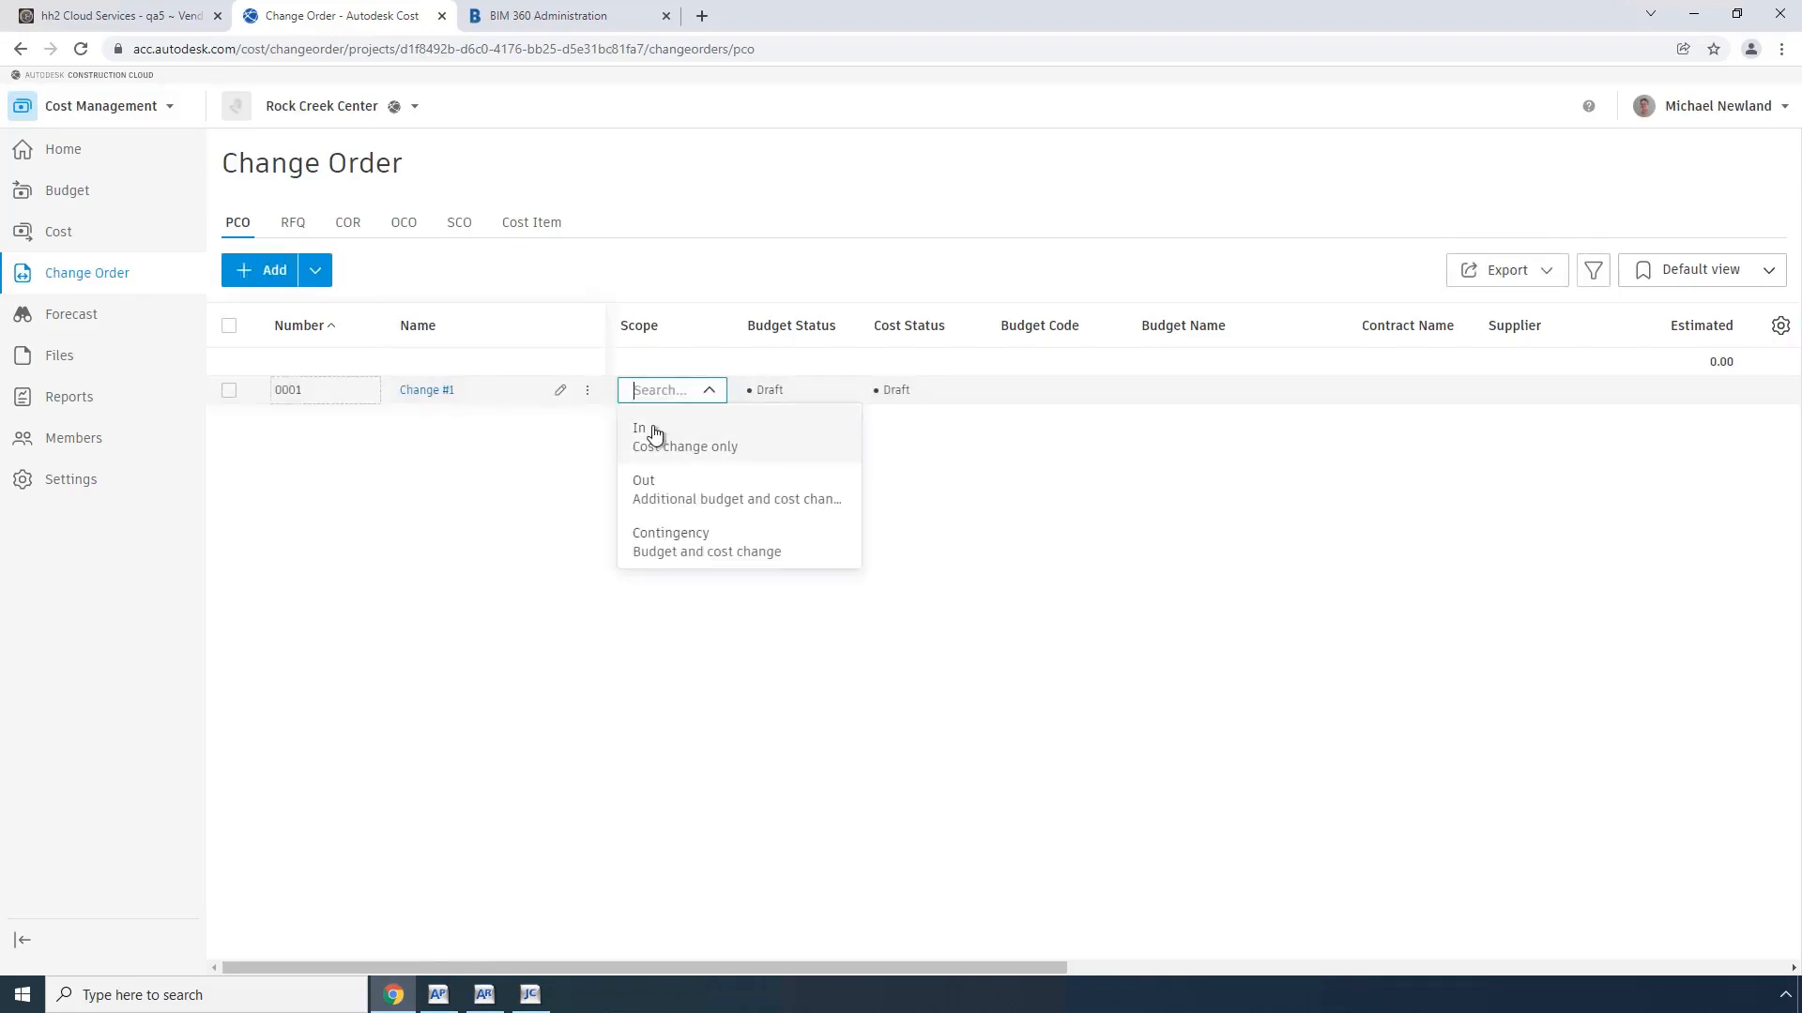
{"action": "left_click", "coordinate": [648, 428]}
{"action": "left_click", "coordinate": [587, 390]}
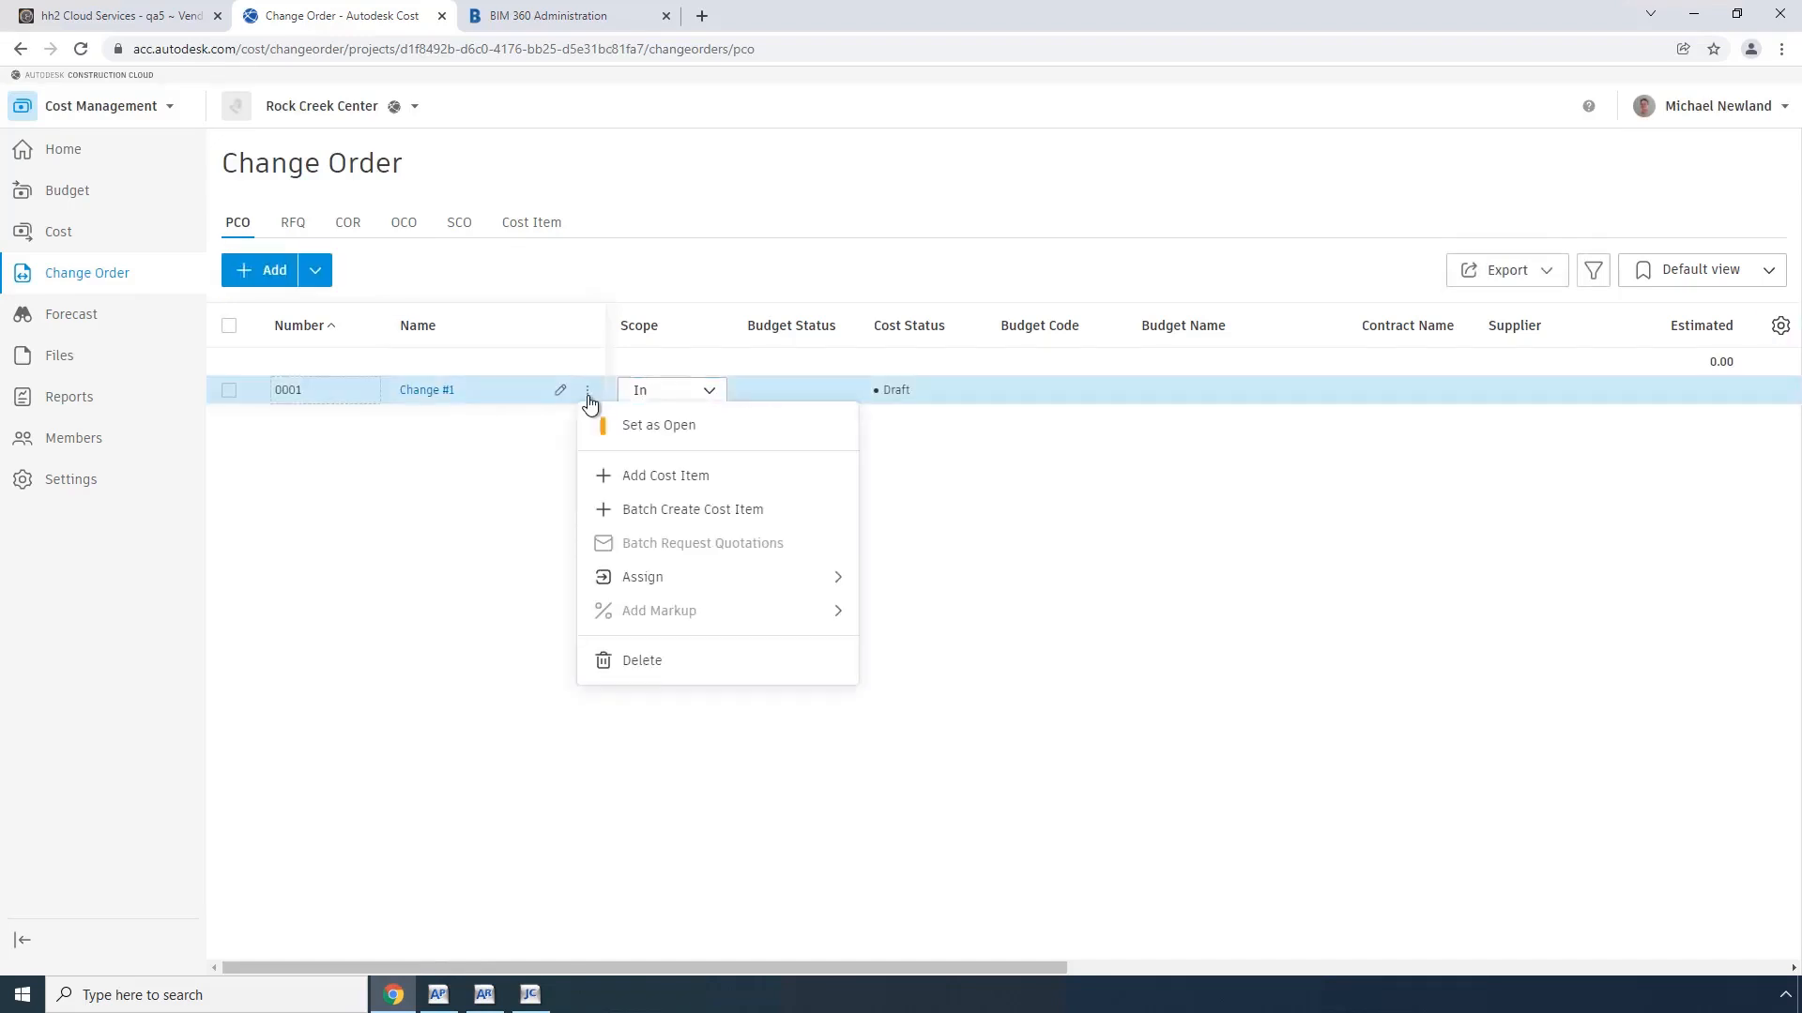
{"action": "left_click", "coordinate": [636, 476]}
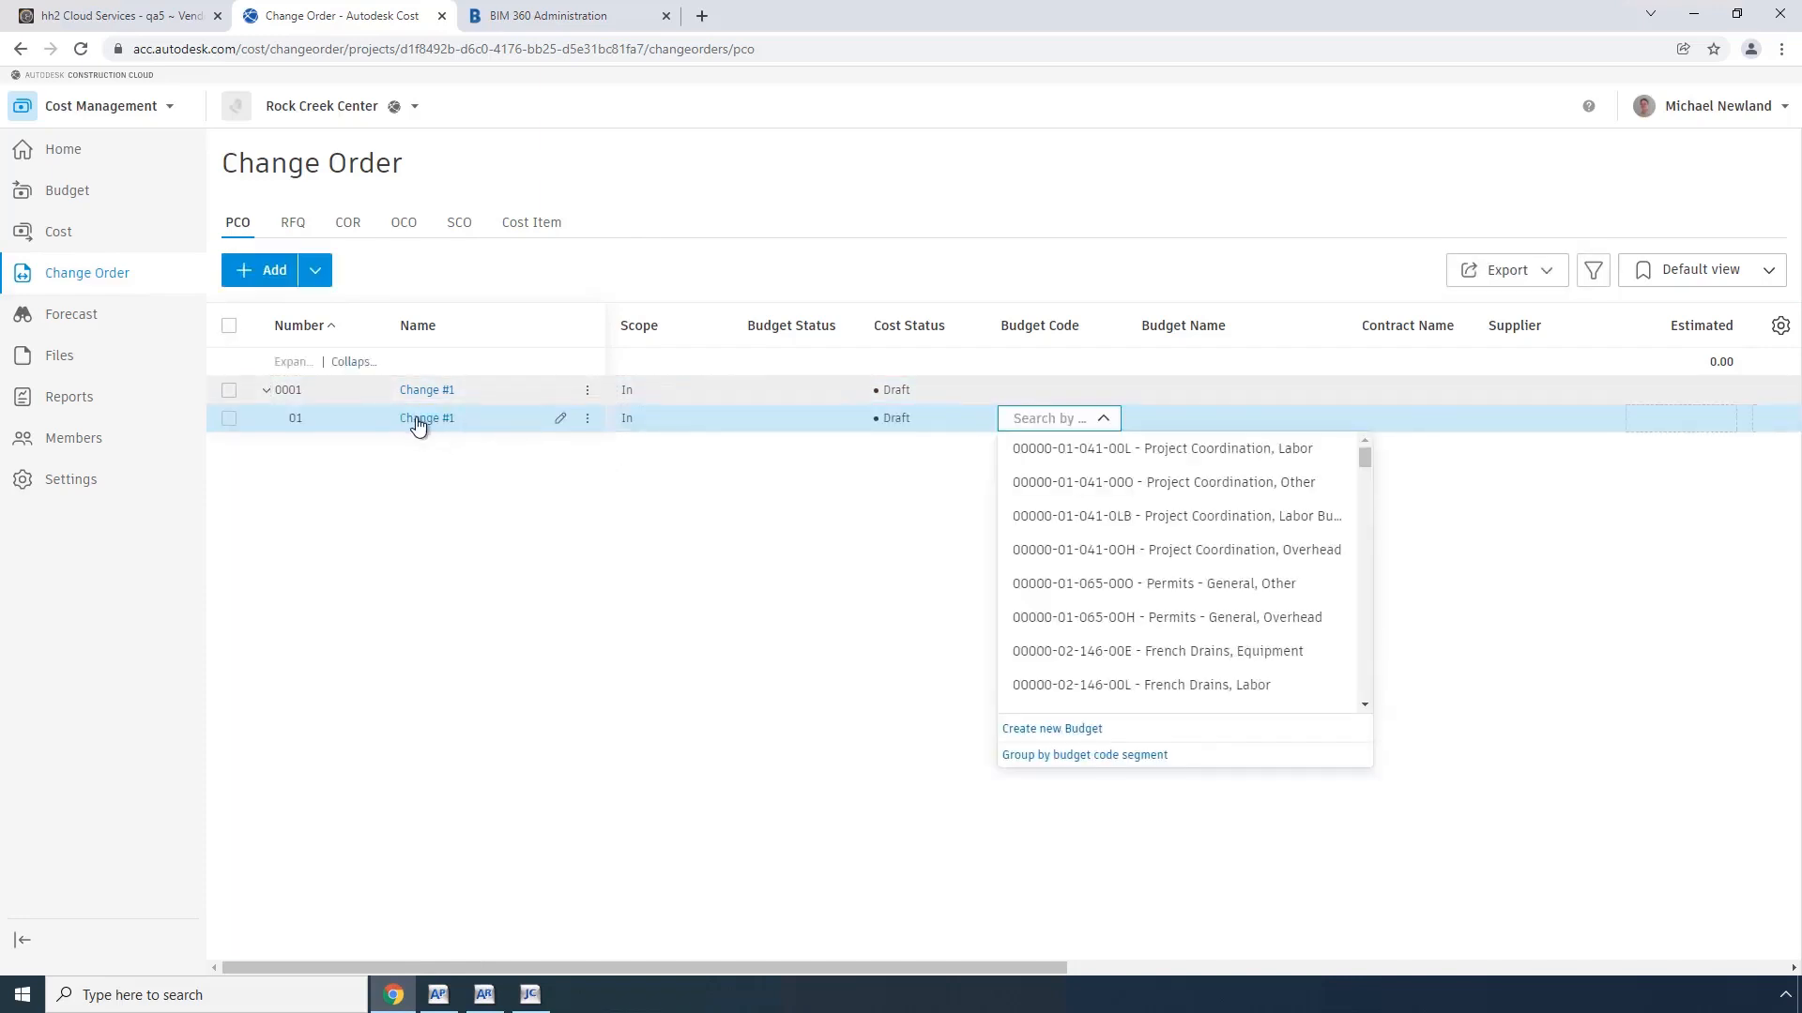
{"action": "left_click", "coordinate": [417, 420]}
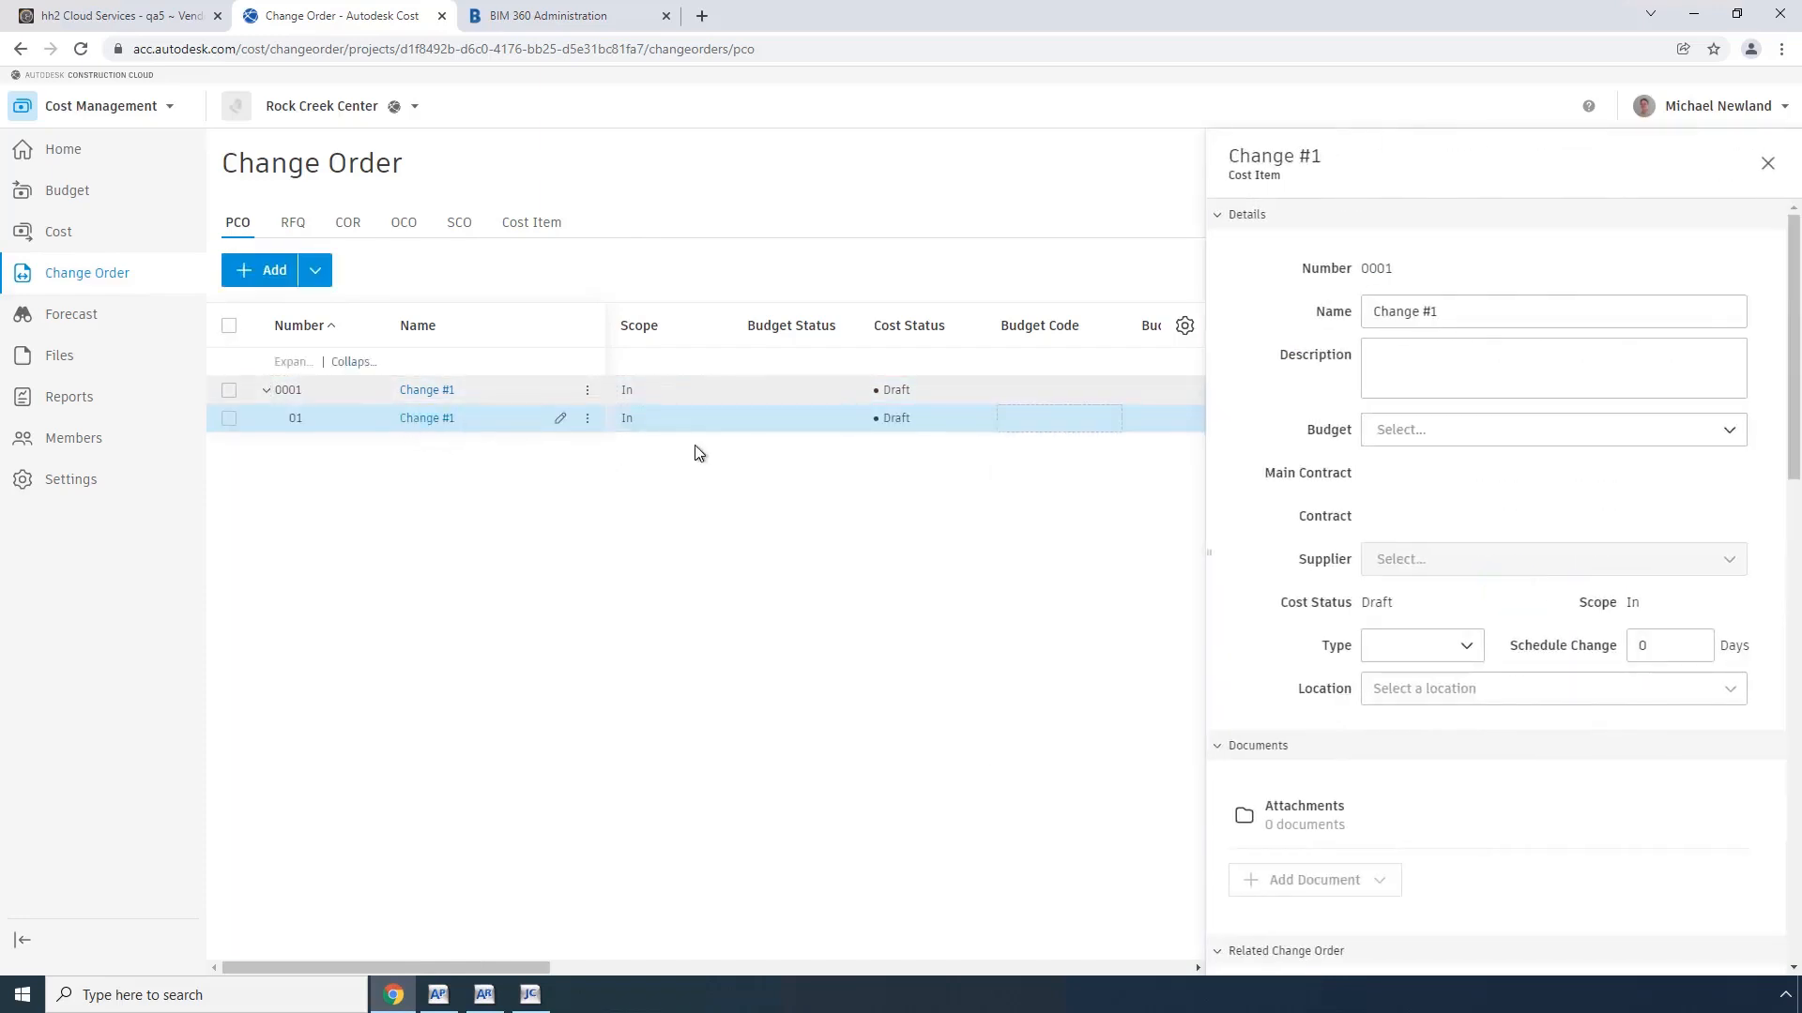
{"action": "left_click", "coordinate": [1734, 437]}
{"action": "left_click_drag", "start_coordinate": [1741, 471], "coordinate": [1726, 682]}
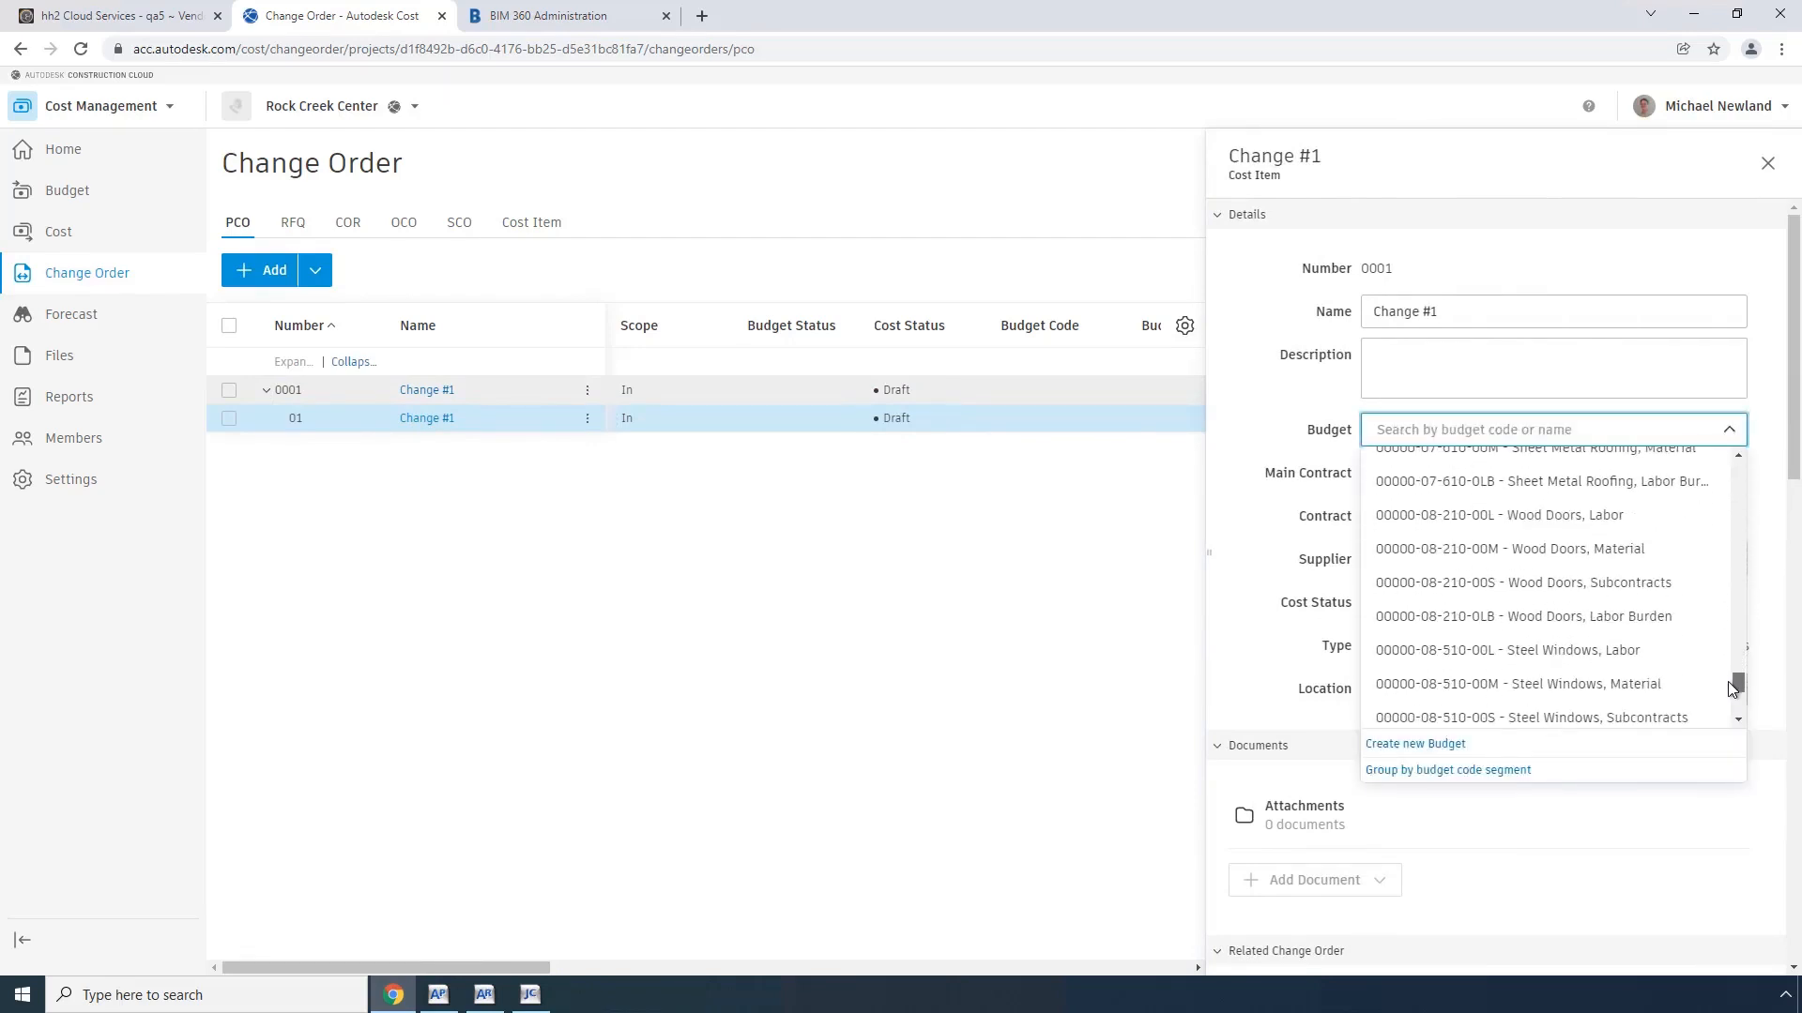
{"action": "left_click", "coordinate": [1560, 719]}
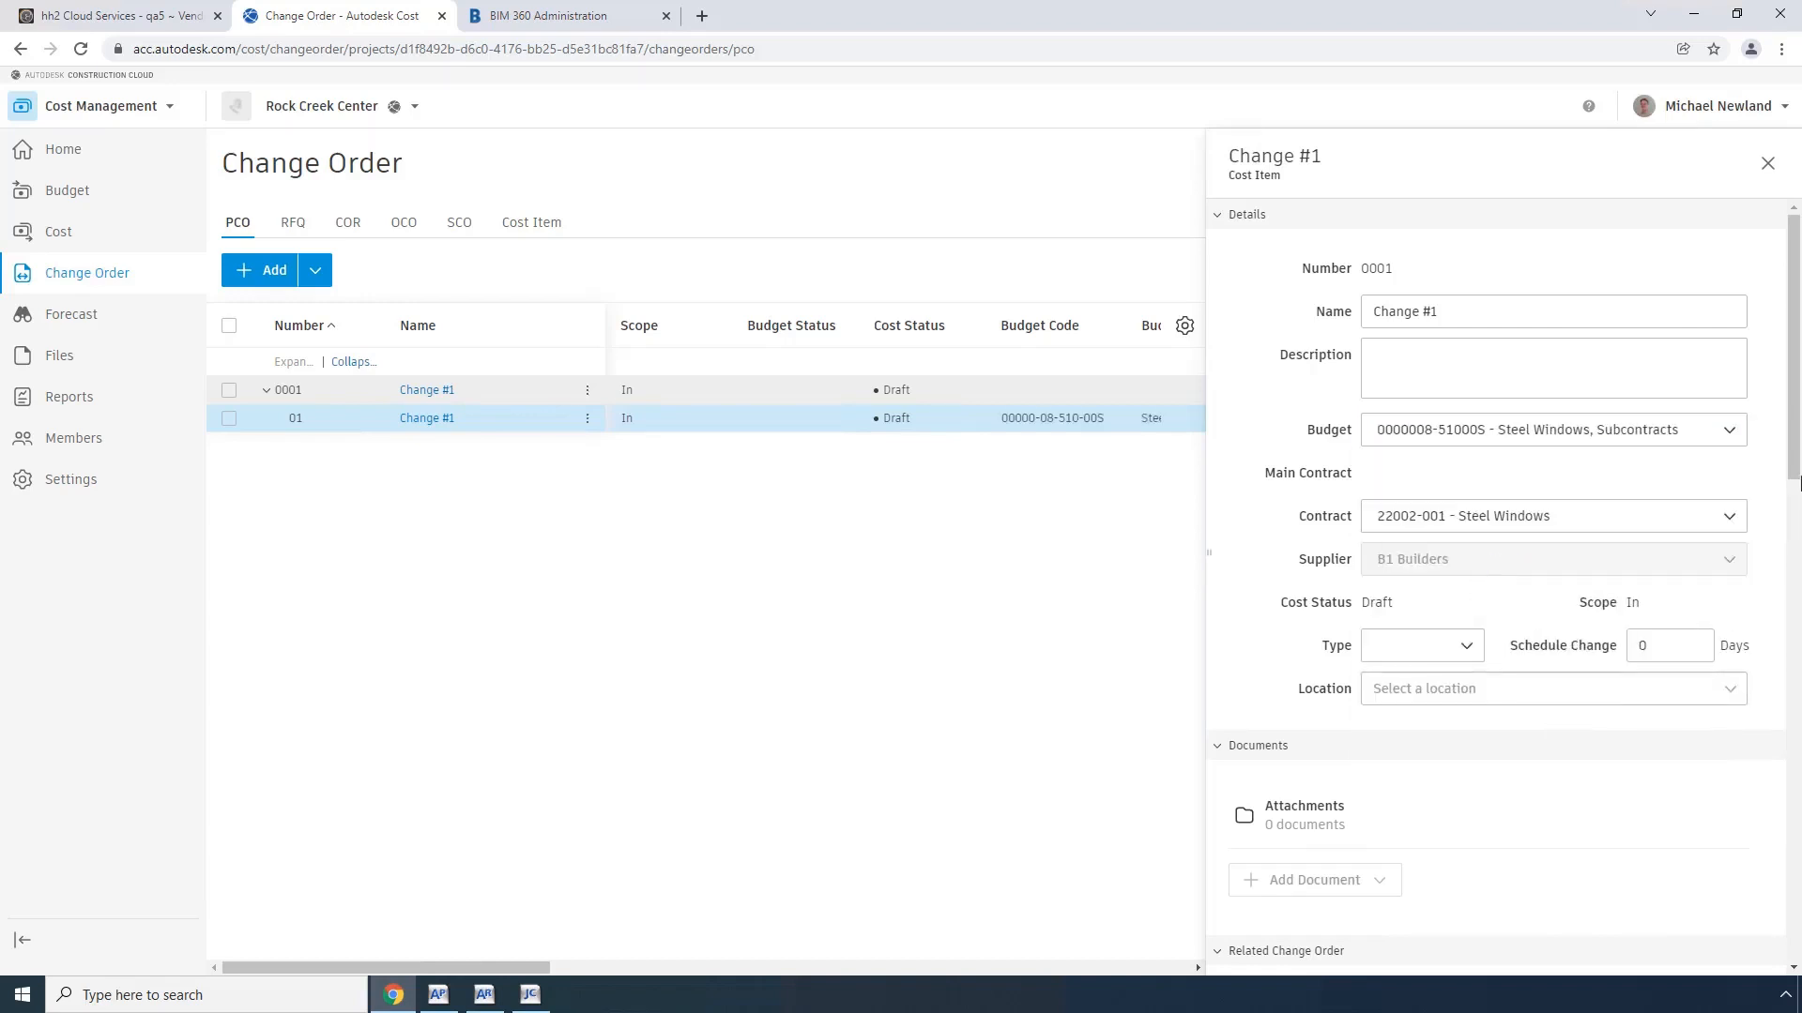
Step: Set the cost item's estimated amount to 250 in its cost summary
{"action": "scroll", "coordinate": [1794, 479], "scroll_direction": "down", "scroll_amount": 1}
{"action": "left_click_drag", "start_coordinate": [1794, 478], "coordinate": [1785, 619]}
{"action": "left_click", "coordinate": [1660, 743]}
{"action": "type", "text": "250"}
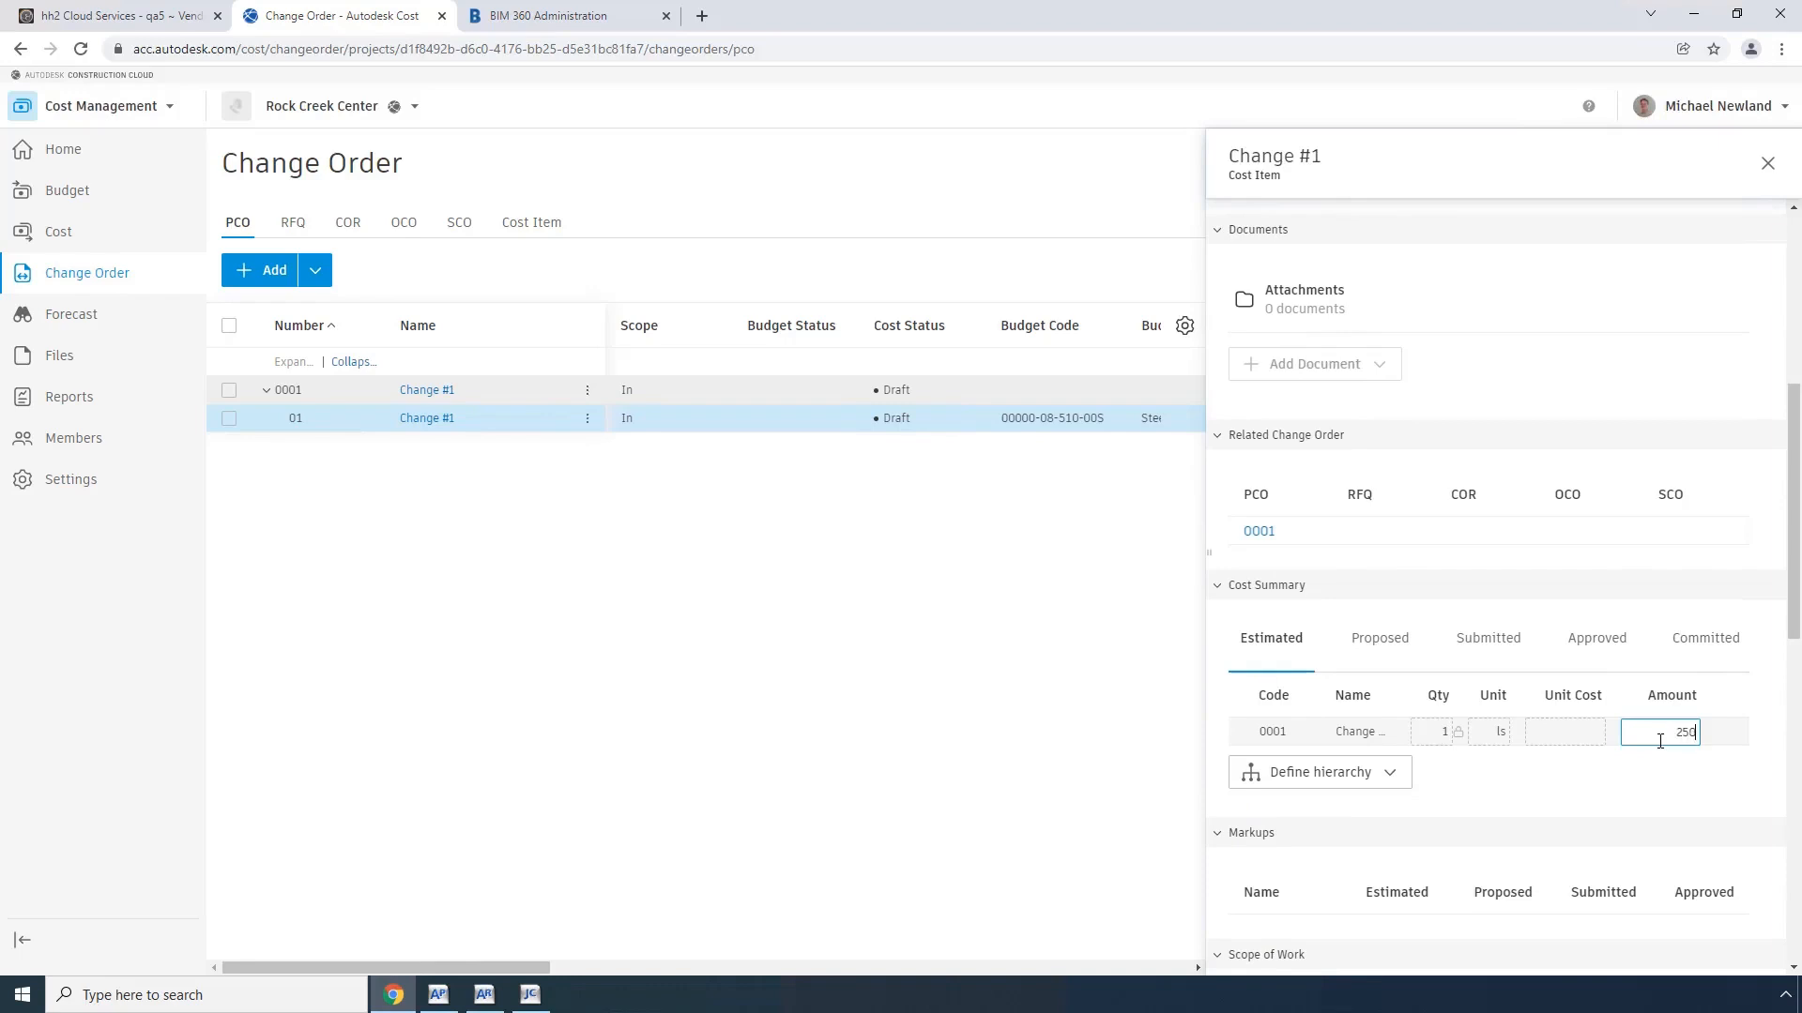
{"action": "key", "text": "Tab"}
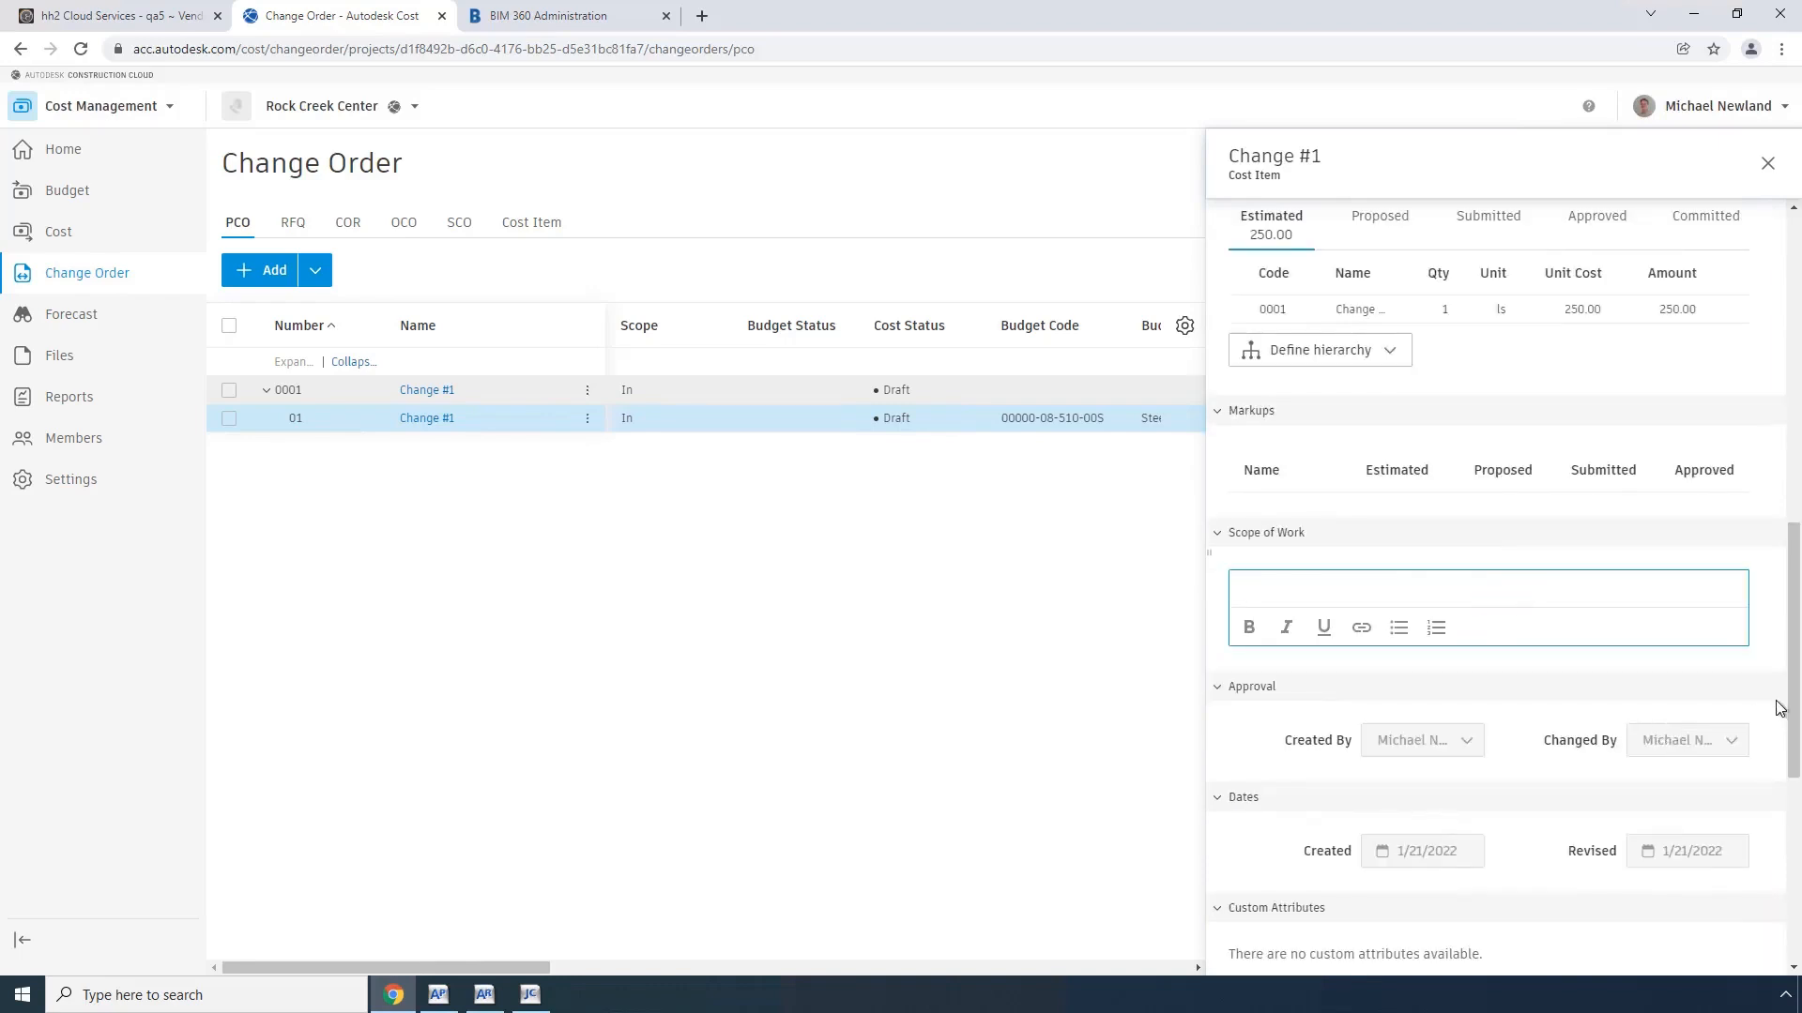
{"action": "left_click_drag", "start_coordinate": [1794, 691], "coordinate": [1797, 342]}
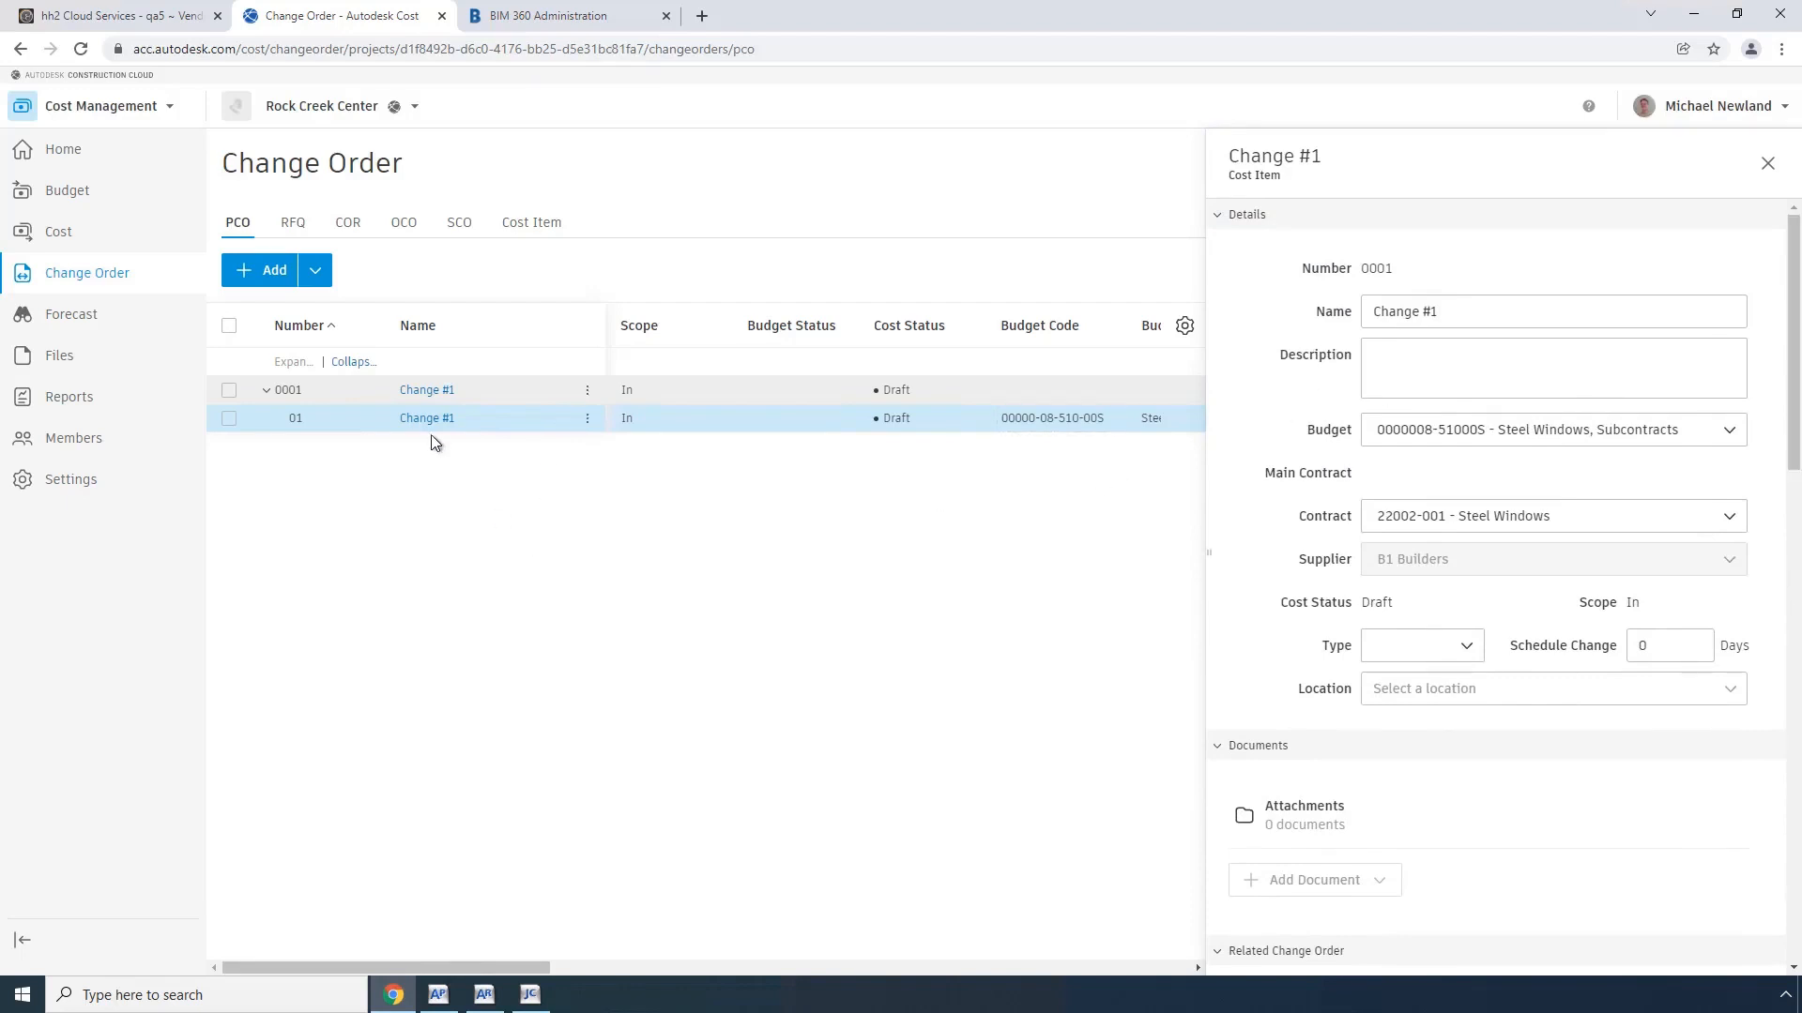
Step: Set potential change order Change #1 as Open and generate an SCO from it with a committed value of 250
{"action": "left_click", "coordinate": [437, 393]}
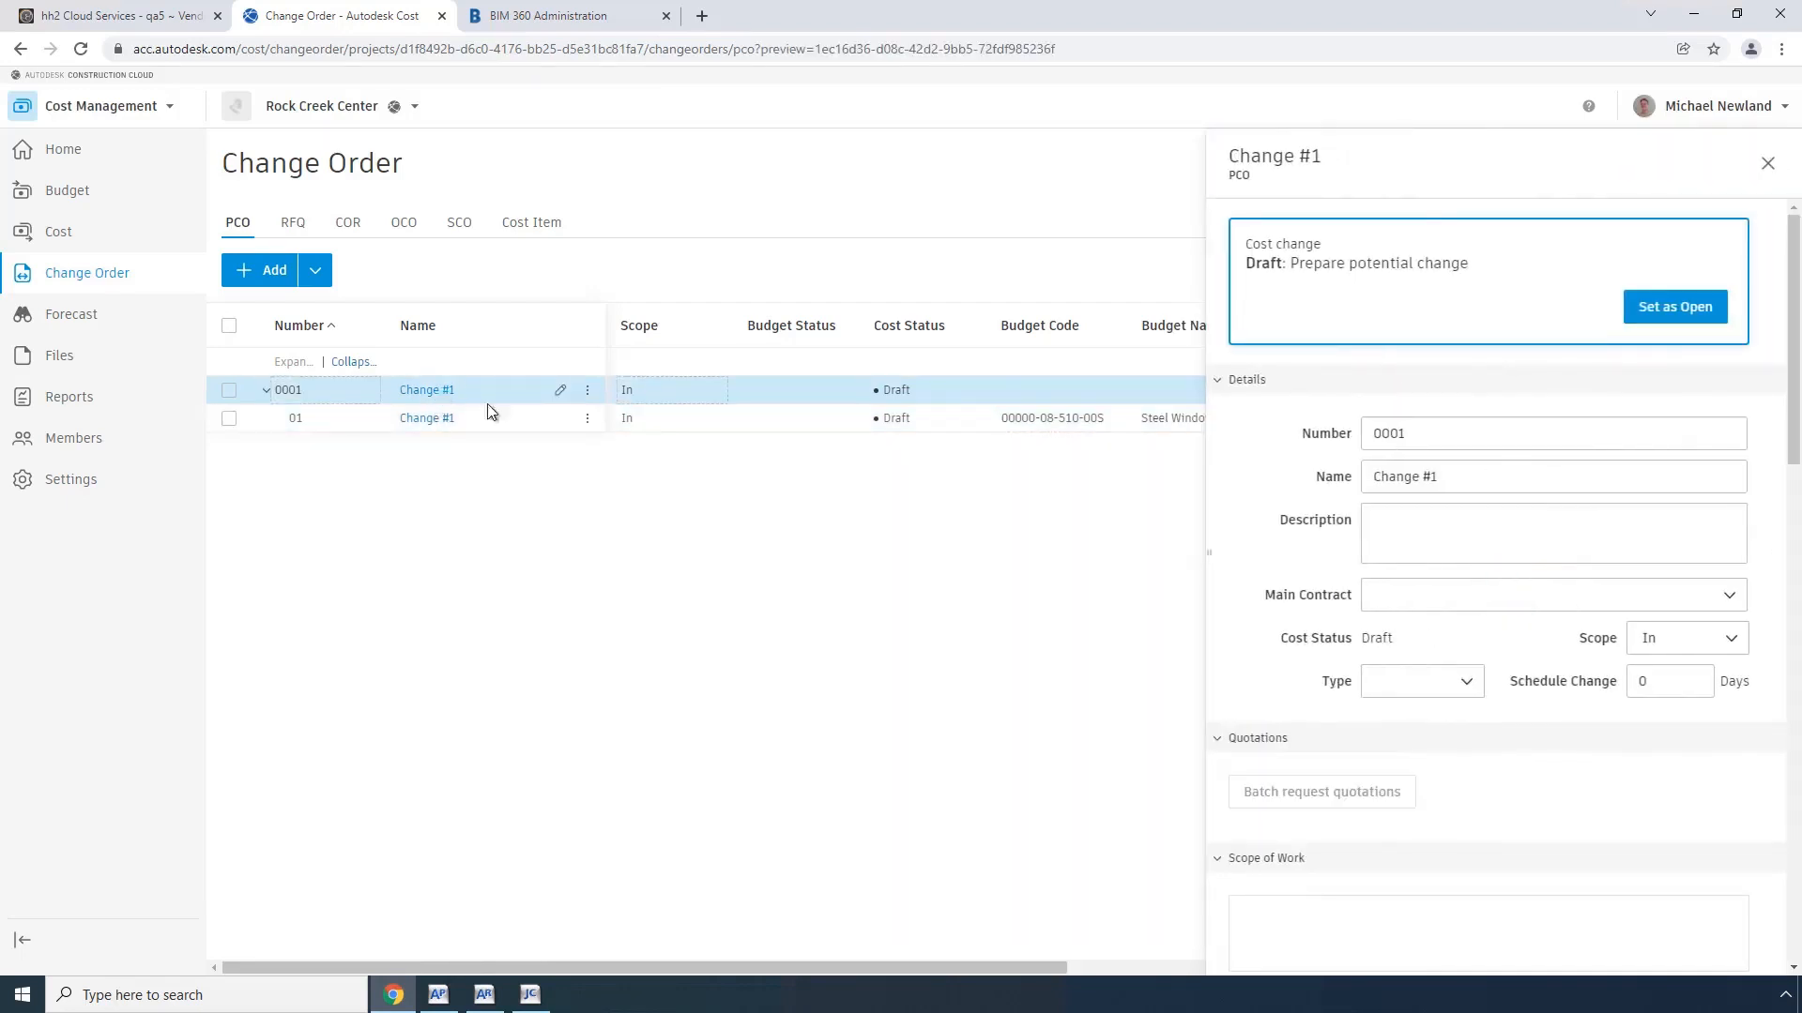
{"action": "left_click", "coordinate": [1670, 317]}
{"action": "left_click", "coordinate": [1670, 314]}
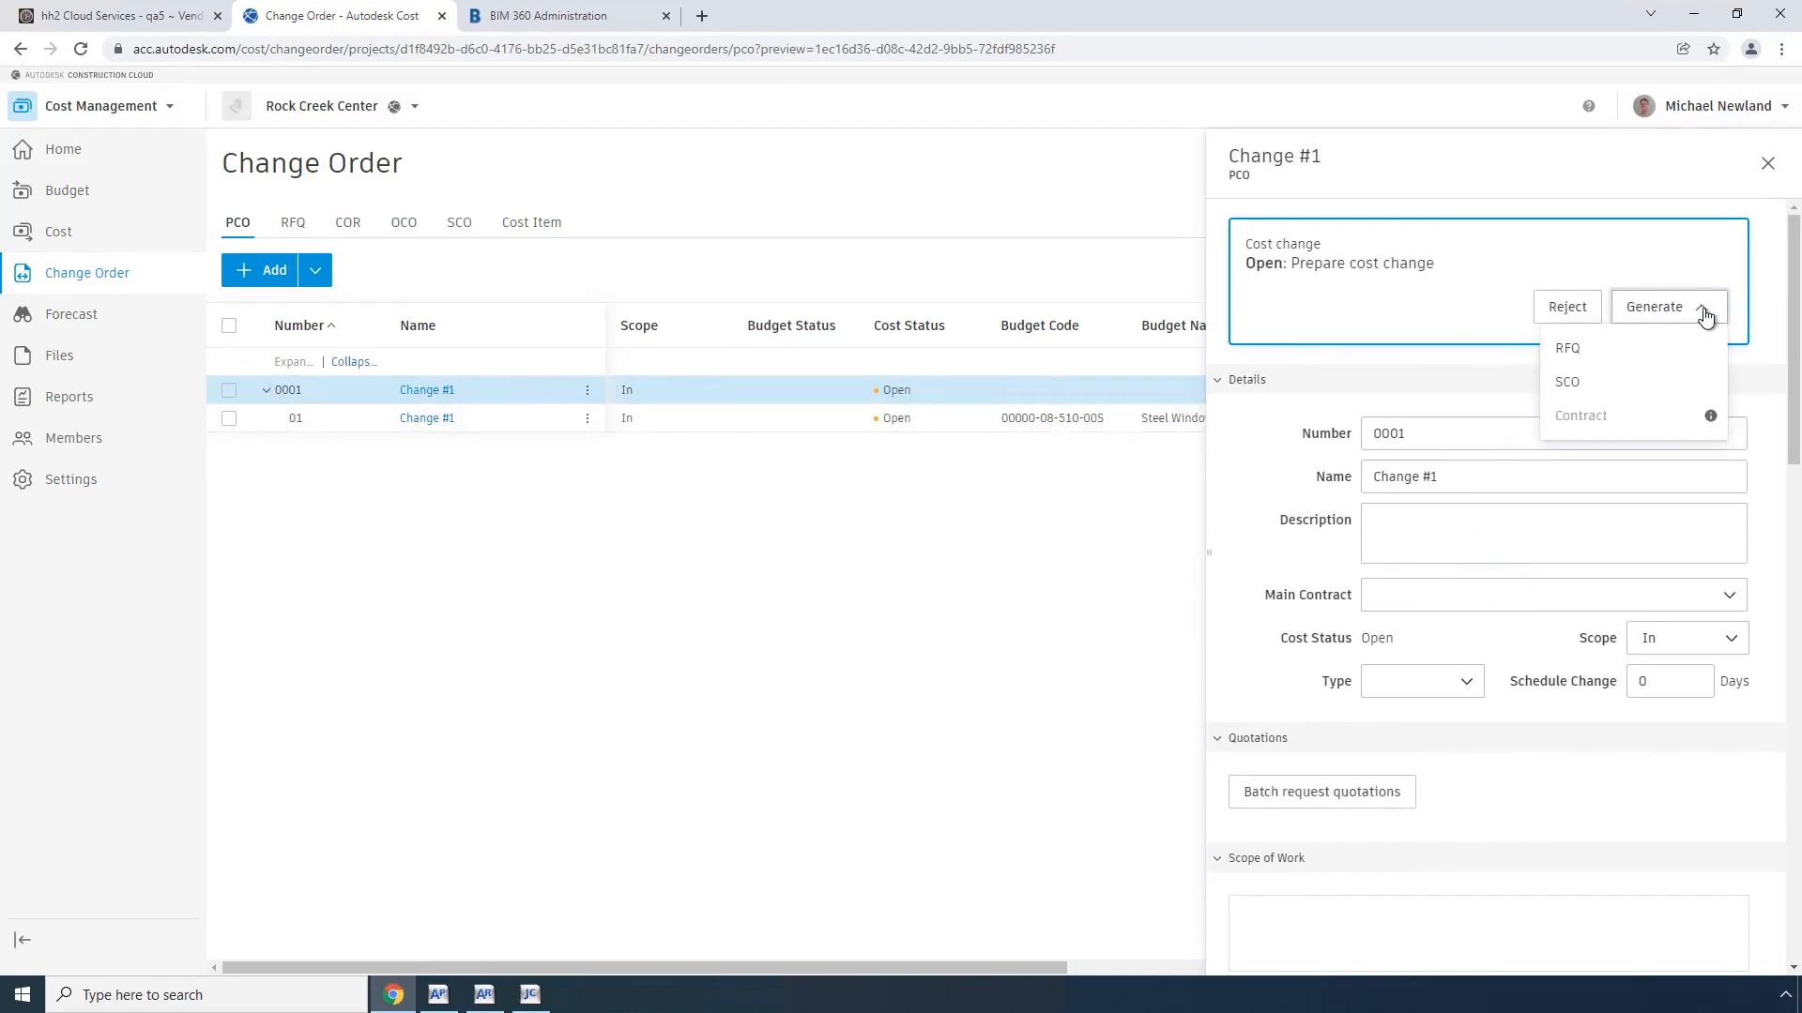
{"action": "left_click", "coordinate": [1580, 383]}
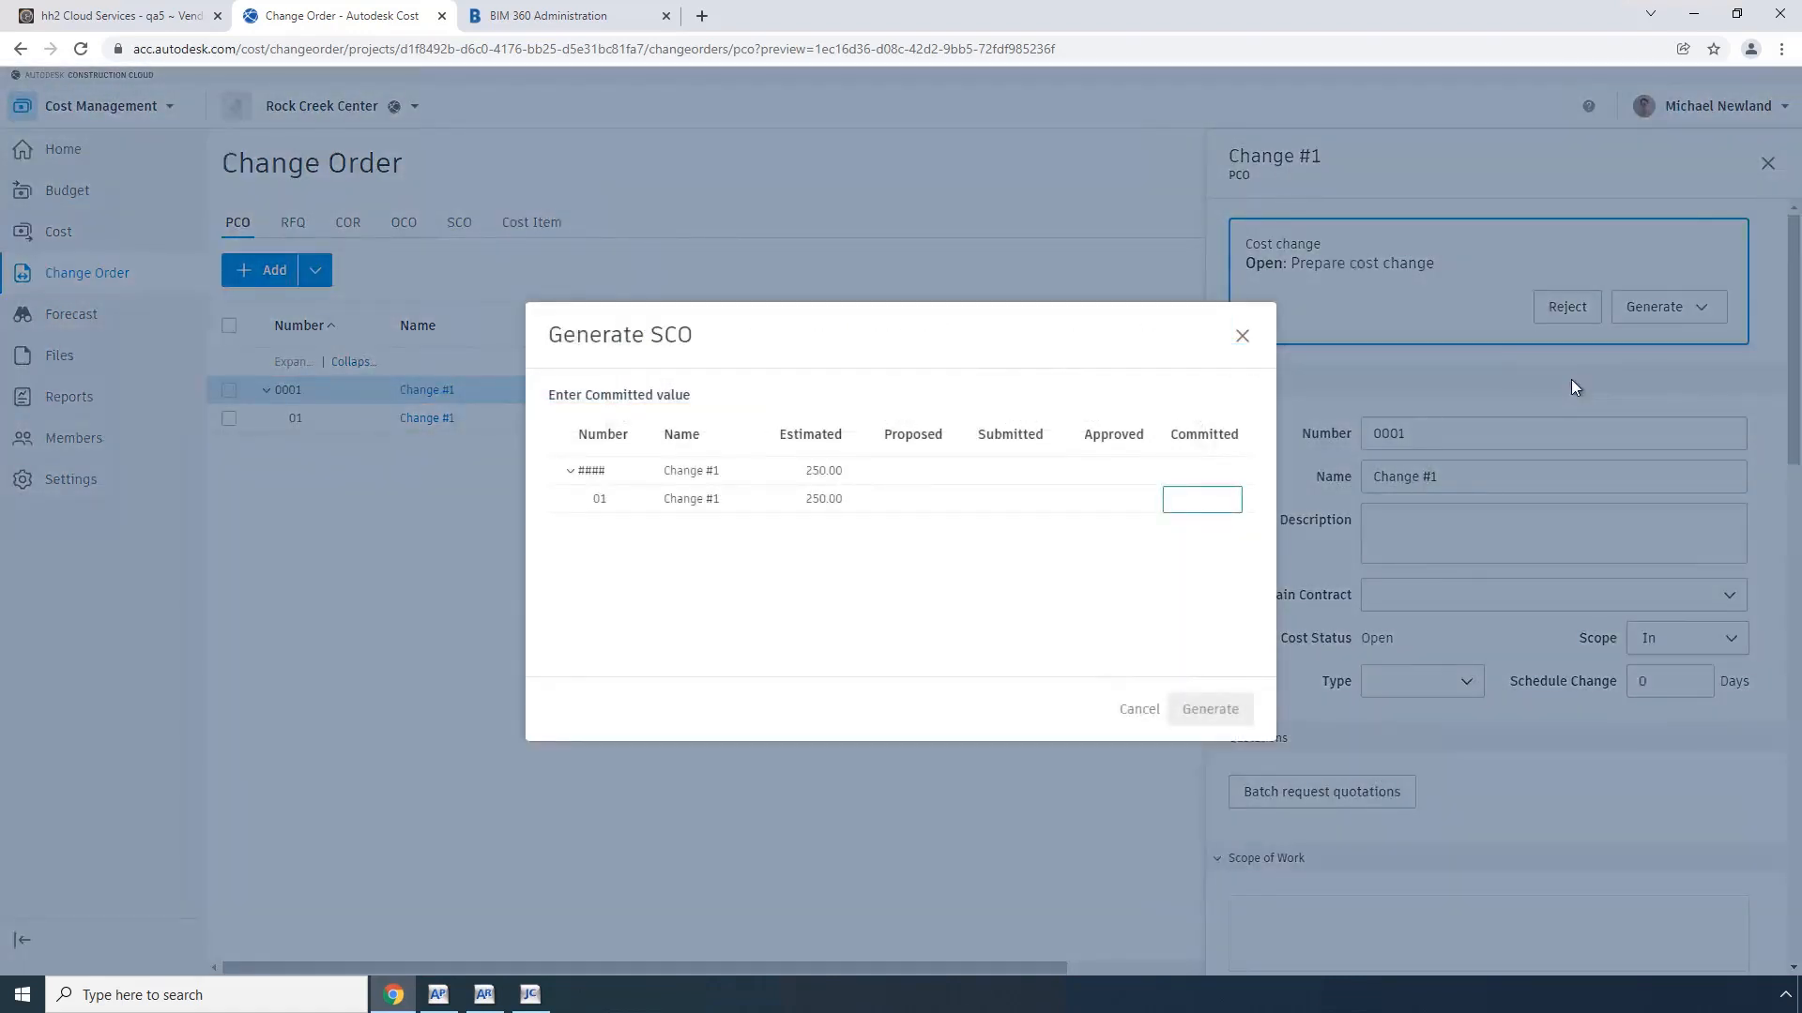
{"action": "type", "text": "250"}
{"action": "key", "text": "Tab"}
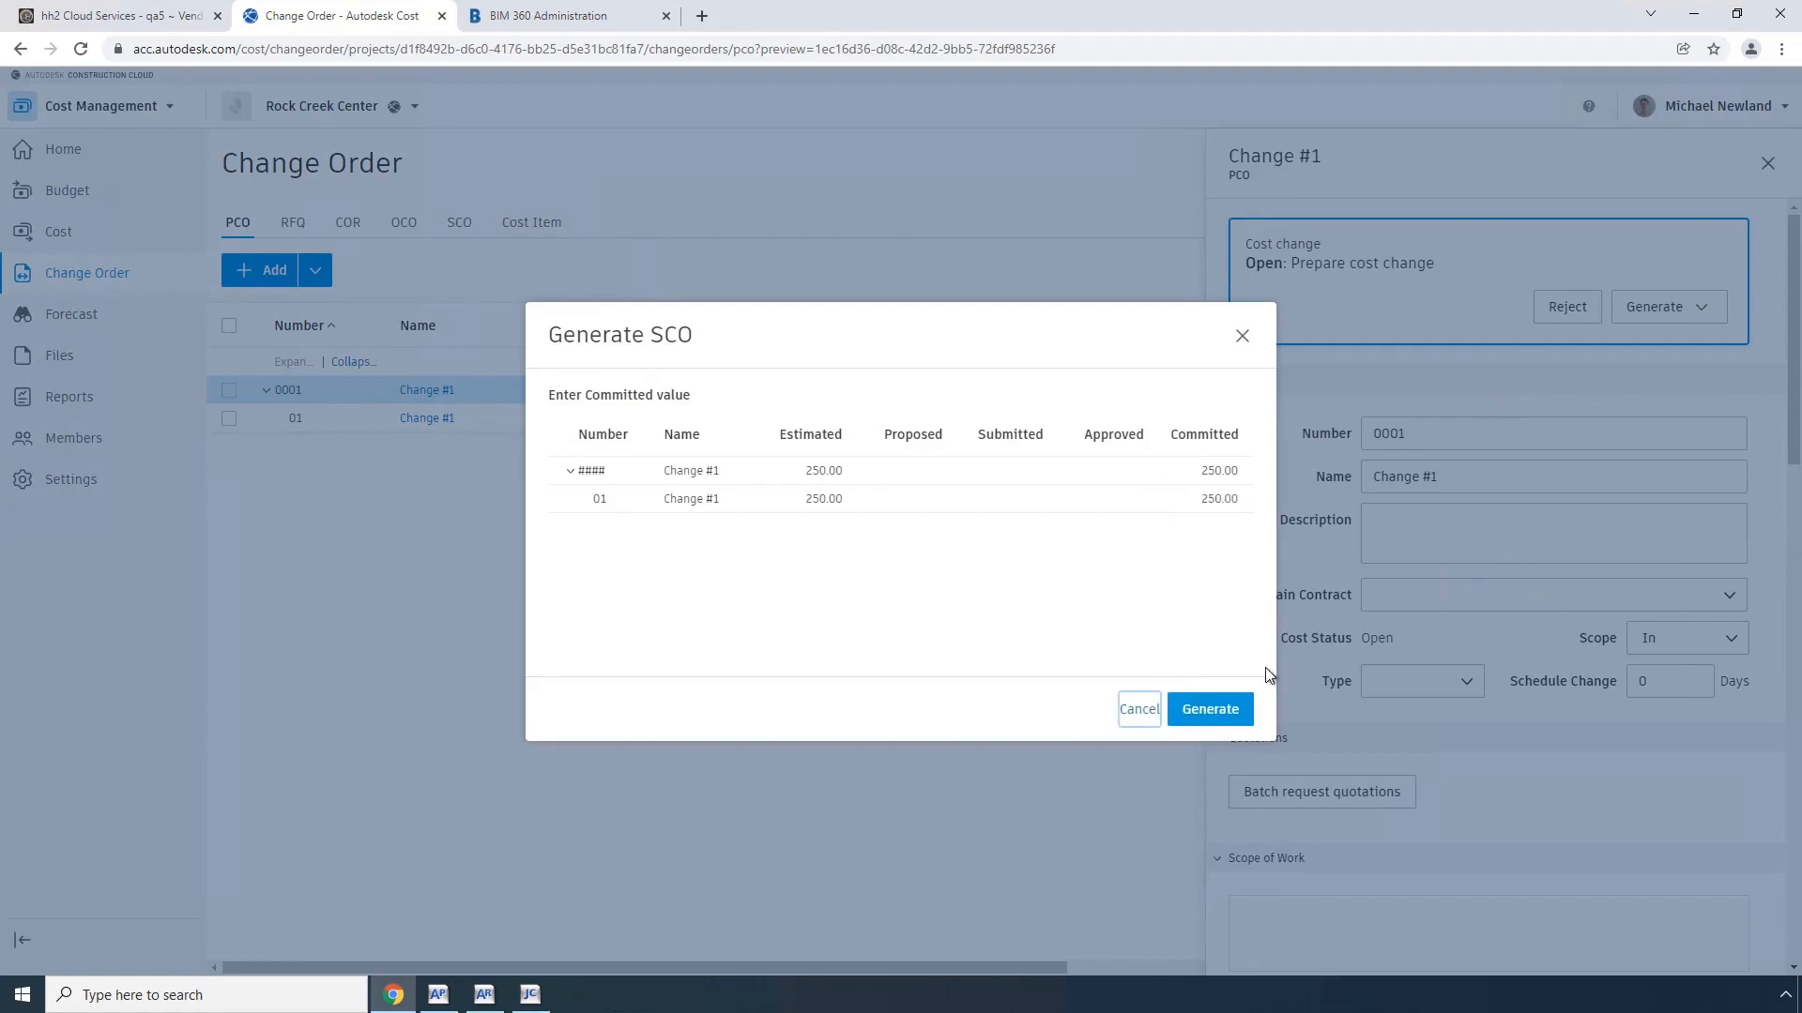
{"action": "left_click", "coordinate": [1223, 711]}
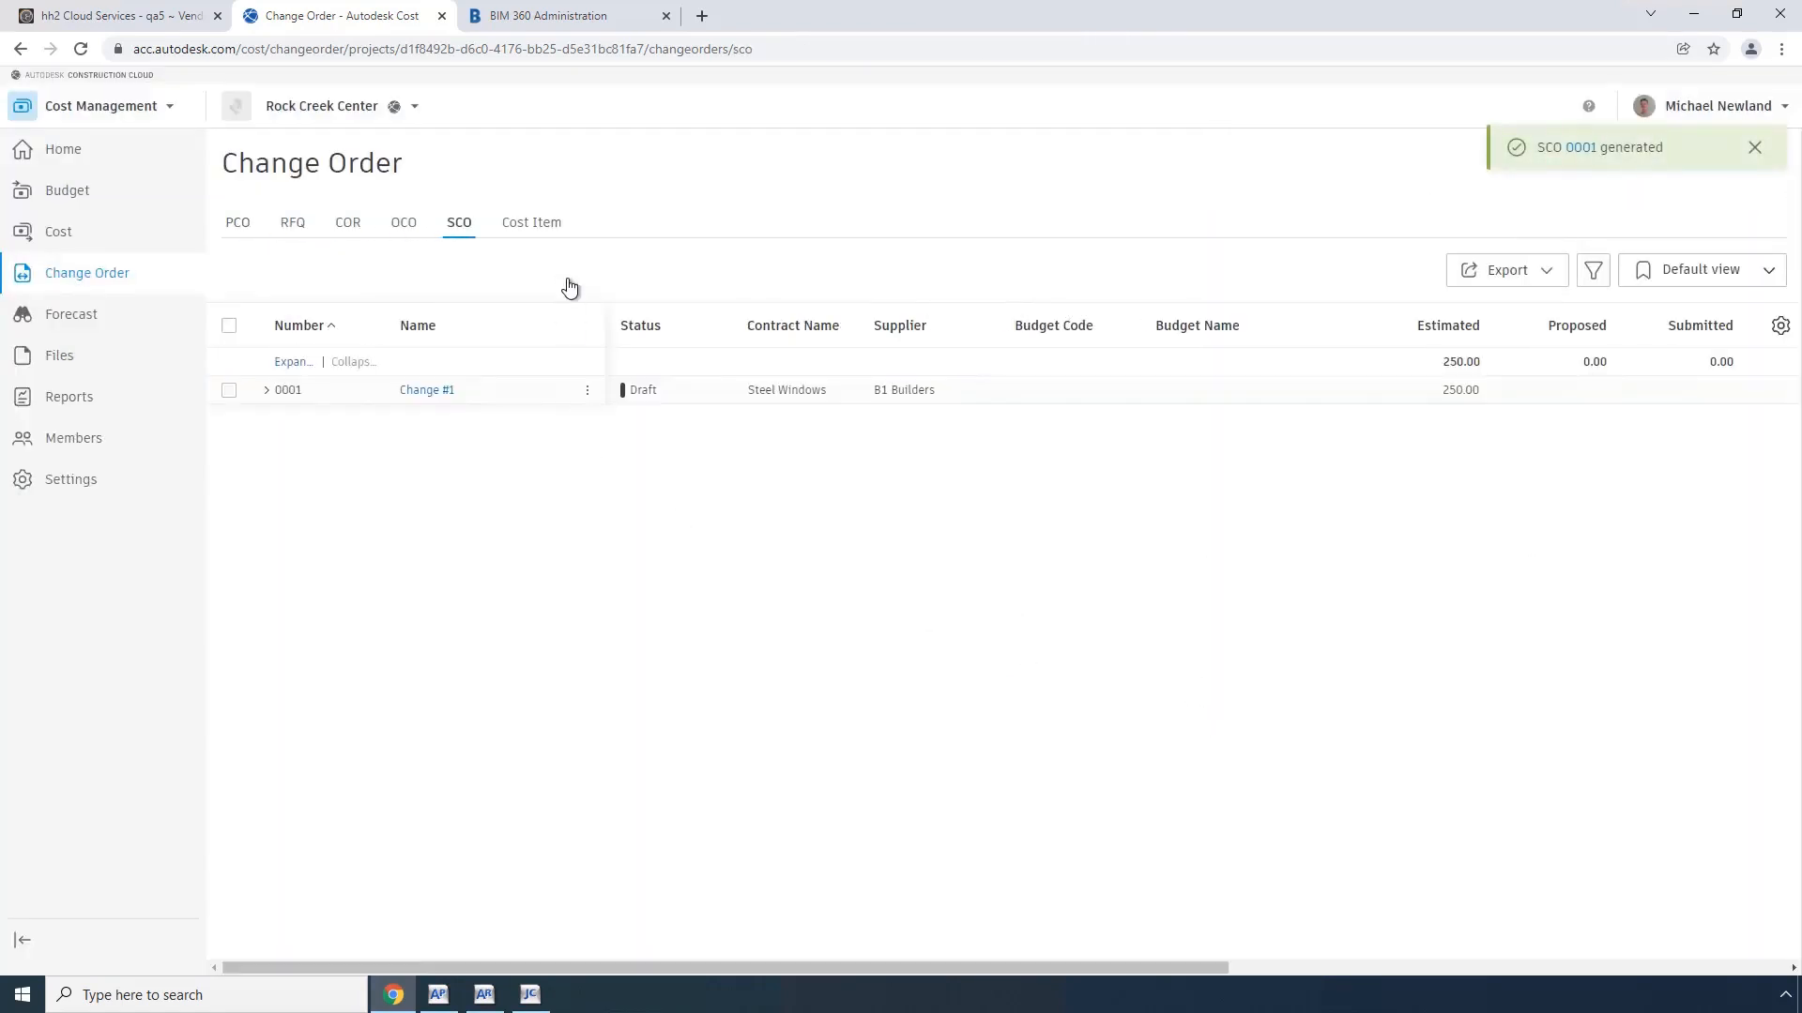
Step: Advance the Change #1 supplier change order through Open and Sent to Executed
{"action": "left_click", "coordinate": [435, 395]}
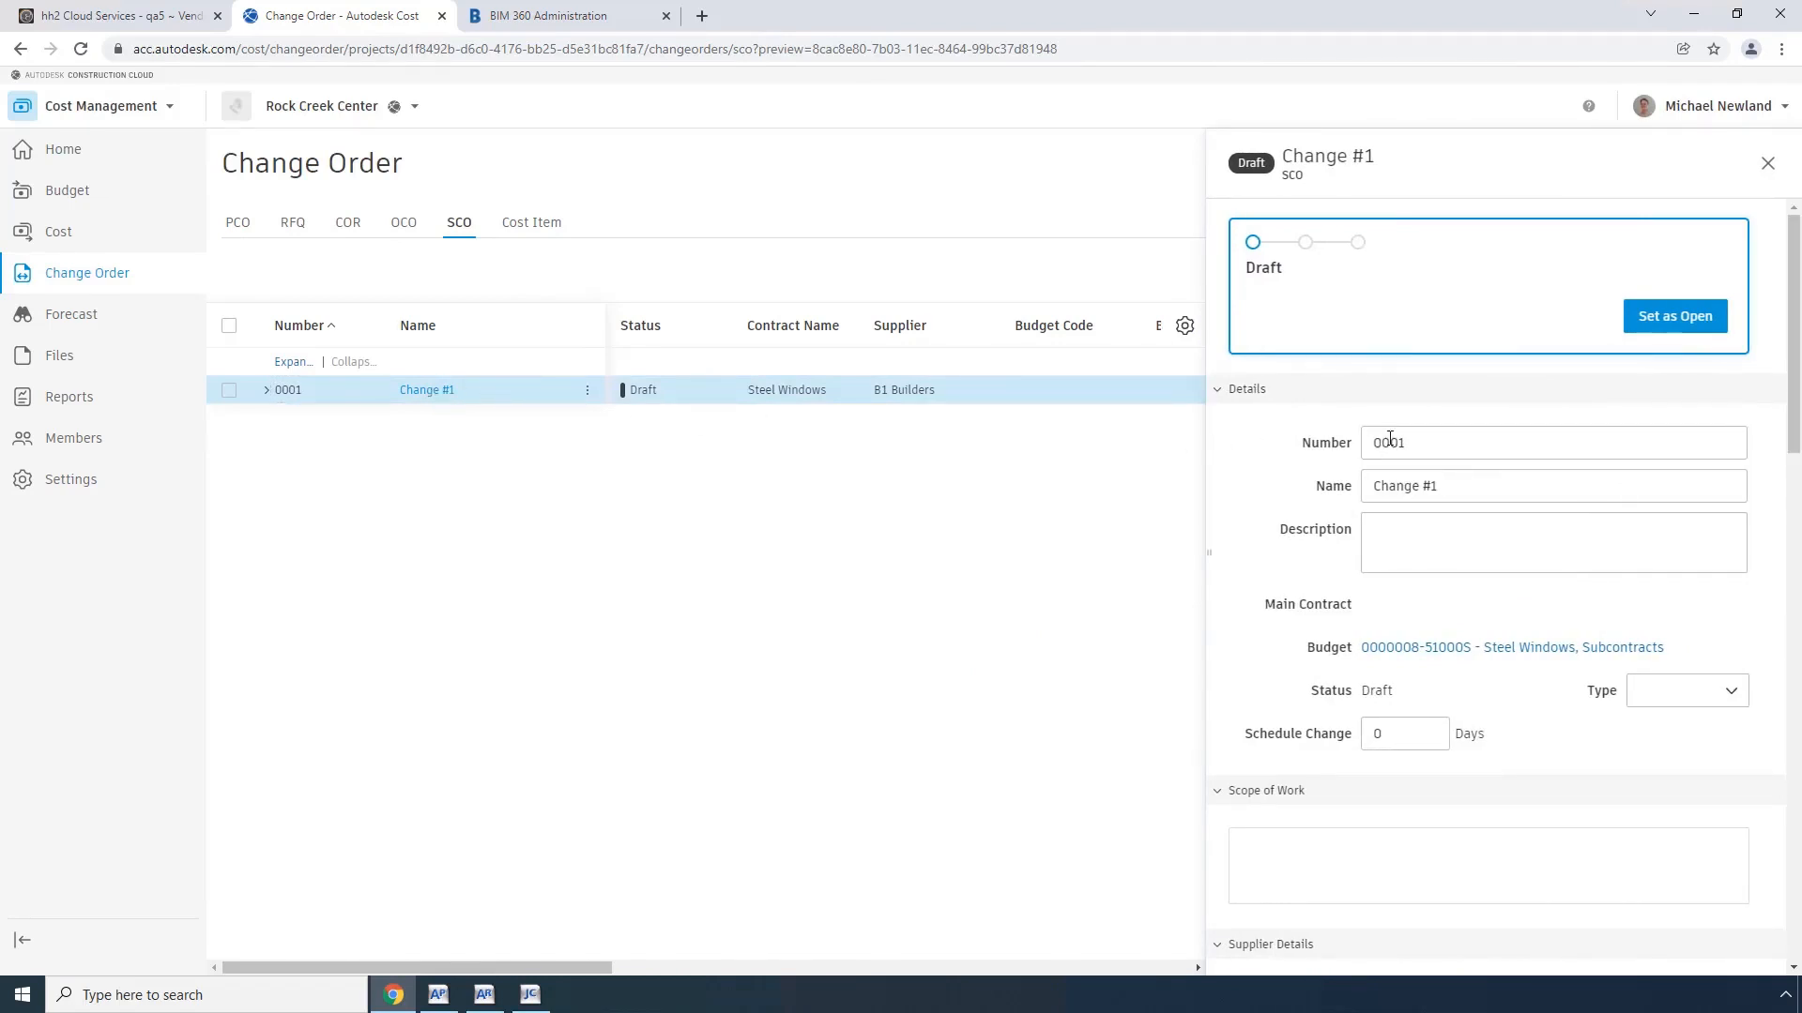
{"action": "left_click", "coordinate": [1673, 321]}
{"action": "left_click", "coordinate": [1713, 322]}
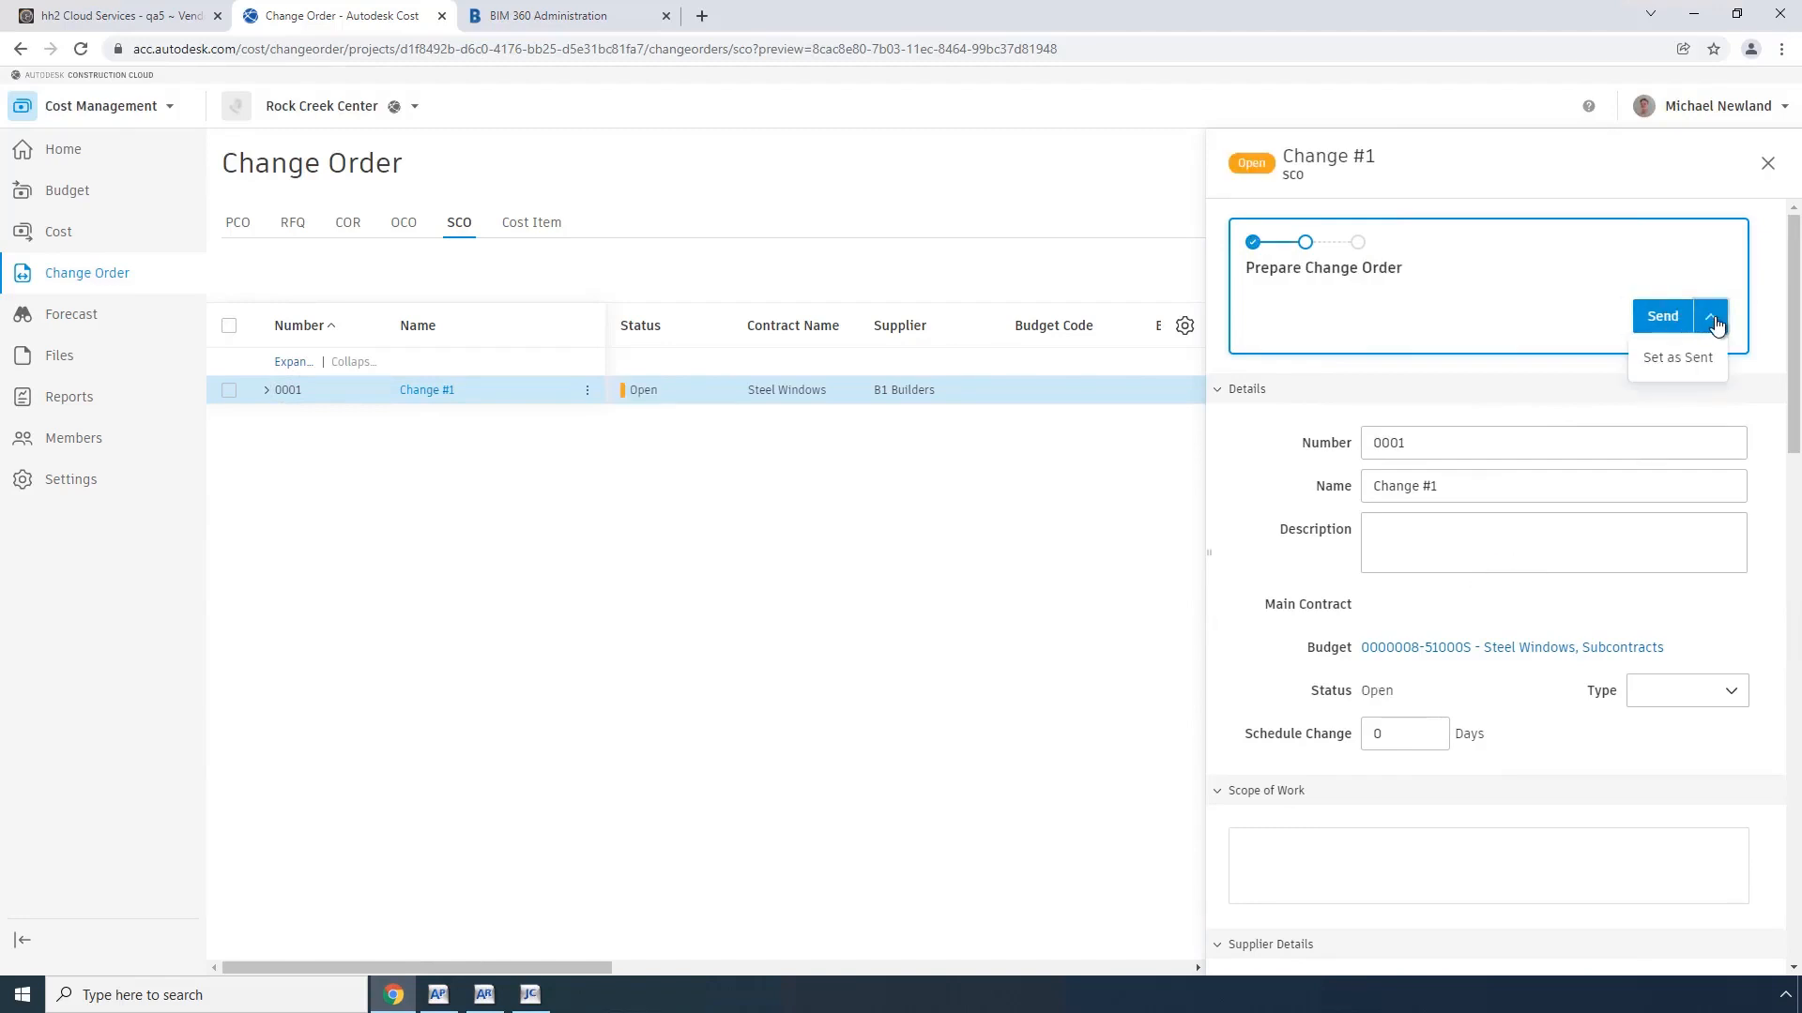
{"action": "left_click", "coordinate": [1676, 359]}
{"action": "left_click", "coordinate": [1681, 321]}
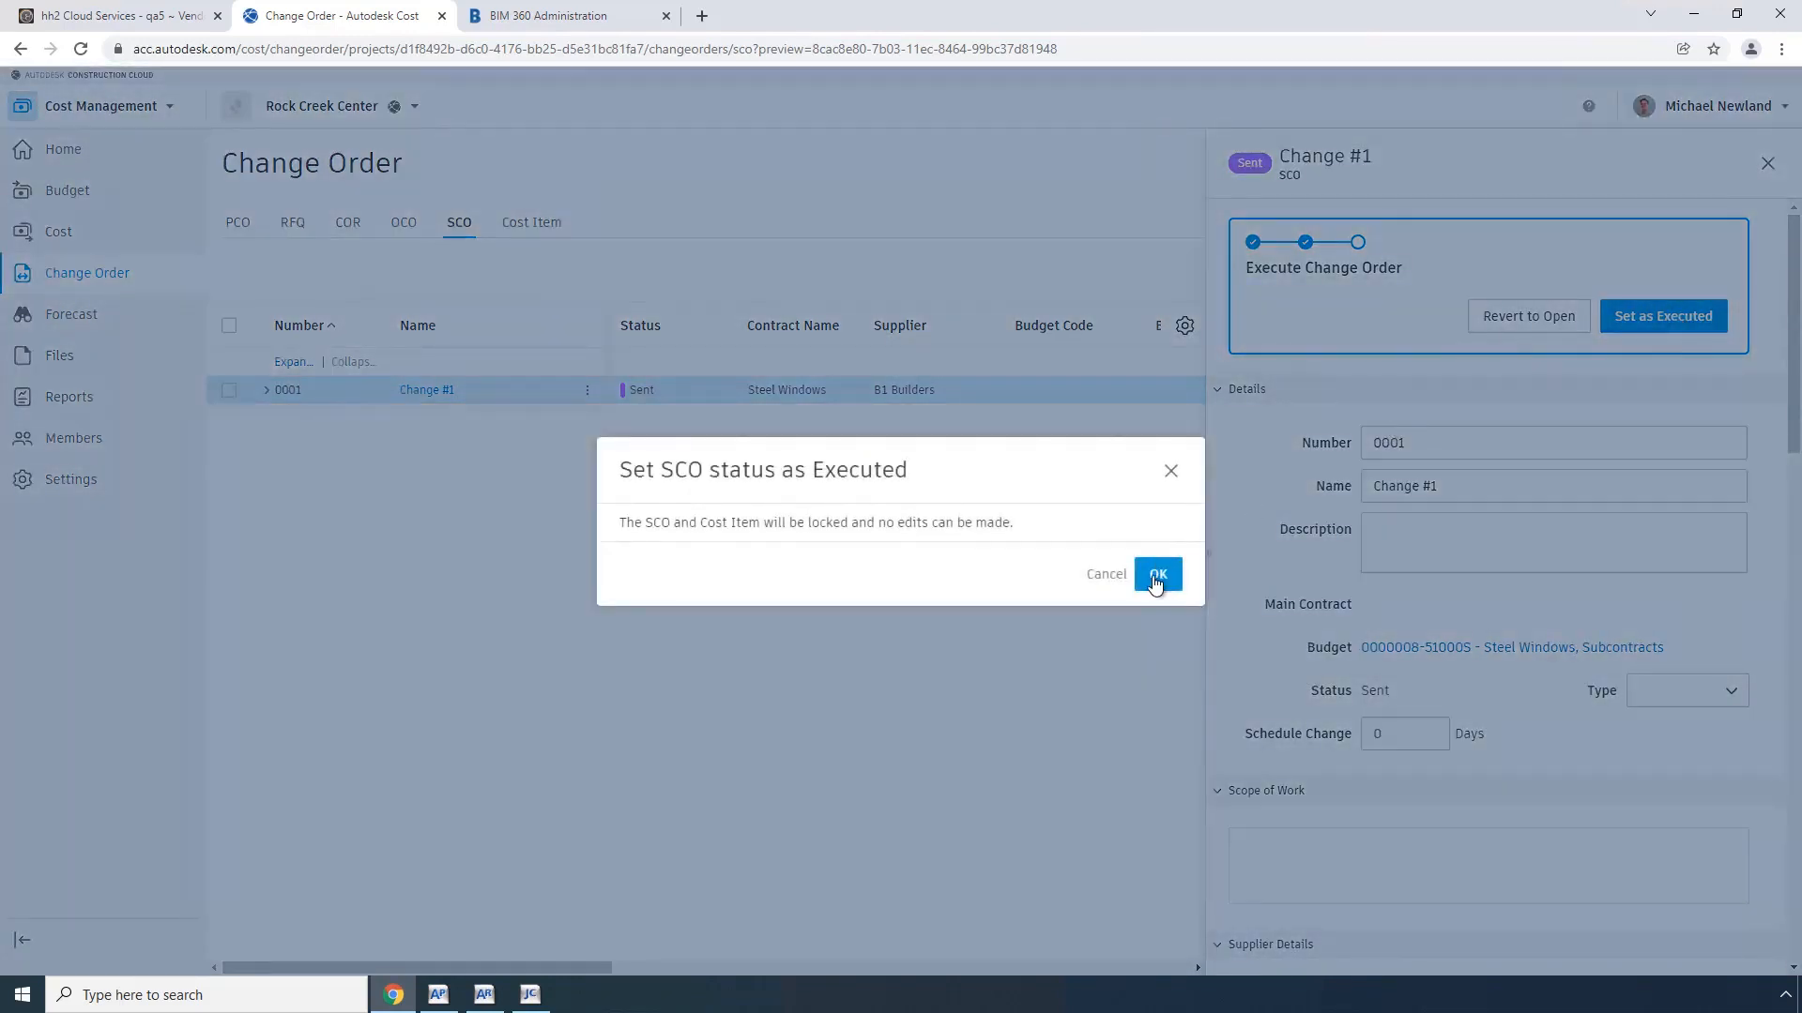
{"action": "left_click", "coordinate": [1157, 575]}
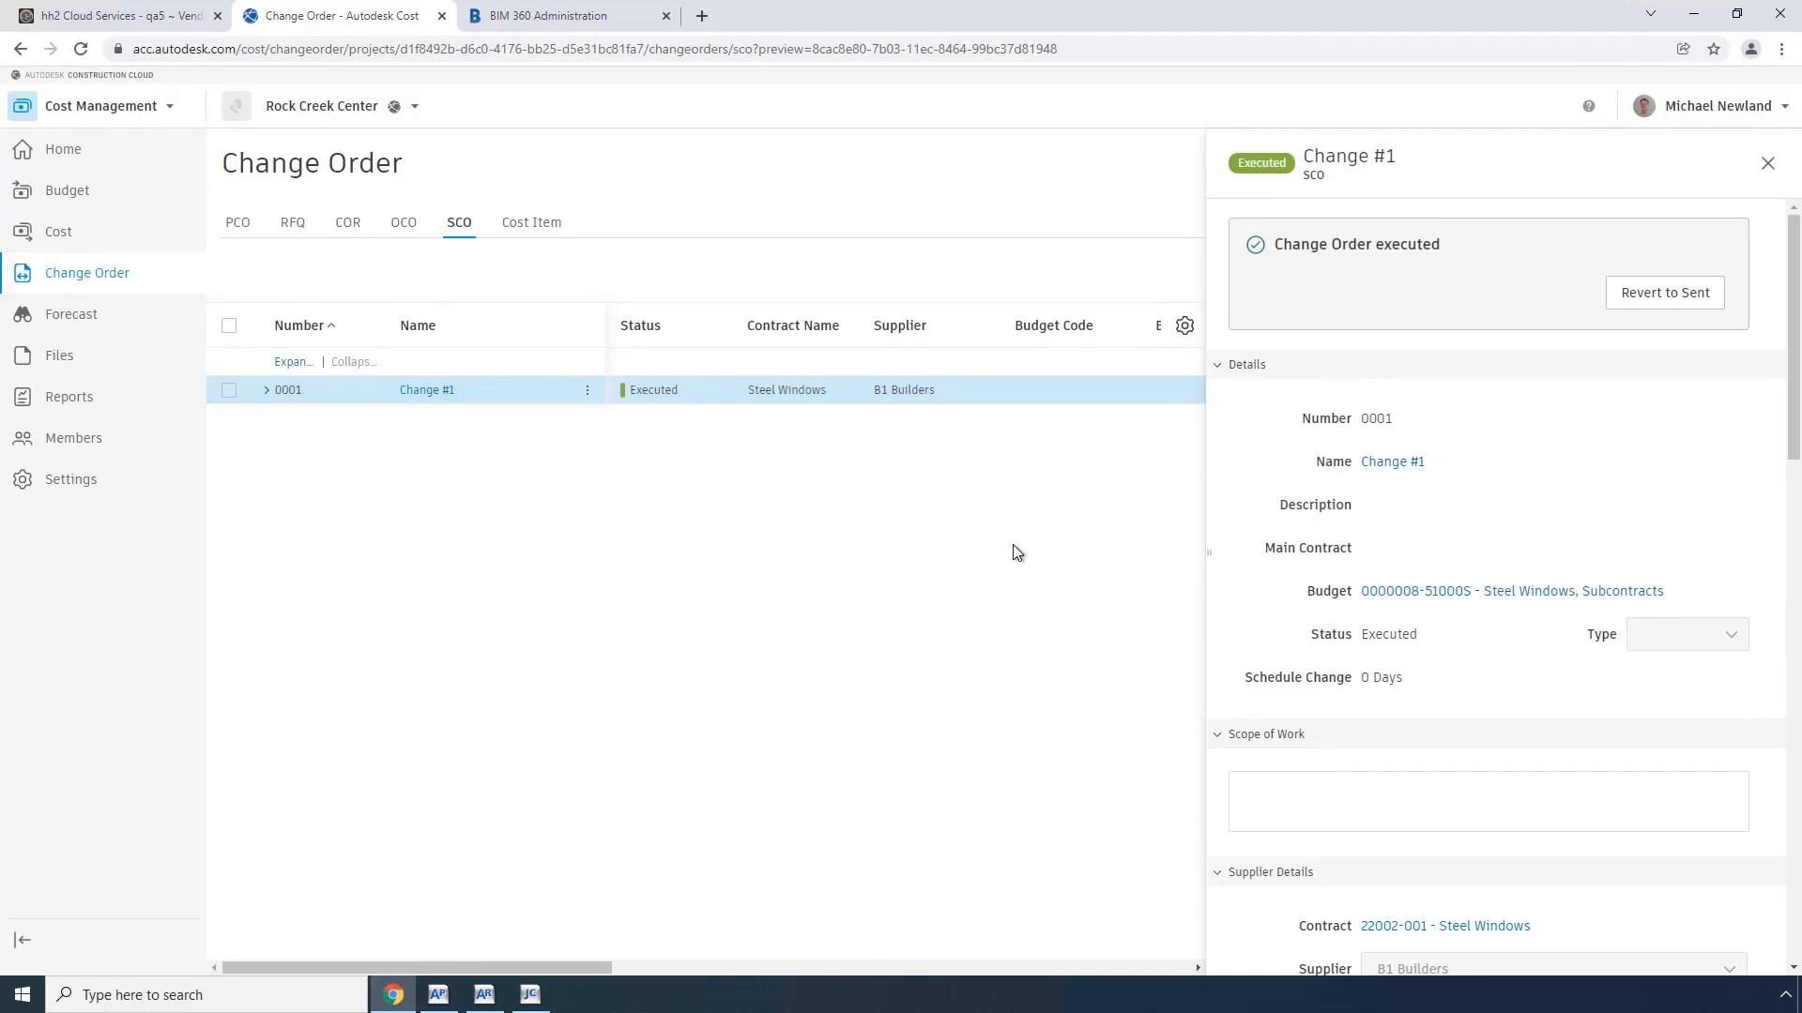
Step: Switch to hh2 and run a manual inbound sync of all Commitment Change Order records
{"action": "left_click", "coordinate": [141, 17]}
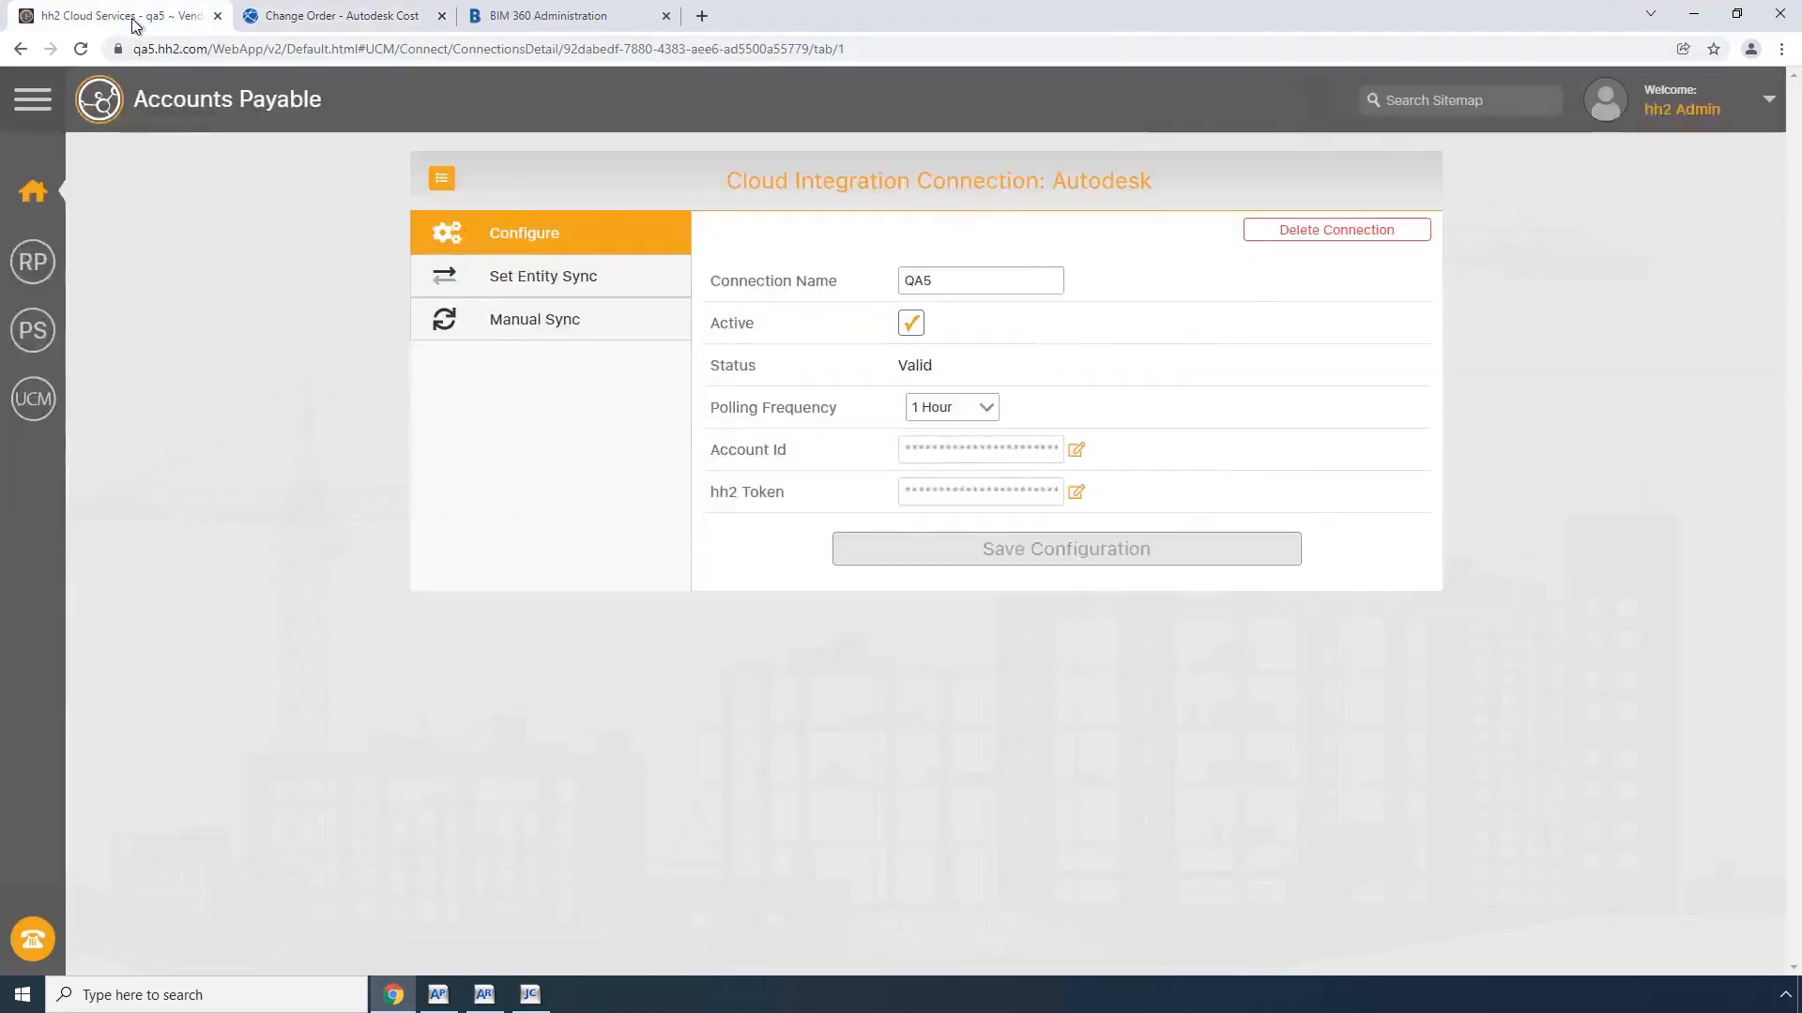
{"action": "left_click", "coordinate": [537, 324]}
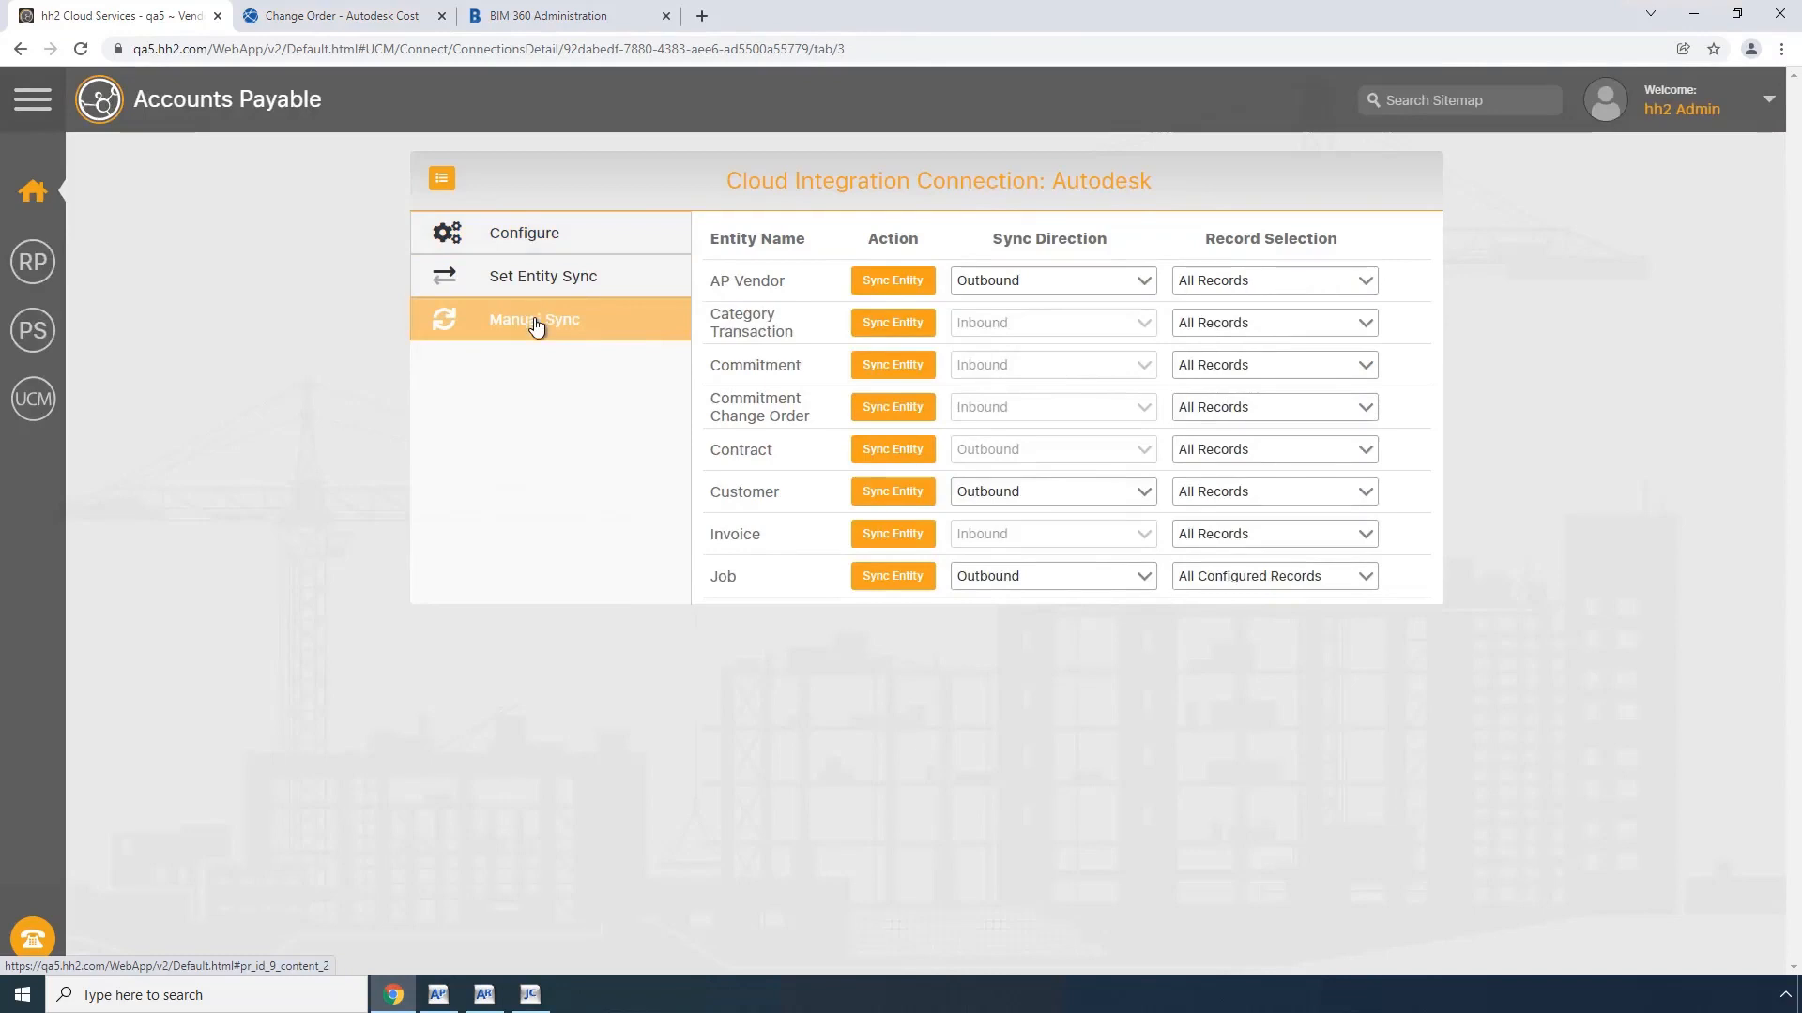
{"action": "left_click", "coordinate": [892, 410]}
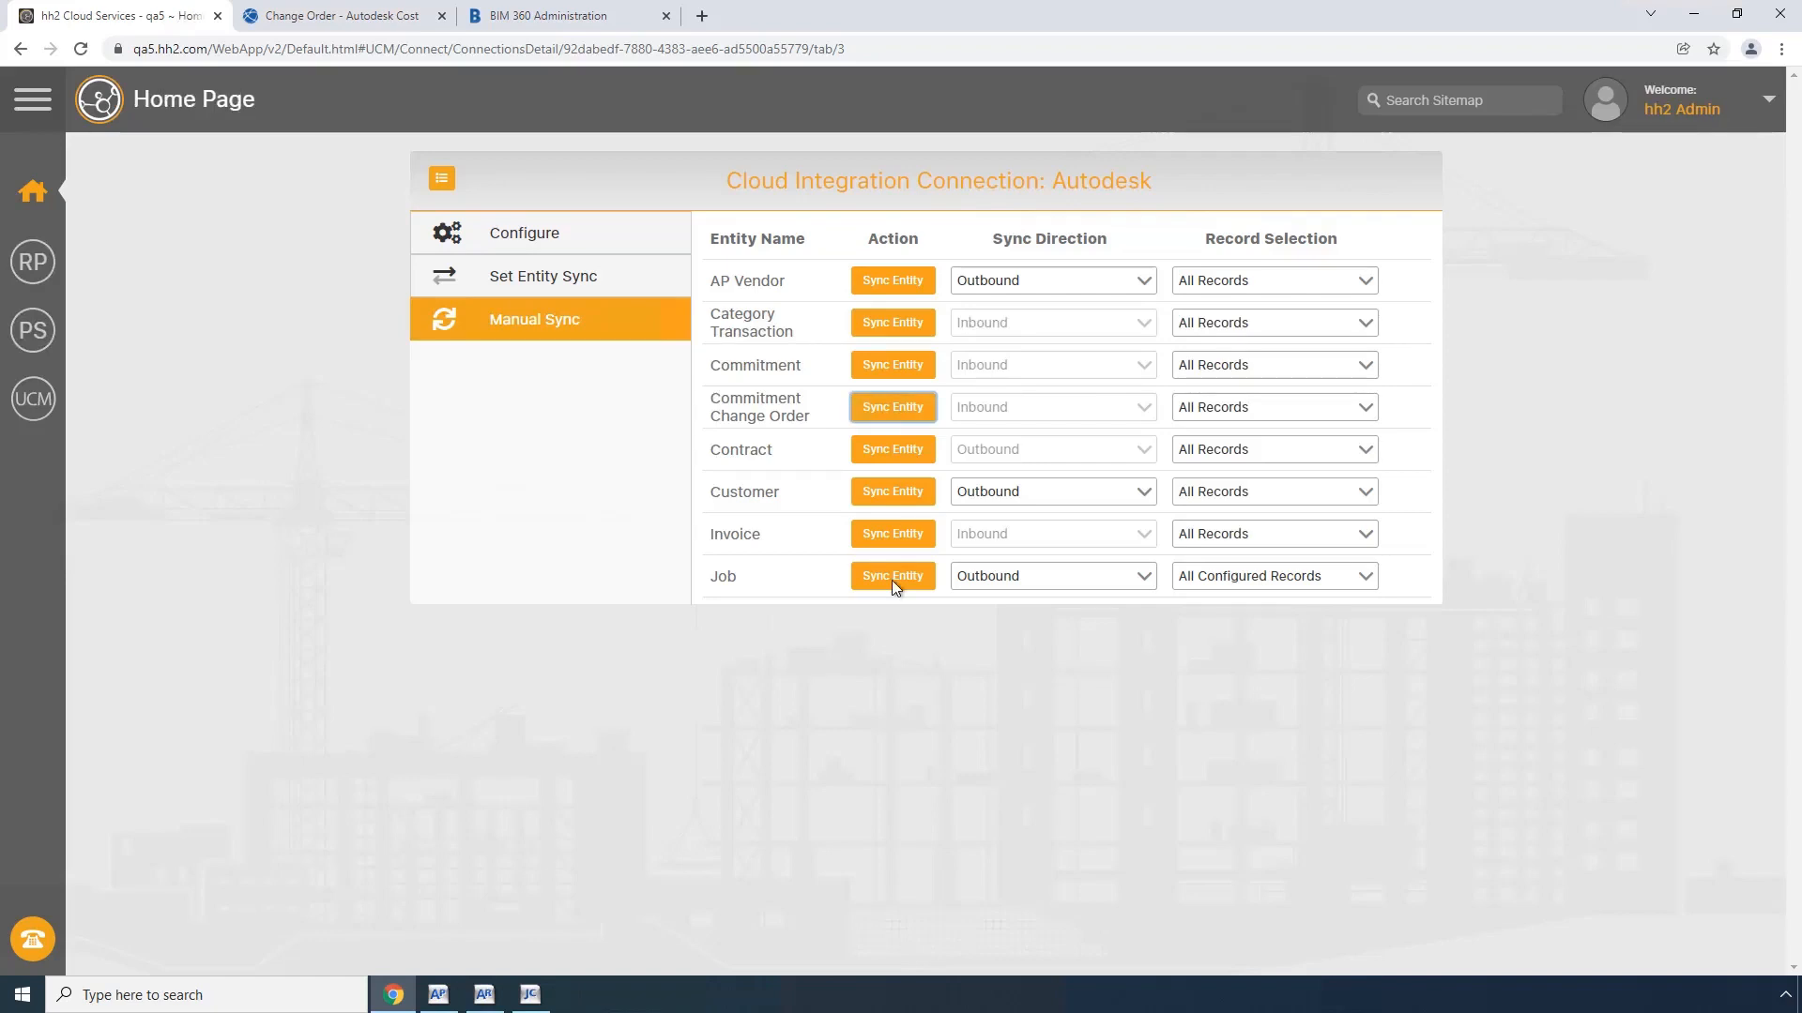
Step: Switch to Sage 300 Job Cost, open commitment change order 0001 of commitment 22002-001 to inspect it, and close it
{"action": "left_click", "coordinate": [531, 995]}
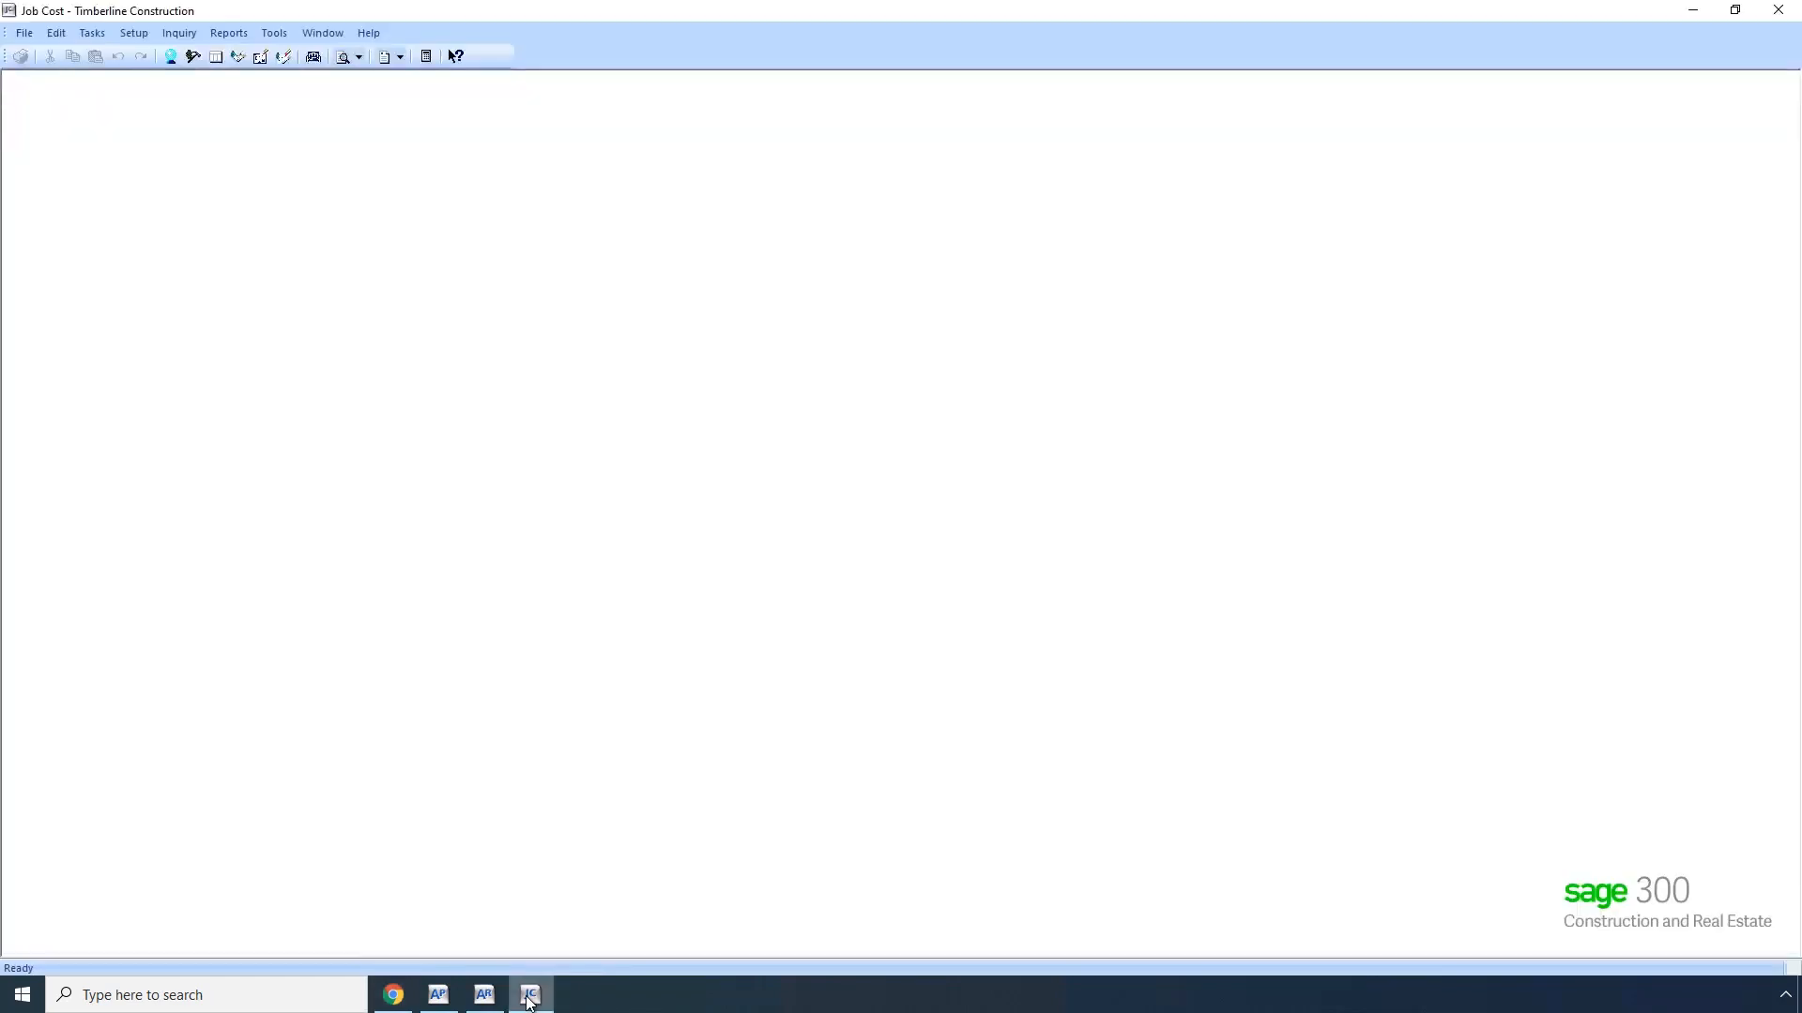
{"action": "left_click", "coordinate": [92, 34]}
{"action": "left_click", "coordinate": [141, 214]}
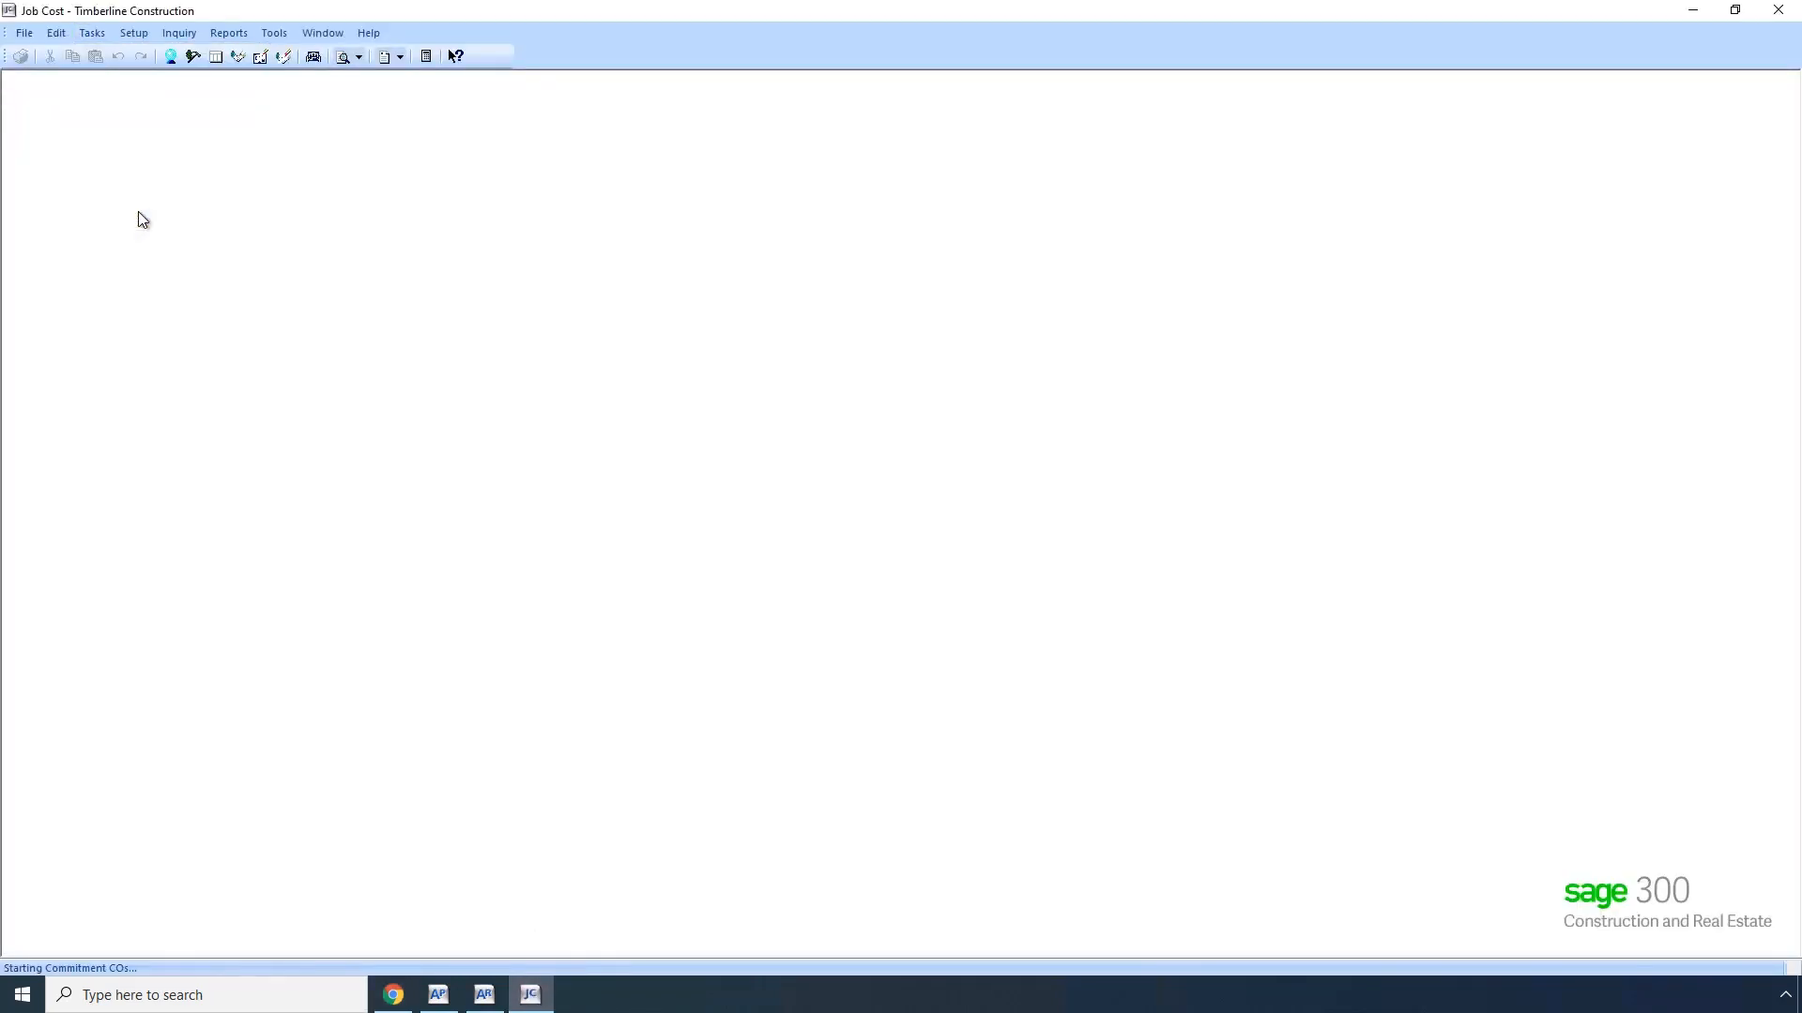
{"action": "type", "text": "22002-001"}
{"action": "key", "text": "Tab"}
{"action": "left_click", "coordinate": [834, 697]}
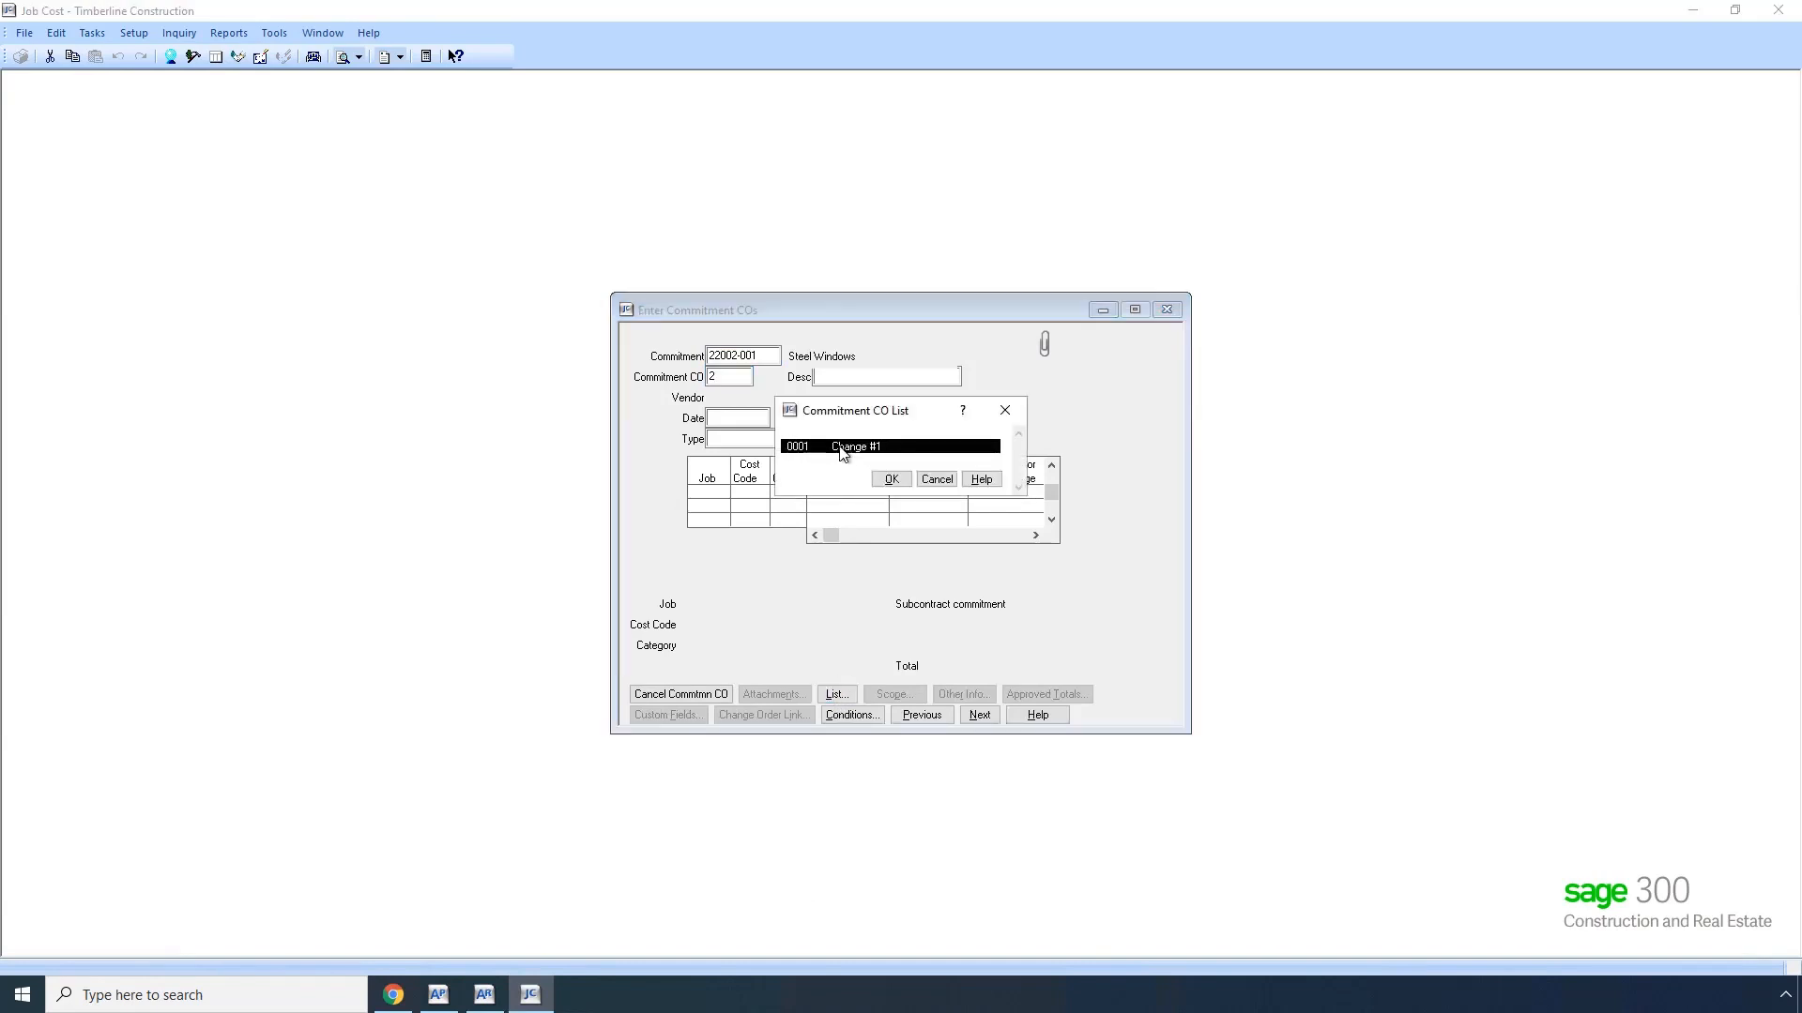
{"action": "left_click", "coordinate": [892, 479]}
{"action": "left_click", "coordinate": [993, 539]}
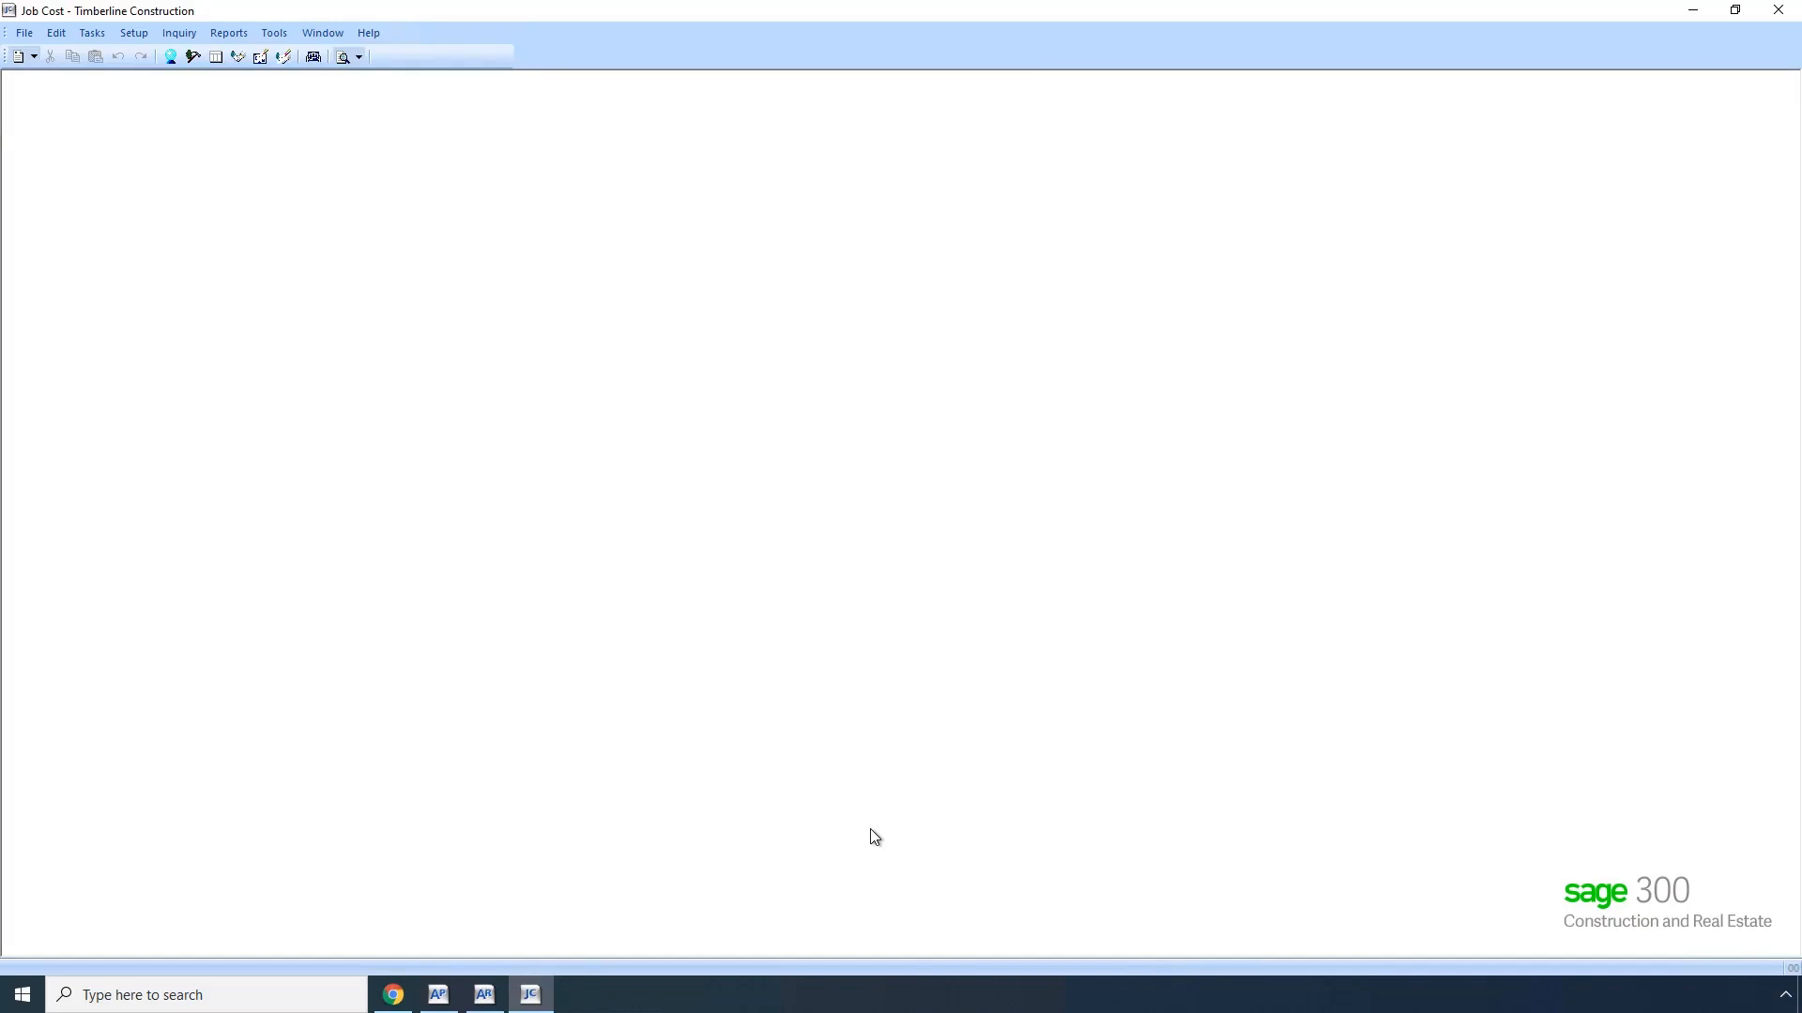
Step: Return to Autodesk Cost Management and create a cost payment application for the Steel Windows contract, period Jan 1 to Jan 31, 2022
{"action": "left_click", "coordinate": [394, 997]}
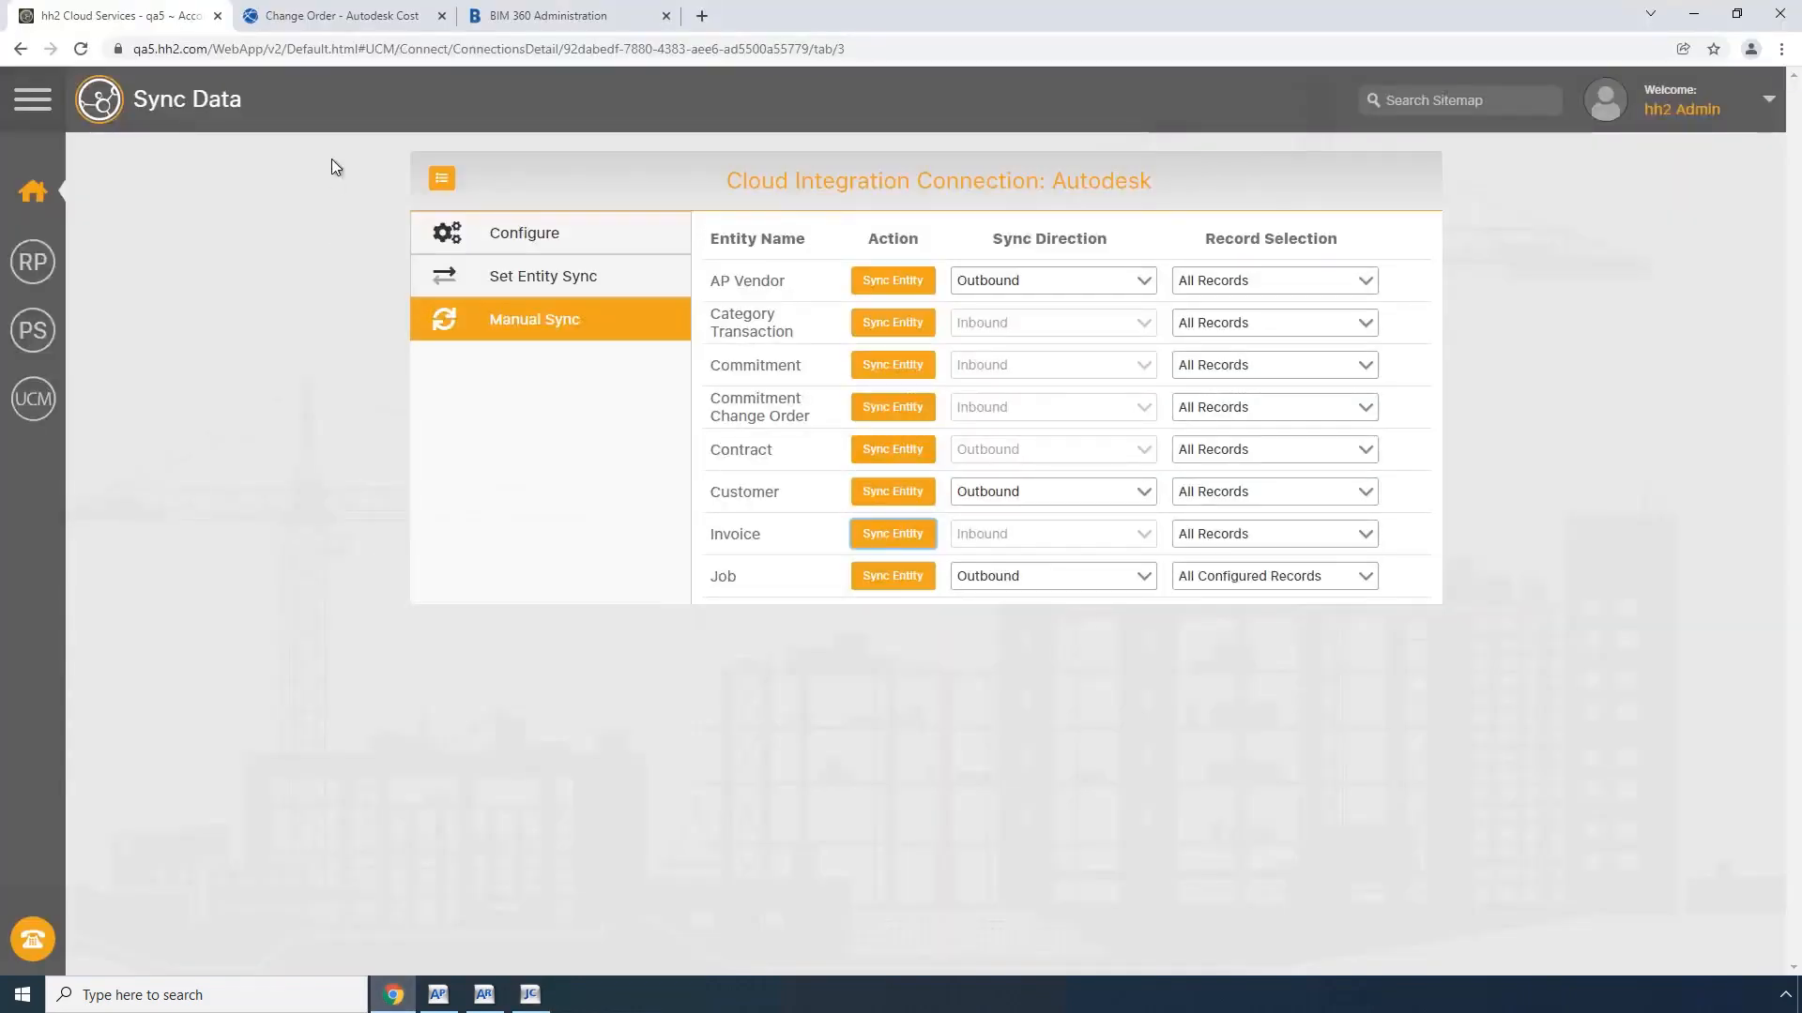
{"action": "left_click", "coordinate": [354, 15]}
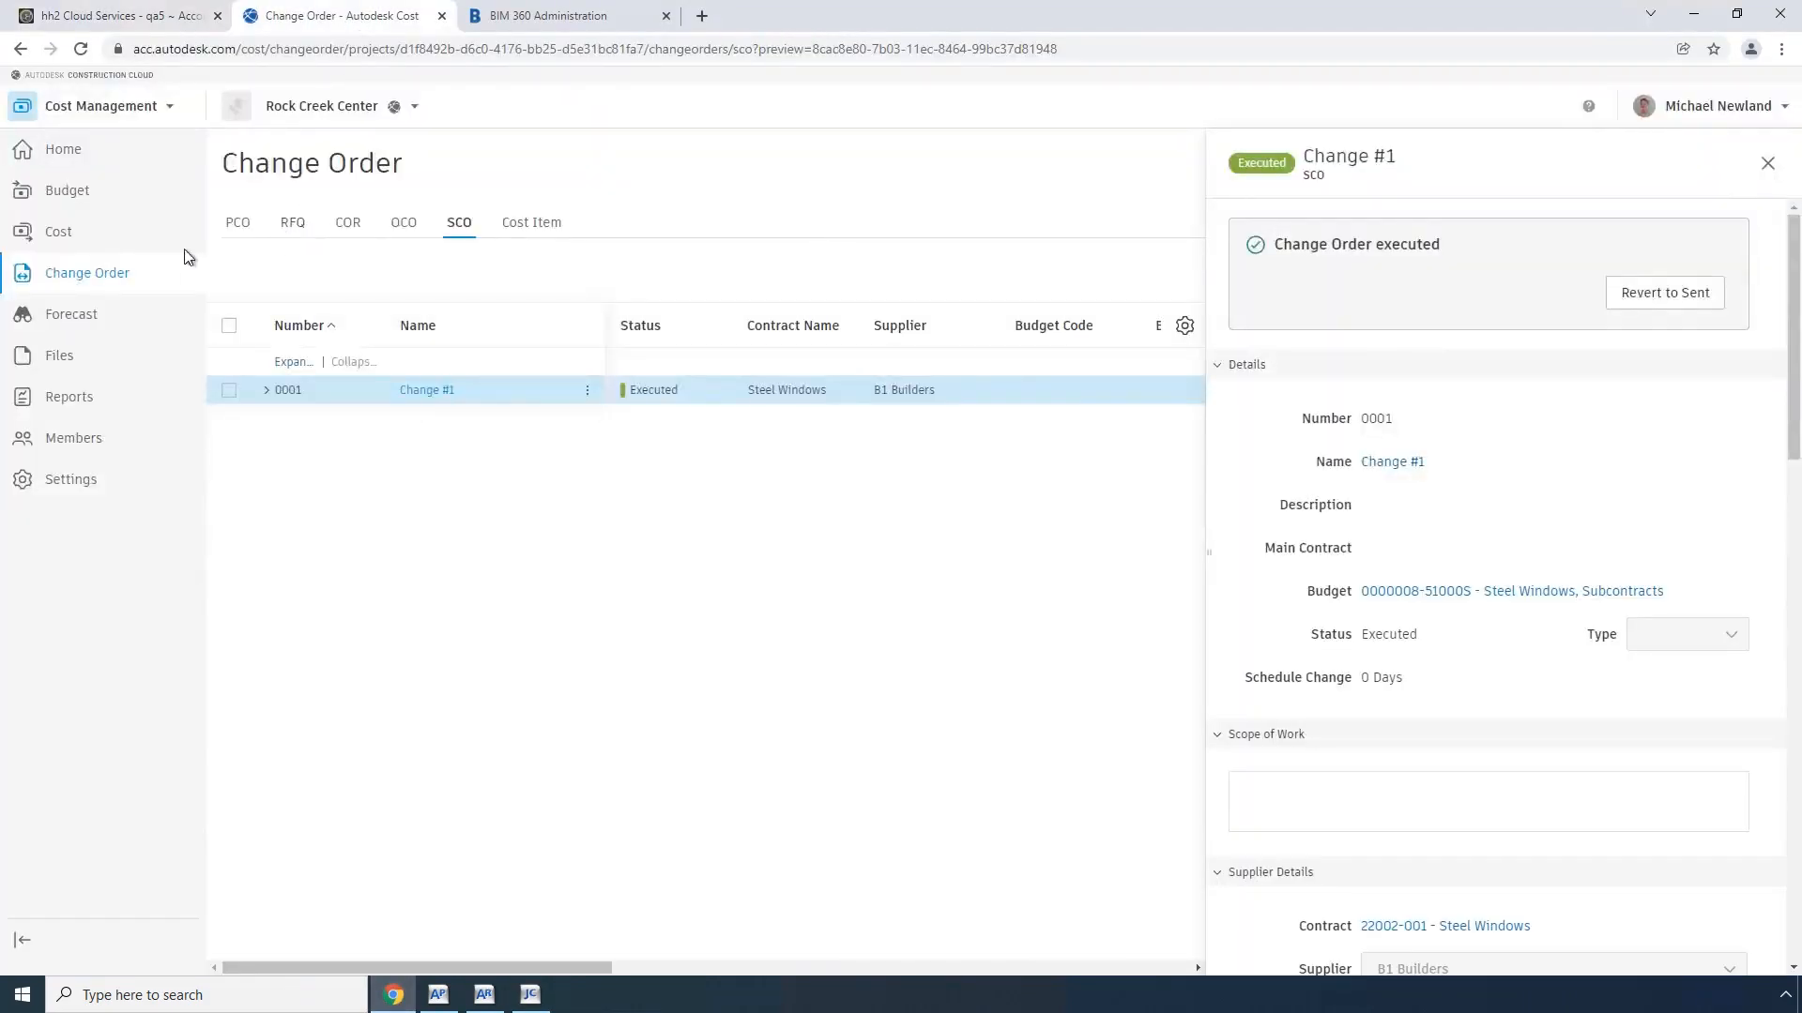
{"action": "left_click", "coordinate": [81, 234]}
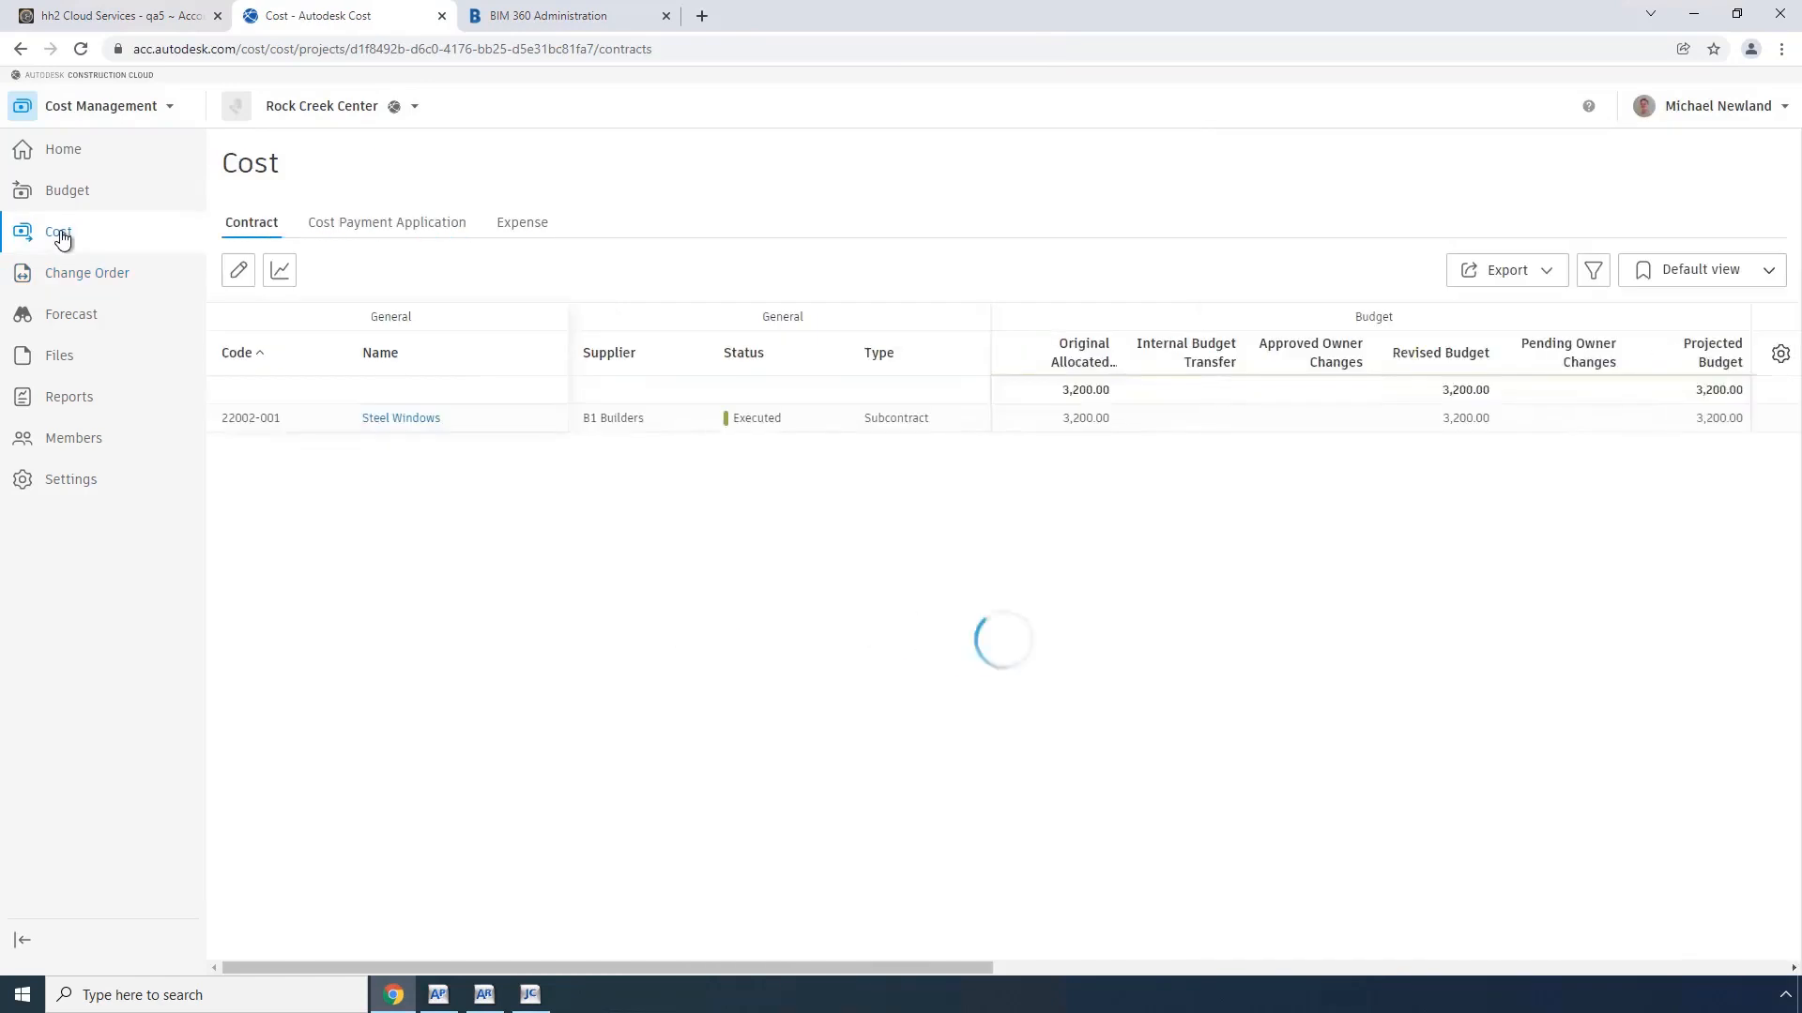
{"action": "left_click", "coordinate": [402, 231]}
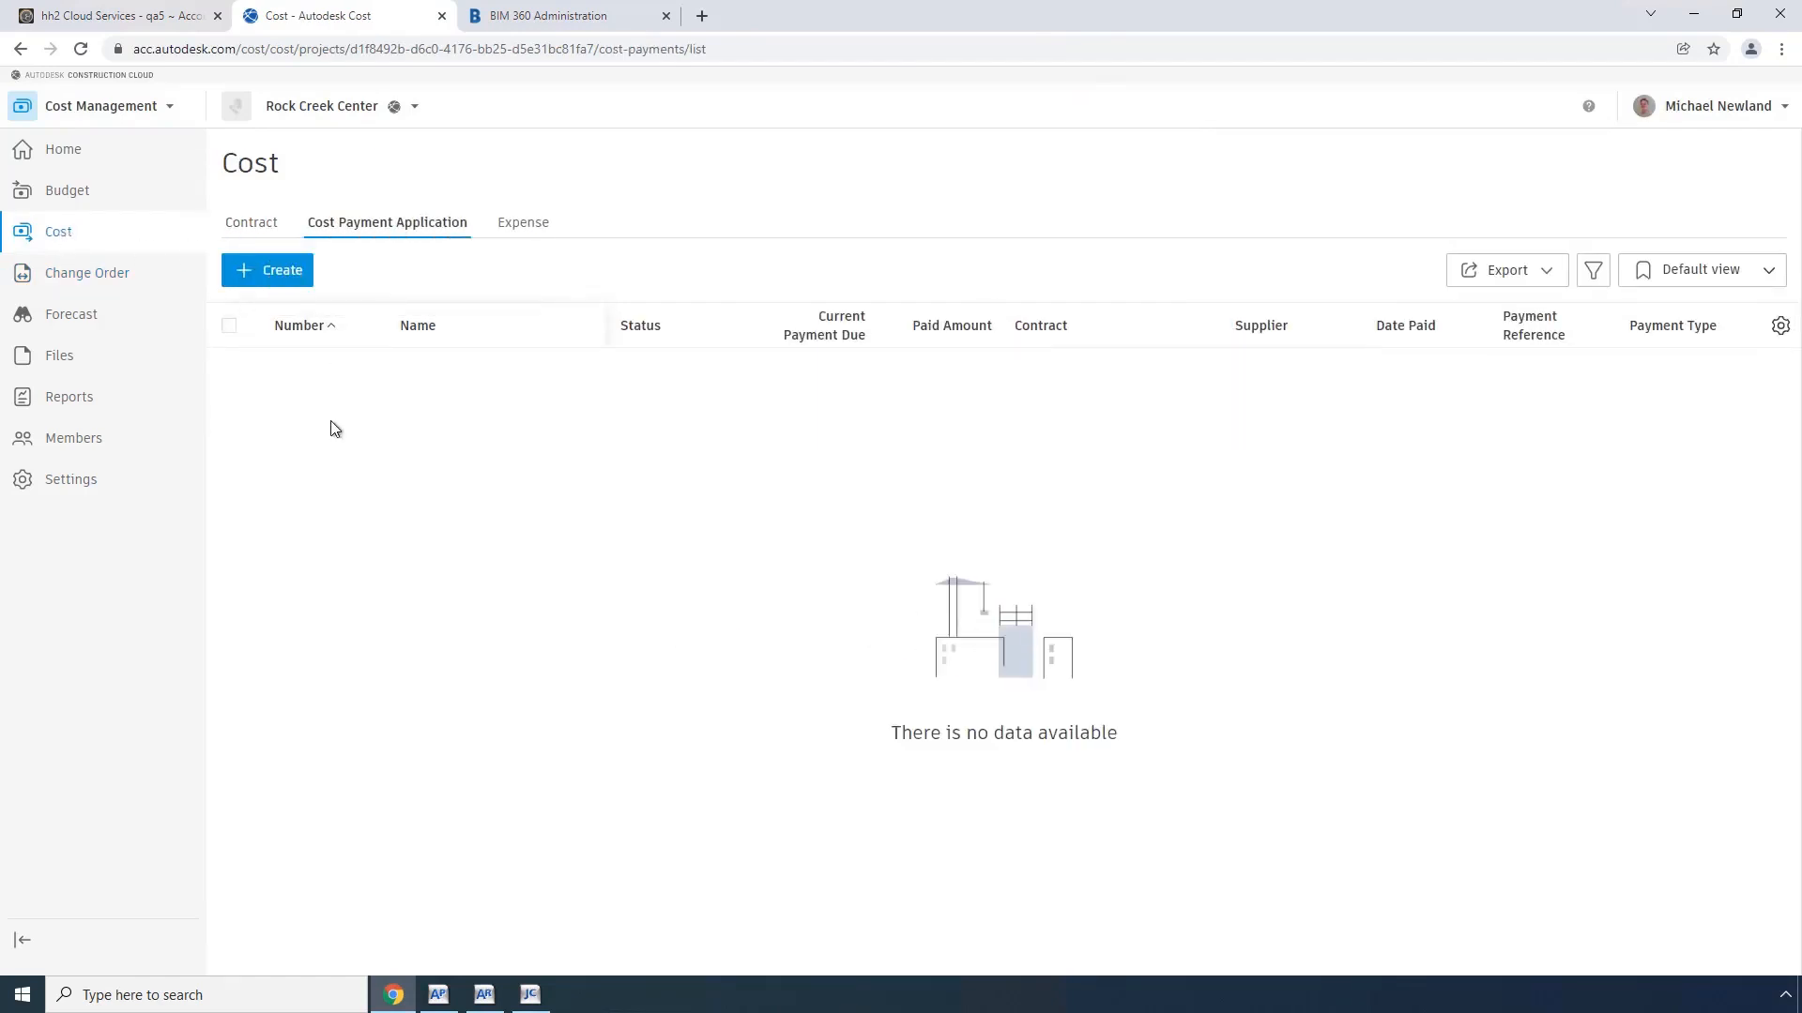
{"action": "left_click", "coordinate": [280, 271]}
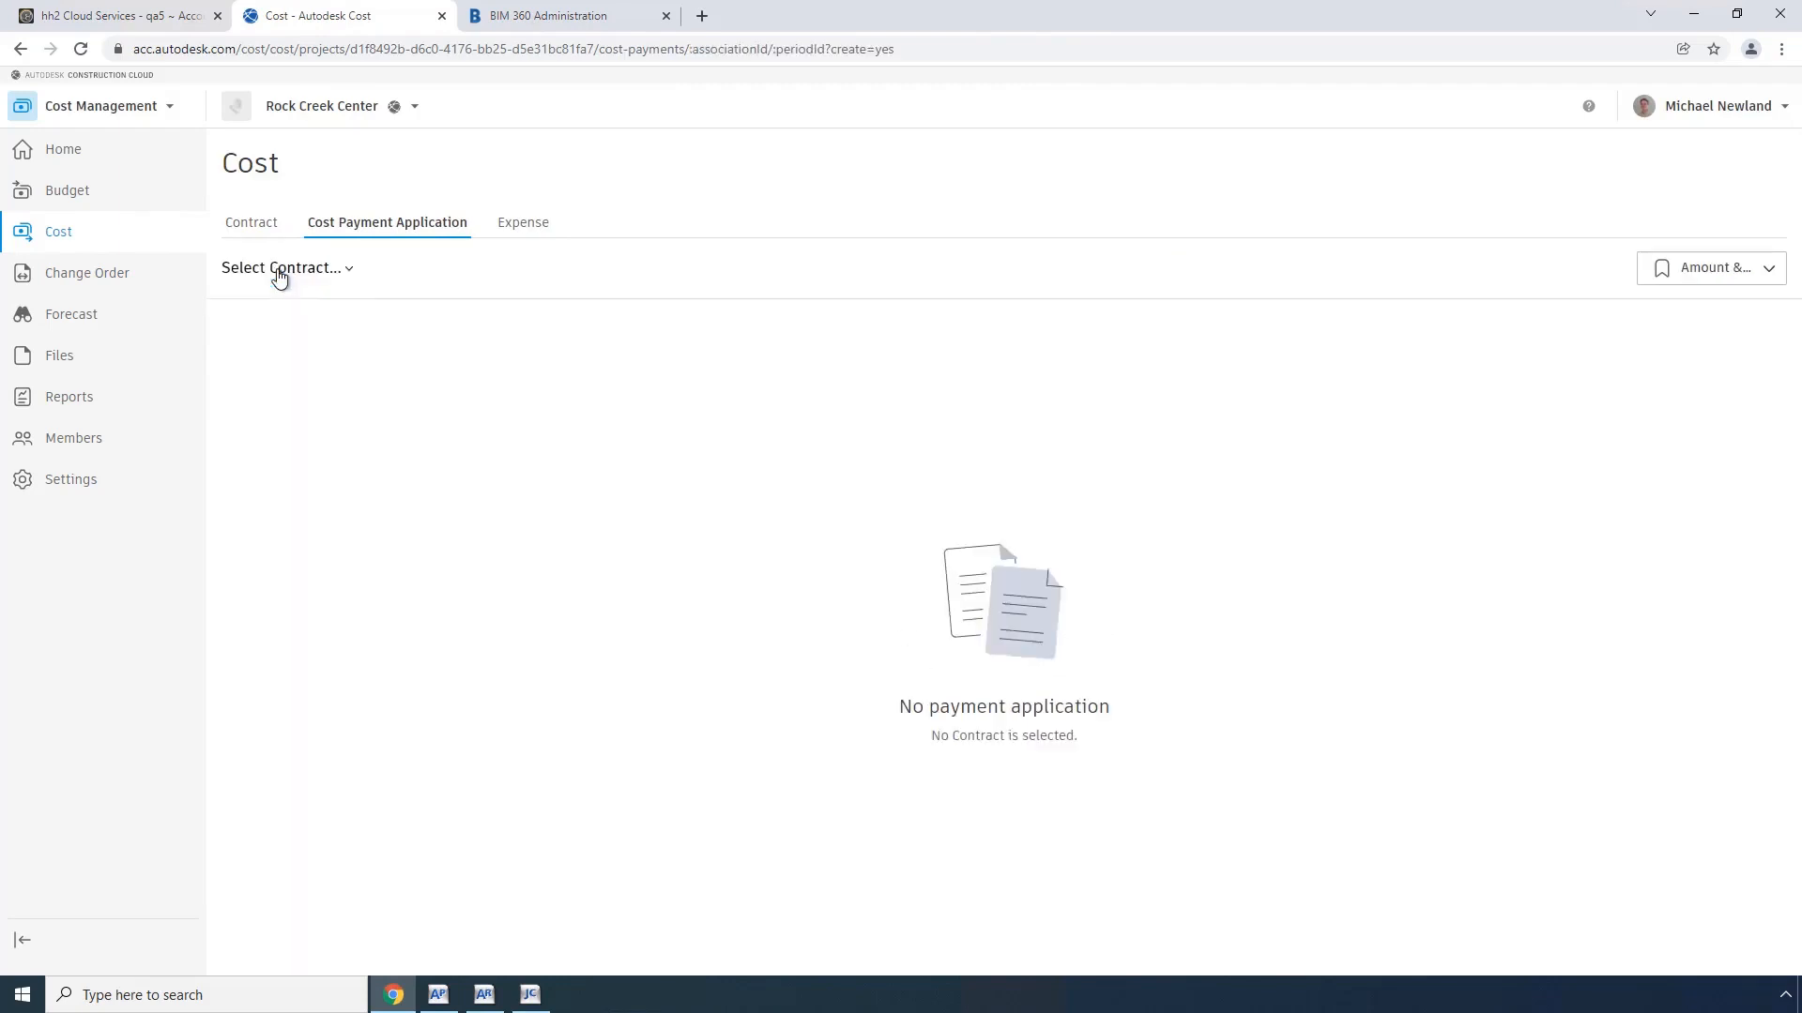
{"action": "left_click", "coordinate": [347, 272]}
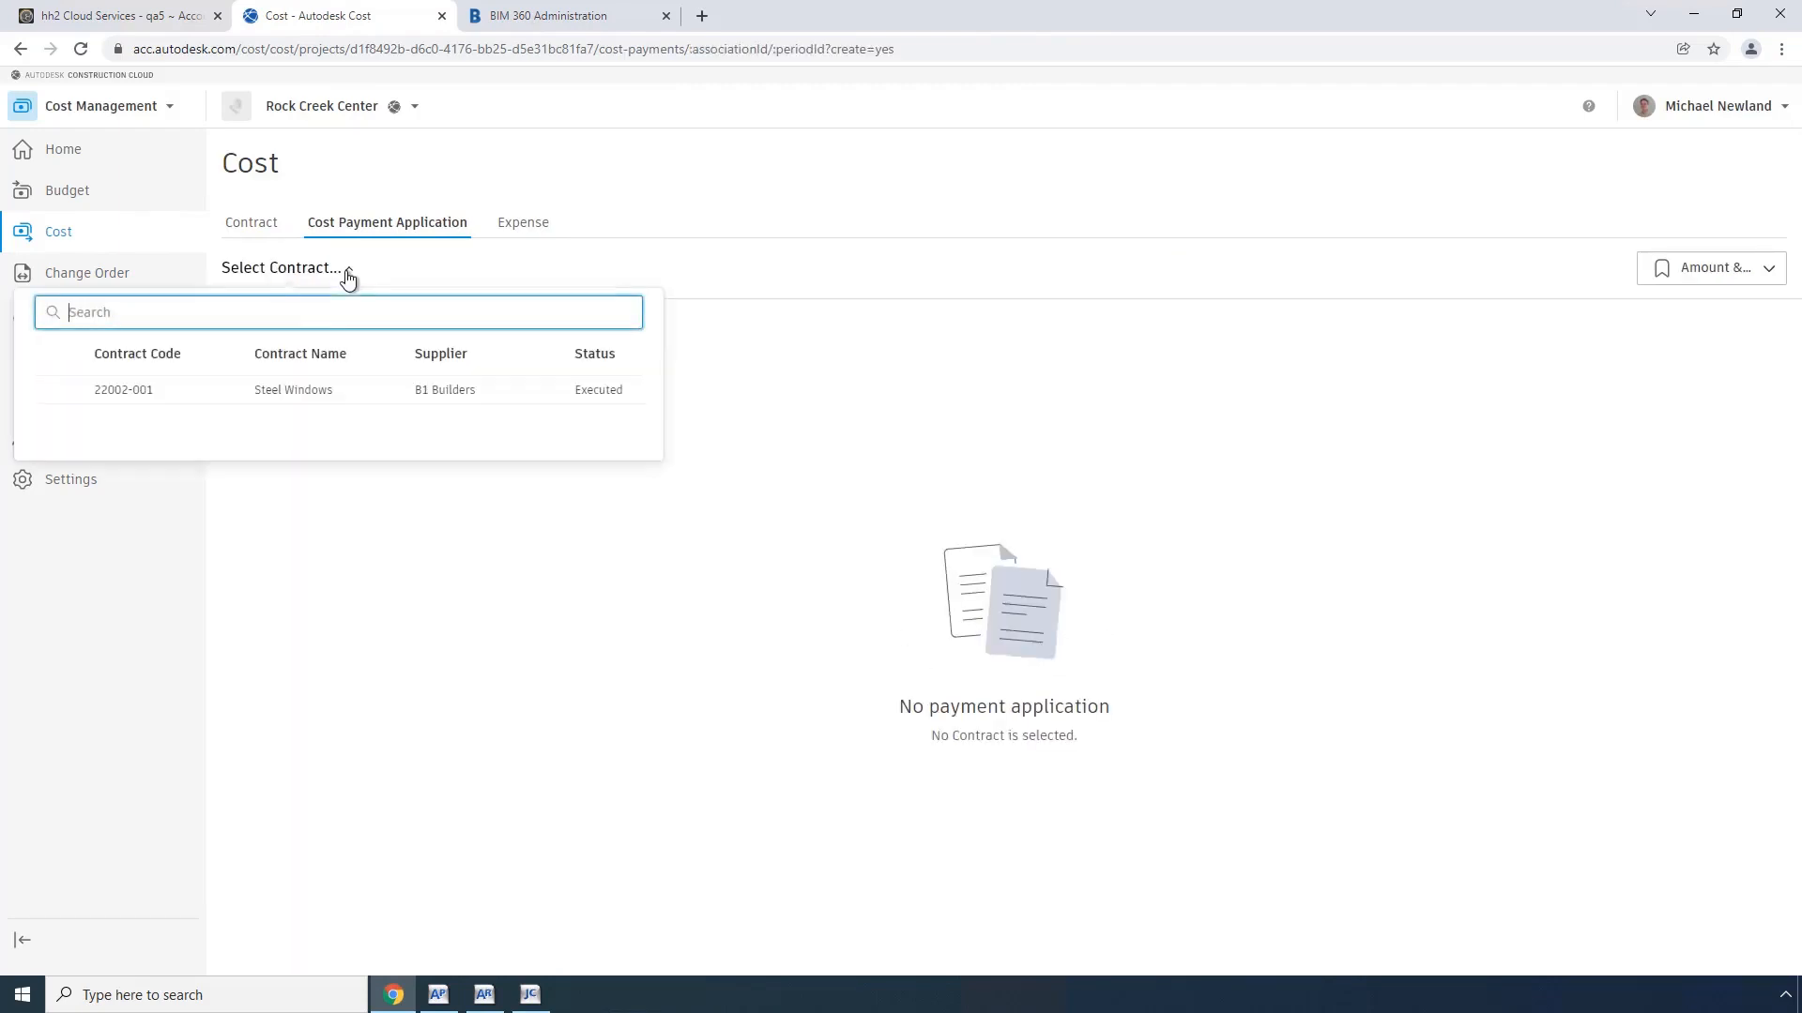
{"action": "left_click", "coordinate": [271, 393]}
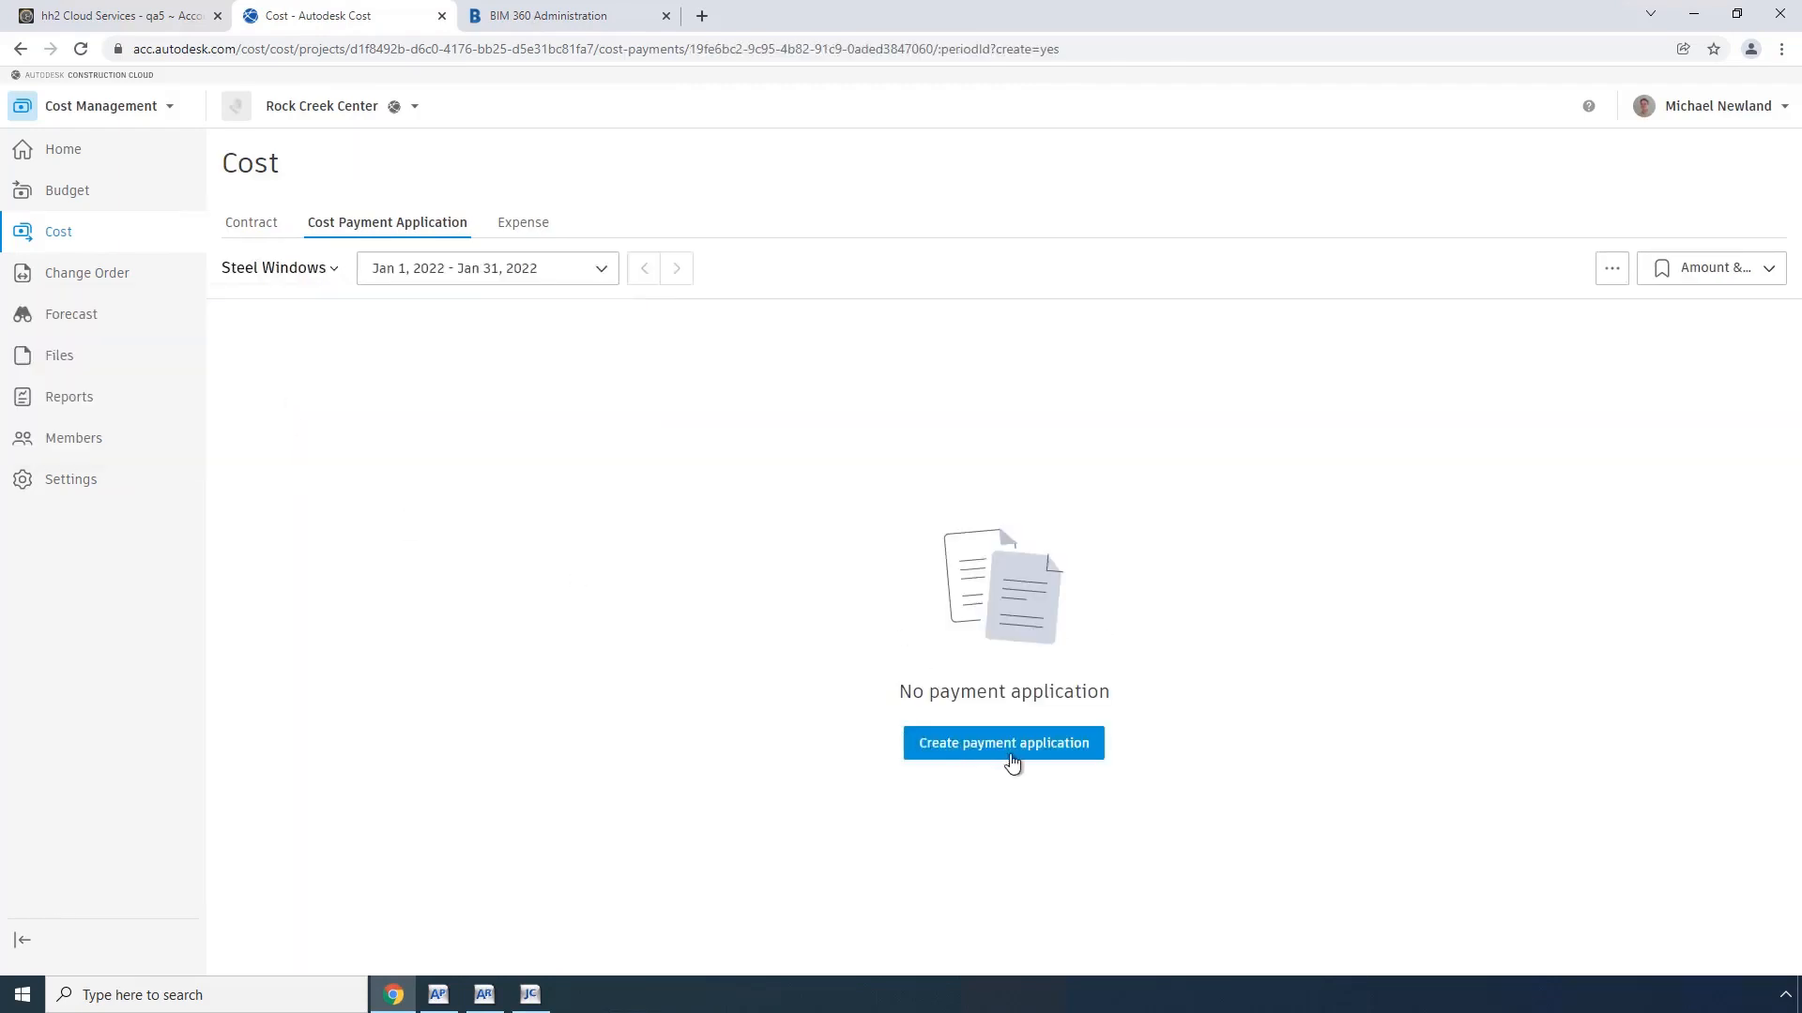
{"action": "left_click", "coordinate": [985, 746]}
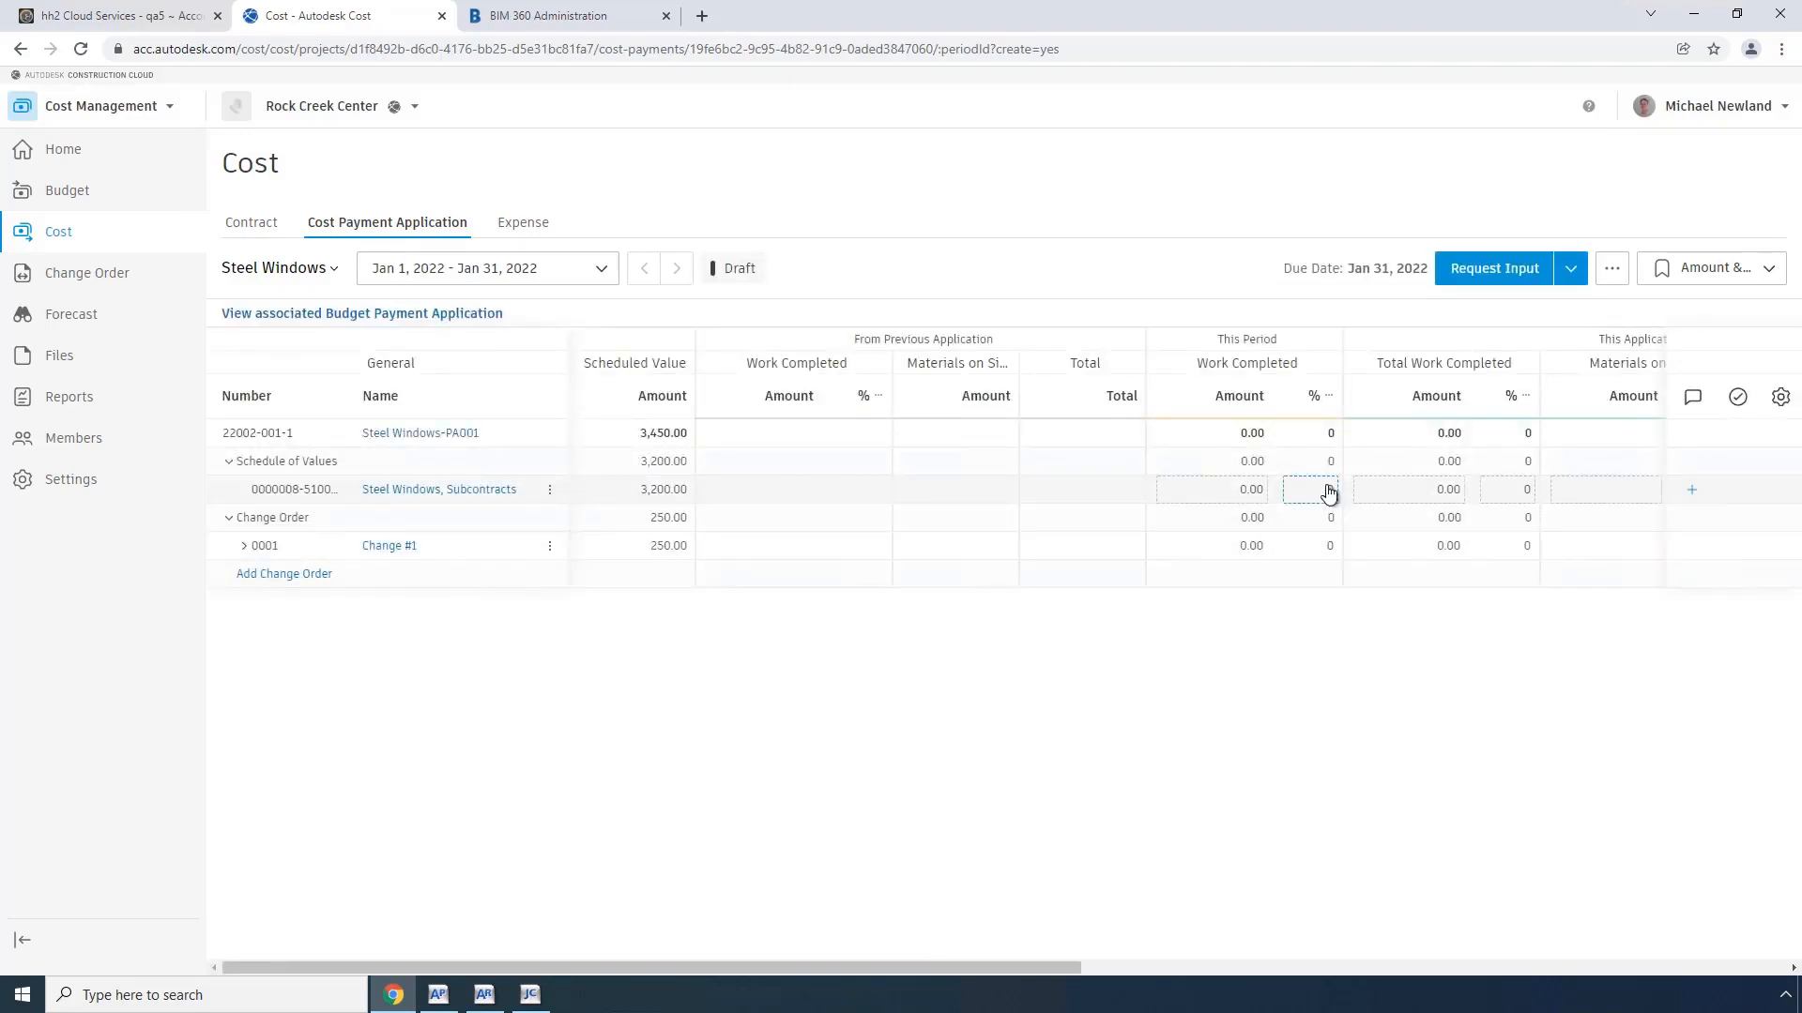
Step: Set the total work completed amount of the Steel Windows, Subcontracts line to 250
{"action": "left_click", "coordinate": [1401, 491]}
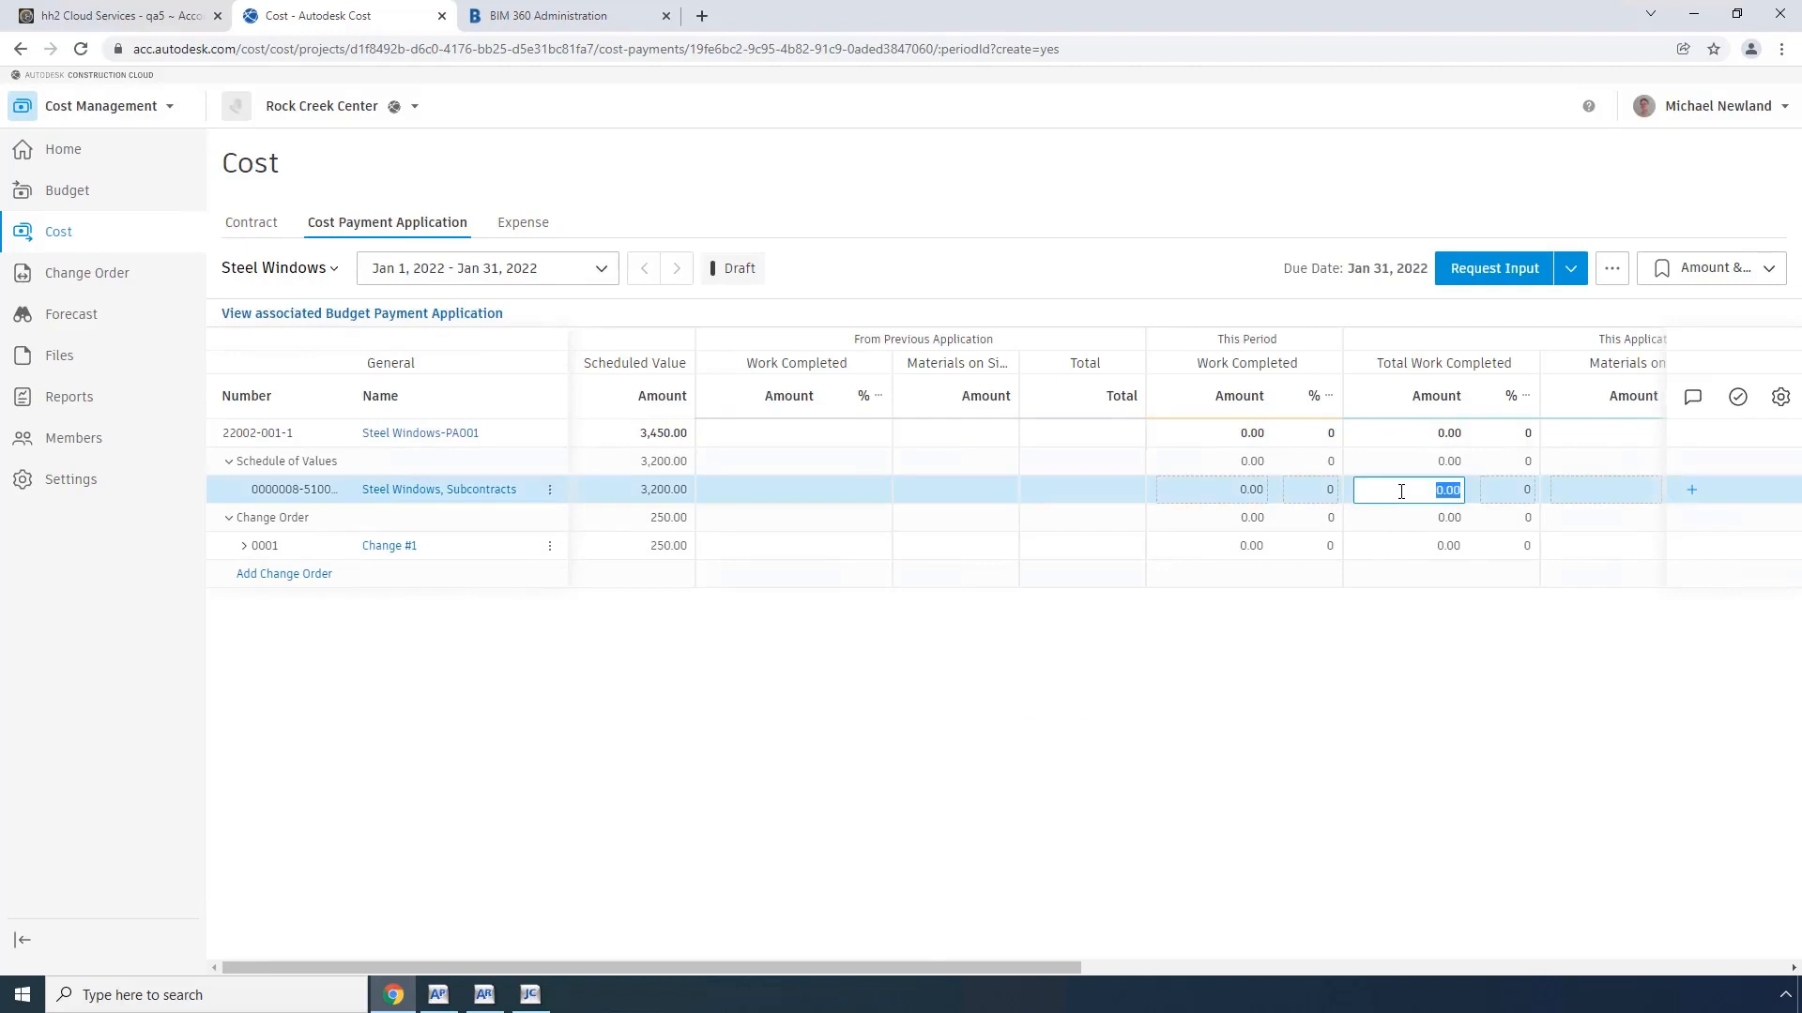
{"action": "type", "text": "250"}
{"action": "key", "text": "Tab"}
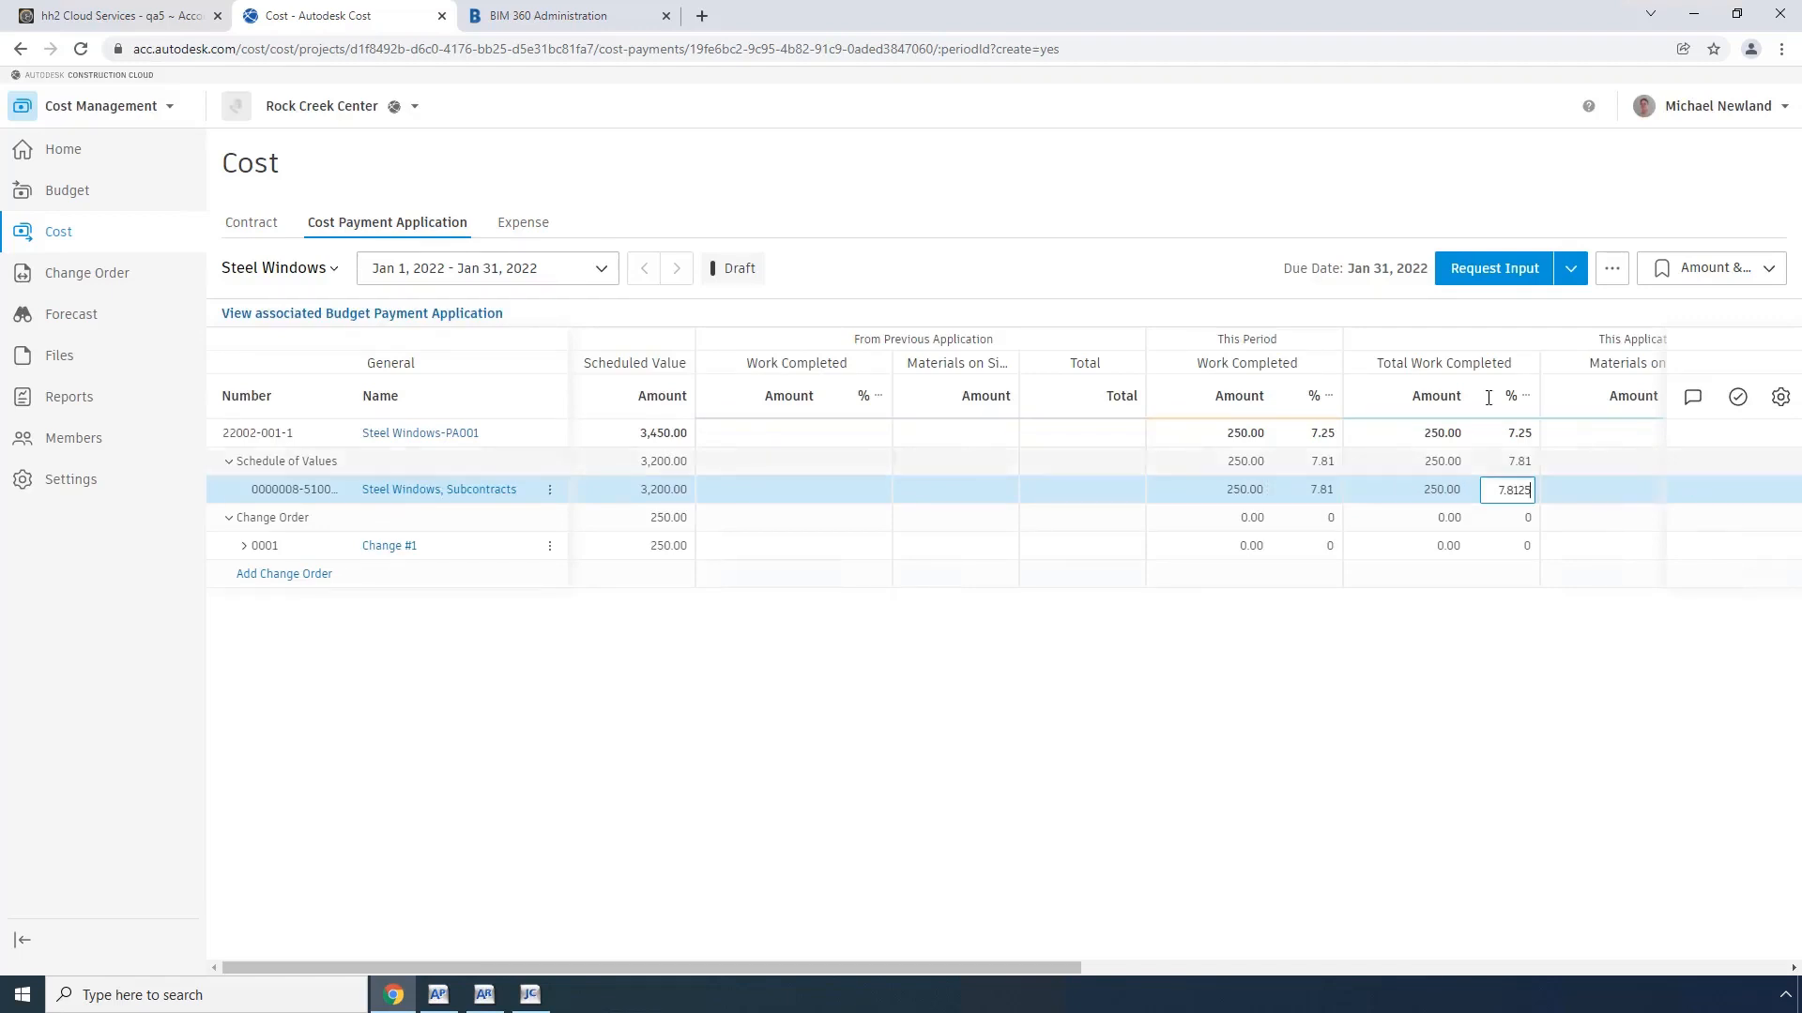
Step: Advance the Steel Windows payment application through Pending Supplier Input, Submitted and Accepted to Approved
{"action": "left_click", "coordinate": [1570, 272]}
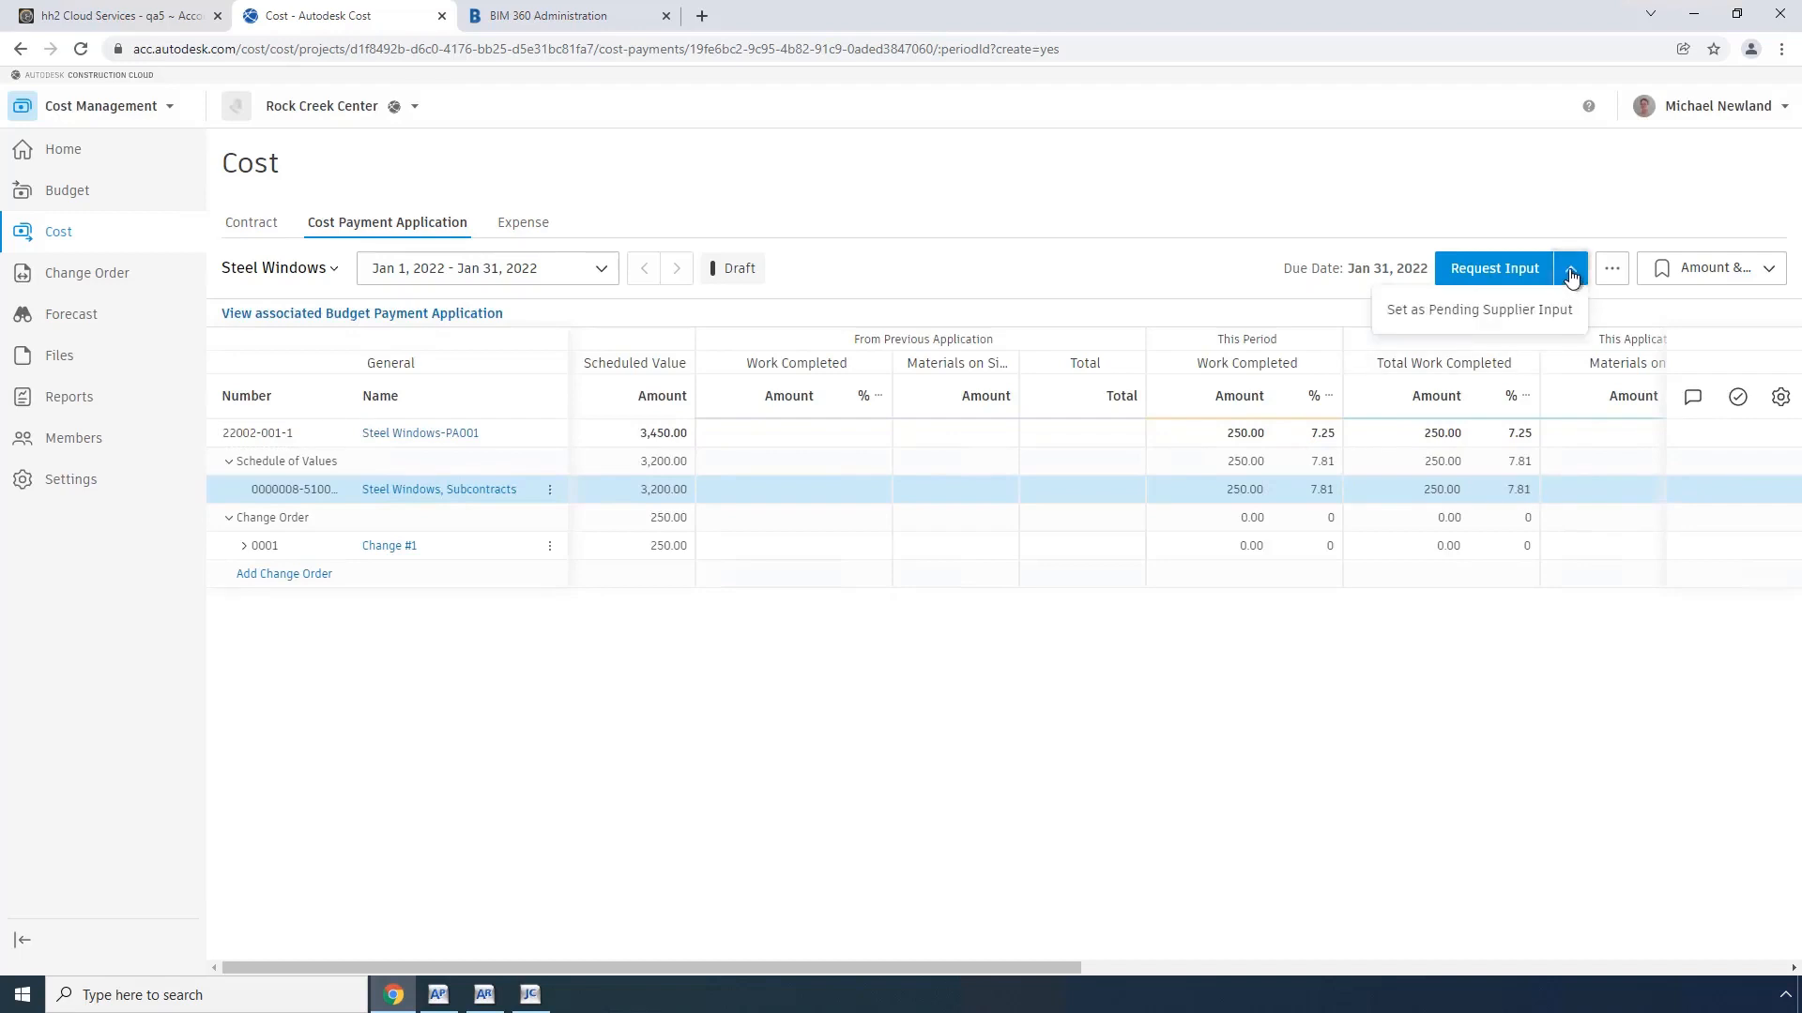
{"action": "left_click", "coordinate": [1535, 311]}
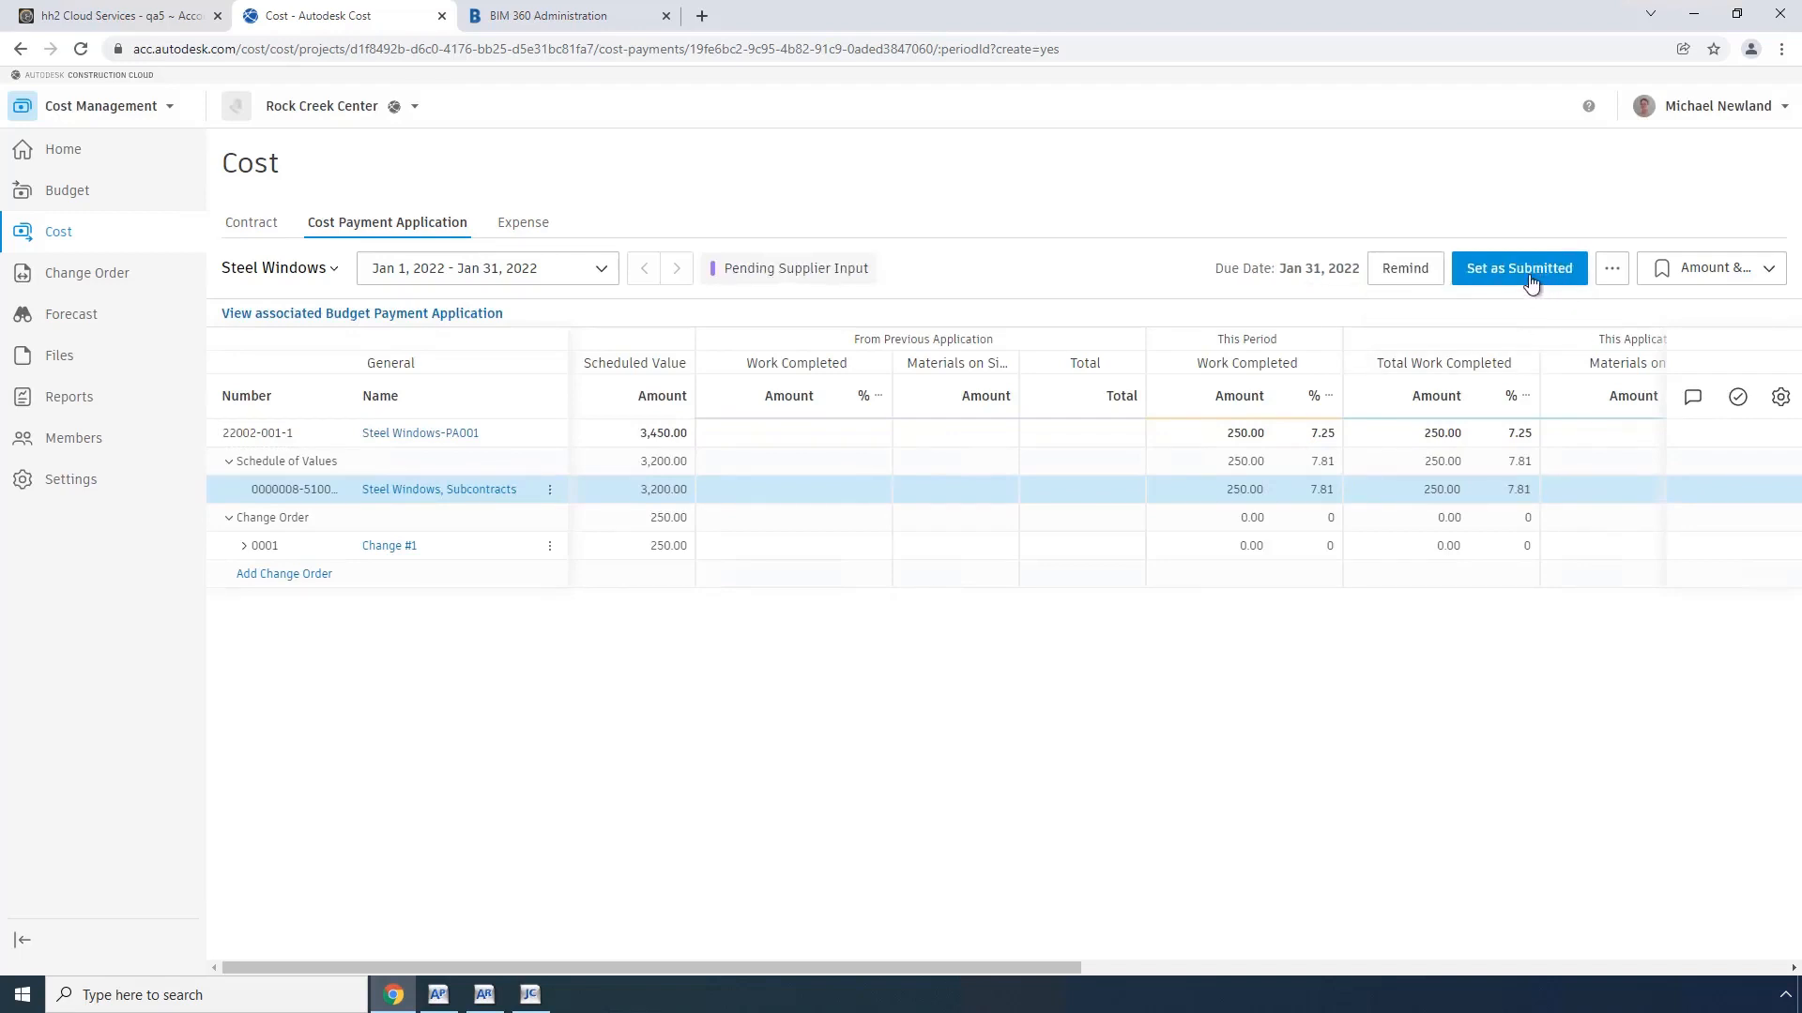
{"action": "left_click", "coordinate": [1494, 279]}
{"action": "left_click", "coordinate": [1550, 272]}
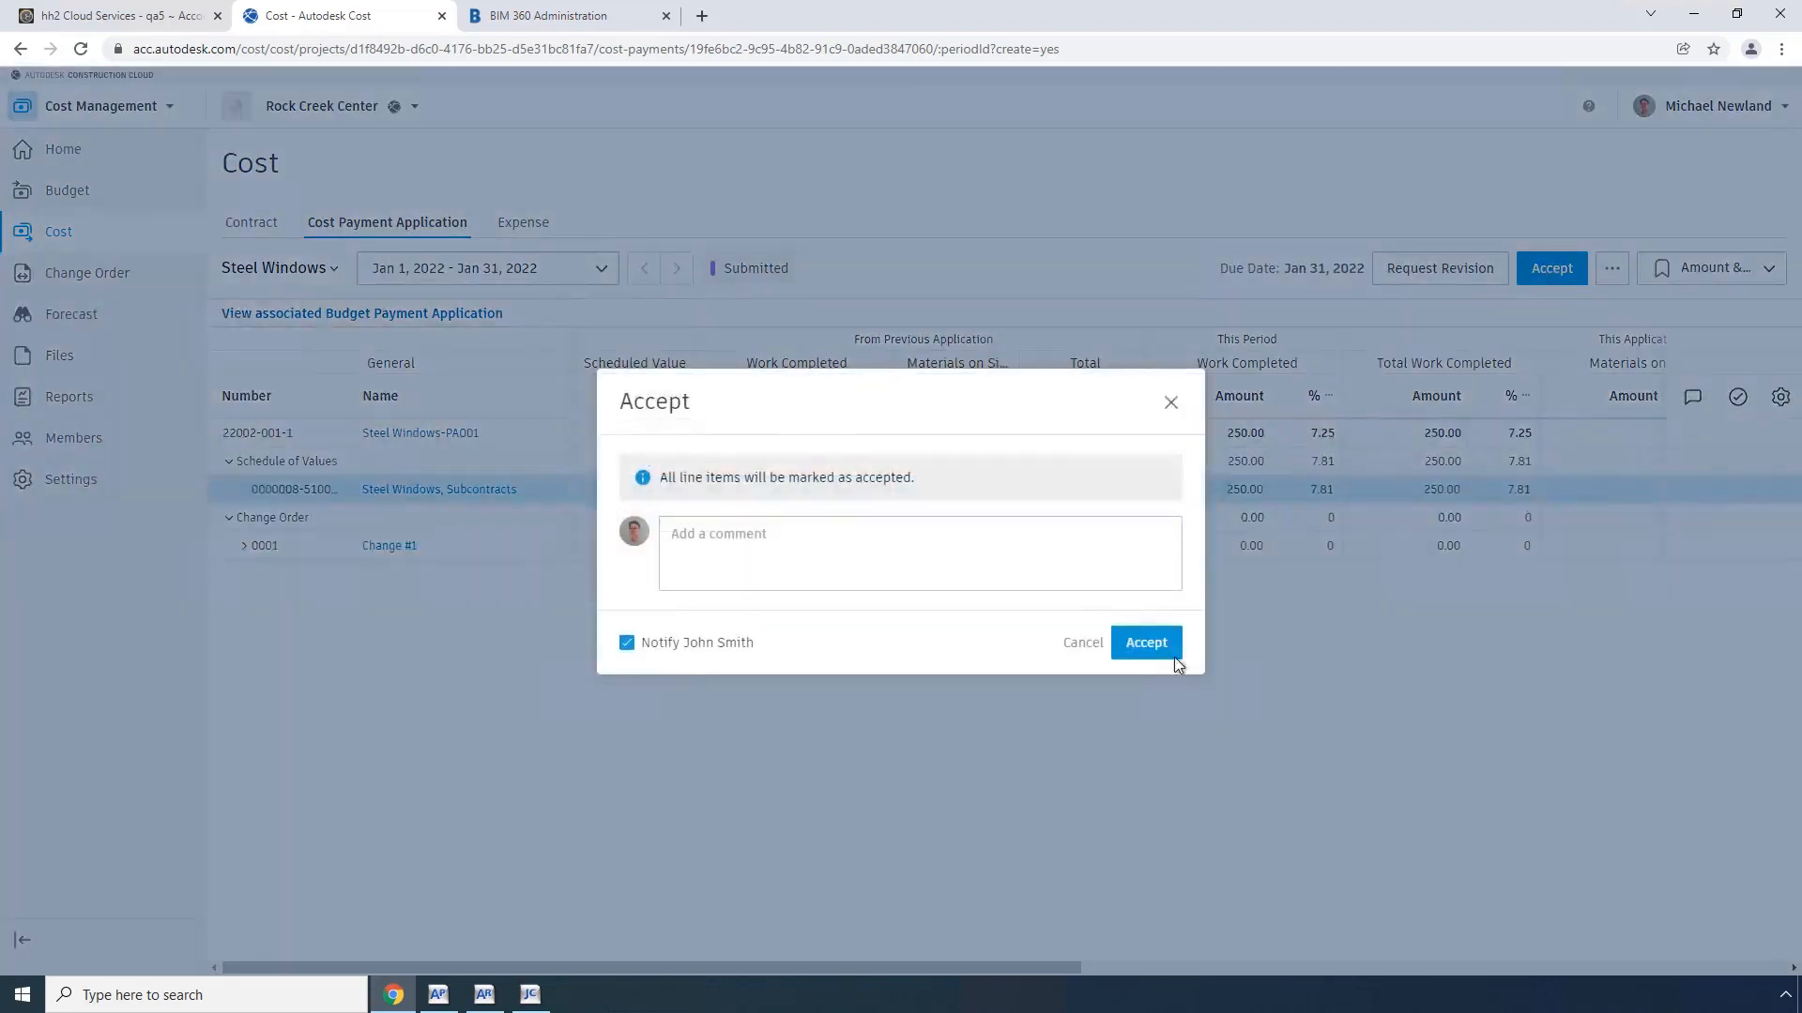
{"action": "left_click", "coordinate": [1149, 645]}
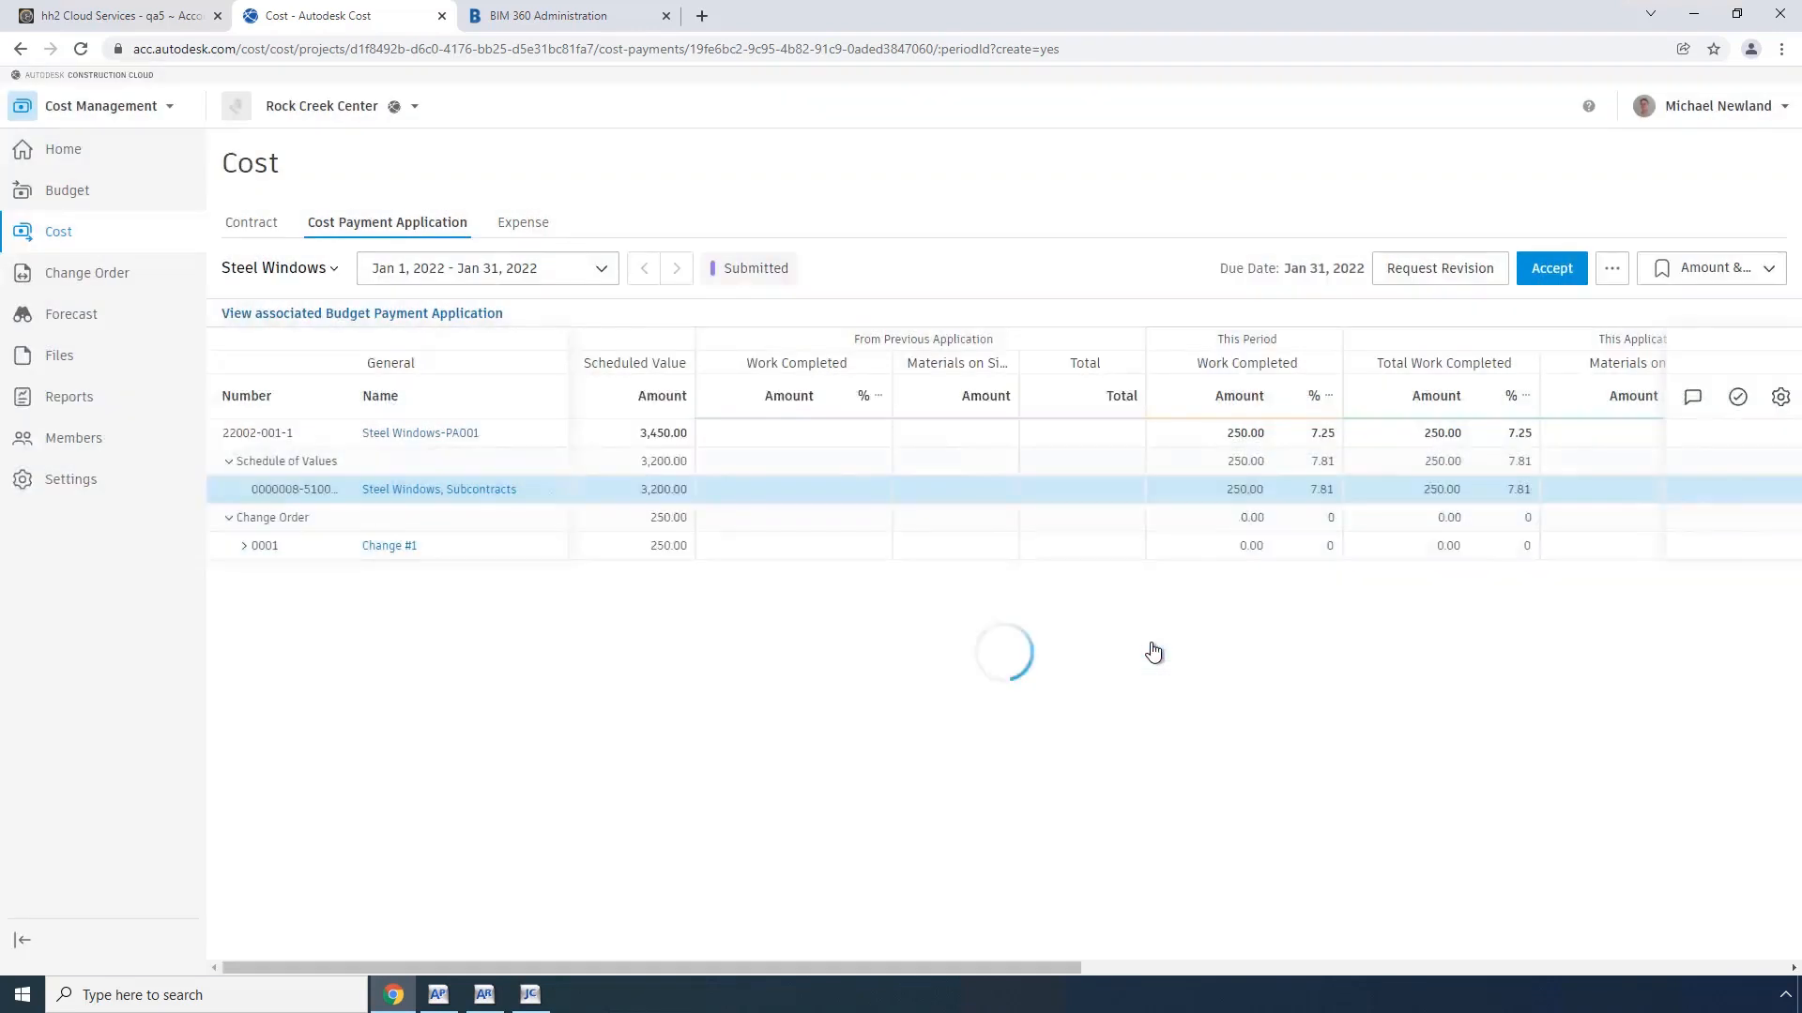
{"action": "left_click", "coordinate": [1547, 270]}
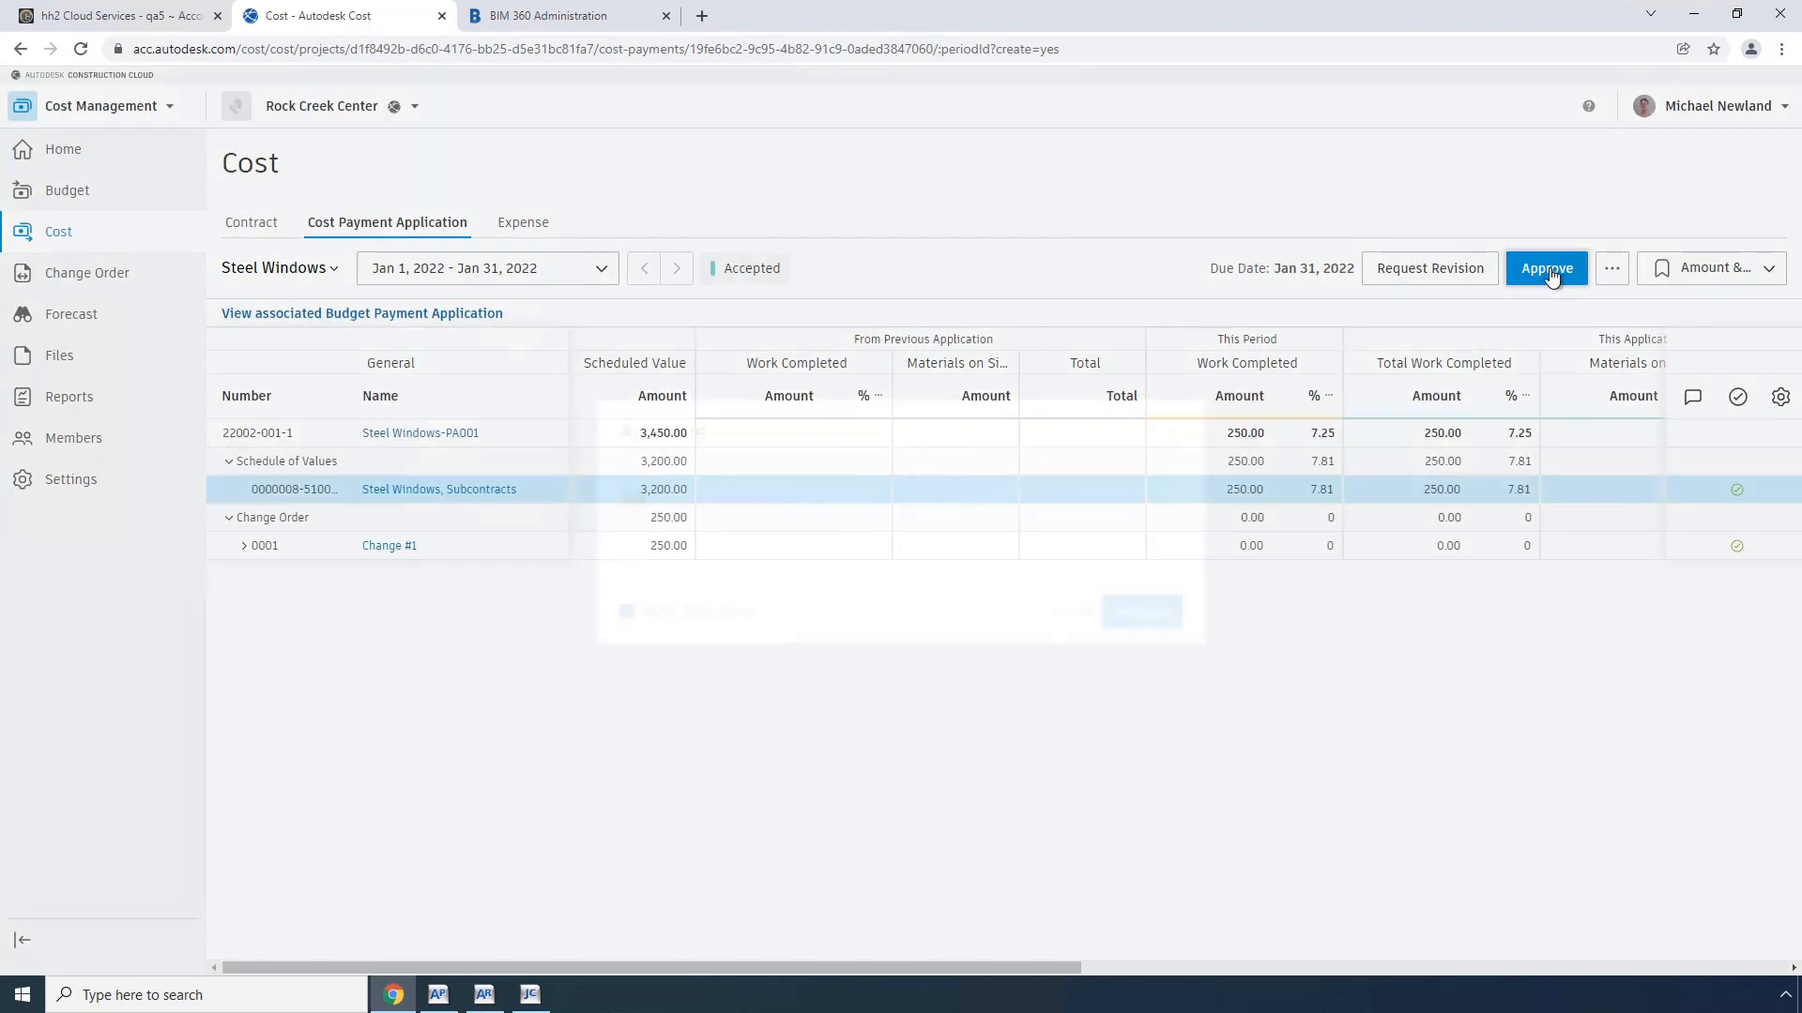
{"action": "left_click", "coordinate": [1139, 612]}
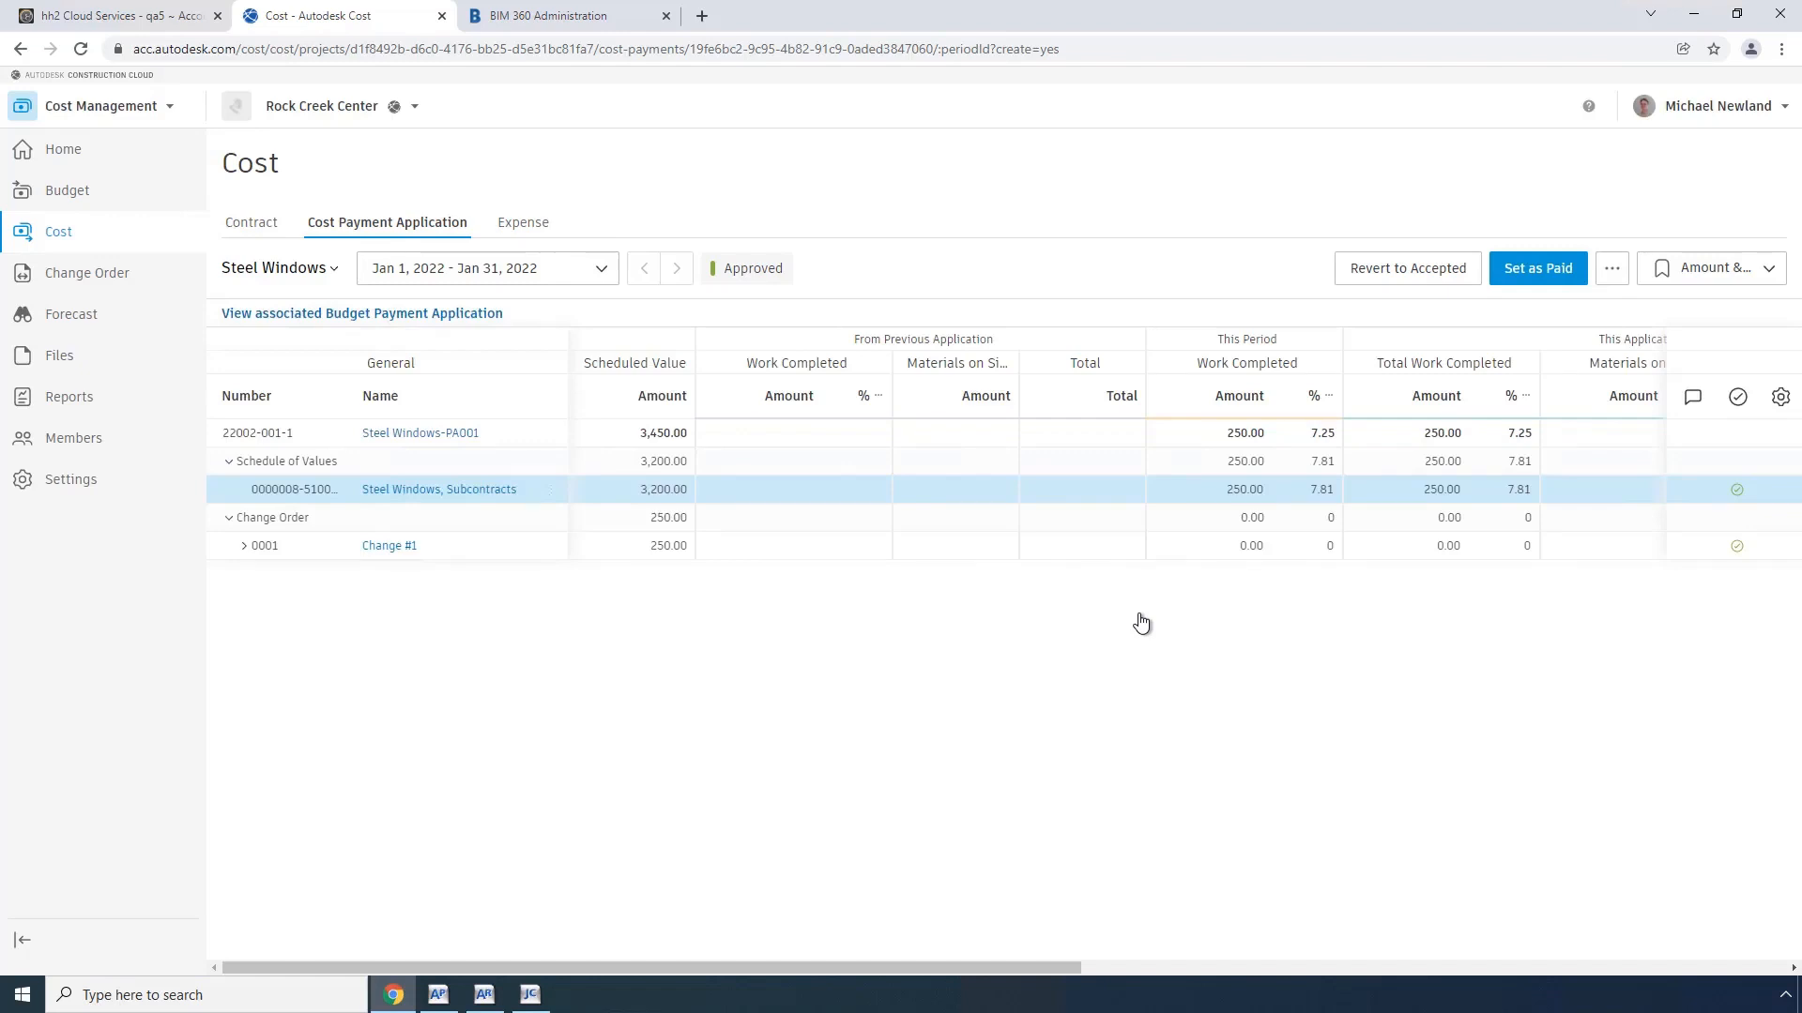
Step: Switch to hh2 and run a manual inbound sync of all Invoice records
{"action": "left_click", "coordinate": [122, 17]}
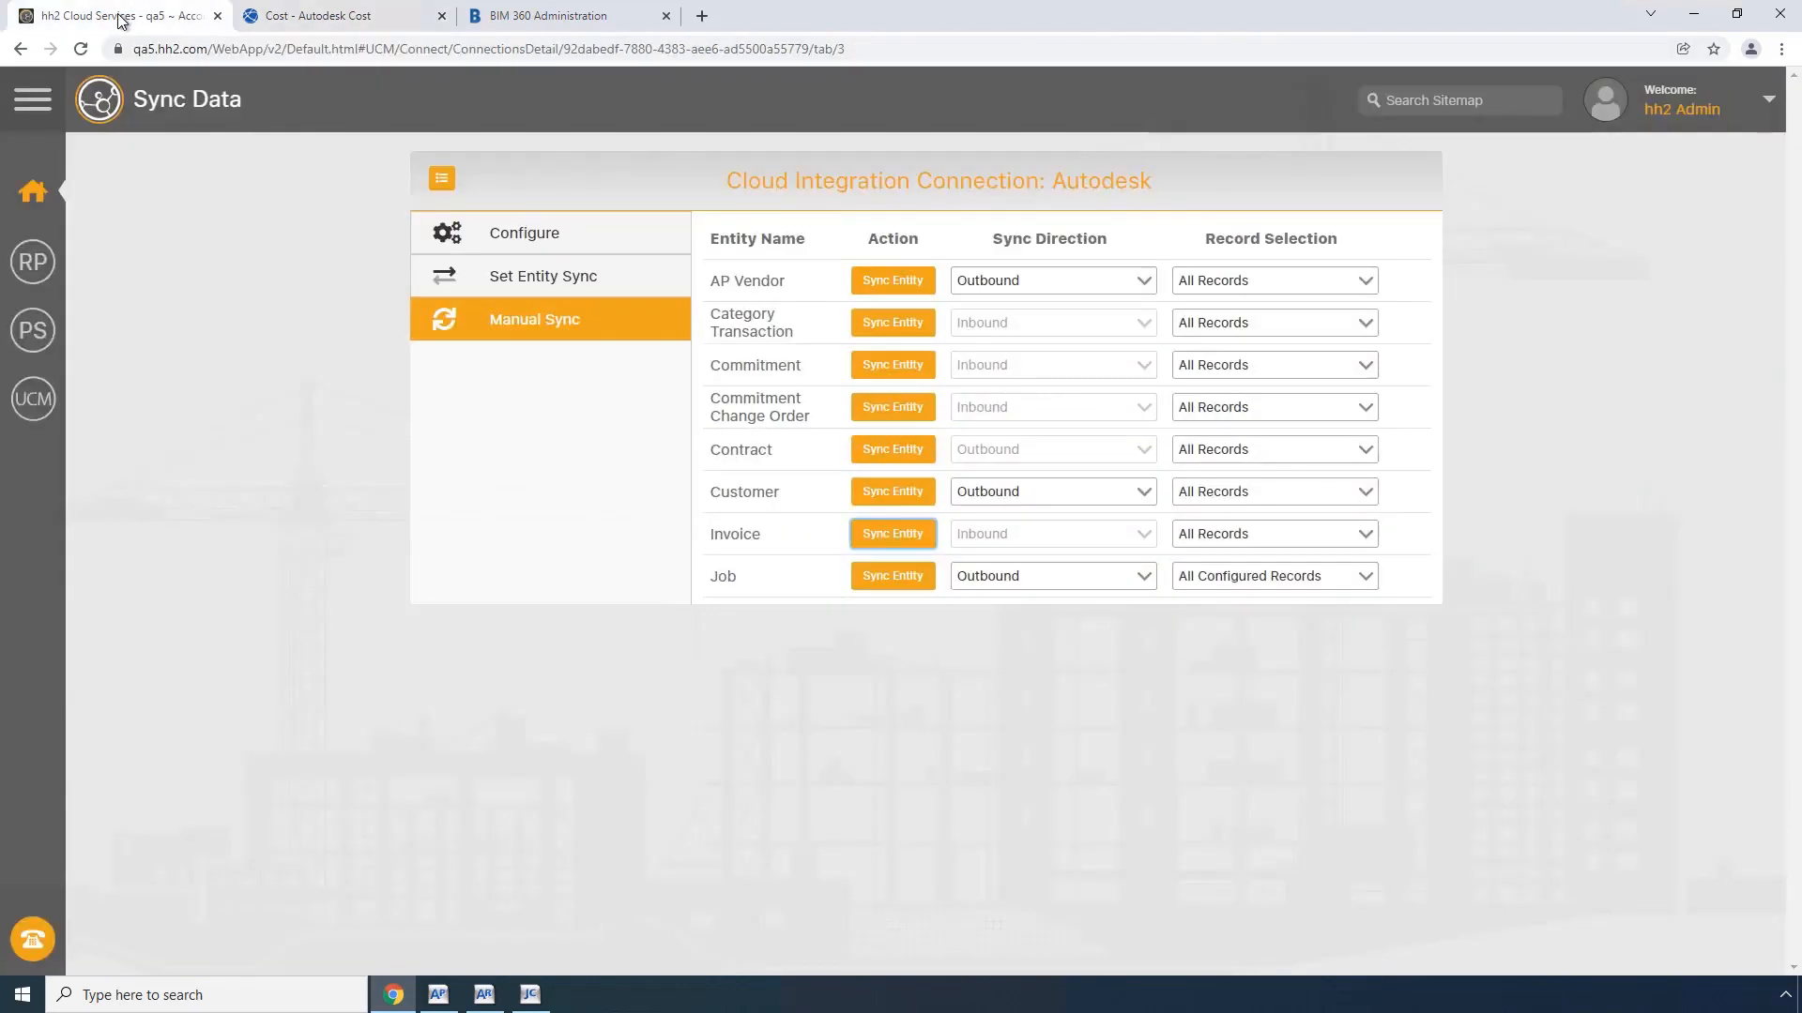
{"action": "left_click", "coordinate": [892, 537]}
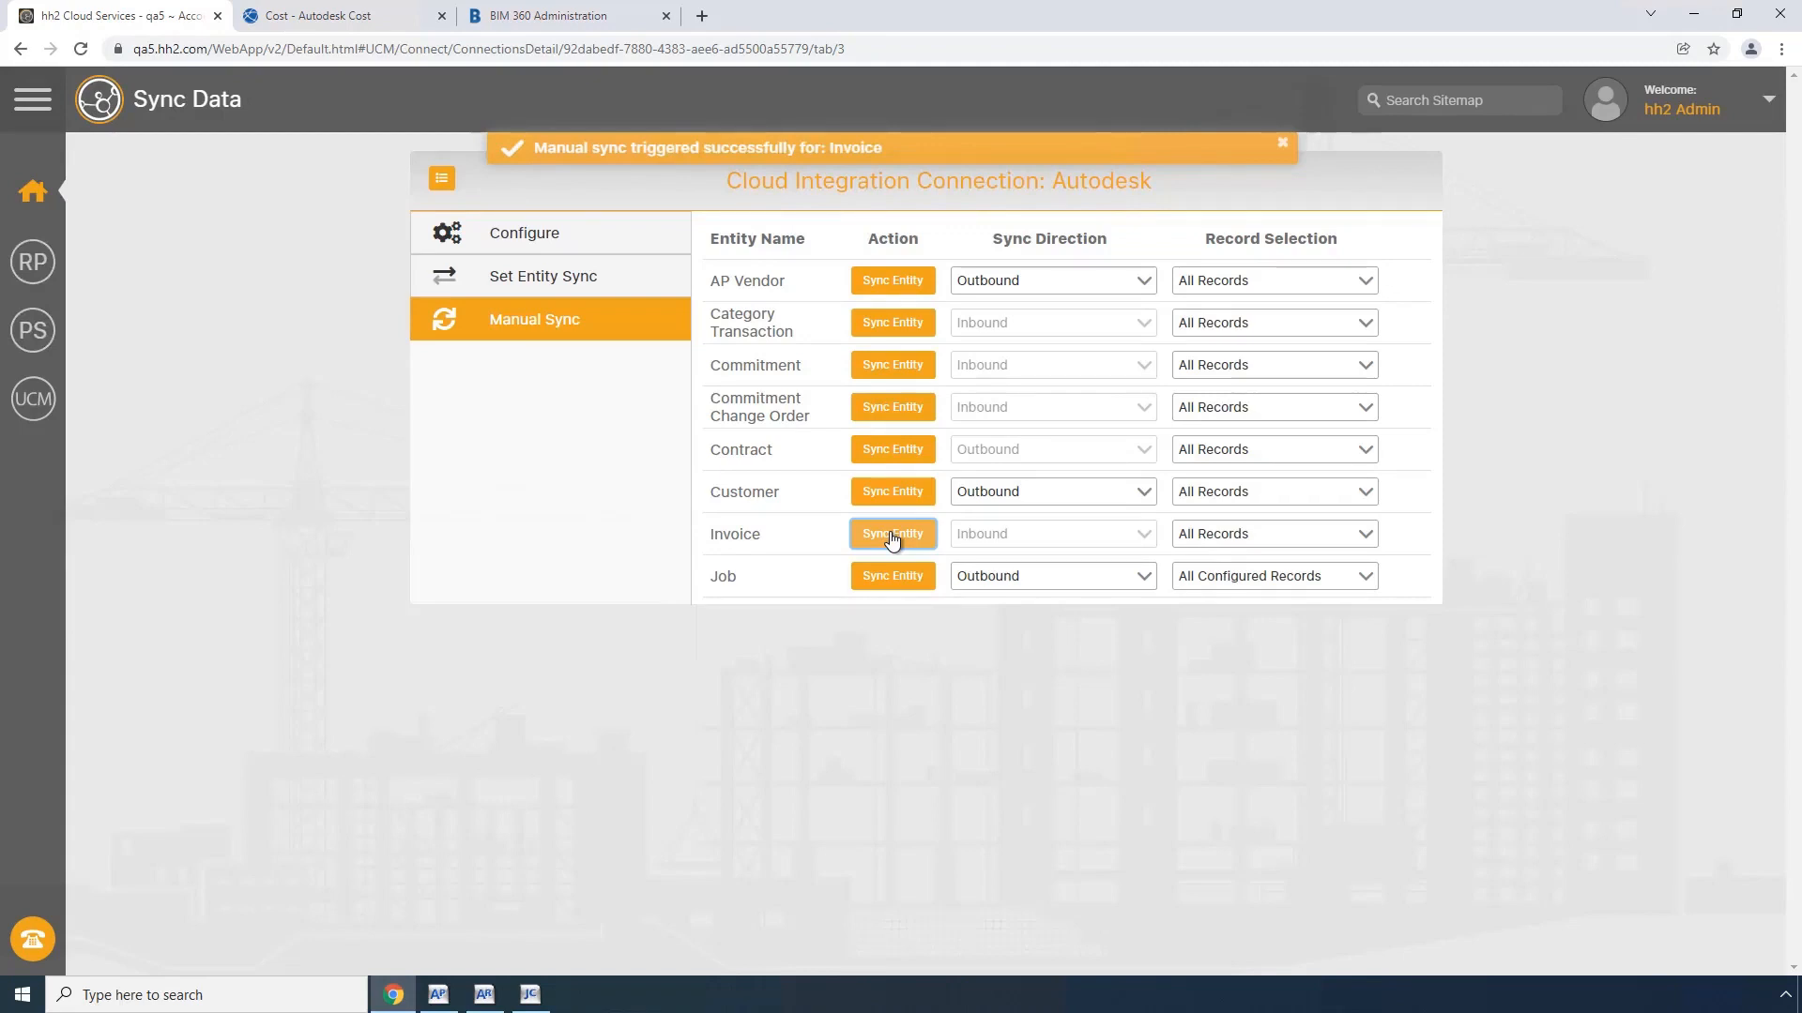
Step: Switch to Sage 300 Accounts Payable, run the Invoice Register inquiry on the master file and open vendor B1 Builders' invoices
{"action": "left_click", "coordinate": [441, 998]}
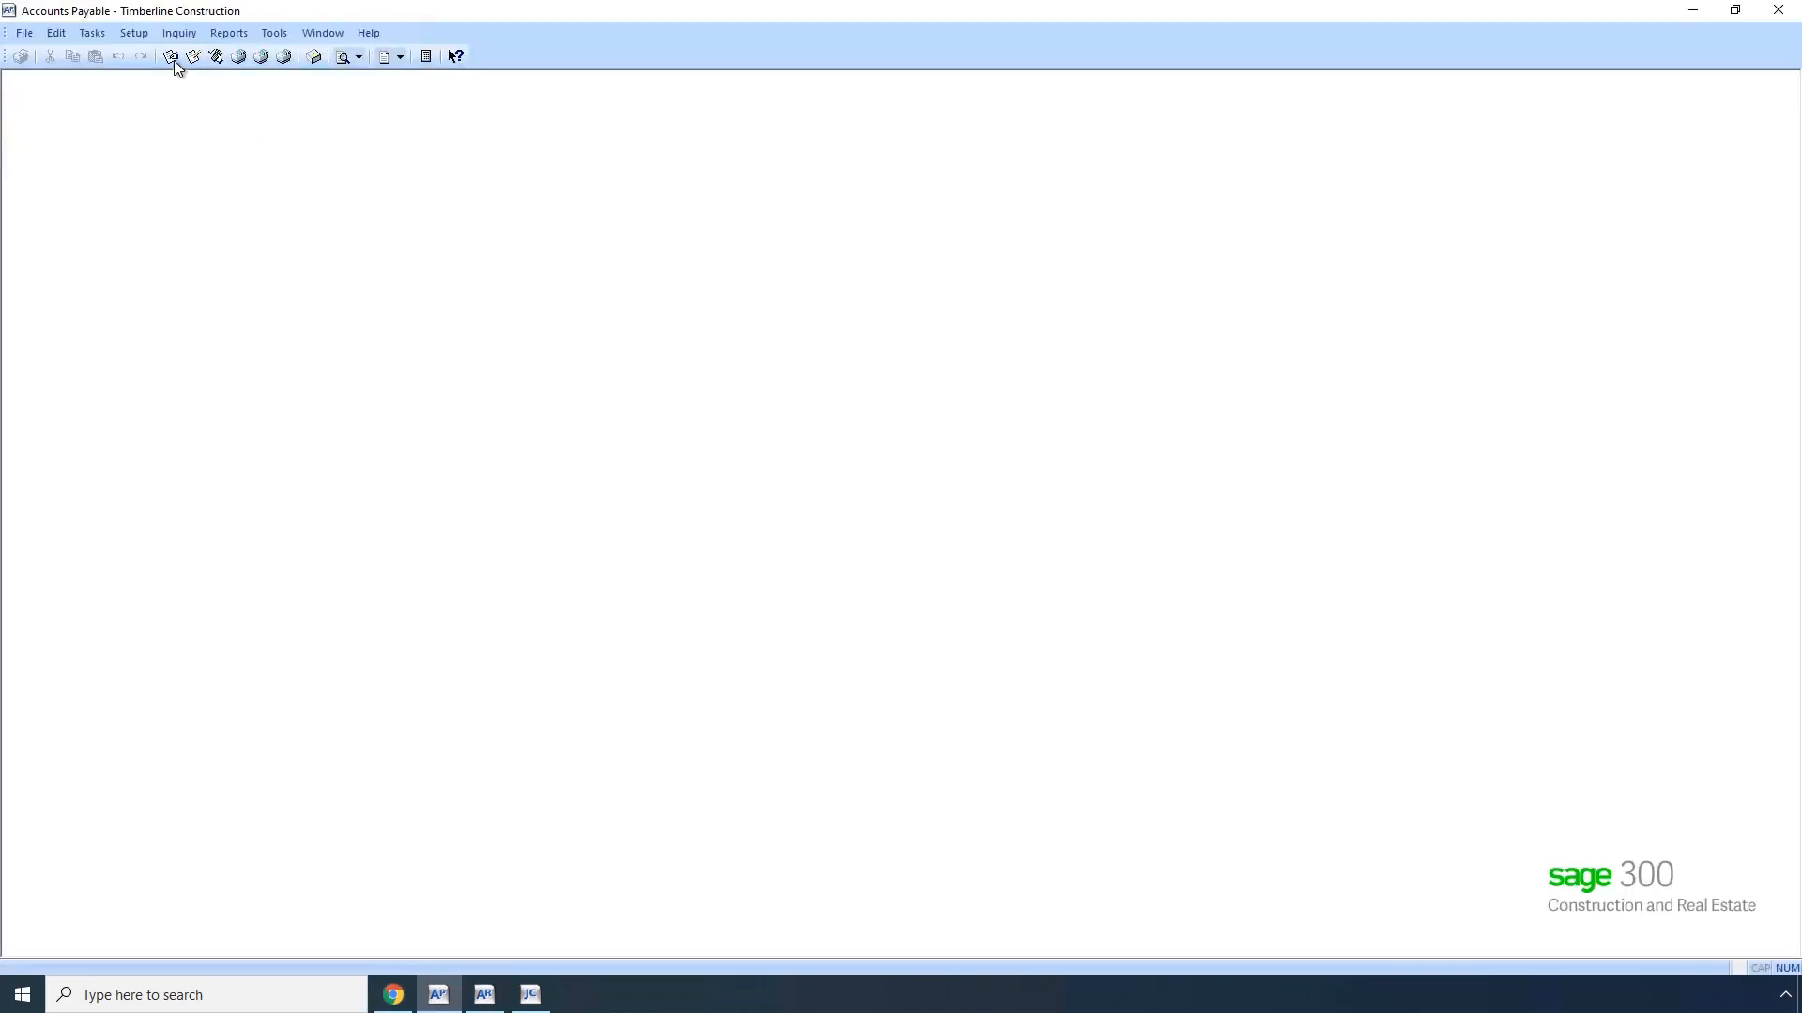
{"action": "left_click", "coordinate": [180, 34]}
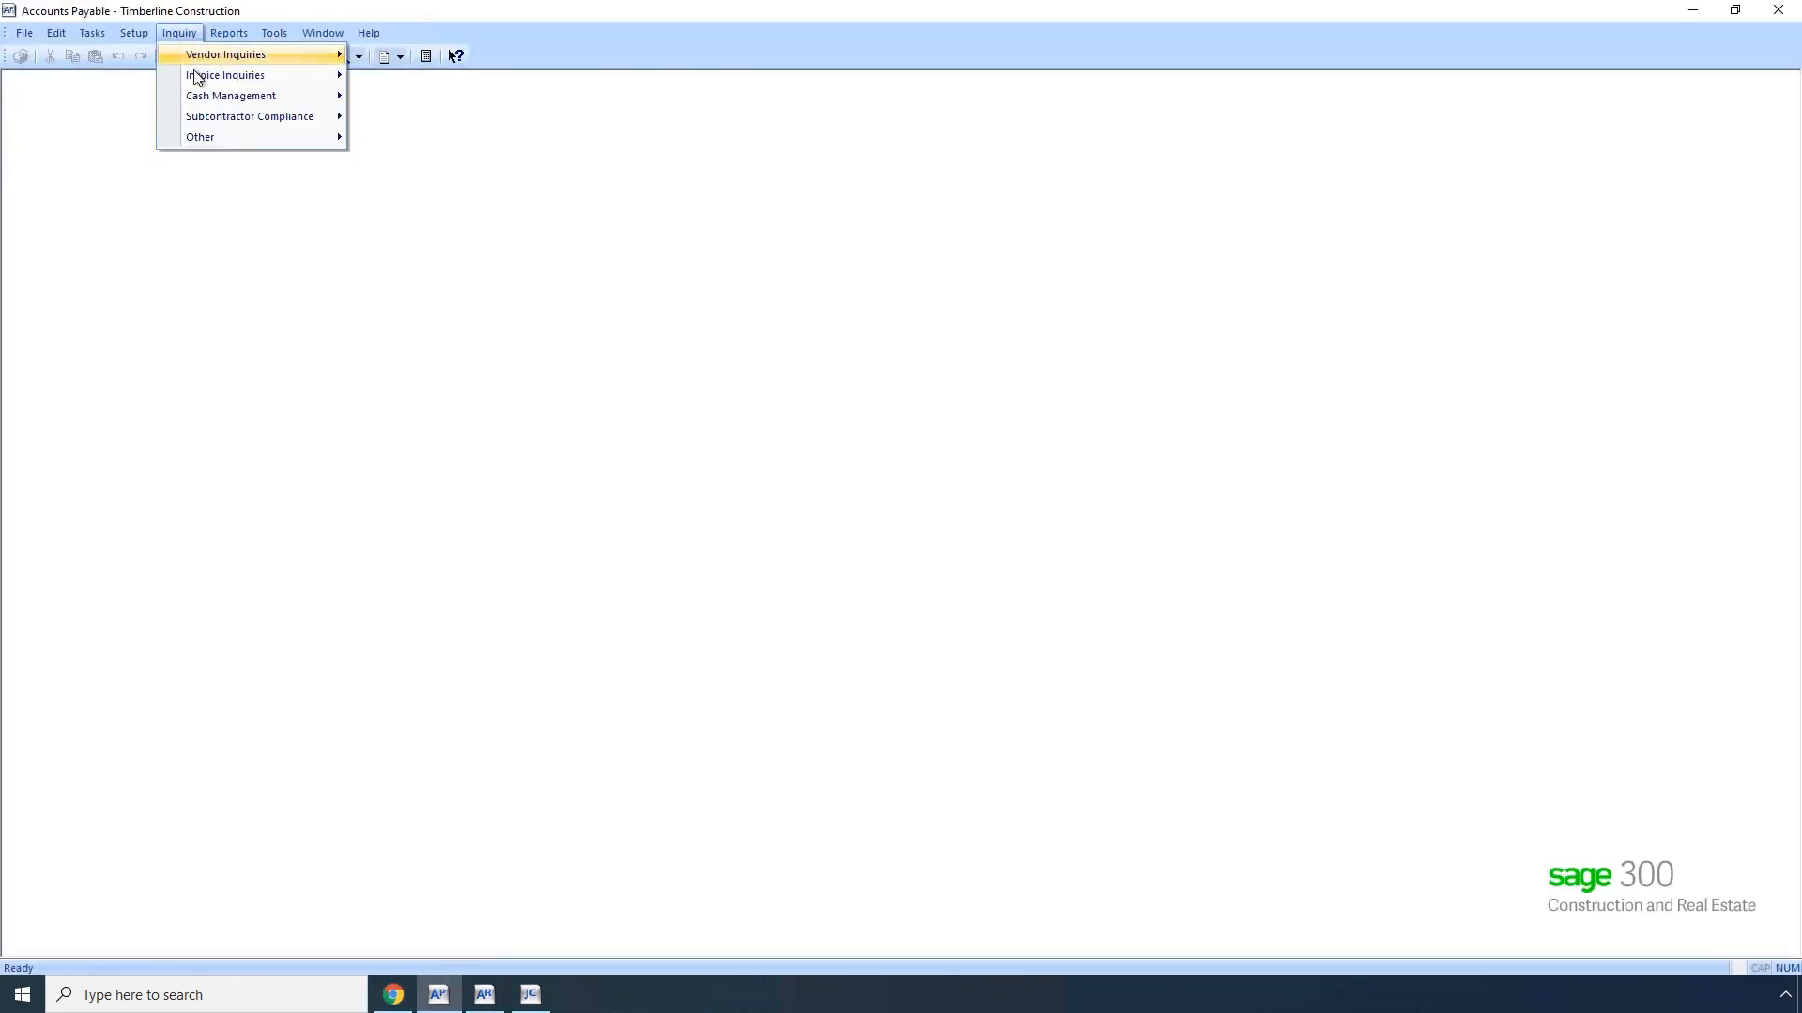
{"action": "mouse_move", "coordinate": [196, 75]}
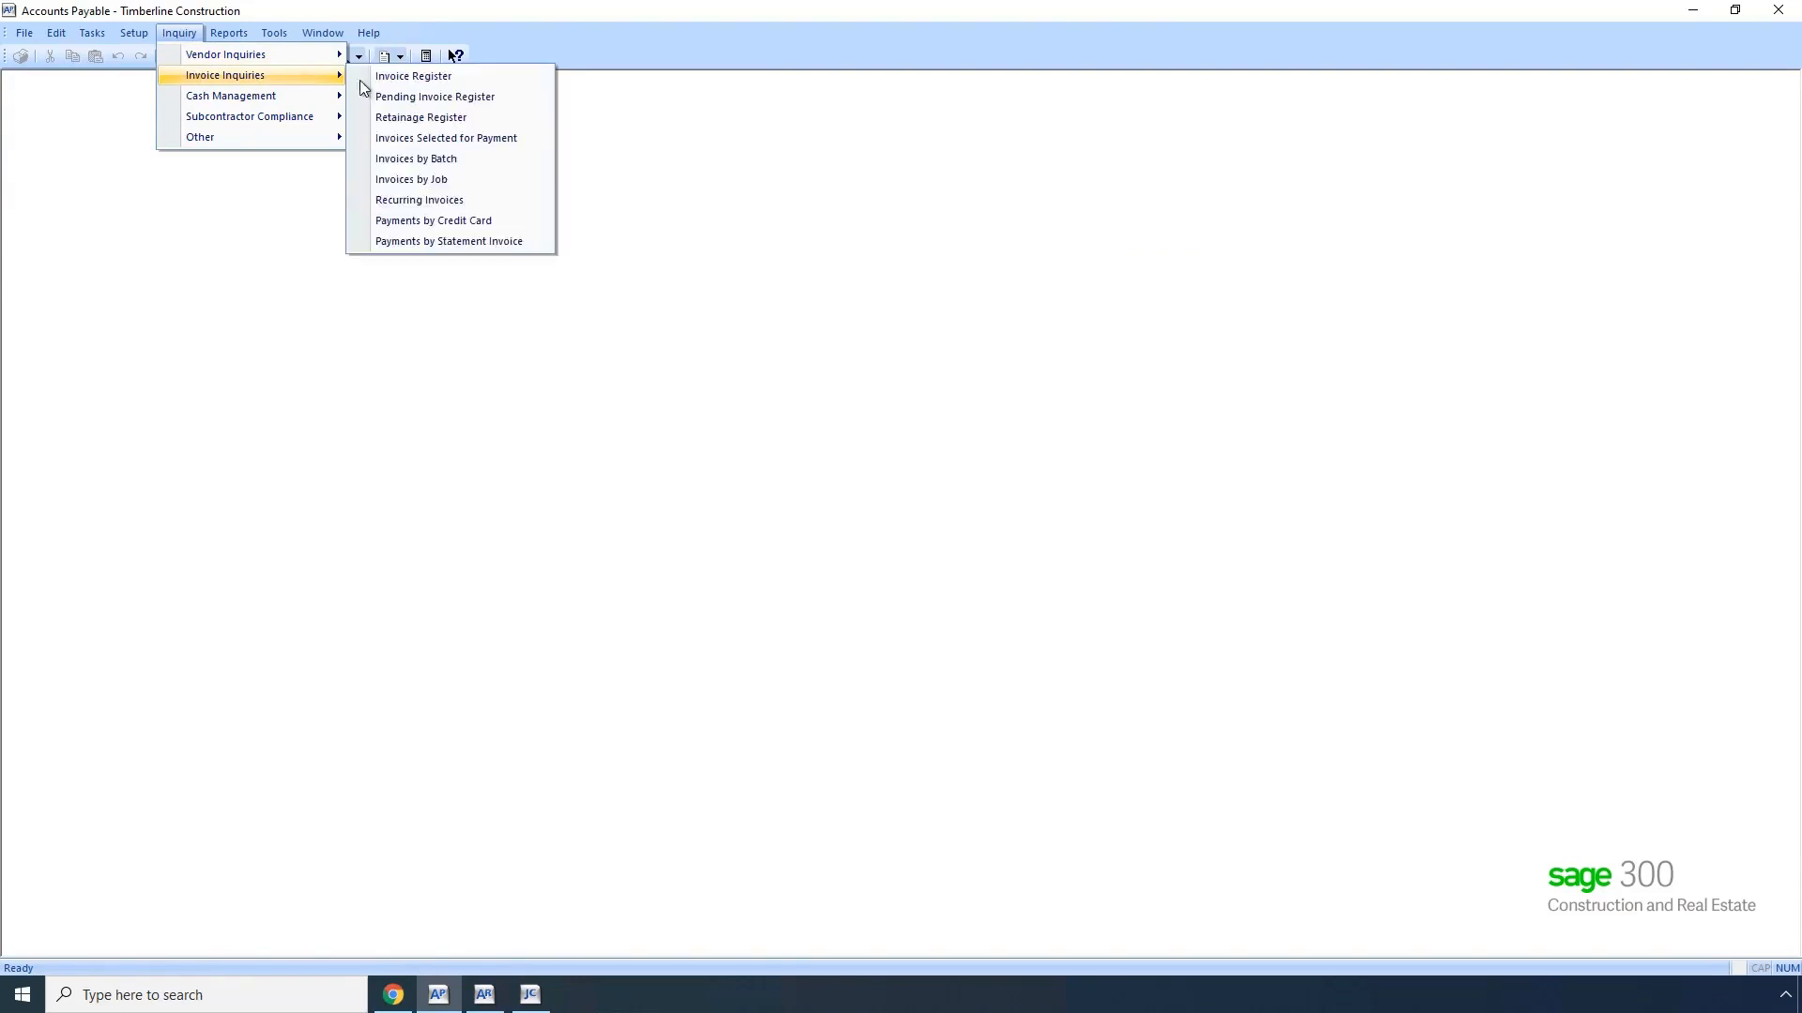
{"action": "left_click", "coordinate": [410, 76]}
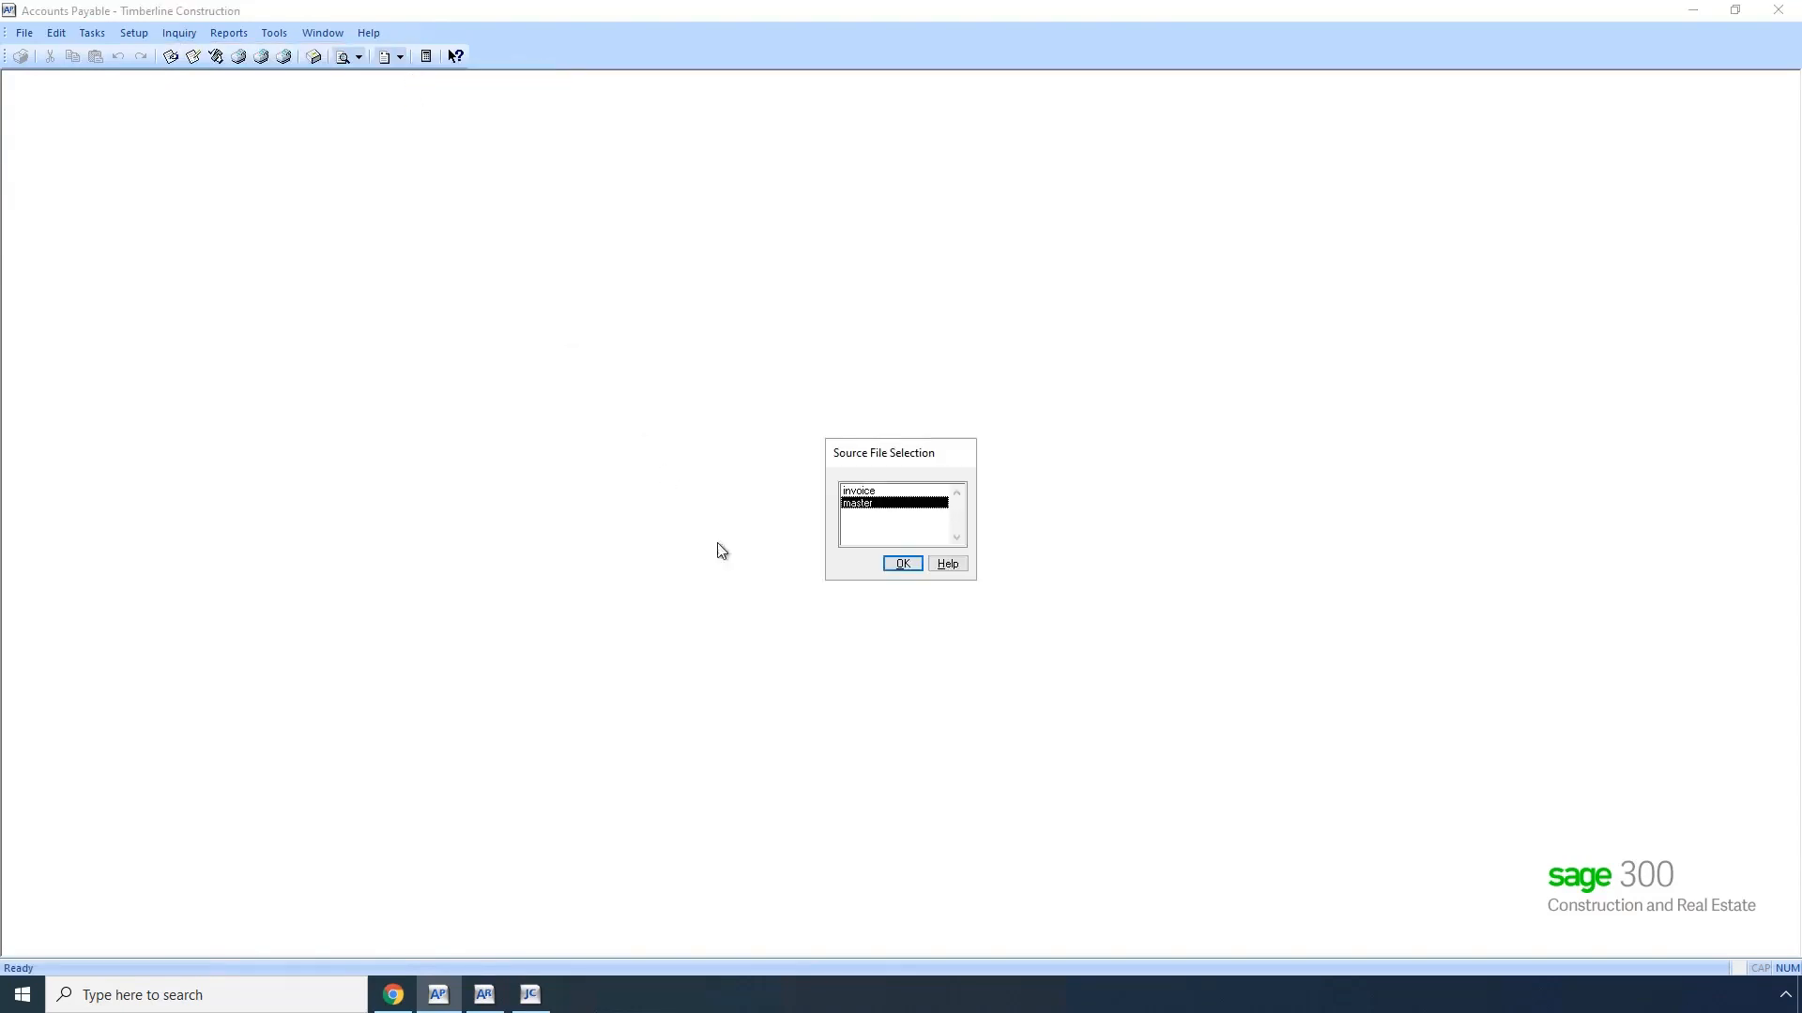
{"action": "left_click", "coordinate": [902, 565]}
{"action": "left_click", "coordinate": [894, 564]}
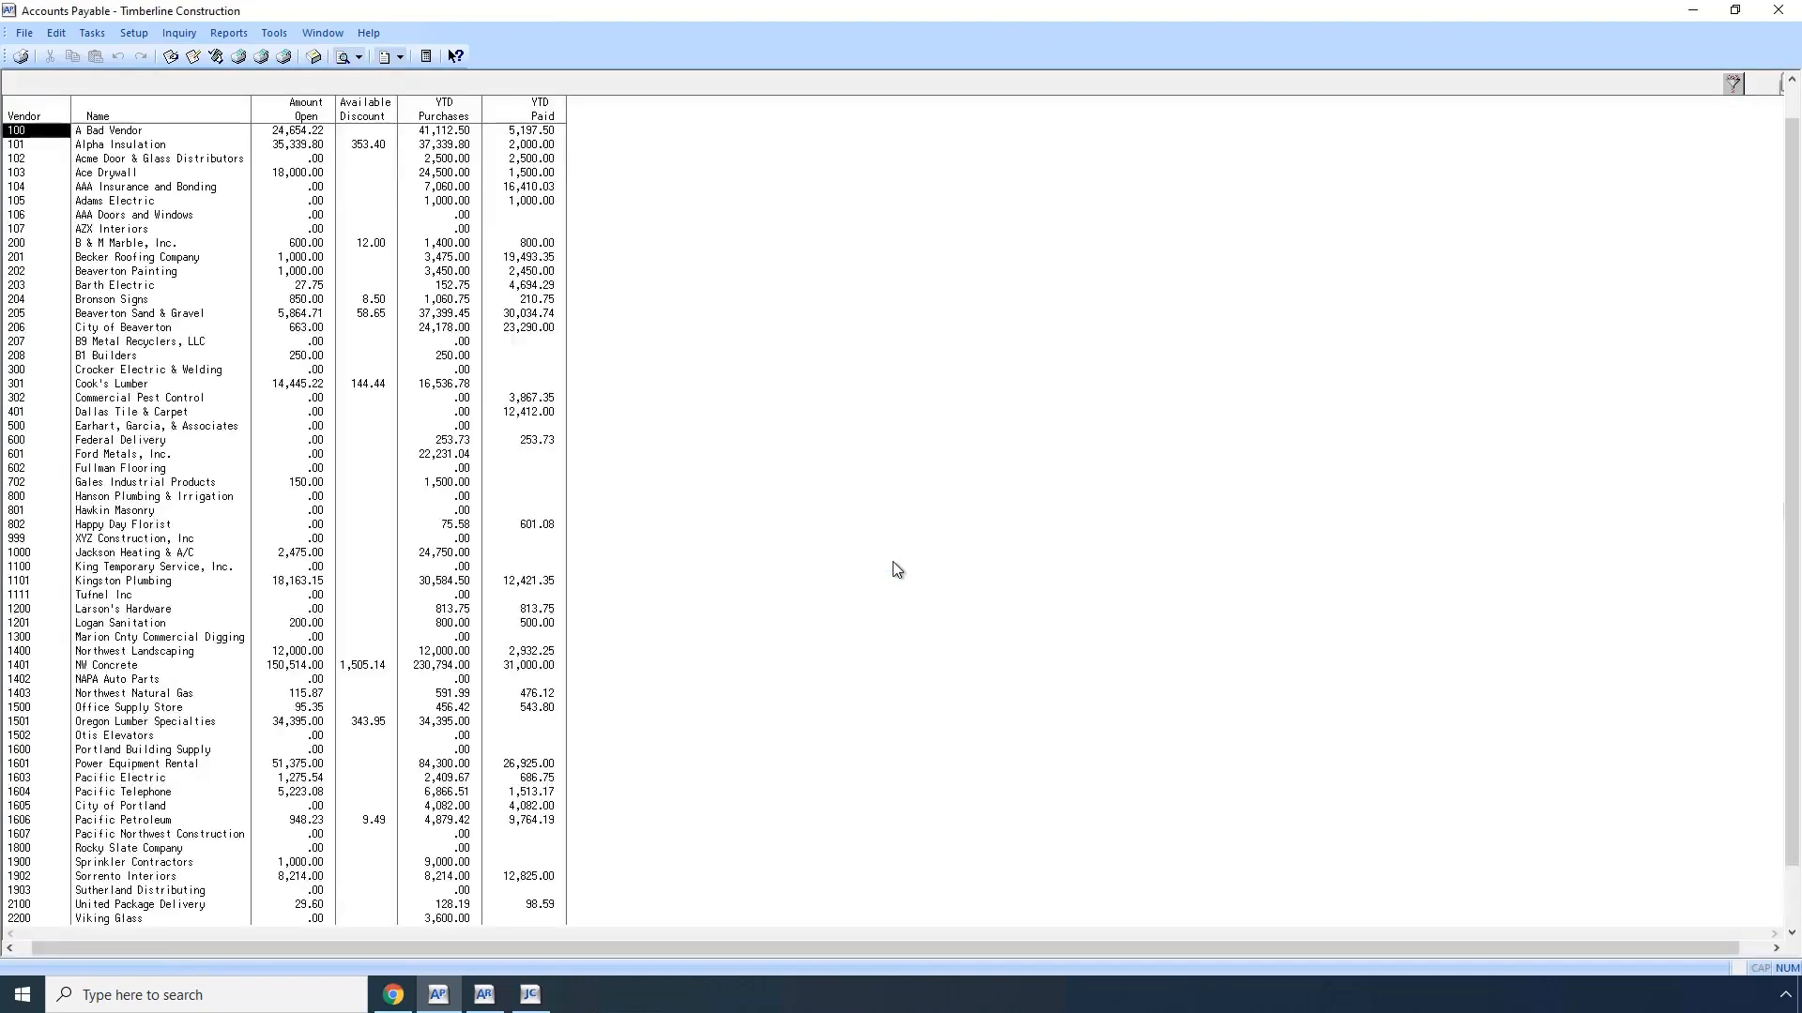
{"action": "type", "text": "208"}
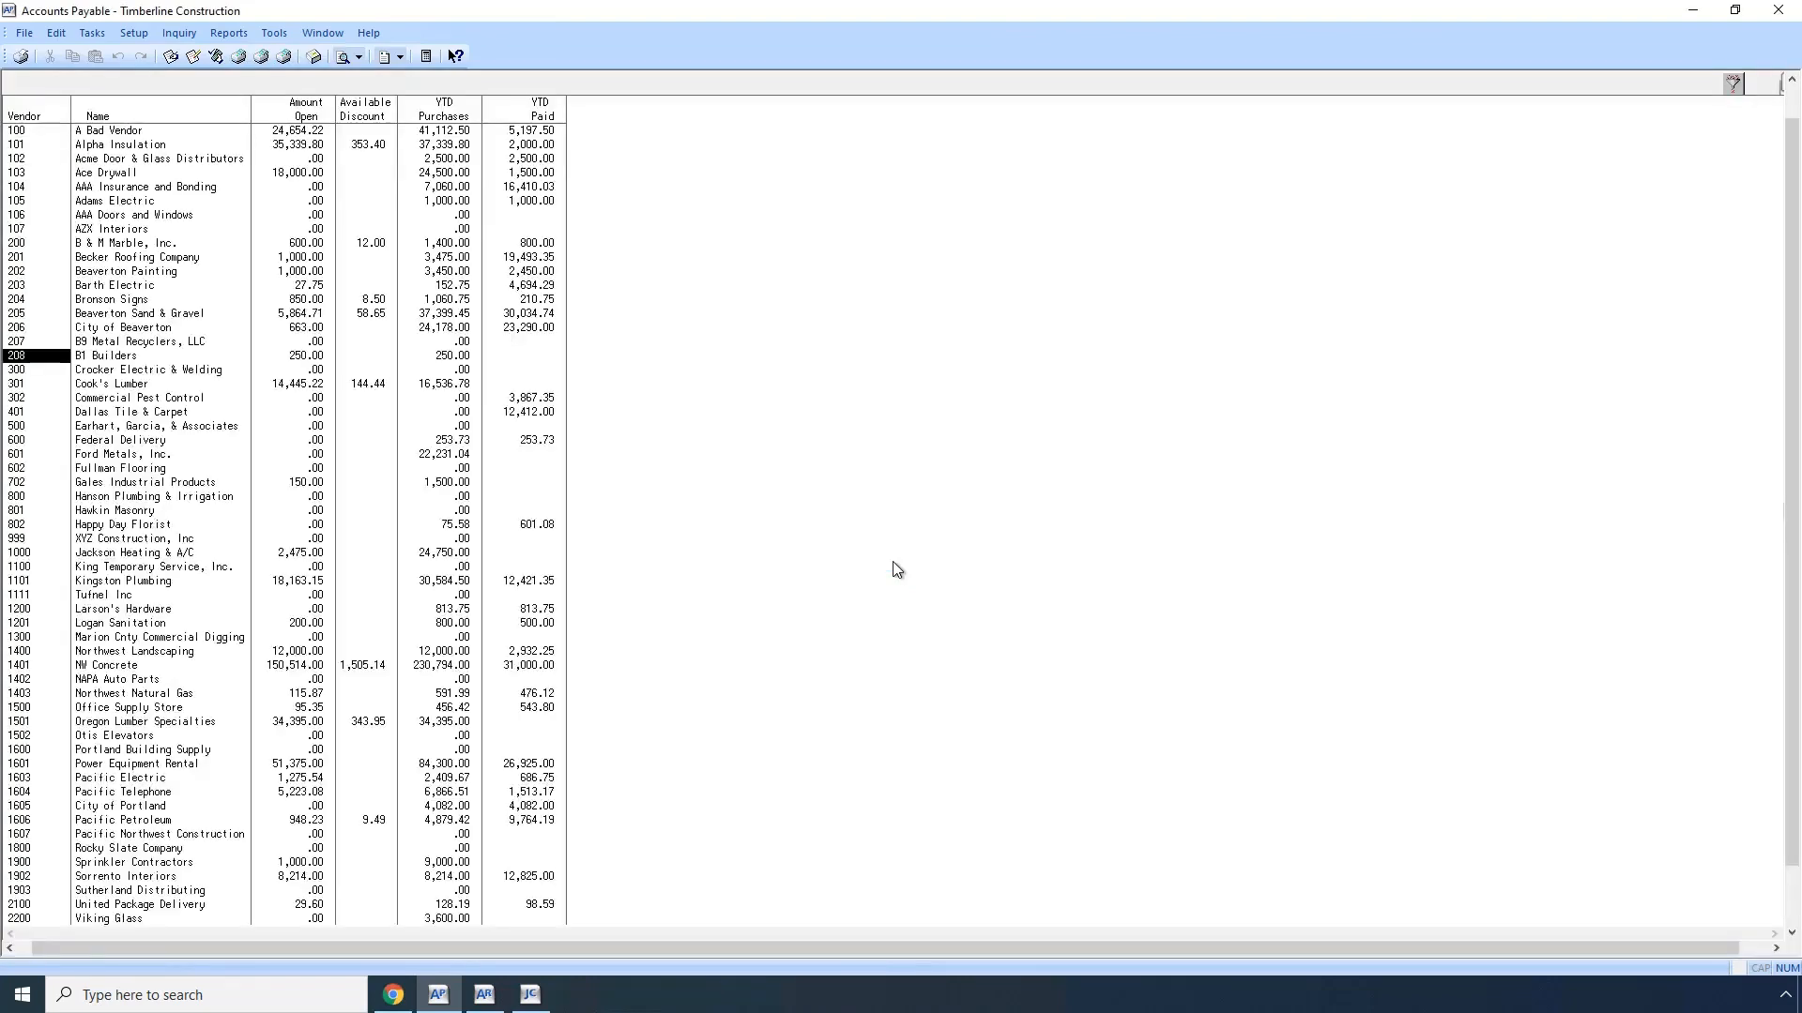
{"action": "key", "text": "Return"}
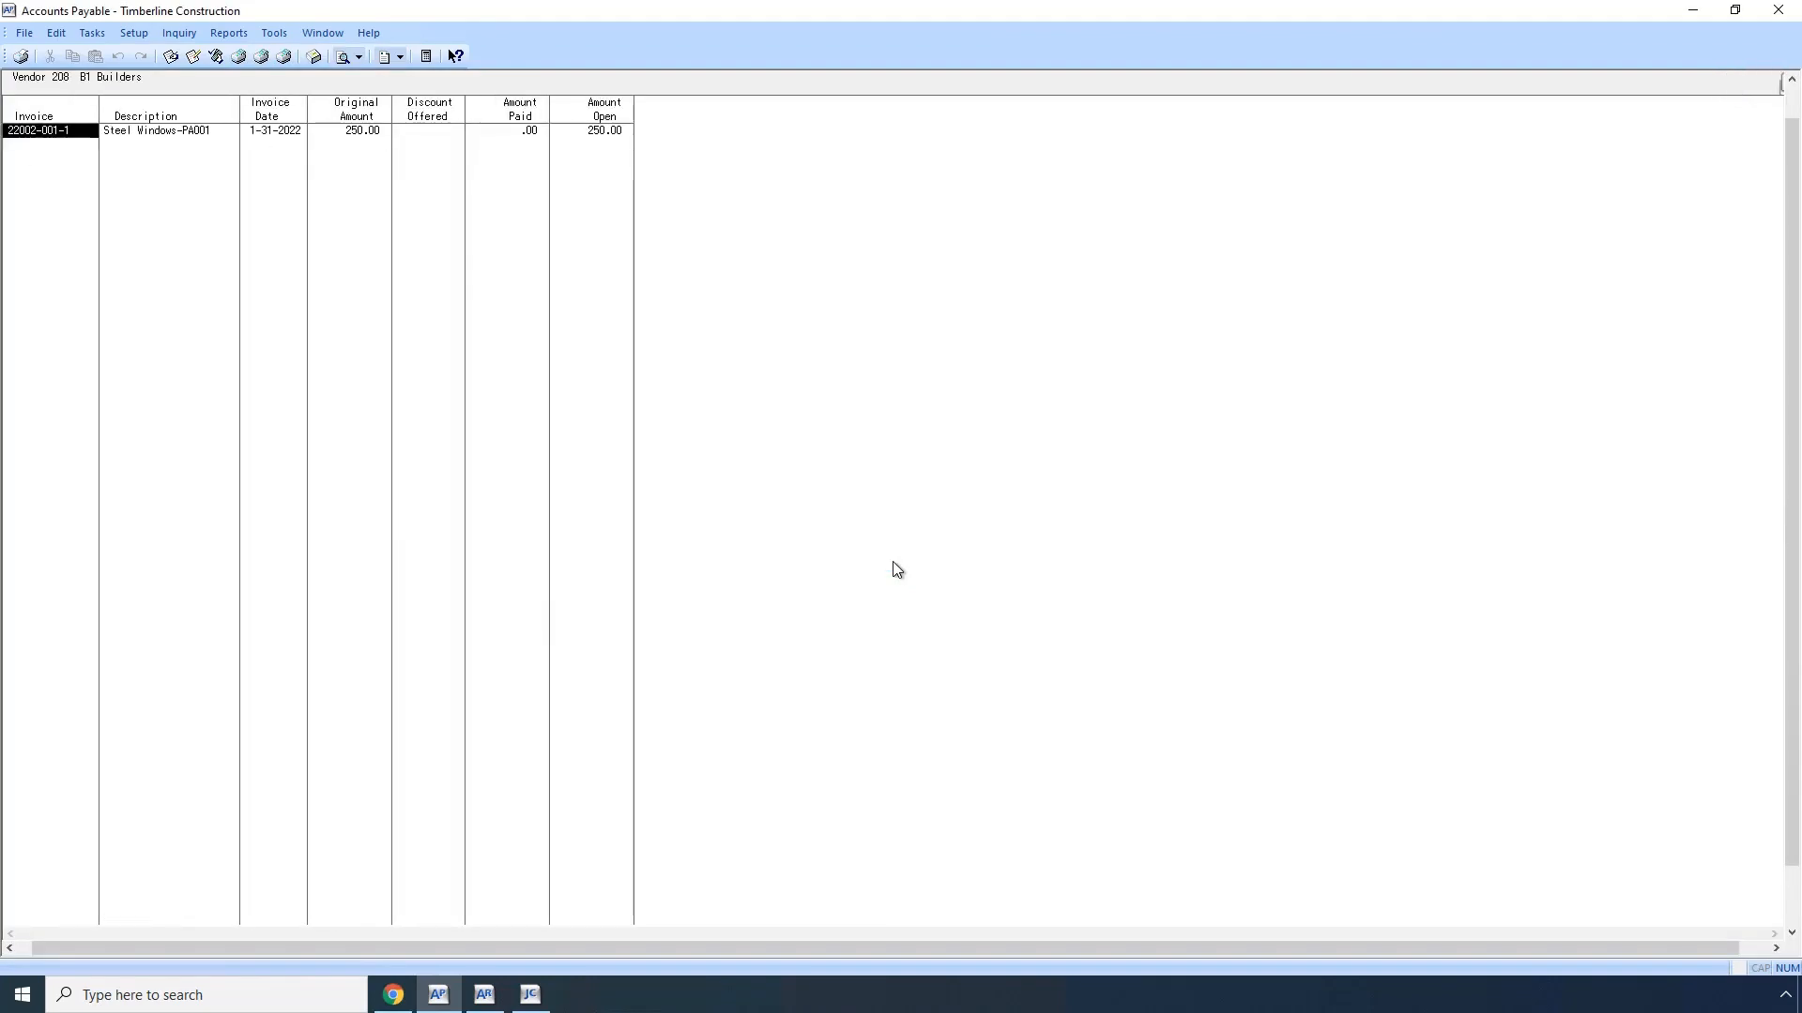
Step: Inspect the Steel Windows-PA001 invoice's commitment, job, cost code, category and expense account, and return to the vendor's invoice list
{"action": "double_click", "coordinate": [163, 138]}
{"action": "left_click", "coordinate": [457, 136]}
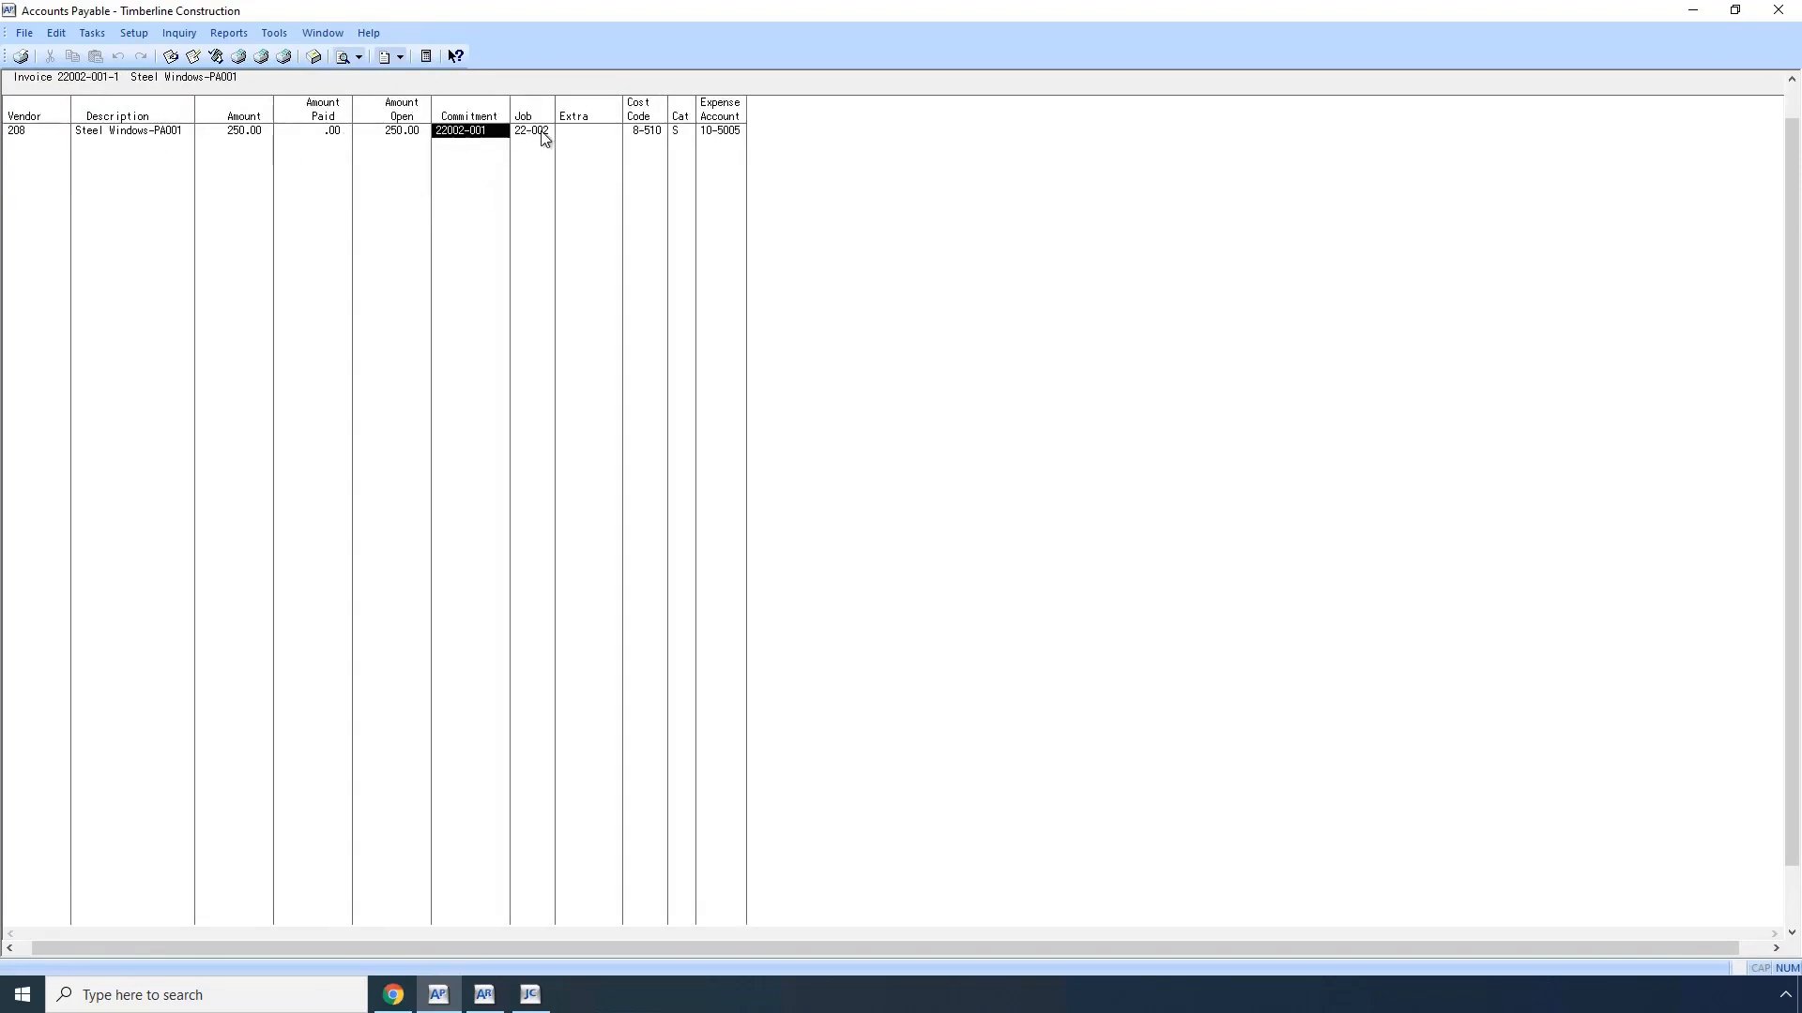
{"action": "left_click", "coordinate": [661, 136]}
{"action": "left_click", "coordinate": [717, 136]}
{"action": "left_click", "coordinate": [680, 136]}
{"action": "key", "text": "Escape"}
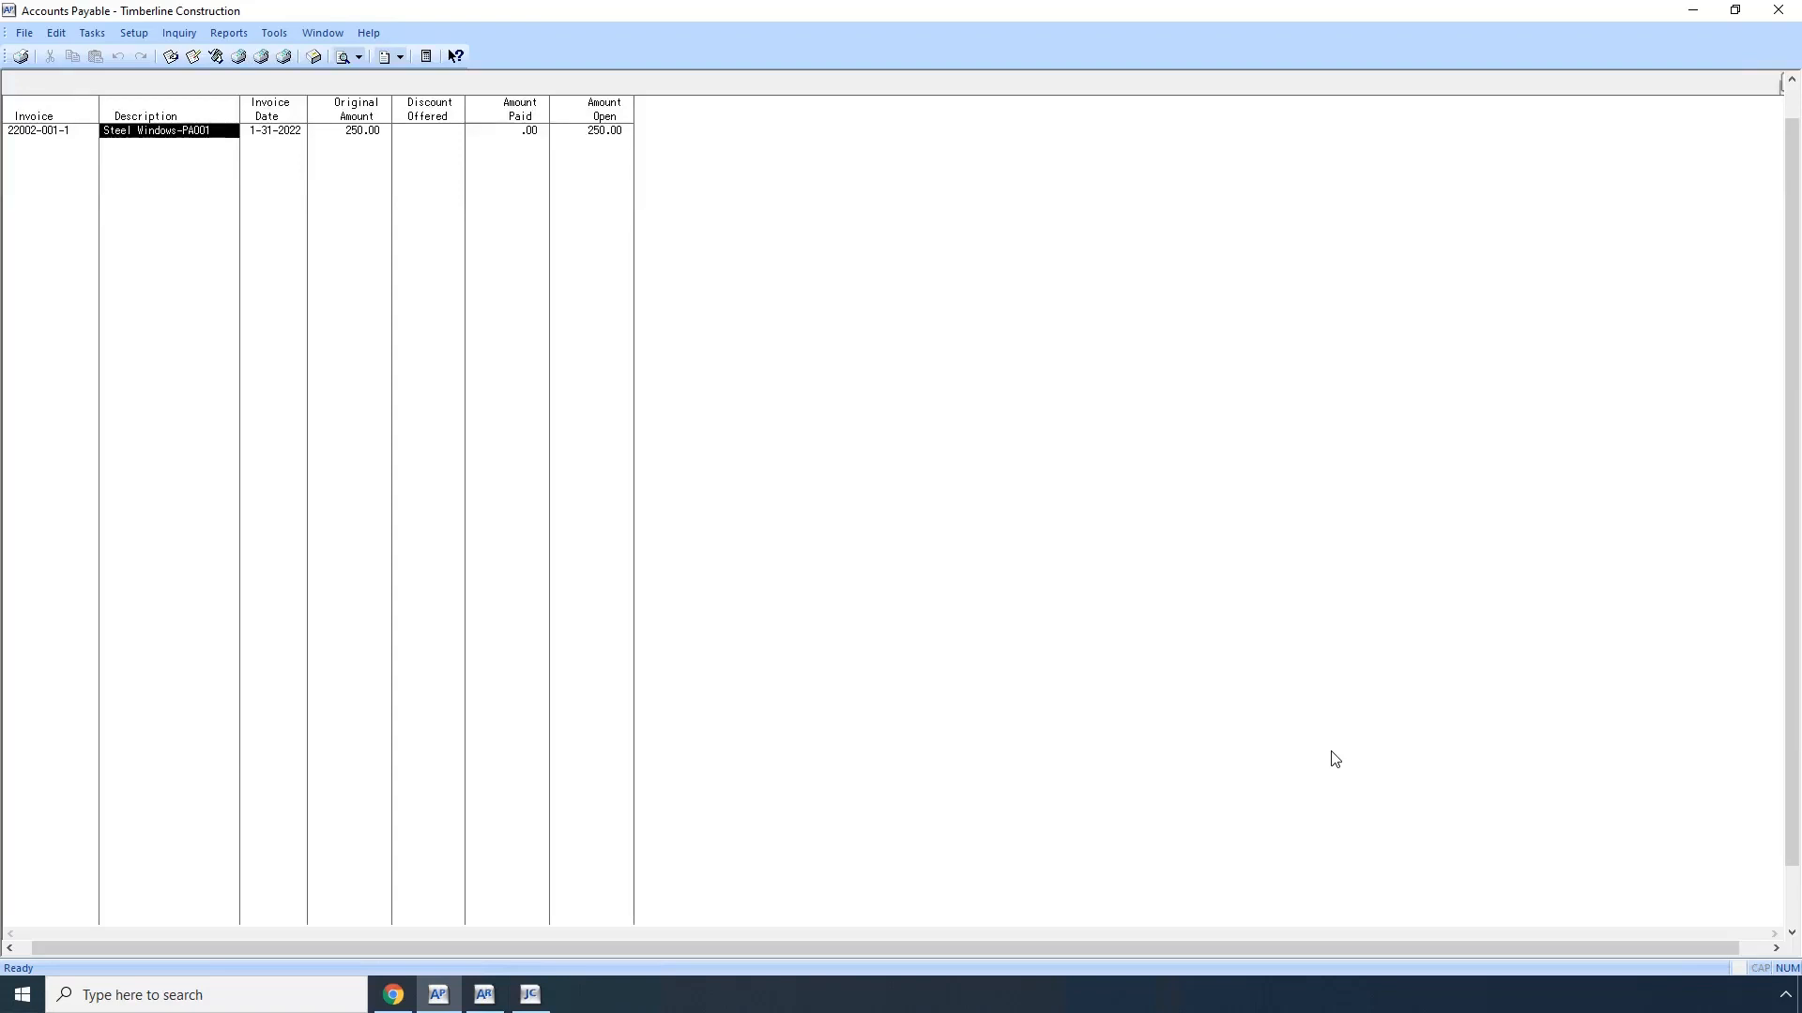
Step: Switch to Sage 300 Job Cost and run the Cost Transactions inquiry on the Current file for the NW Food Warehouse job
{"action": "left_click", "coordinate": [531, 997]}
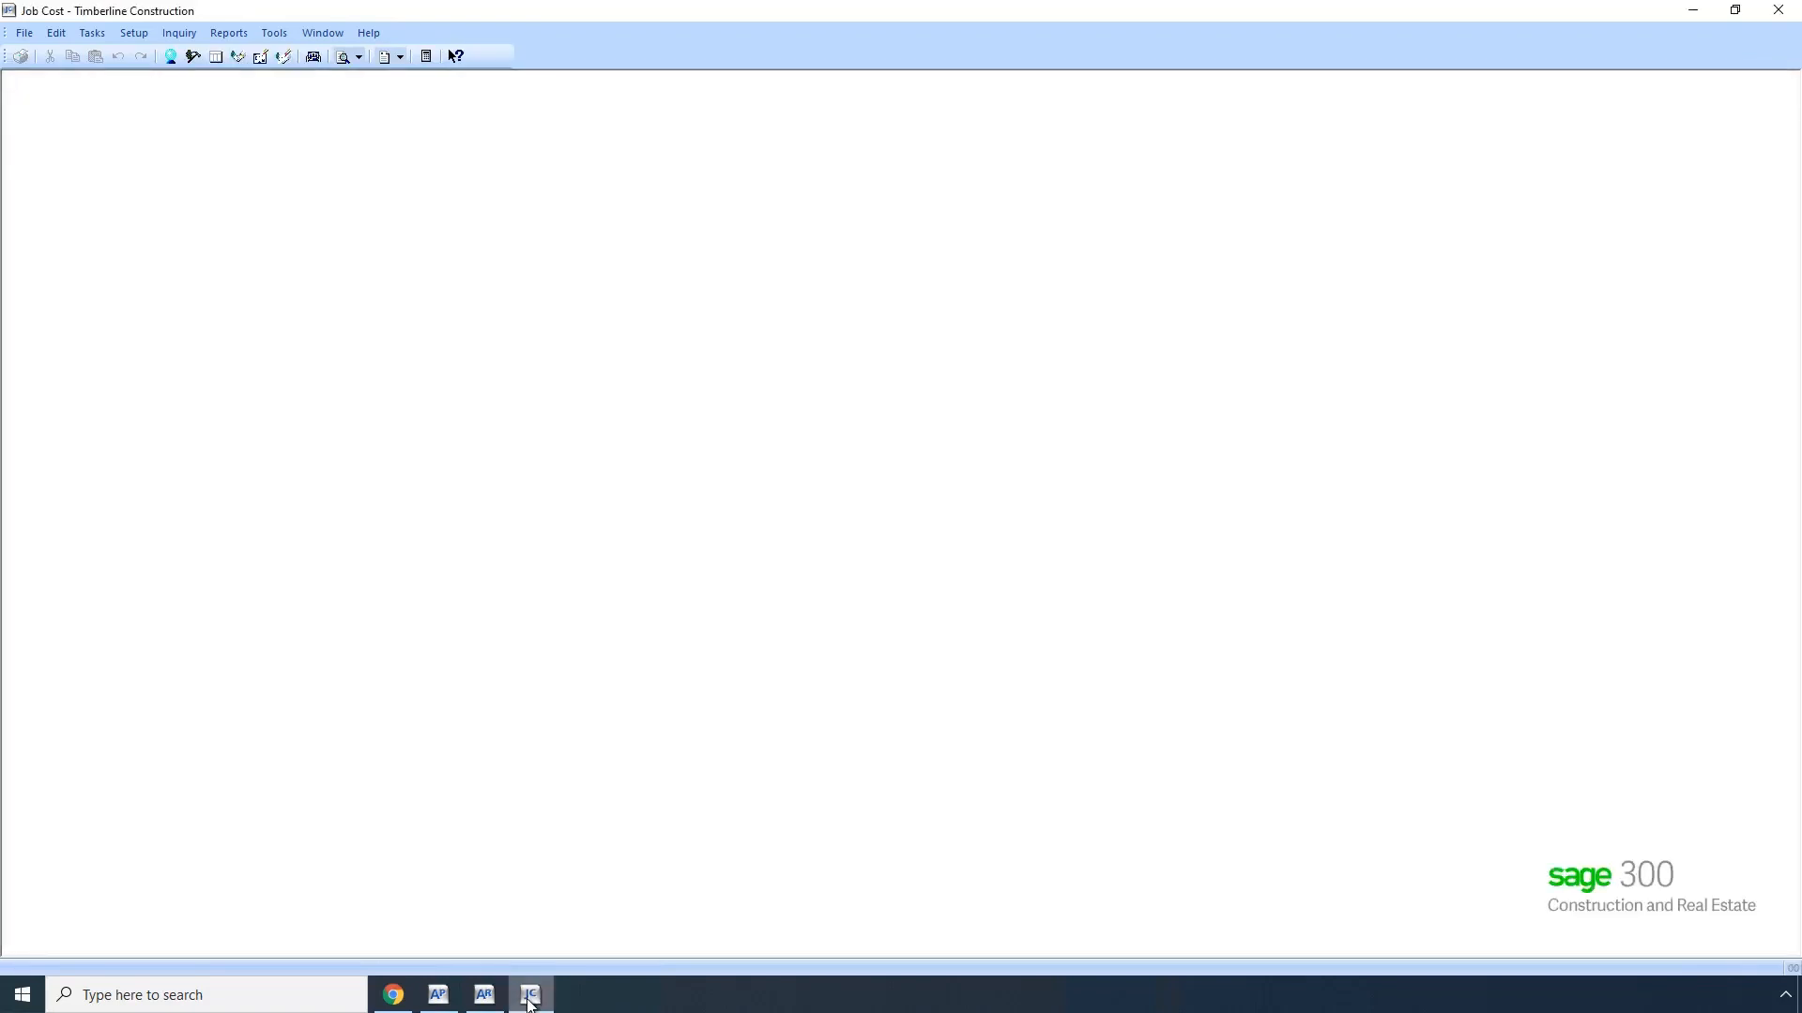
{"action": "left_click", "coordinate": [180, 38]}
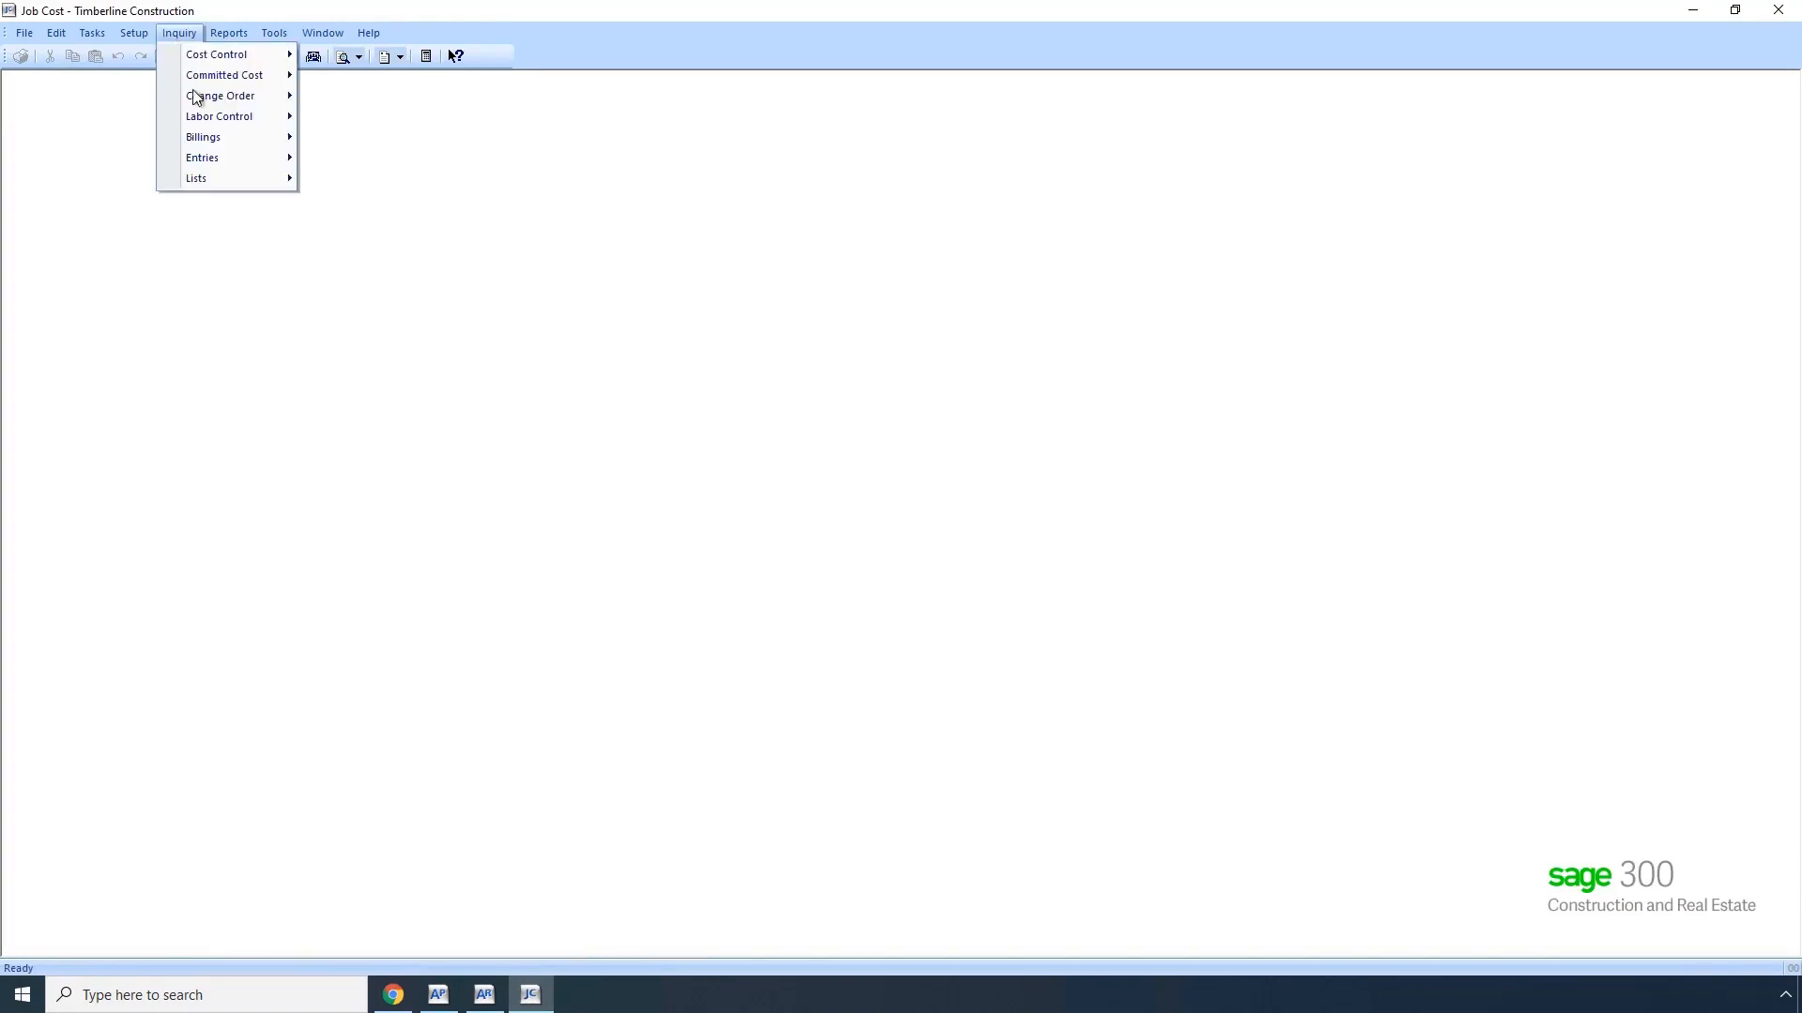
{"action": "mouse_move", "coordinate": [199, 158]}
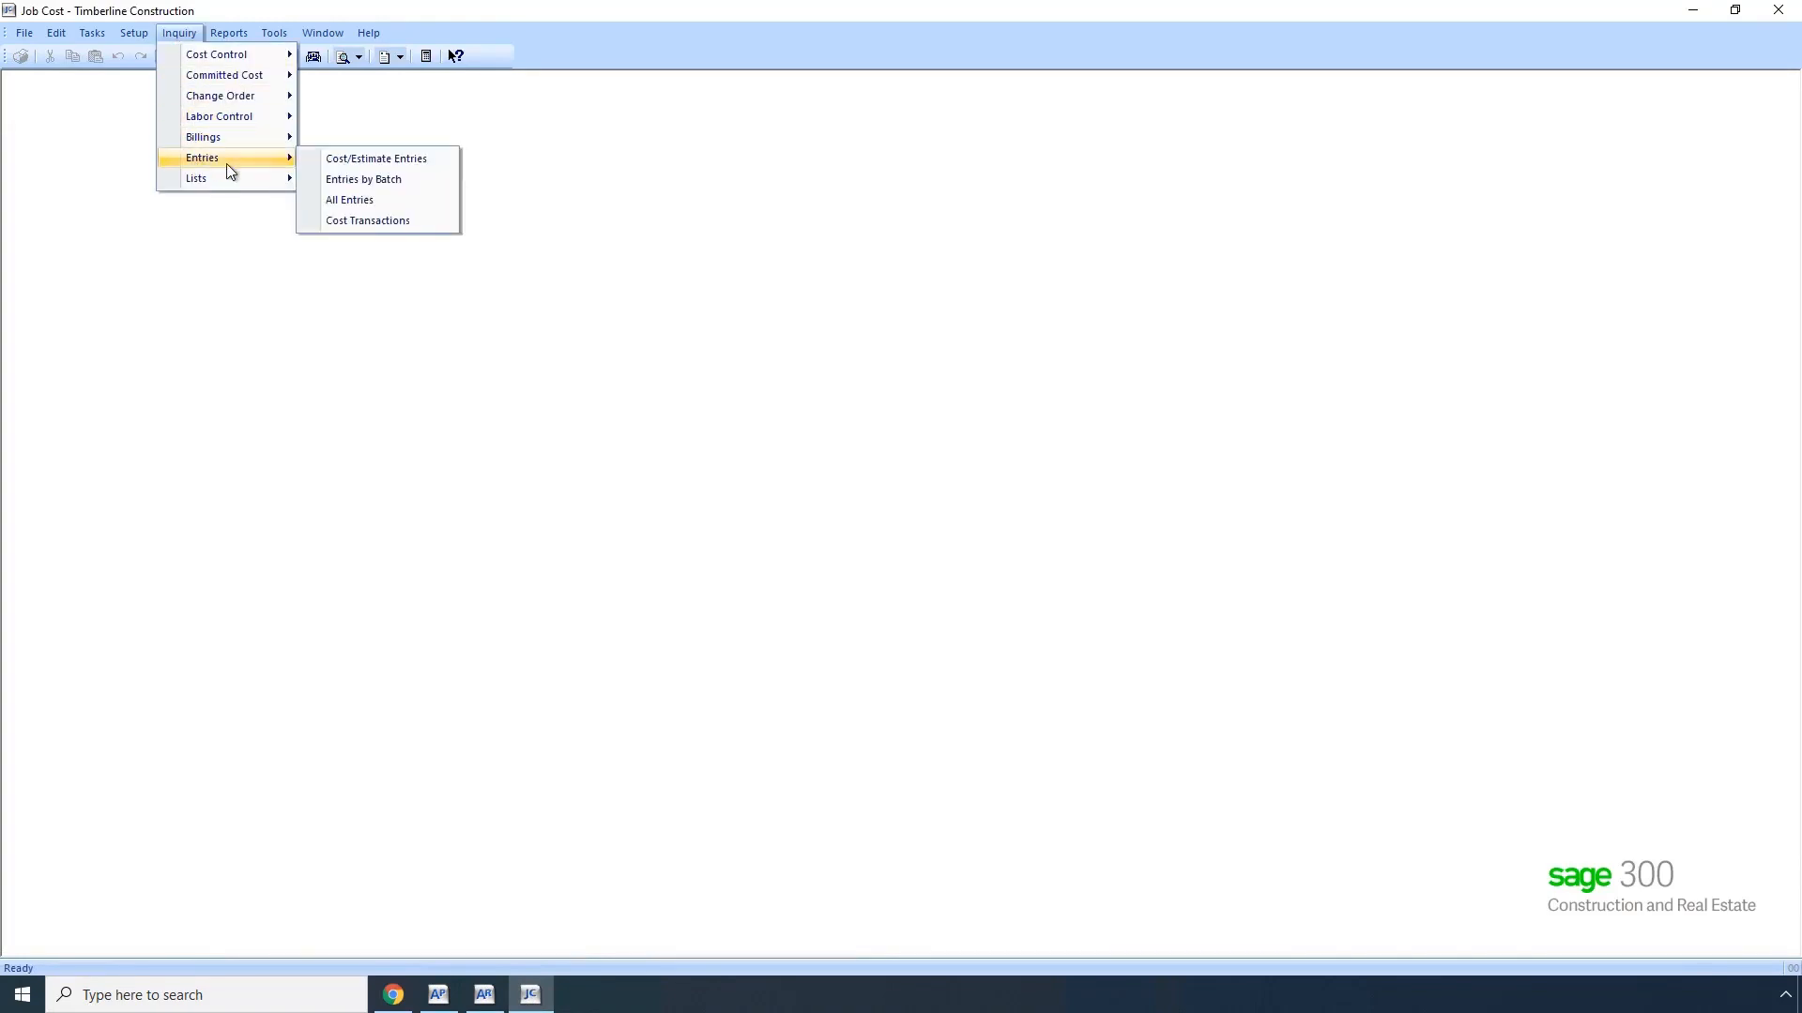
{"action": "left_click", "coordinate": [374, 222]}
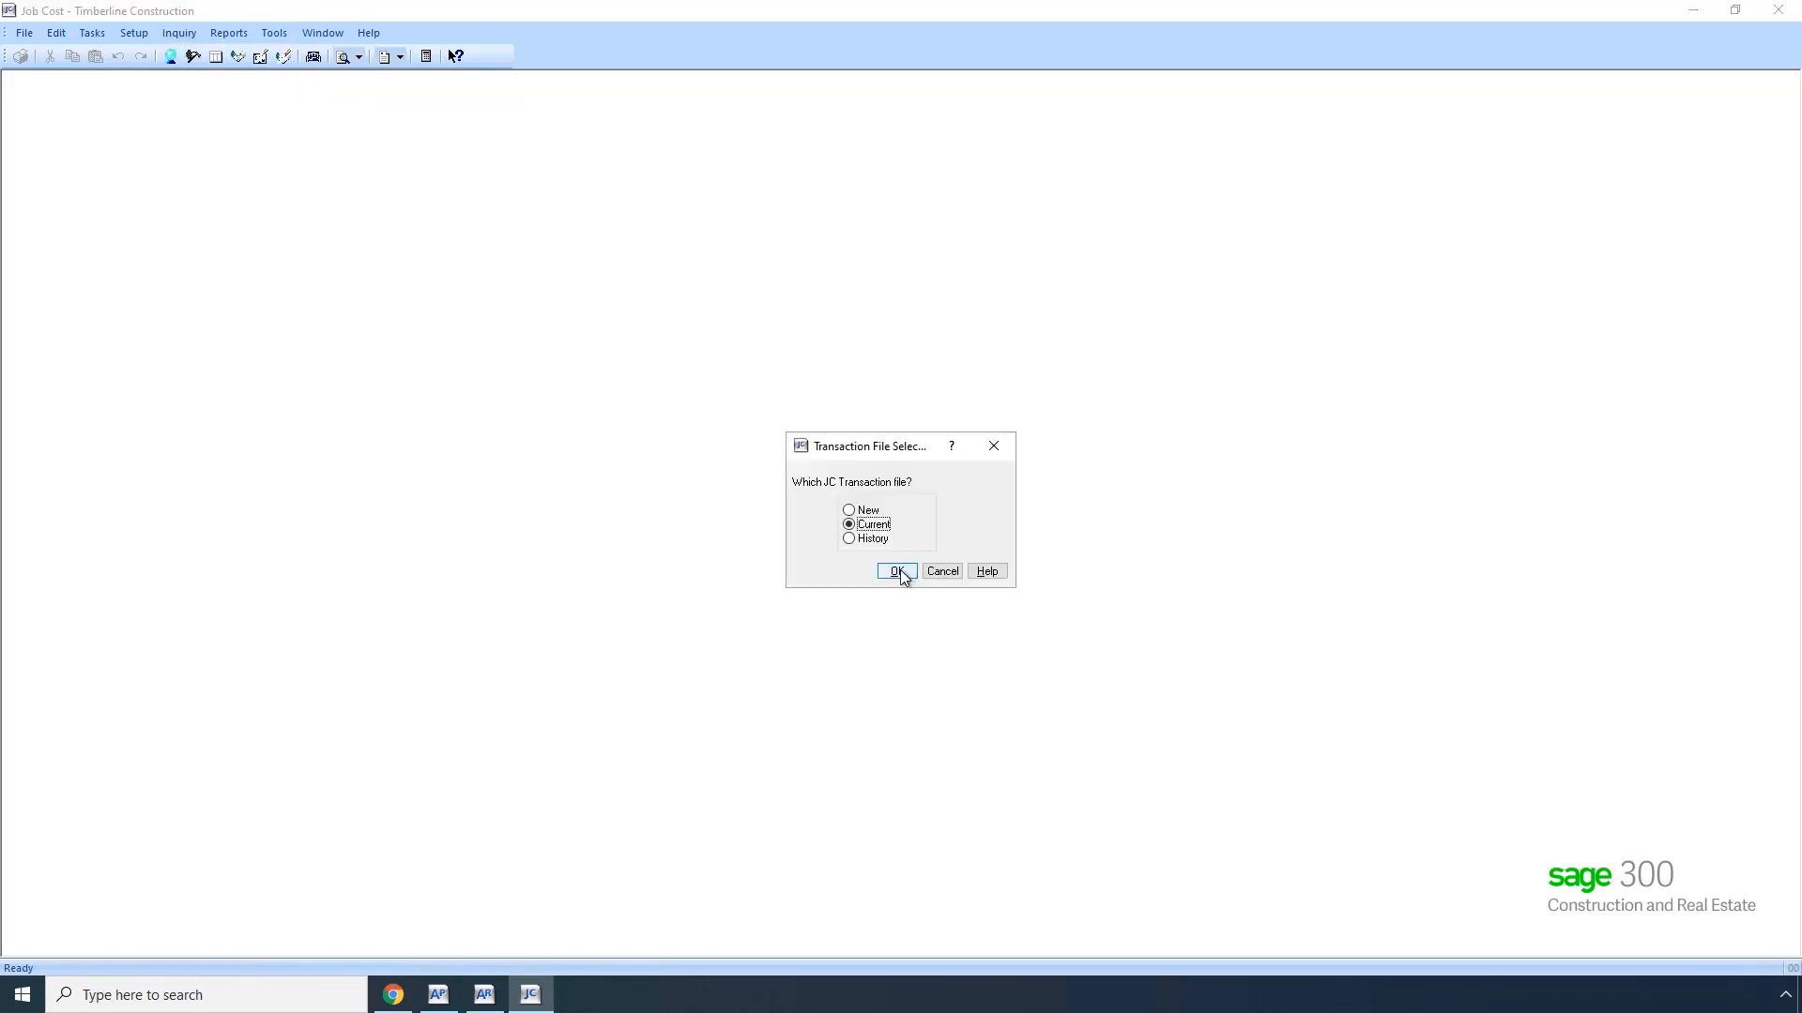
{"action": "left_click", "coordinate": [897, 571]}
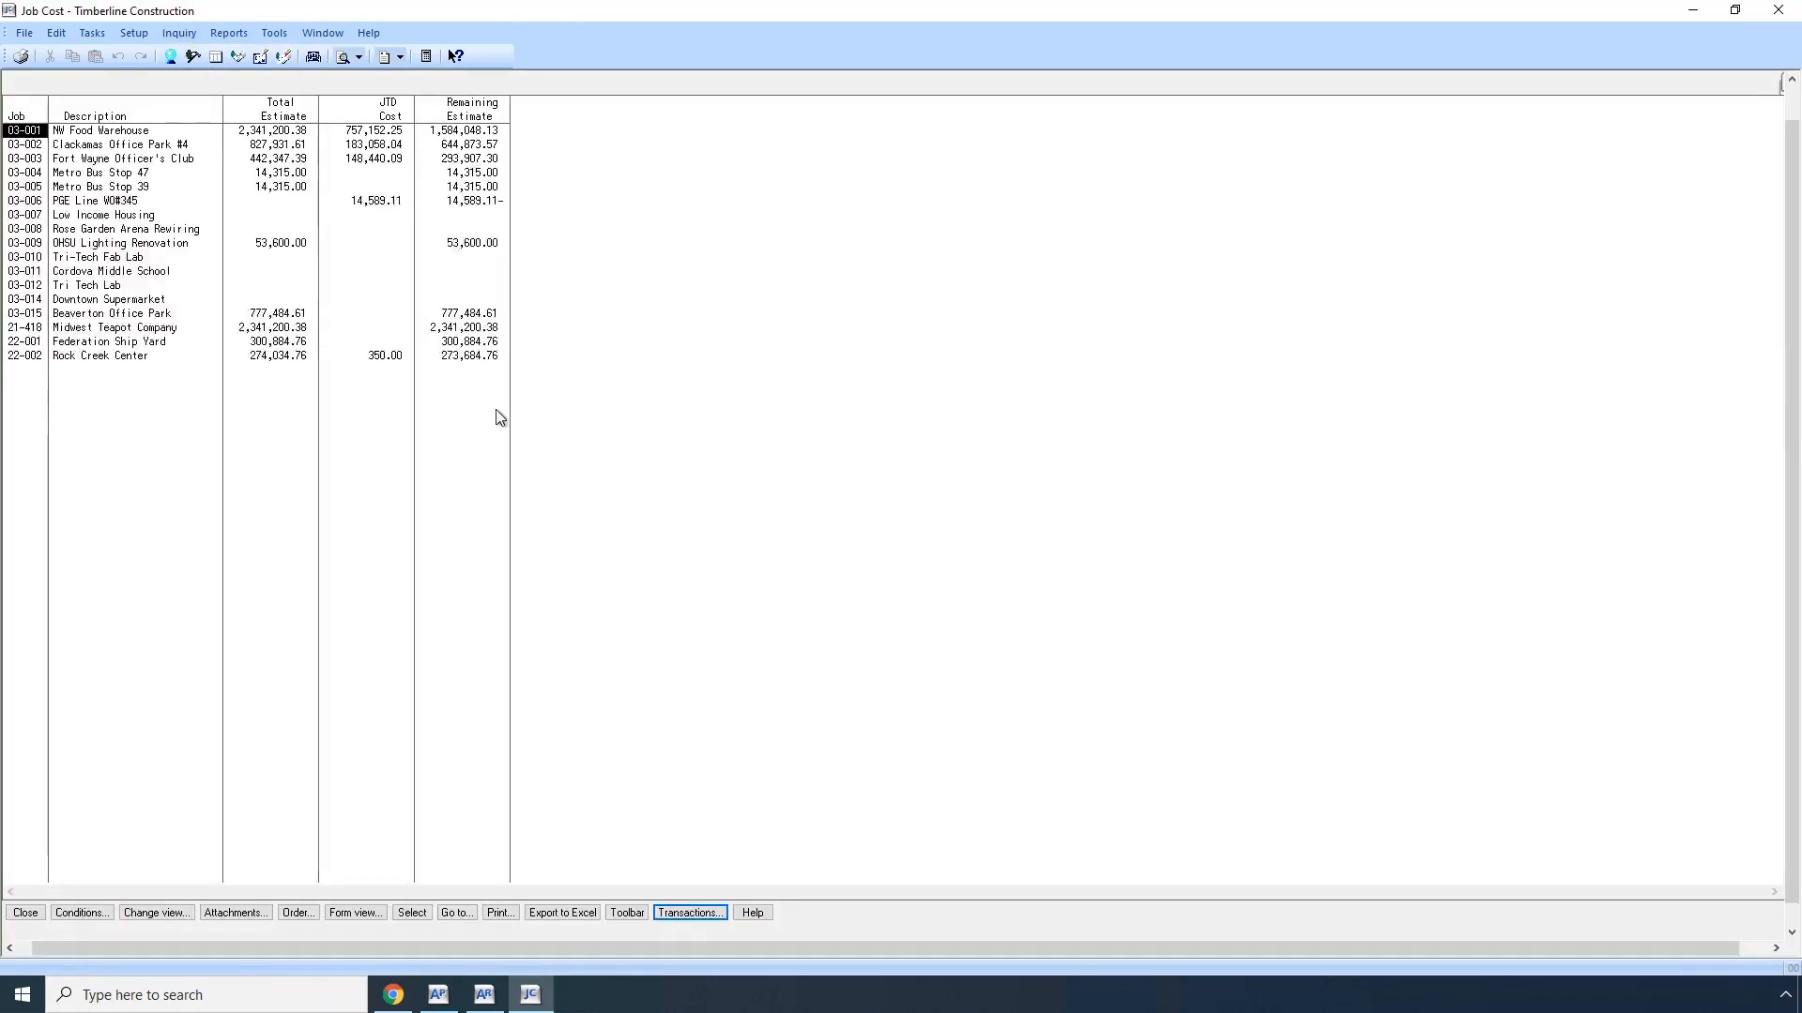
{"action": "double_click", "coordinate": [36, 132]}
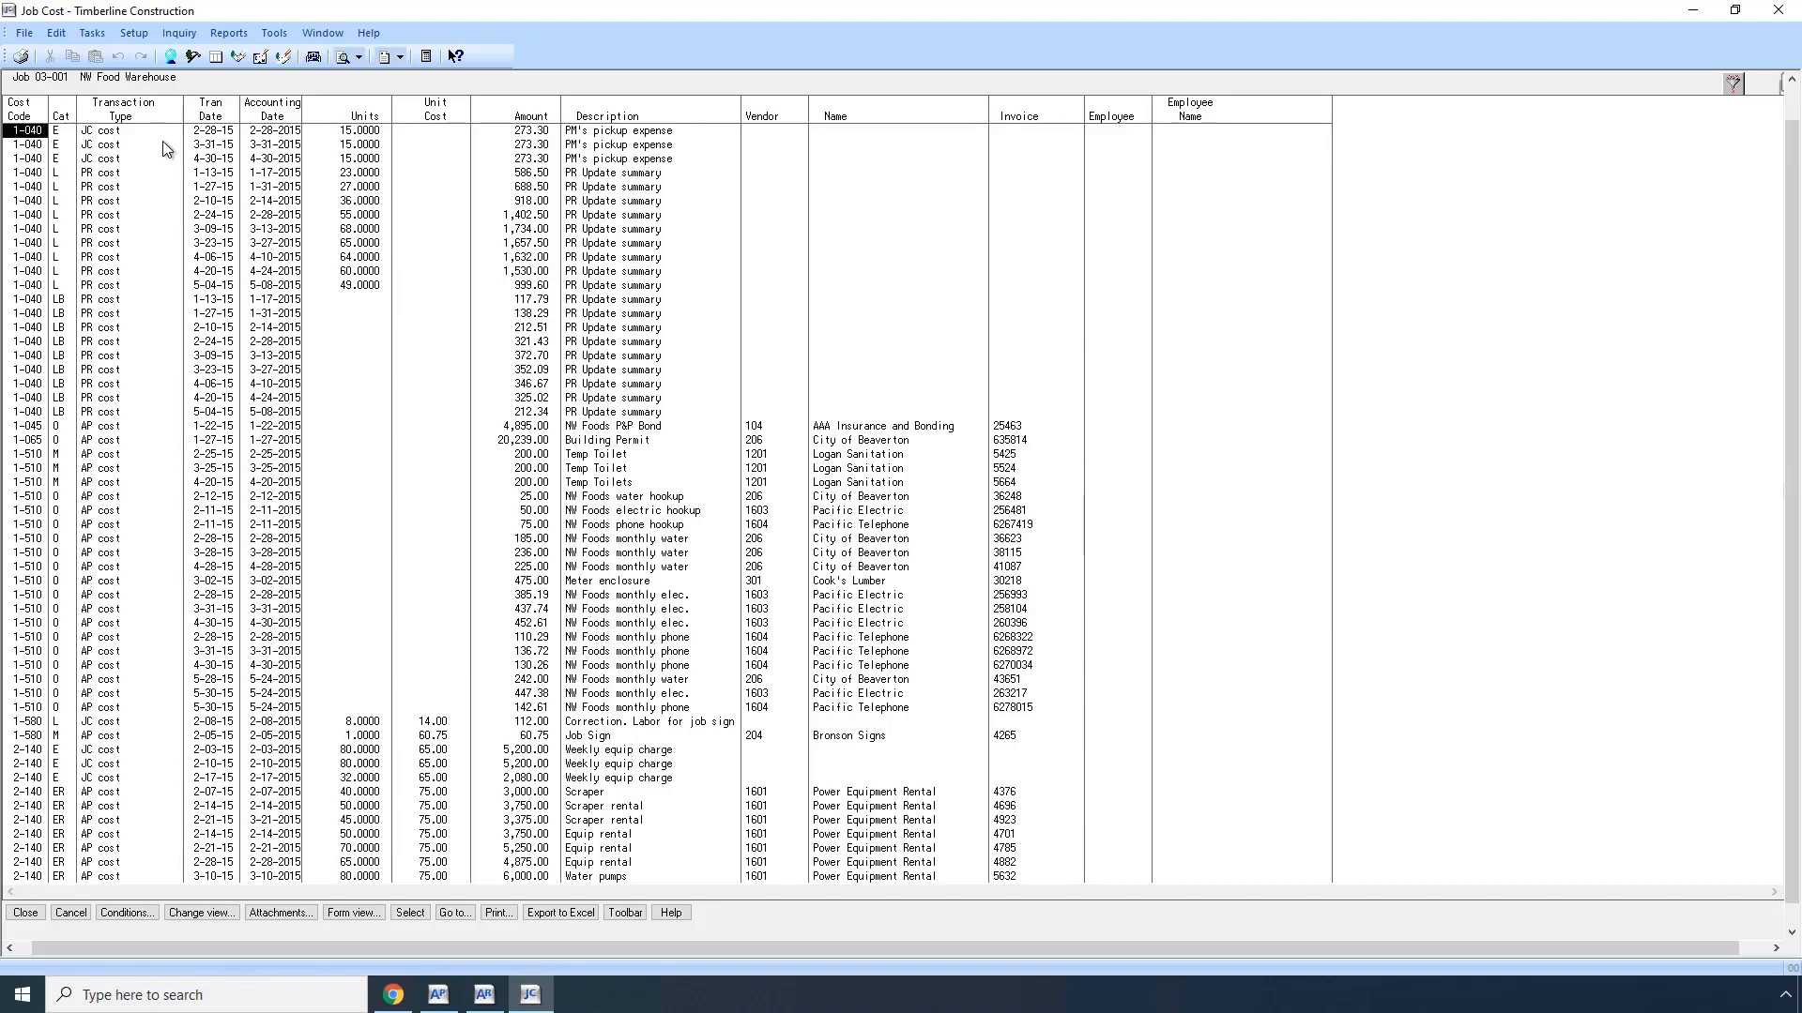
Step: Examine the vendor and invoice fields of the AP cost entries and the description and employee fields of the PR cost entries
{"action": "left_click", "coordinate": [756, 428]}
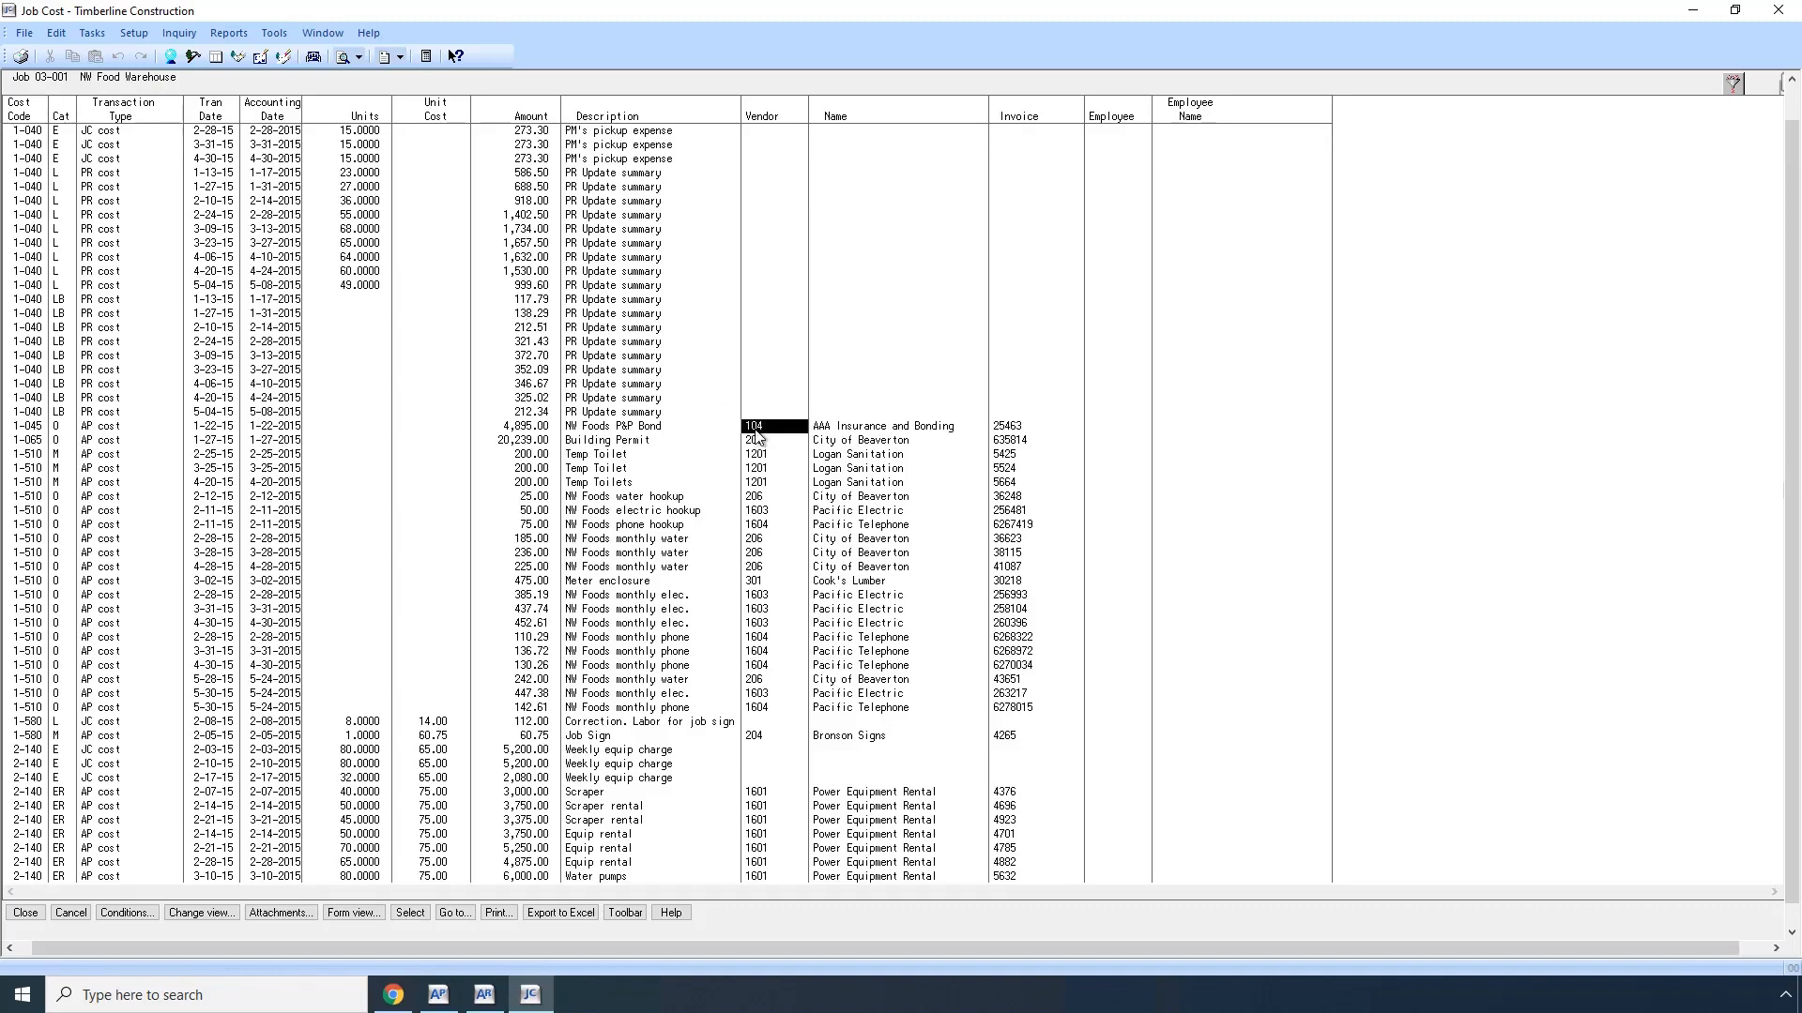
{"action": "left_click", "coordinate": [1009, 431]}
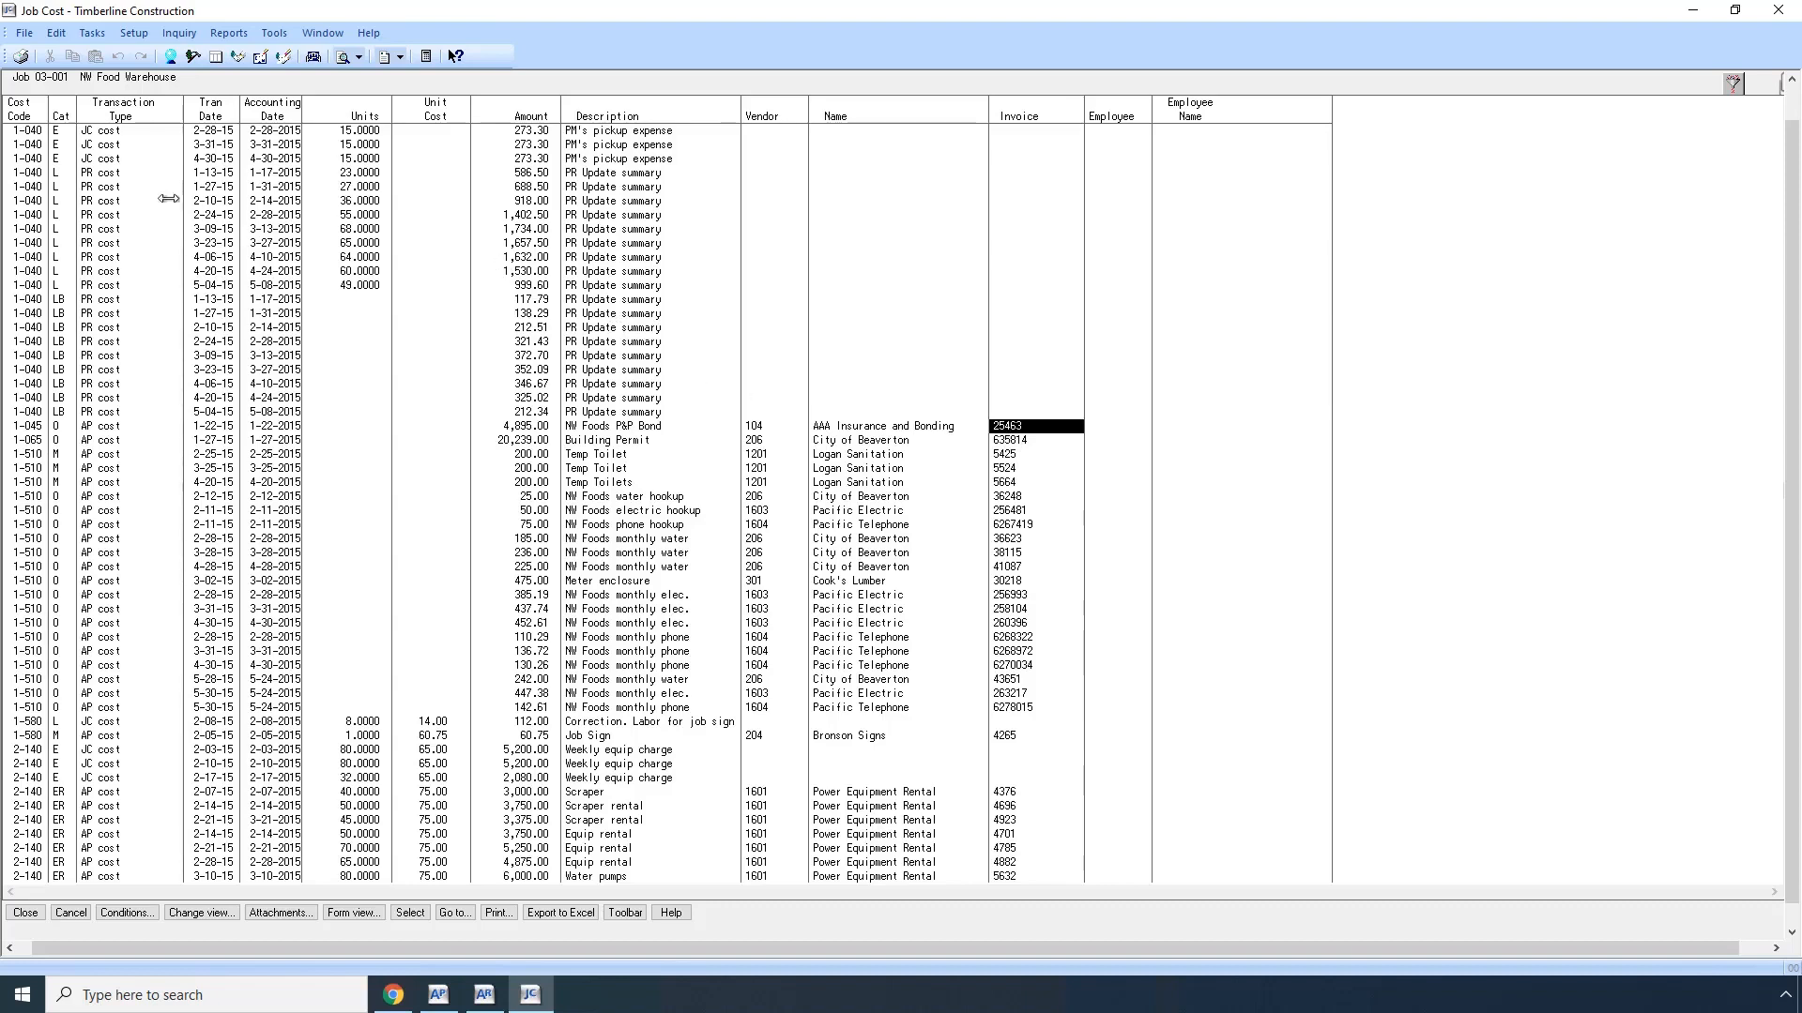
{"action": "left_click", "coordinate": [96, 173]}
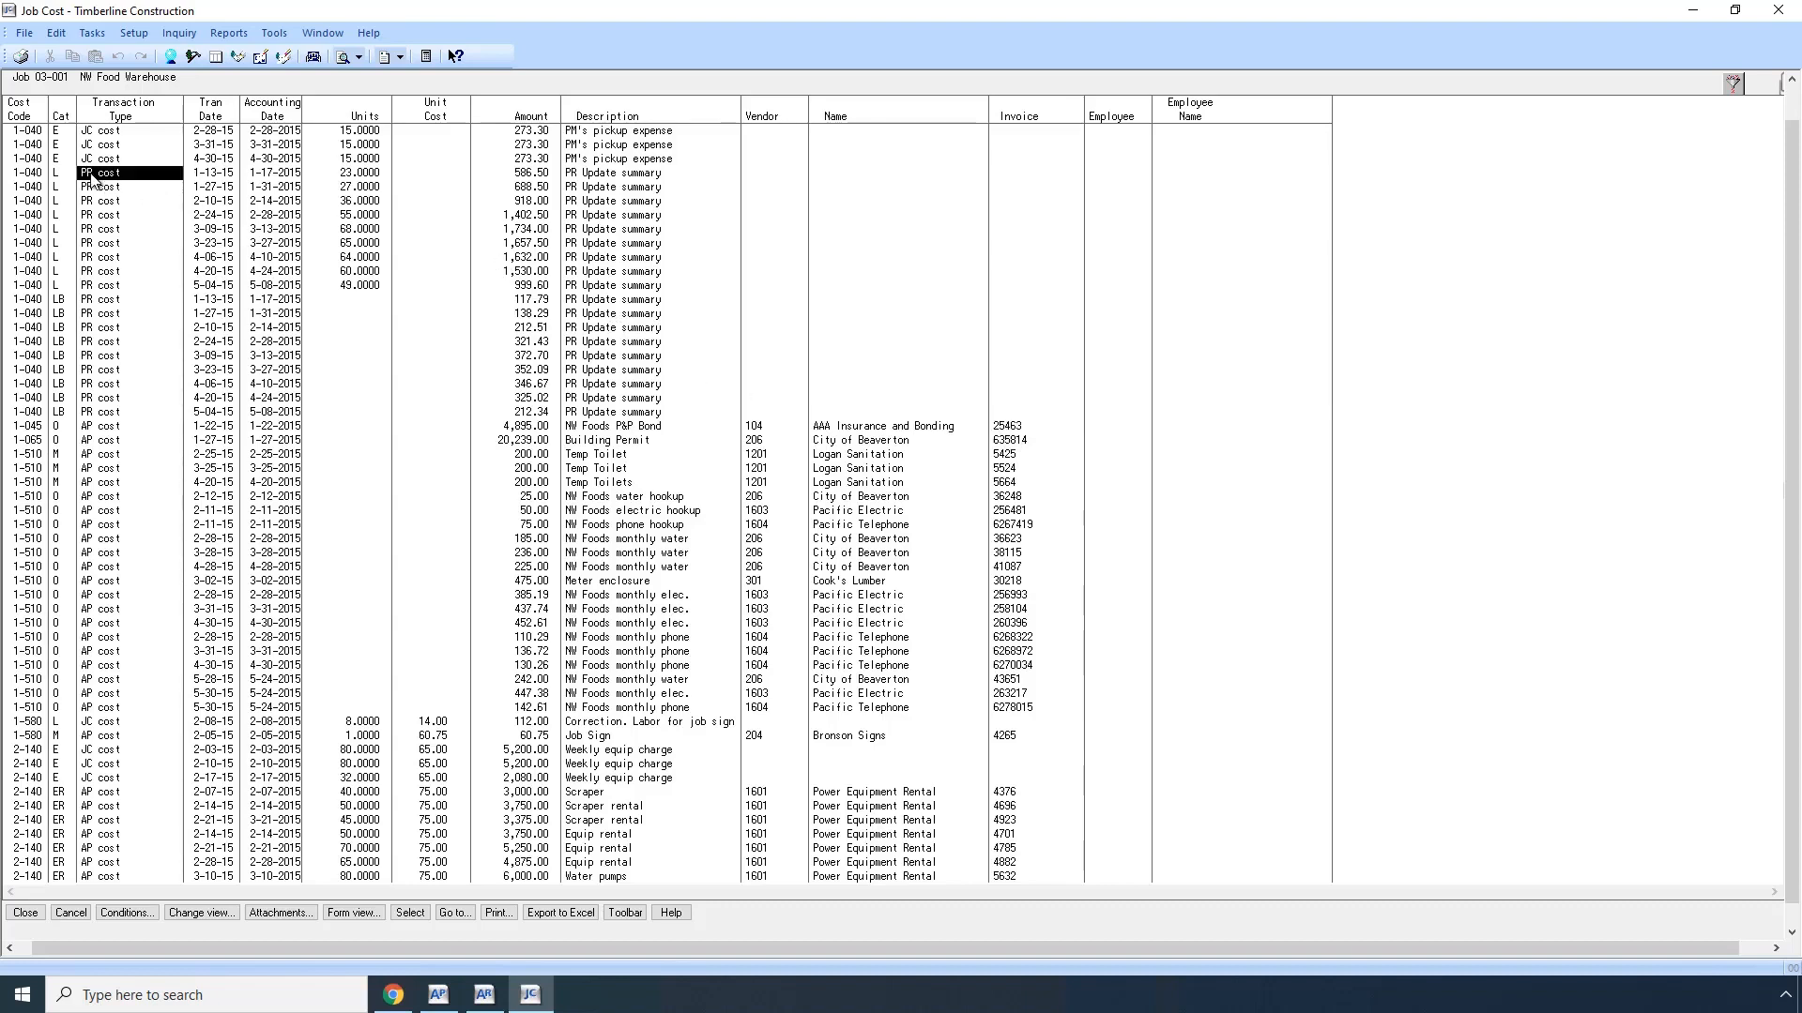
{"action": "left_click", "coordinate": [591, 176]}
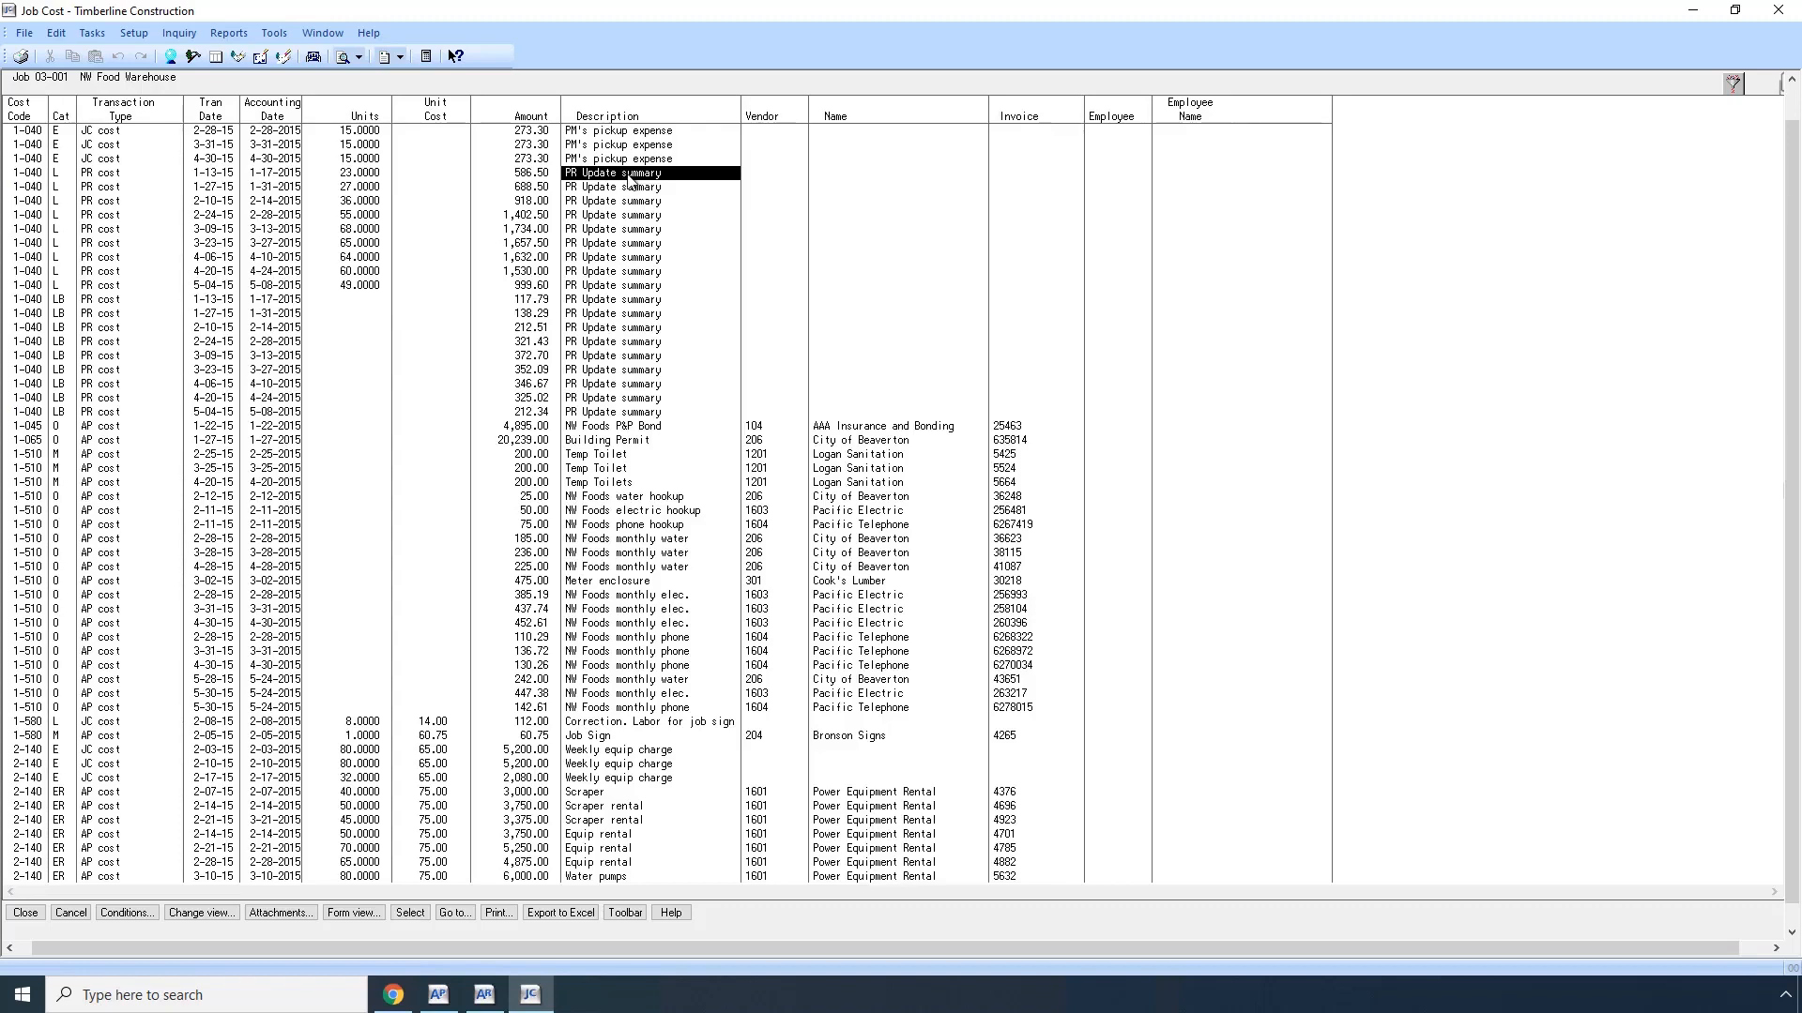
{"action": "left_click", "coordinate": [1115, 174]}
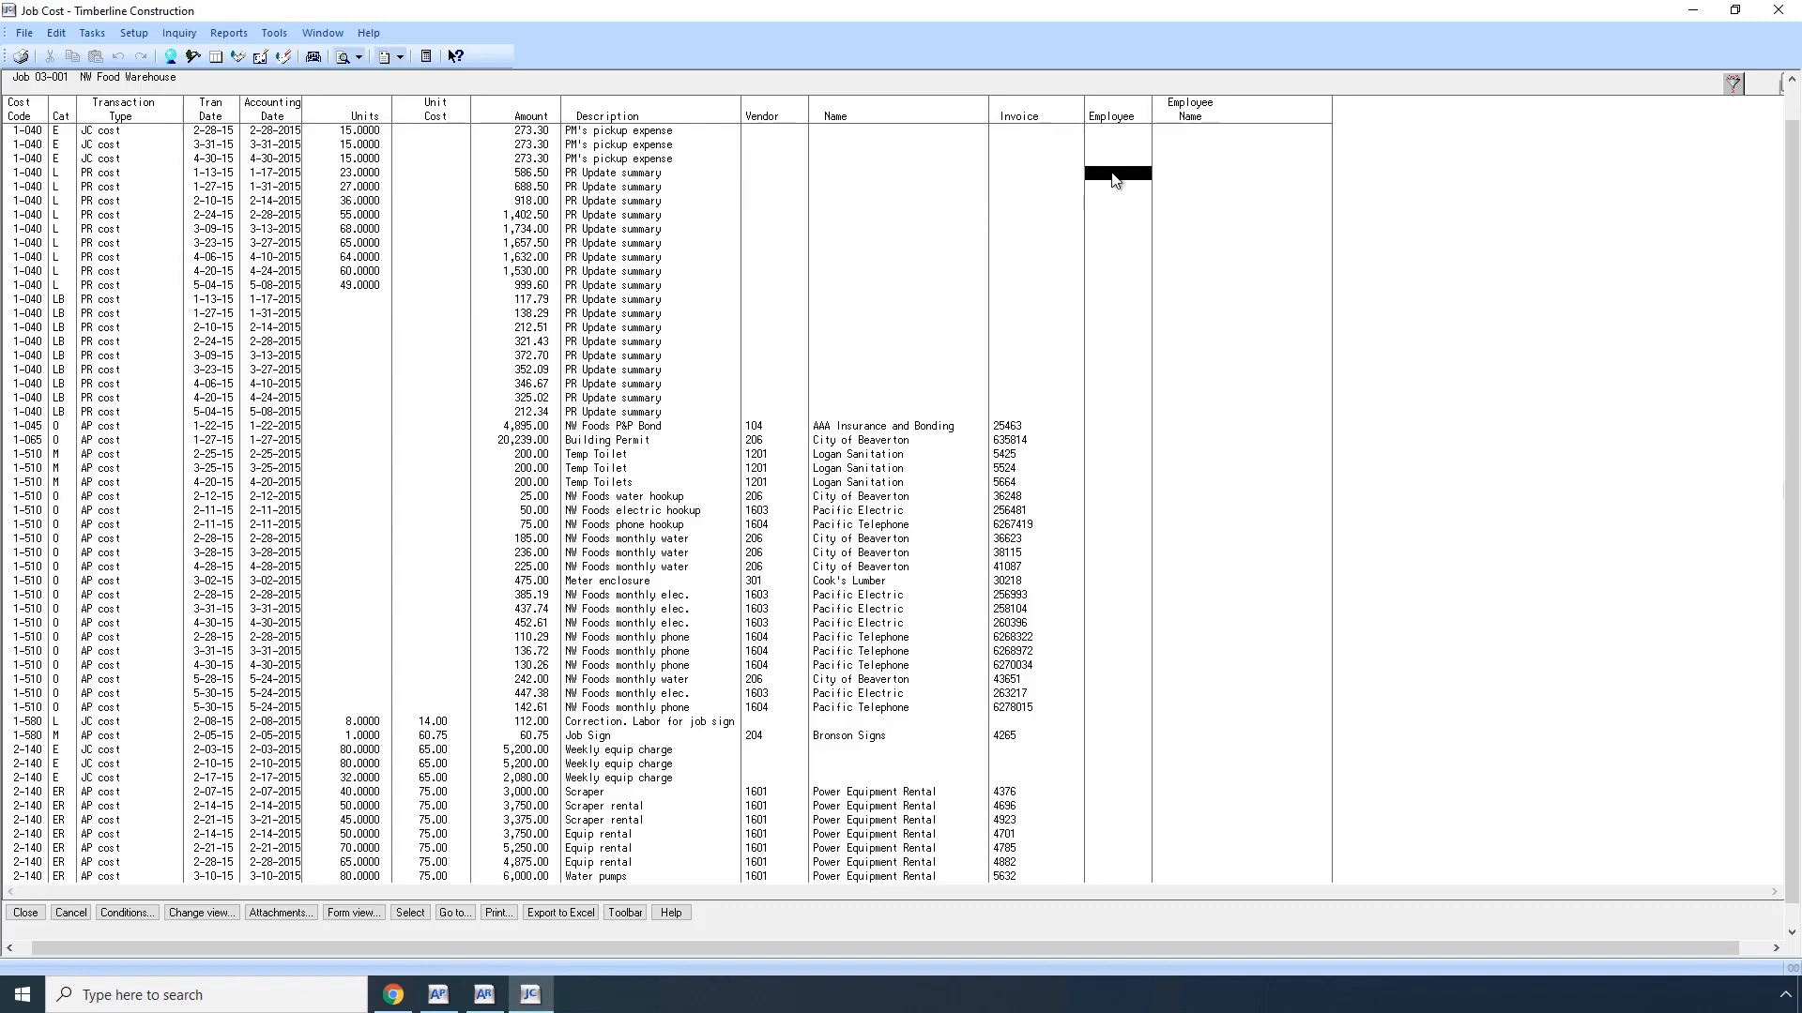
{"action": "left_click", "coordinate": [1181, 175]}
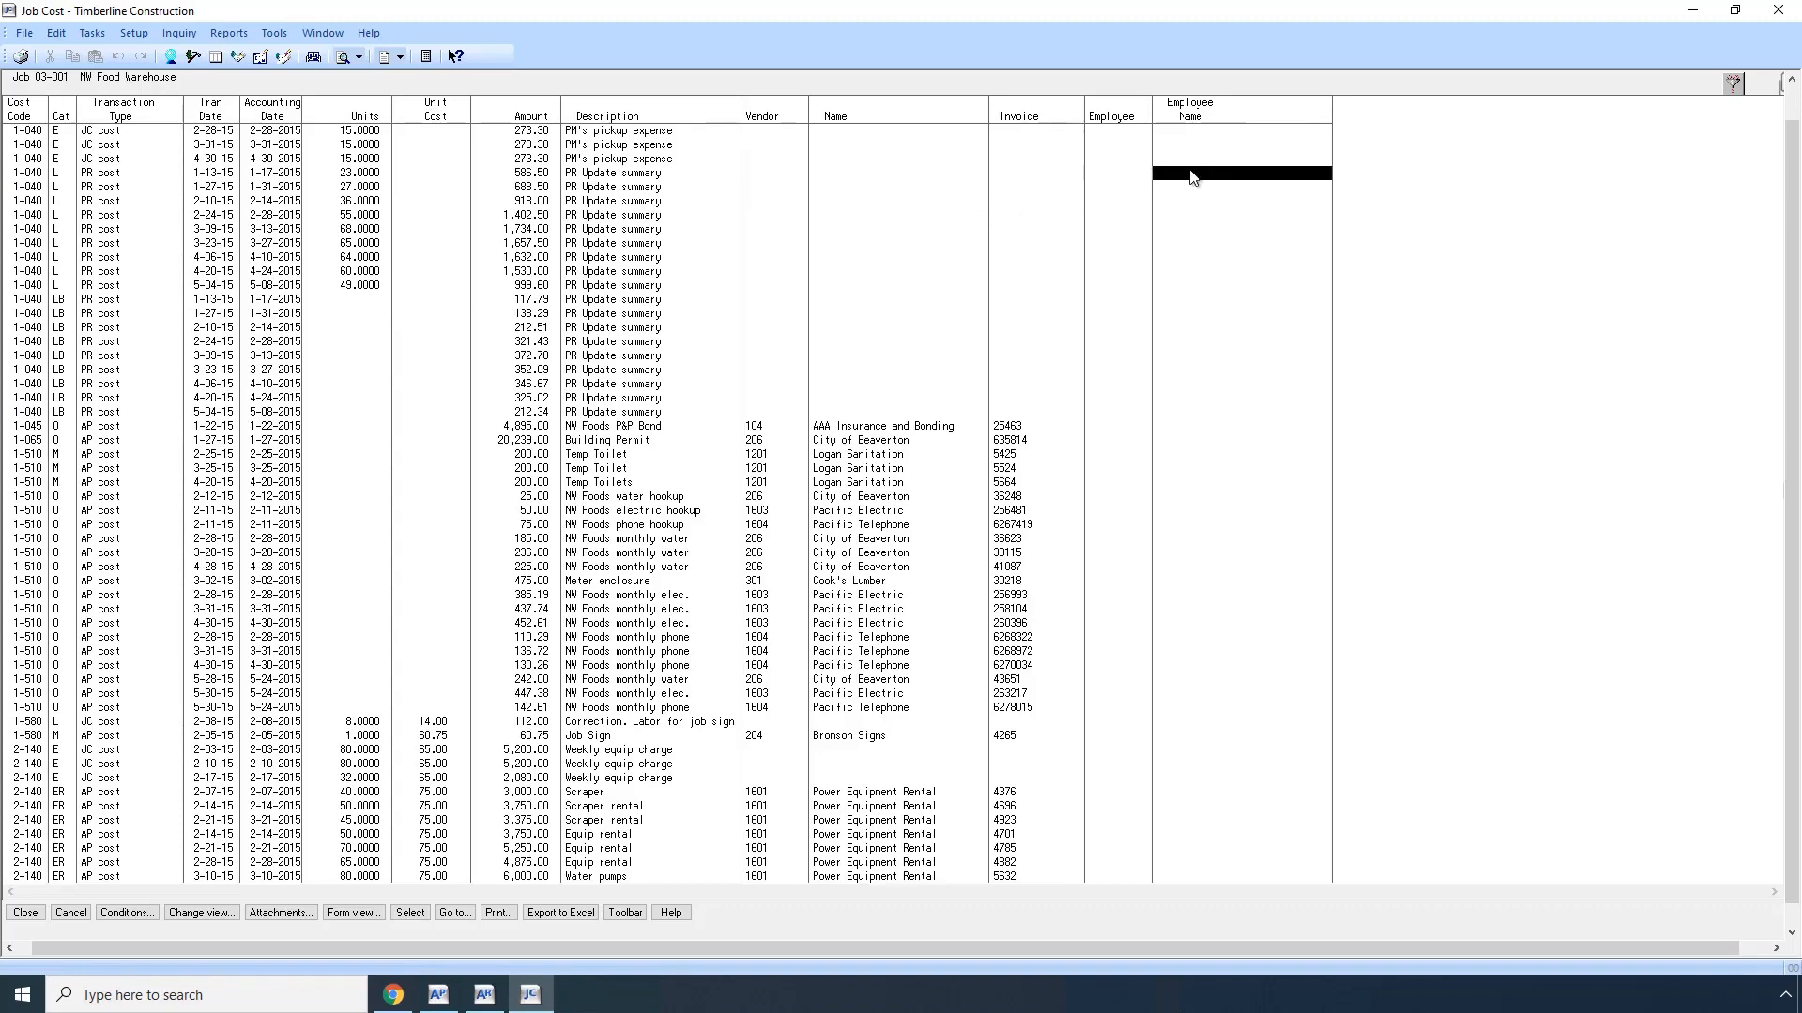
{"action": "left_click", "coordinate": [639, 175]}
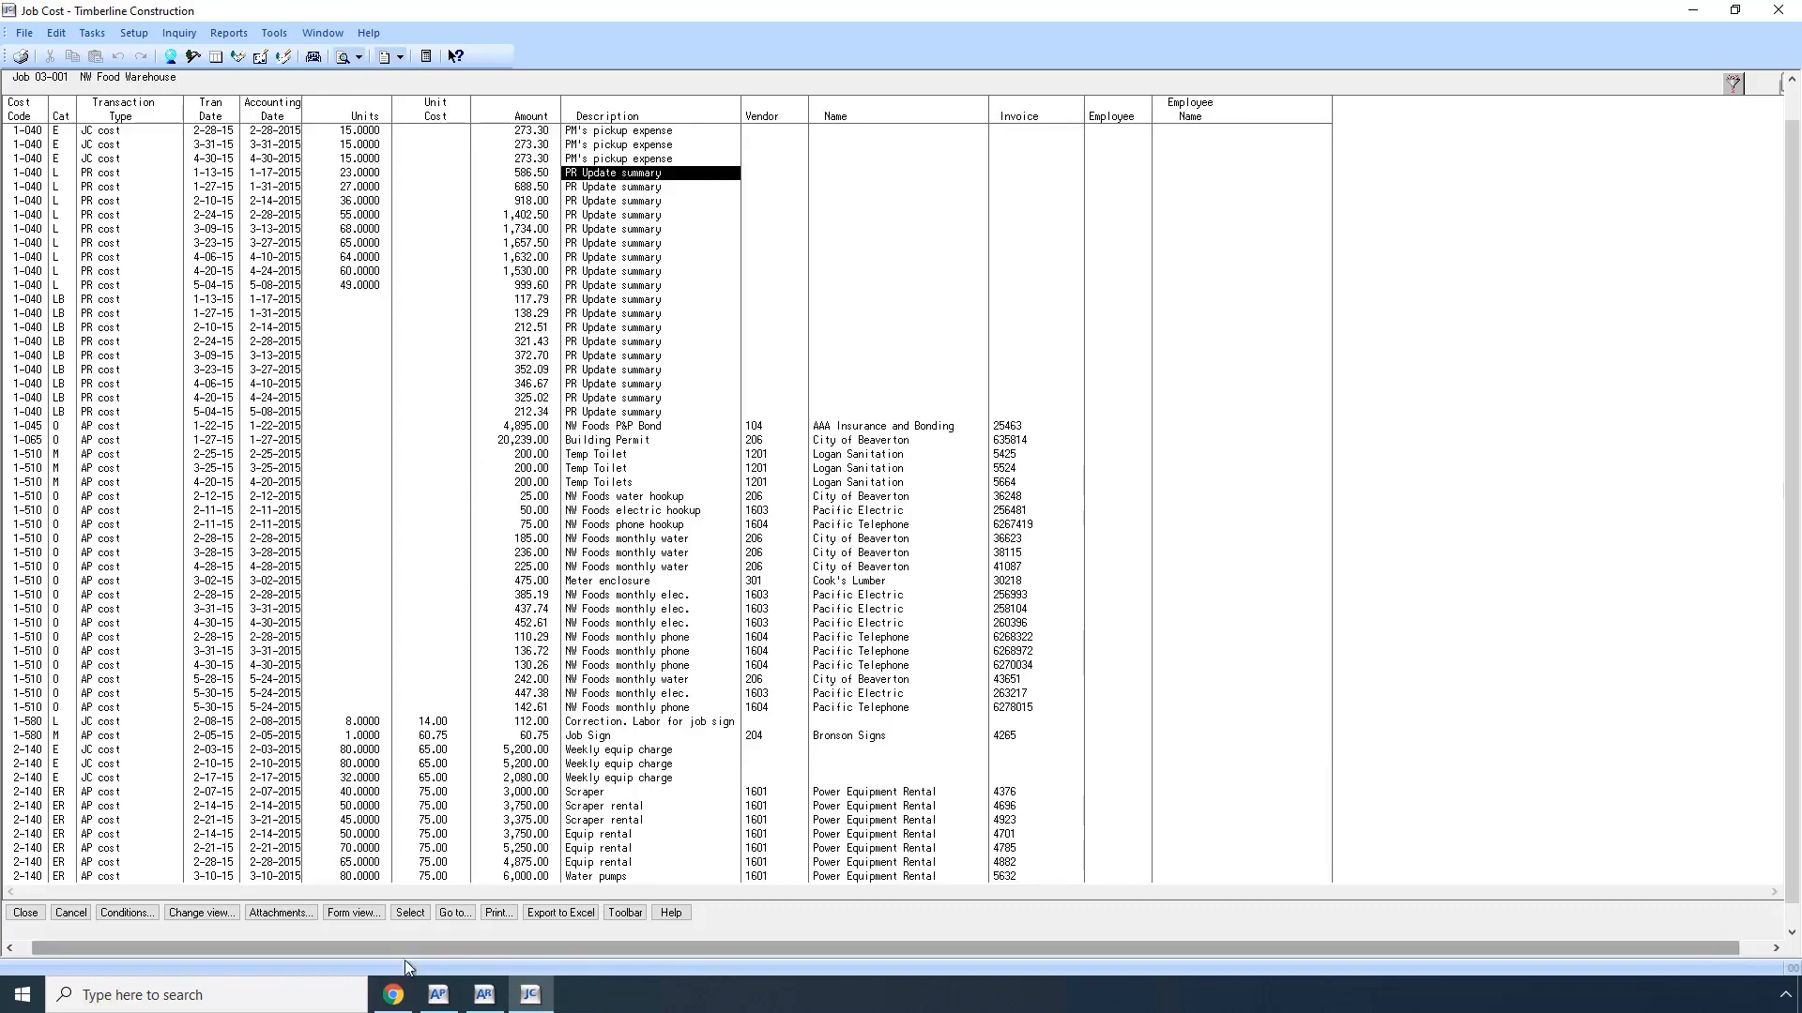
Step: Switch back to Autodesk Cost Management and review the Rock Creek Center project's expenses and budget
{"action": "left_click", "coordinate": [393, 996]}
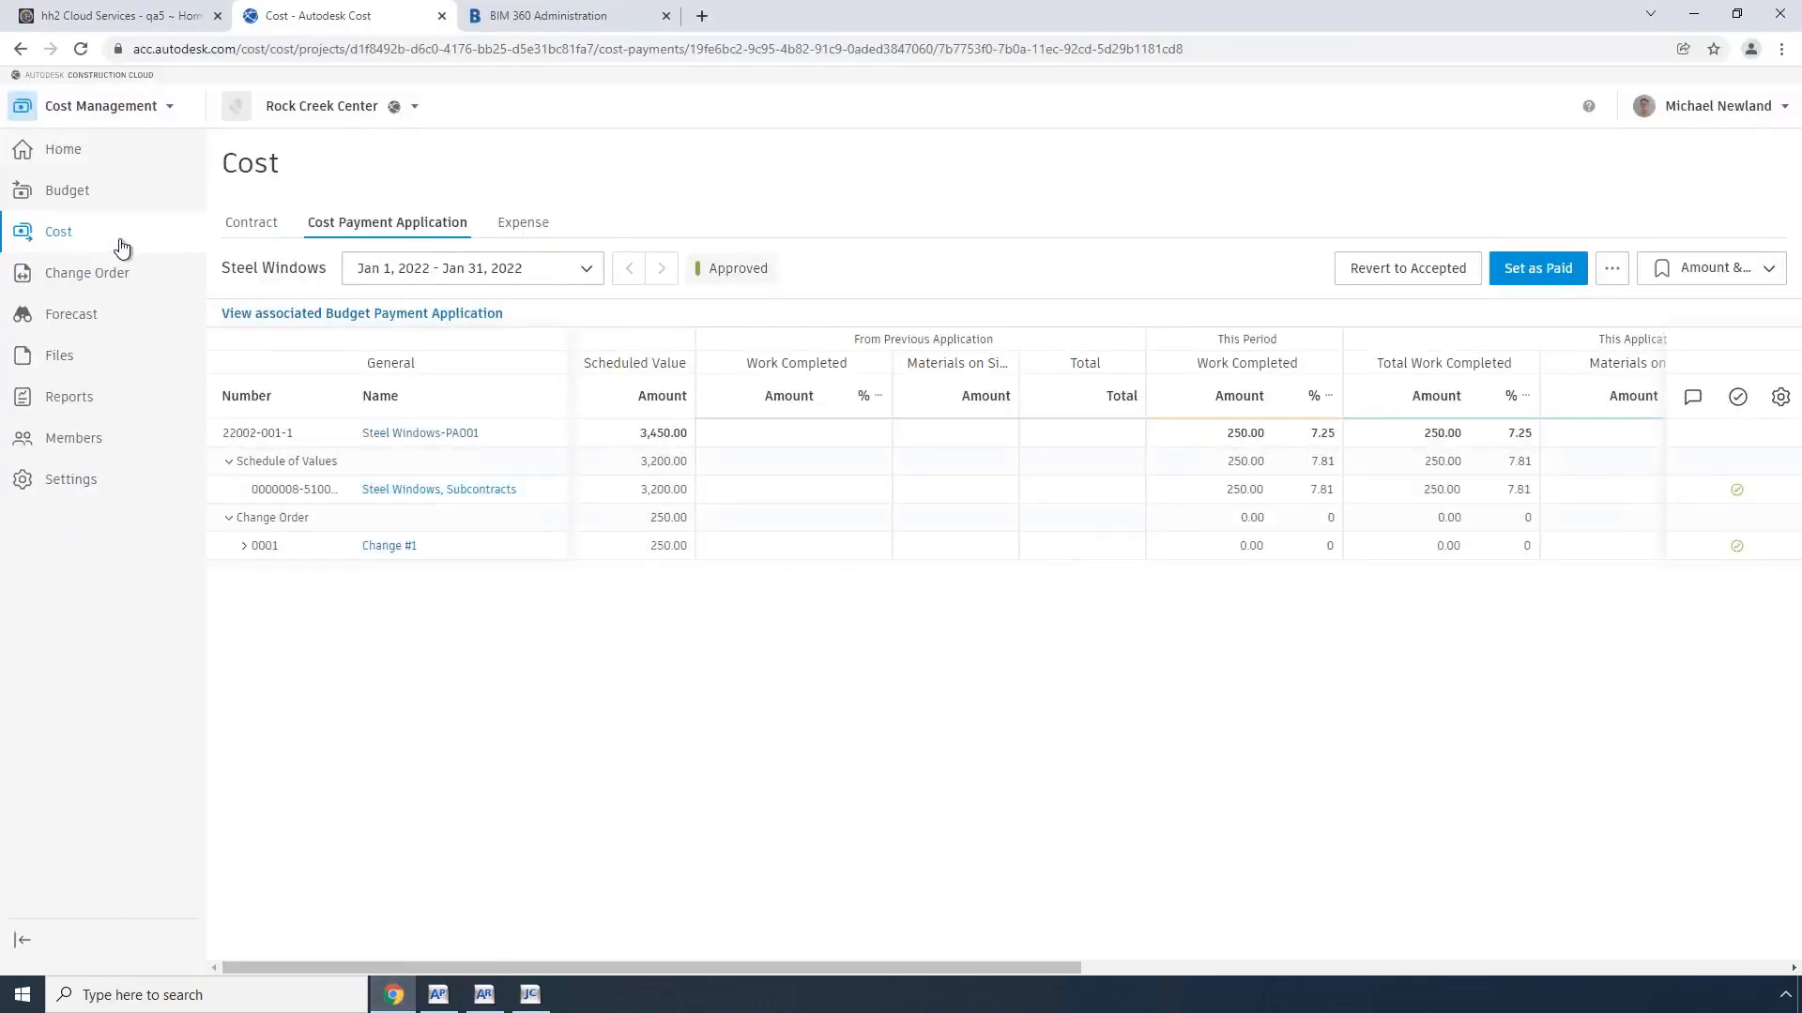
{"action": "left_click", "coordinate": [525, 224]}
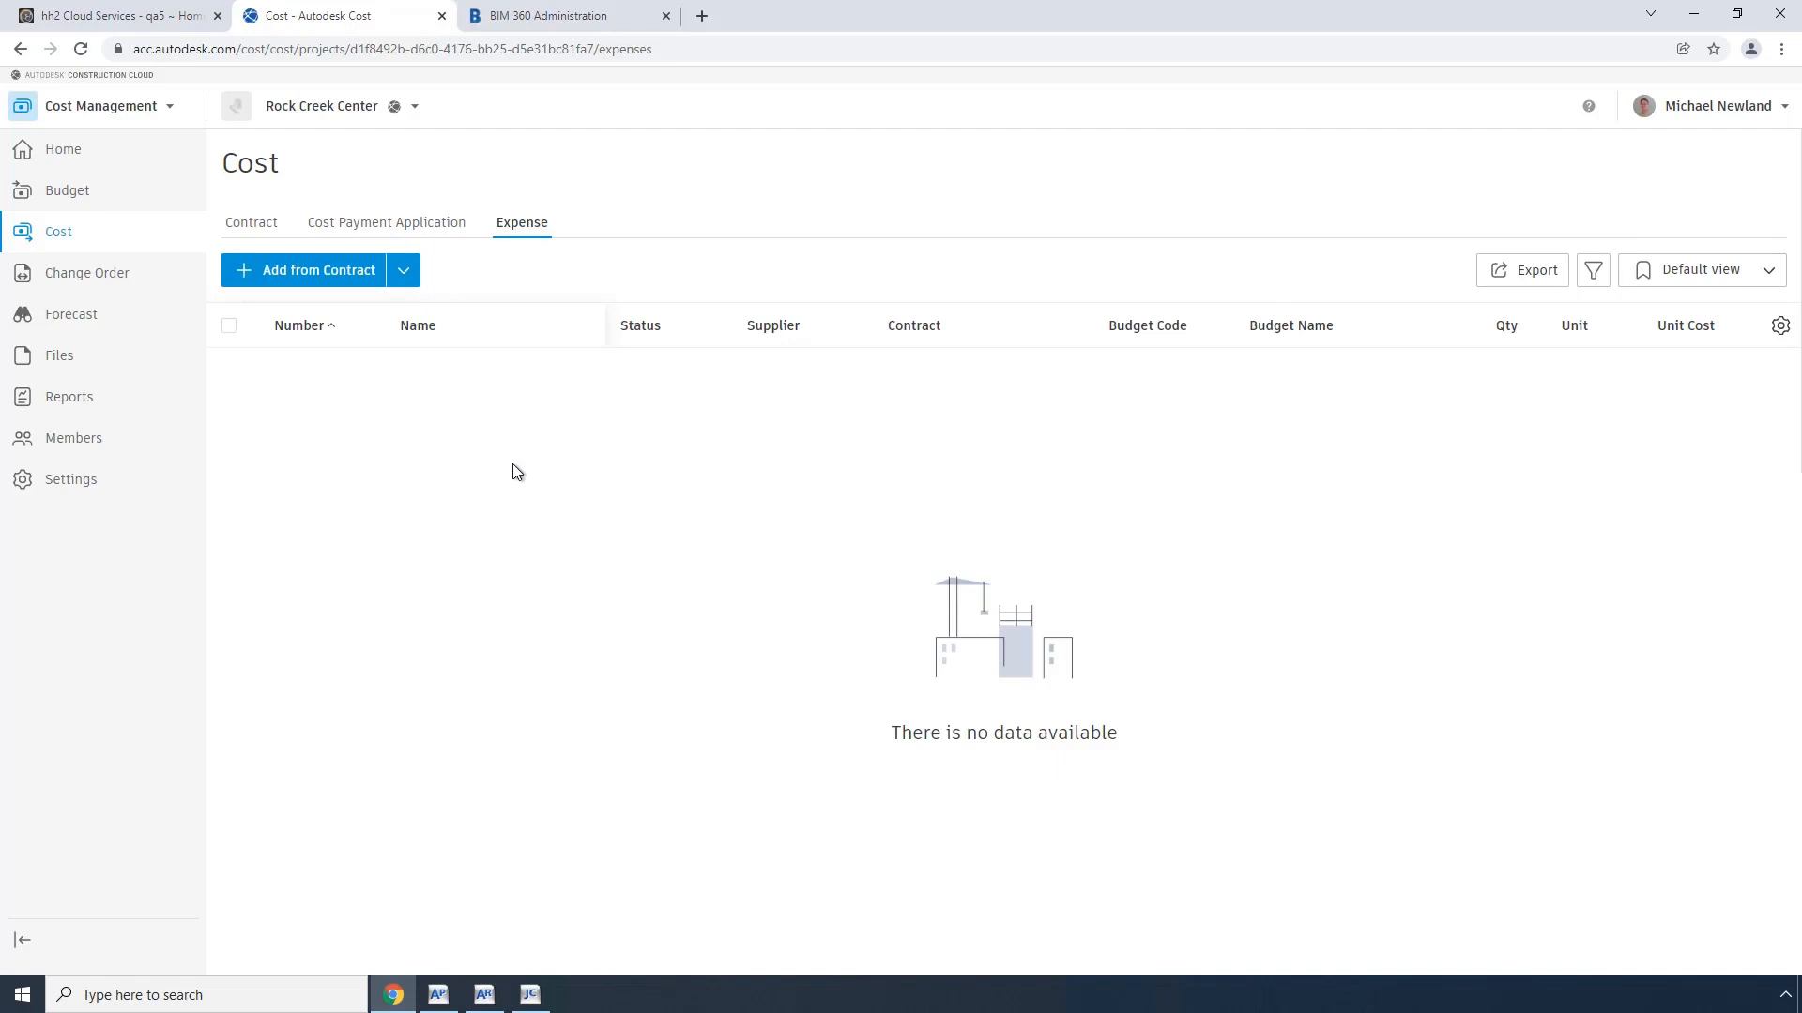
{"action": "left_click", "coordinate": [79, 195]}
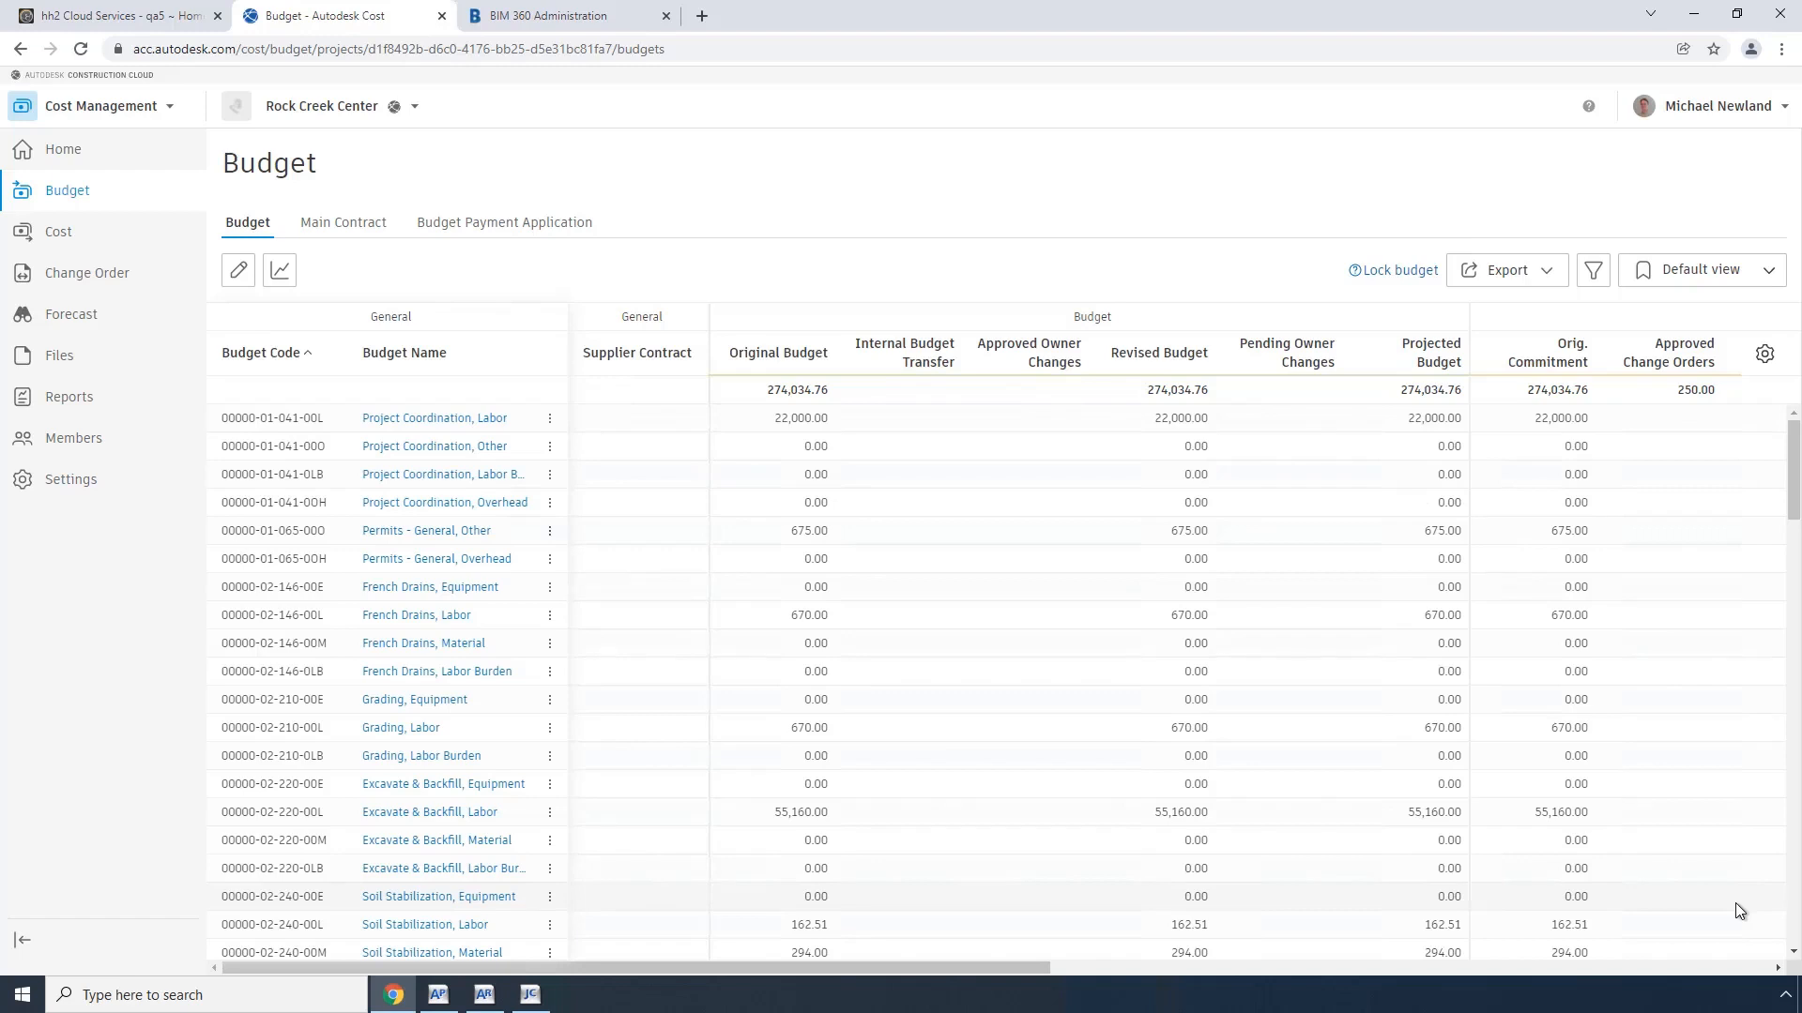
{"action": "left_click", "coordinate": [144, 27]}
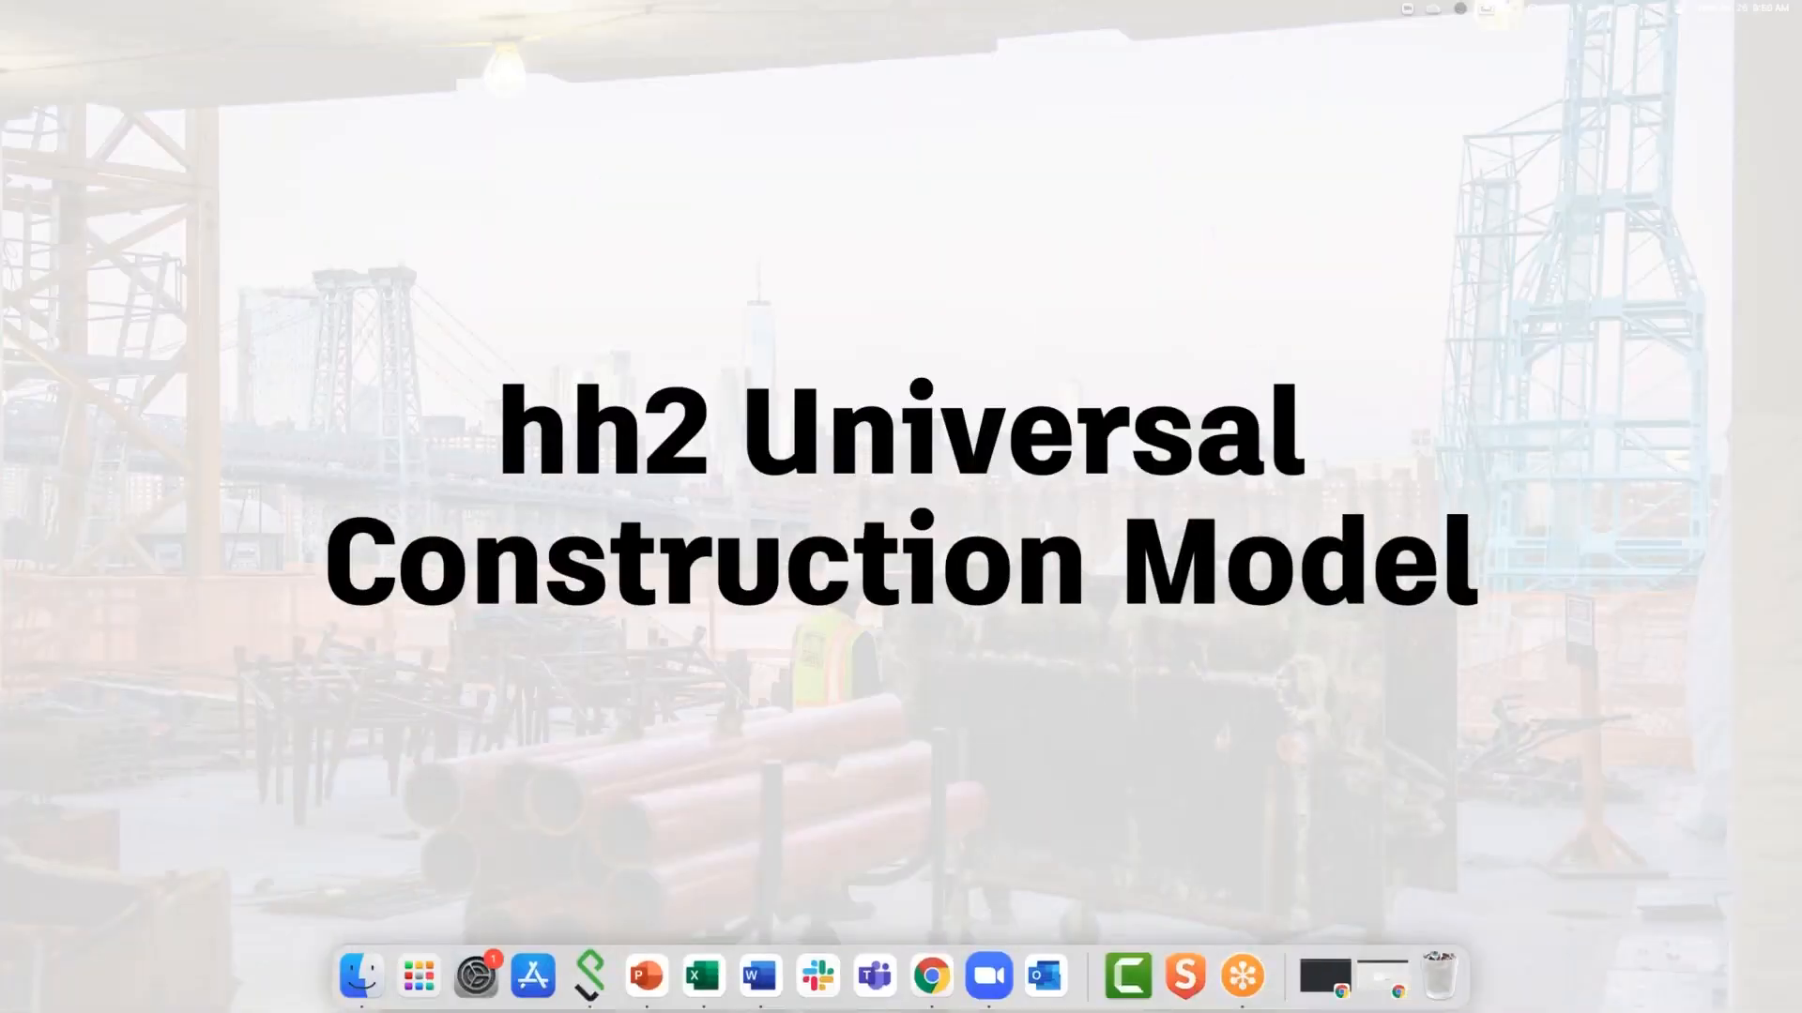
{"action": "left_click", "coordinate": [1569, 583]}
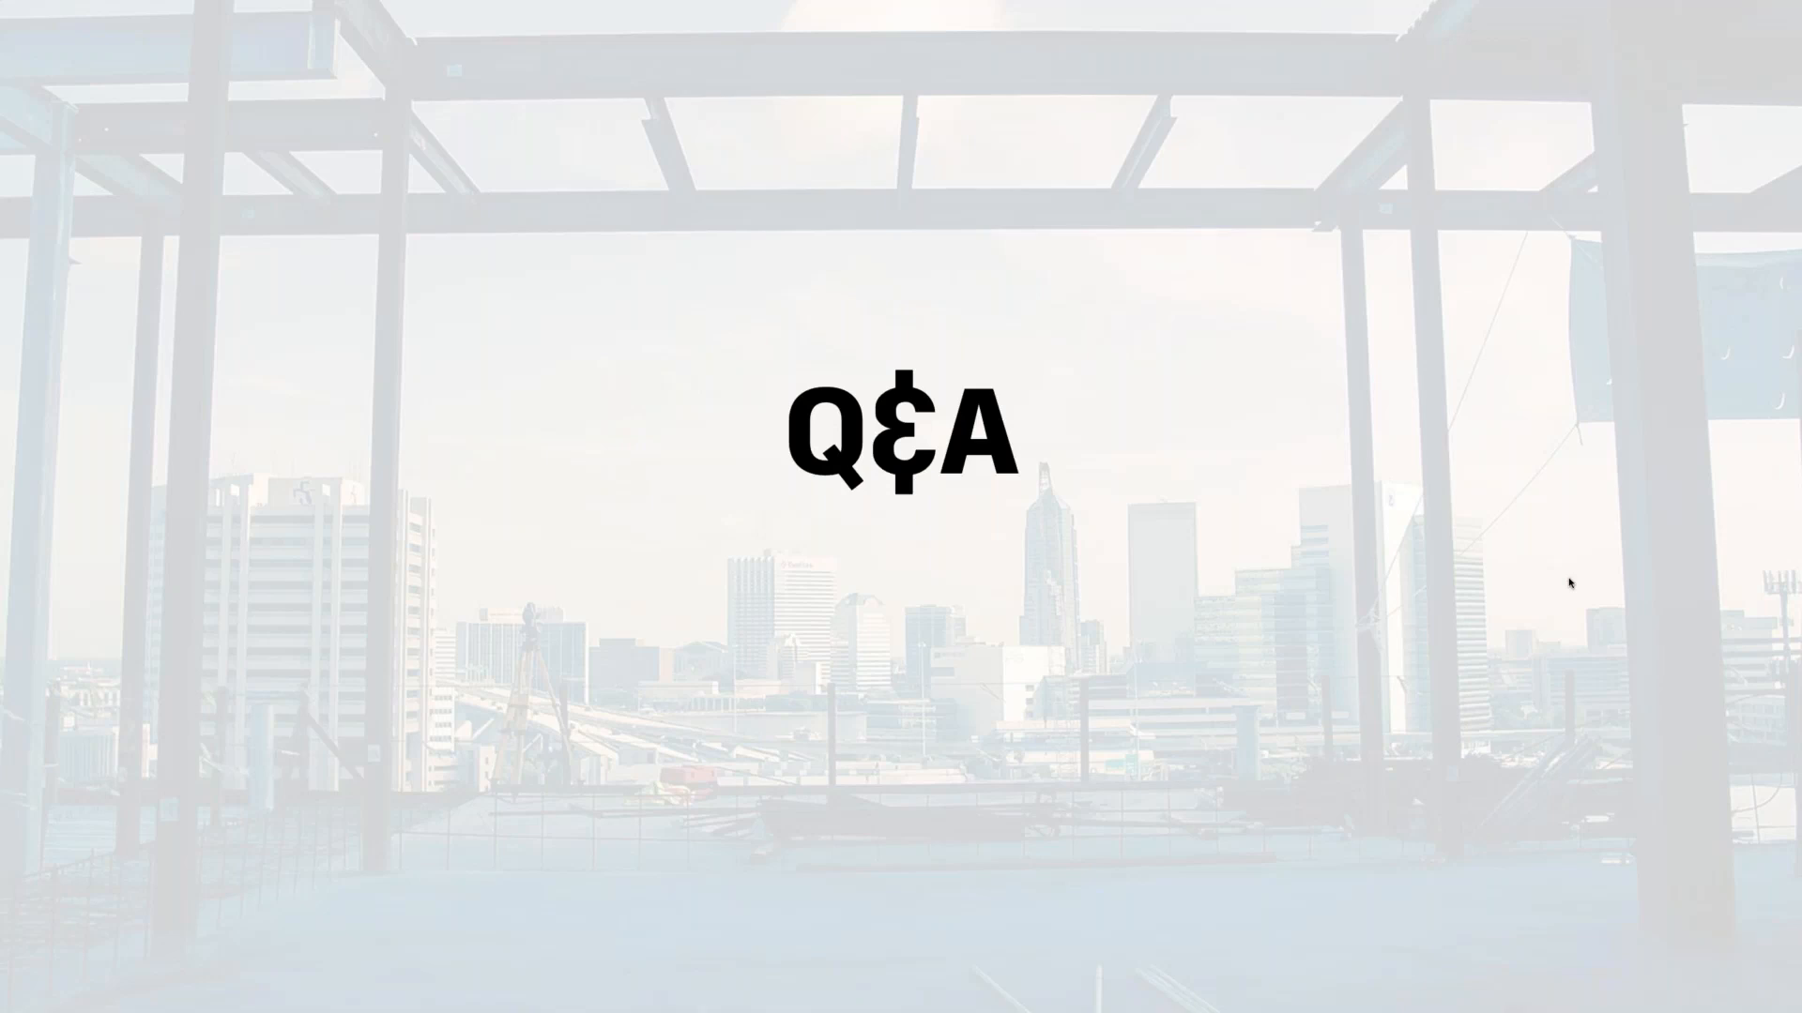
{"action": "key", "text": "Right"}
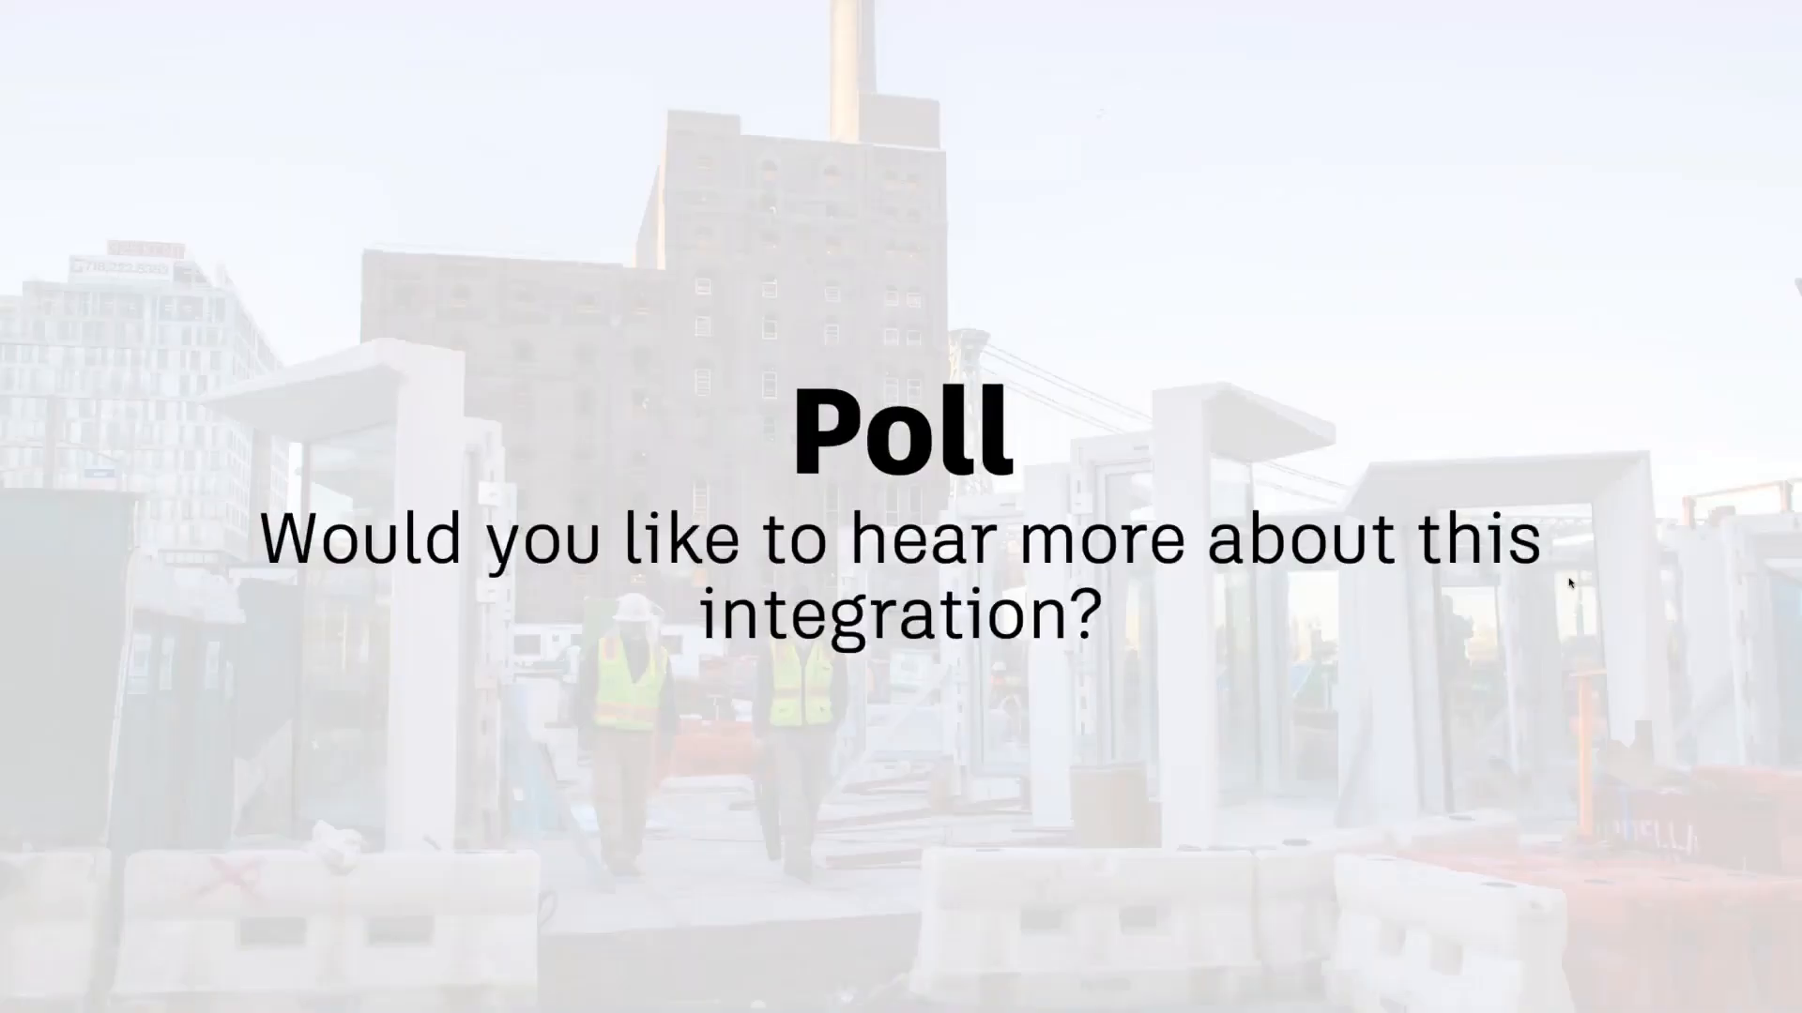